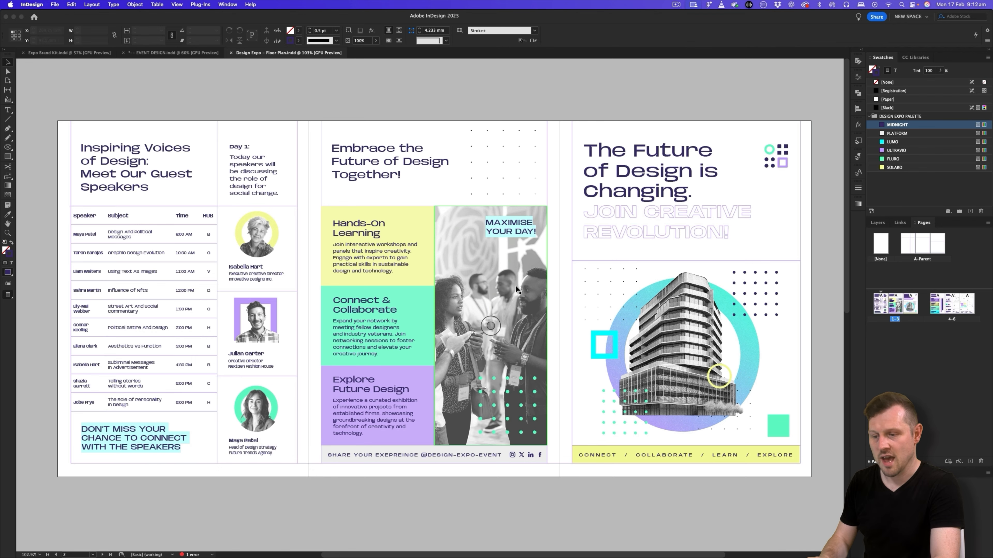
- Review the two spreads of the tri-fold floor plan brochure, from the cover side to the exhibitor list and map
scroll(516, 289, "down", 10)
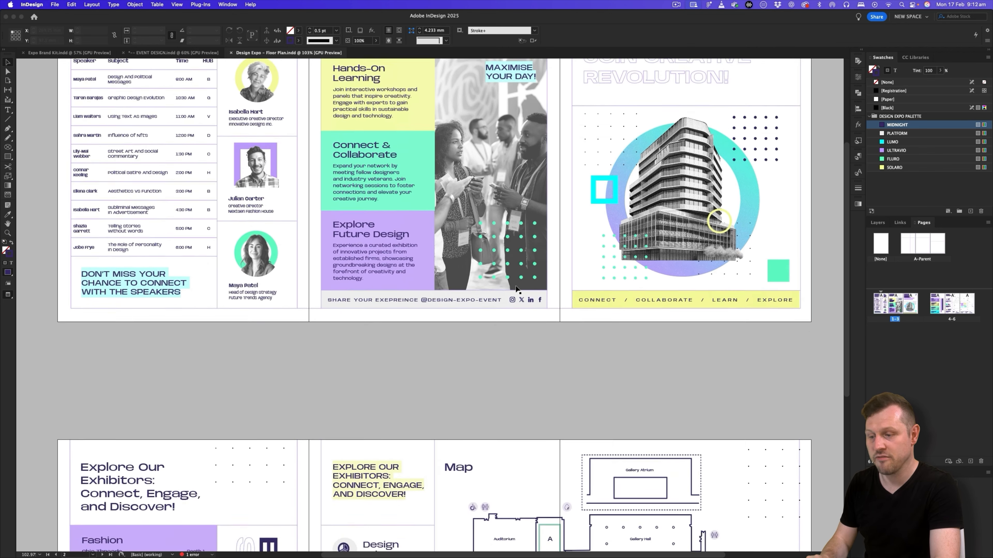
scroll(516, 289, "up", 8)
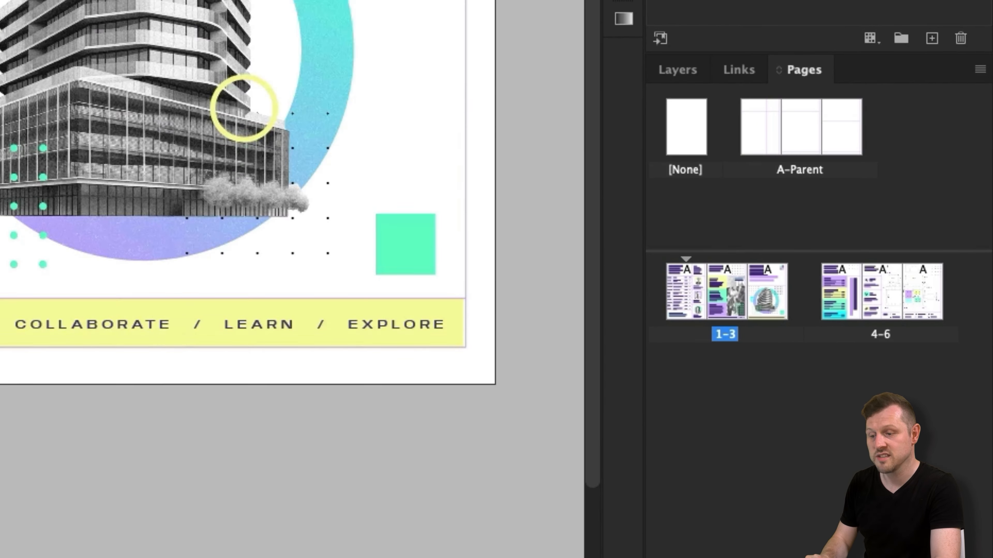
scroll(293, 279, "up", 5)
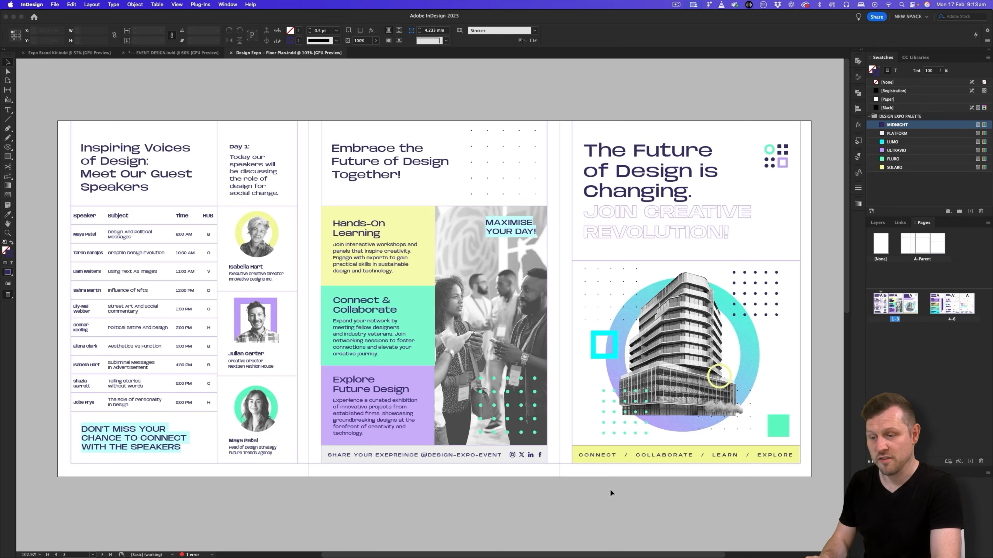
scroll(621, 465, "down", 10)
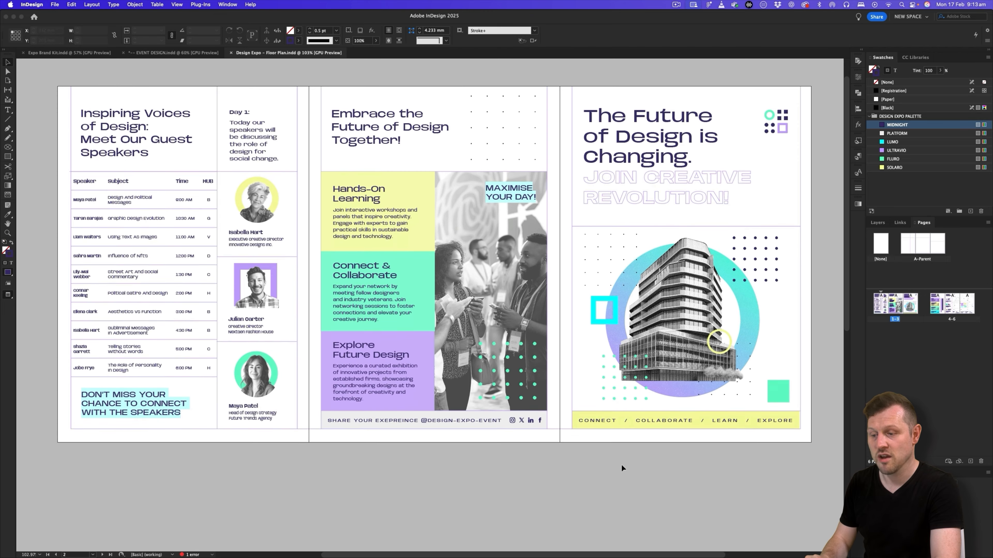
scroll(621, 465, "down", 1)
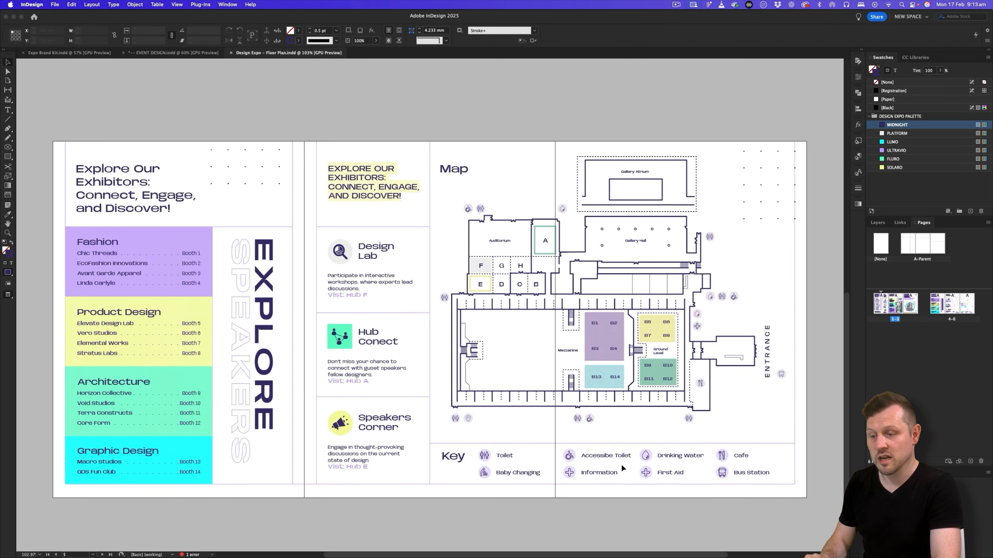
scroll(621, 464, "down", 1)
scroll(621, 465, "up", 8)
scroll(621, 464, "up", 6)
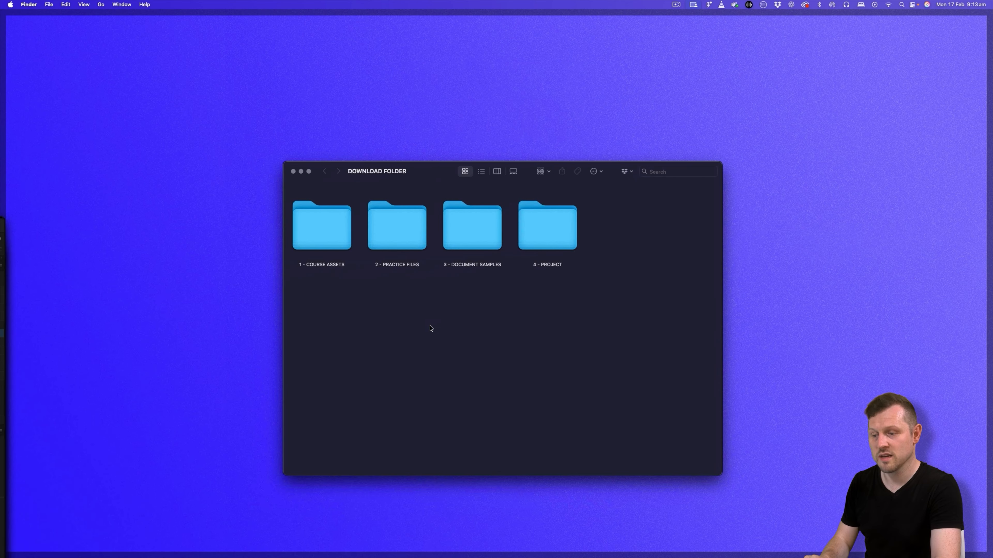
- Open the EVENT DESIGN.indd file from the 2 - EVENT PUBLICATION DESIGN folder inside the DESIGN EXPO project folder
double_click(542, 221)
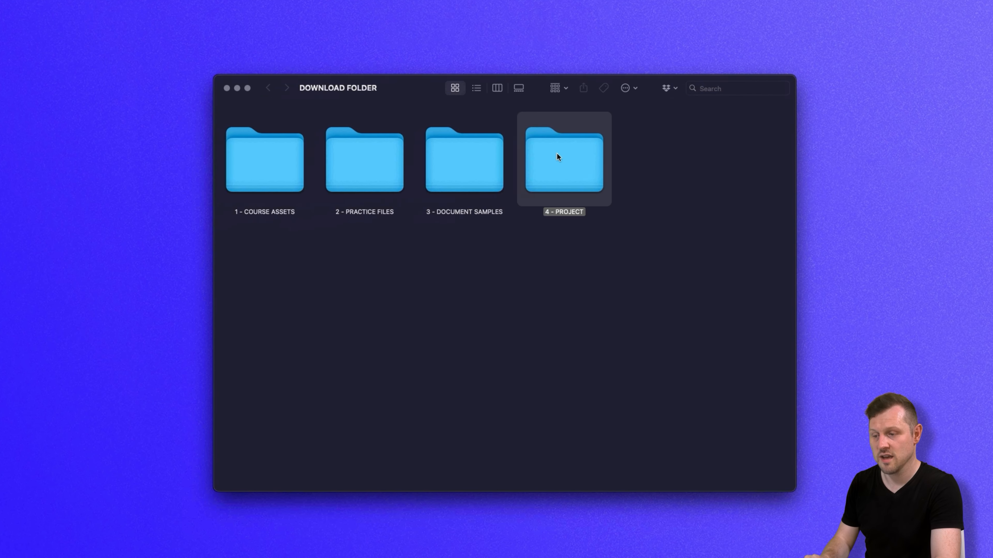
double_click(286, 159)
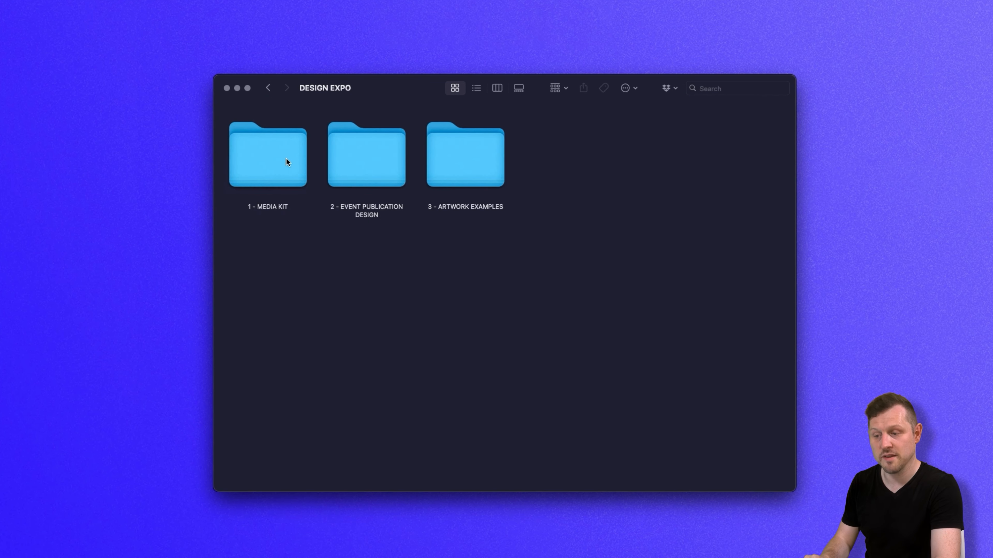
double_click(371, 151)
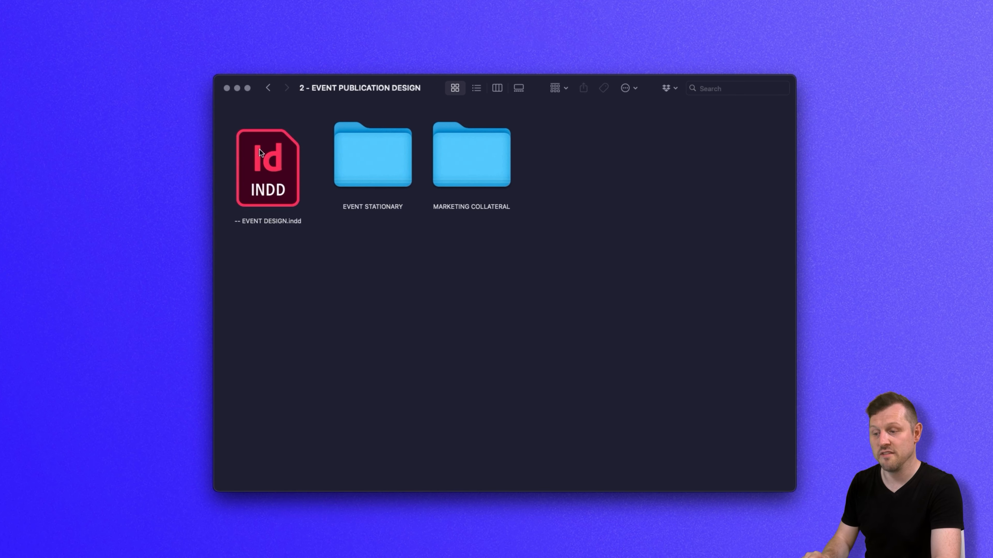
double_click(269, 149)
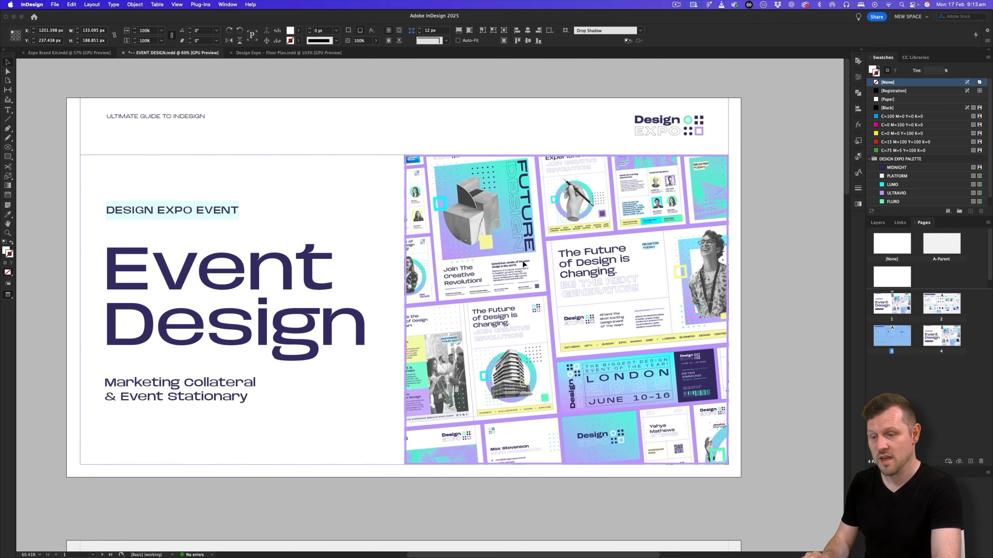
- From the floor map artwork on the Event Stationary page, open the linked Design Expo – Floor Plan.indd document for editing
left_click(803, 283)
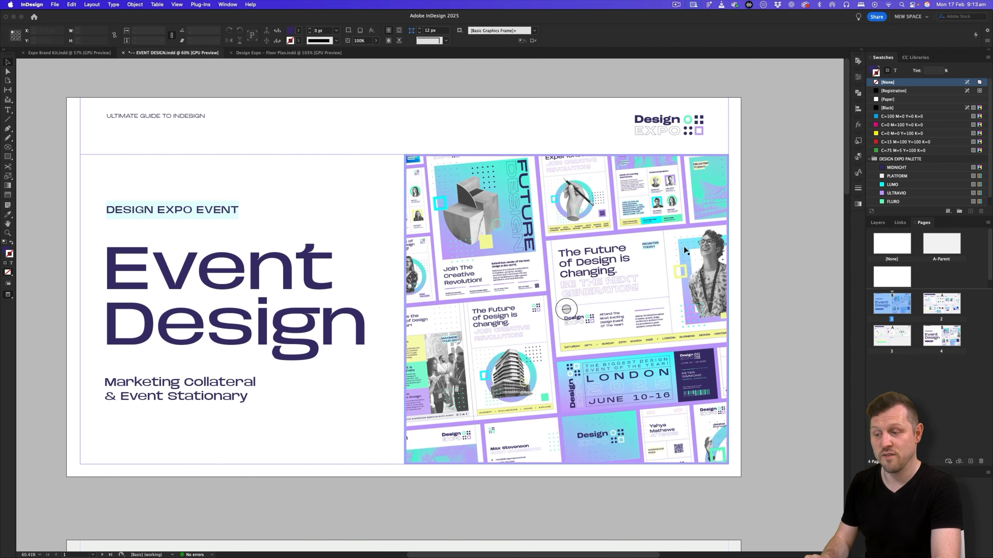
scroll(686, 250, "left", 1)
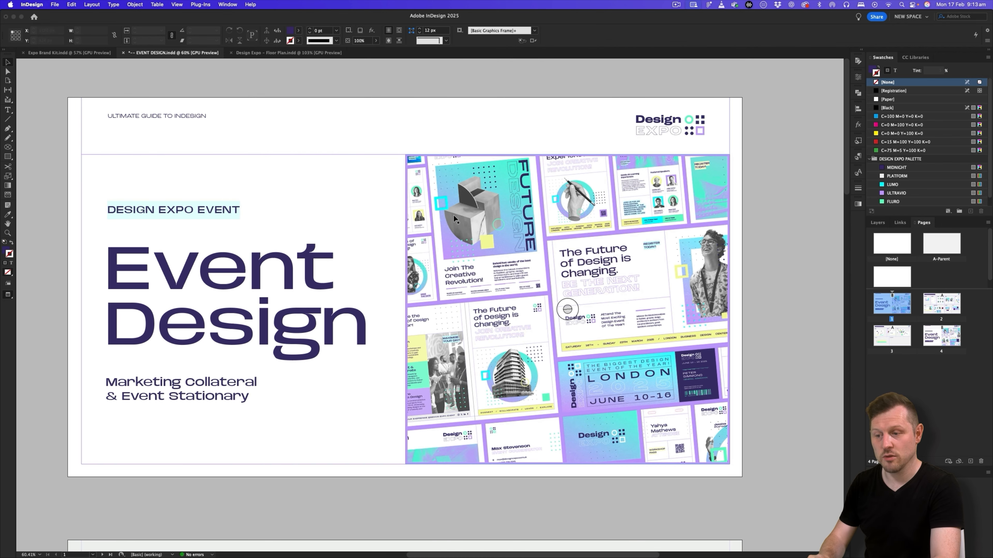
scroll(453, 217, "down", 5)
scroll(454, 218, "down", 13)
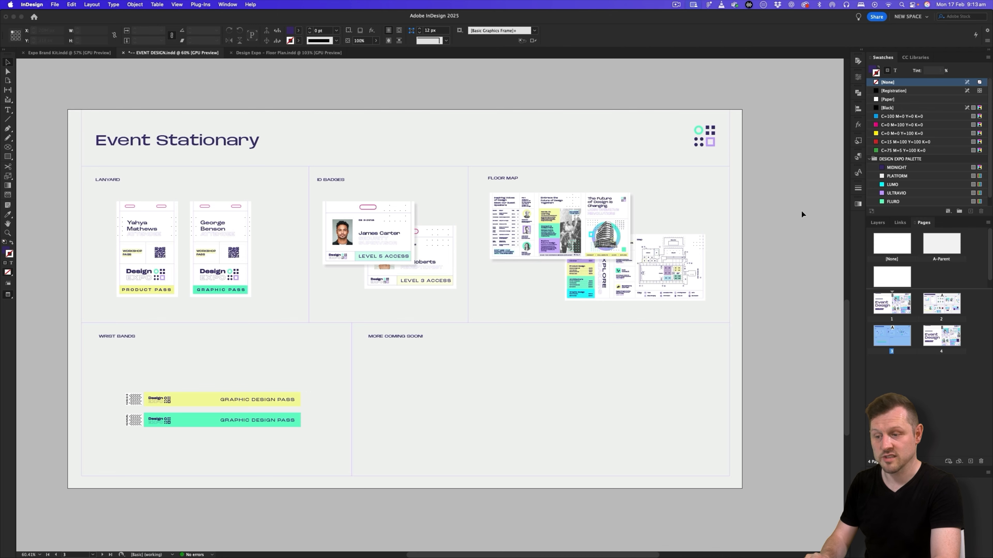
left_click(515, 204)
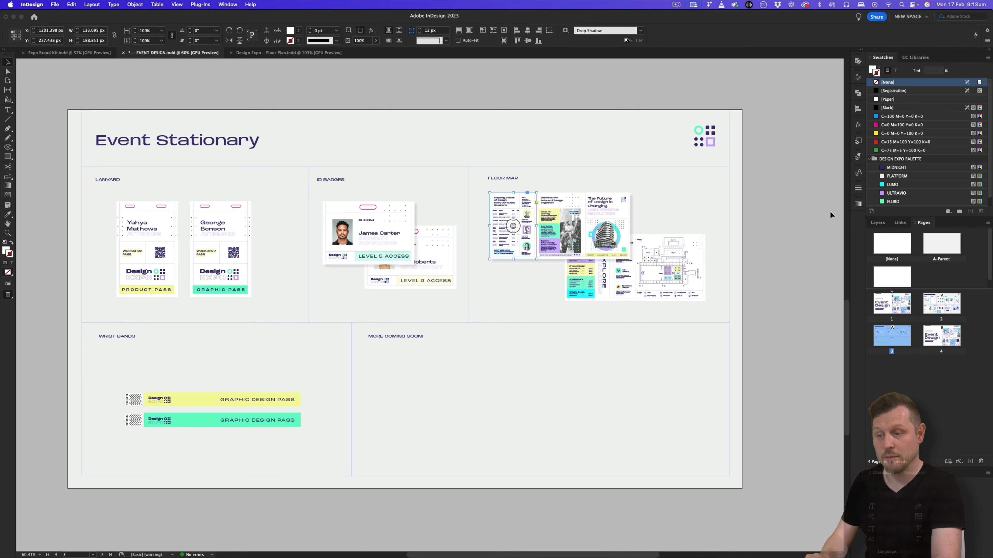
left_click(900, 223)
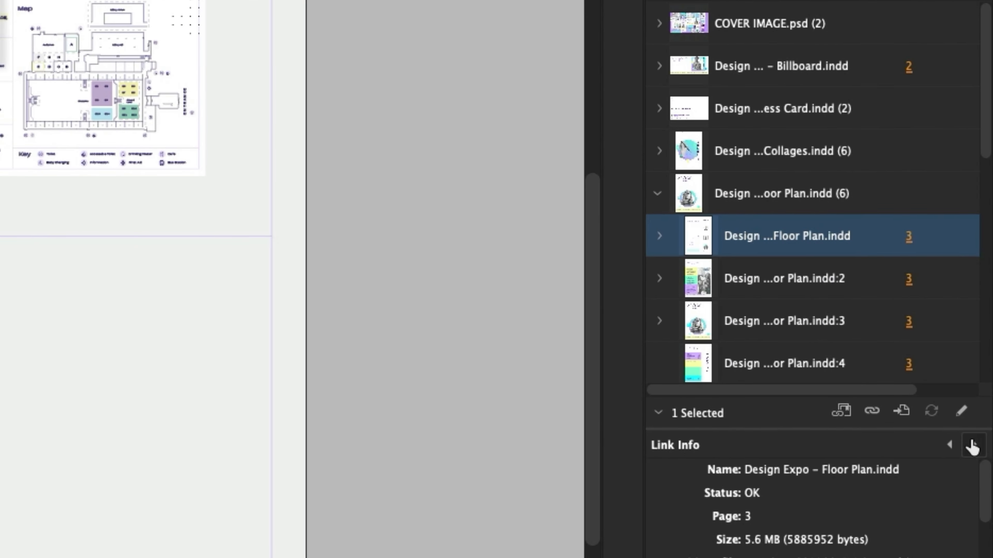
left_click(960, 410)
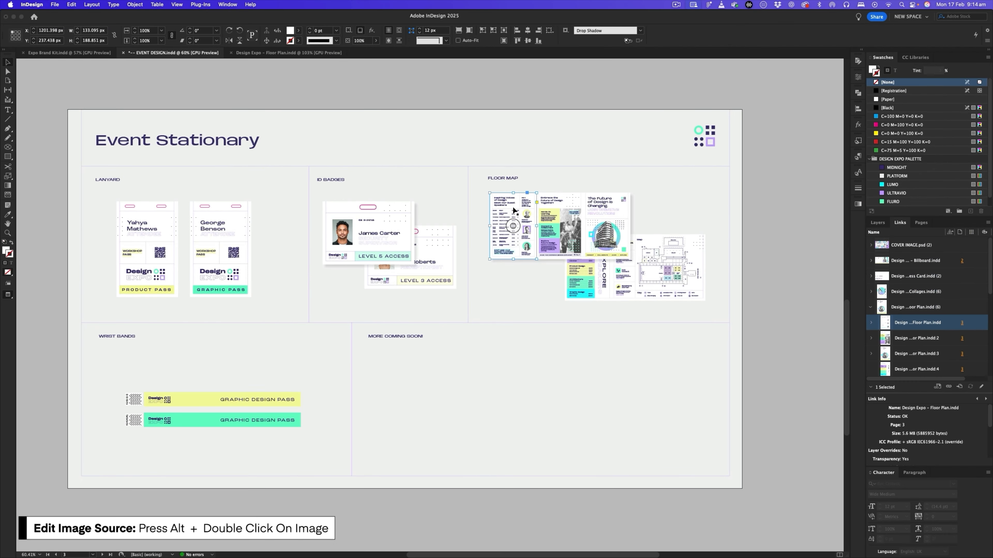
double_click(513, 210, "alt")
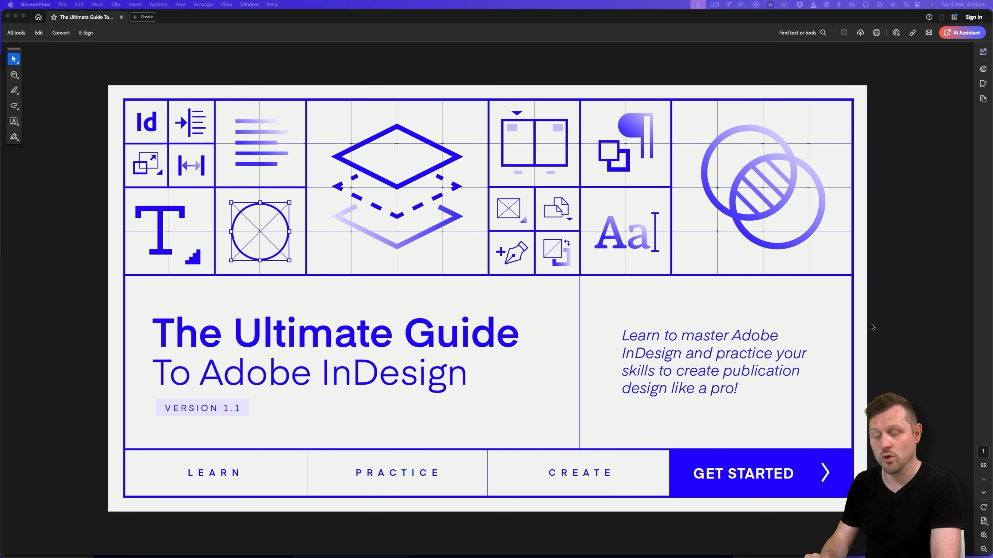
- Switch to the course guide PDF in Acrobat, get started, and open the Download The Course Fonts step
left_click(900, 323)
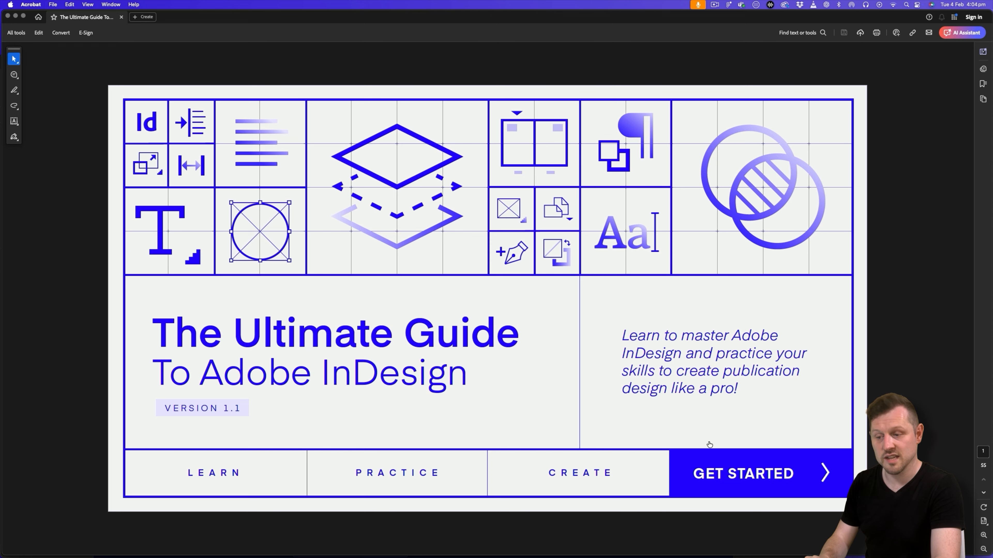
left_click(724, 464)
left_click(398, 208)
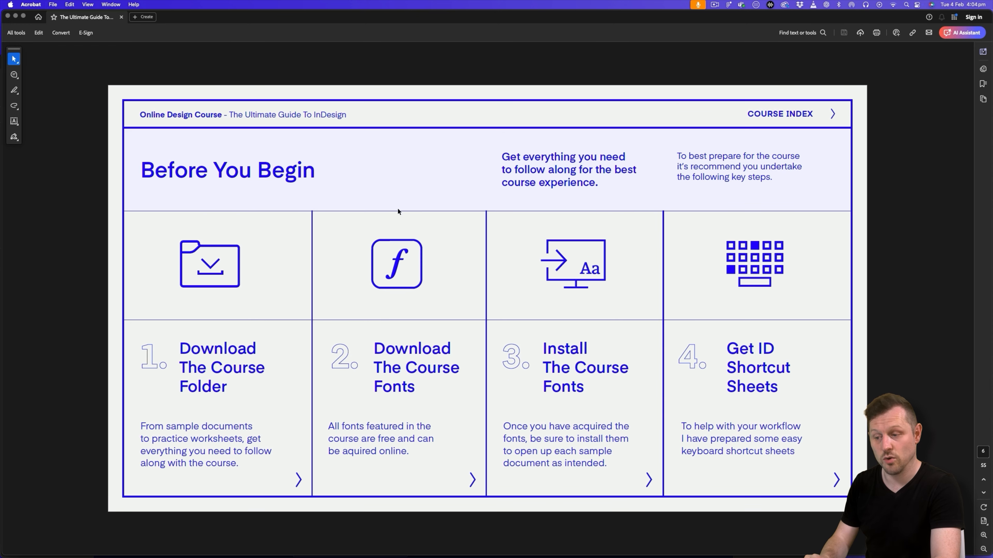
left_click(402, 367)
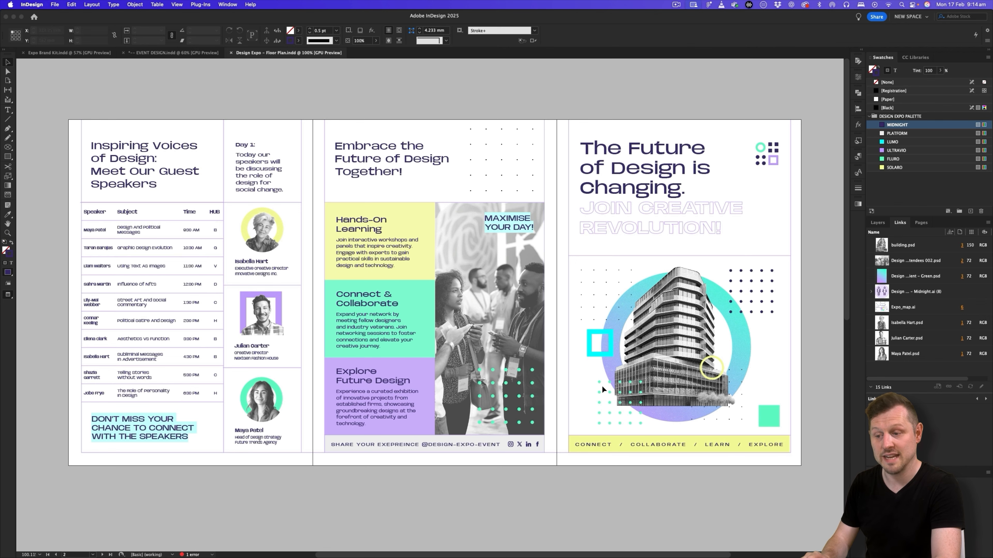
- Back in the InDesign floor plan document, examine the layout of both spreads in Preview mode and in Normal mode
scroll(601, 385, "down", 10)
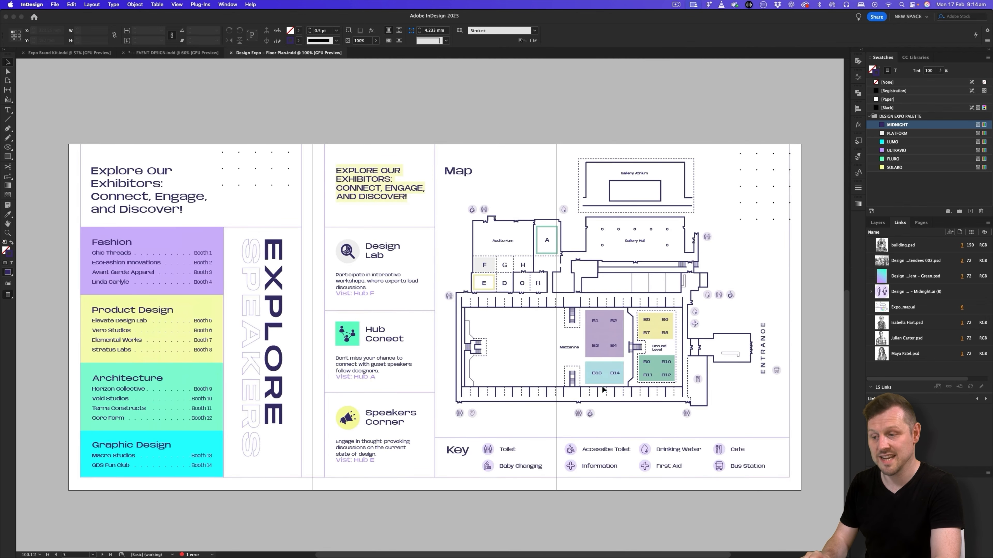
scroll(602, 387, "up", 10)
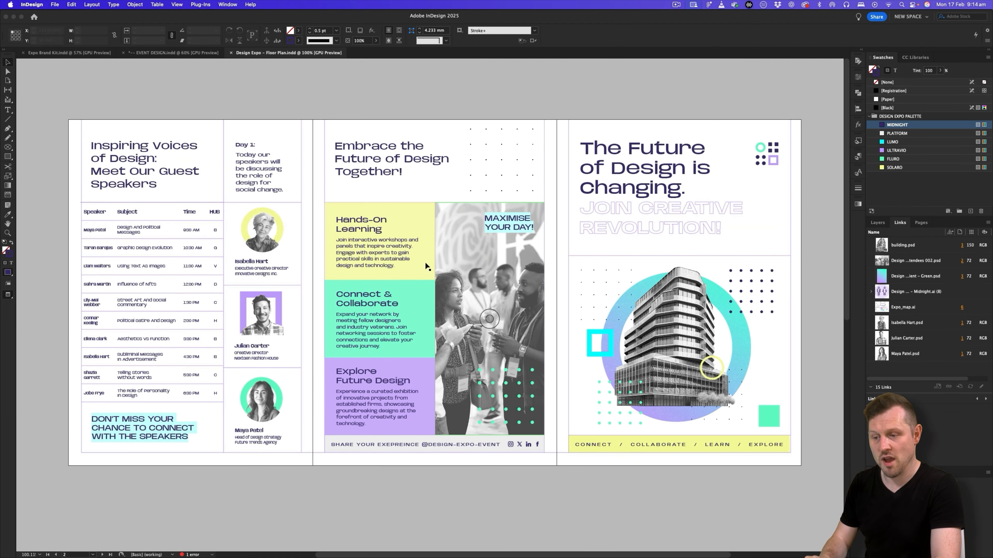
key("w")
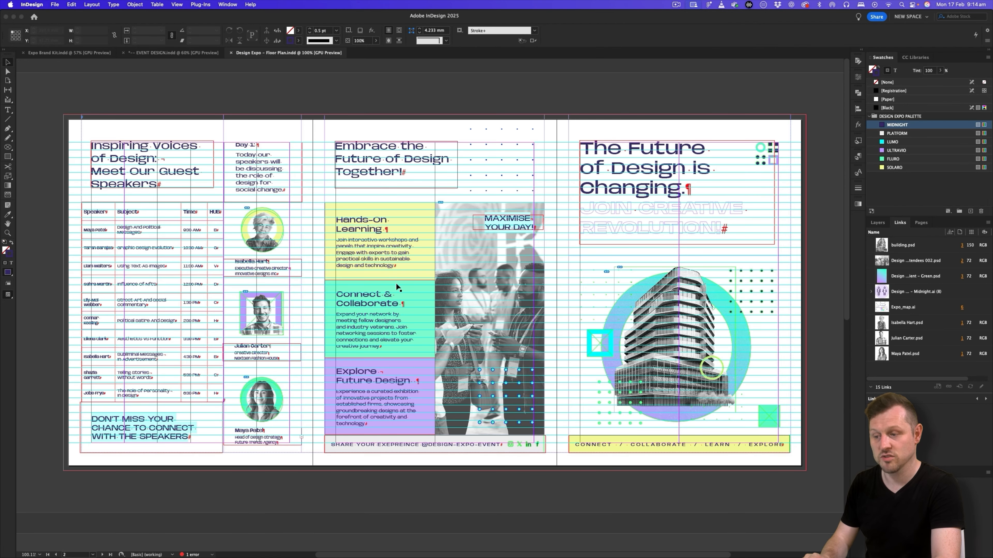
key("w")
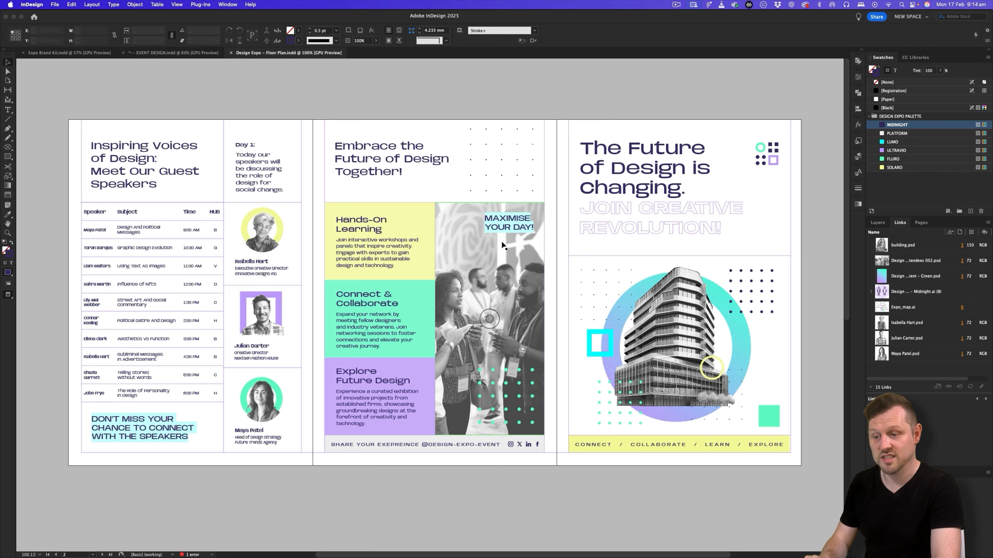
key("shift+Page_Down")
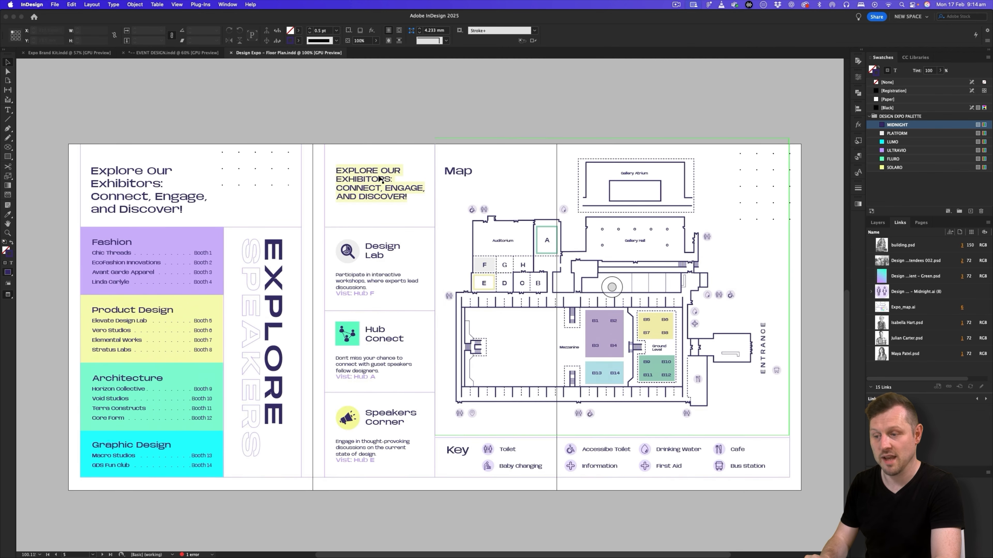
key("w")
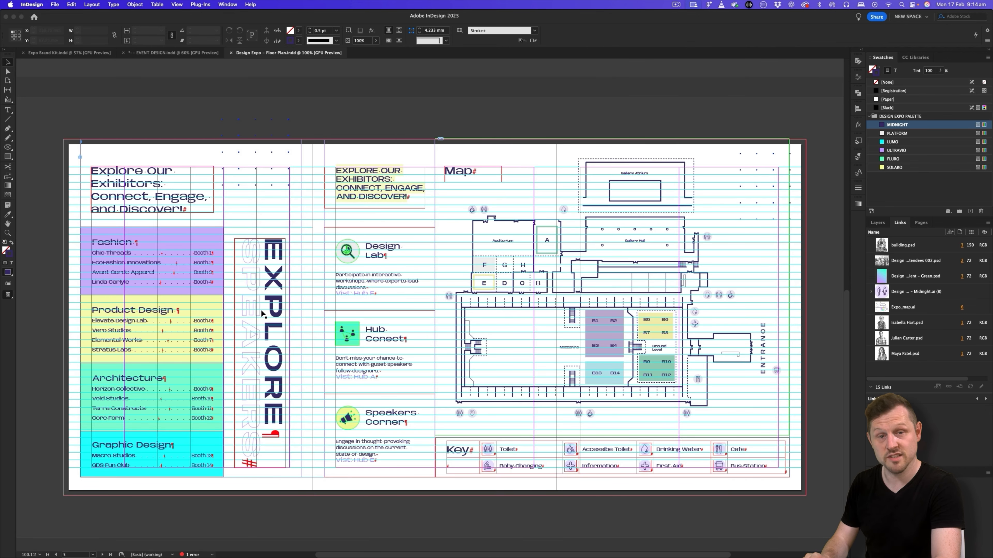
key("w")
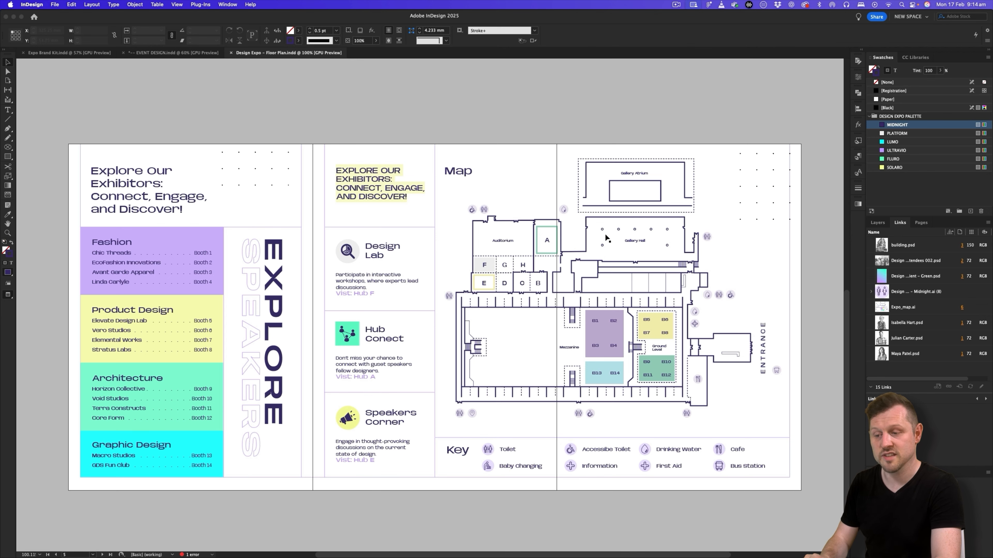
key("shift+Page_Up")
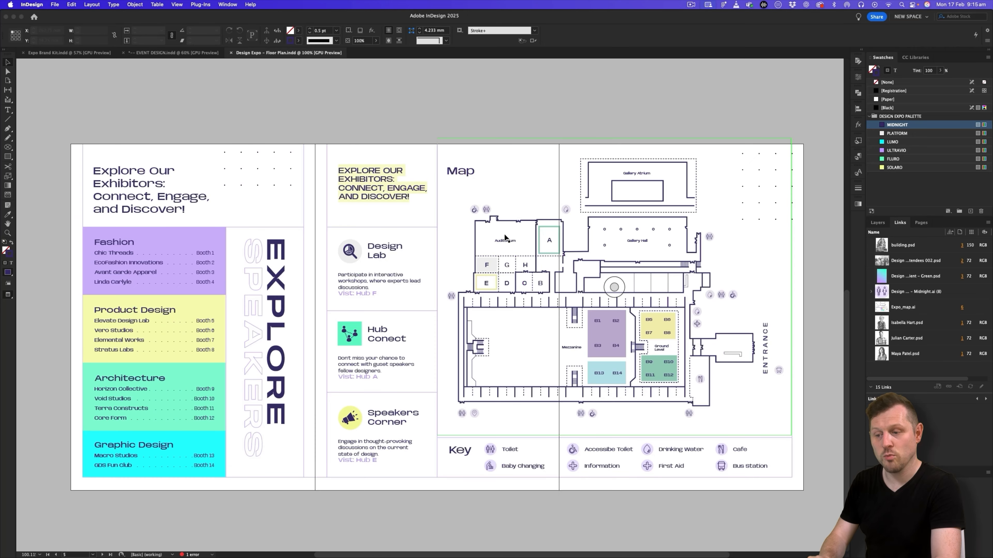
scroll(504, 234, "up", 10)
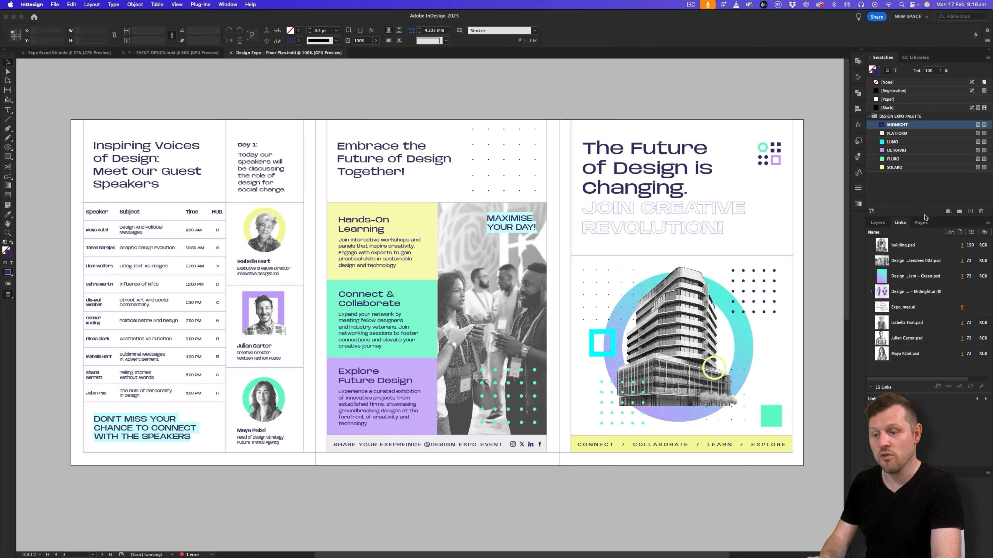
- Display the page thumbnails and inspect how pages 1 to 6 are arranged in spreads 1-3 and 4-6
left_click(922, 222)
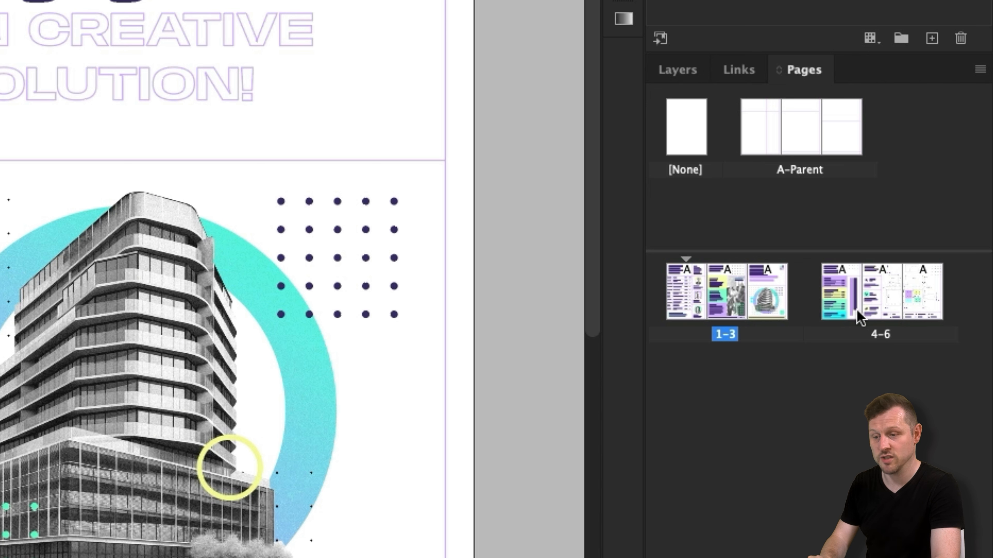
left_click(681, 293)
left_click(724, 277)
left_click(759, 273)
left_click(828, 280)
left_click(870, 280)
left_click(912, 278)
left_click(771, 401)
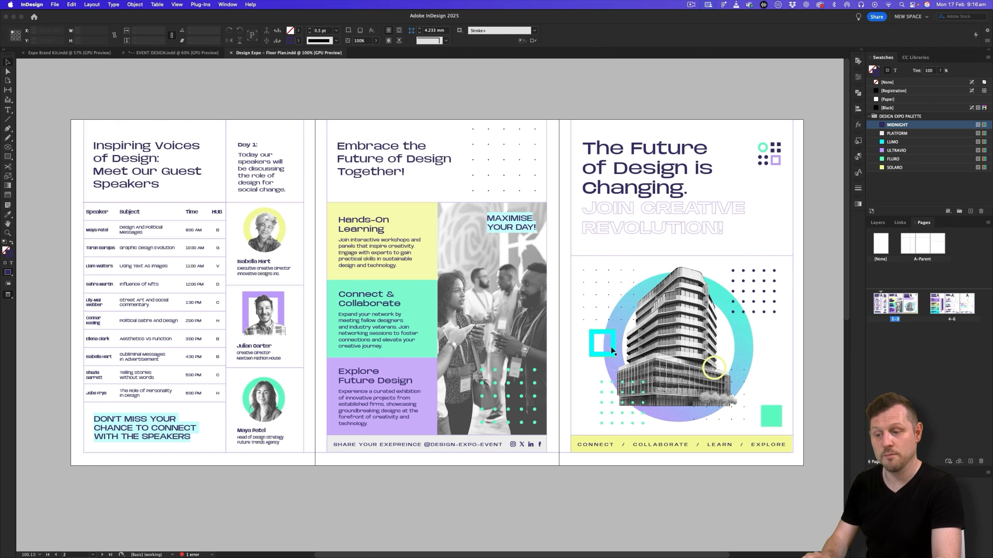
- Turn on Normal mode to show the guides, grid and frame edges, and check them on both spreads
scroll(611, 347, "down", 10)
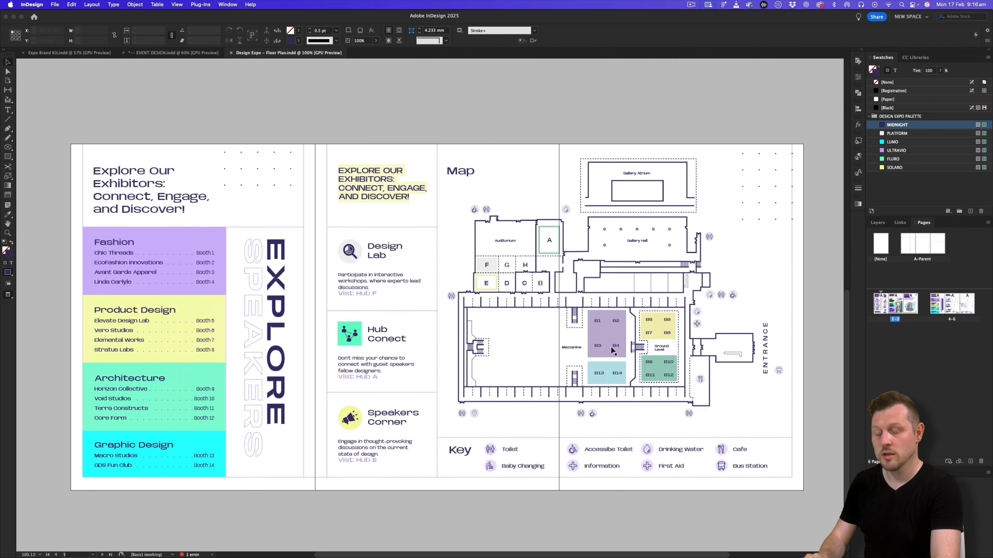
scroll(611, 347, "up", 10)
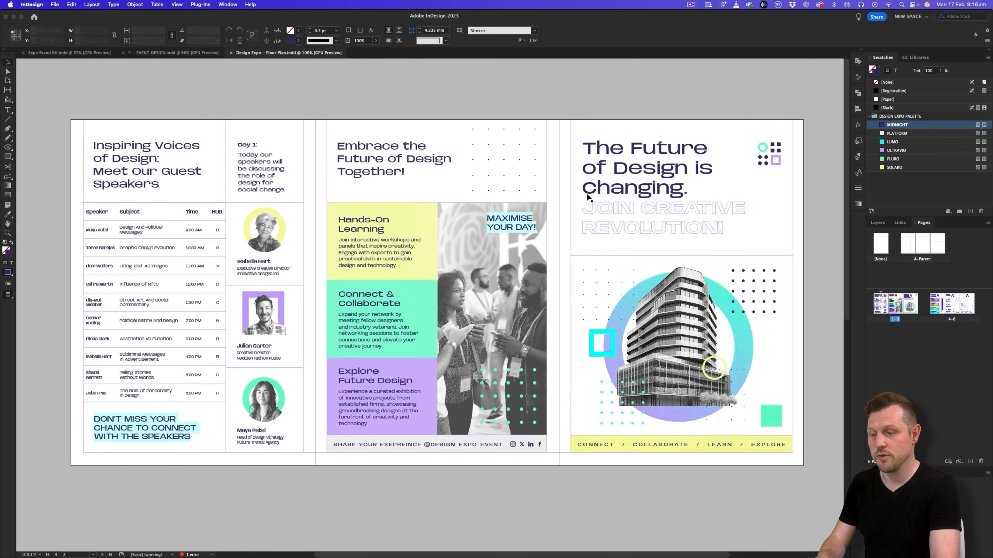
key("w")
scroll(560, 226, "down", 10)
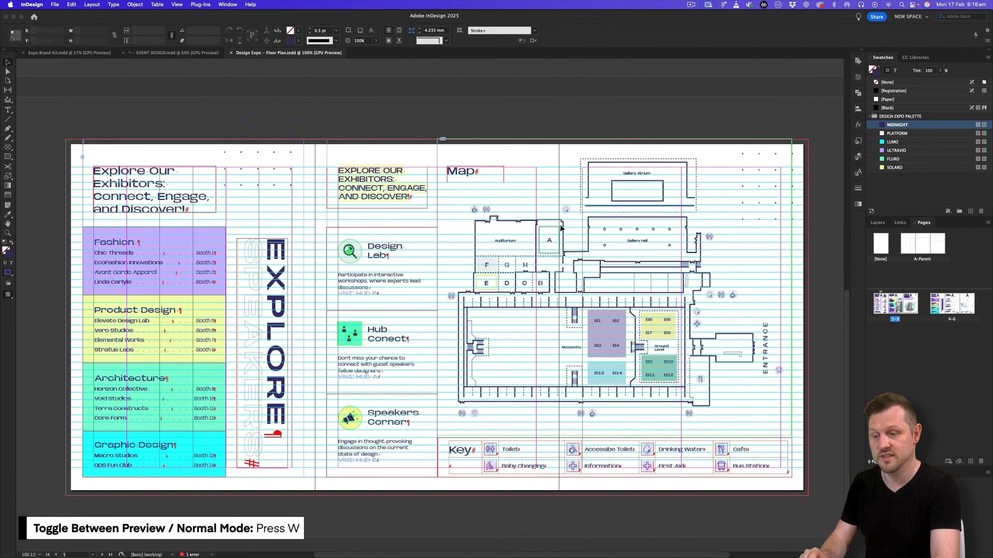
scroll(501, 277, "up", 10)
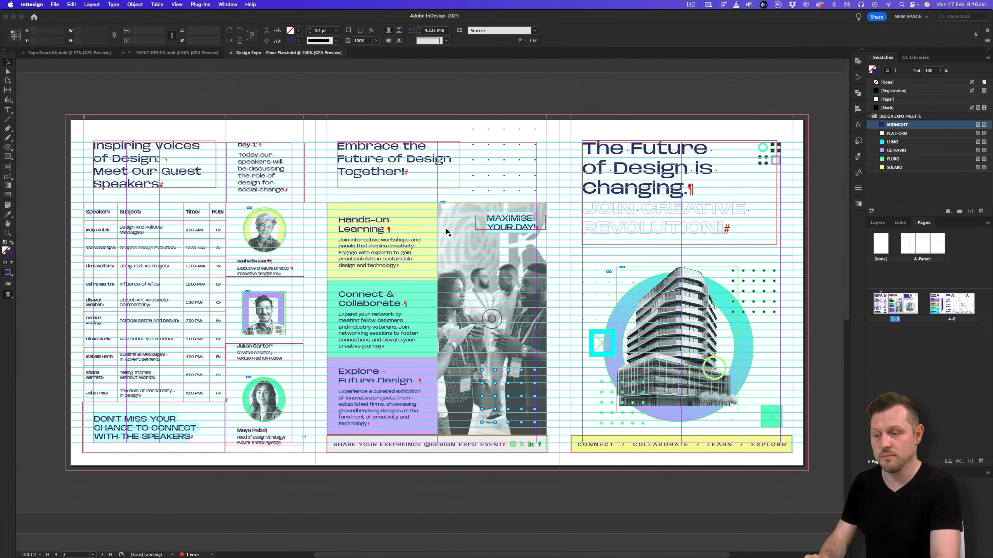
- Hide the TYPE, TEXTURE, BASE STROKE and BASE IMAGES layers and examine the bare margin and column guides on both spreads
left_click(878, 222)
left_click_drag(870, 232, 870, 258)
left_click(870, 250)
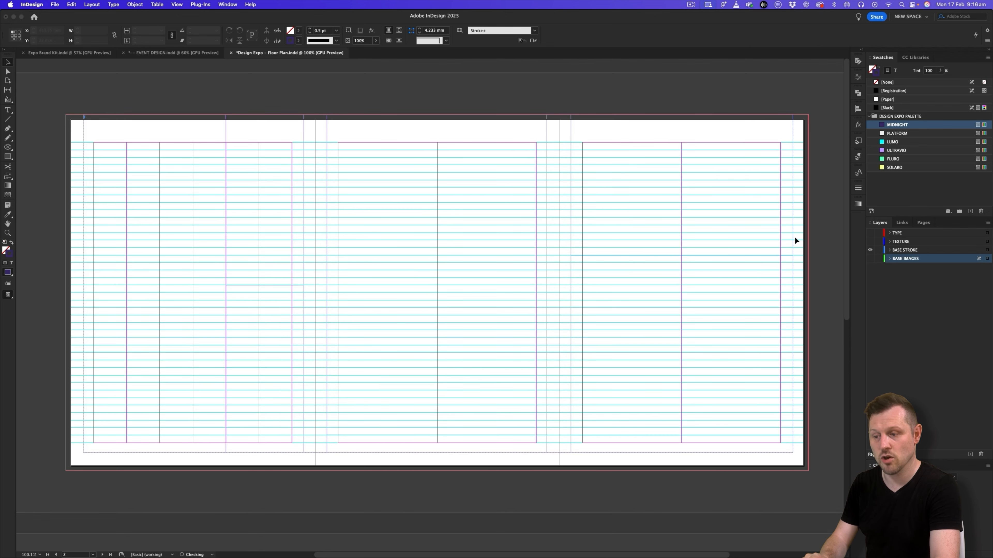
left_click(869, 250)
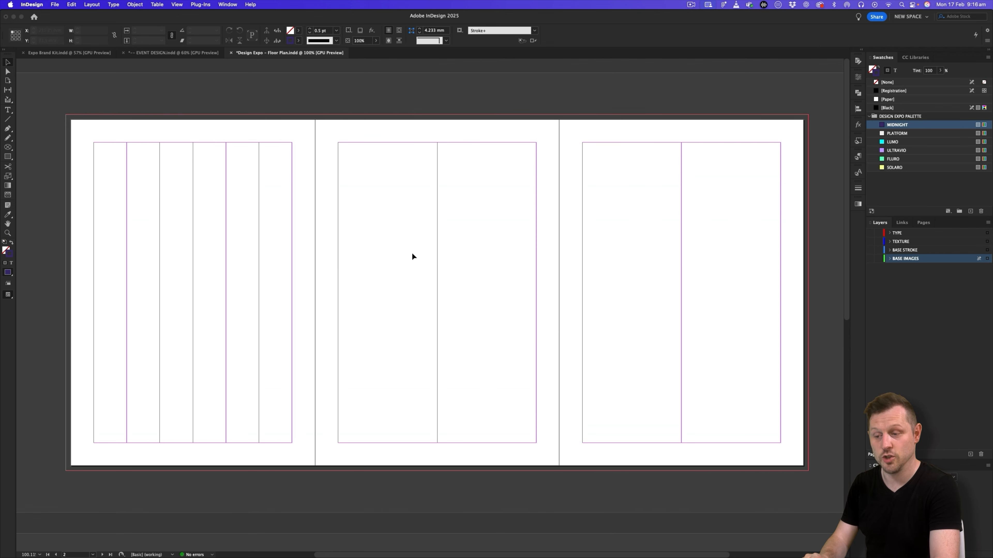
scroll(497, 330, "down", 10)
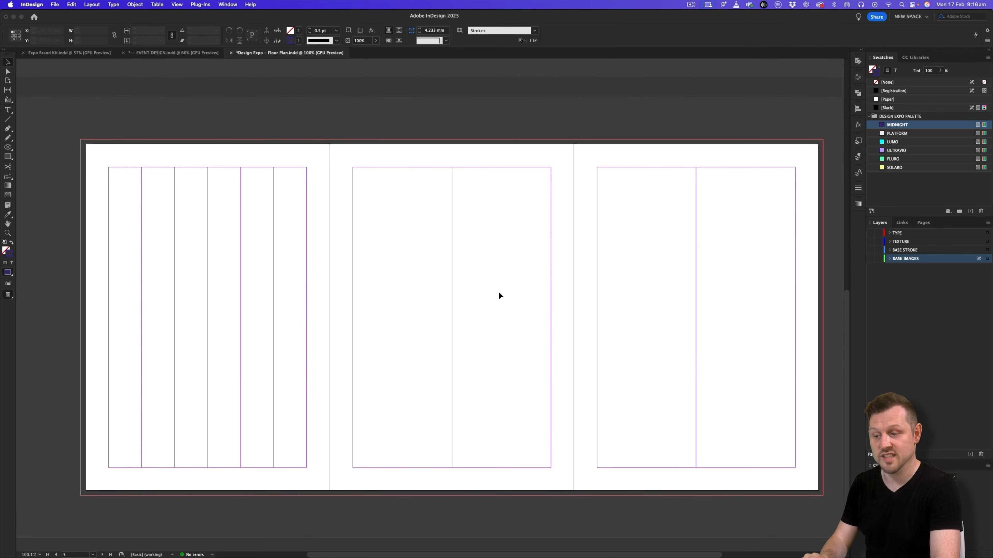
scroll(524, 316, "up", 10)
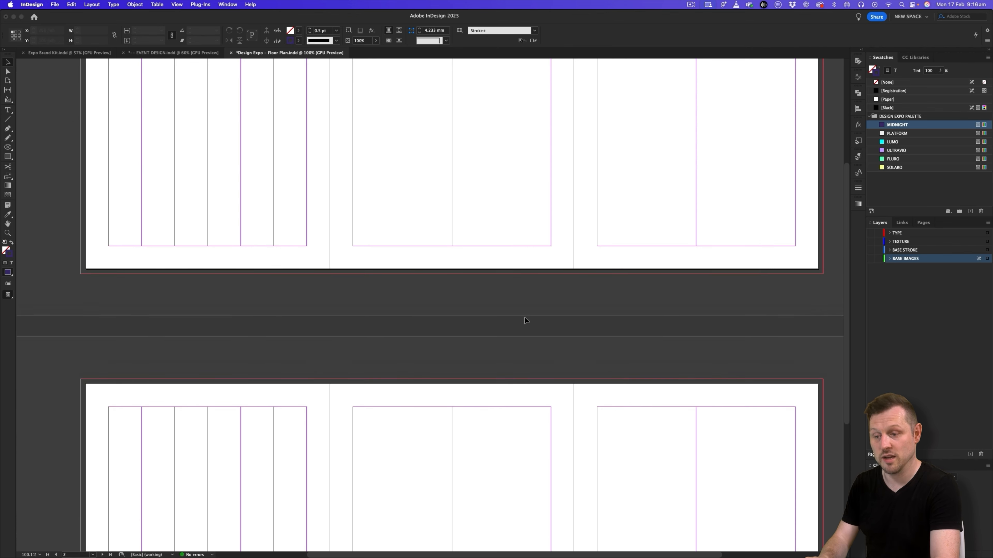
scroll(524, 317, "right", 1)
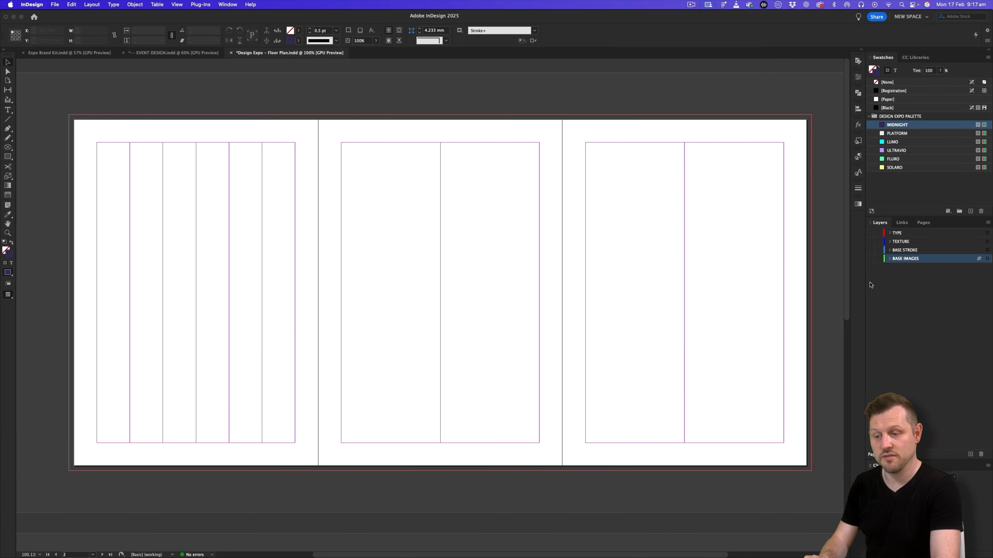
- Show only the BASE STROKE layer and examine its divider lines up close on the first spread
mouse_move(870, 234)
left_mouse_down()
mouse_move(870, 259)
mouse_move(870, 242)
left_mouse_up()
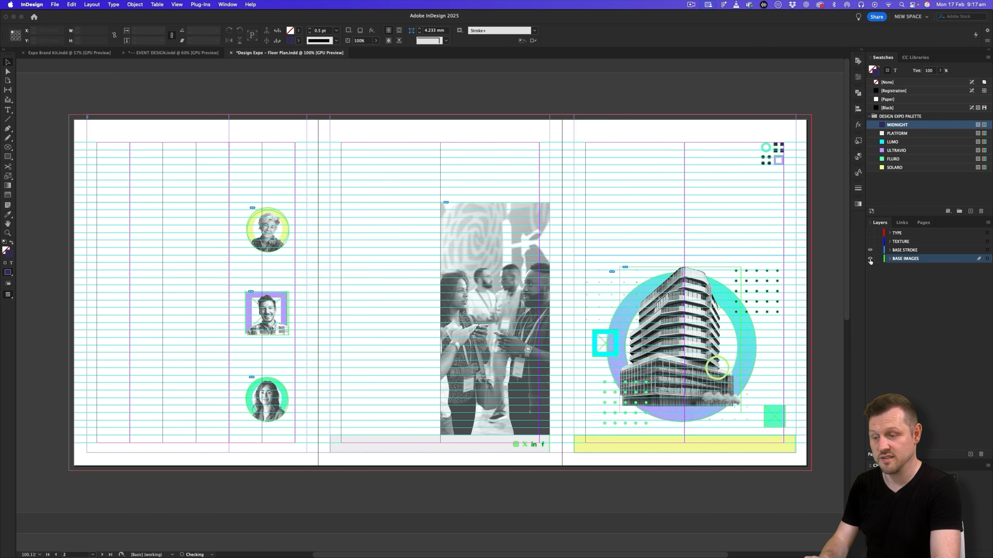
left_click(869, 258)
key("z")
left_click(151, 155)
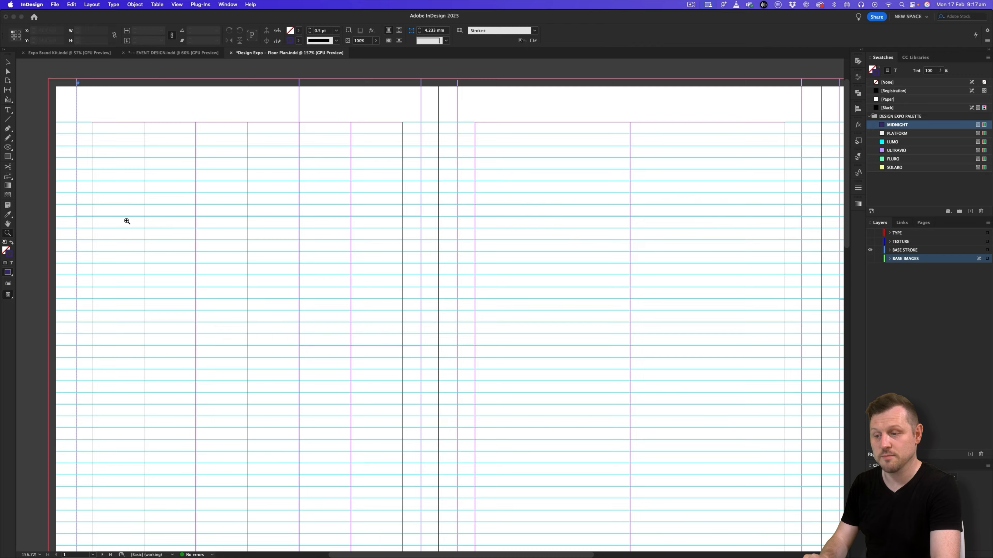
scroll(202, 275, "down", 3)
scroll(547, 296, "down", 1)
scroll(526, 300, "right", 3)
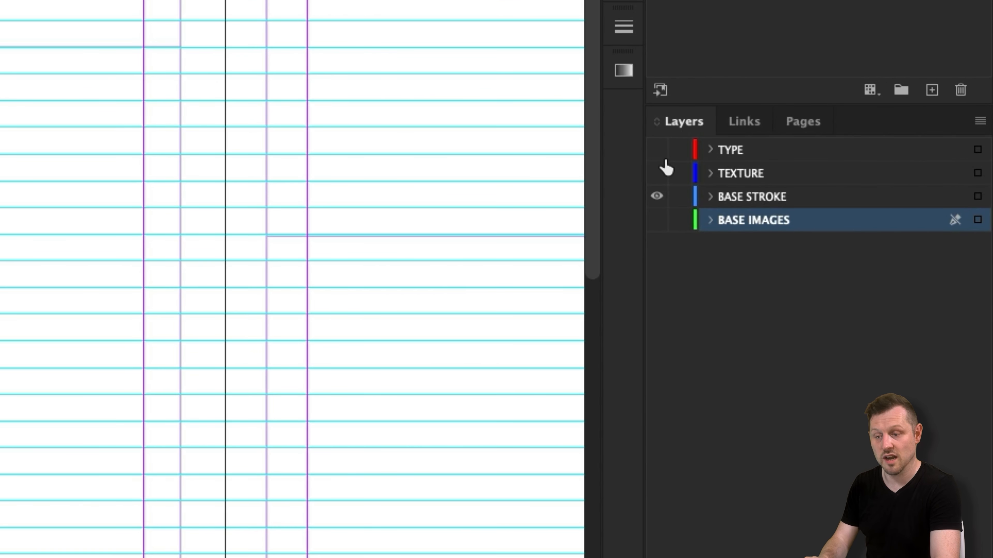
- Make the TYPE, TEXTURE and BASE IMAGES layers visible again and view the complete first spread
left_click_drag(657, 150, 659, 180)
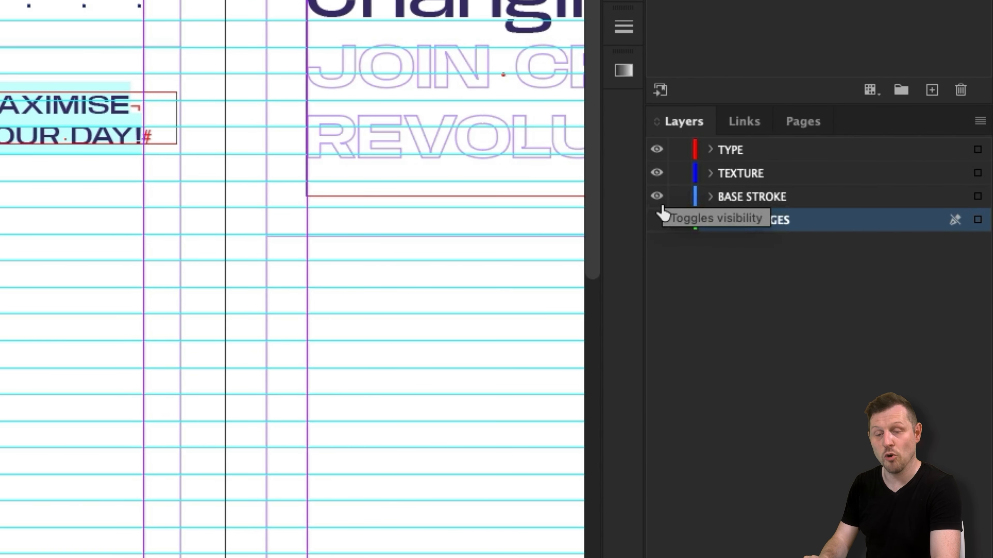
left_click(658, 221)
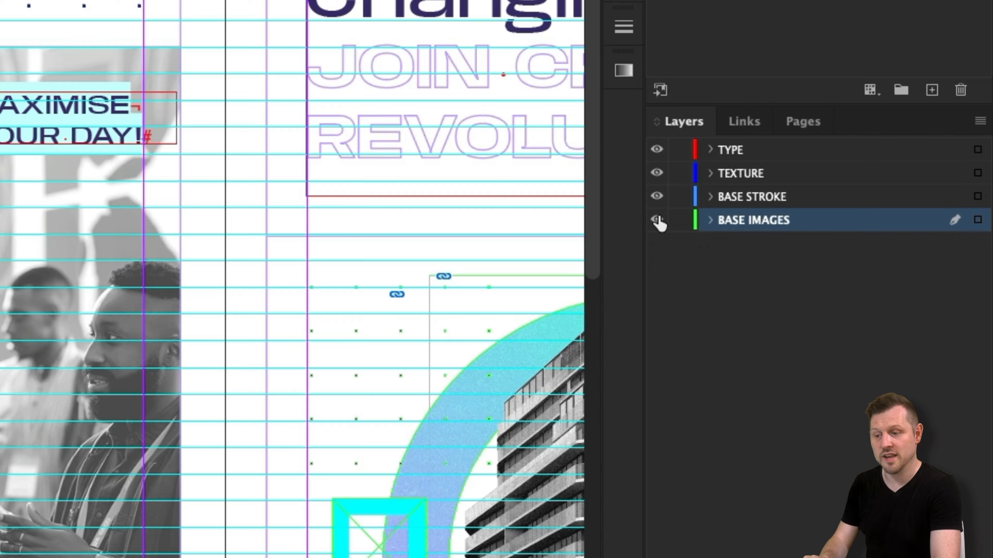
left_click_drag(281, 213, 262, 190)
left_click_drag(745, 247, 628, 249)
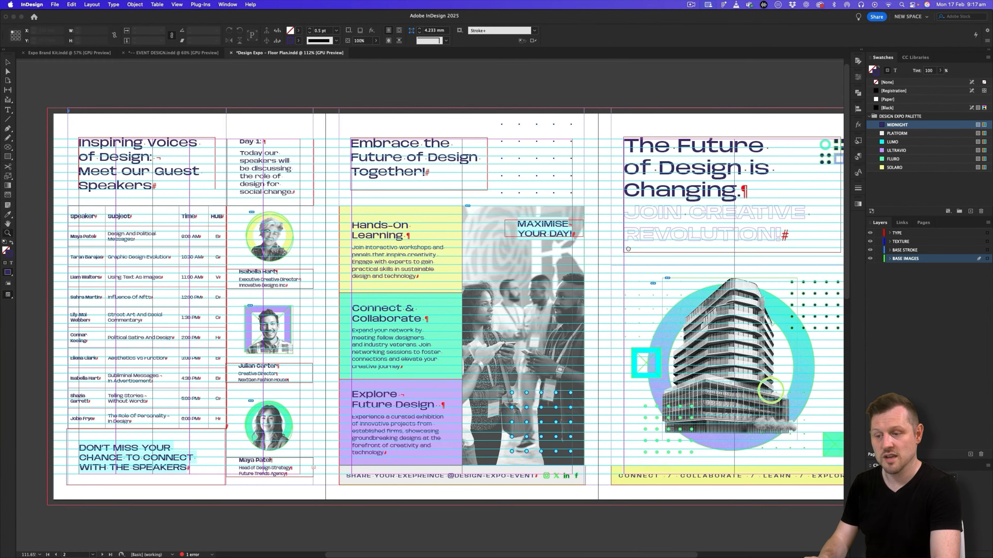
left_click_drag(687, 238, 678, 239)
left_click_drag(678, 239, 627, 223)
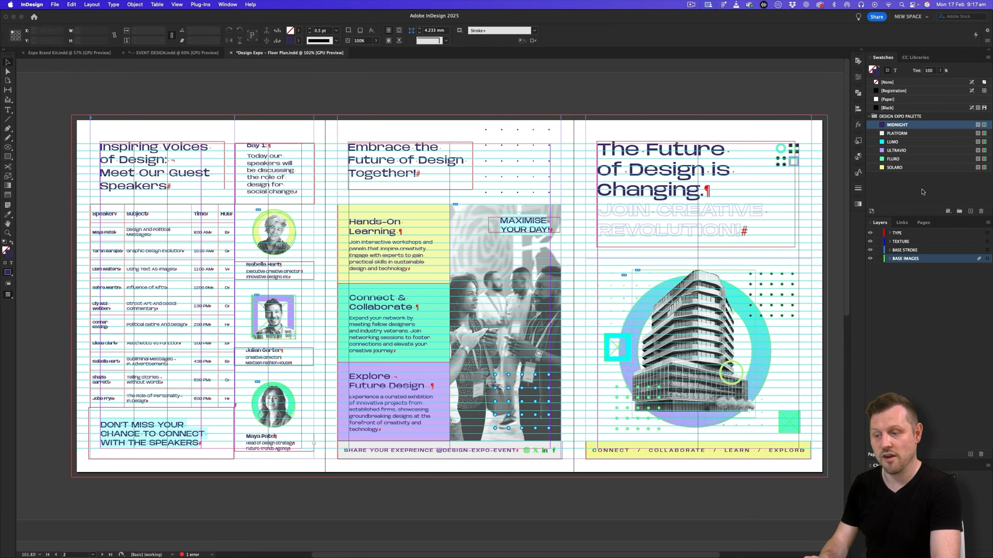
- Review the paragraph styles in the HEADER & TITLES, PARAGRAPH and LABEL groups, plus the object styles in the STROKE group
left_click(858, 173)
left_click(755, 239)
left_click(756, 198)
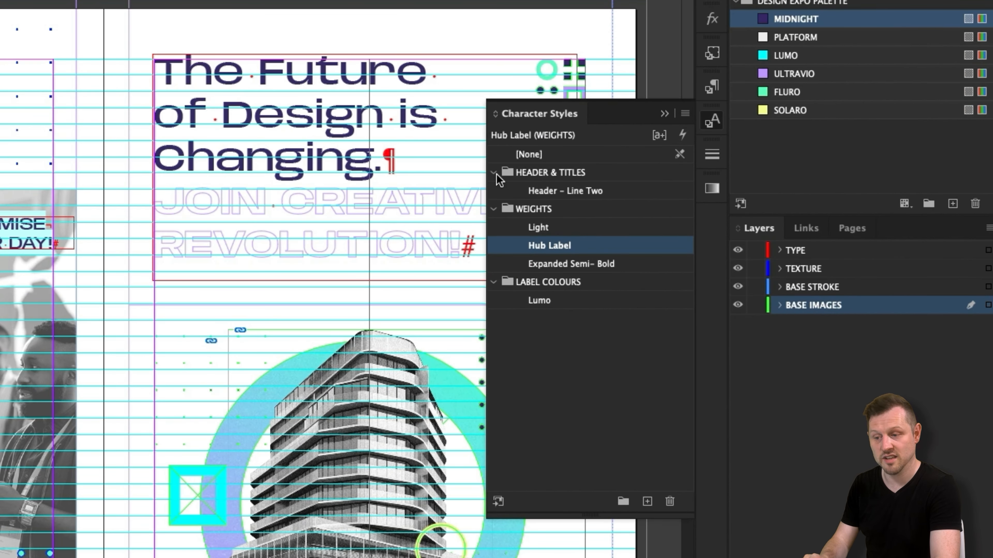
left_click(712, 87)
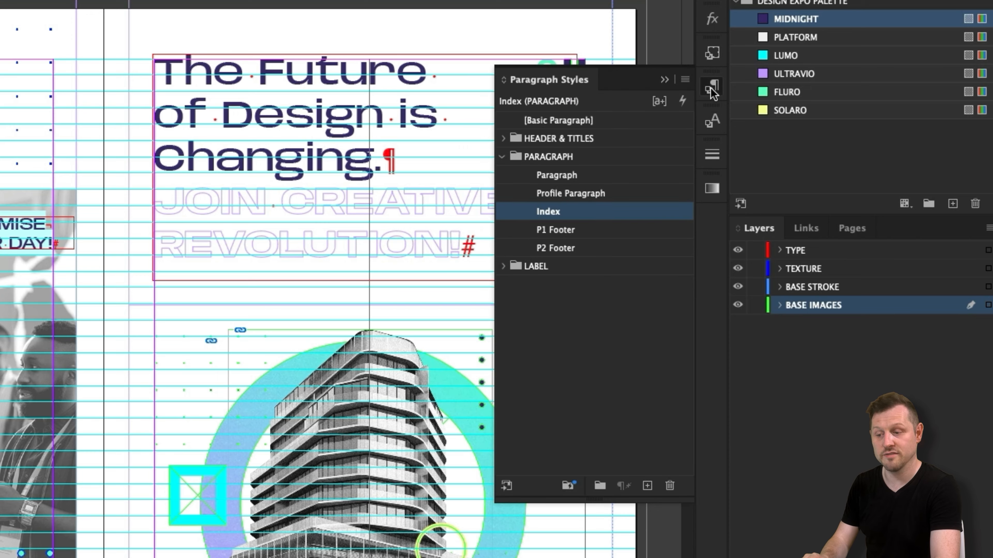
left_click(502, 267)
left_click(503, 139)
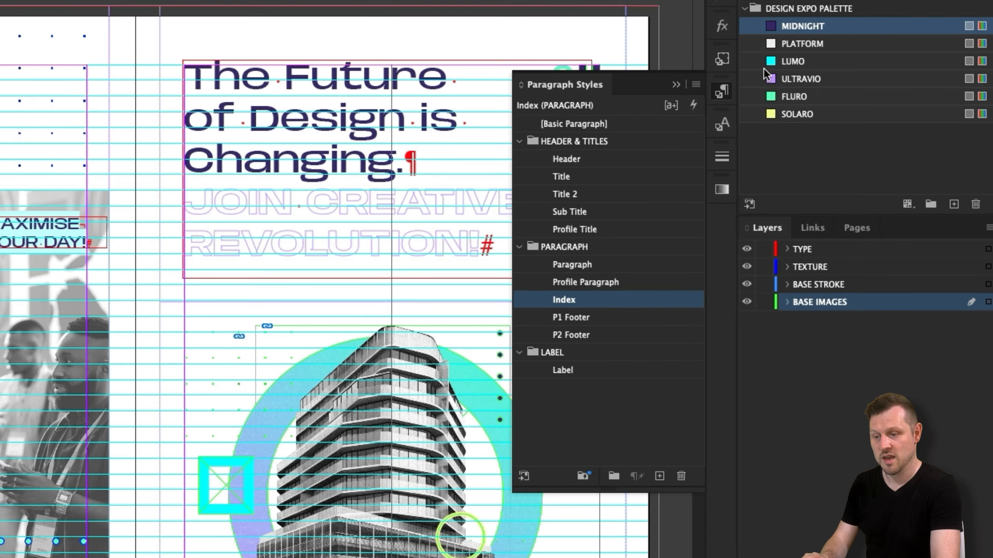
left_click(712, 53)
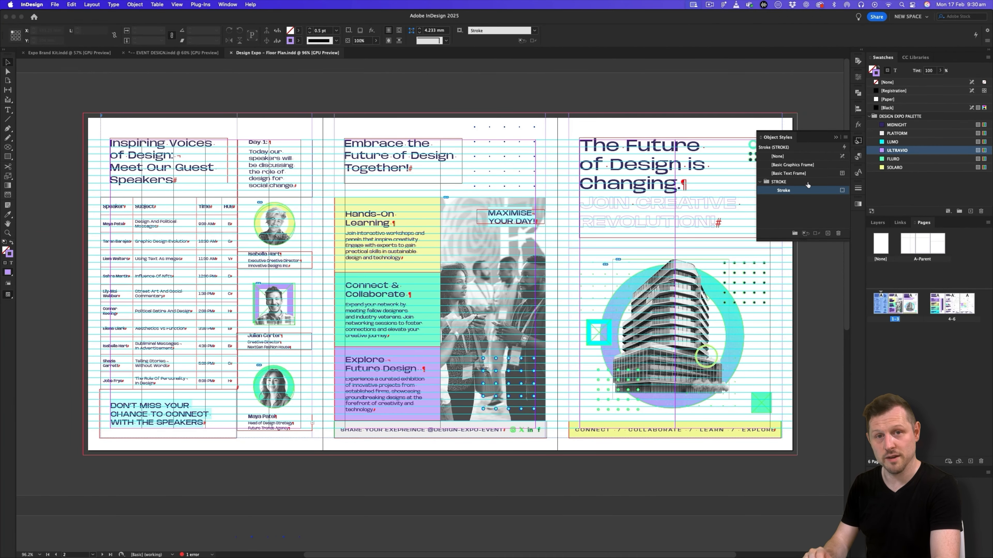
left_click(835, 137)
- Switch the floor plan to Preview mode and start a new print document from the A5 preset
key("w")
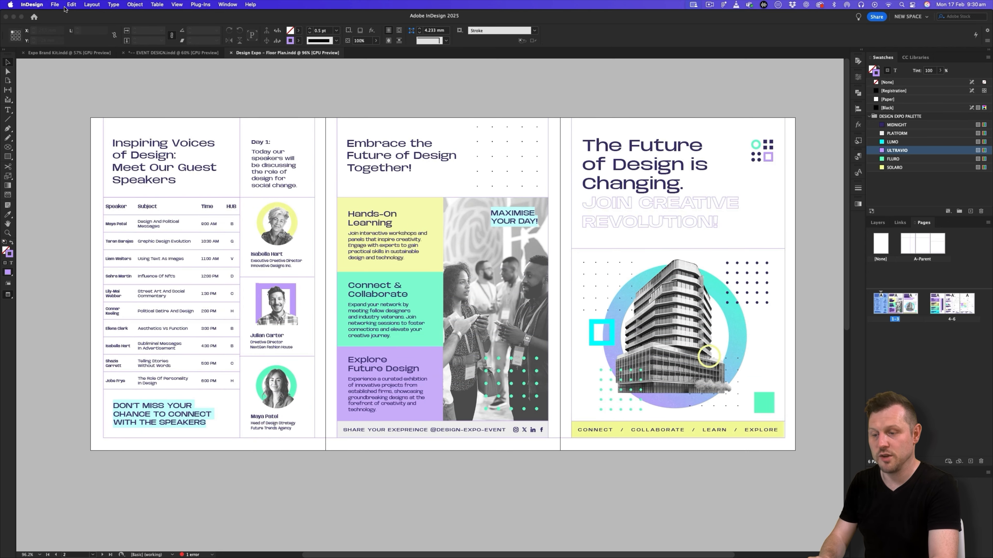
left_click(56, 5)
left_click(678, 301)
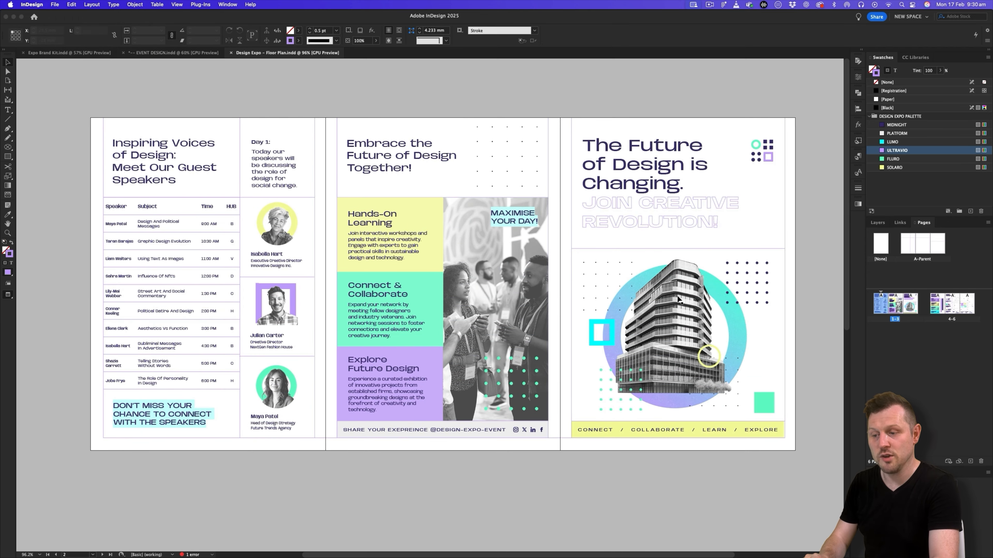
key("super+n")
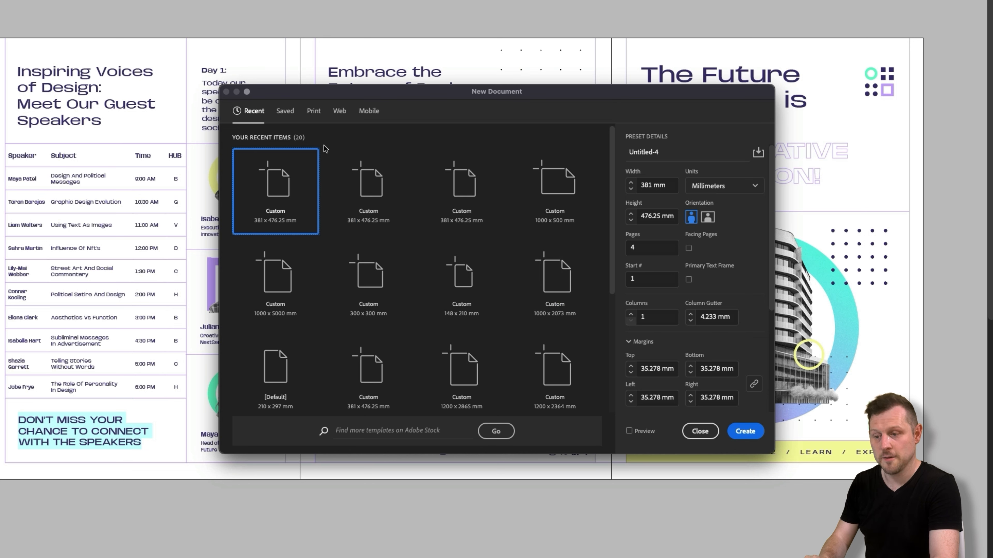
left_click(313, 112)
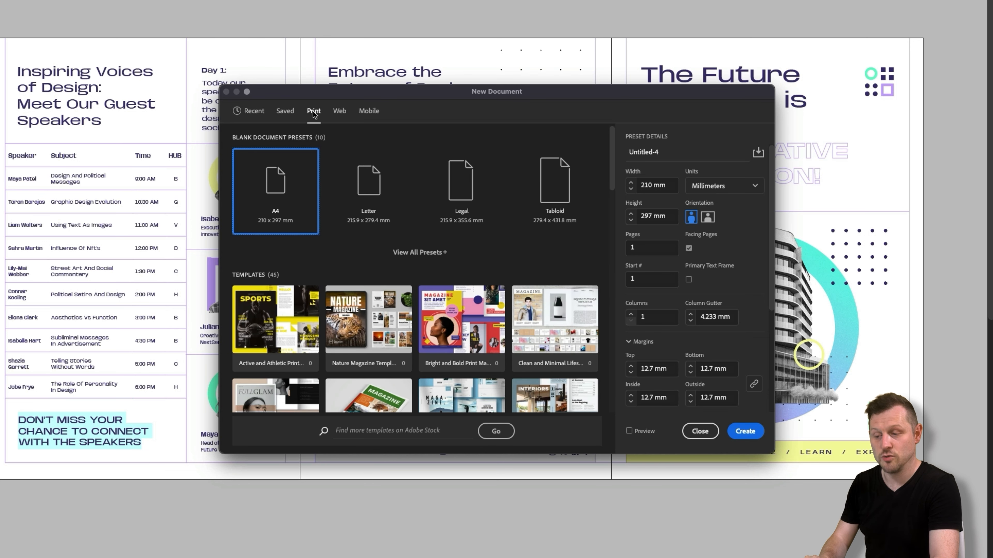
left_click(421, 252)
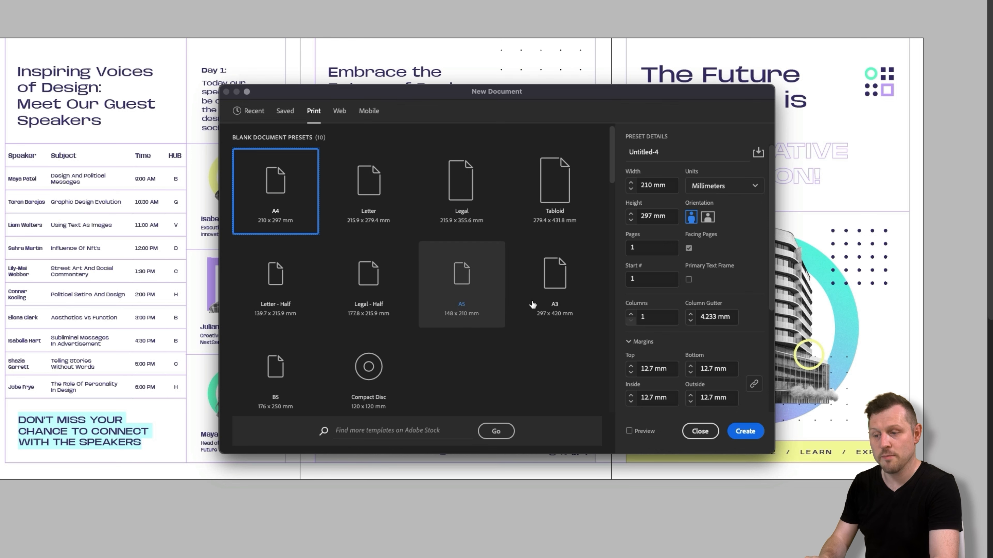
left_click(474, 275)
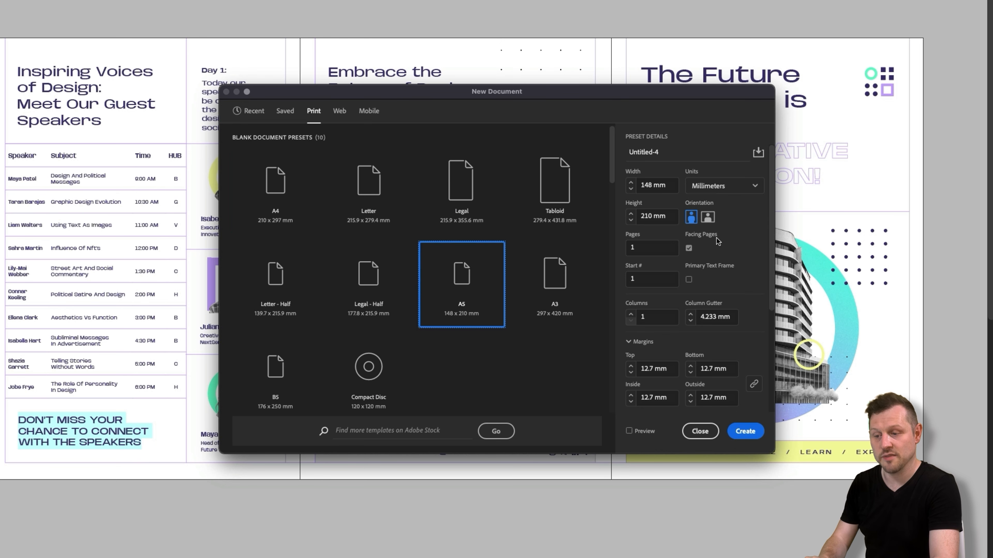
- Keep the units in millimetres, disable Facing Pages and set the new document to 3 pages
left_click(716, 191)
left_click(722, 258)
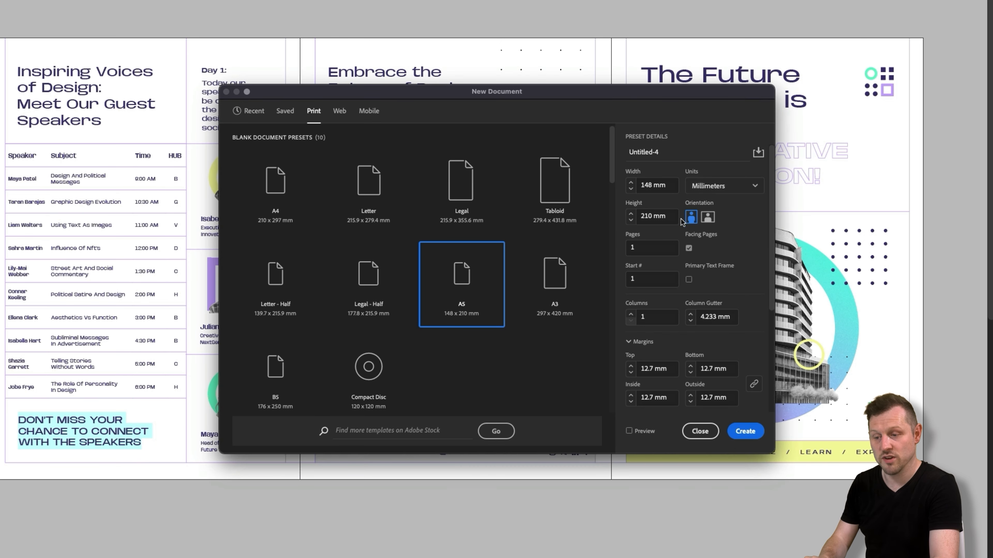
left_click(689, 249)
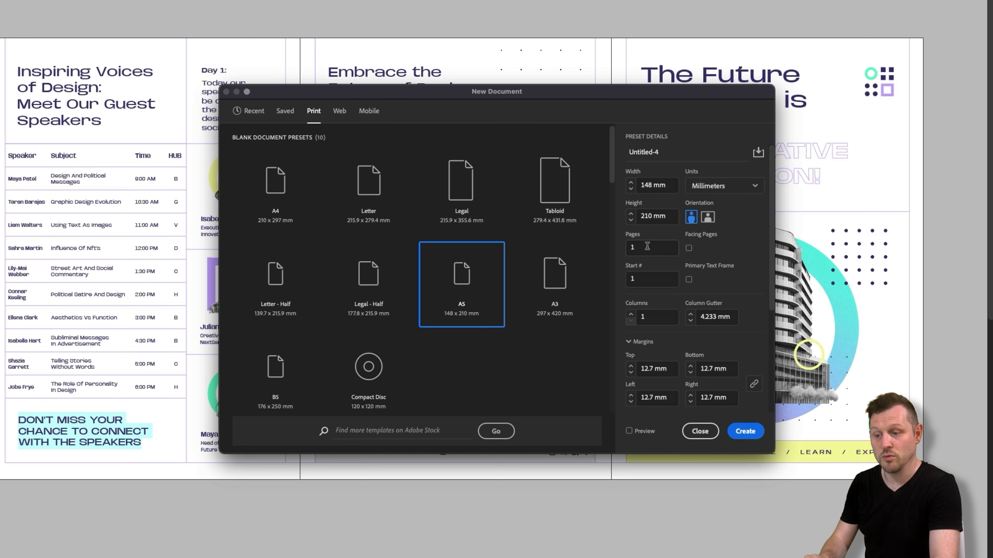
left_click_drag(648, 247, 624, 246)
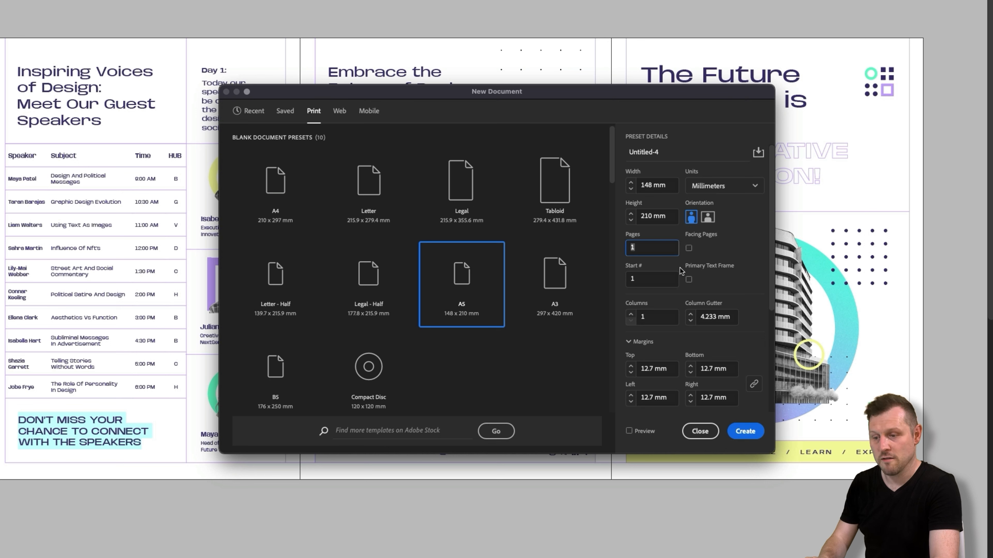
- Link the new document's margins and set all four to 14 mm
scroll(684, 312, "down", 3)
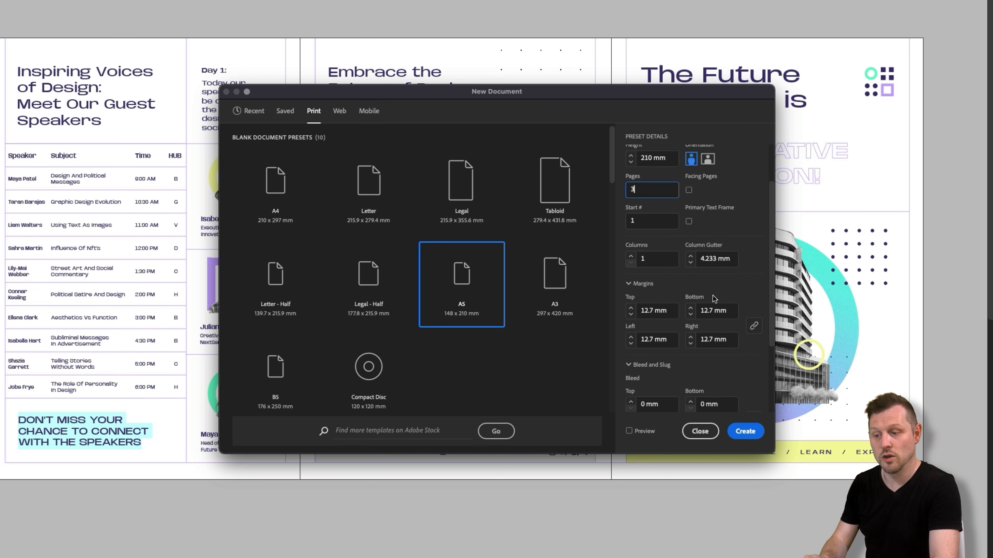
left_click(753, 325)
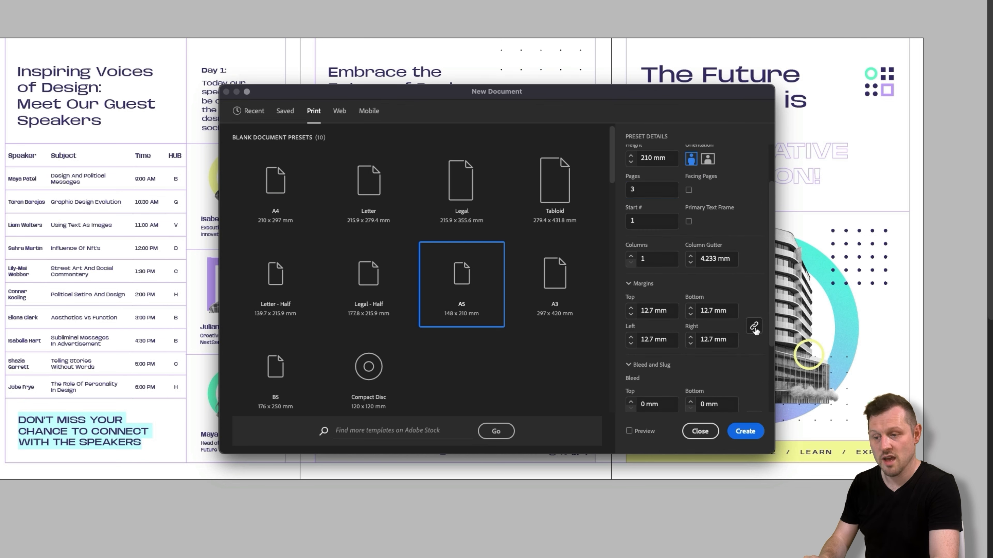
left_click(656, 313)
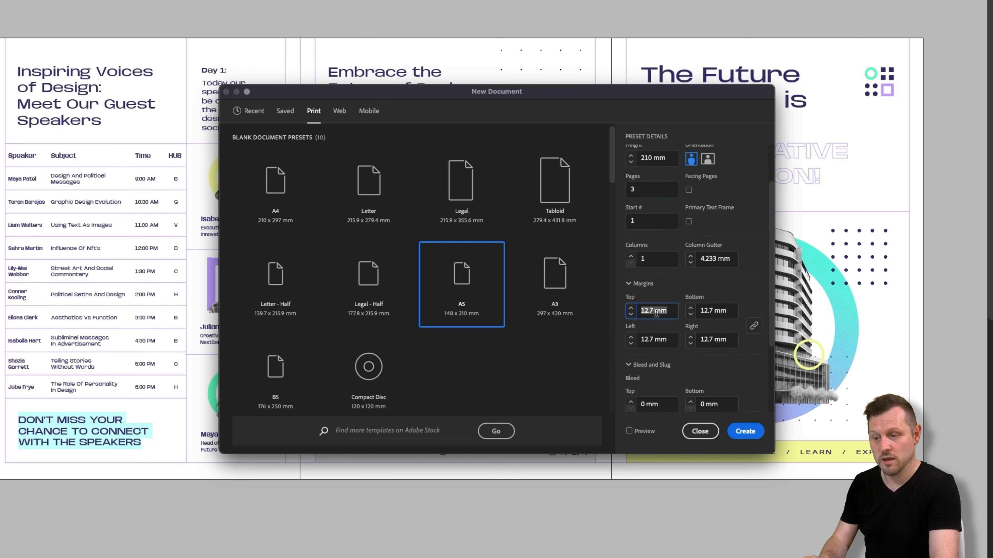
type("14")
key("Tab")
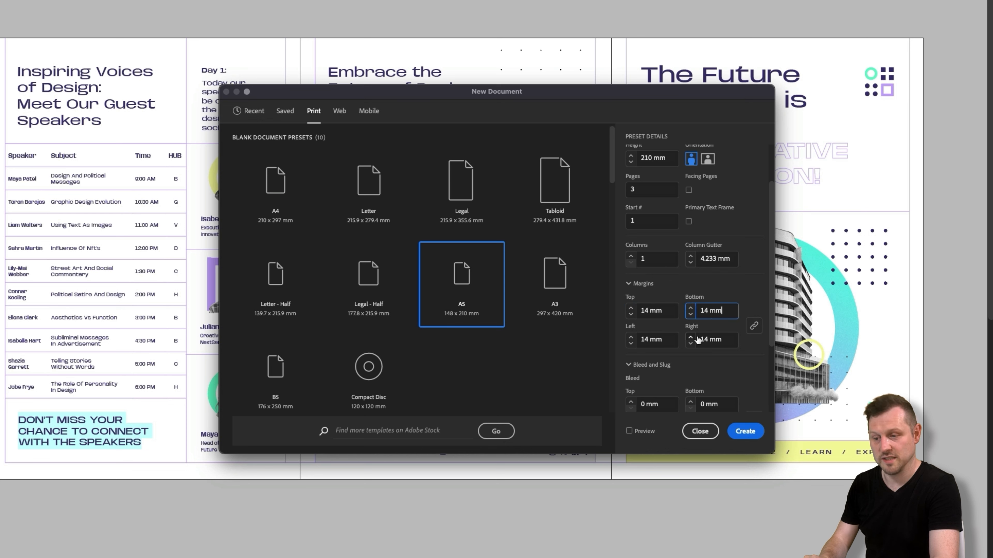
- Set the new document's bleed to 3 mm on all four sides
scroll(727, 325, "down", 3)
scroll(727, 325, "down", 3)
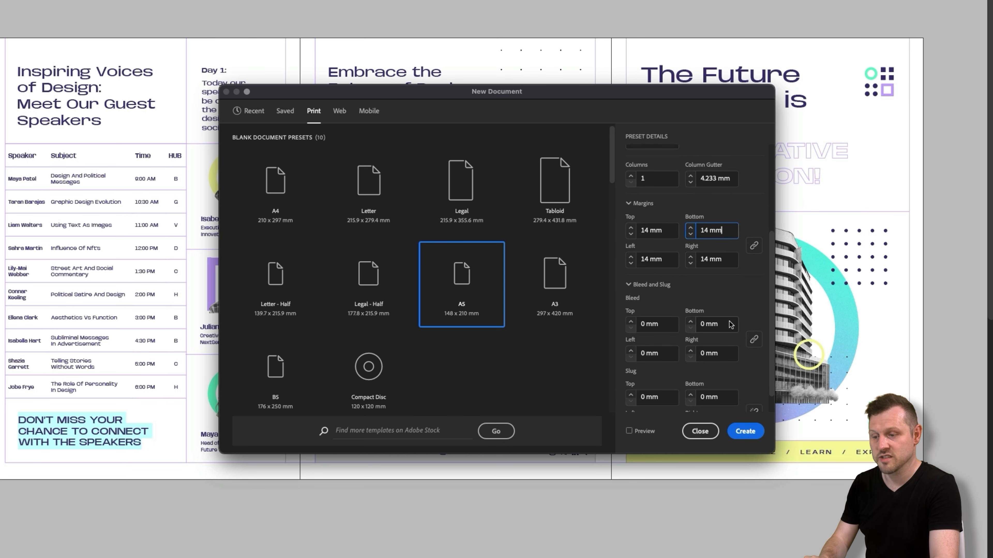
left_click(659, 302)
key("ctrl+a")
type("3")
key("Tab")
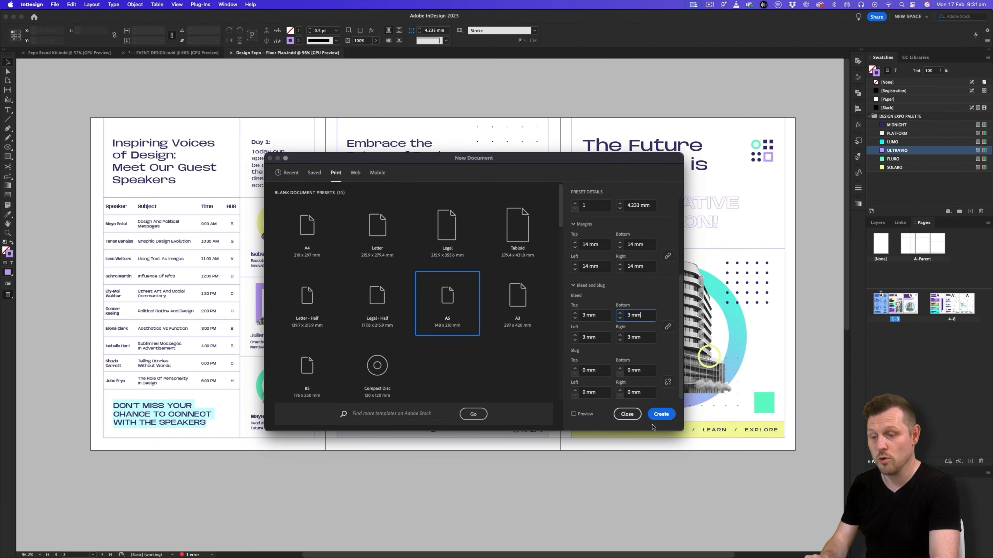
- Create the A5 document with these settings and hide its rulers
left_click(712, 424)
left_click(495, 294, "alt")
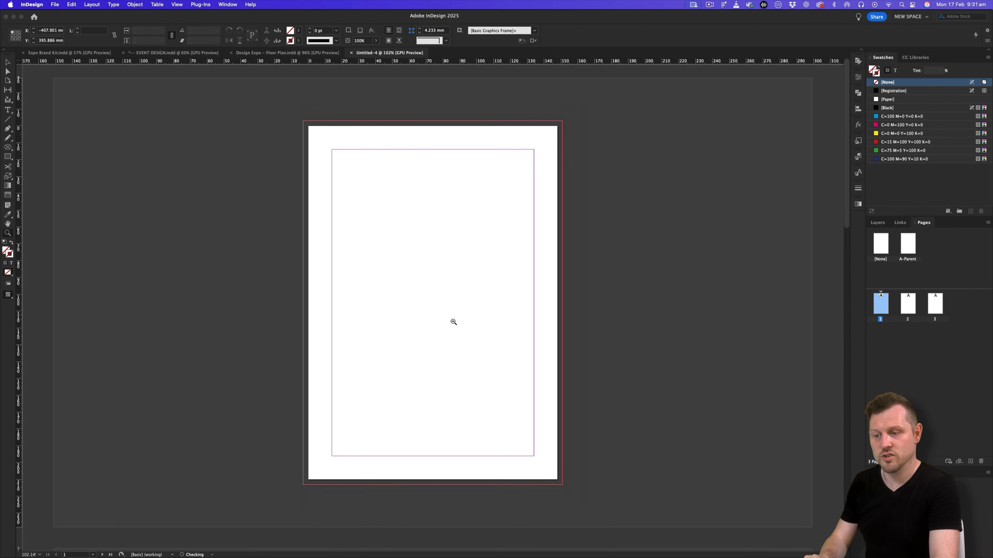
key("super+r")
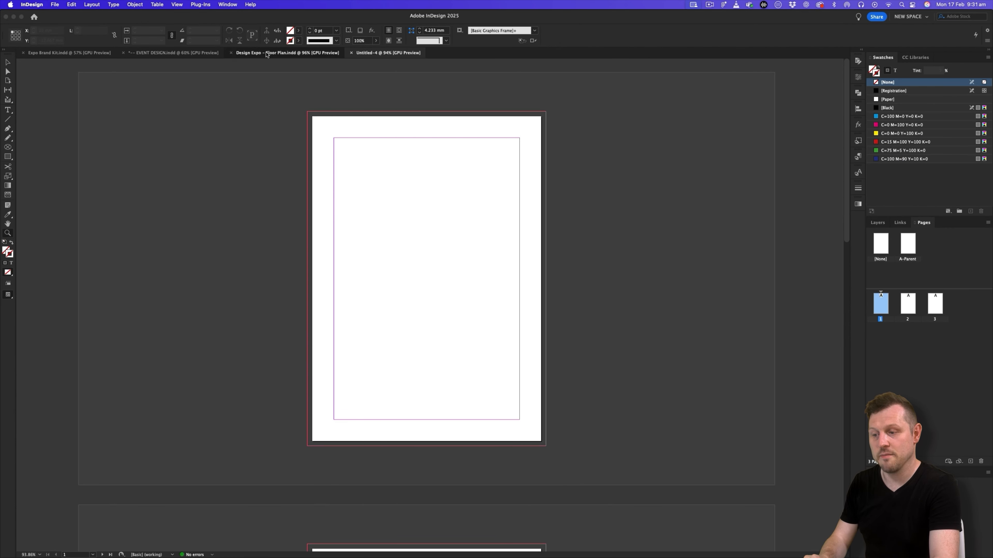
- Compare the floor plan document's two spreads, in Preview and Normal mode, with the separate pages of the new document
left_click(265, 53)
left_click(502, 201, "alt")
left_click(414, 234, "alt")
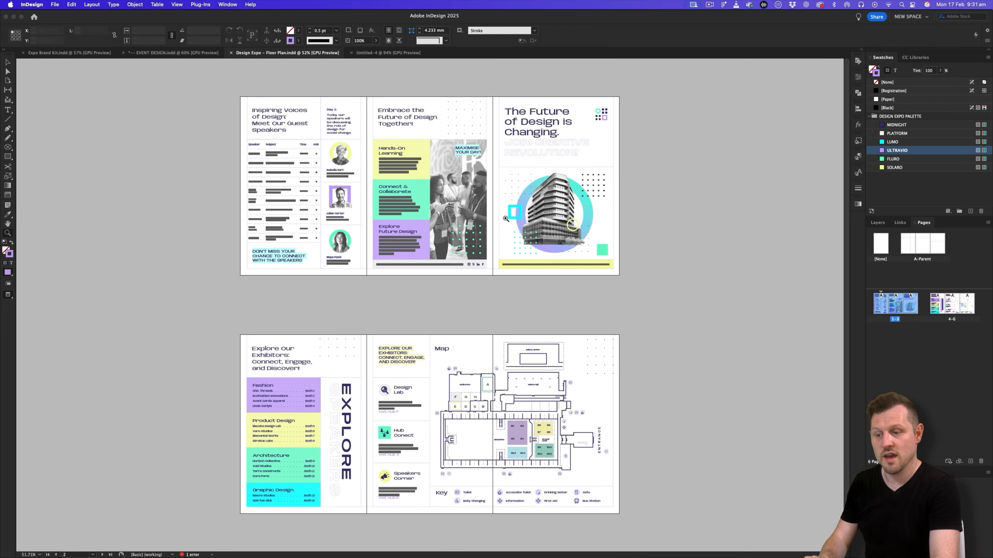
key("w")
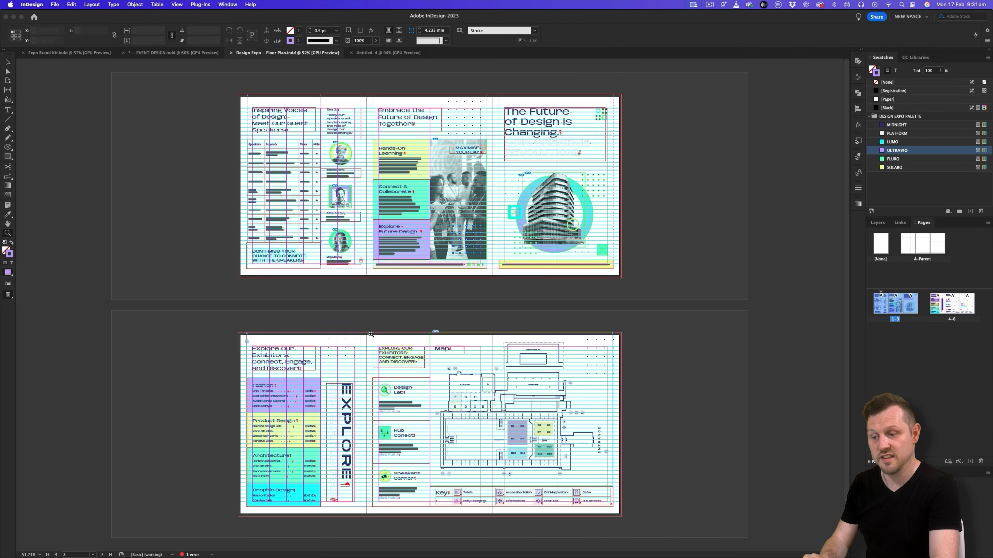
key("w")
left_click(392, 53)
left_click_drag(534, 260, 376, 406)
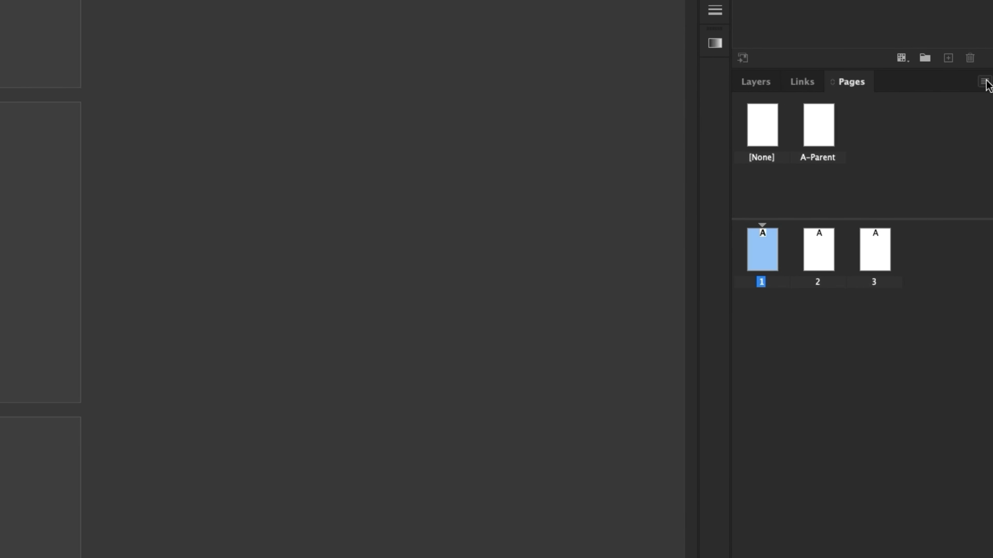
- Turn off Allow Document Pages to Shuffle and attach page 2 alongside page 1 in one spread
left_click(987, 223)
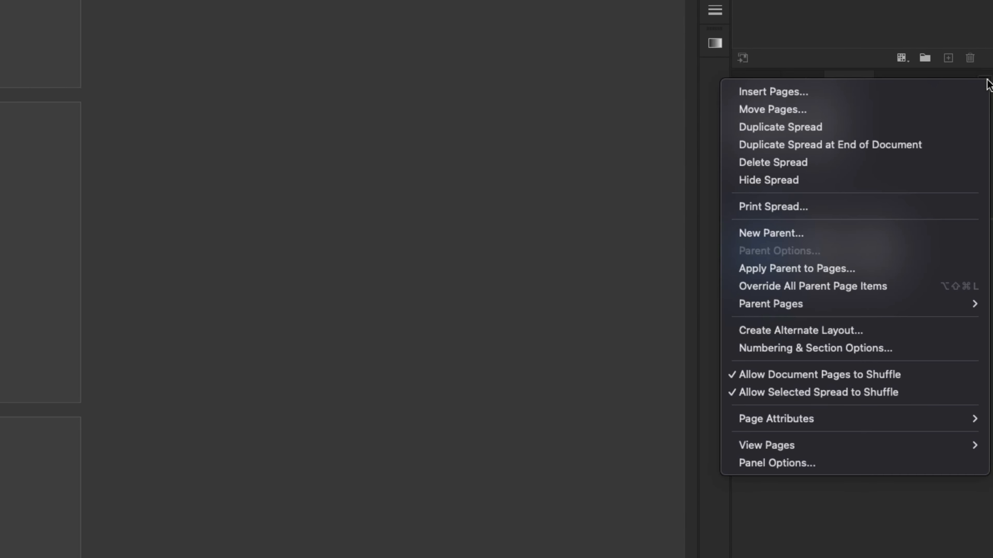
left_click(759, 375)
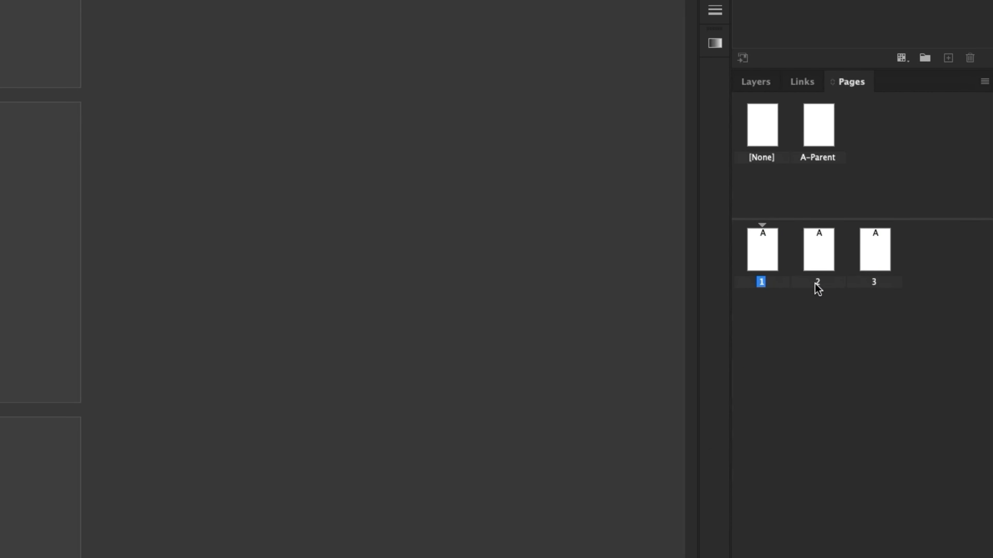
left_click(817, 245)
left_click_drag(815, 243, 779, 246)
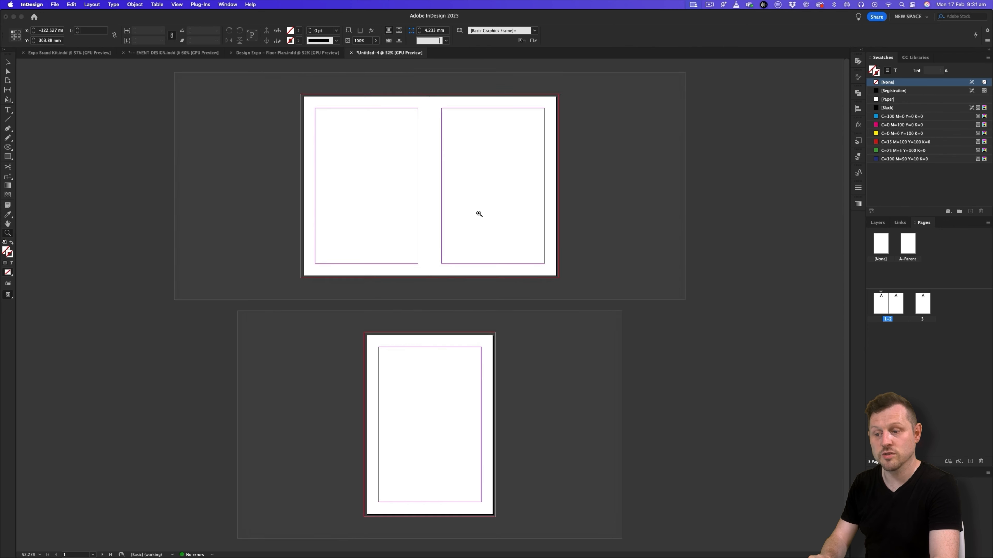
left_click_drag(478, 214, 499, 215)
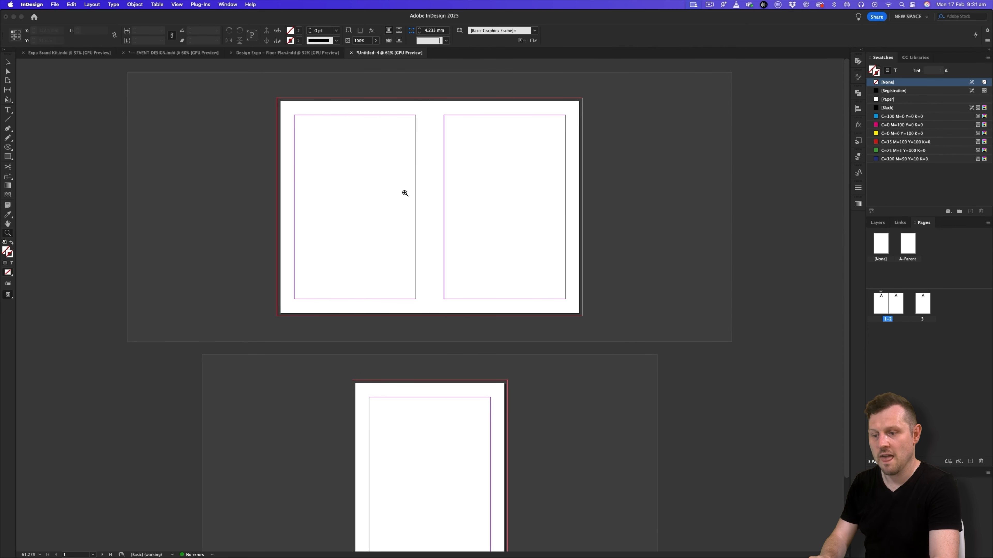
- Attach page 3 after page 2 to form a single three-page spread
left_click(923, 305)
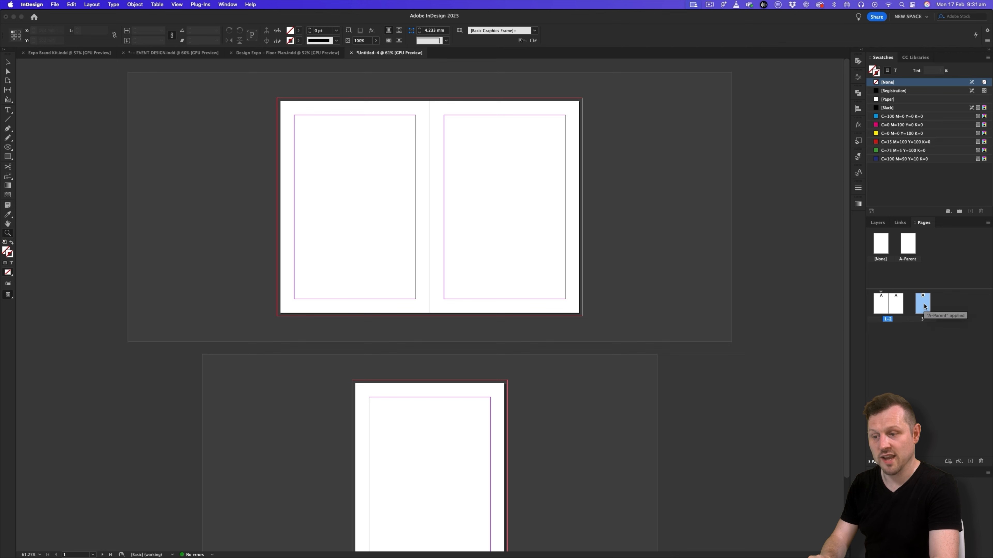
left_click_drag(922, 301, 903, 301)
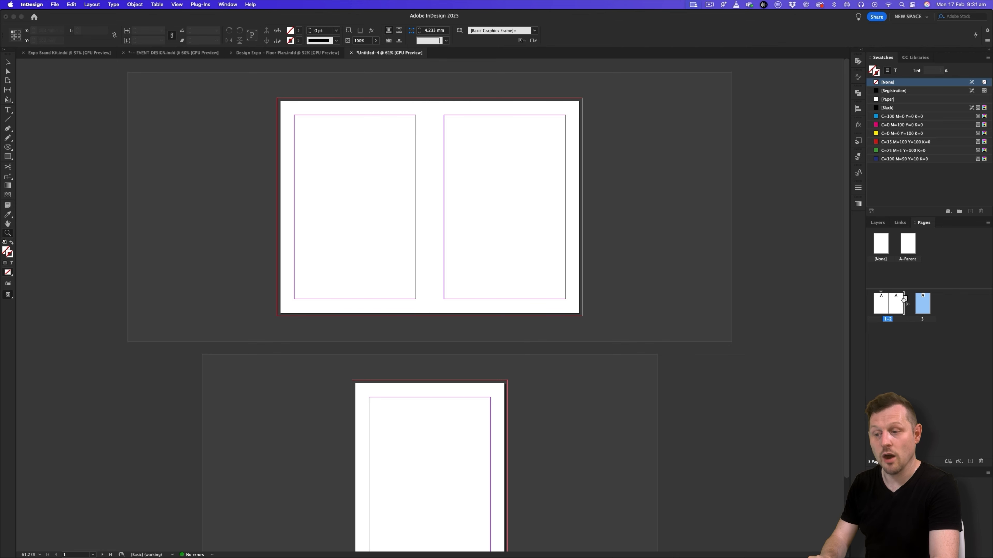
left_click_drag(389, 280, 453, 250)
scroll(520, 244, "right", 3)
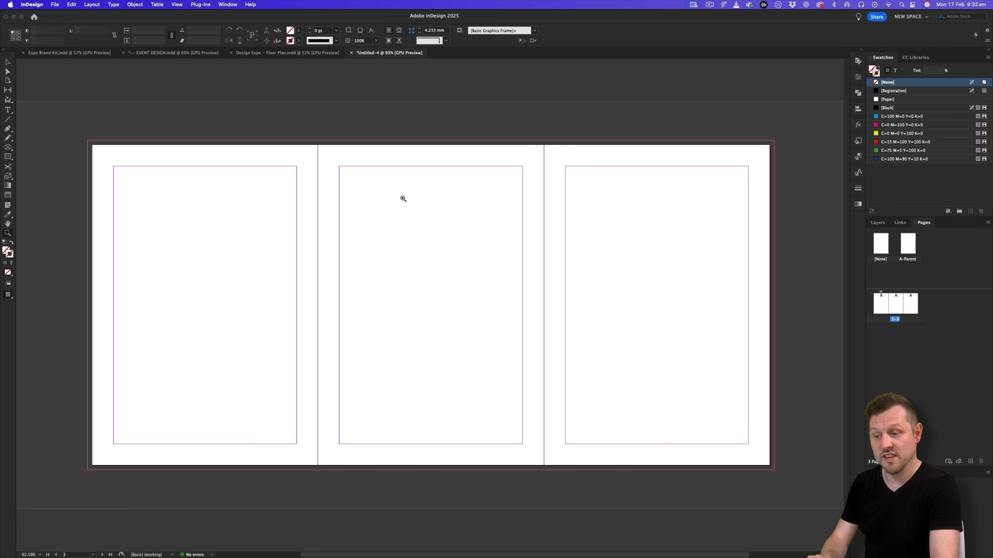
left_click_drag(504, 212, 475, 213)
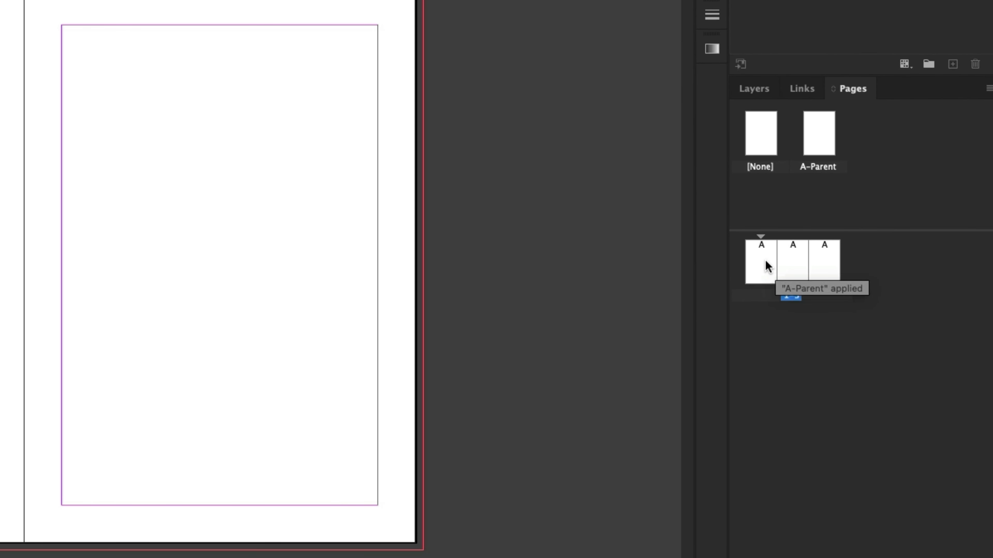
- Select pages 1 to 3 and duplicate their spread
left_click(764, 265)
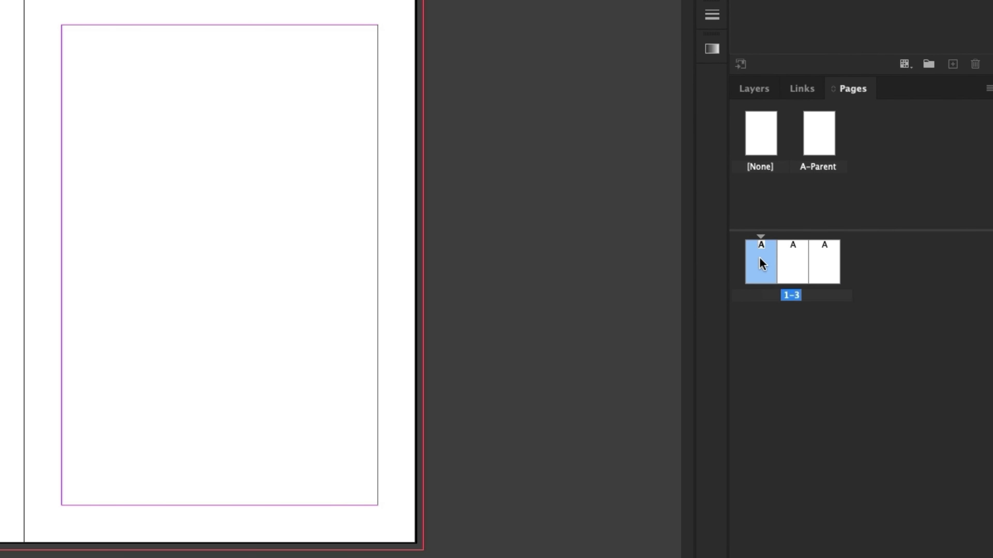
left_click(826, 257, "shift")
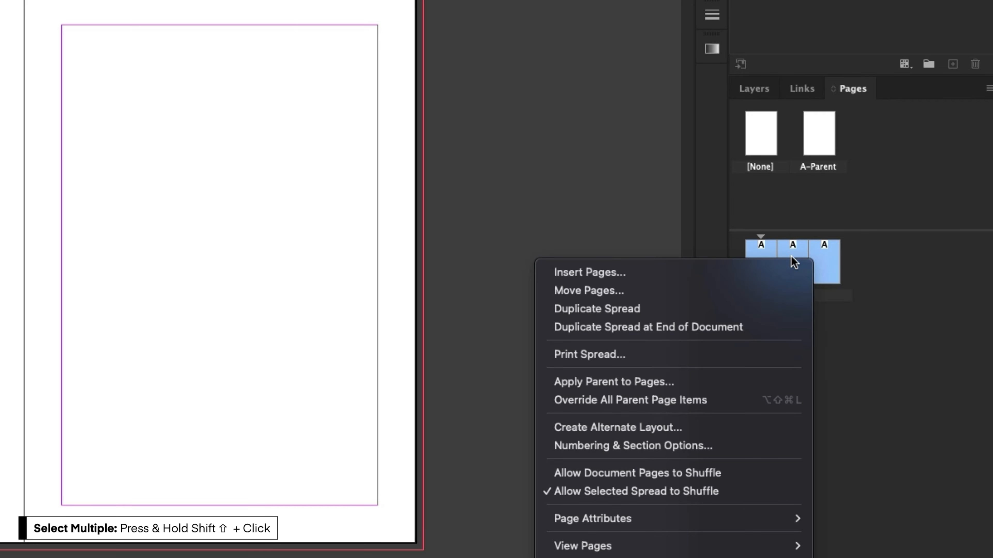
left_click(720, 309)
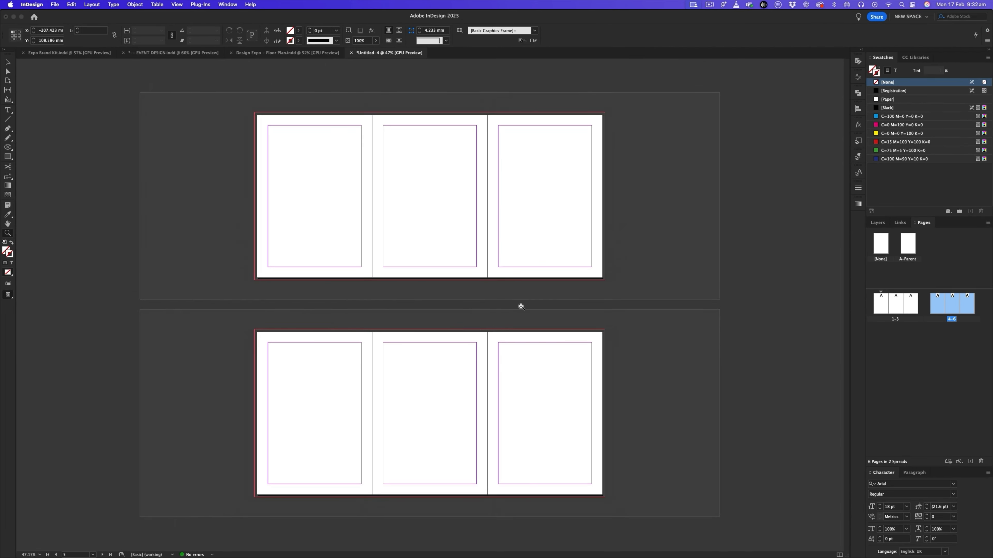
left_click_drag(521, 307, 549, 323)
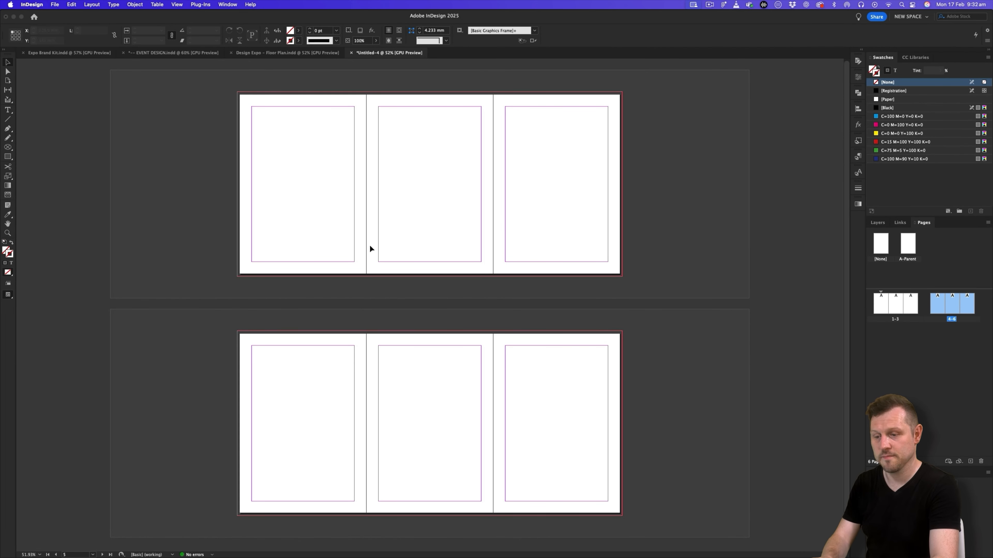
- Compare both blank three-page spreads in Preview and Normal mode, and examine the first spread's margins and bleed
key("w")
key("w")
key("w")
key("w")
key("w")
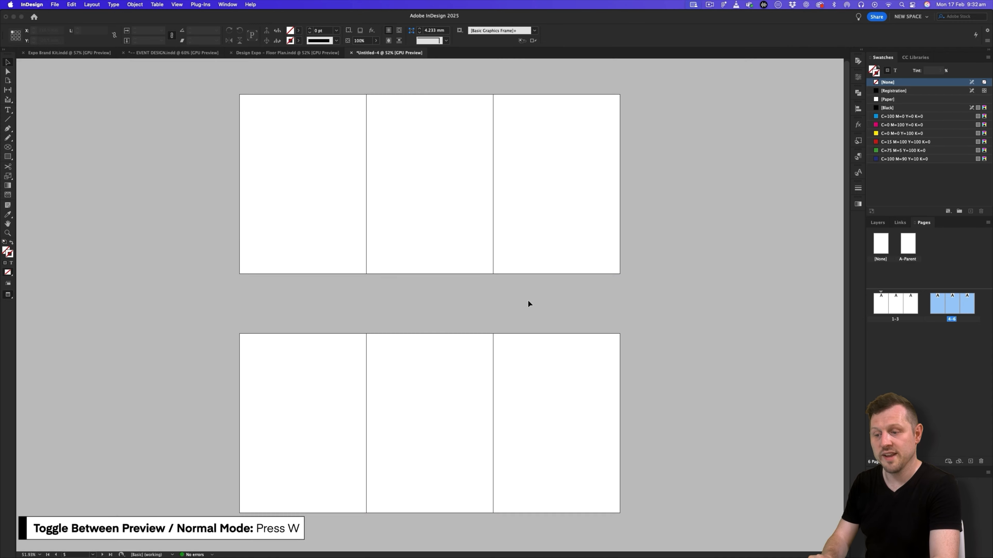
key("w")
left_click_drag(451, 216, 532, 299)
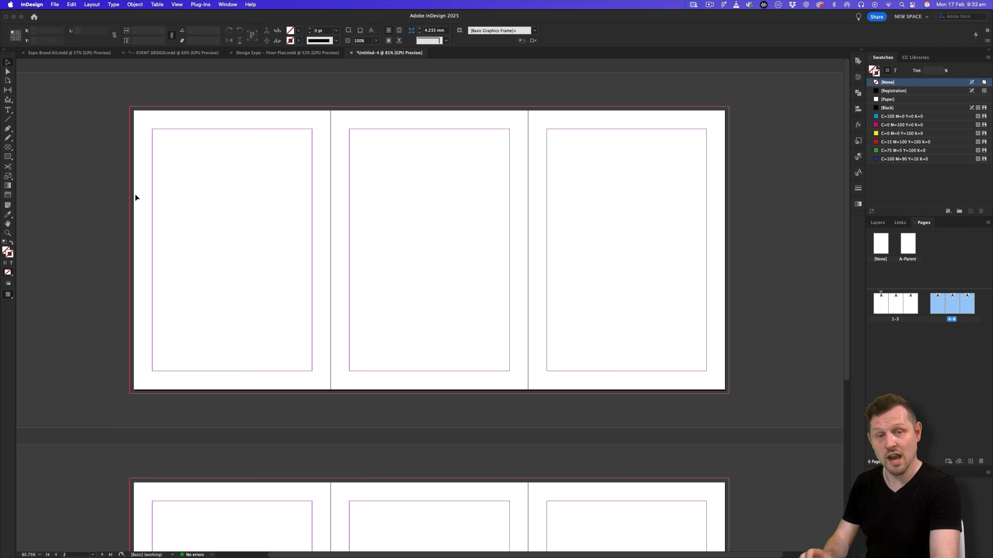
scroll(450, 224, "right", 2)
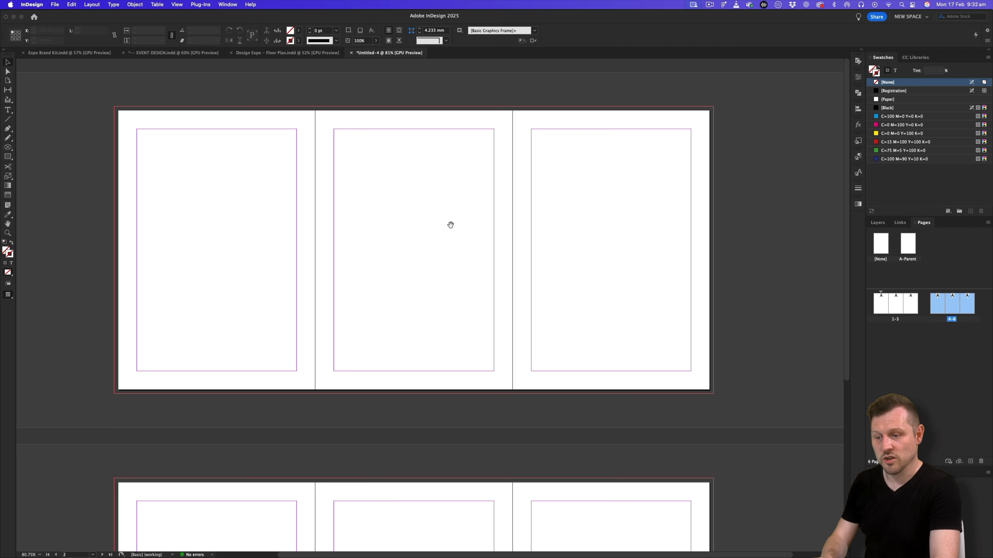
- Switch to the Design Expo floor plan document and examine its first spread up close in Normal mode
left_click(287, 52)
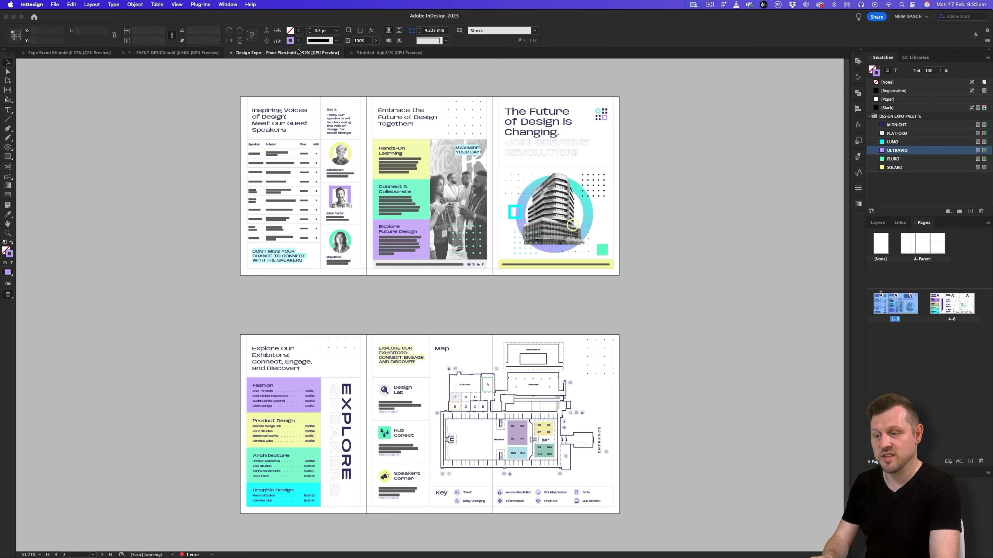
left_click(396, 117)
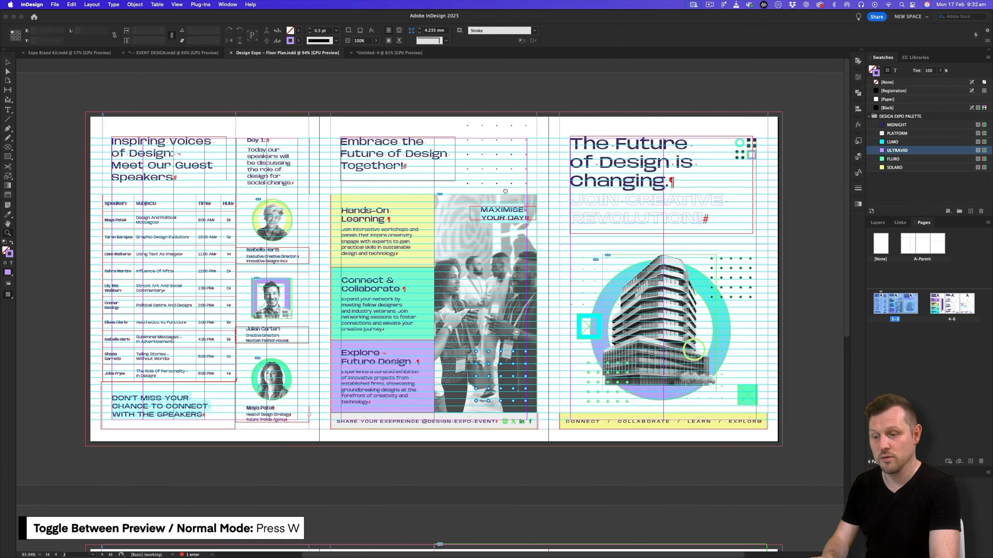
scroll(420, 215, "left", 1)
key("v")
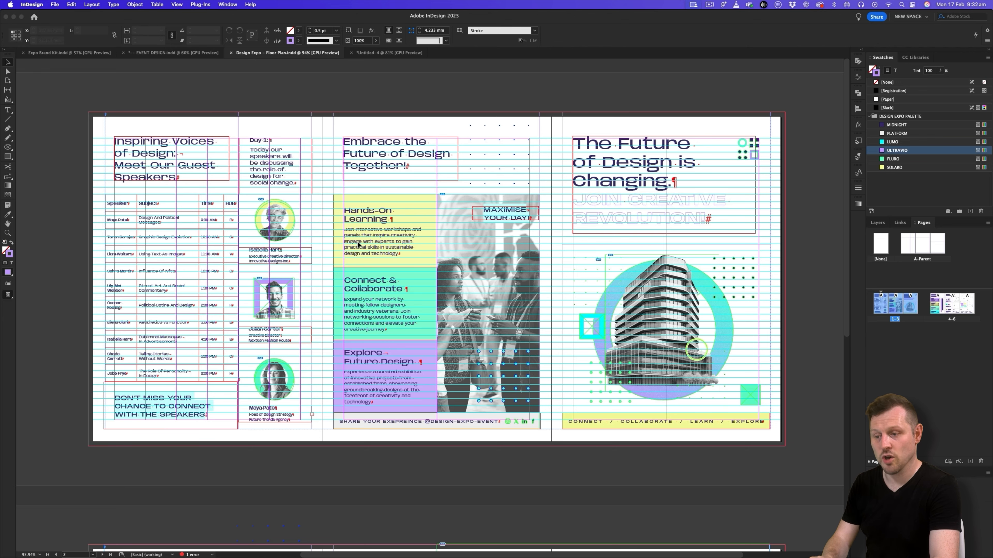
- Hide all four floor plan layers to examine the column guides on each page, and show the layers again
left_click(876, 223)
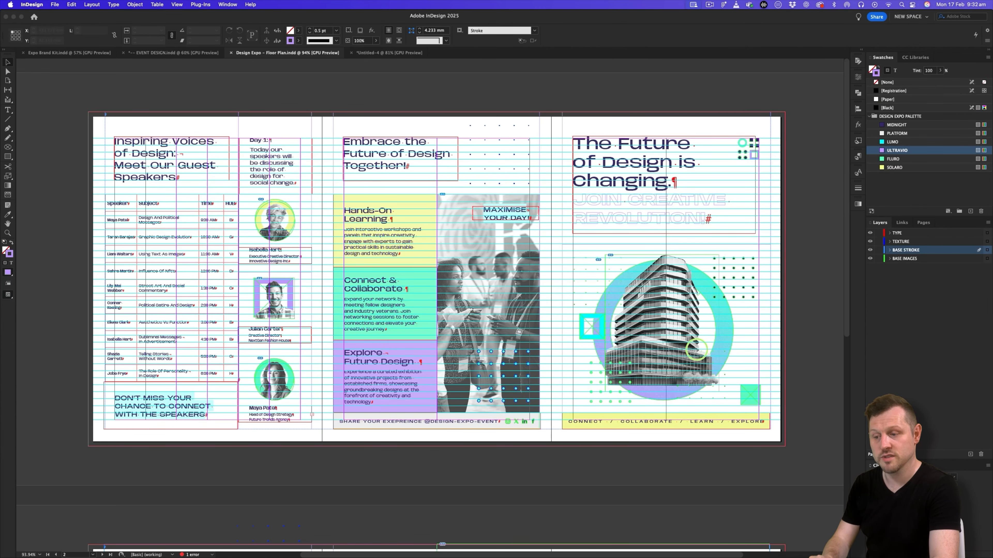
left_click_drag(870, 233, 869, 259)
scroll(121, 198, "up", 1)
scroll(334, 234, "right", 2)
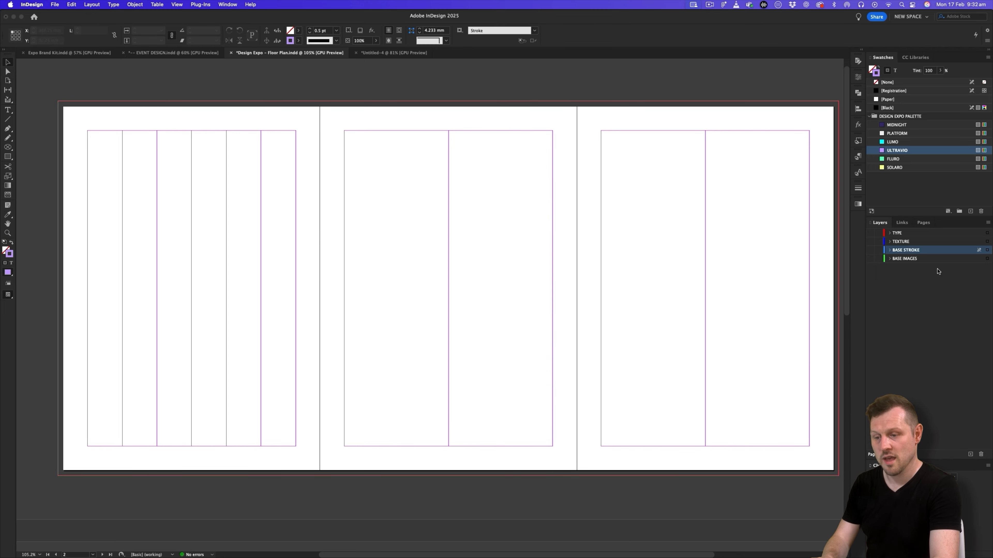
scroll(577, 211, "right", 2)
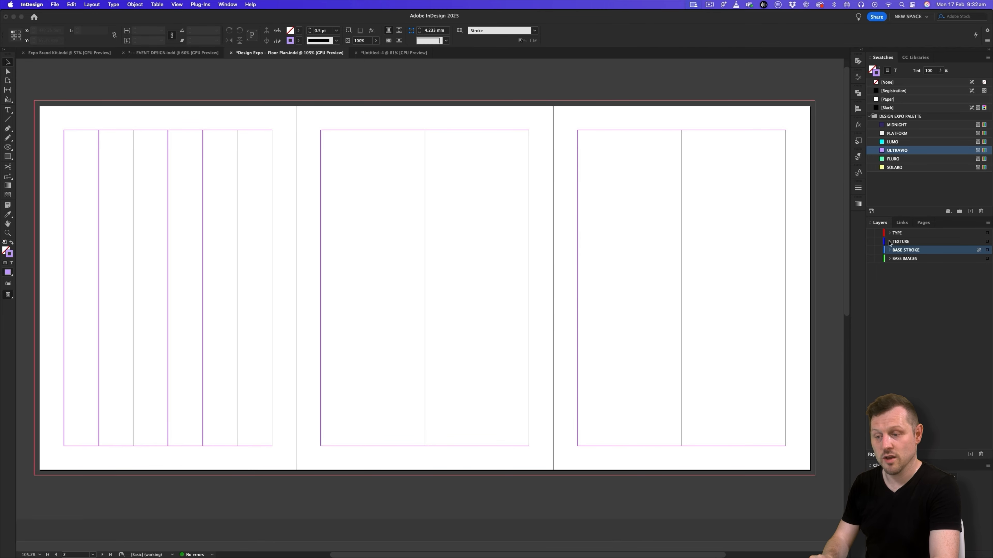
left_click_drag(871, 236, 870, 267)
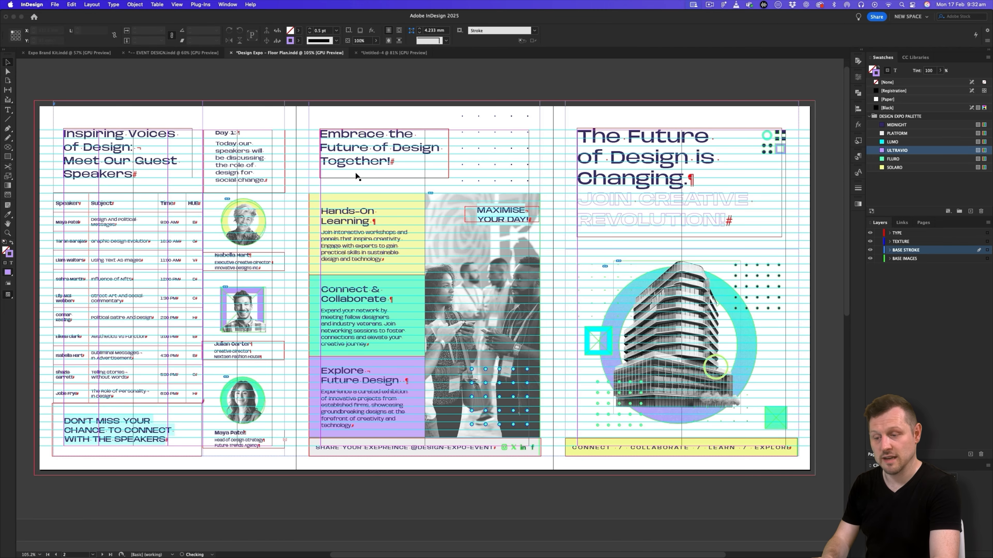
- In the new untitled document, set the horizontal and vertical ruler units to Millimetres in the Units & Increments preferences
left_click(386, 53)
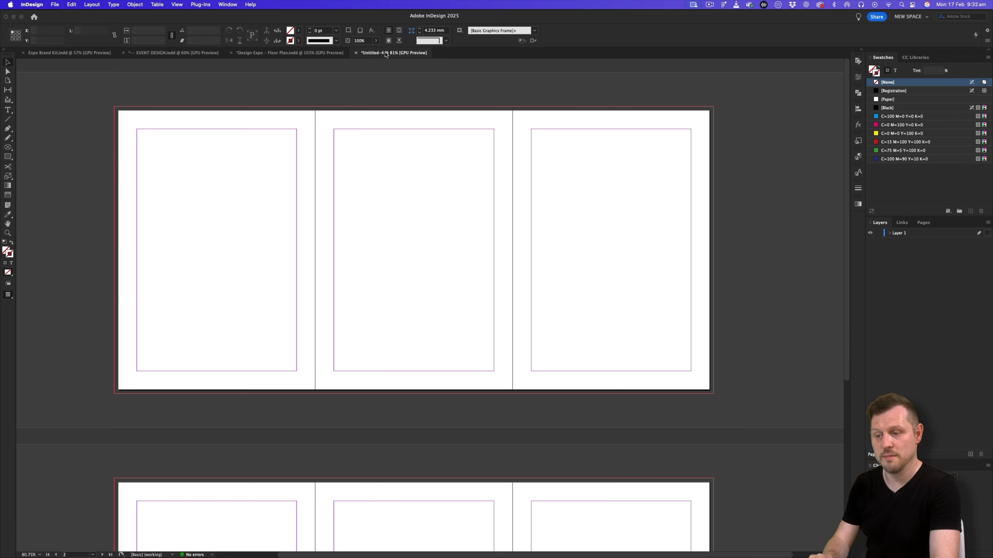
scroll(414, 197, "up", 1)
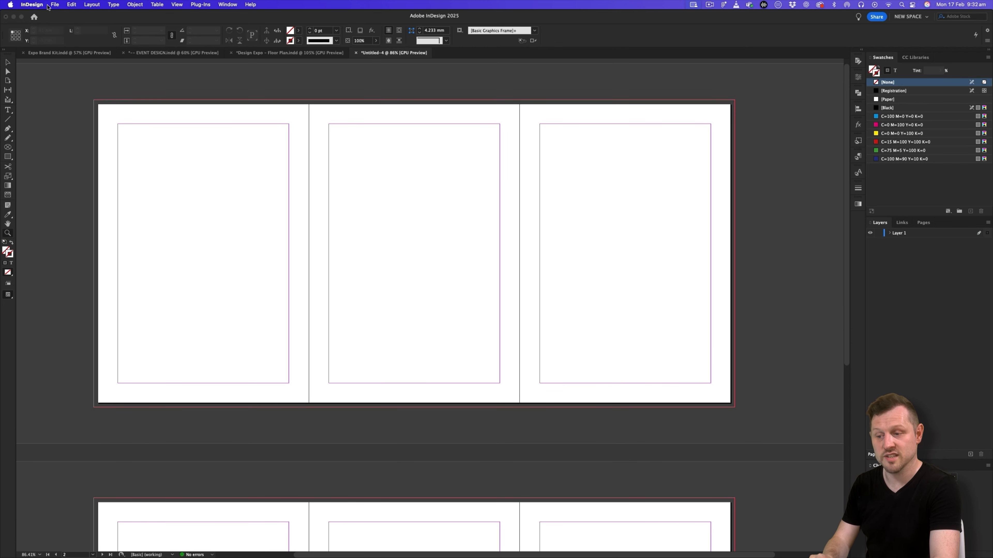
left_click(32, 5)
mouse_move(51, 25)
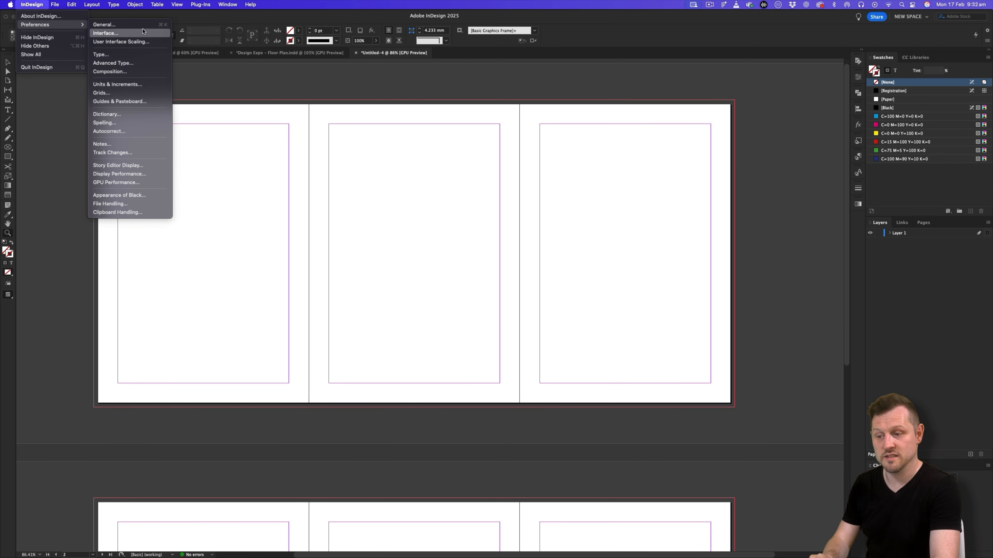
left_click(144, 84)
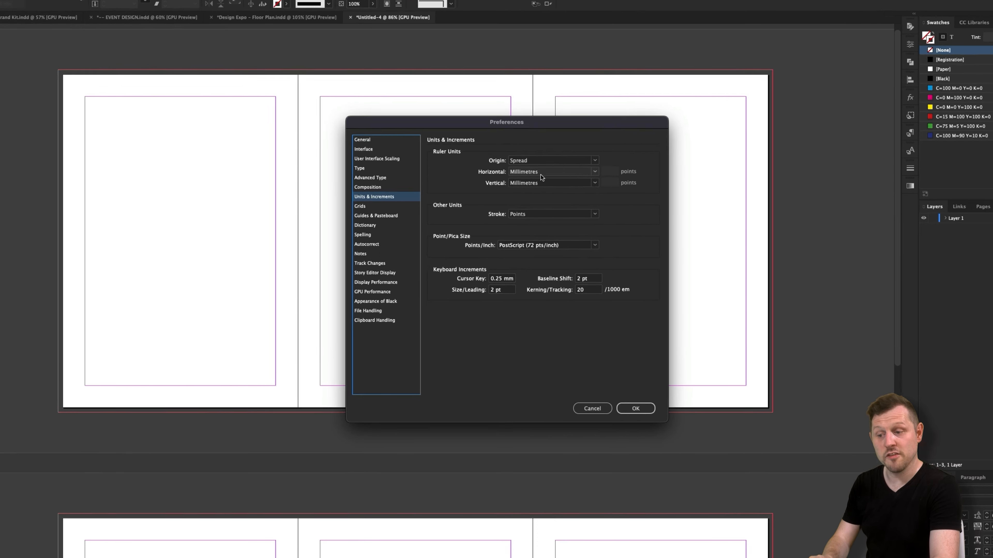
left_click(564, 140)
left_click(567, 191)
left_click(555, 148)
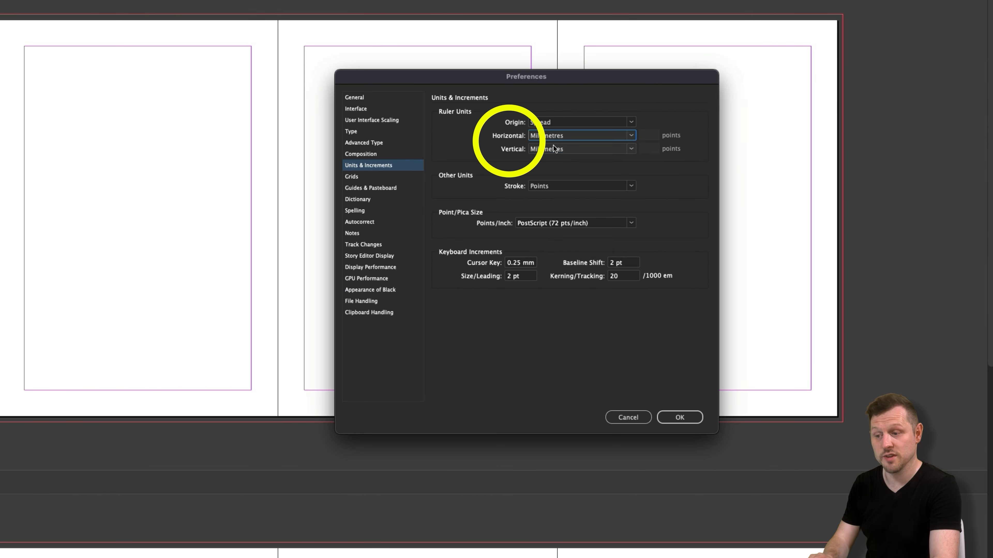
left_click(556, 203)
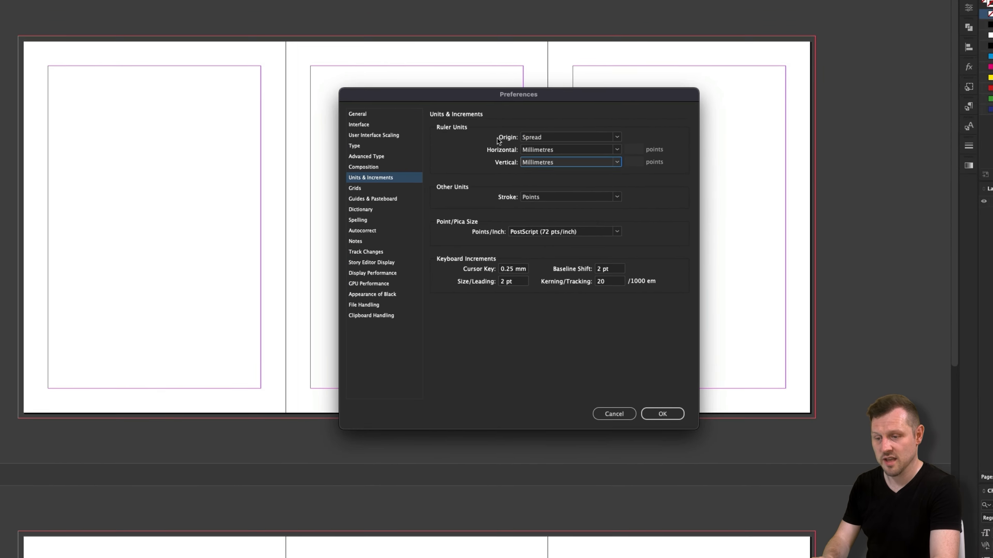
left_click(612, 404)
- Open the A-Parent page and set its number of pages to 3
left_click_drag(473, 224, 538, 238)
left_click(922, 223)
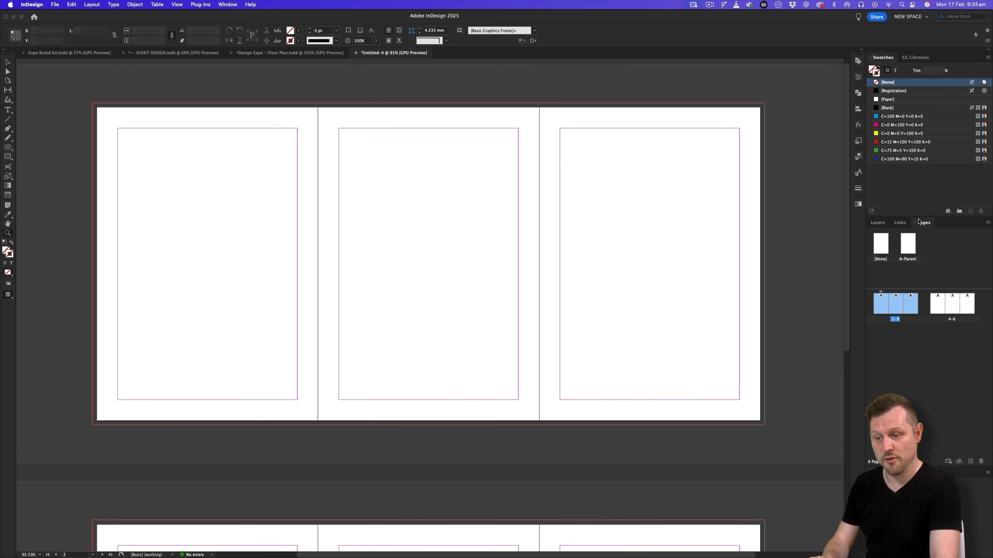
double_click(907, 245)
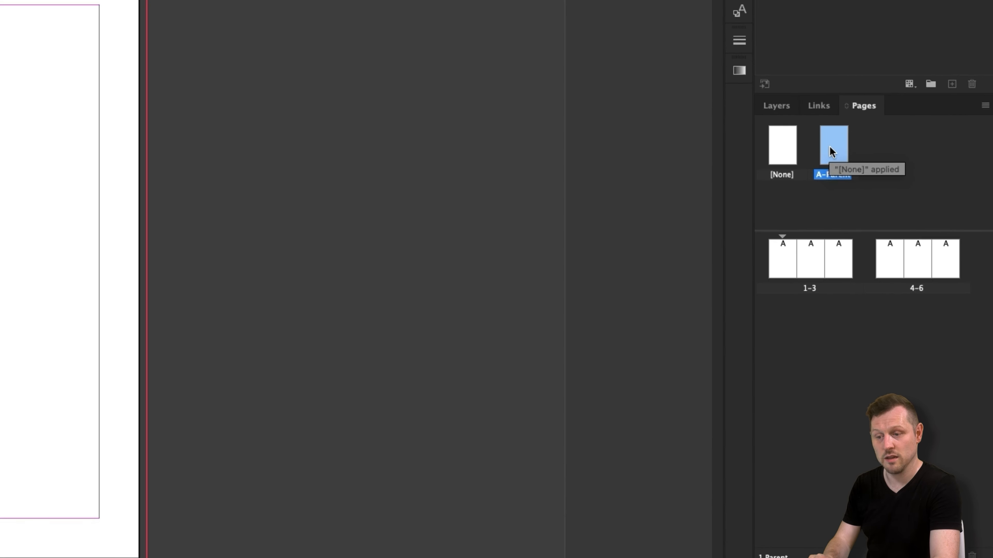
right_click(905, 247)
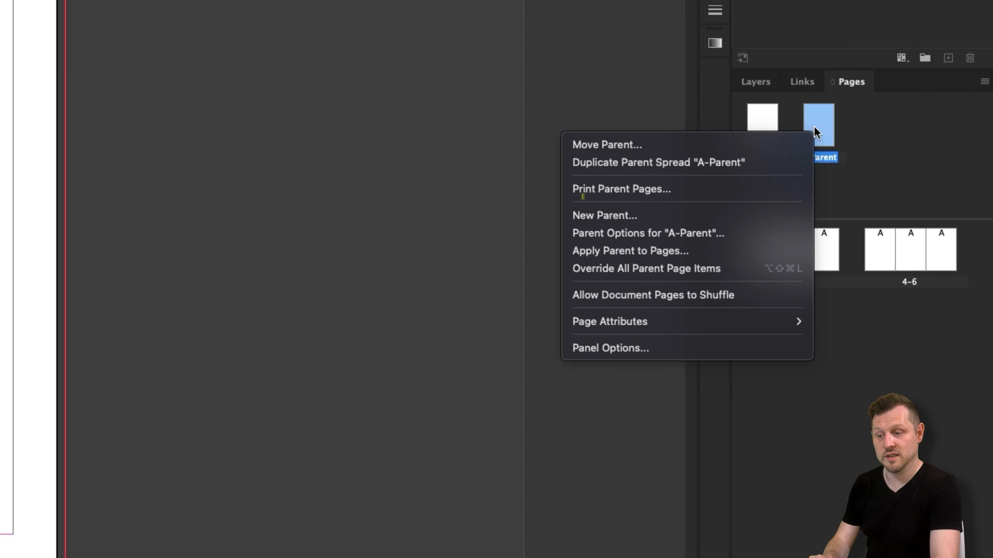
left_click(716, 233)
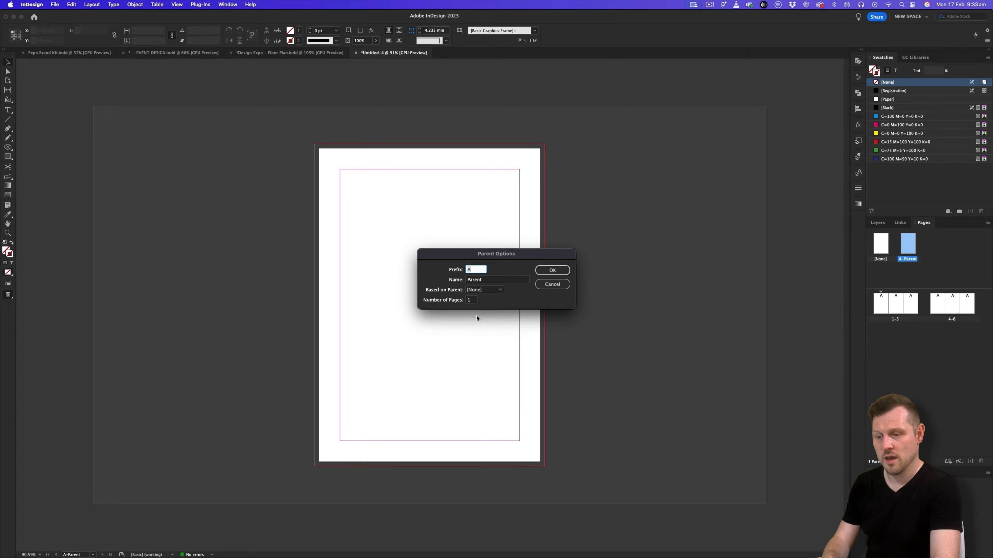
left_click(460, 299)
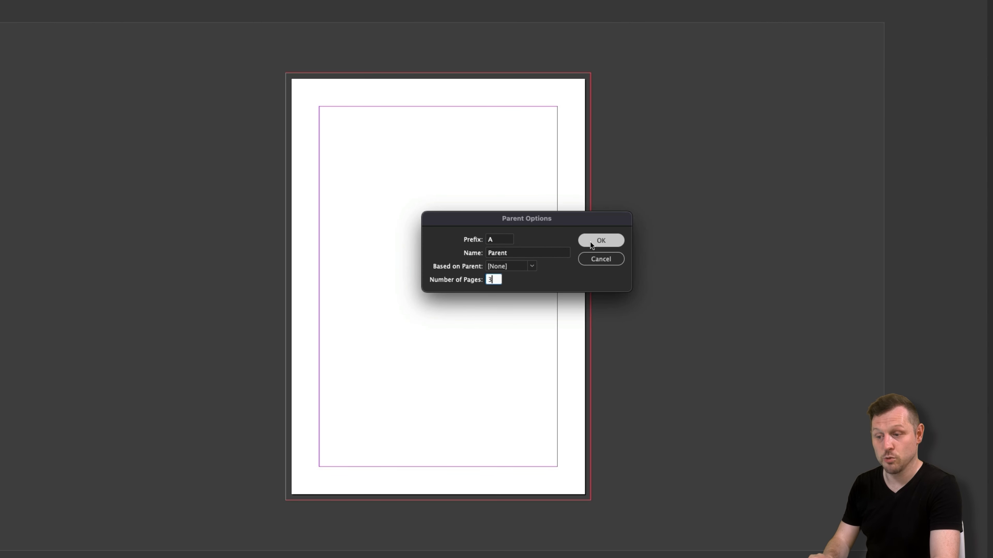
left_click(589, 240)
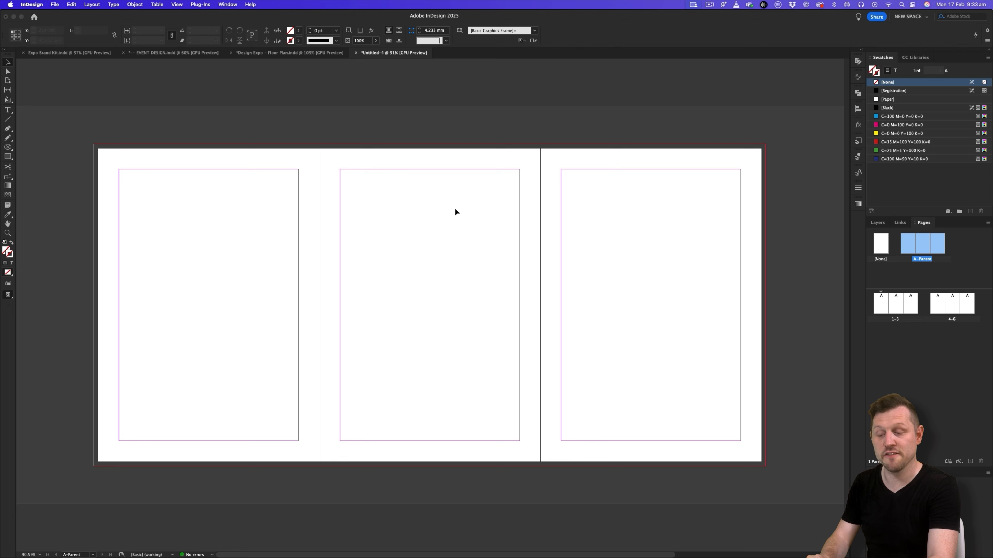
- Give the first page of the A-Parent spread 6 columns with a 0 mm gutter
left_click(911, 271)
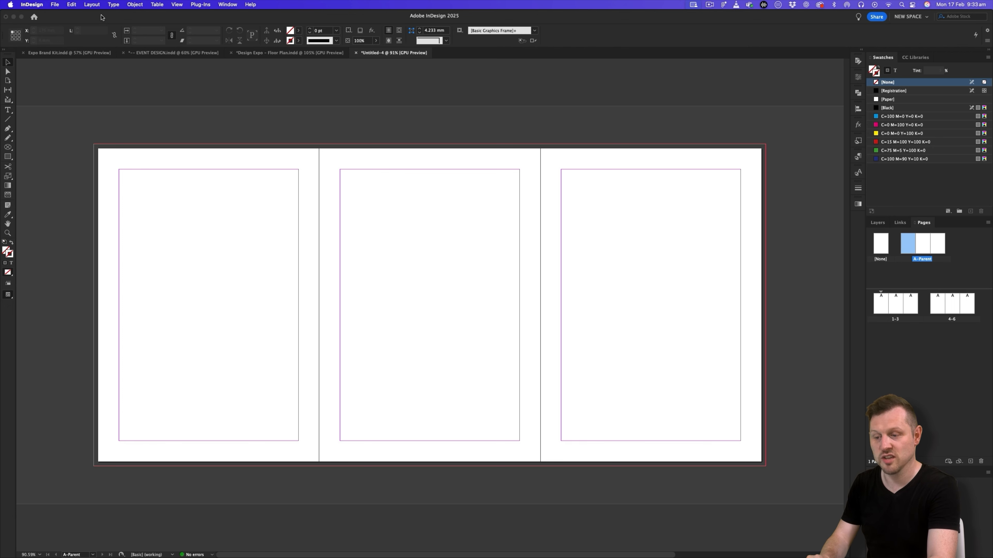
left_click(92, 4)
left_click(109, 25)
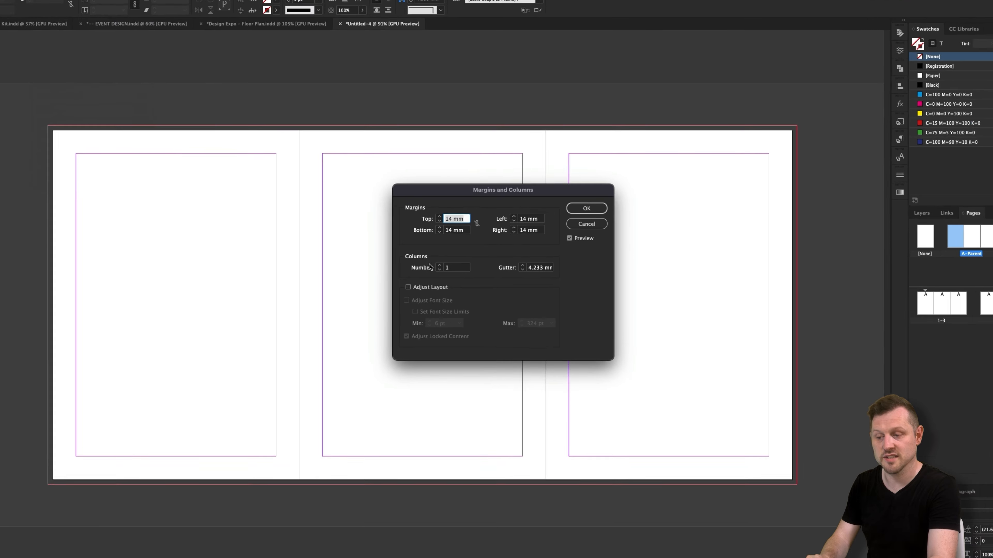
left_click(429, 258)
left_click(429, 258)
left_click(428, 258)
left_click(429, 258)
left_click(428, 258)
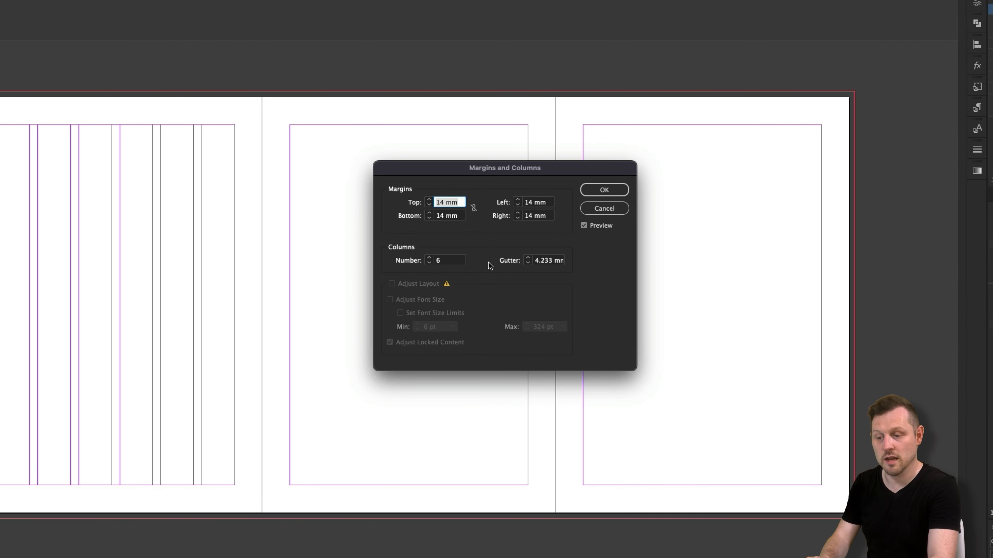
double_click(539, 262)
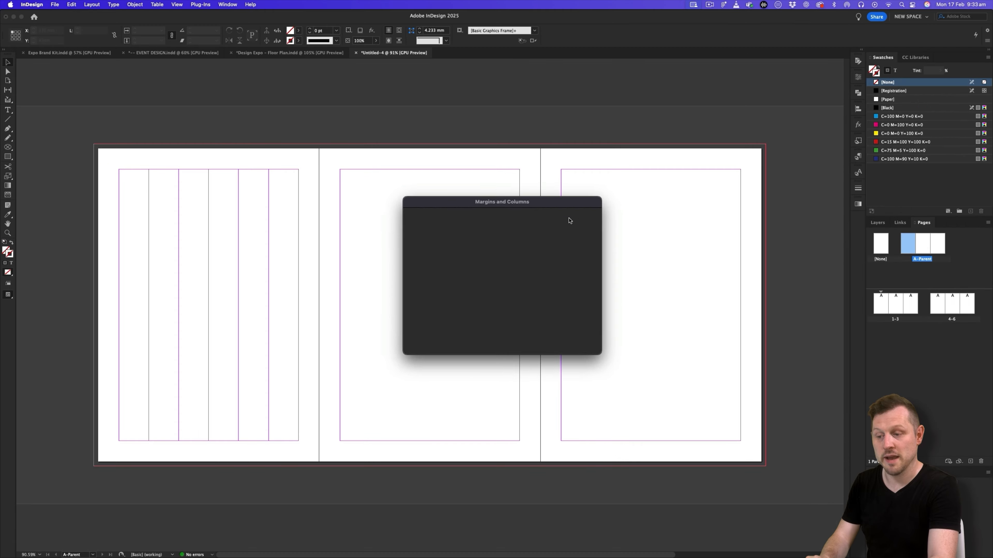
left_click(569, 220)
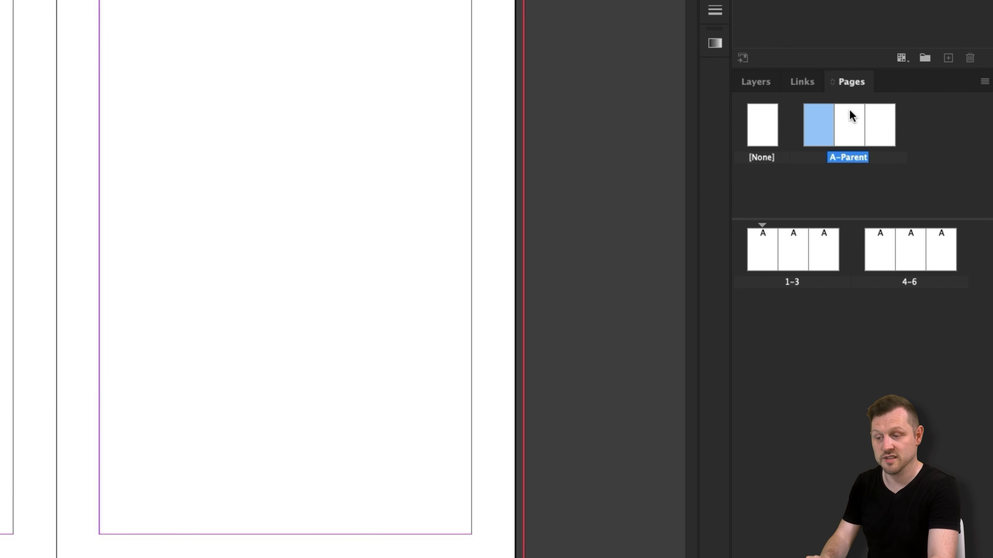
- Give the second and third pages of the A-Parent spread 2 columns each with a 0 mm gutter
left_click(852, 117)
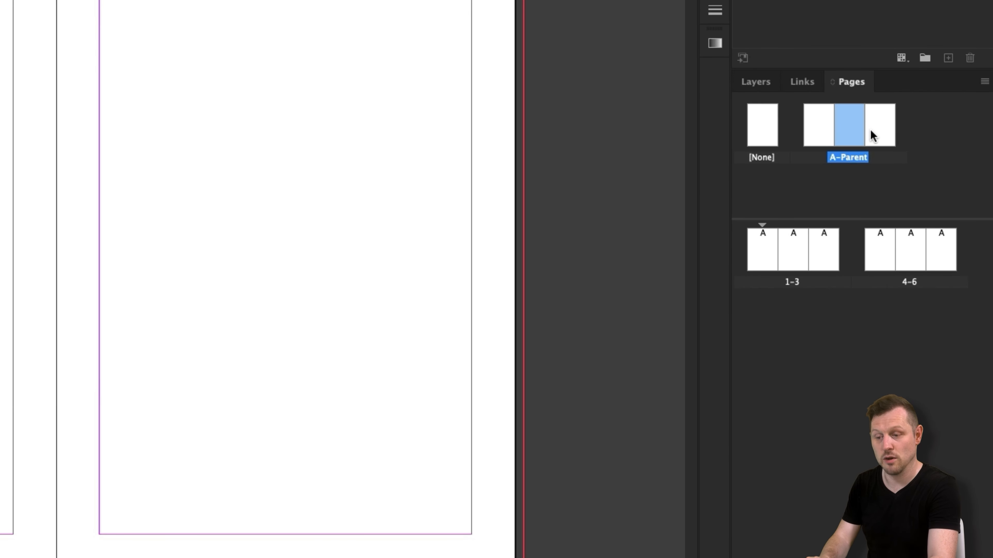
left_click(882, 129, "shift")
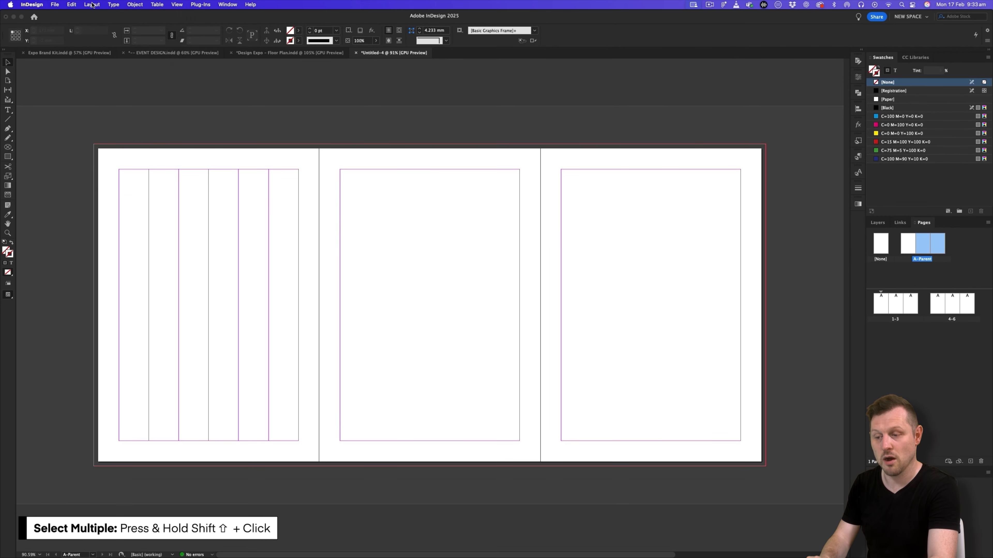
left_click(92, 5)
left_click(103, 25)
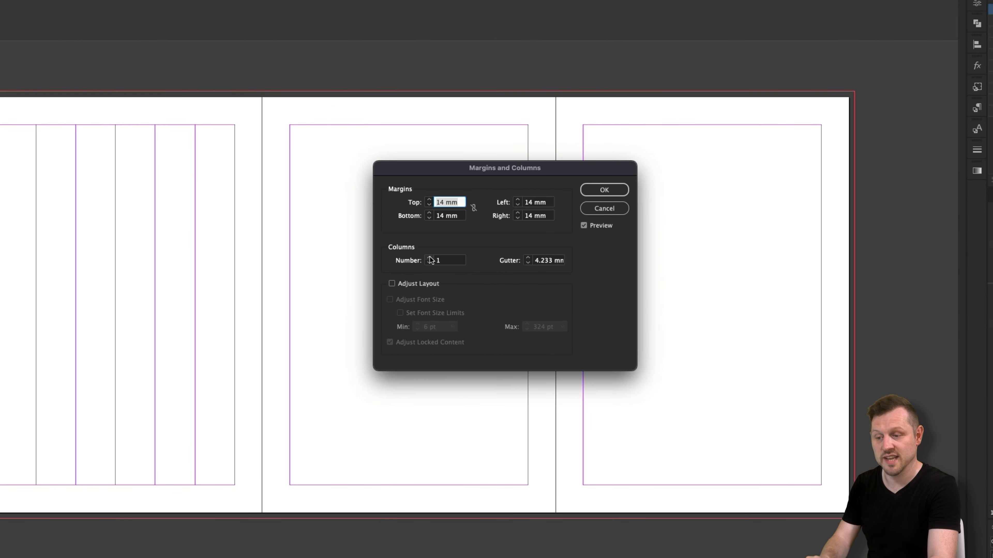
left_click(444, 270)
double_click(548, 261)
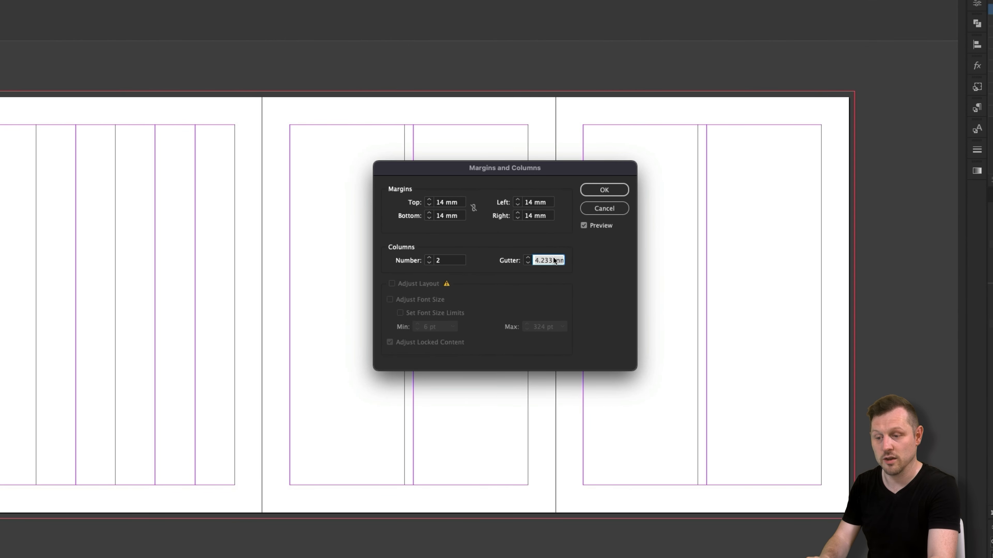
type("0")
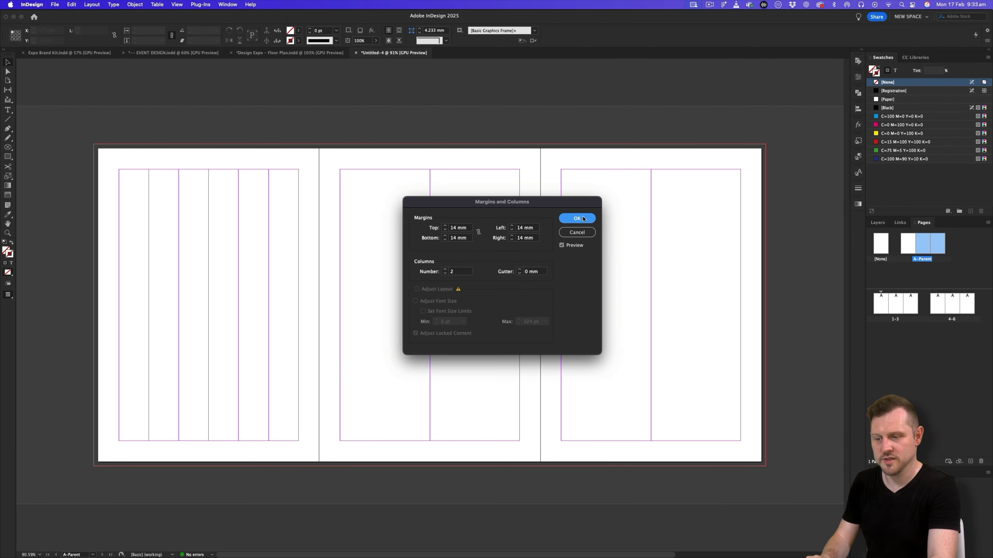
left_click(585, 218)
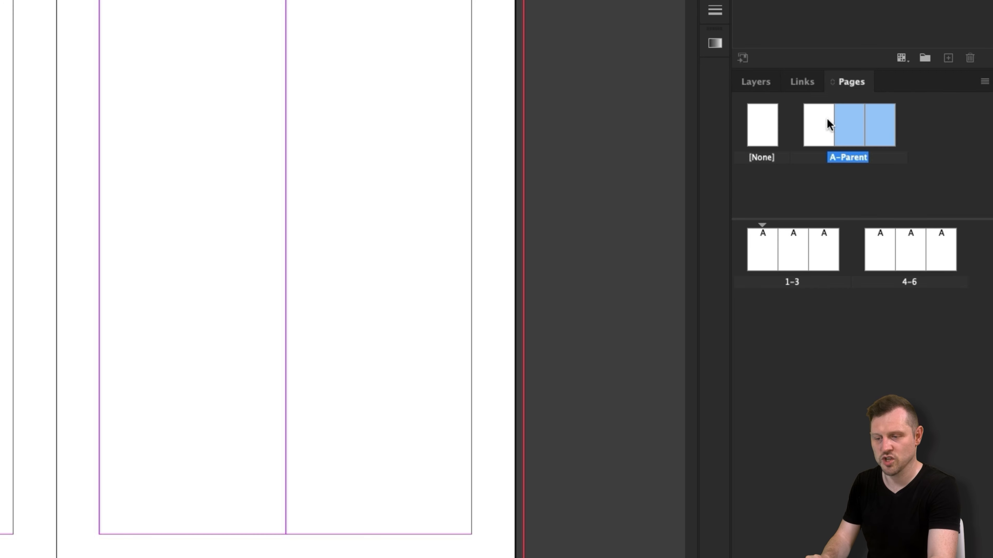
- Create guides across all three A-Parent pages with 40 rows and a 0 mm row gutter, fitted to the margins
left_click(817, 126)
left_click(882, 119, "shift")
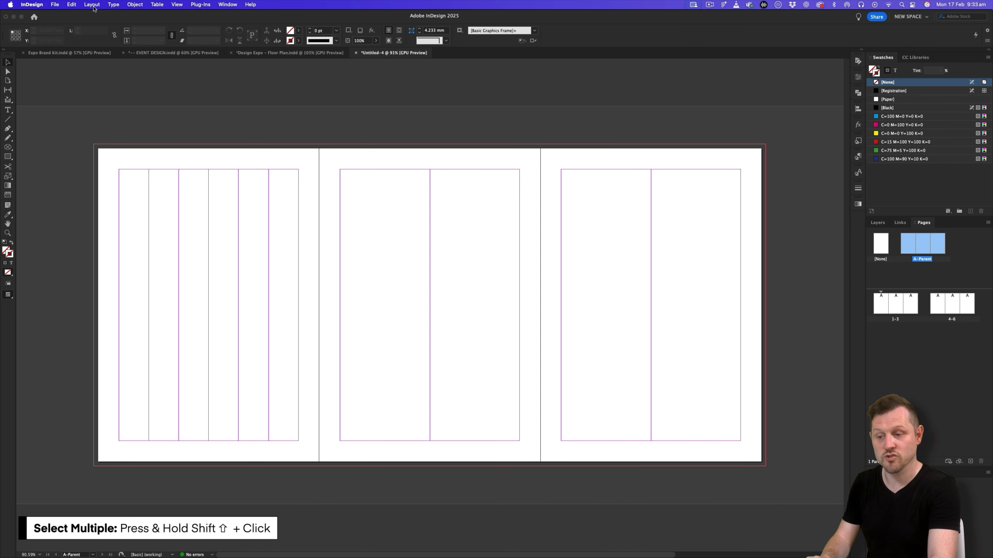
left_click(92, 5)
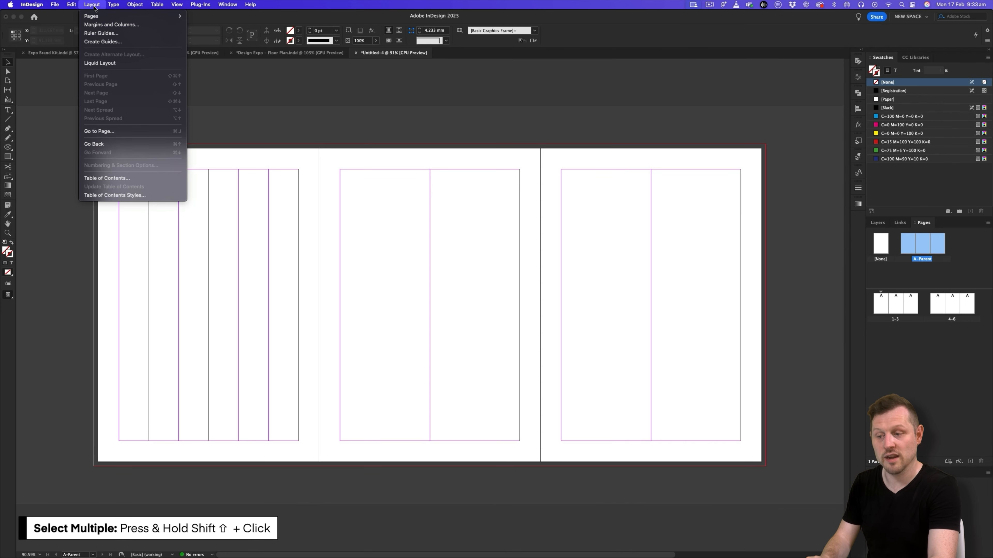
left_click(103, 41)
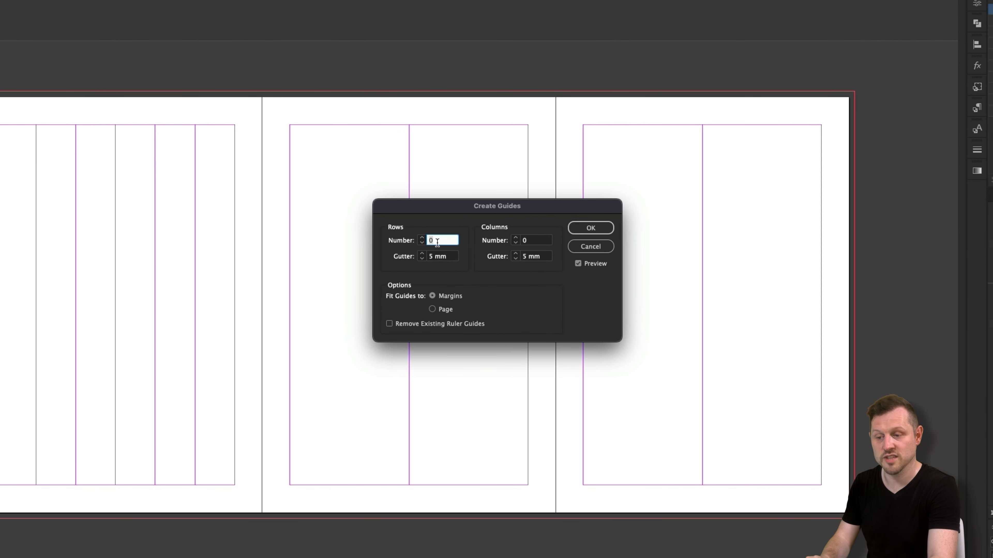
left_click(443, 257)
type("0")
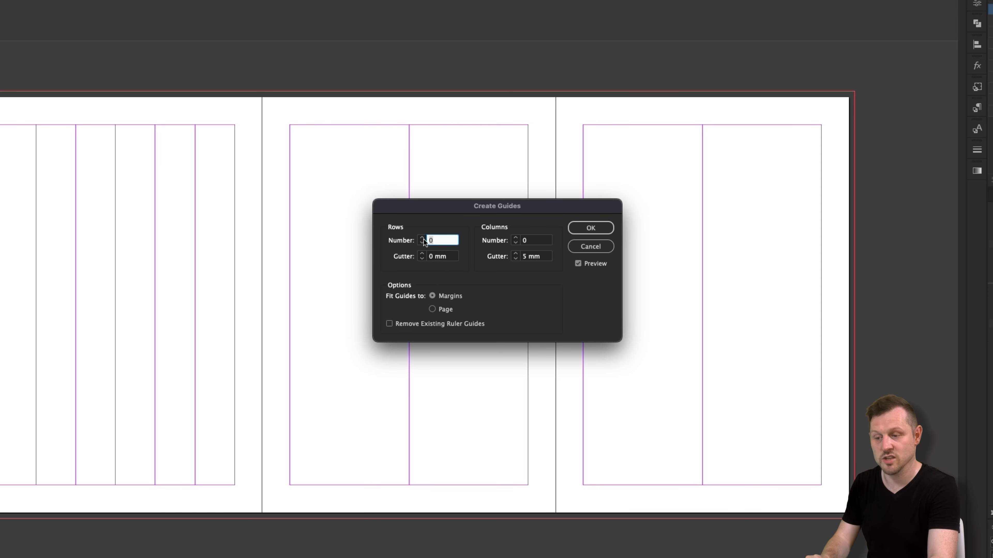
type("40")
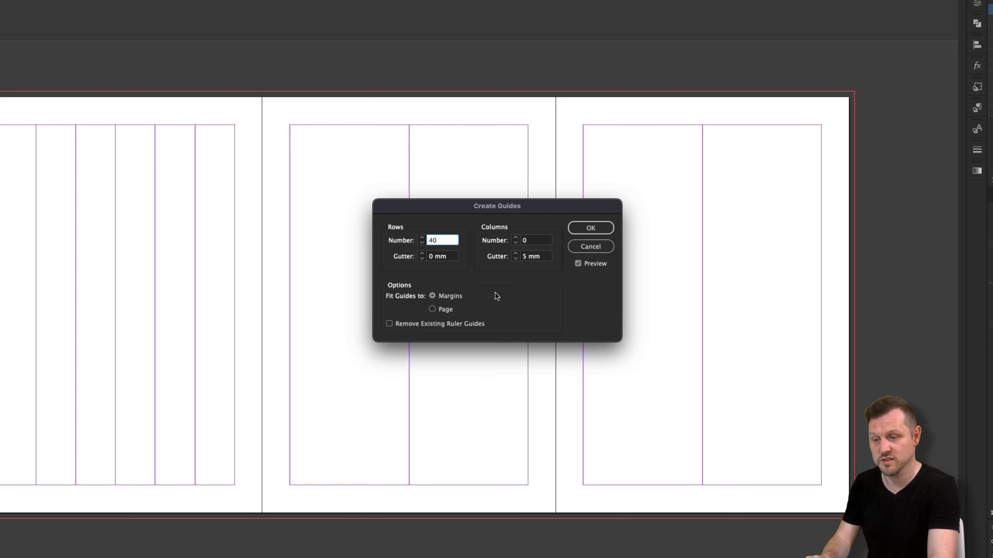
key("Tab")
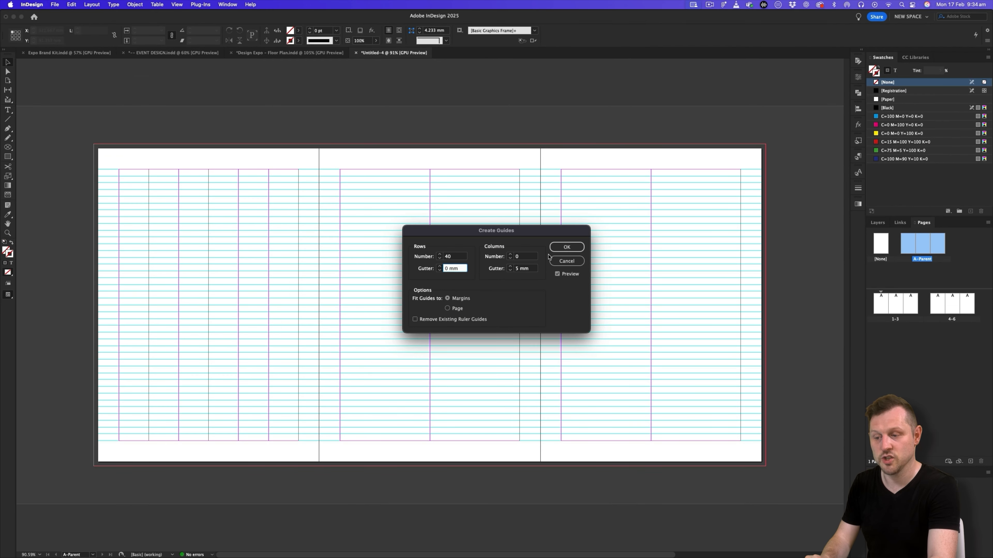
left_click(560, 247)
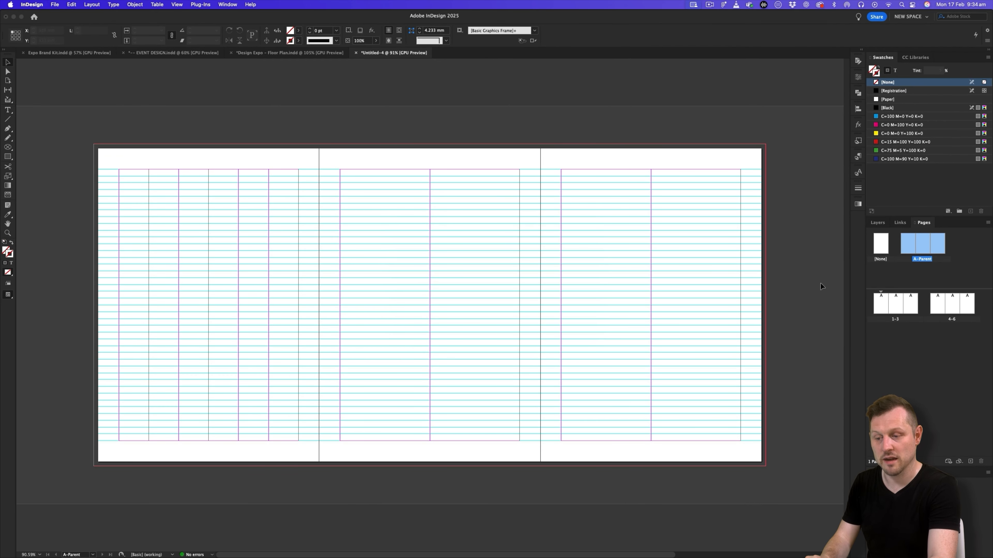
- Open the spread of pages 1-3 and examine how the parent's columns and row guides apply to the document spreads
double_click(881, 308)
key("z")
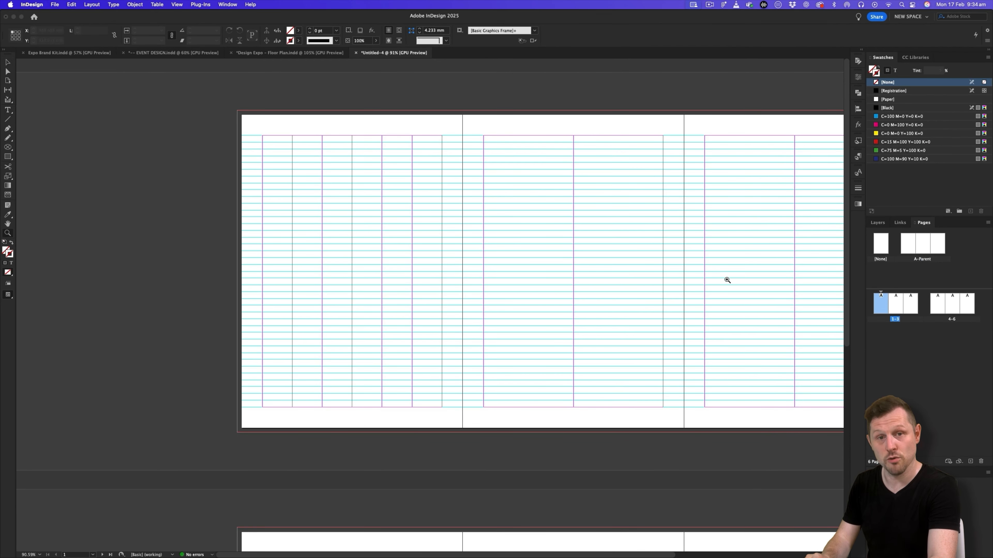
left_click_drag(727, 280, 459, 295)
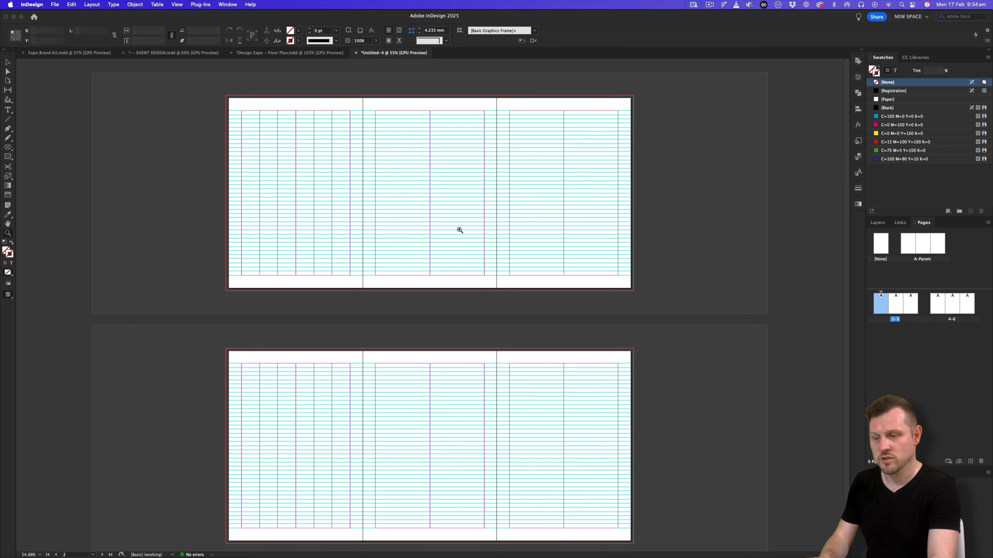
left_click_drag(421, 177, 484, 203)
left_click_drag(384, 191, 399, 178)
key("v")
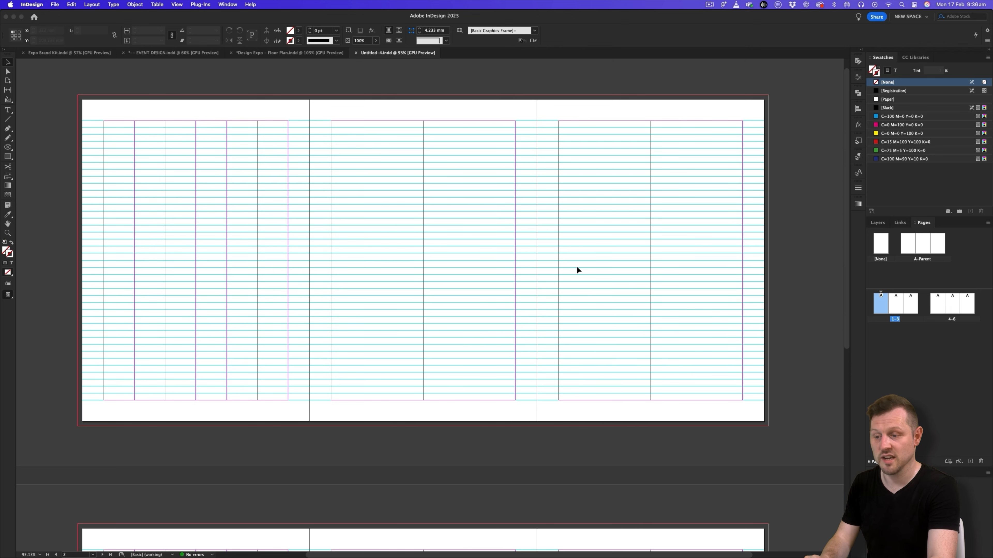
left_click_drag(455, 263, 459, 280)
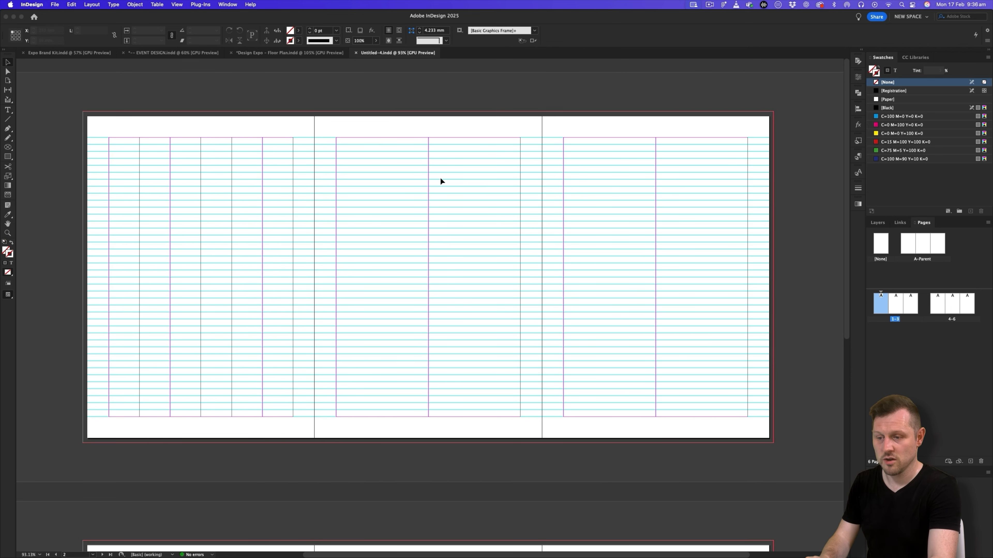
- Switch to the Design Expo floor plan document and hide the TYPE, TEXTURE and BASE IMAGES layers
left_click(291, 53)
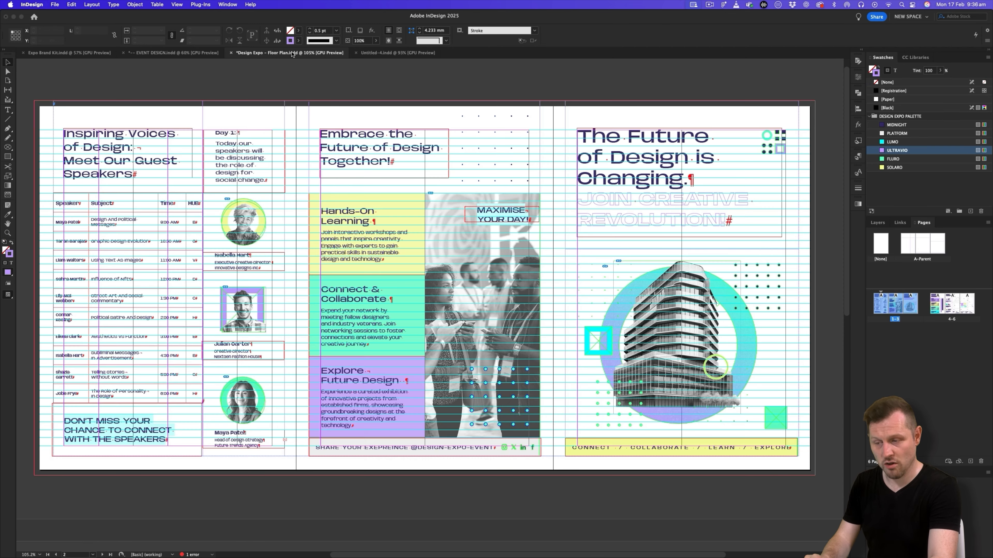
left_click(881, 222)
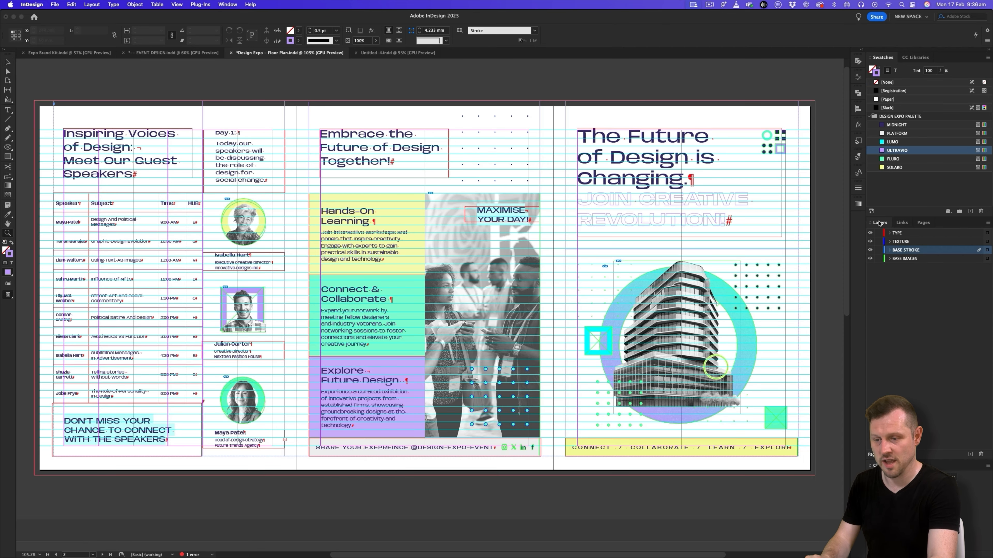
left_click(869, 233)
left_click(870, 241)
left_click(871, 259)
- Examine the BASE STROKE lines across the floor plan's first spread up close, with and without the guides shown
left_click_drag(159, 180, 449, 277)
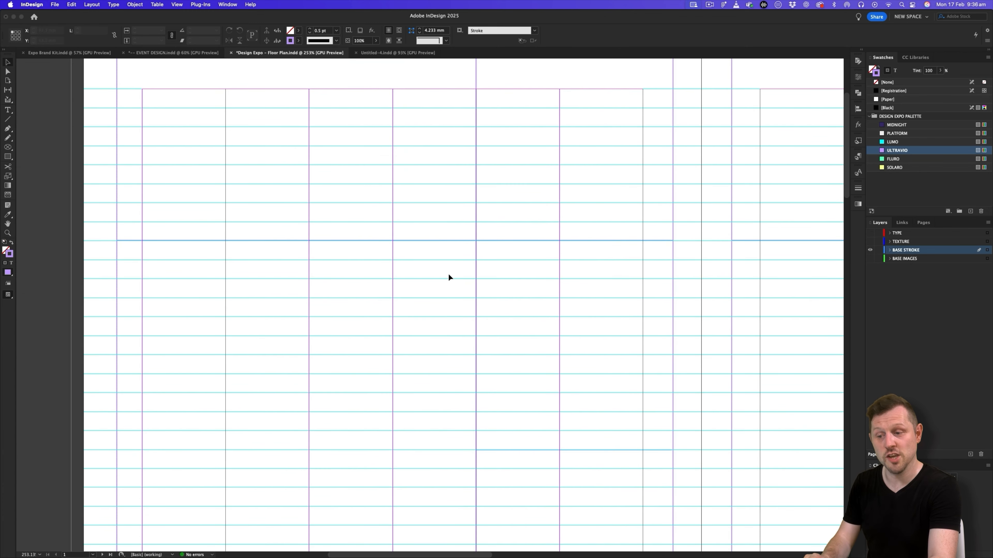
left_click_drag(479, 241, 440, 270)
left_click_drag(730, 394, 495, 301)
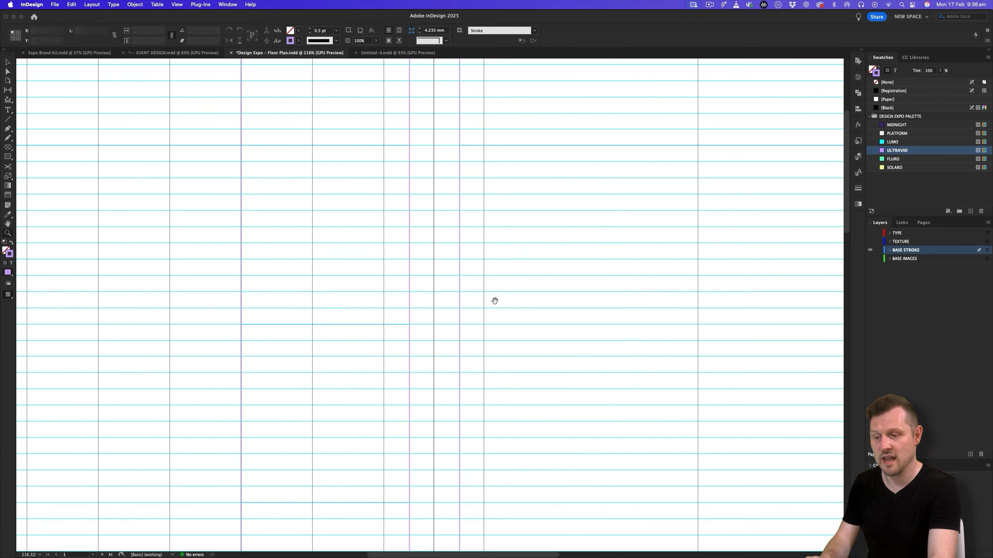
key("w")
left_click_drag(714, 321, 528, 319)
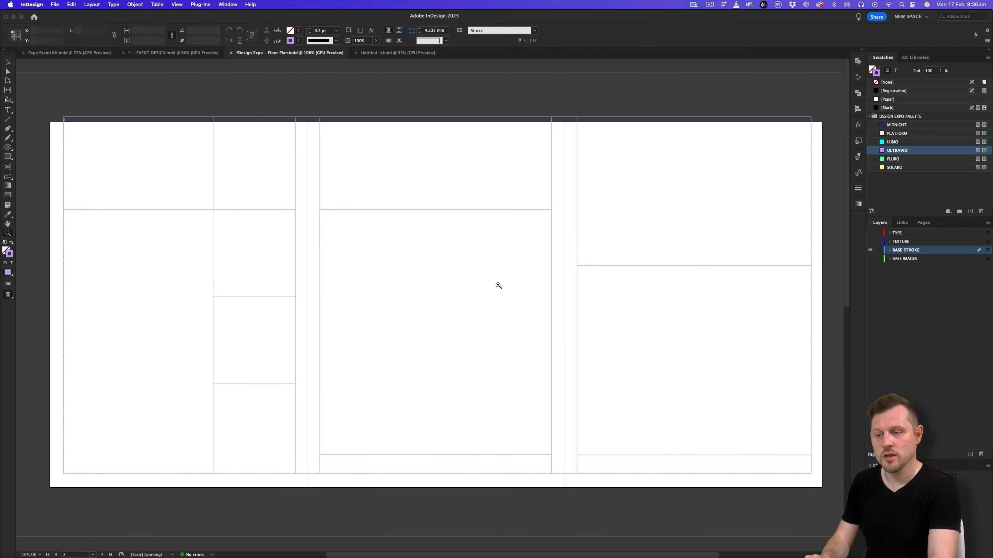
key("w")
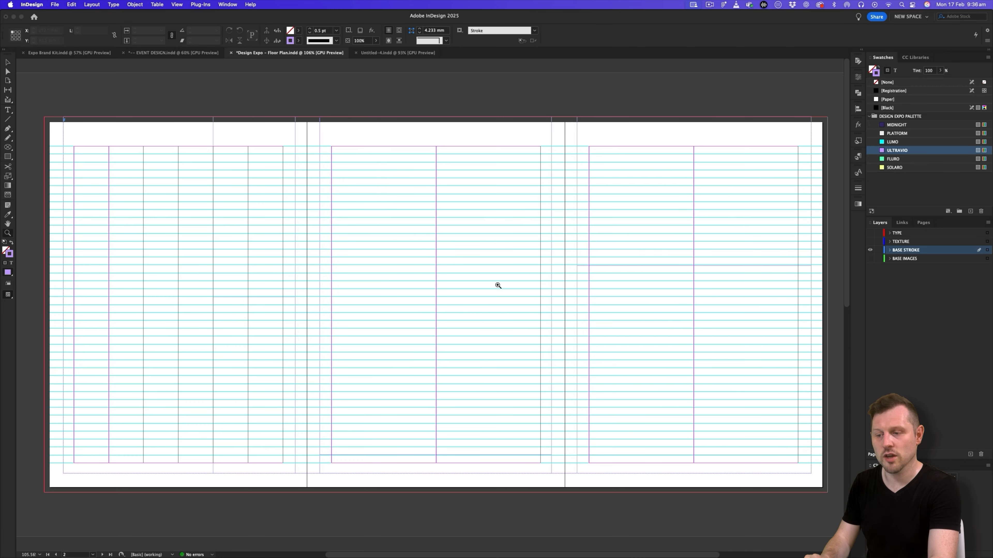
- In the new untitled document, rename Layer 1 as BASE STROKE GRID
left_click(384, 54)
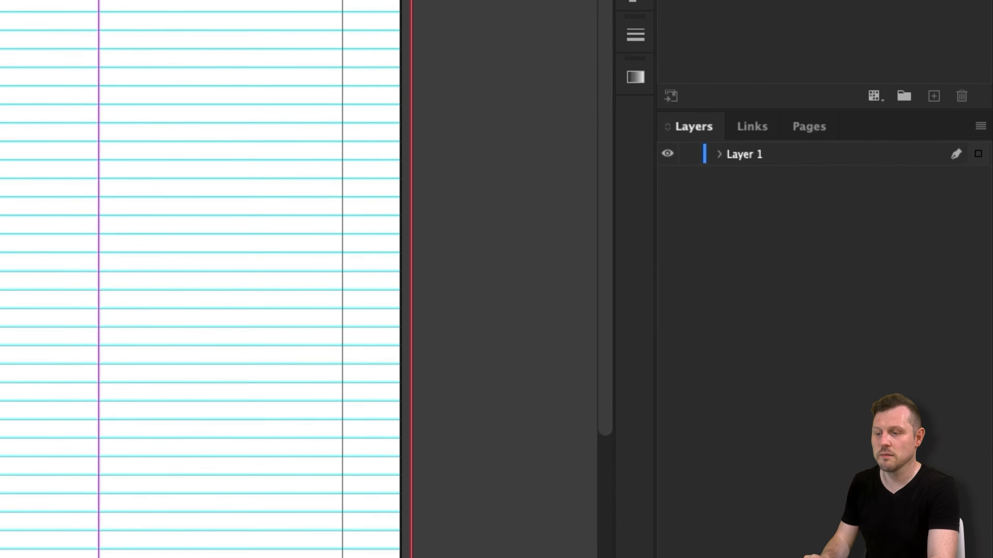
left_click(746, 154)
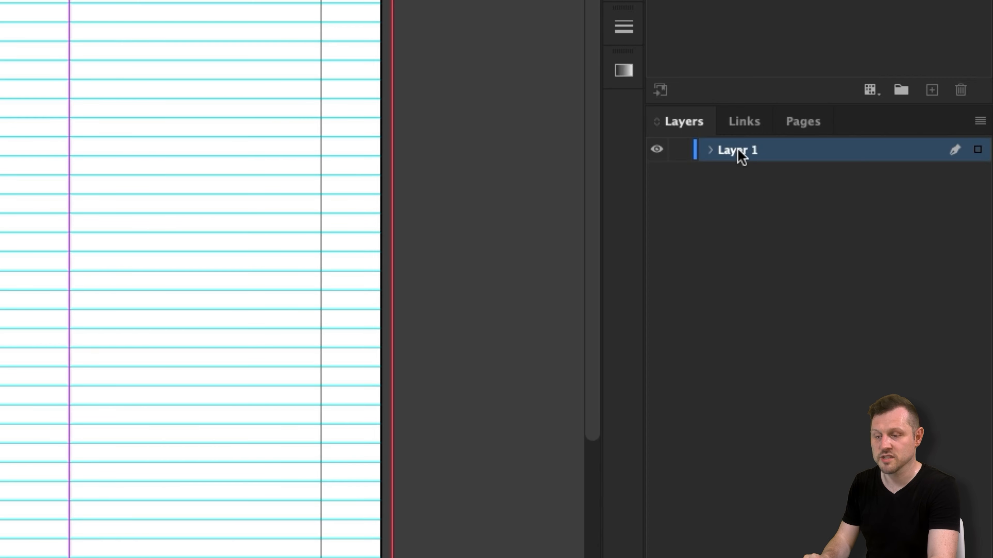
double_click(742, 157)
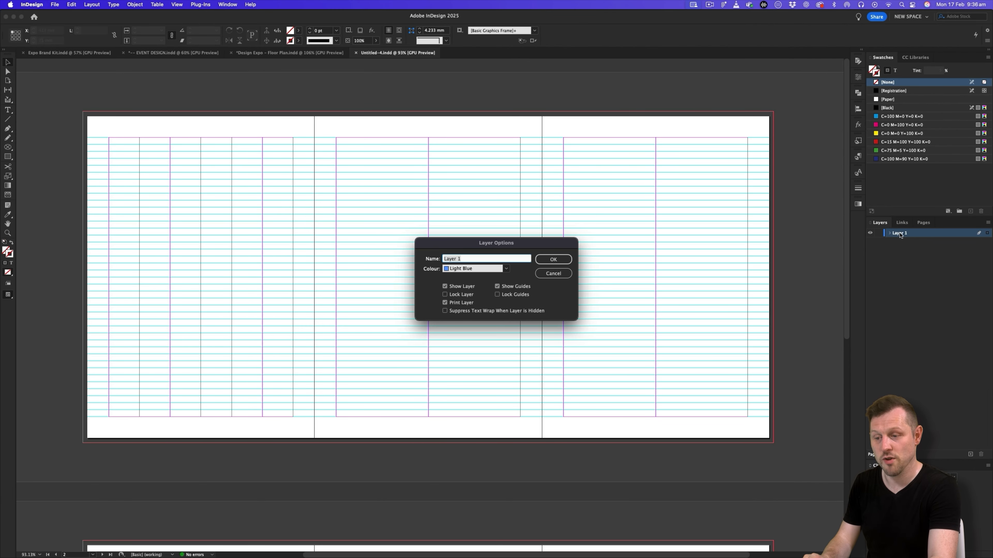
type("BASE STROKE")
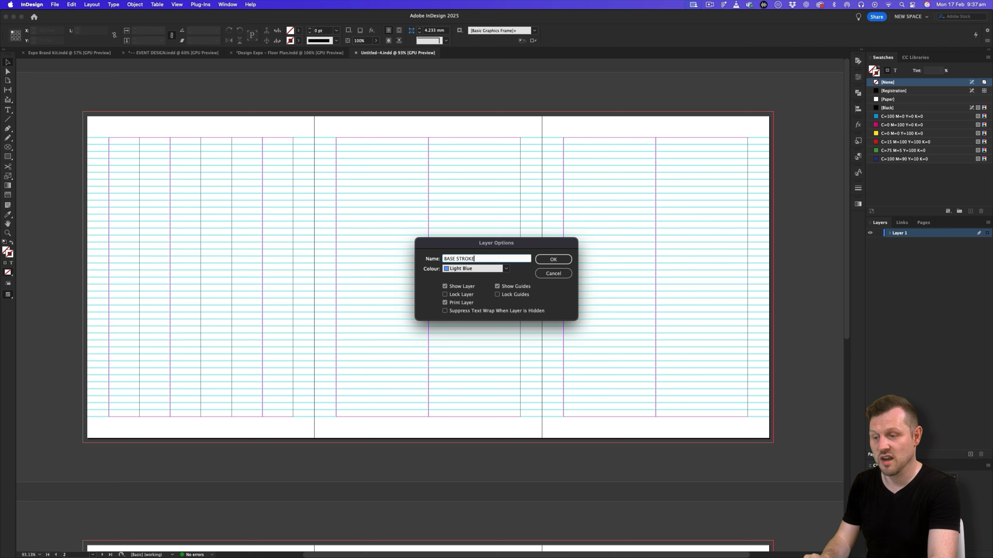
type(" GRID")
left_click(553, 259)
- Return to the Design Expo floor plan document and examine its base stroke layout without guides in Preview mode
left_click(290, 53)
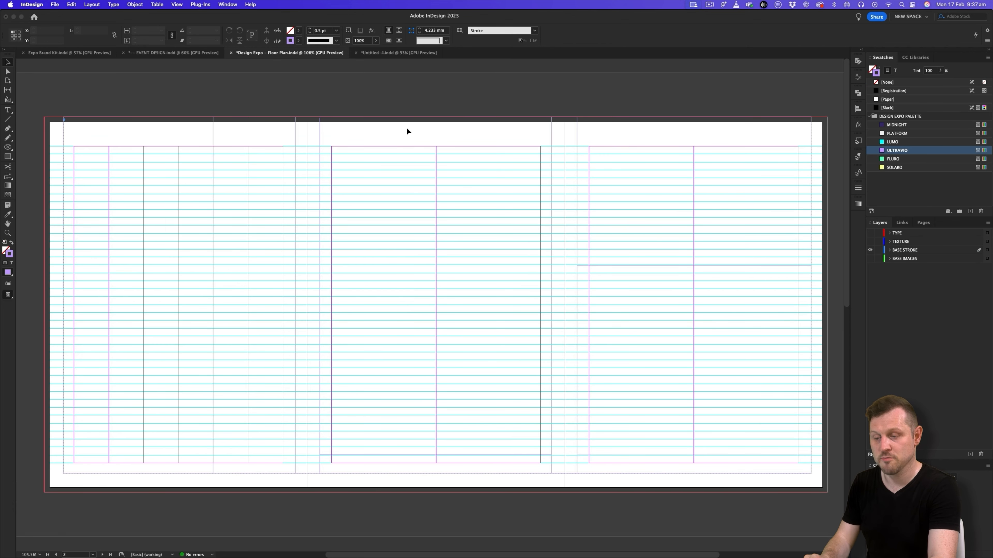
key("w")
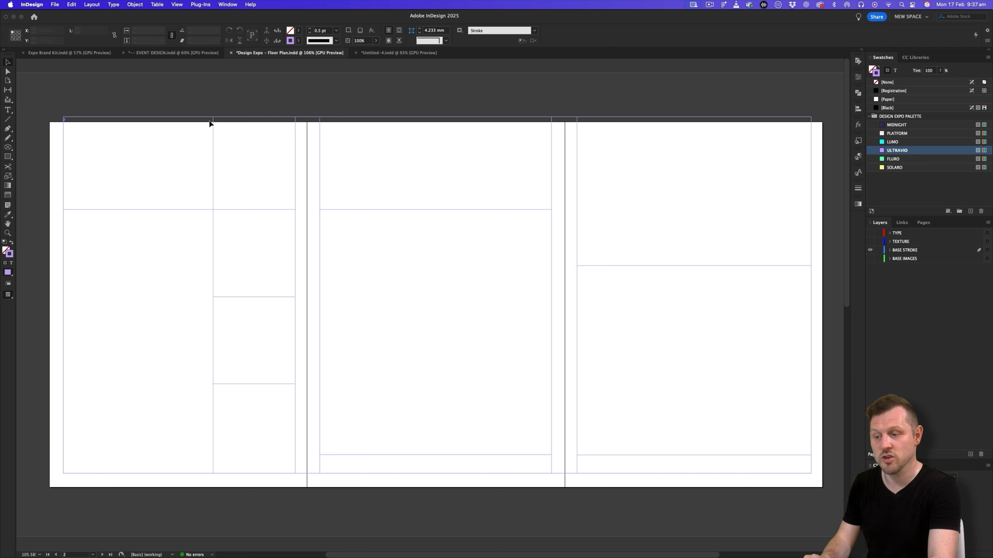
key("w")
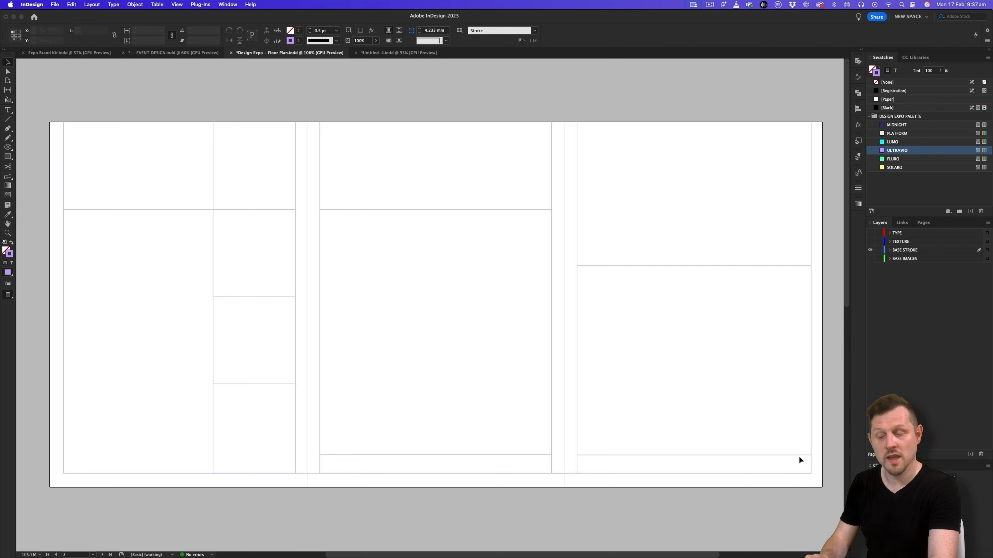
scroll(603, 370, "down", 10)
scroll(604, 370, "up", 10)
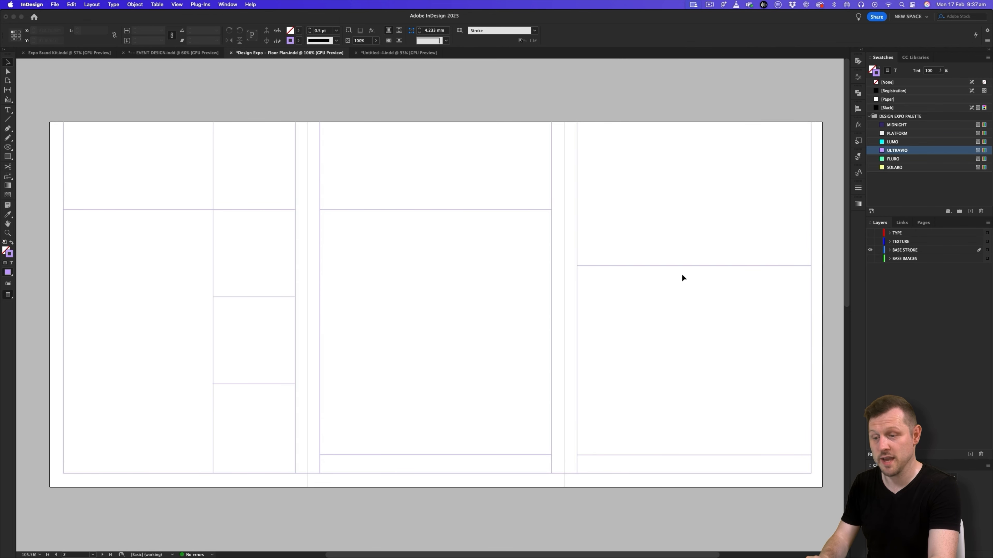
key("z")
left_click(494, 270)
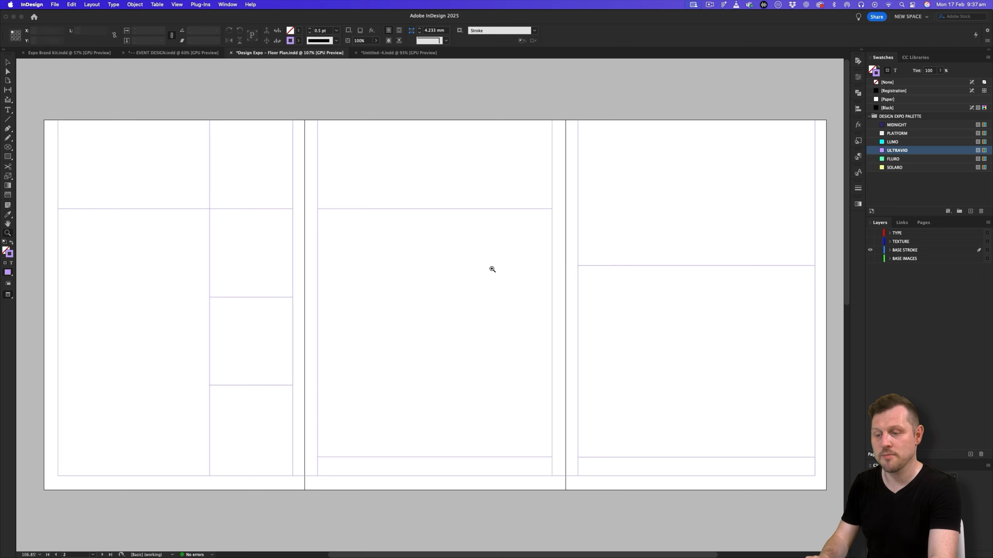
- In the untitled document, draw a rectangular frame about 430 by 205 mm across the three-page spread, starting at the top bleed, and nudge it into position
left_click(385, 54)
left_click(430, 213)
key("m")
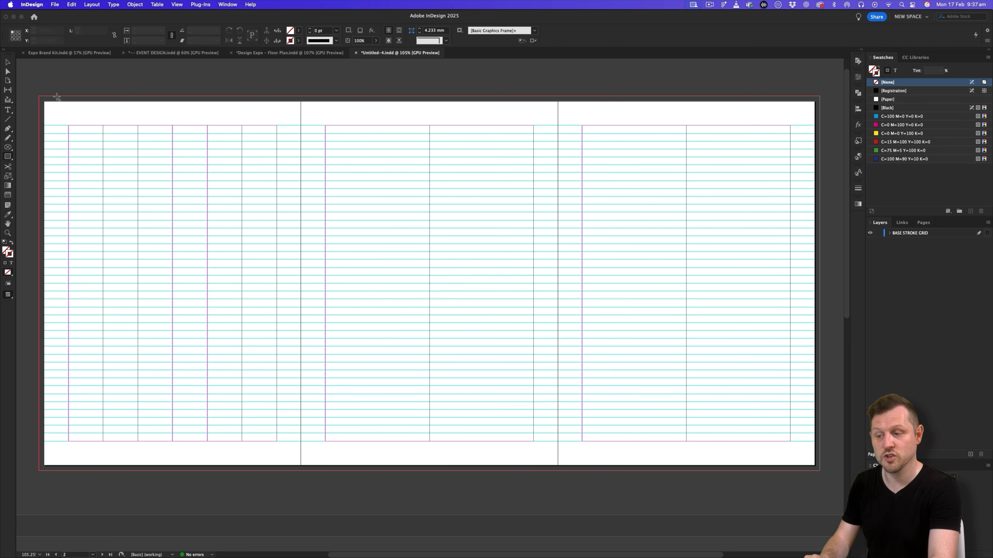
left_click_drag(57, 110, 802, 464)
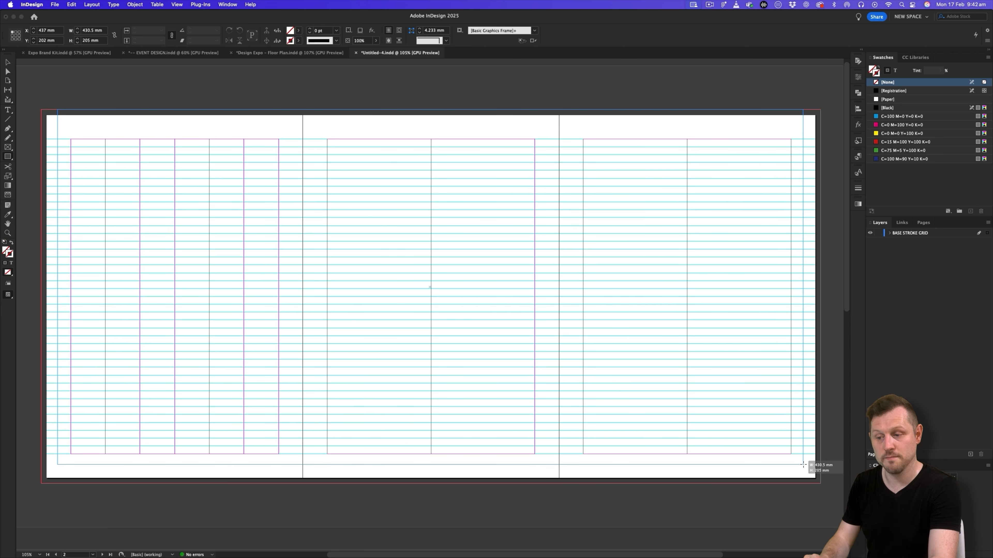
left_click_drag(803, 464, 802, 465)
key("Right")
key("Right")
key("Right")
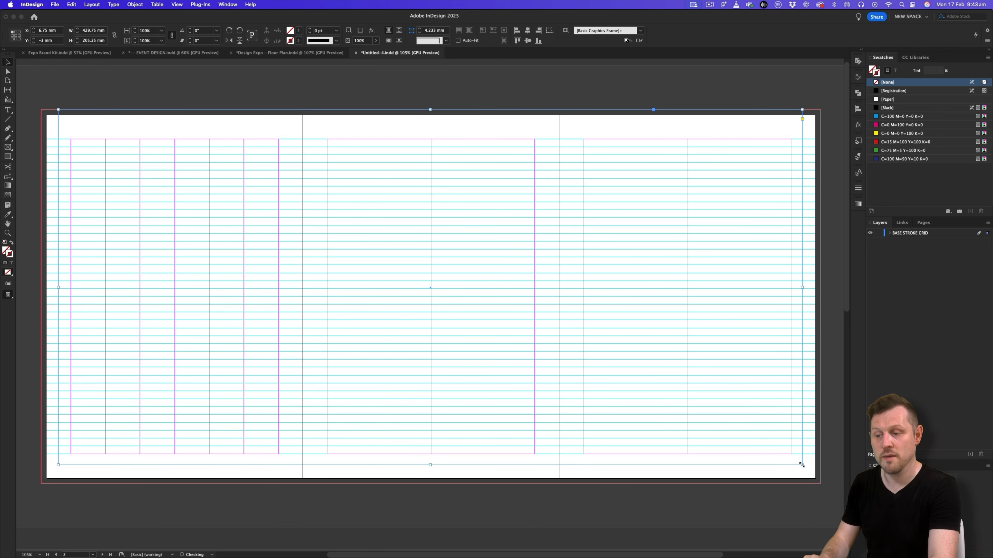
key("Left")
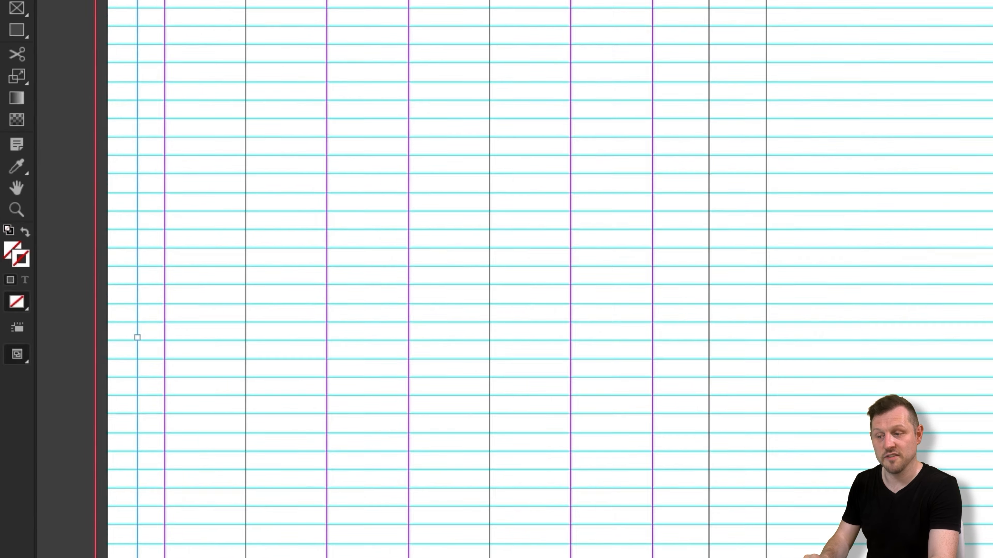
- Give the spread-wide frame a [Black] stroke of 0.5 pt and check it with and without guides
left_click(886, 108)
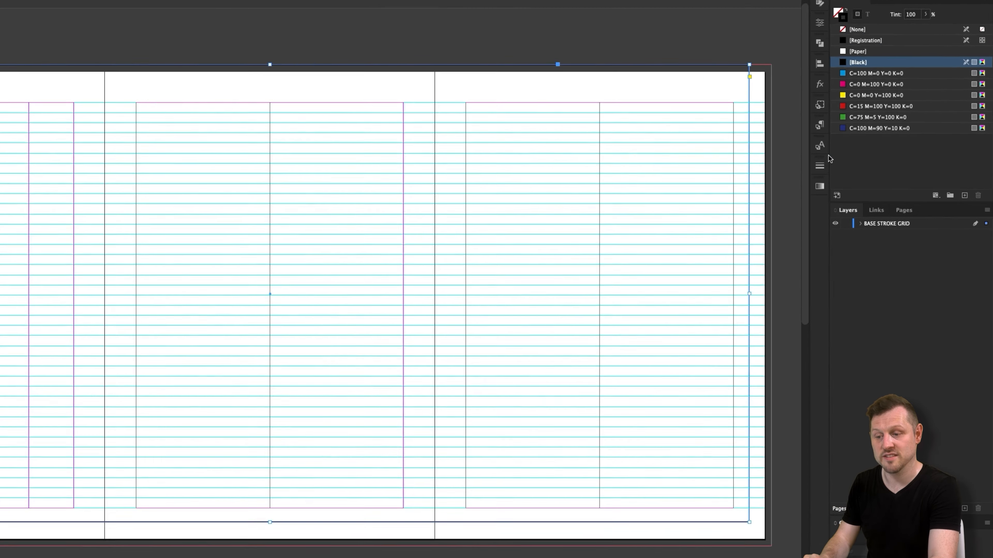
left_click(858, 188)
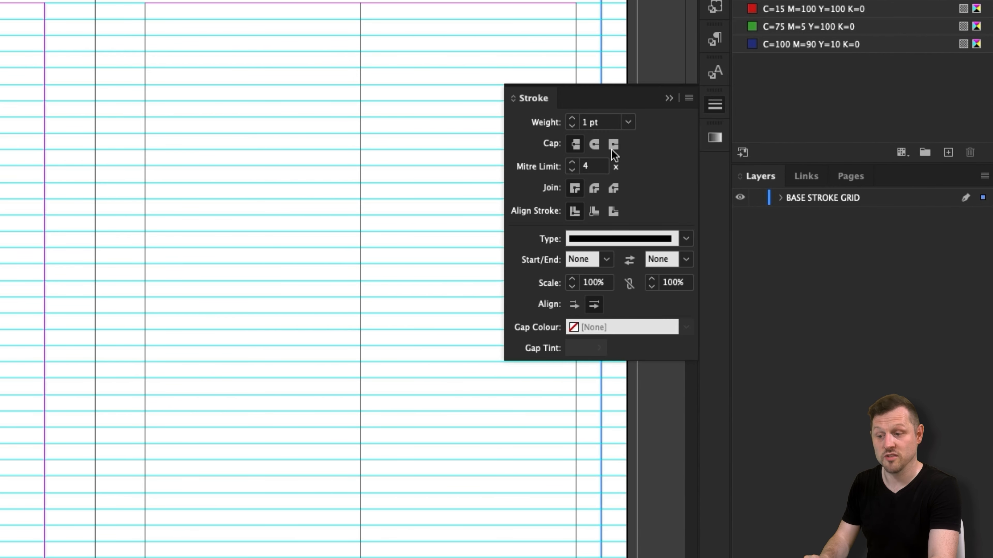
left_click(629, 122)
left_click(621, 175)
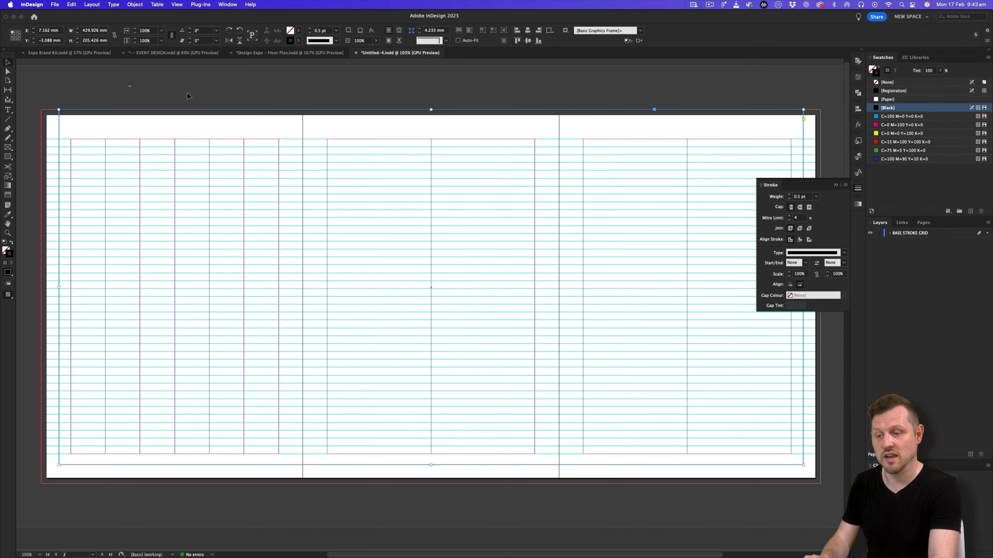
key("super+shift+a")
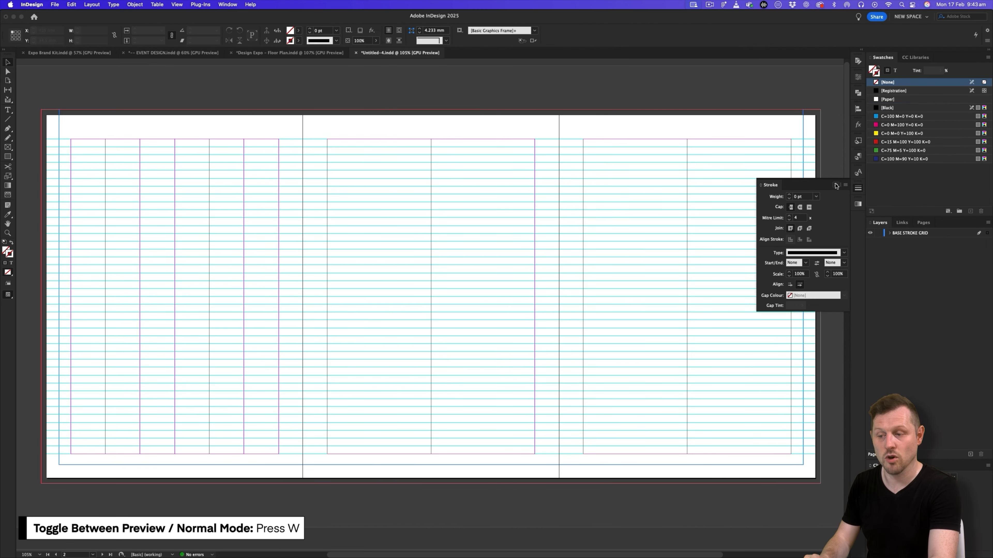
key("w")
key("w")
key("w")
key("w")
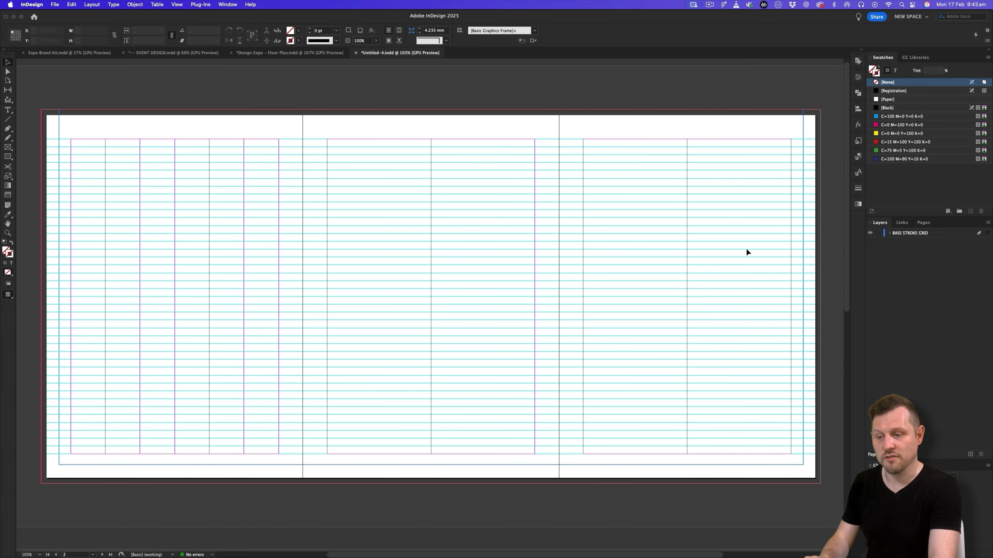
- Draw a vertical line about 205 mm long just inside the third page's fold, from the top bleed to the frame's bottom edge
key("z")
left_click_drag(692, 264, 607, 264)
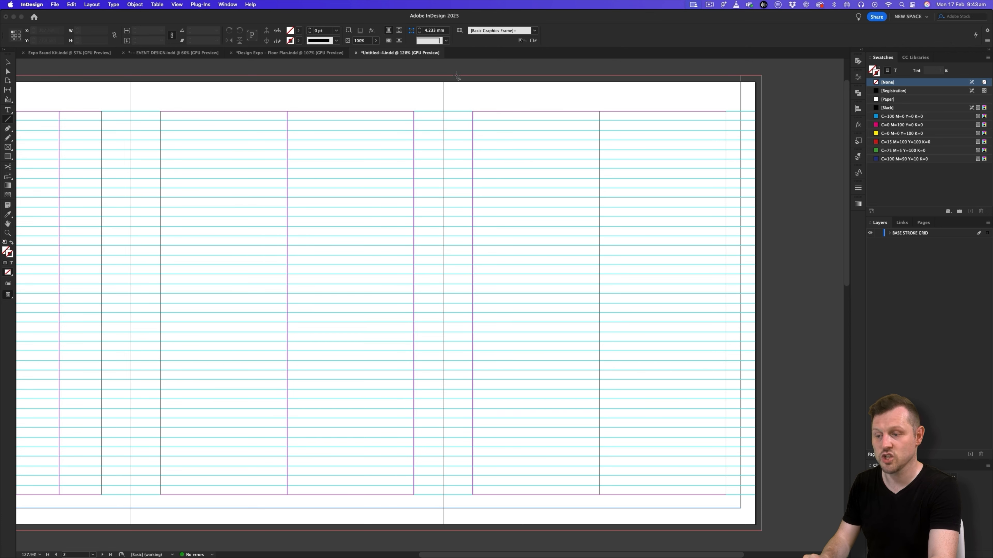
mouse_move(457, 77)
left_mouse_down()
mouse_move(451, 513)
mouse_move(463, 508)
left_mouse_up()
key("v")
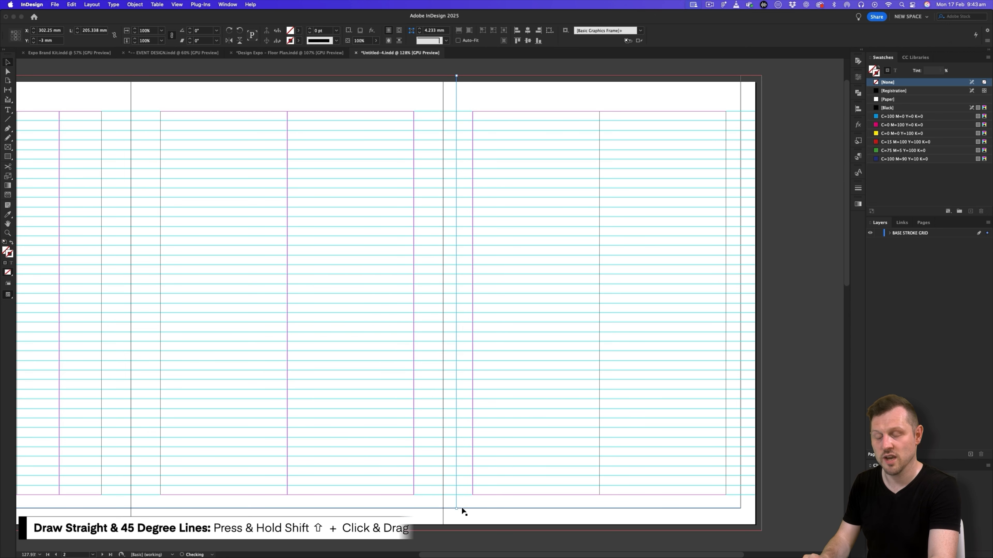
key("Right")
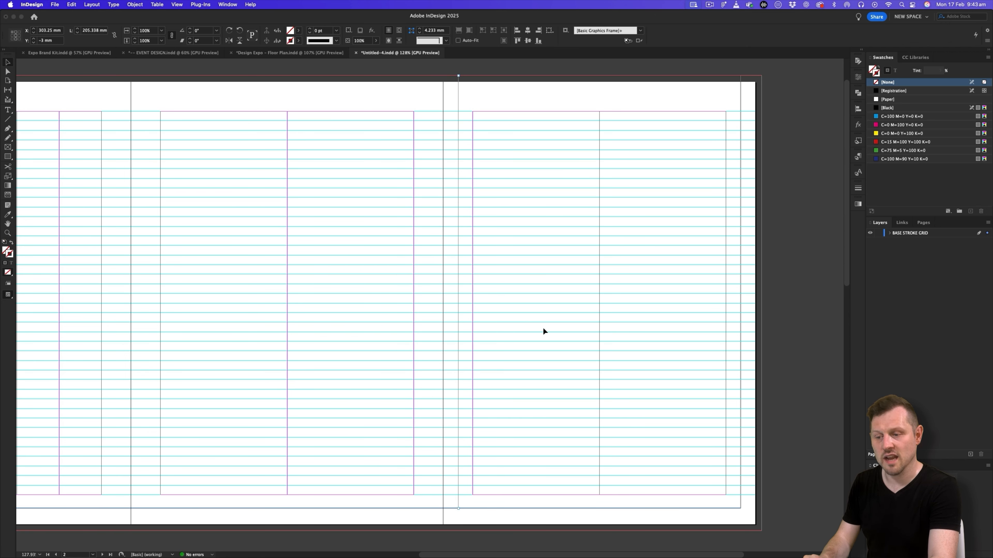
- Give the vertical line a [Black] stroke of 0.5 pt and deselect it
left_click(897, 107)
left_click(858, 188)
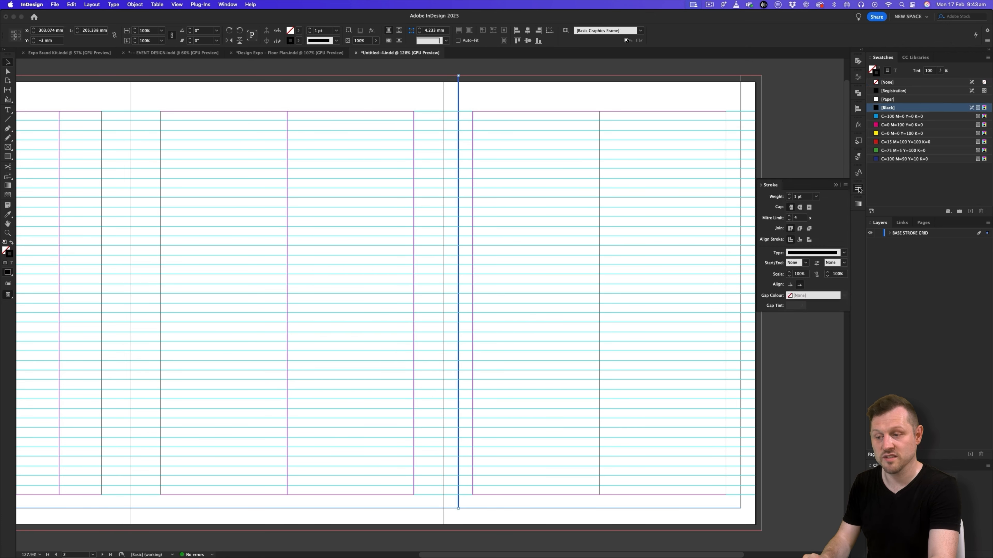
left_click(816, 196)
left_click(810, 222)
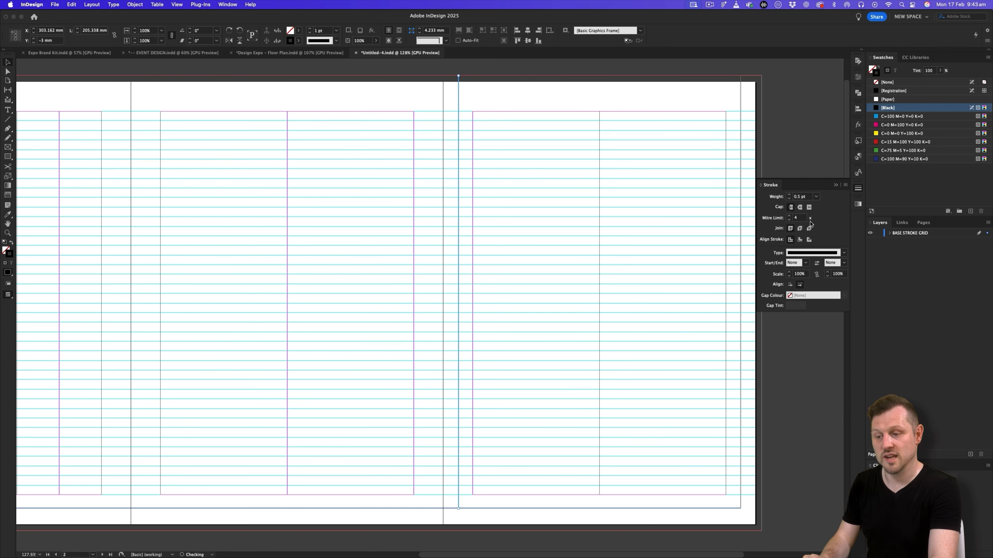
left_click(35, 66)
- Duplicate the vertical line so that one line stands on each side of both folds in the spread
scroll(465, 170, "left", 3)
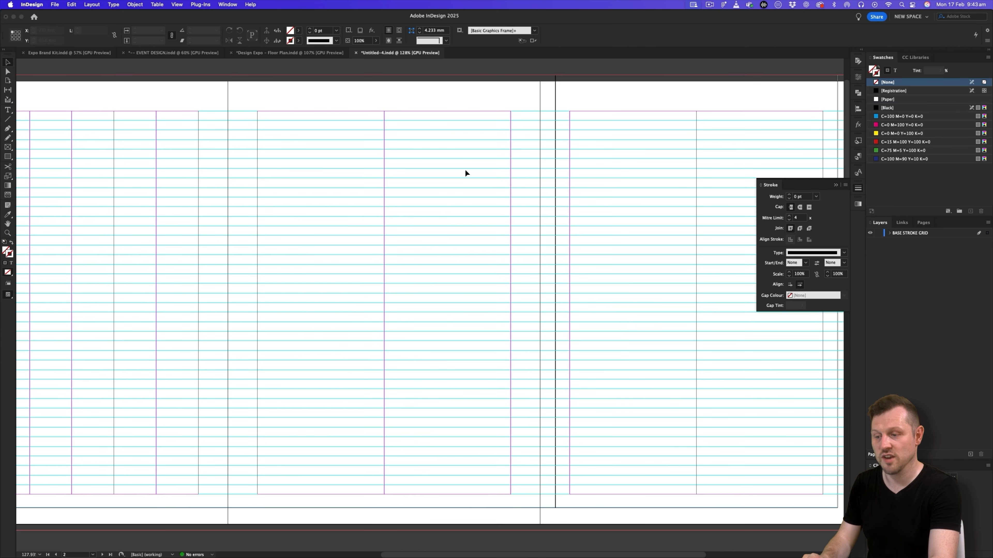
left_click_drag(553, 161, 244, 179)
scroll(244, 179, "left", 5)
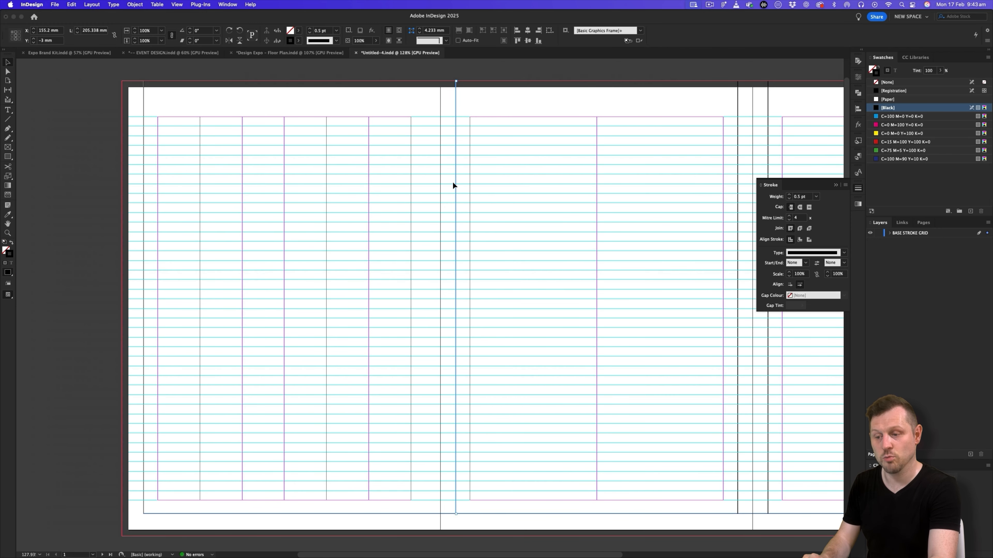
left_click_drag(456, 180, 426, 180)
- Examine the base stroke lines across the three-page spread in Preview mode, then show the guides again
key("w")
scroll(505, 204, "down", 3)
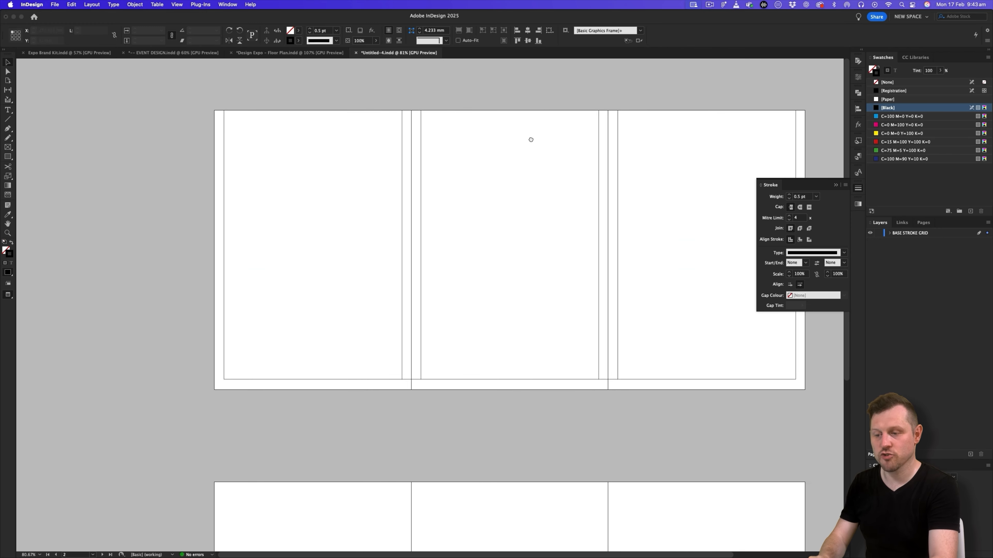
left_click_drag(530, 139, 428, 140)
key("z")
left_click_drag(467, 280, 502, 254)
left_click_drag(605, 253, 536, 270)
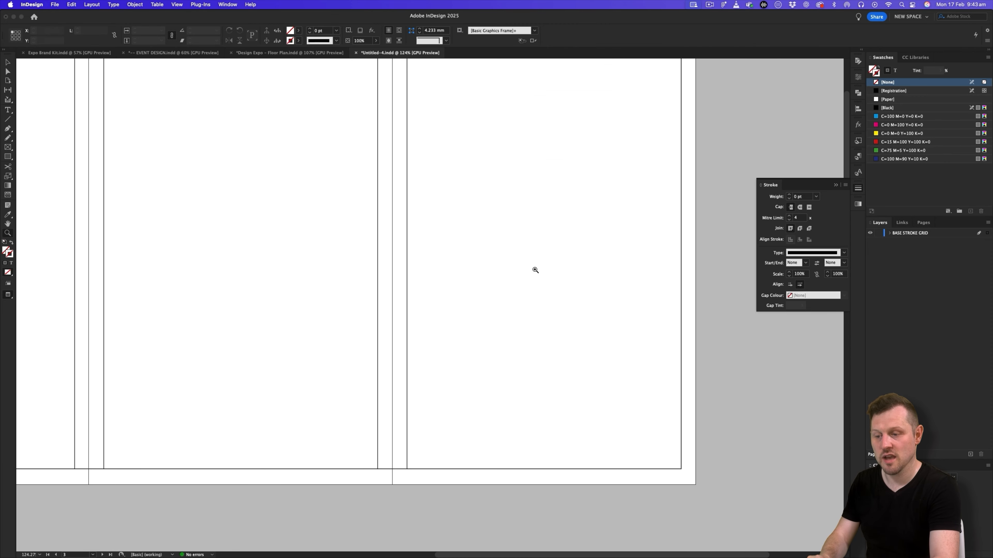
key("w")
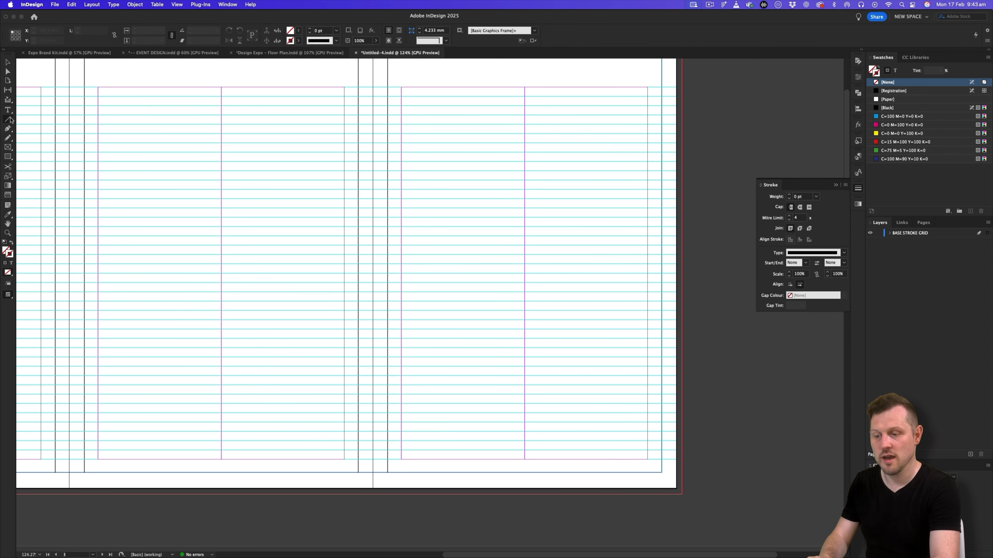
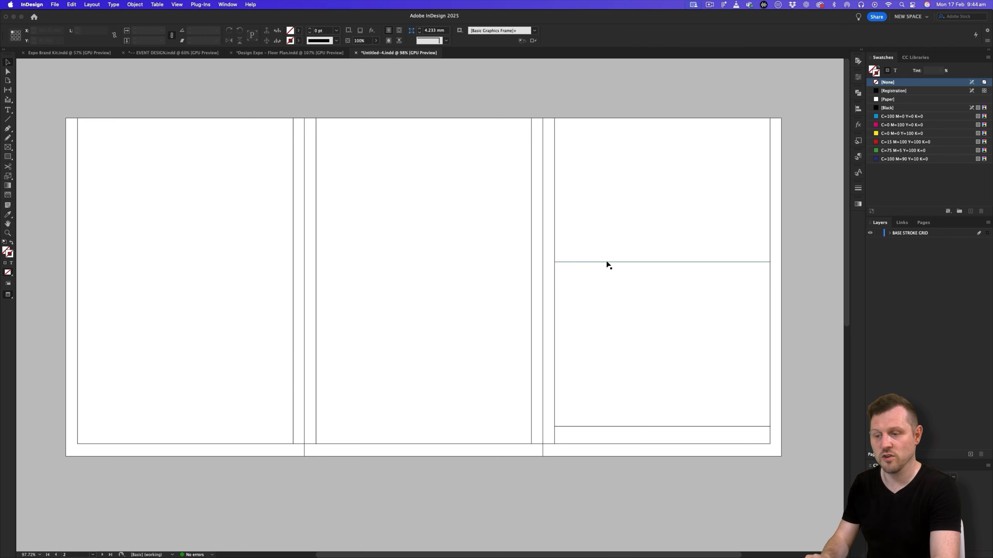
- Create a new object style named Base Stroke from the horizontal line on the third page
left_click(859, 141)
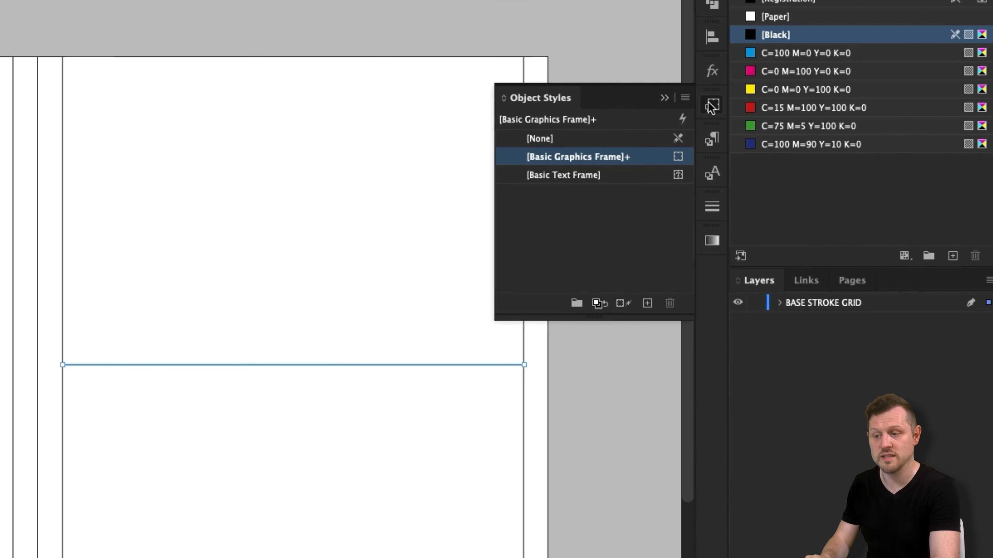
left_click(684, 98)
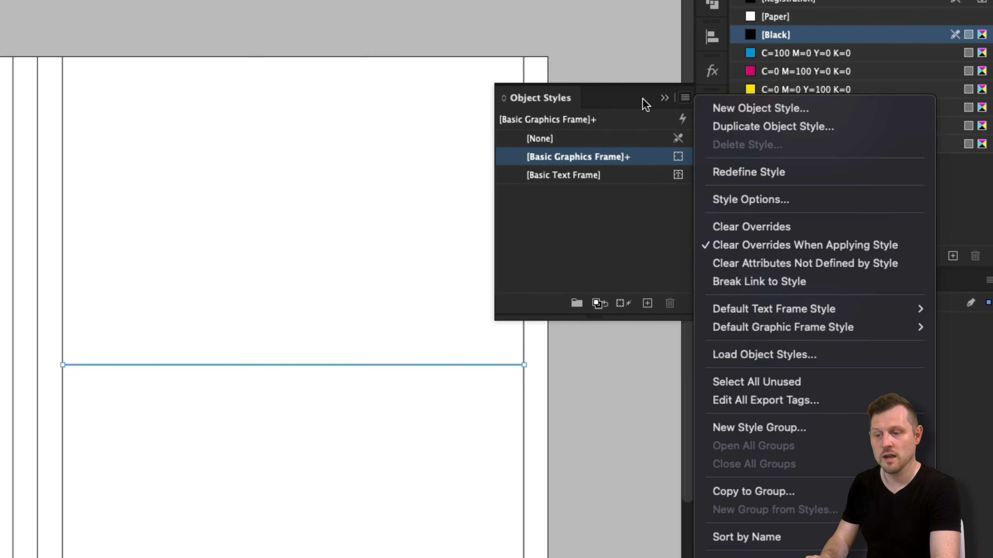
left_click(786, 105)
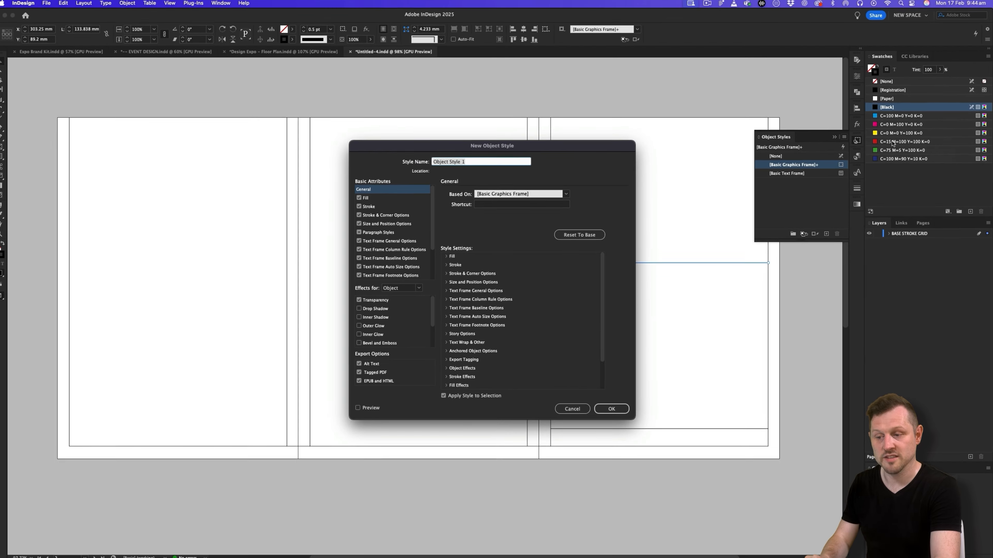
type("Base Stroke")
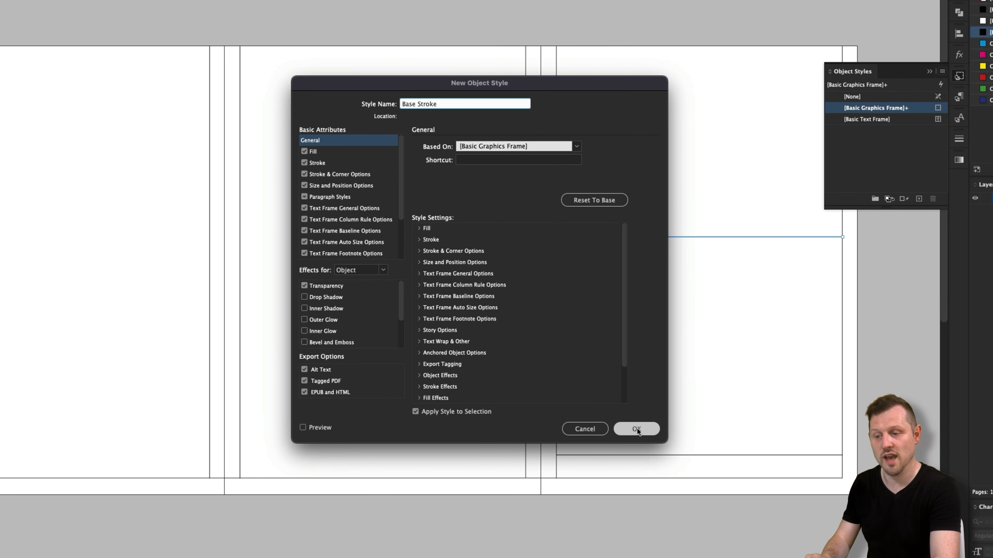
left_click(636, 427)
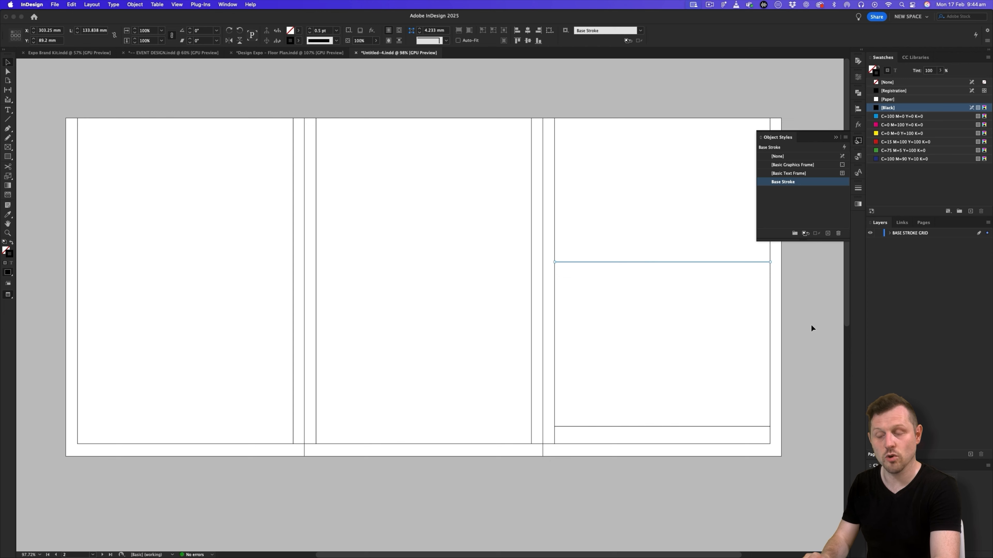
- Apply the Base Stroke object style to all grid lines across the three-page spread and check two of the vertical lines
mouse_move(812, 350)
left_mouse_down()
mouse_move(622, 407)
mouse_move(246, 467)
left_mouse_up()
left_click(790, 182)
left_click(806, 283)
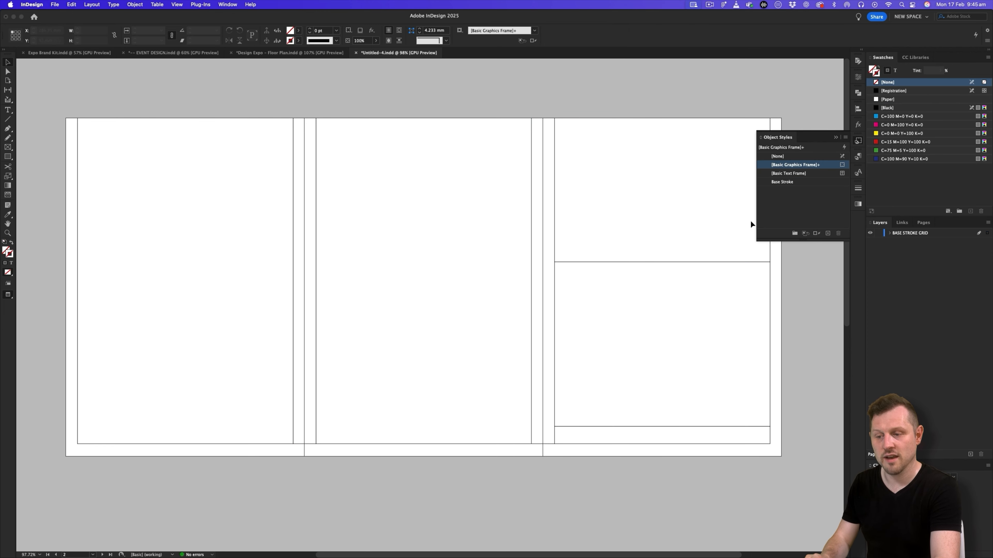
left_click(293, 258)
left_click(316, 246)
left_click(818, 296)
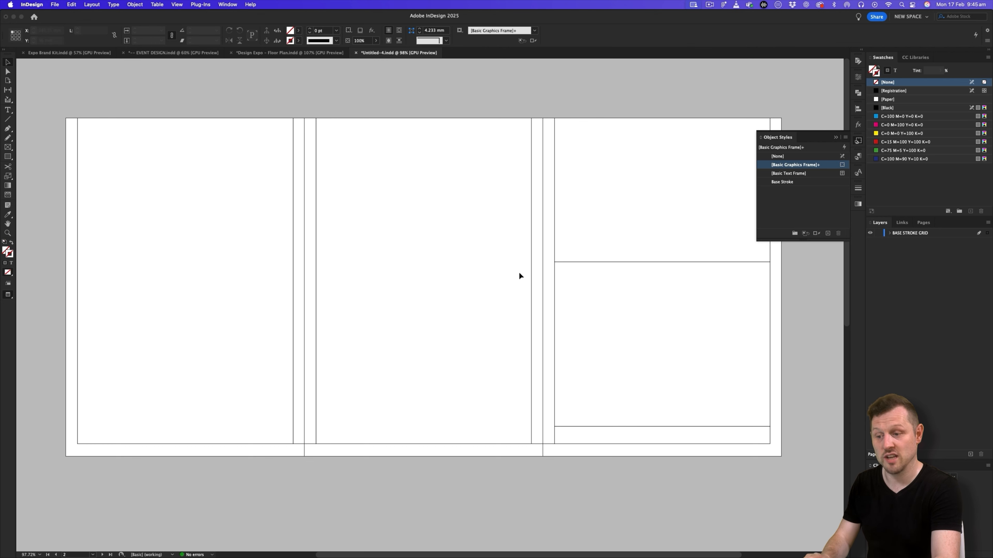
left_click(836, 138)
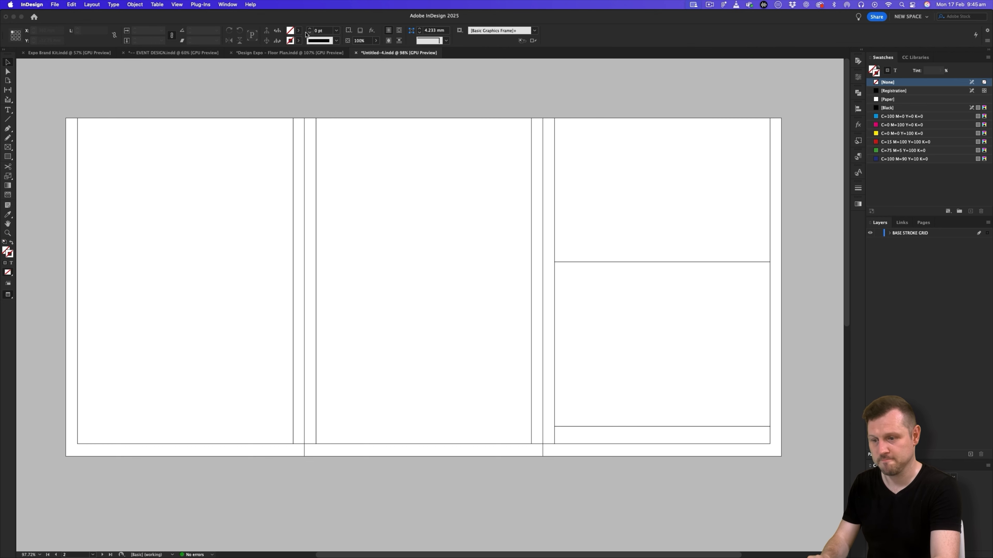
- Show all hidden layers in the Design Expo – Floor Plan document and check the layout against its guides before returning to Preview mode
left_click(277, 53)
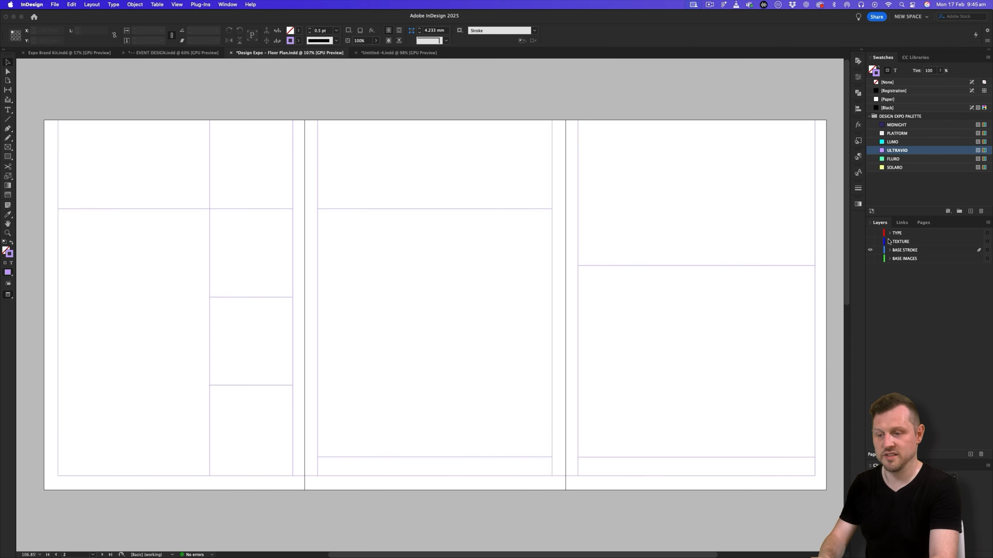
left_click_drag(871, 236, 871, 260)
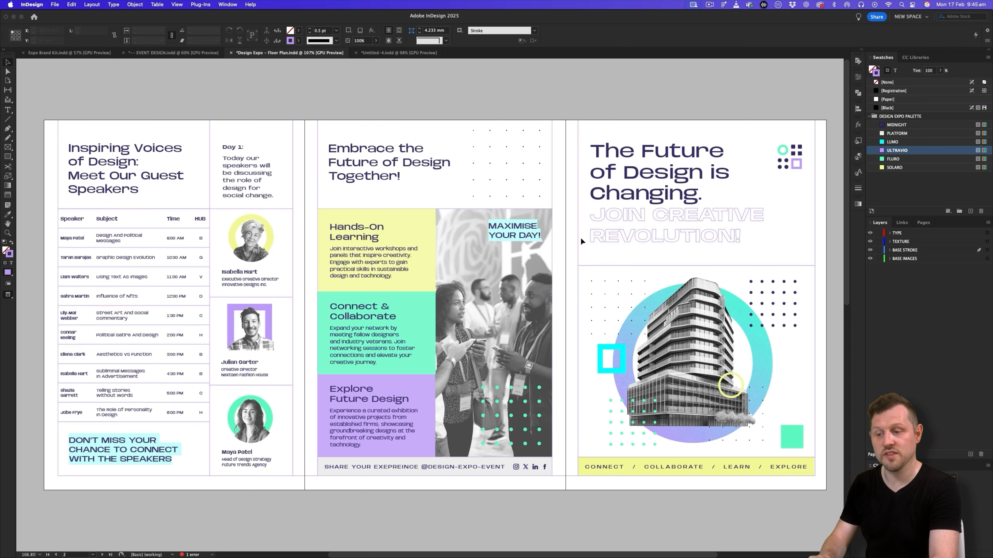
key("w")
key("super+;")
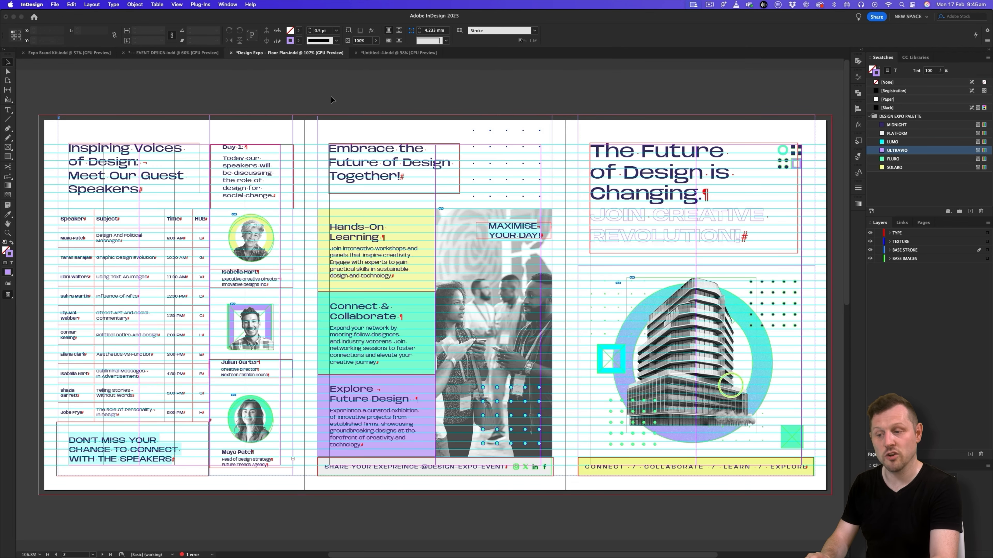
key("w")
- Examine the exhibitors and map spread, then look closely at the headline on the cover page of the first spread
key("shift+Page_Down")
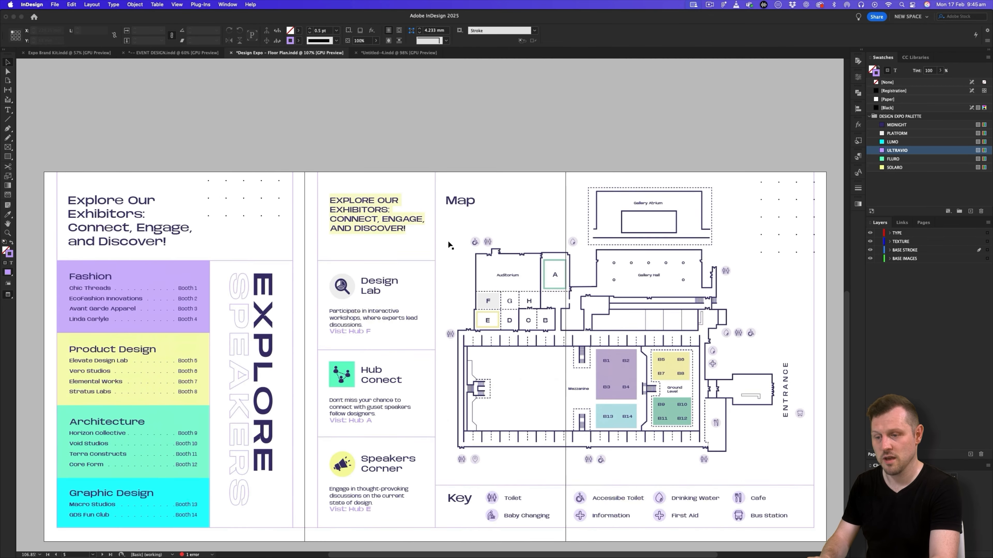
key("shift+Page_Up")
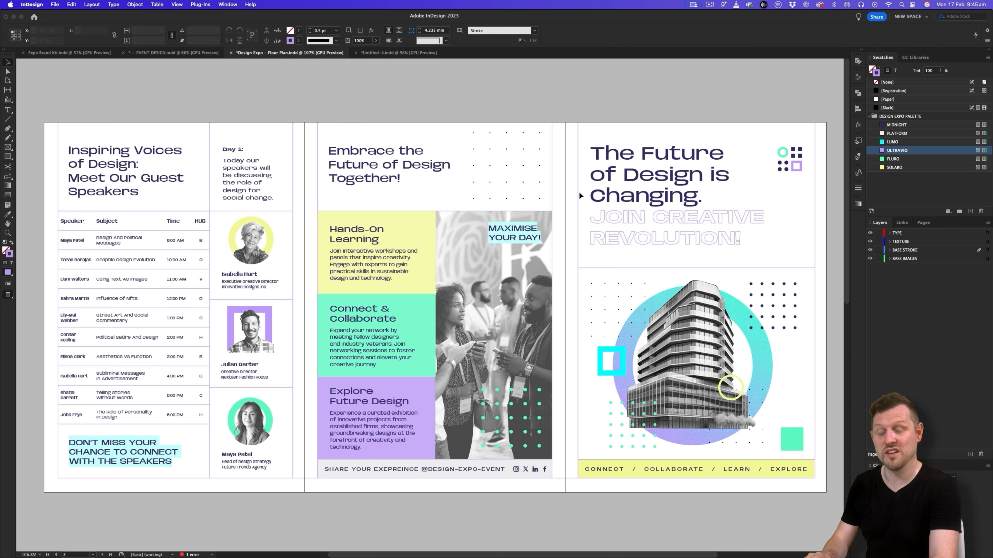
left_click_drag(664, 216, 475, 251)
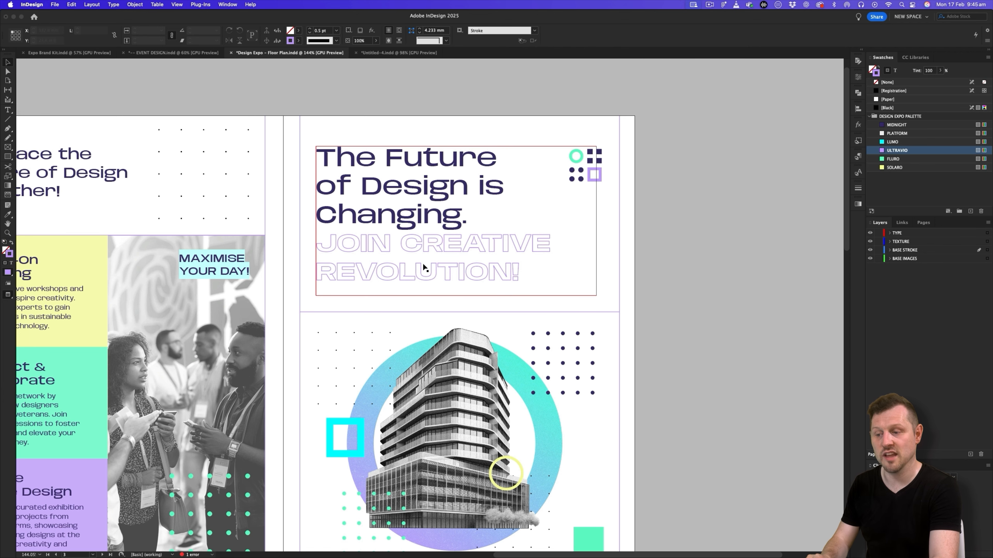
left_click_drag(473, 304, 479, 323)
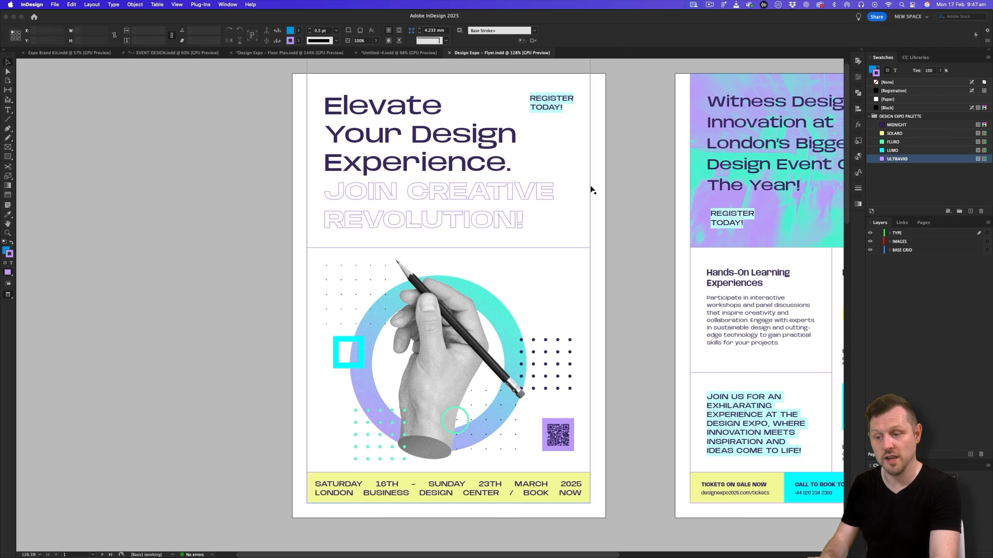
- Open the source document of the front flyer image linked on the Marketing Collateral page of the EVENT DESIGN document
left_click(162, 53)
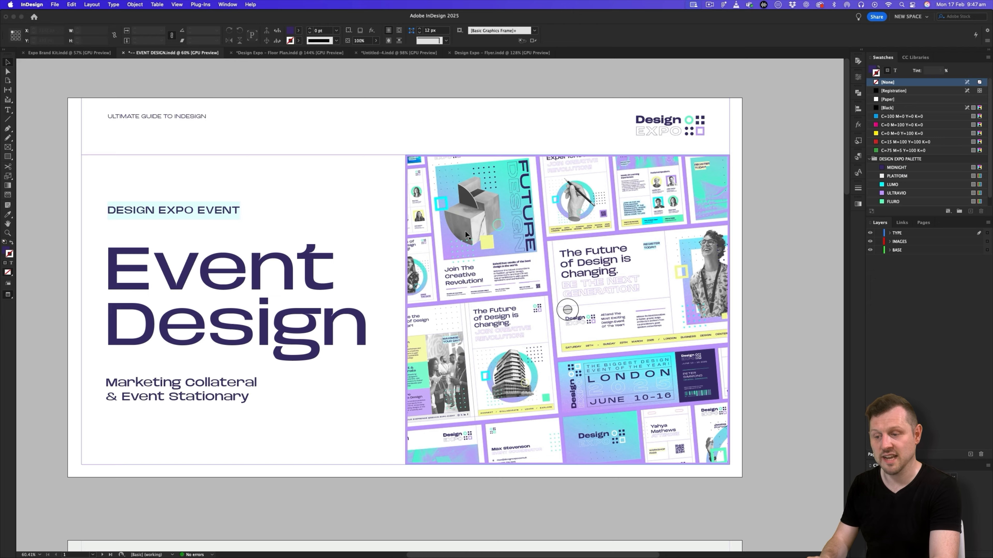
scroll(464, 230, "down", 10)
scroll(465, 230, "down", 4)
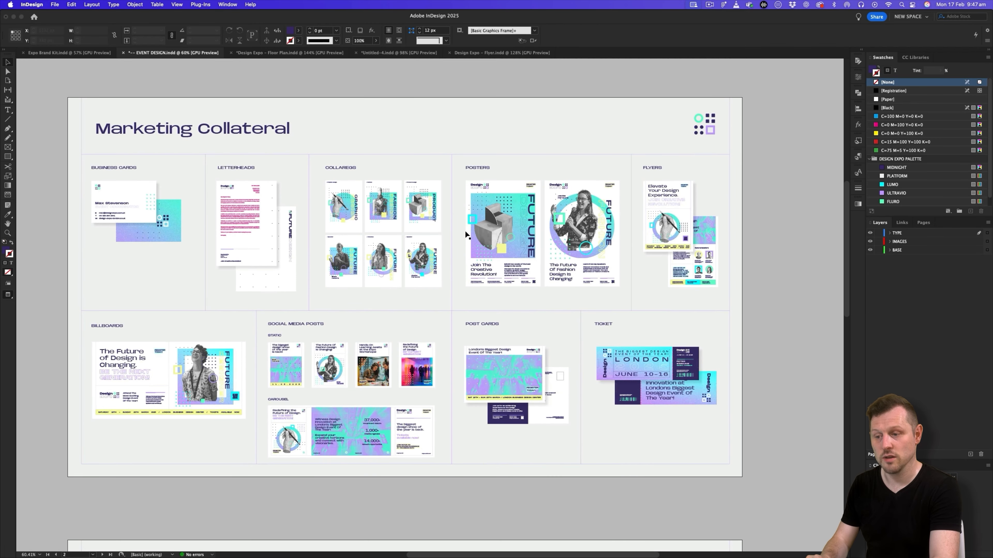
left_click(688, 211)
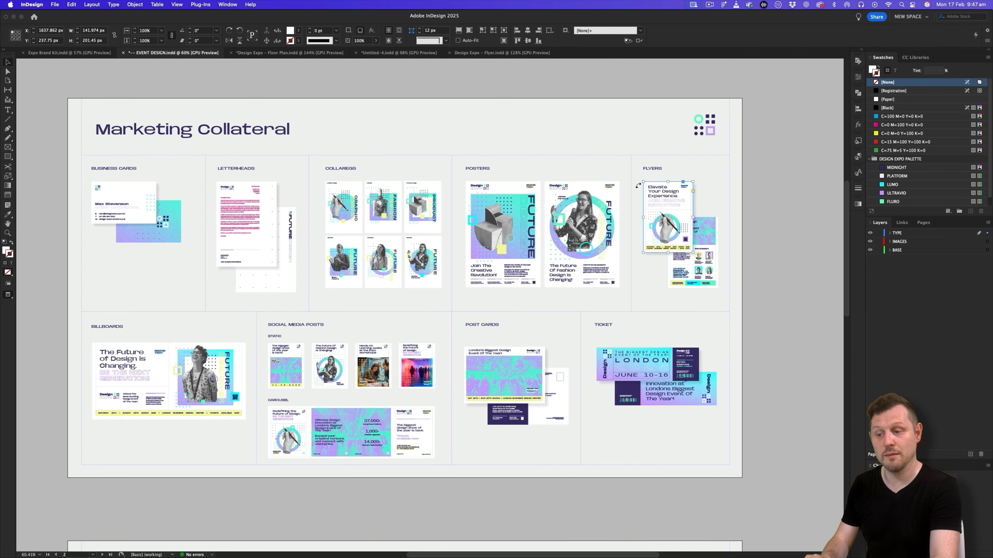
left_click(901, 222)
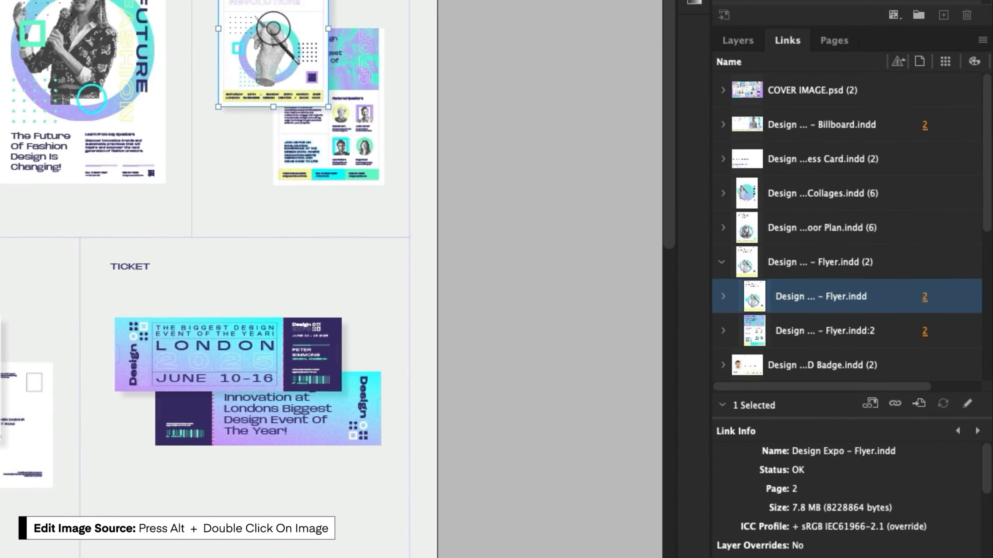
double_click(654, 187, "alt")
left_click_drag(577, 197, 580, 201)
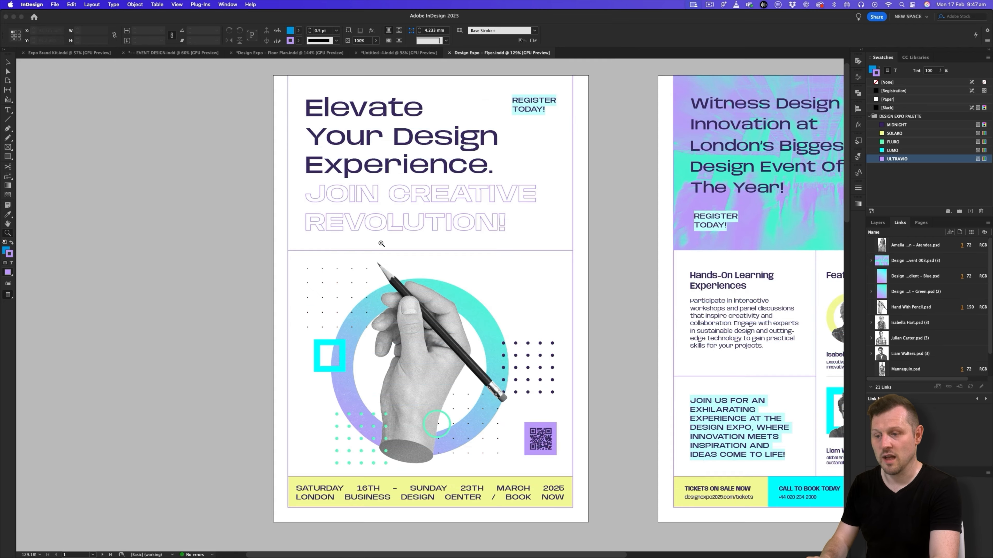
- Copy the main headline text frame from the flyer's front page and return to the untitled tri-fold document
key("v")
left_click(417, 156)
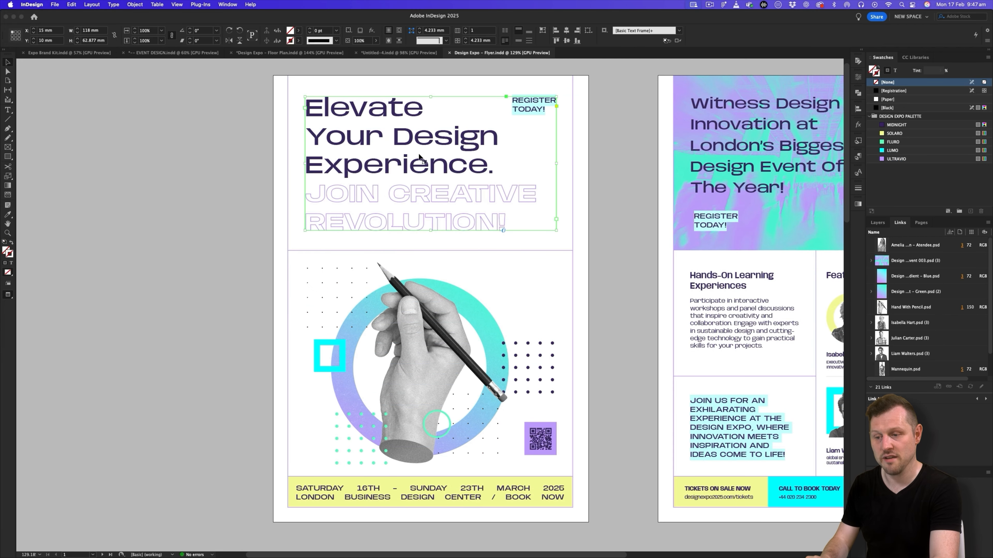
left_click(410, 53)
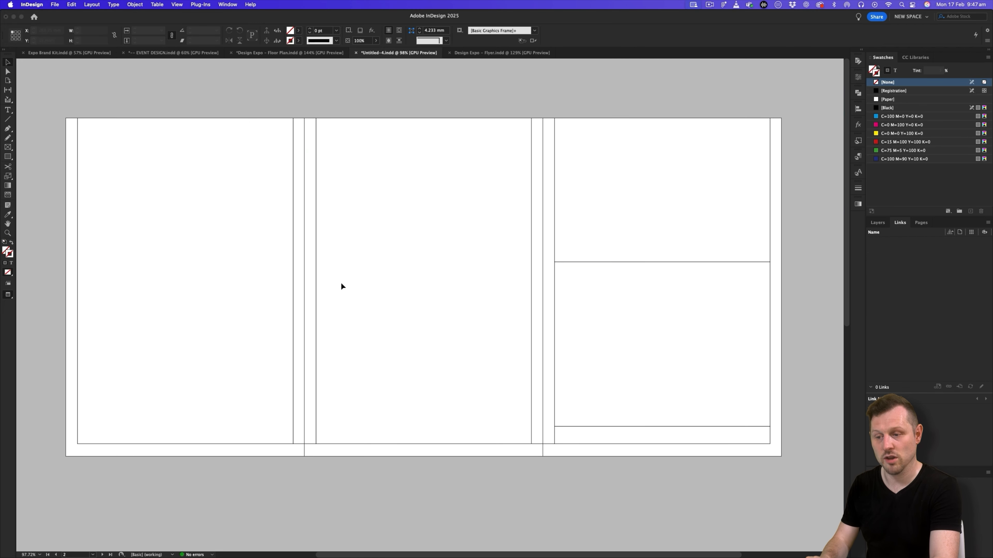
key("z")
left_click(520, 181)
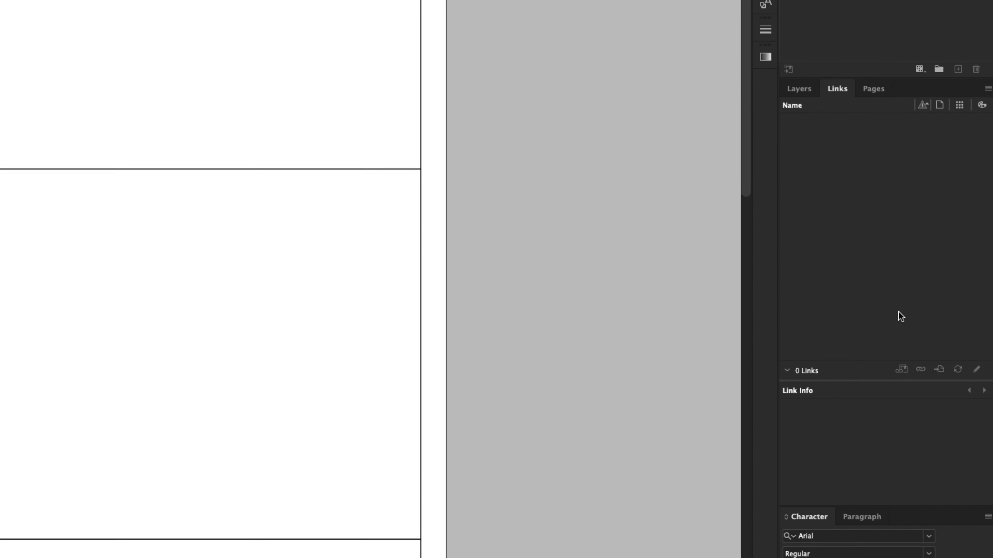
- Add a new layer above BASE STROKE GRID and name it TYPE
left_click(876, 223)
left_click(954, 495)
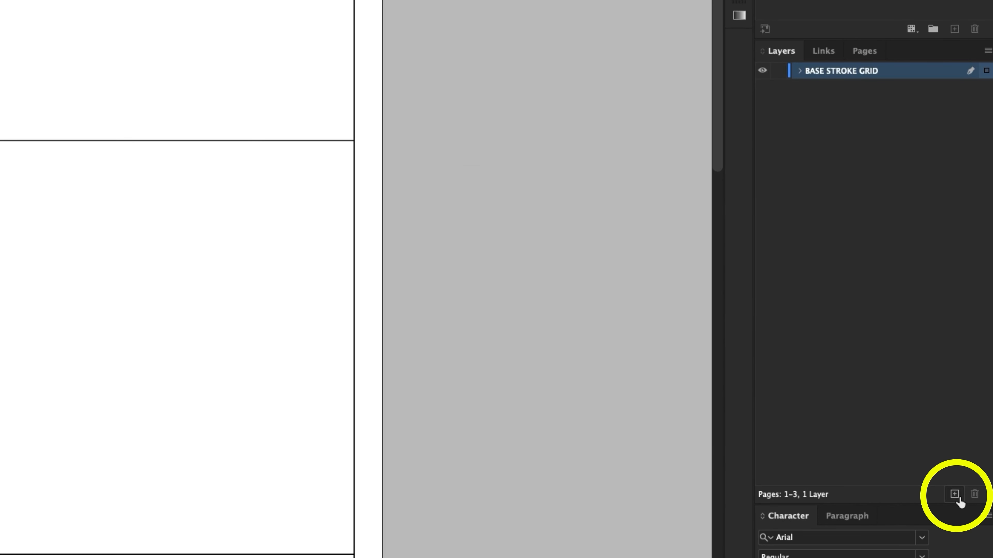
double_click(819, 75)
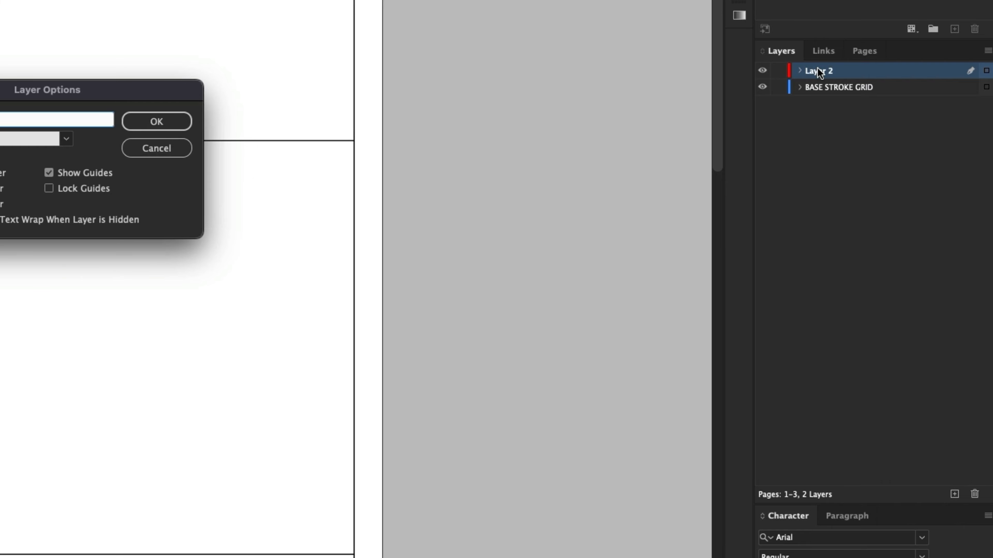
type("TYPE")
key("Return")
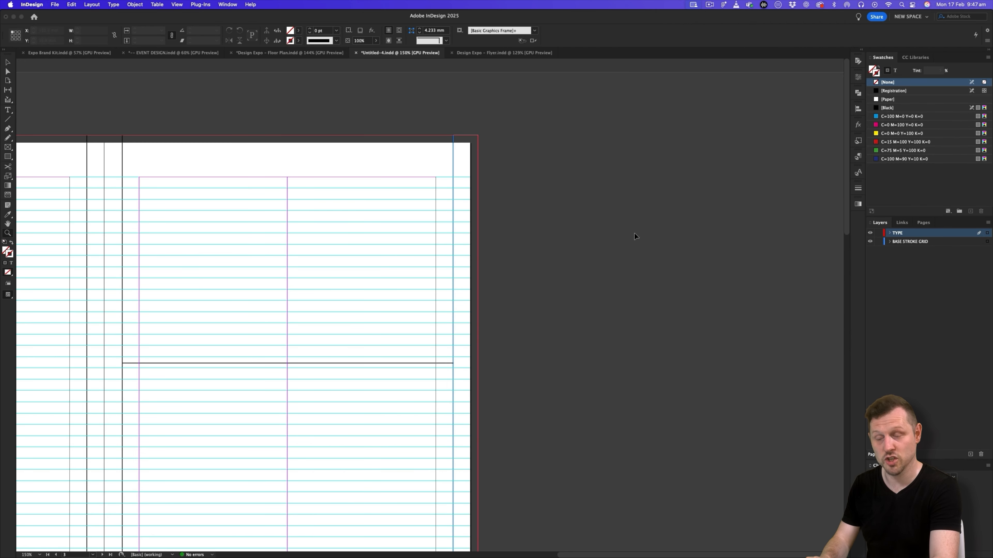
- Paste the flyer headline onto the TYPE layer and align it to the third page's margins at about X 309.3 mm, Y 12.3 mm
key("super+v")
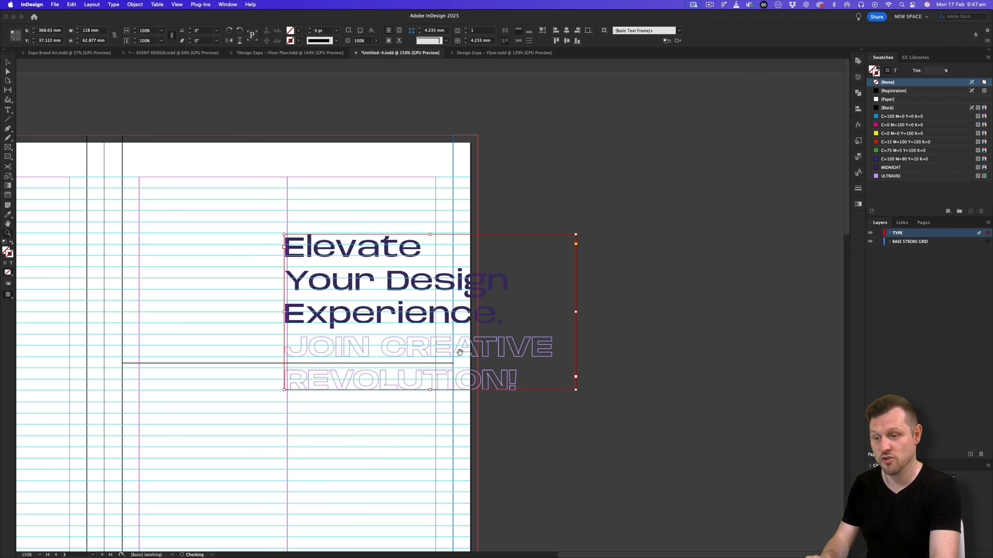
left_click_drag(459, 352, 642, 266)
left_click_drag(614, 199, 464, 131)
key("shift+Down")
key("shift+Down")
key("shift+Up")
key("shift+Right")
key("Left")
key("Left")
key("Left")
key("Left")
key("Up")
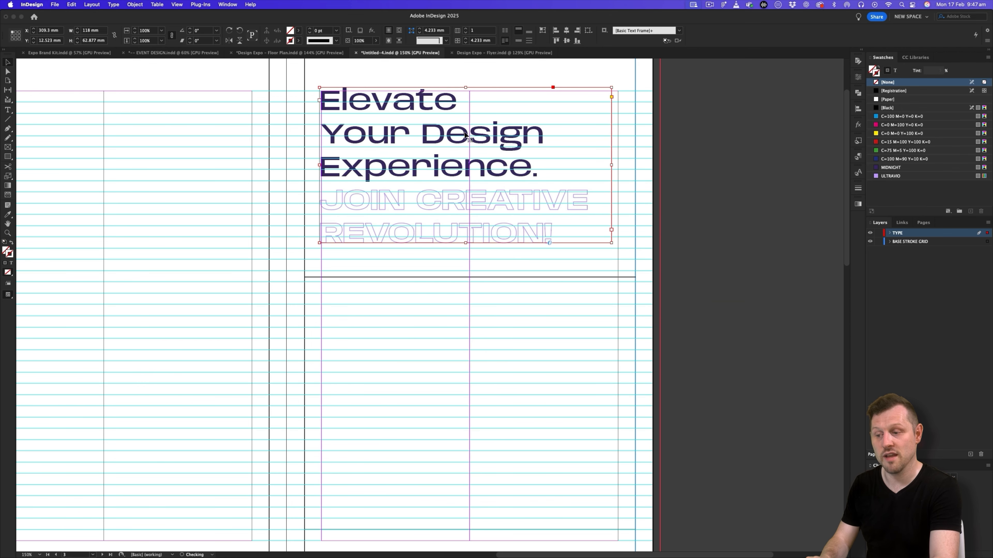
left_click(737, 206)
left_click_drag(738, 206, 721, 232)
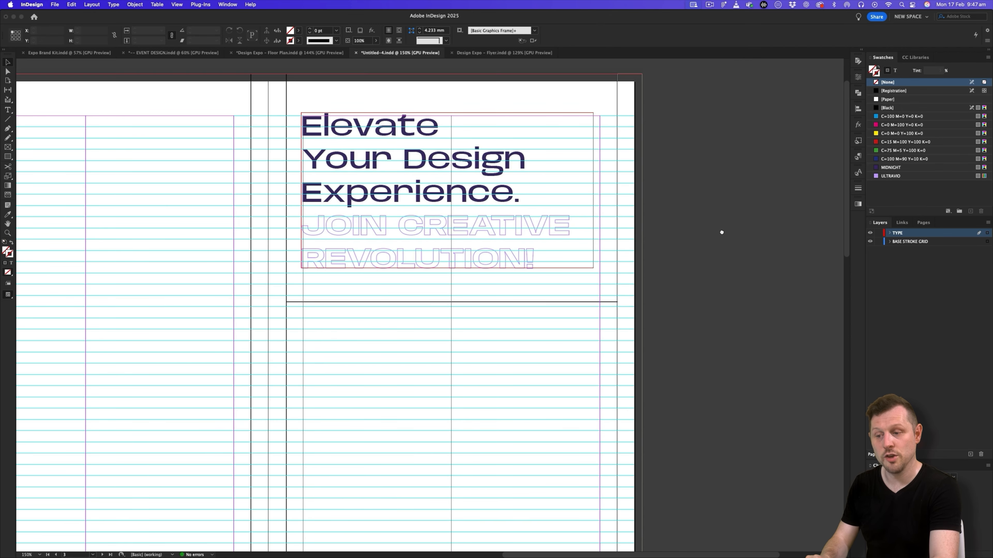
- Examine the HEADER & TITLES paragraph and character styles brought in with the pasted headline
left_click(858, 156)
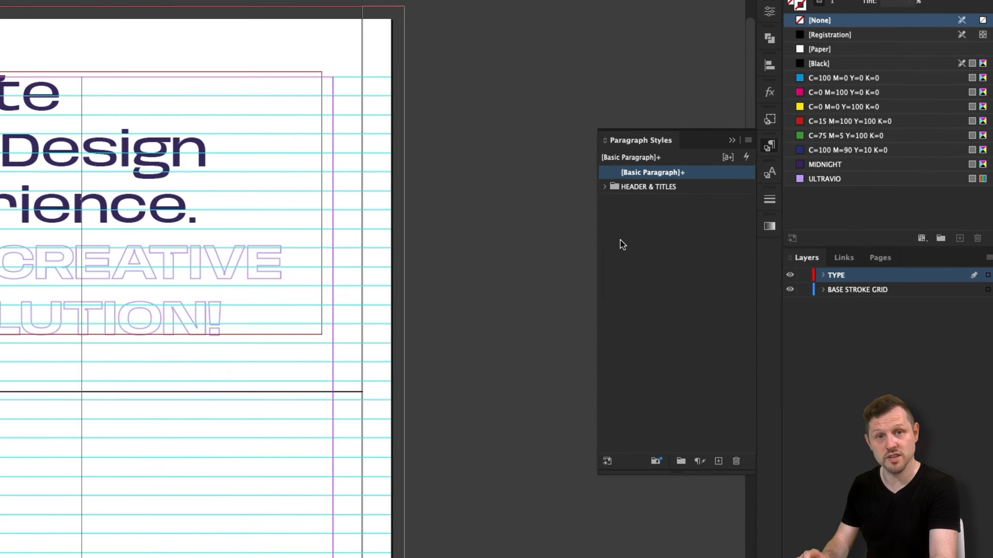
left_click(604, 187)
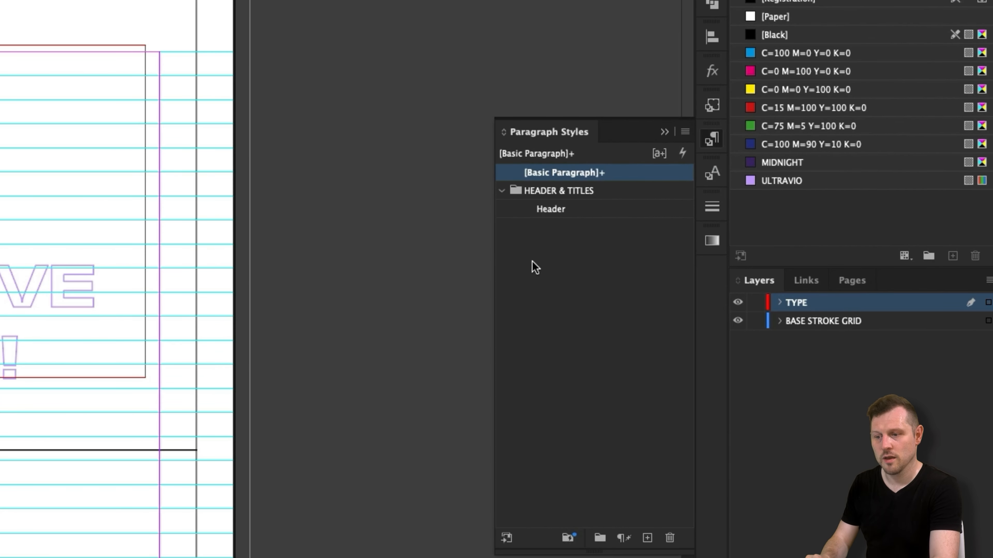
left_click(711, 175)
left_click(495, 227)
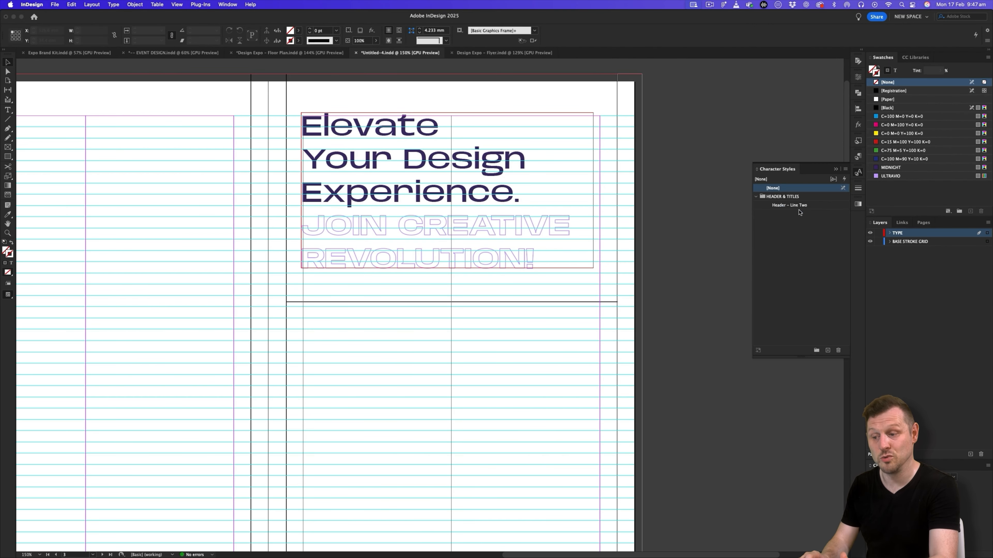
left_click(858, 156)
key("w")
key("w")
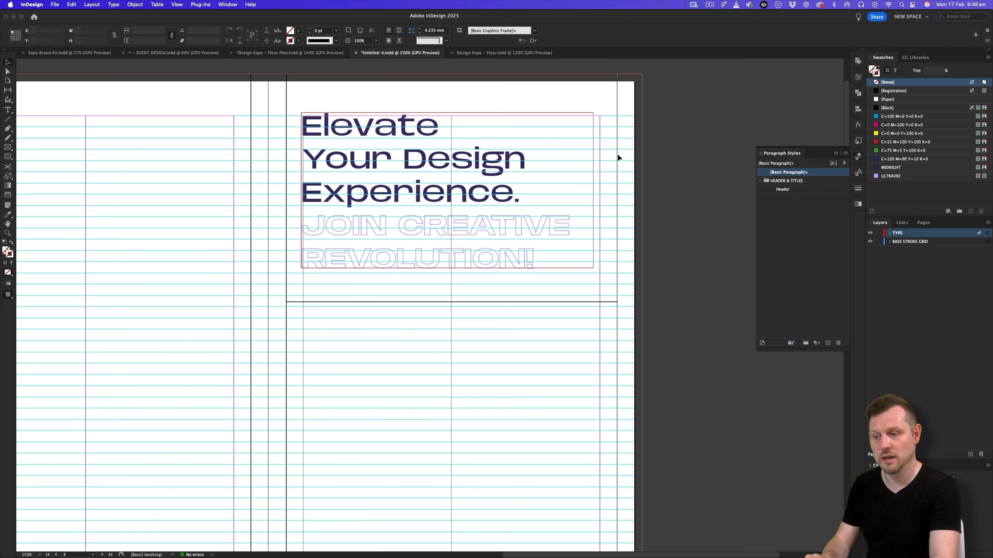
left_click(857, 157)
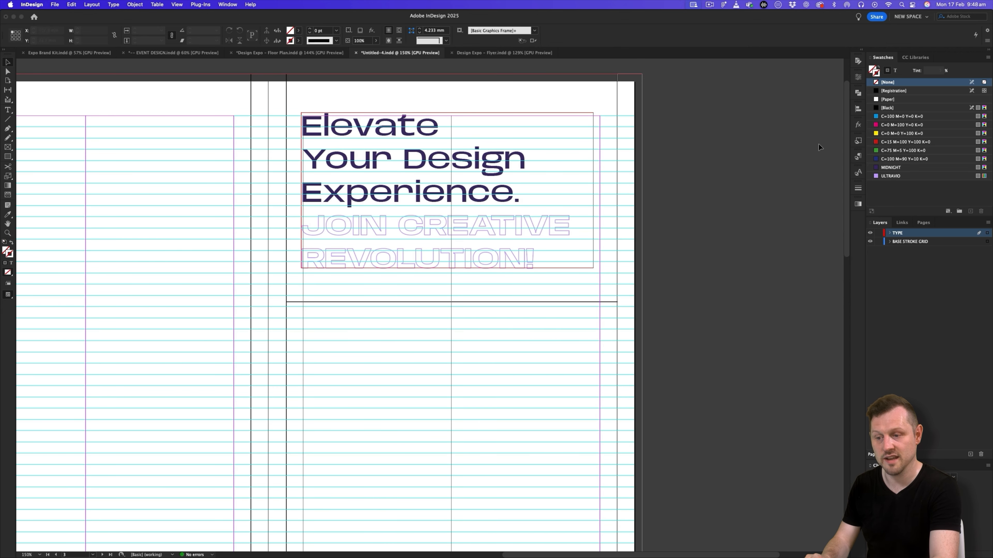
- Edit the Header paragraph style, setting its size to 30 pt and its leading to 34 pt
left_click(857, 157)
double_click(782, 189)
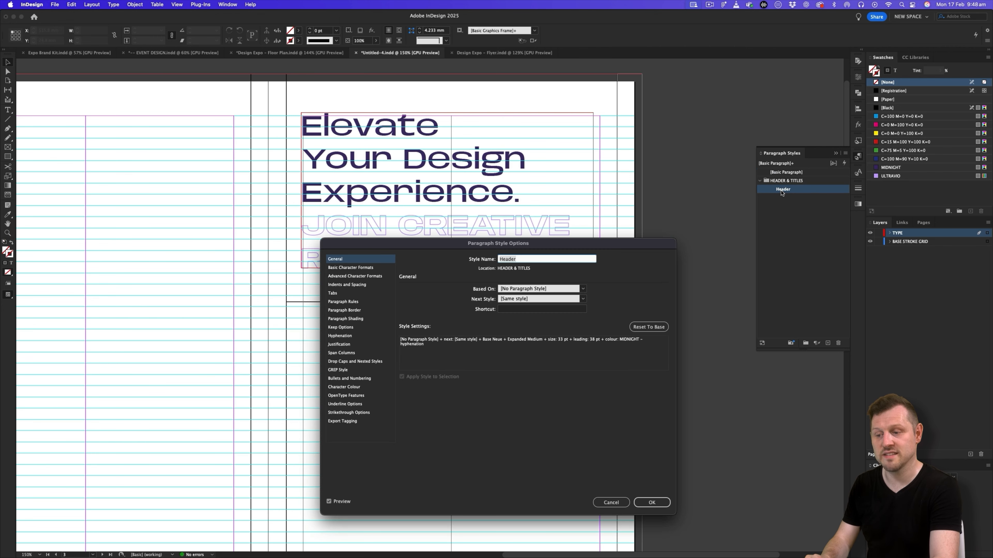
left_click(364, 269)
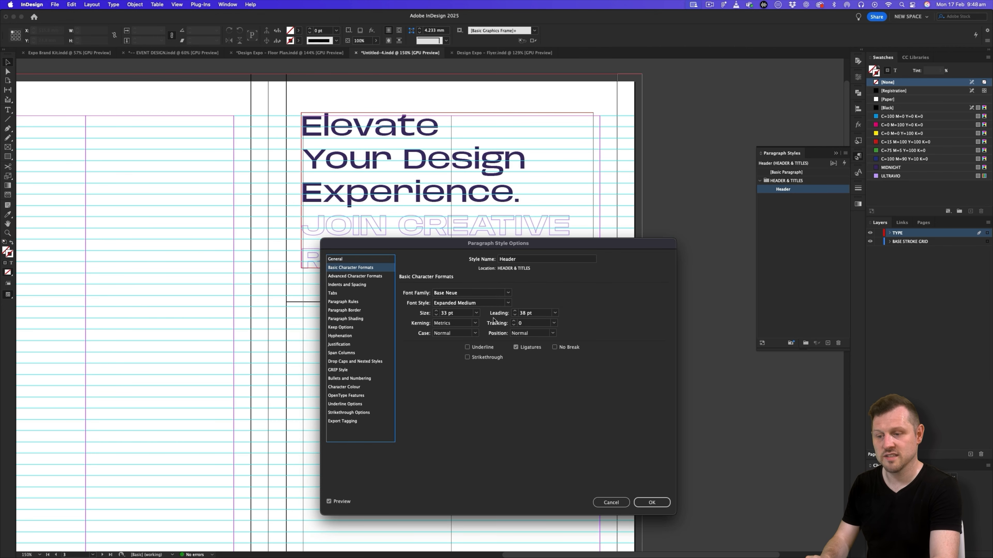
left_click(463, 315)
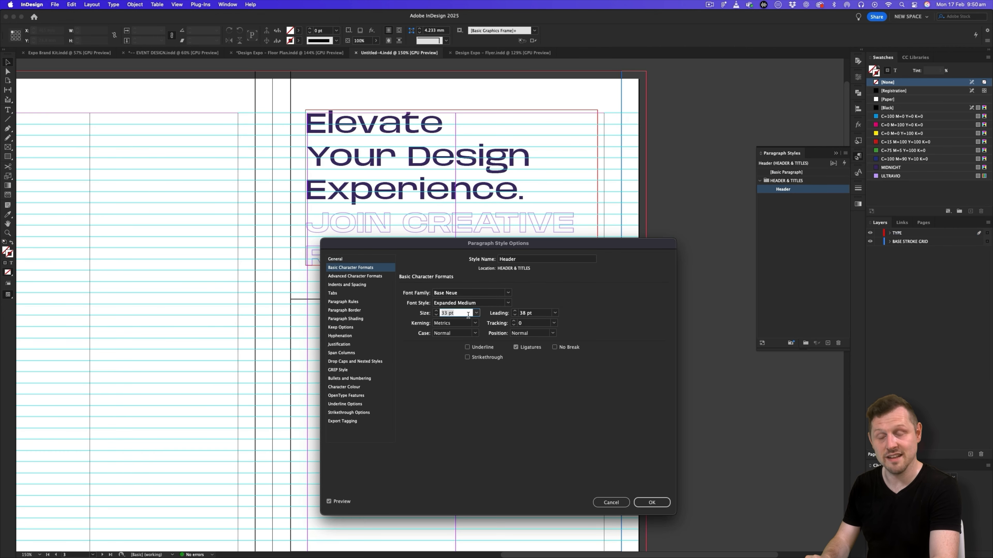
key("Tab")
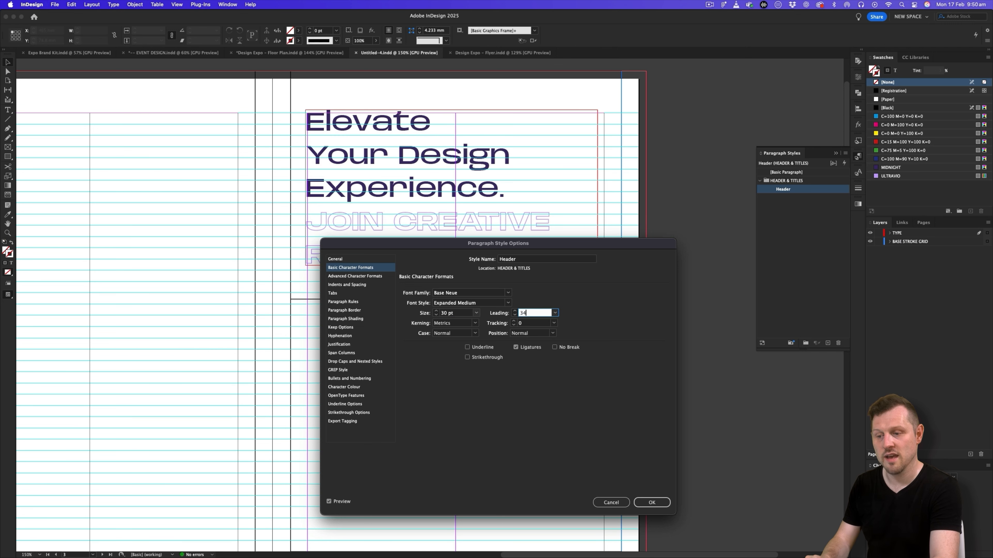
left_click(652, 503)
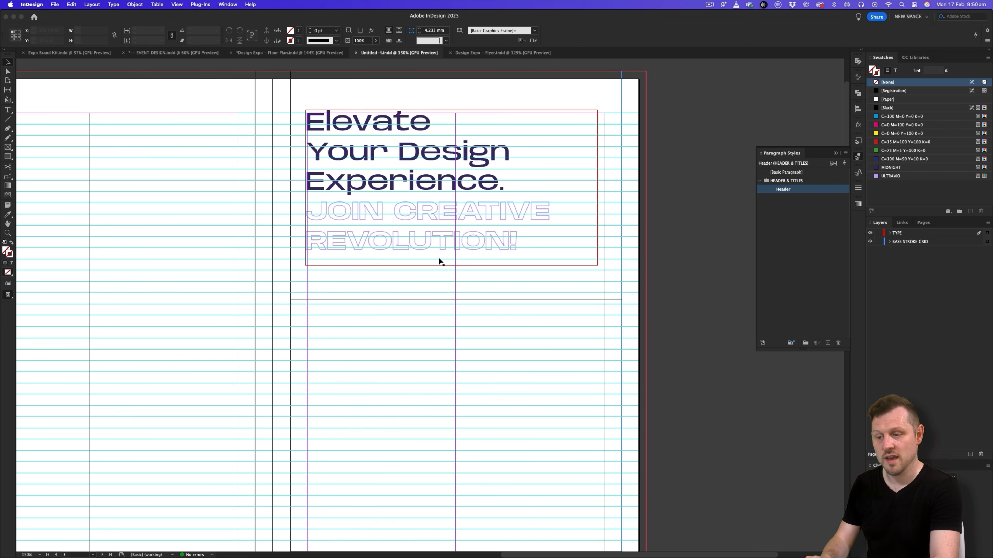
left_click(788, 191)
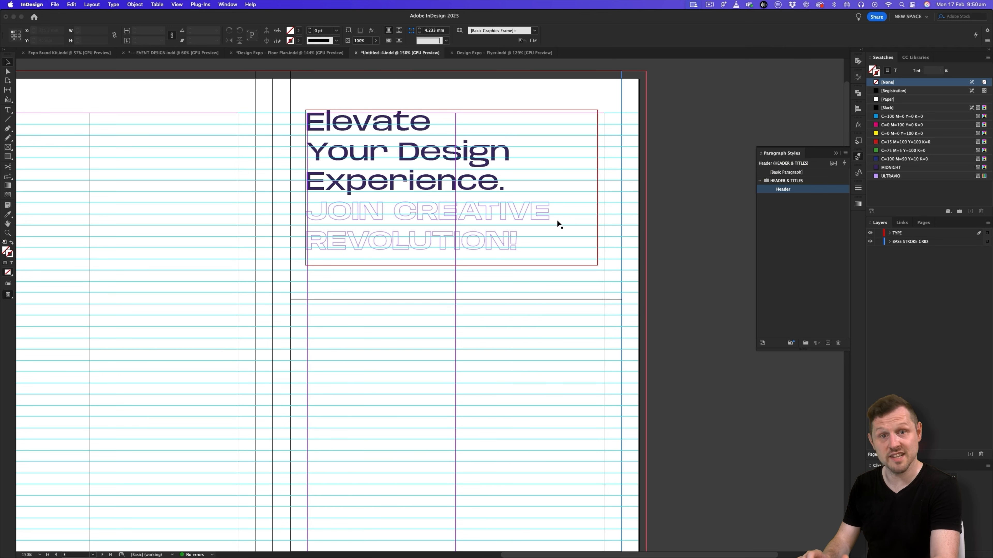
- Test the Header – Line Two character style on "JOIN CREATIVE REVOLUTION!" by clearing and reapplying it, and preview the headline without guides
left_click(857, 173)
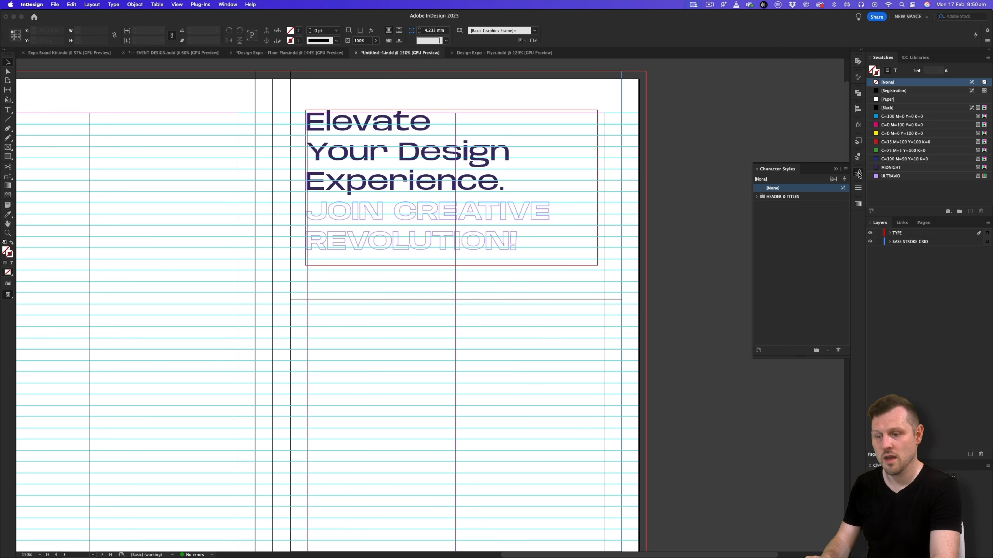
left_click(756, 196)
left_click(787, 205)
double_click(484, 220)
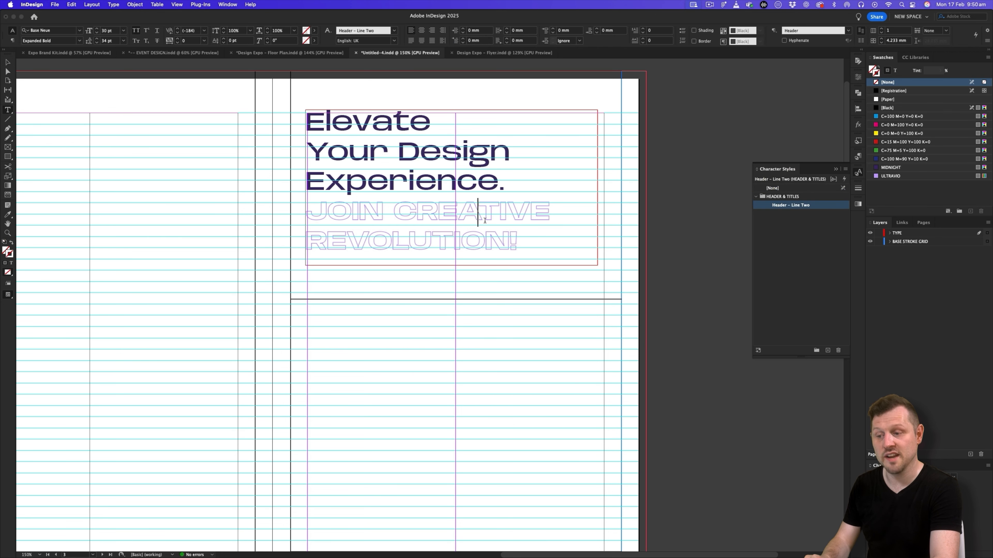
triple_click(522, 241)
left_click(773, 190)
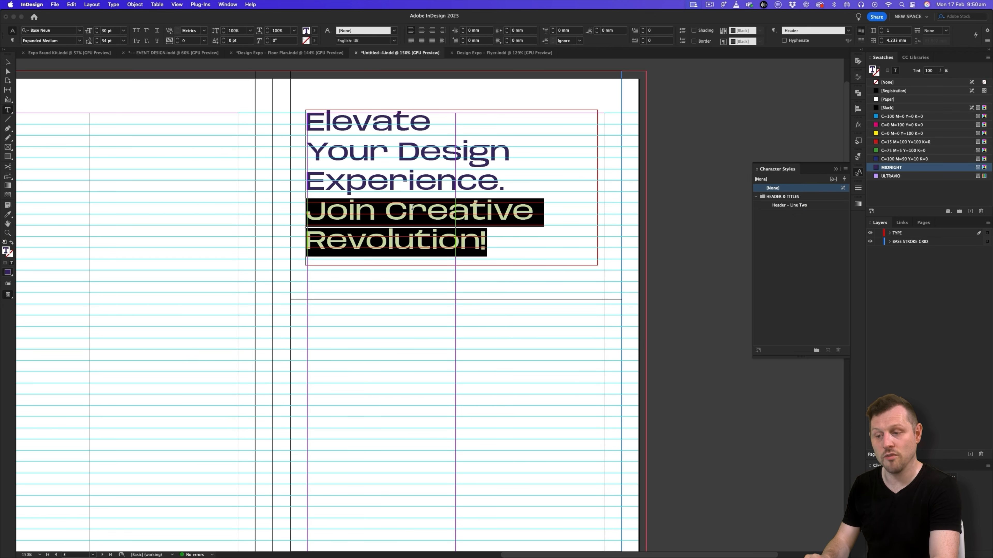
left_click(787, 206)
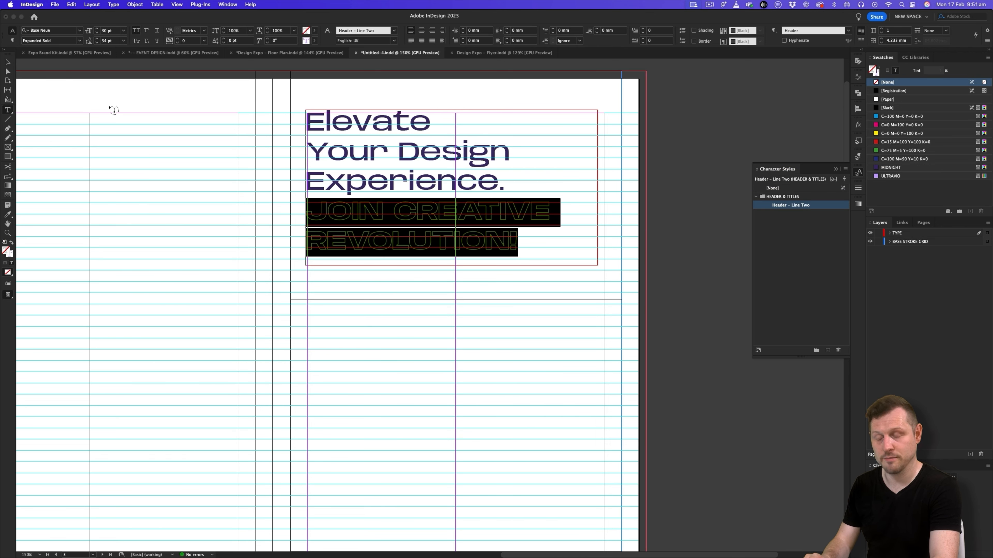
left_click(7, 62)
key("w")
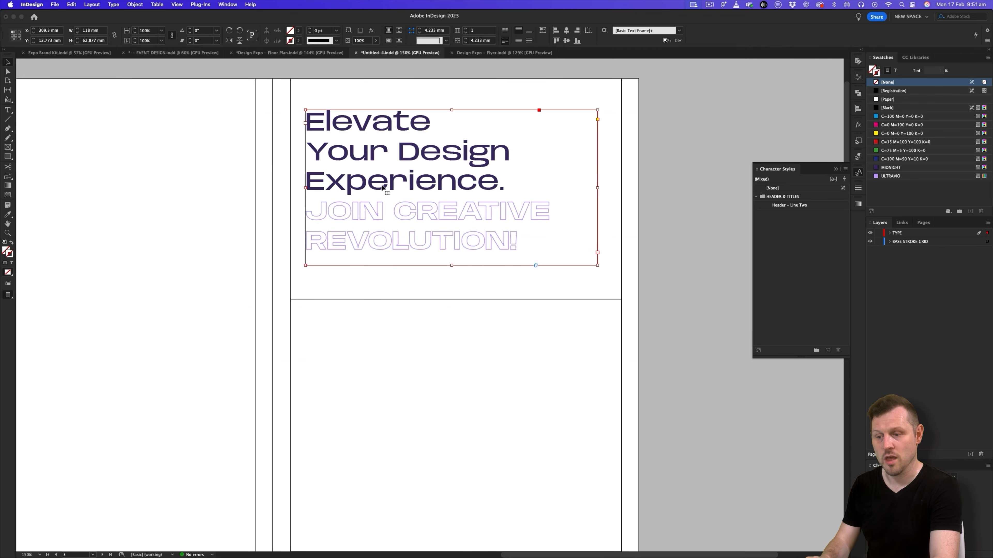
left_click(858, 157)
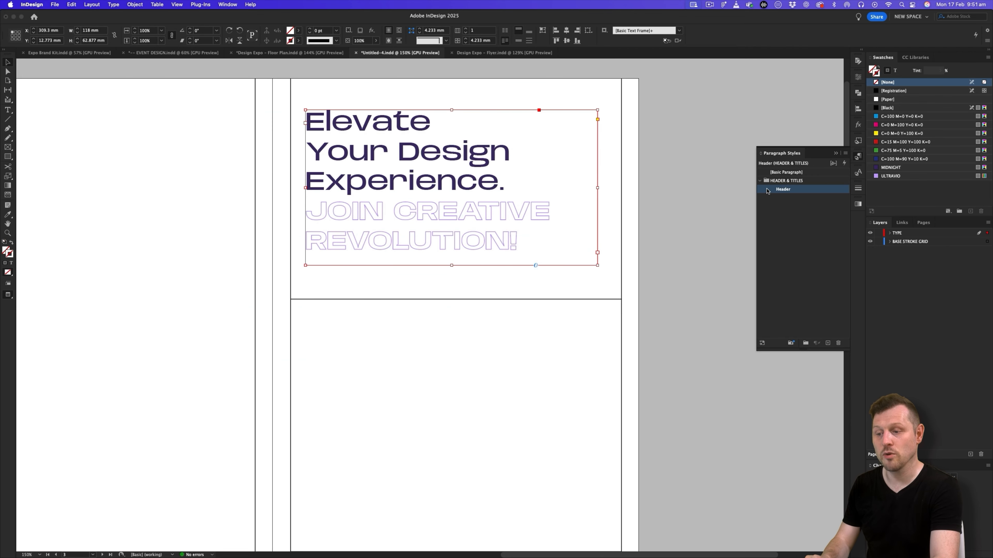
left_click(673, 130)
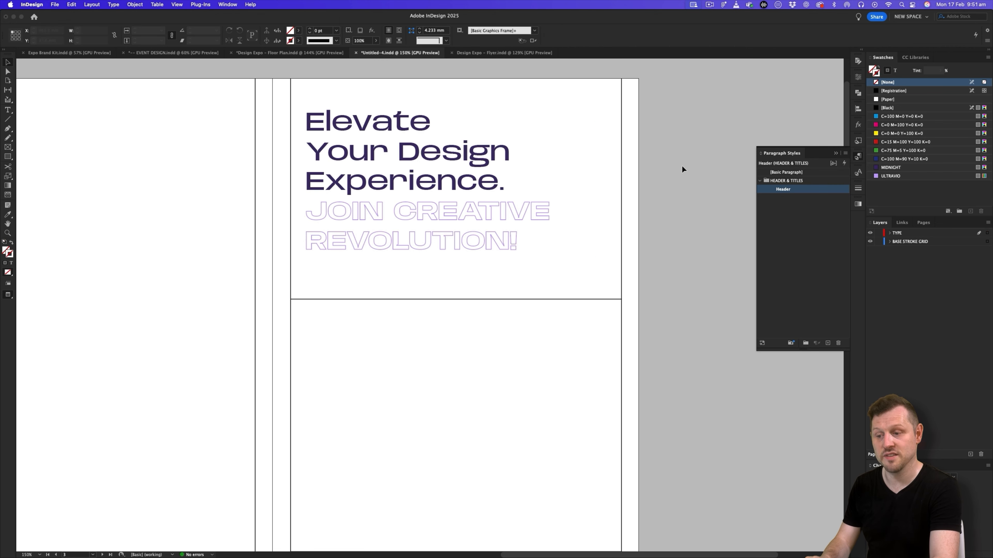
- Switch to the Design Expo Conference Event slides in Safari and copy the cover page header "The Future of Design is Changing." from slide 17
key("super+Tab")
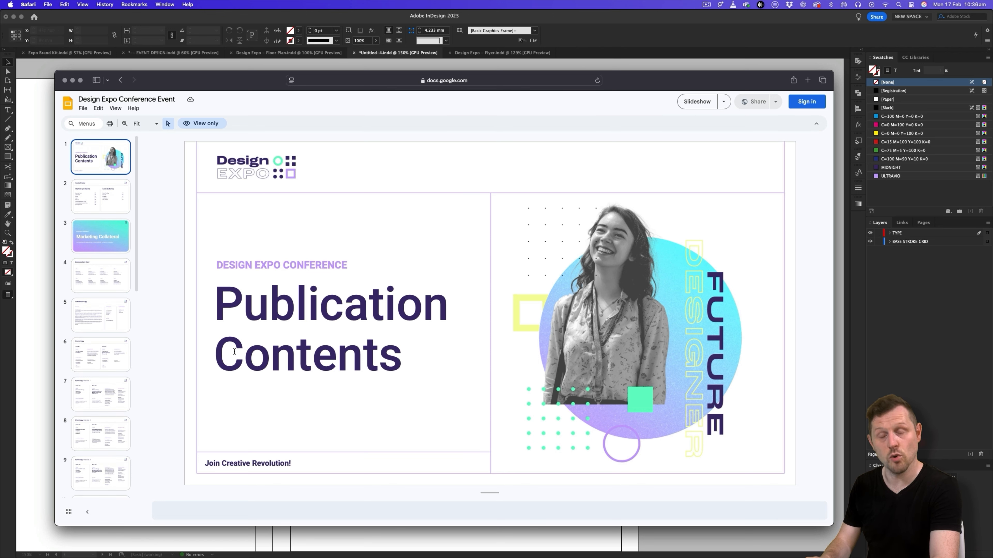
scroll(100, 298, "down", 10)
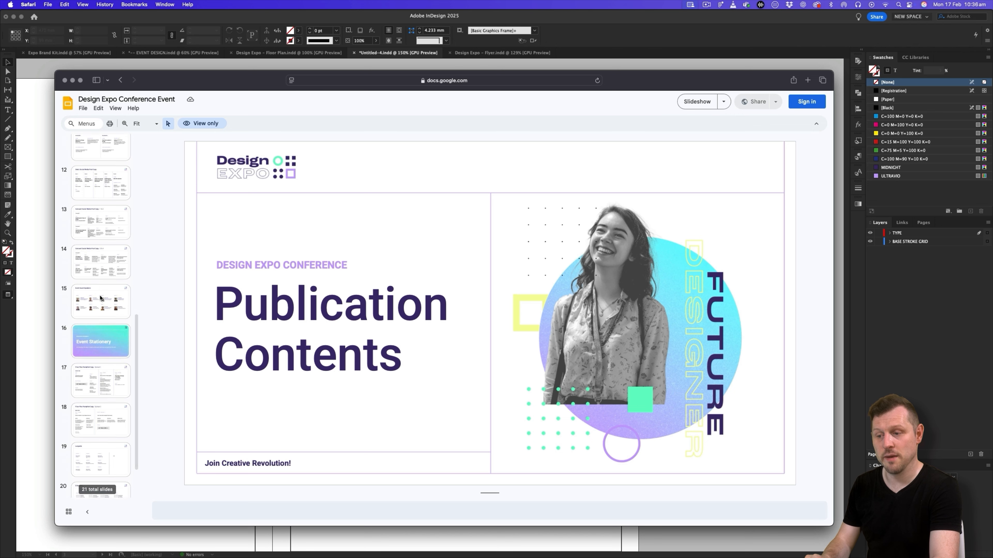
left_click(93, 339)
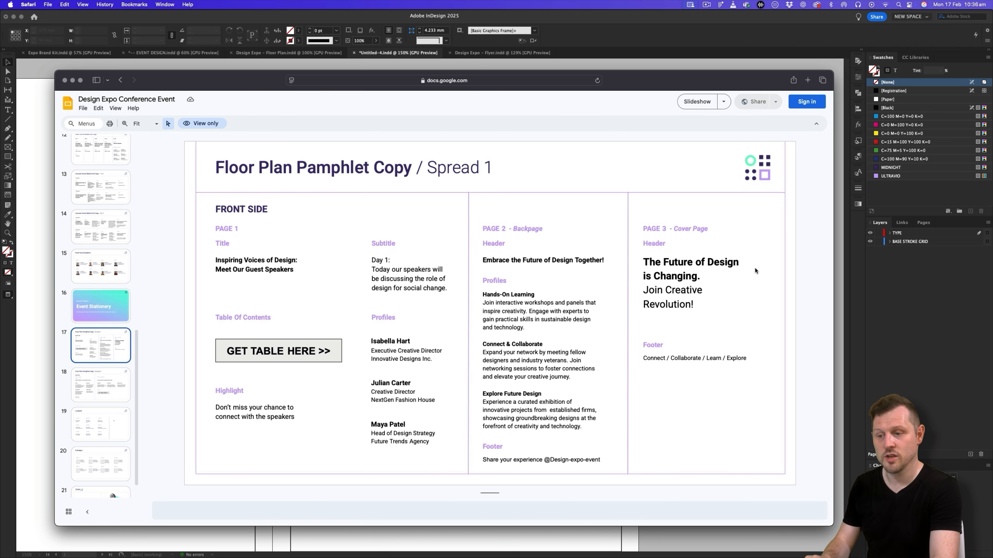
left_click_drag(704, 276, 625, 256)
key("super+c")
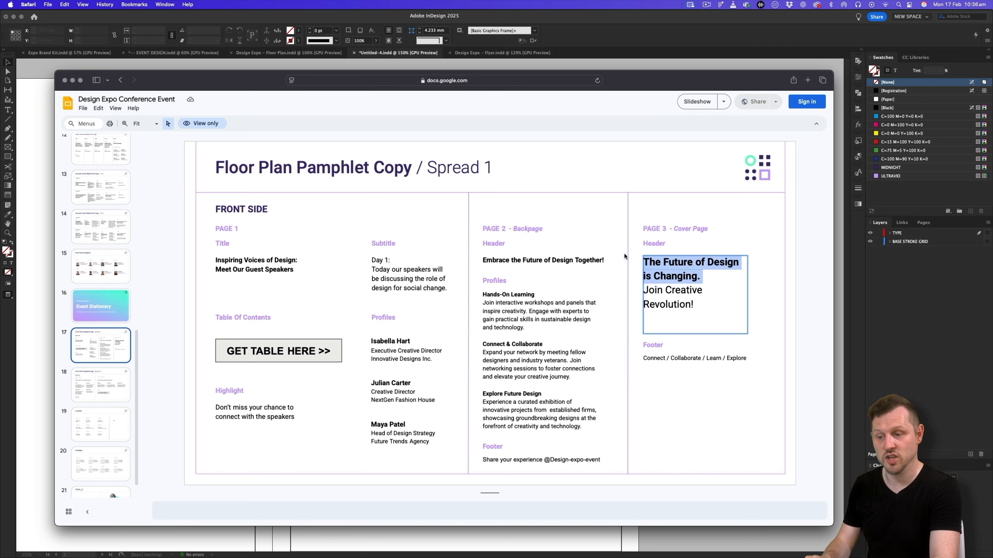
- Return to InDesign and replace the headline's dark text with "The Future of Design is Changing.", removing the trailing space
key("super+Tab")
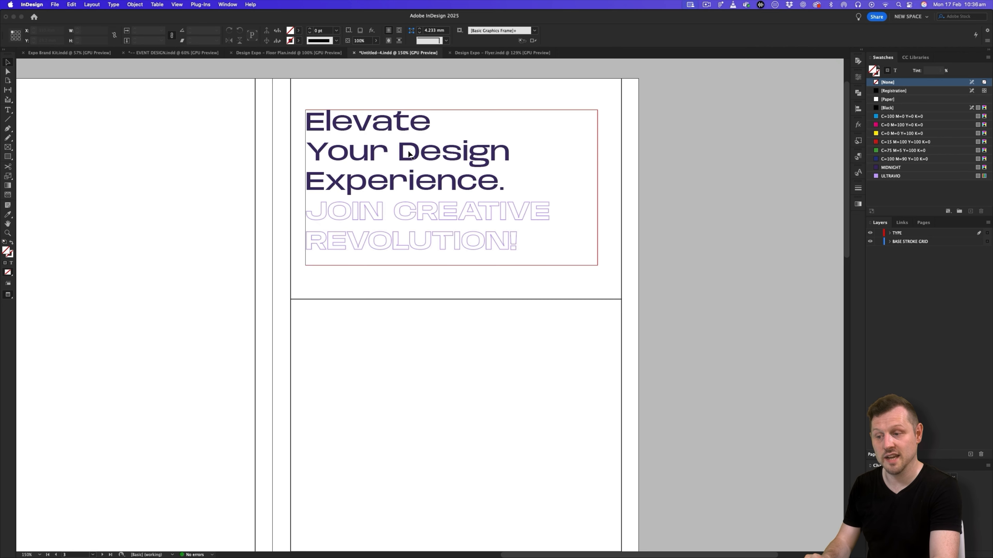
double_click(504, 185)
key("super+a")
key("super+v")
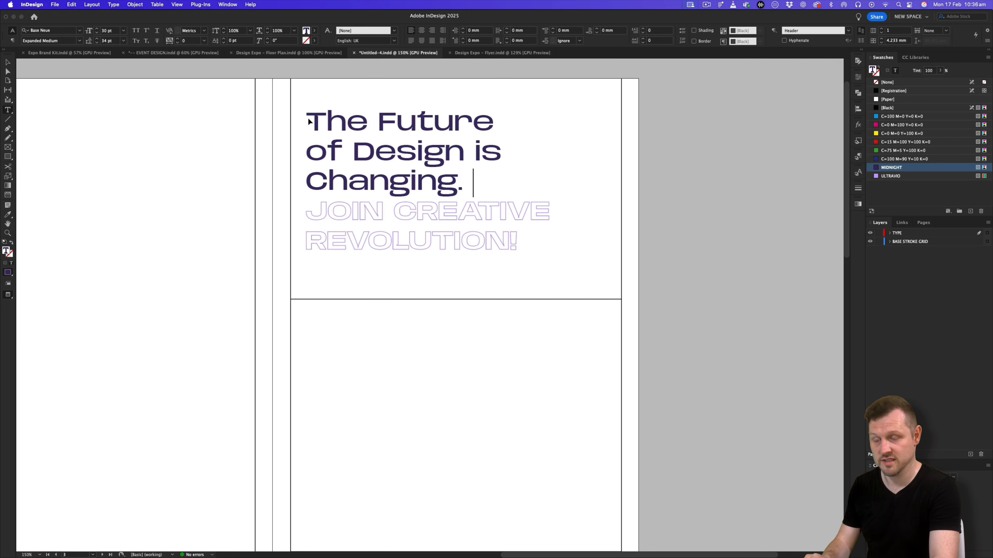
key("BackSpace")
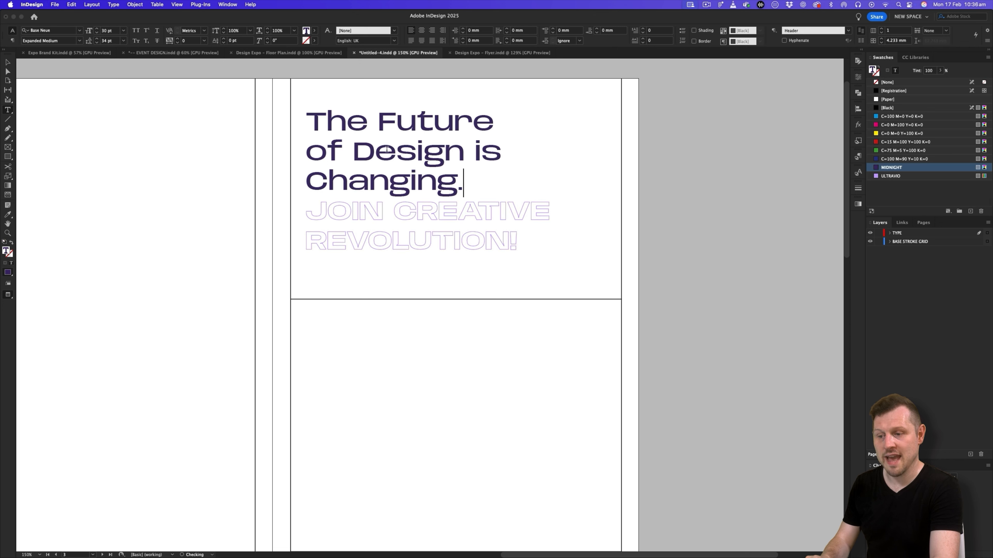
left_click(9, 64)
left_click(778, 182)
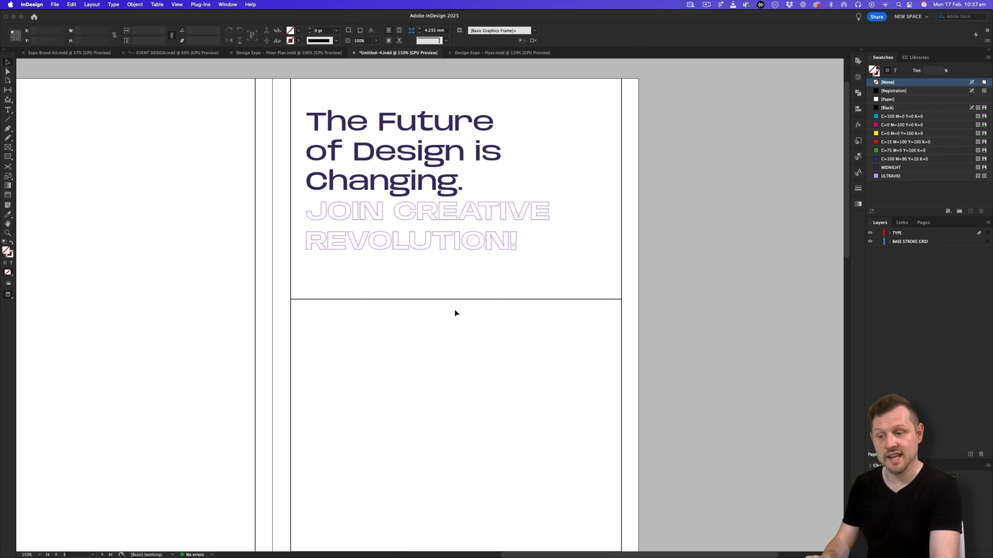
- Move the third page's horizontal divider line up, closer beneath the headline
key("w")
left_click_drag(466, 298, 586, 243)
key("w")
left_click(737, 246)
key("w")
- Duplicate the divider line downward to form a footer strip about 10.8 mm high at the base of the third page
key("z")
left_click_drag(491, 245, 390, 319)
key("w")
left_click_drag(463, 266, 443, 416)
left_click_drag(520, 327, 478, 301)
key("v")
key("w")
key("w")
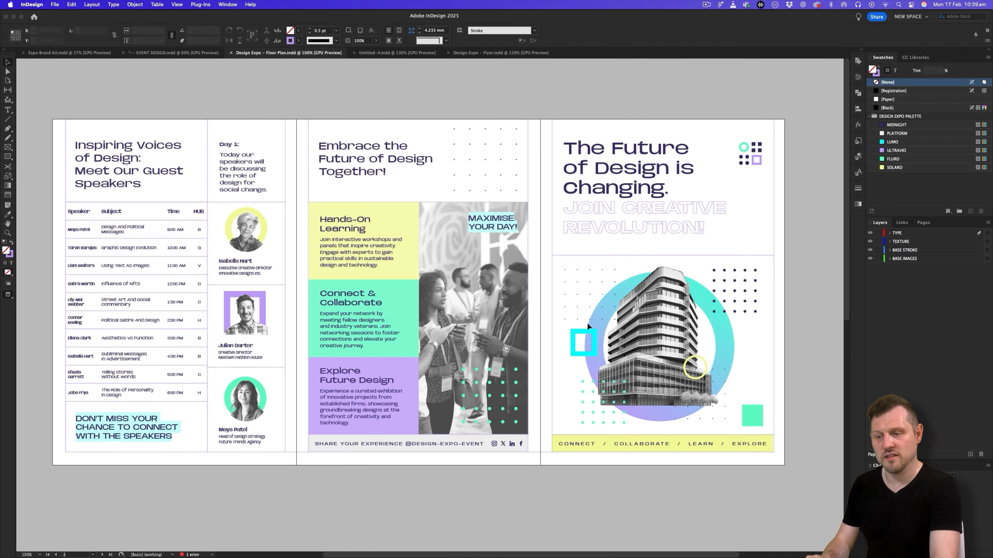
- Check the floor plan's cover footer, copy the footer text frame from the flyer's front page, and return to the untitled tri-fold document
key("z")
left_click_drag(680, 330, 532, 411)
key("v")
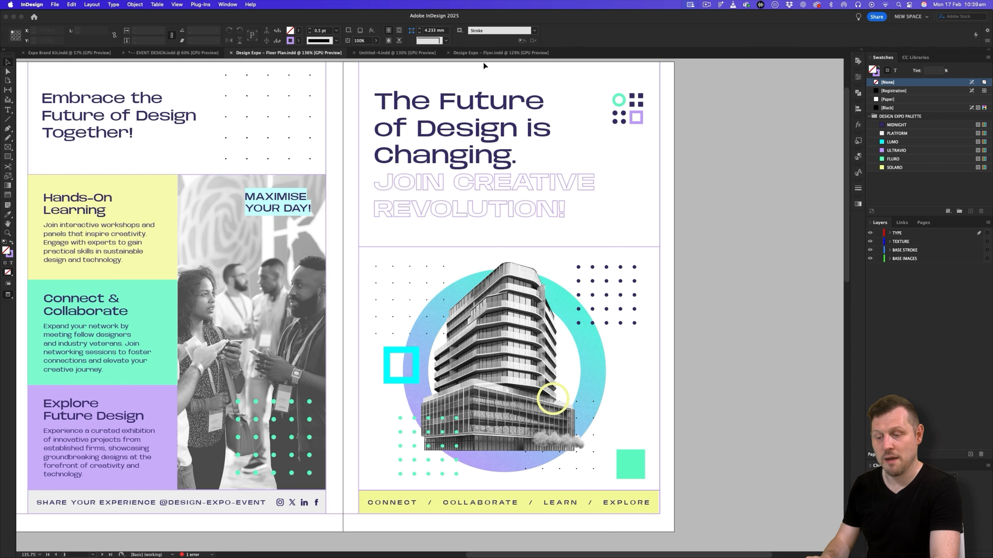
left_click(482, 55)
left_click(443, 494)
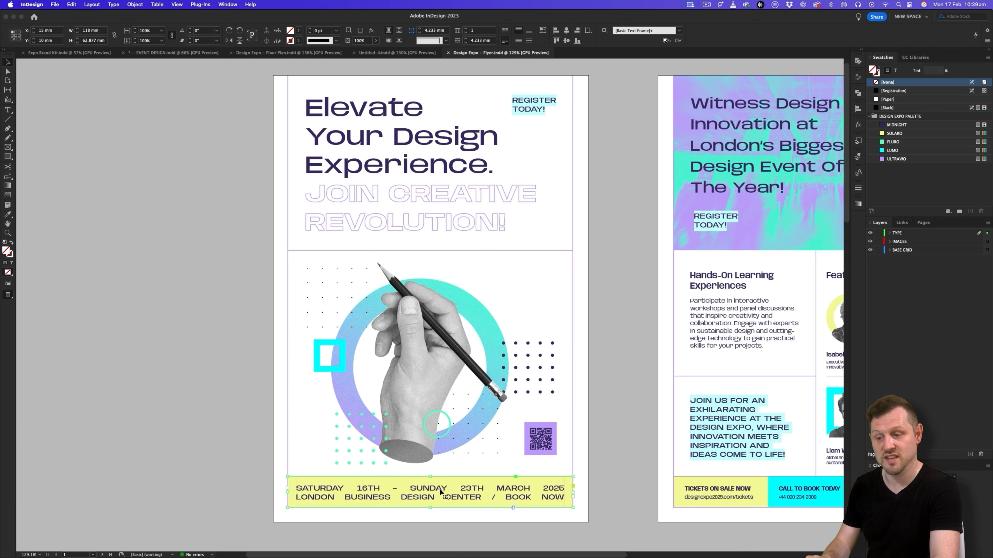
left_click(372, 53)
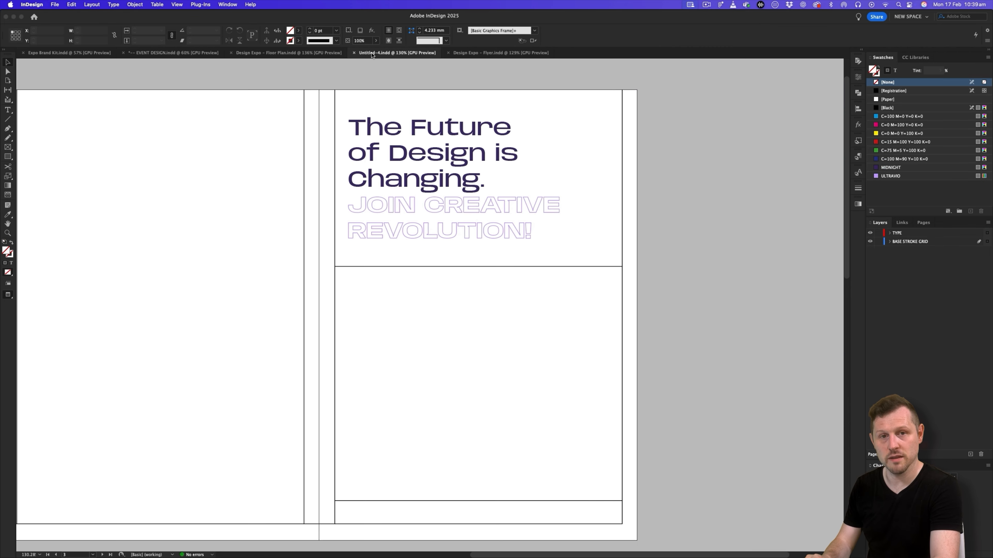
- Paste the flyer footer text and fit its frame into the third page's footer strip, about 133.75 mm wide and 10.8 mm high
key("super+v")
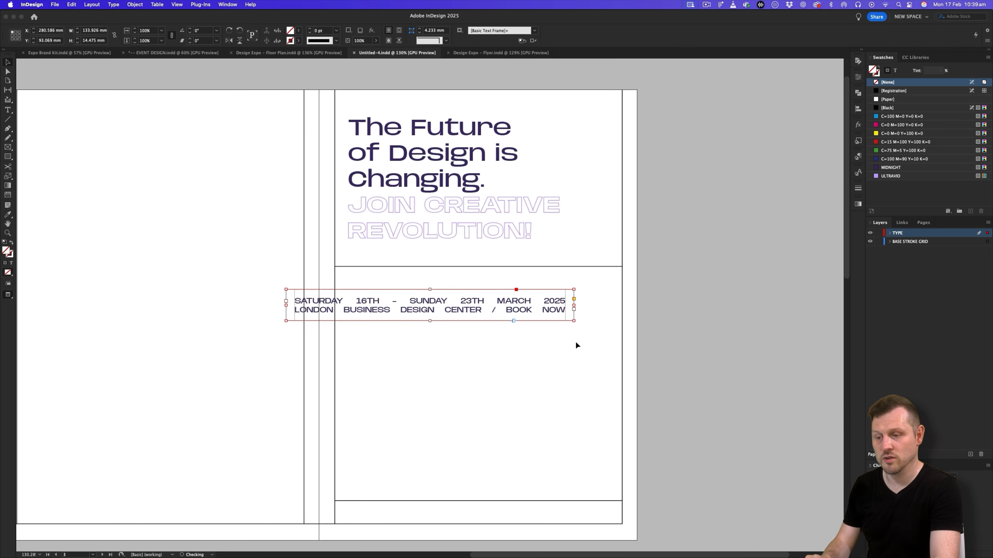
left_click_drag(377, 308, 426, 515)
left_click_drag(623, 533, 622, 525)
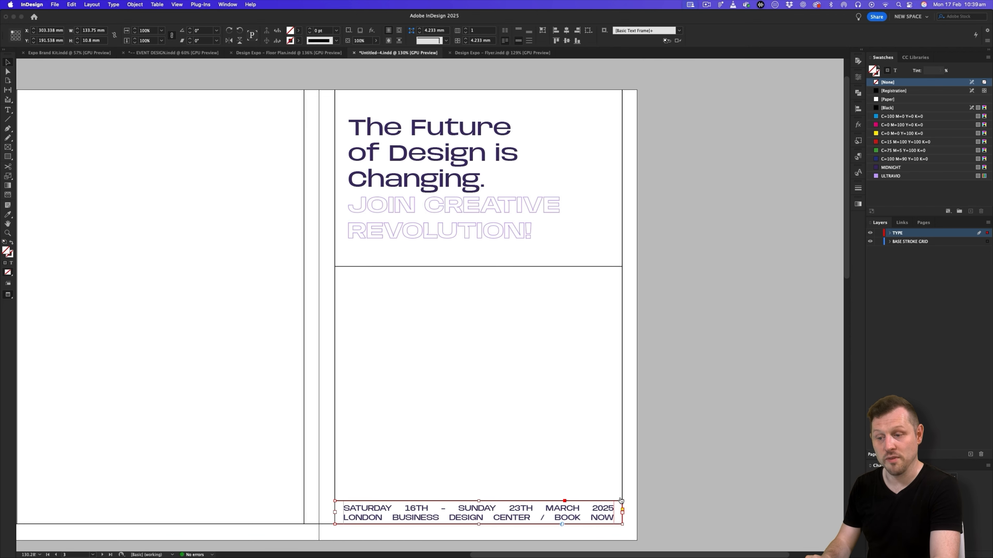
- Copy "Connect / Collaborate / Learn / Explore" from the slide's cover page footer and replace the pasted footer text with it
key("super+Tab")
triple_click(681, 359)
key("super+c")
key("super+Tab")
double_click(489, 517)
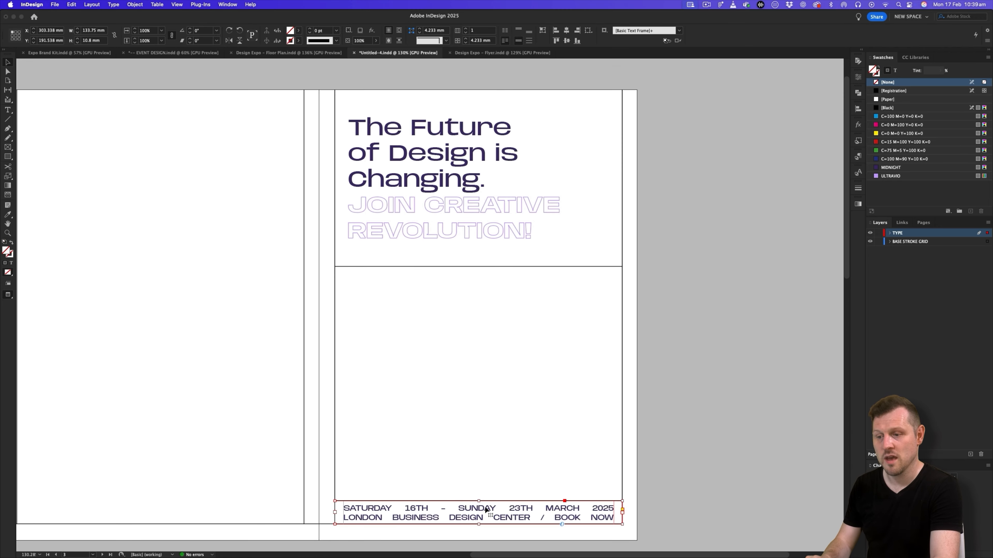
key("super+a")
key("super+v")
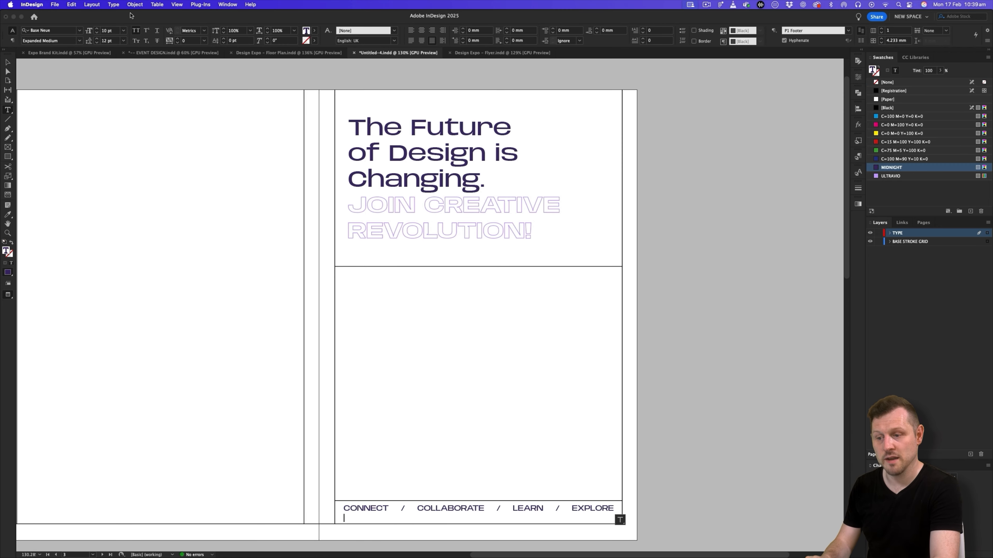
- Show hidden characters, delete the extra paragraph return after EXPLORE in the footer, and preview the page without guides
left_click(114, 4)
left_click(170, 298)
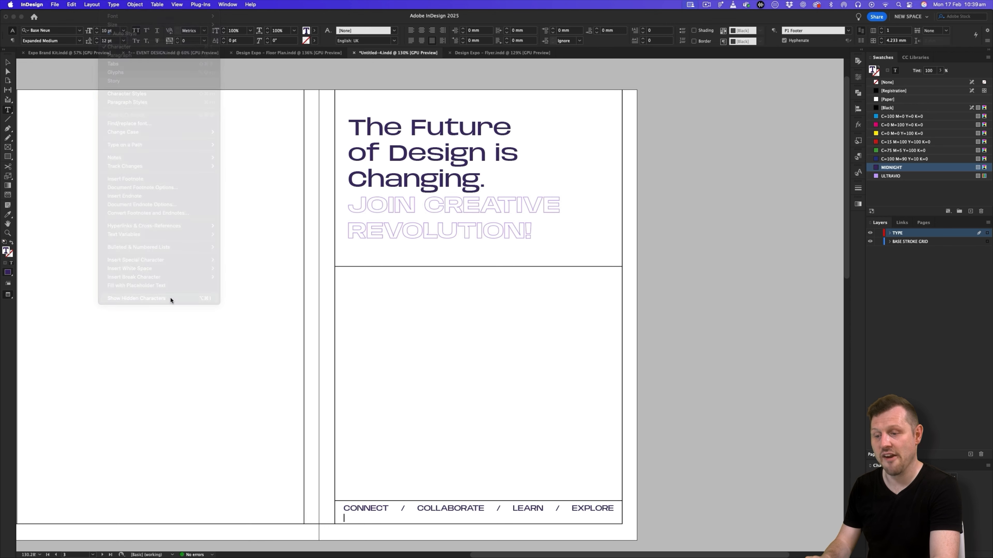
left_click(9, 64)
key("w")
scroll(489, 521, "up", 1)
left_click_drag(509, 457, 490, 357)
scroll(477, 441, "up", 2)
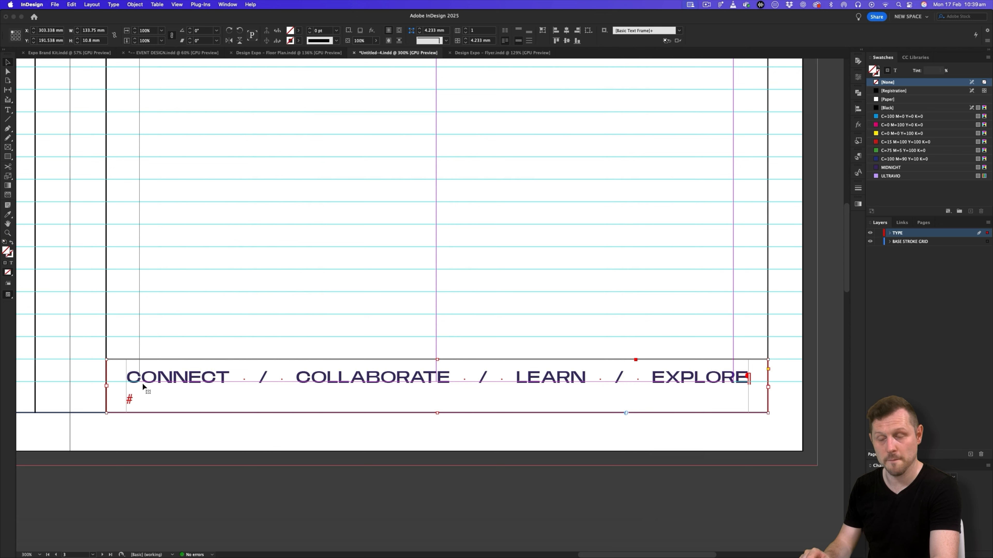
left_click(748, 377)
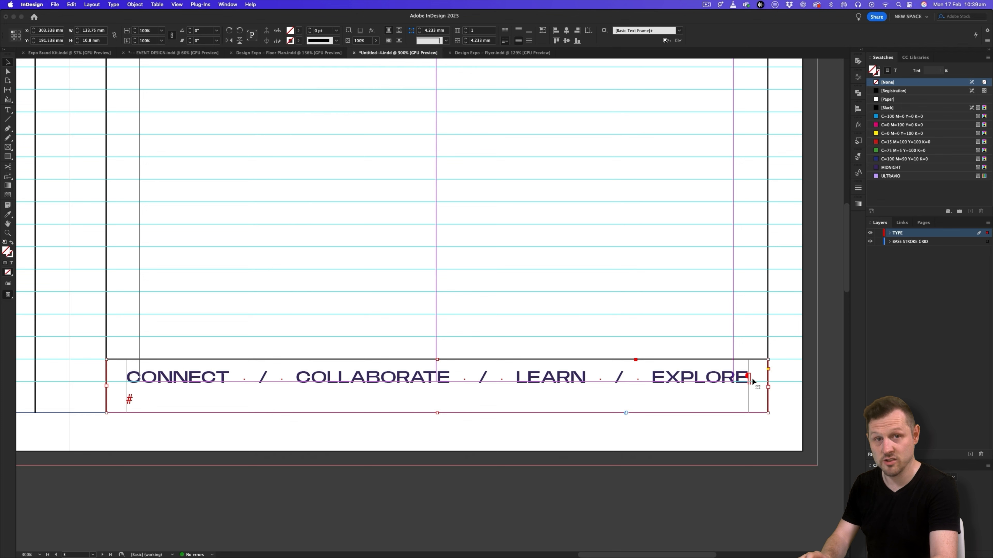
double_click(145, 398)
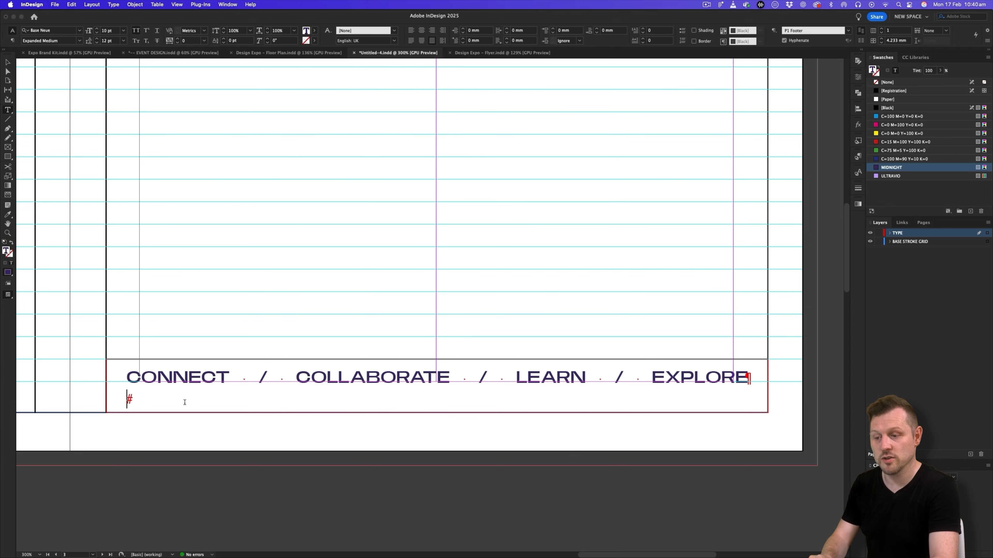
key("BackSpace")
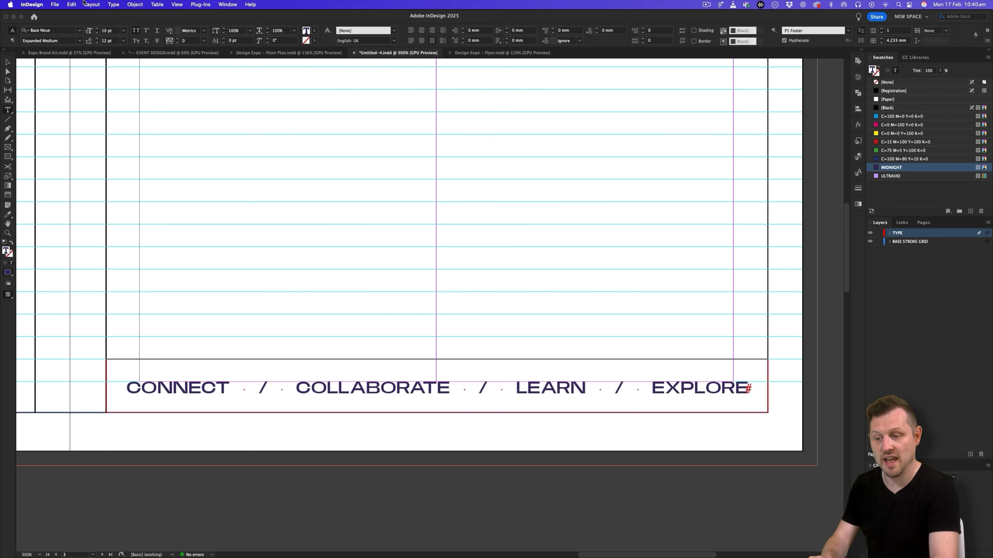
left_click(7, 63)
key("w")
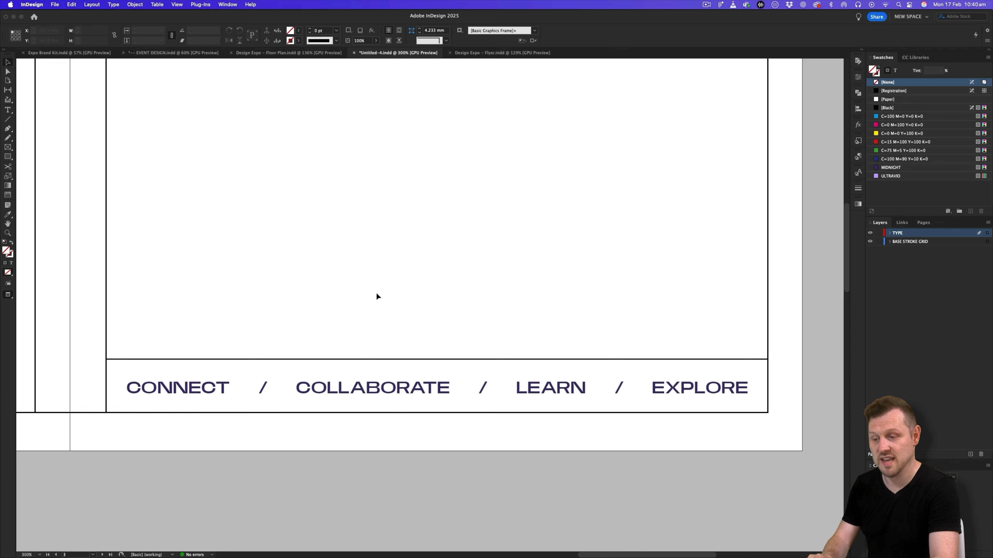
- Show the paragraph styles and set all the footer text on the third page to 8 pt
left_click(433, 255)
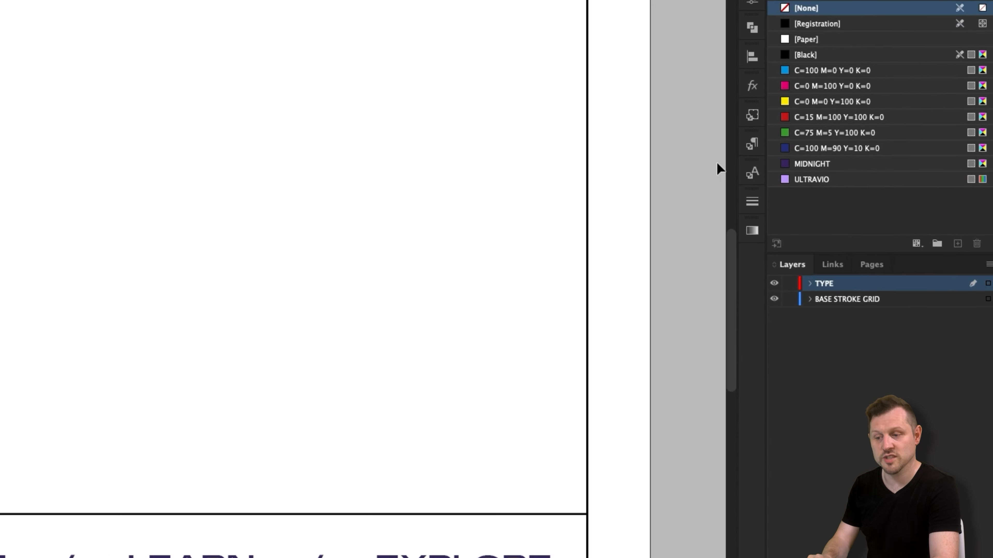
left_click(857, 156)
left_click(502, 227)
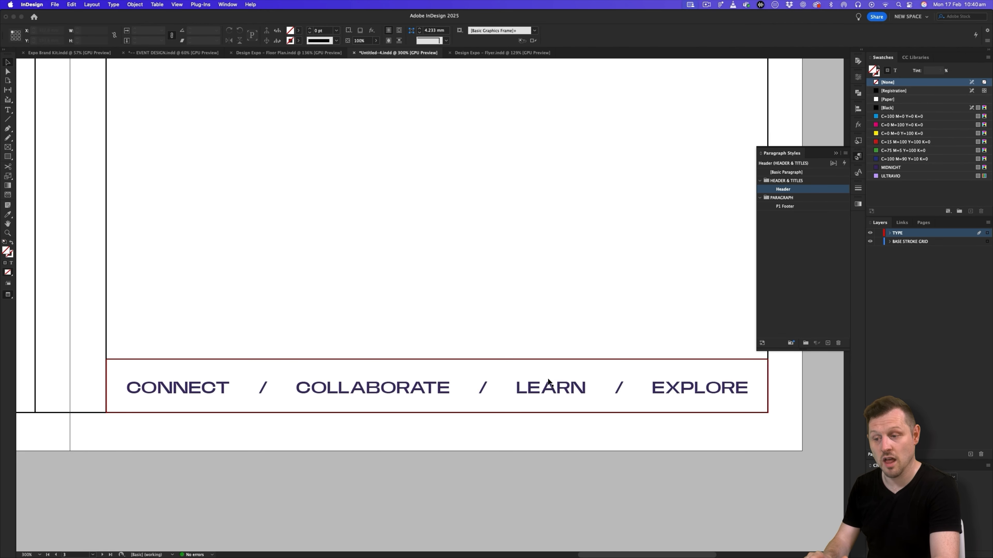
key("z")
mouse_move(518, 294)
left_mouse_down()
mouse_move(504, 295)
mouse_move(516, 306)
left_mouse_up()
key("v")
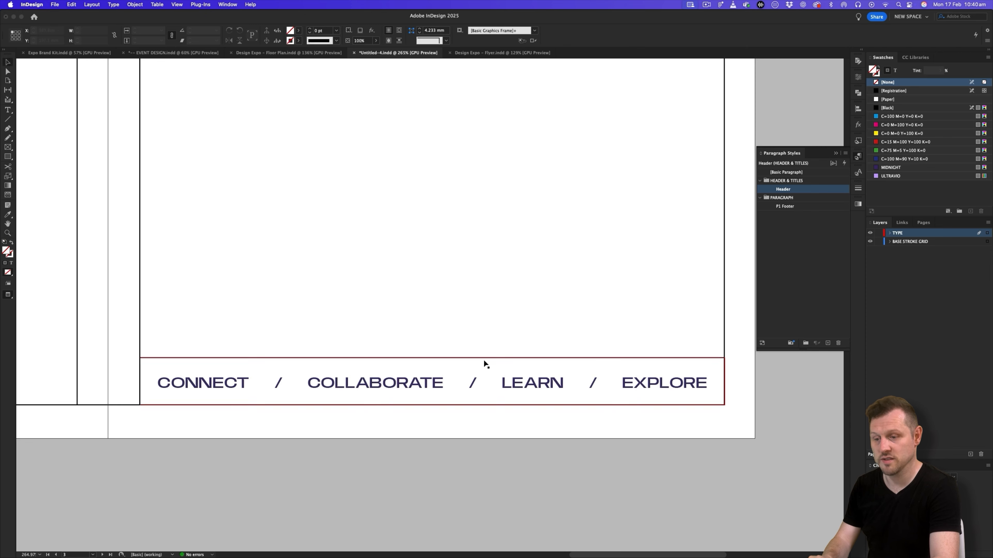
double_click(543, 381)
key("super+a")
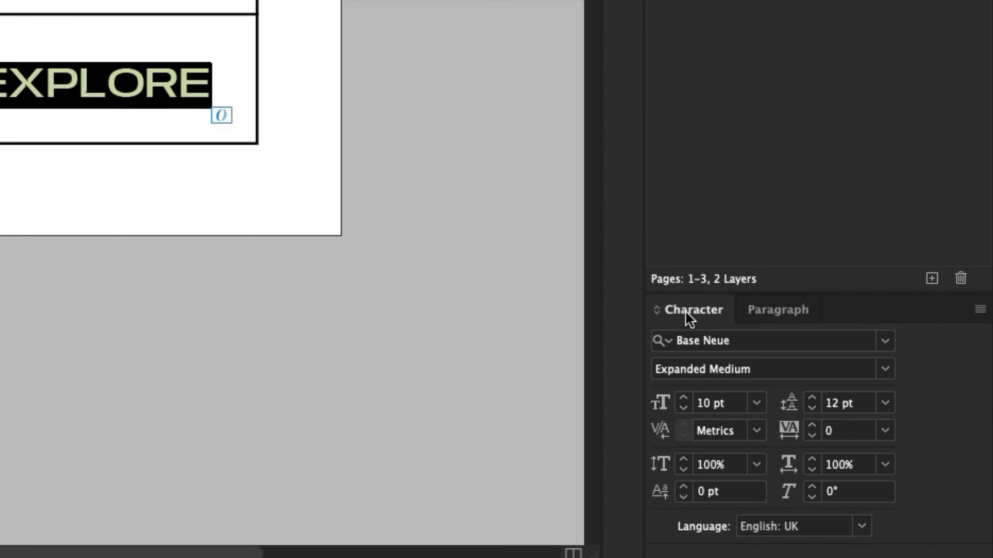
left_click(711, 403)
type("8")
key("Tab")
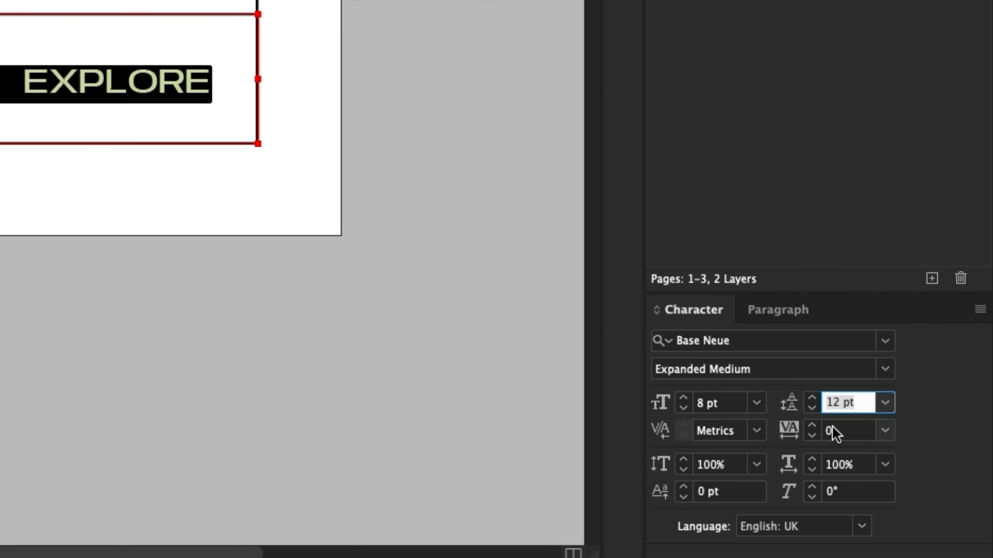
- Set the footer text's tracking to 300 and redefine the P1 Footer paragraph style to match
left_click(852, 430)
type("300")
key("Tab")
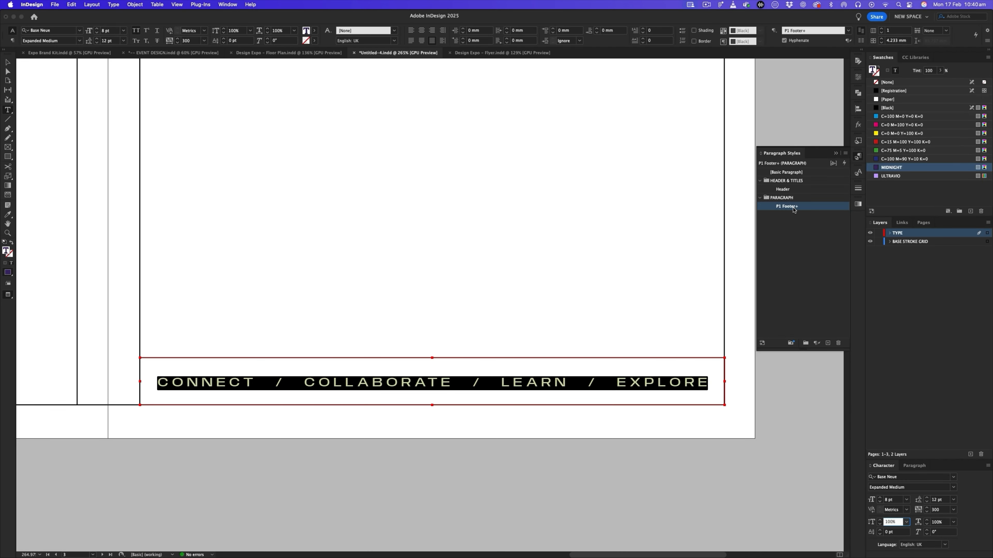
right_click(794, 210)
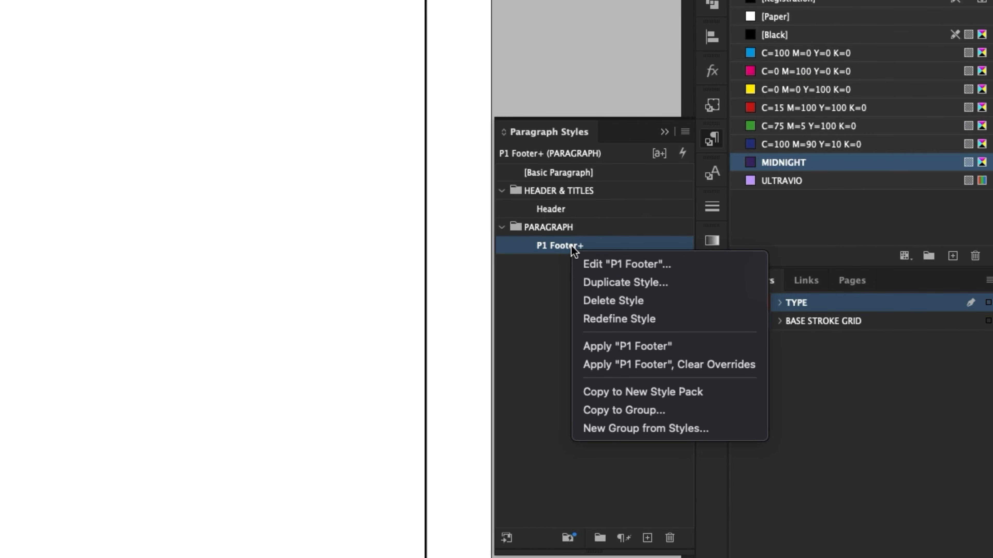
left_click(650, 319)
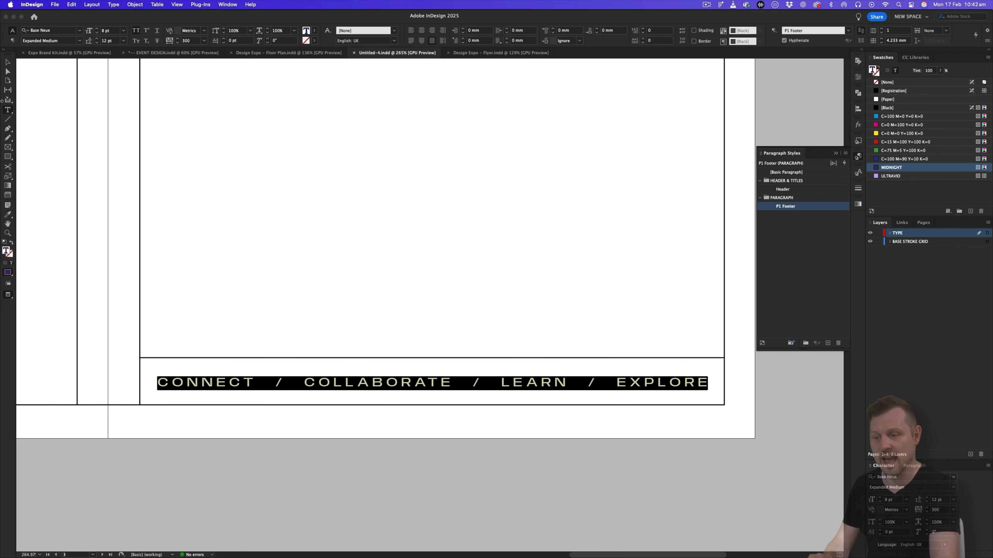
- Review the tri-fold's three pages, then examine the title layout on the speaker page of the Design Expo floor plan document
key("Escape")
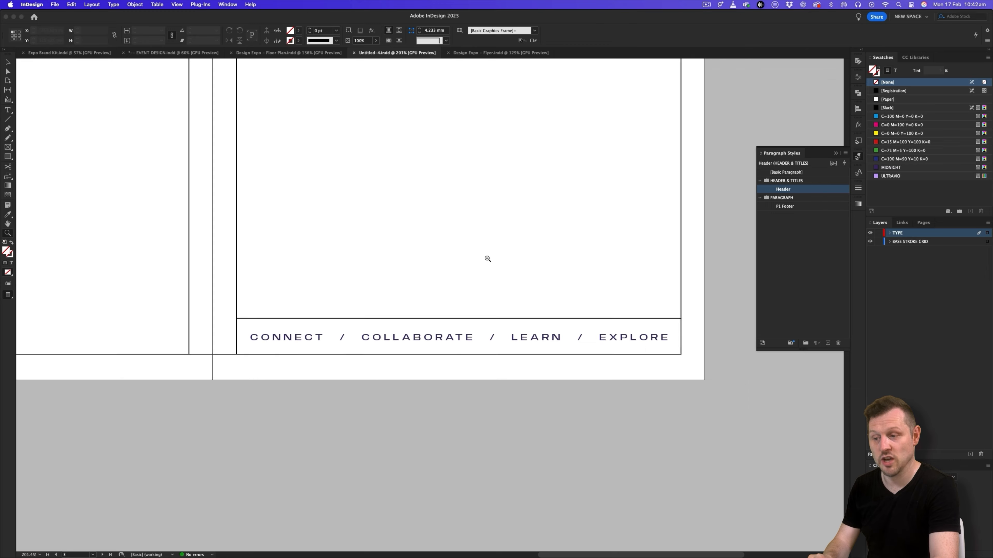
left_click(527, 200, "alt")
left_click_drag(532, 182, 588, 430)
left_click(577, 309, "alt")
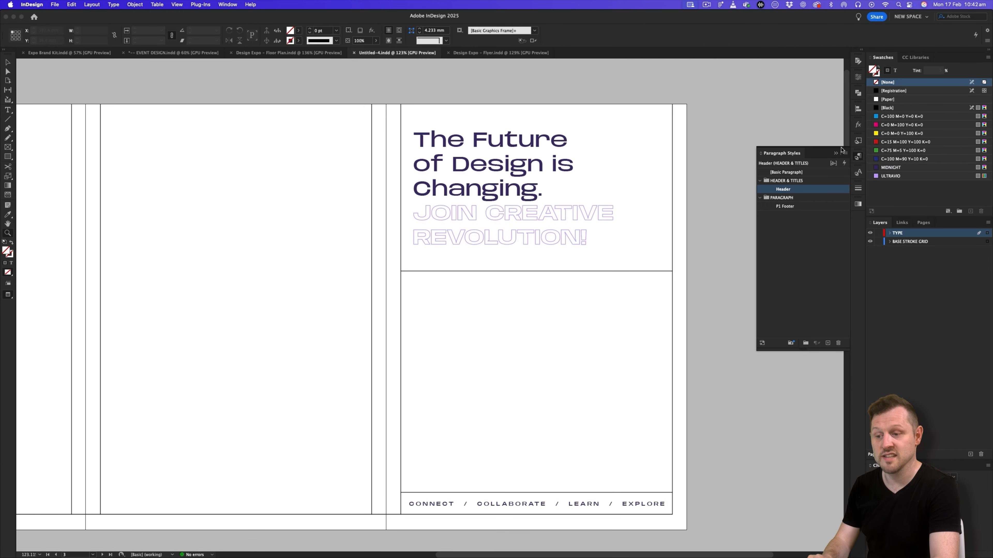
scroll(536, 277, "left", 5)
left_click_drag(530, 263, 508, 266)
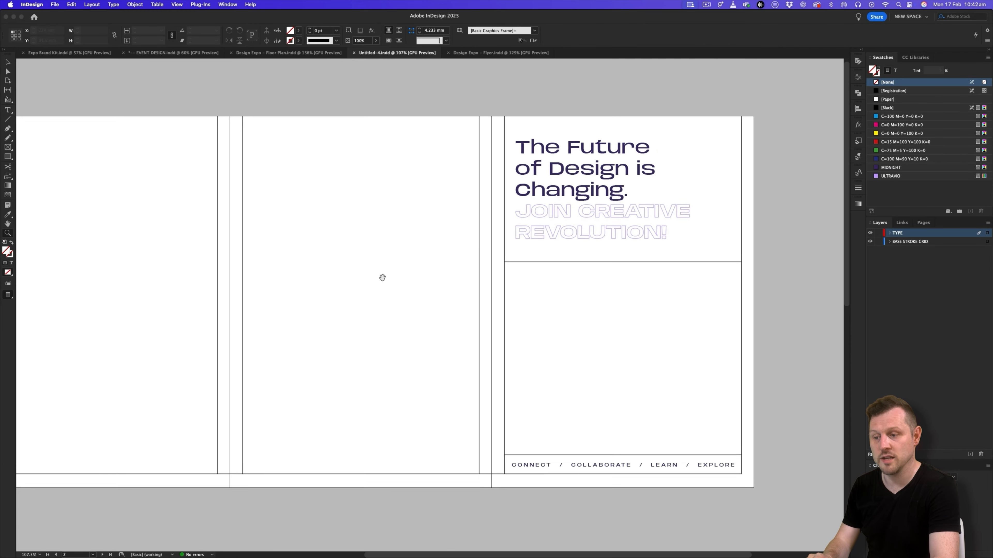
scroll(379, 276, "left", 5)
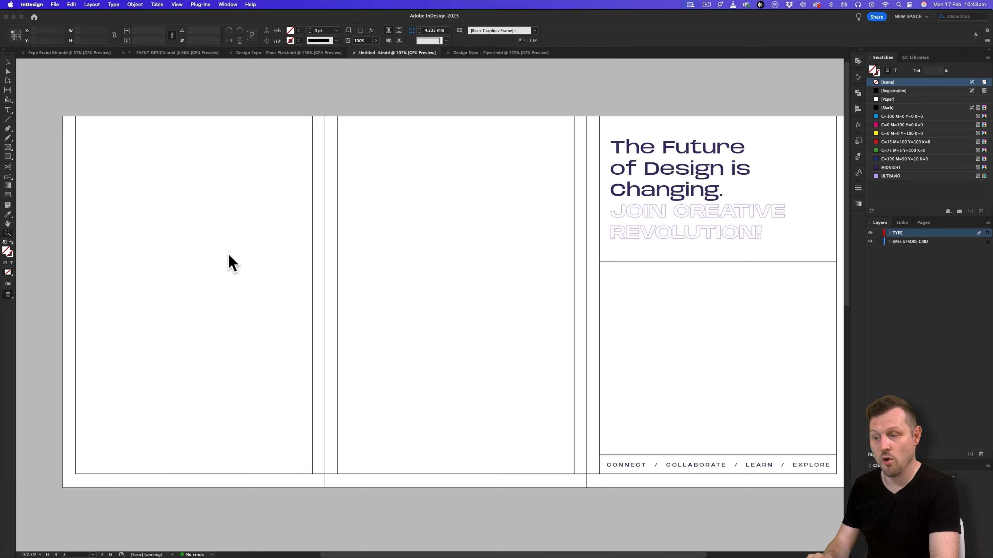
scroll(393, 263, "right", 2)
left_click(303, 52)
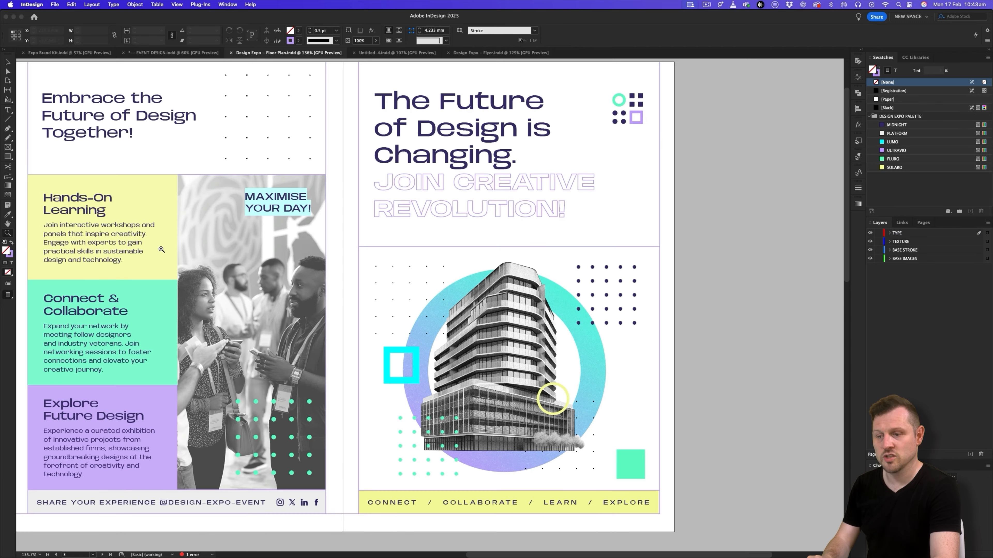
scroll(195, 264, "left", 15)
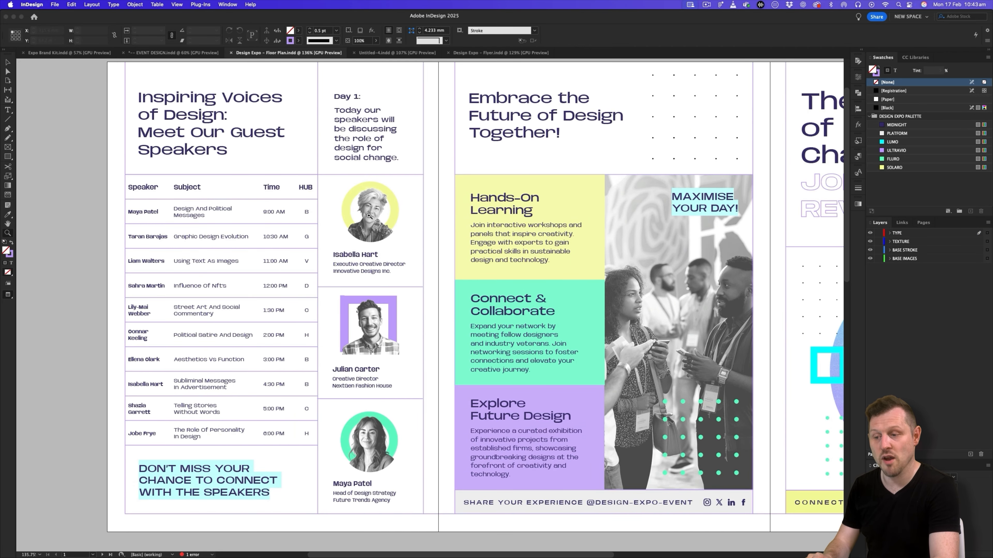
left_click_drag(373, 215, 351, 216)
scroll(411, 237, "right", 5)
left_click_drag(165, 251, 398, 250)
scroll(430, 247, "right", 2)
key("v")
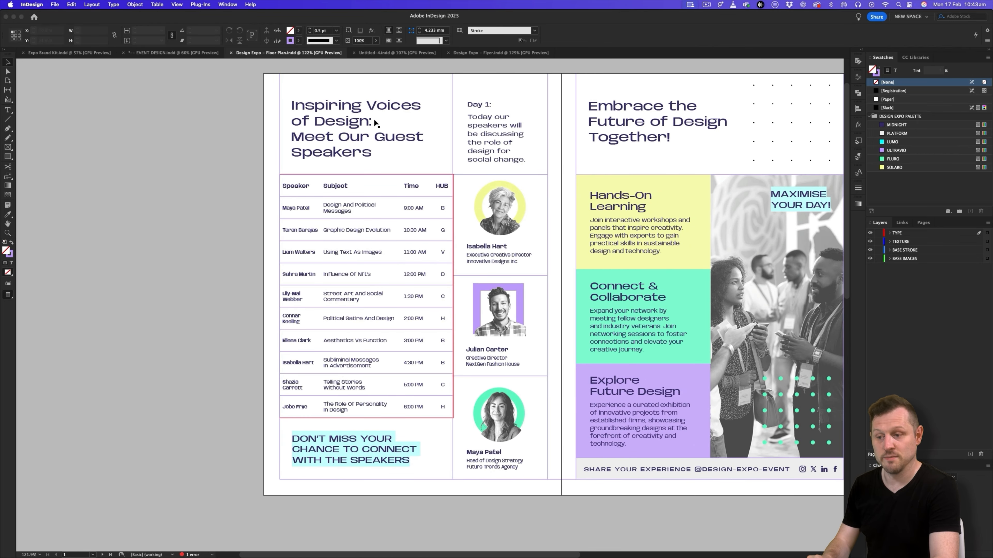
- Return to the untitled tri-fold, duplicate the third page's header text frame straight across to the first page, and nudge it right to the margin
left_click(384, 52)
key("w")
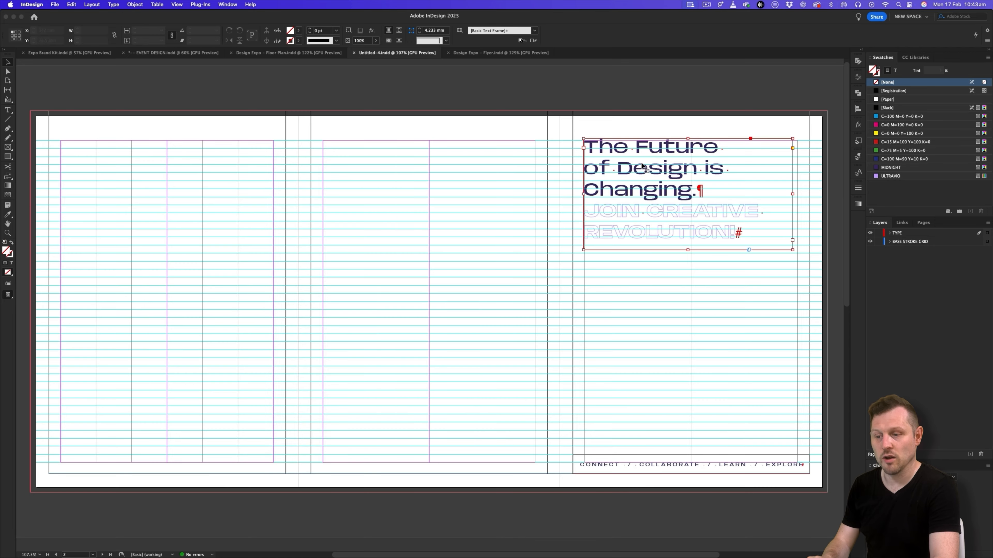
left_click(643, 166)
left_click_drag(670, 173, 353, 163)
key("Right")
key("Right")
key("Right")
key("Right")
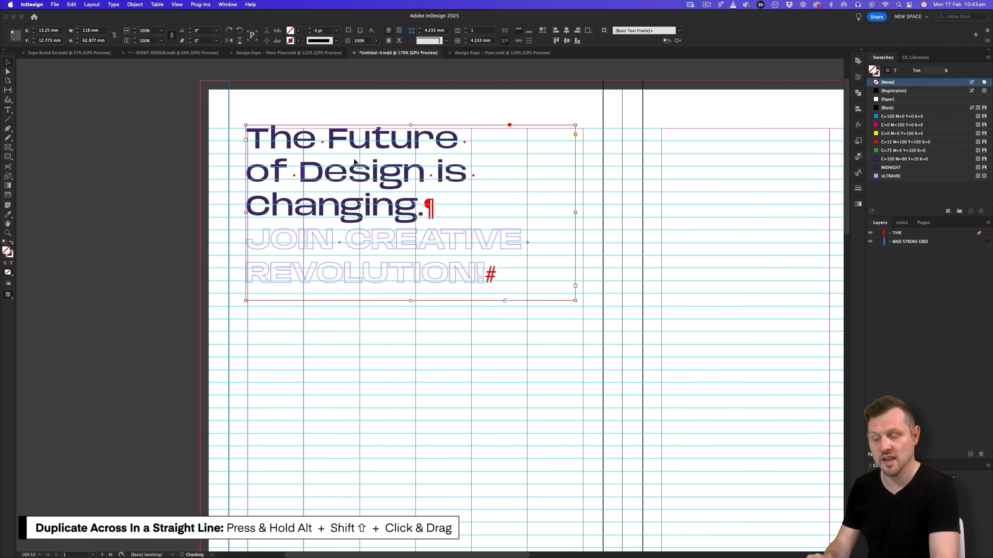
left_click(170, 154)
key("w")
left_click_drag(516, 184, 460, 208)
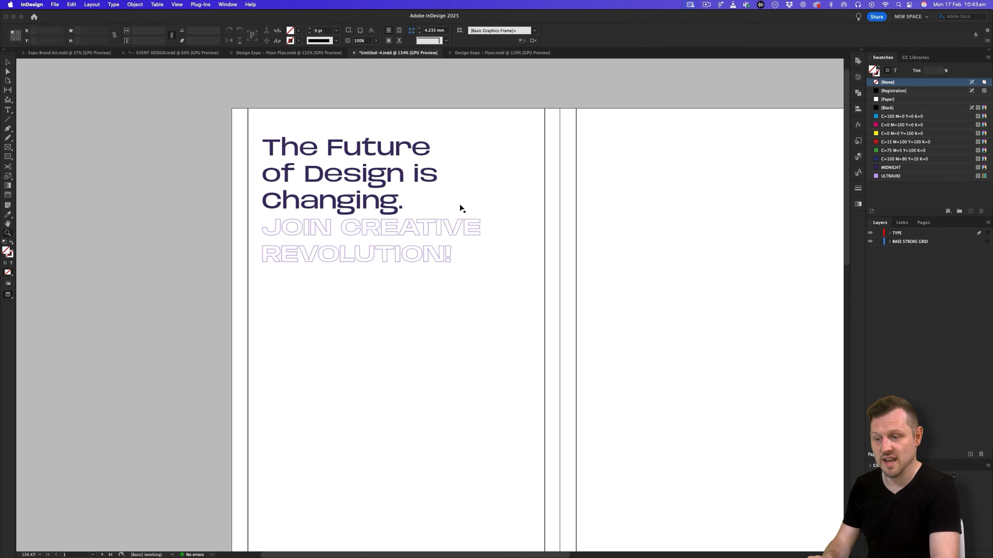
- Copy the Page 1 title "Inspiring Voices of Design: Meet Our Guest Speakers" from the pamphlet copy slide and replace the duplicated header text with it
key("super+Tab")
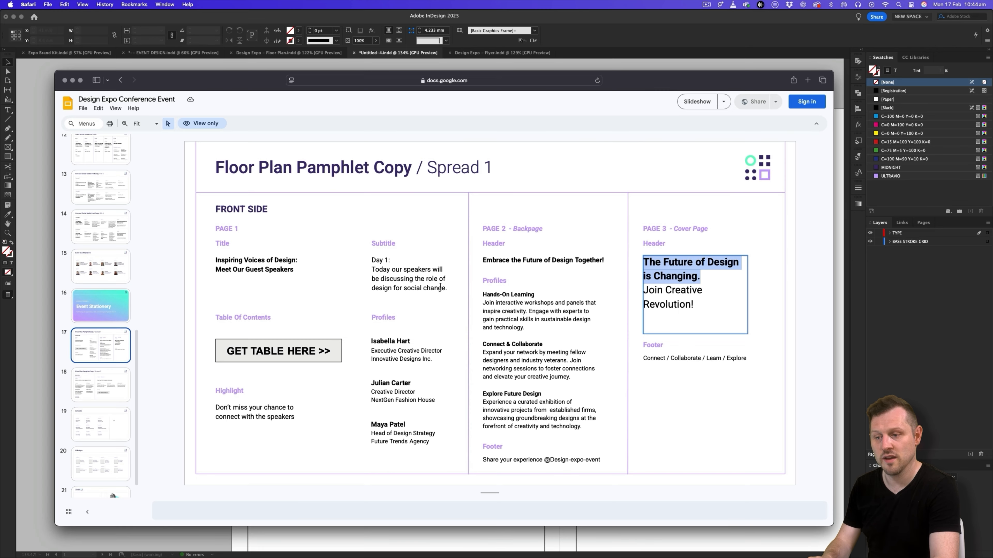
triple_click(259, 266)
key("super+c")
key("super+Tab")
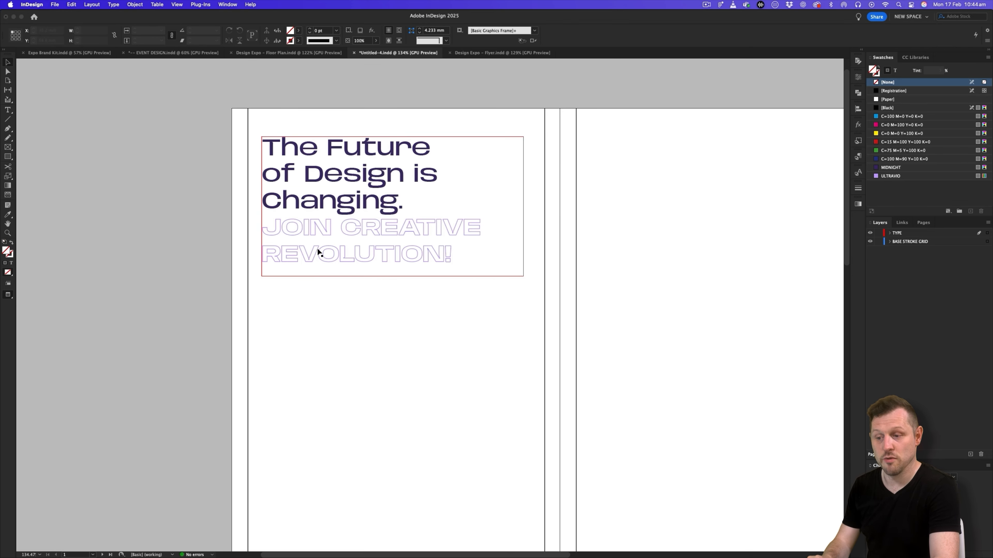
key("super+a")
key("super+v")
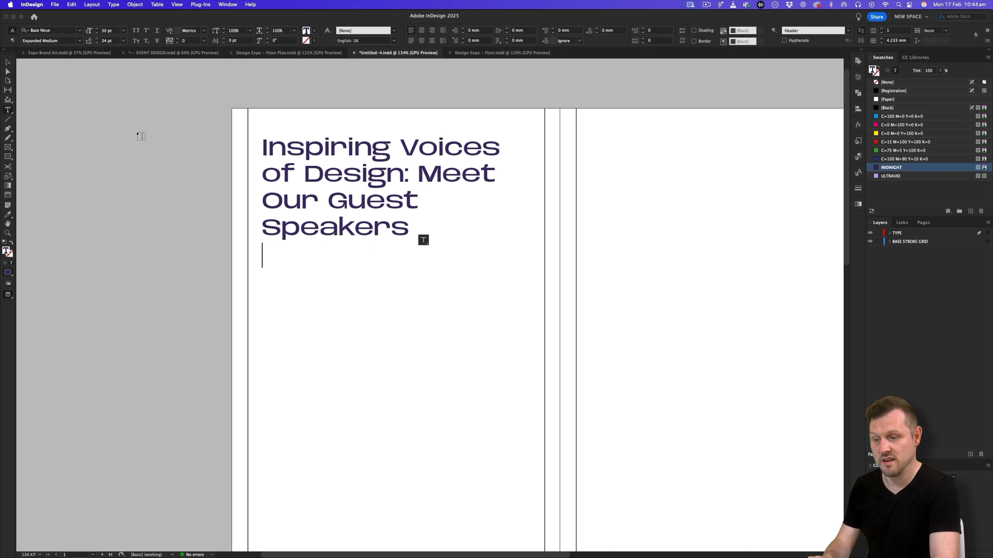
- Show the guides and hidden characters and delete the extra paragraph return after "Speakers" in the title
key("Escape")
key("w")
double_click(296, 256)
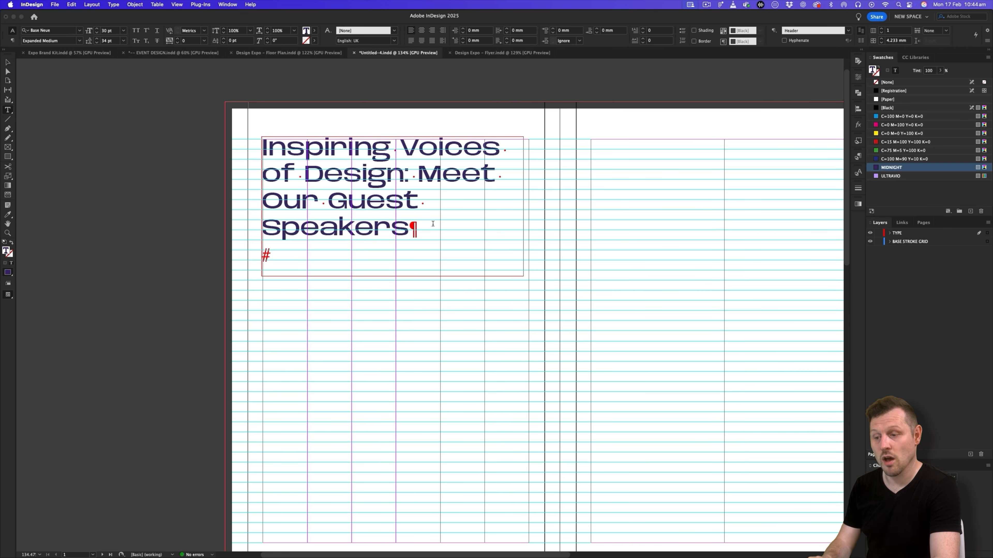
key("BackSpace")
left_click(6, 62)
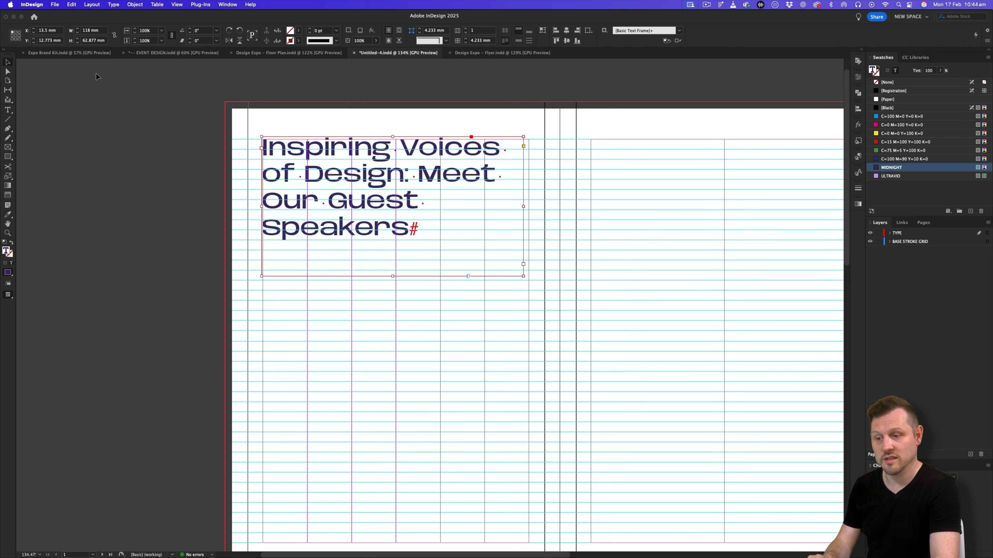
- Set the whole first-page title to 18 pt with 22 pt leading
scroll(301, 172, "right", 5)
double_click(300, 169)
key("super+a")
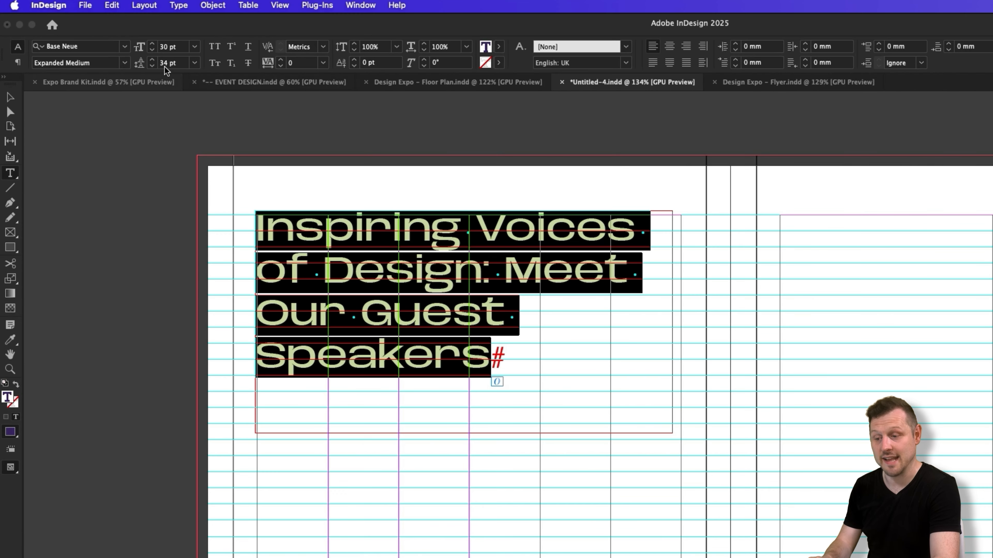
left_click(108, 31)
double_click(169, 46)
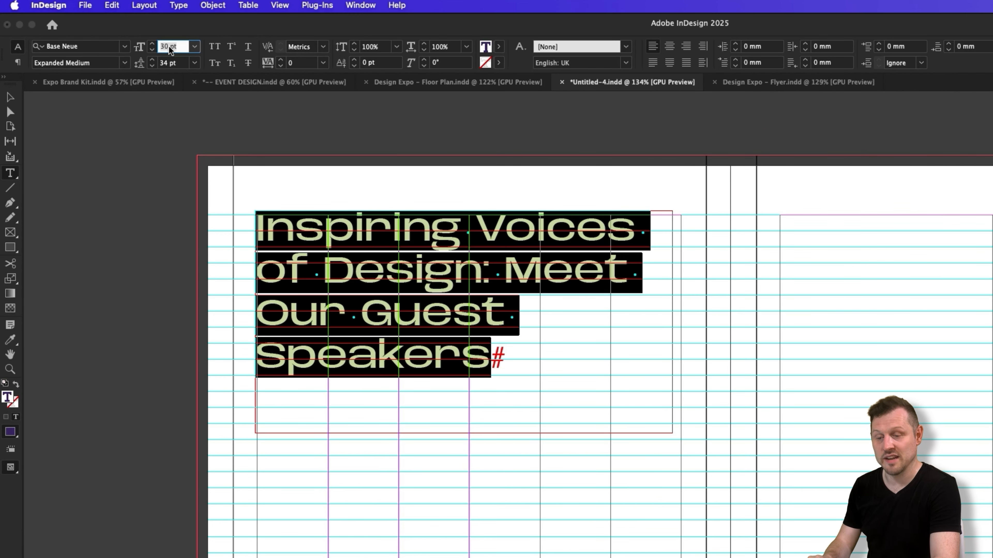
key("Tab")
type("22")
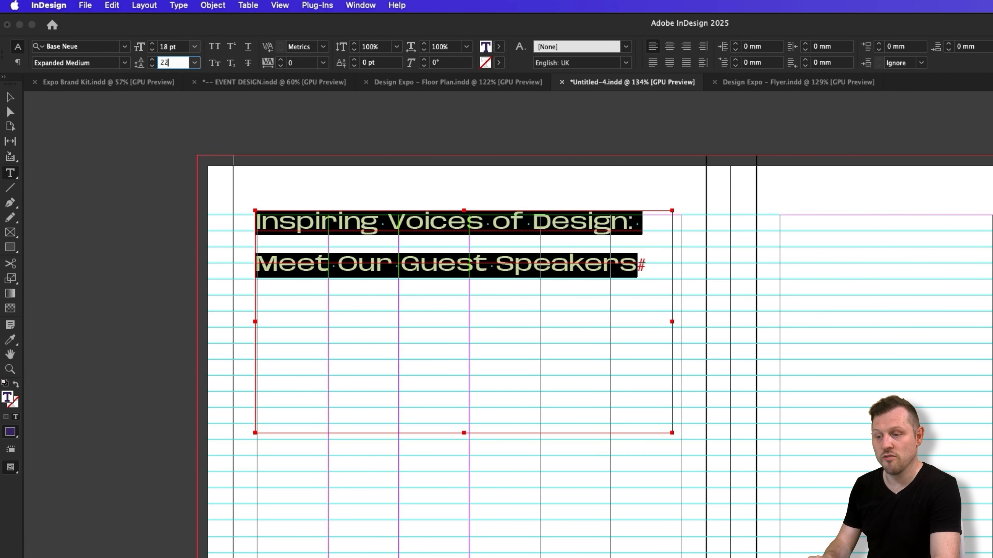
key("Tab")
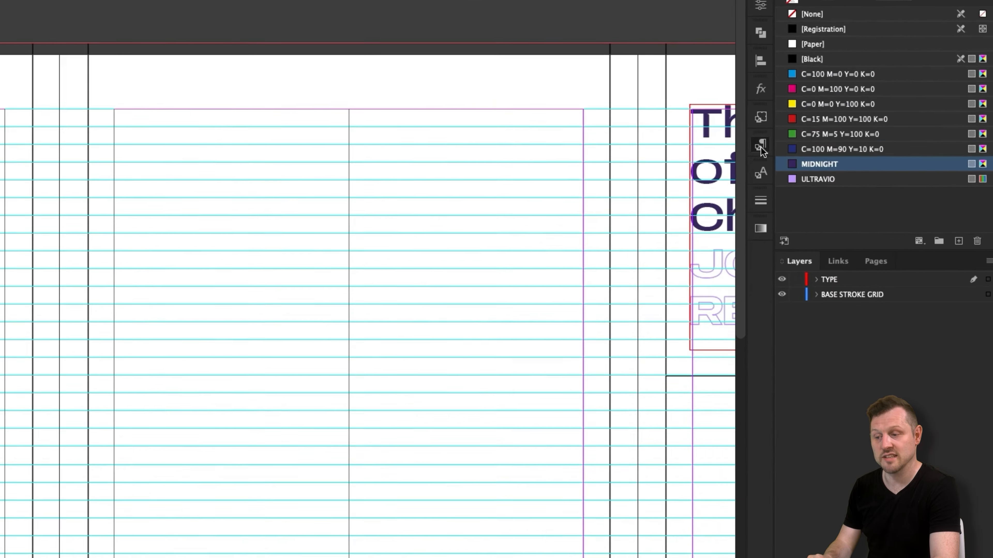
- Create a paragraph style named Title from the selected text in the HEADER & TITLES group, based on [No Paragraph Style]
left_click(761, 148)
left_click(554, 209)
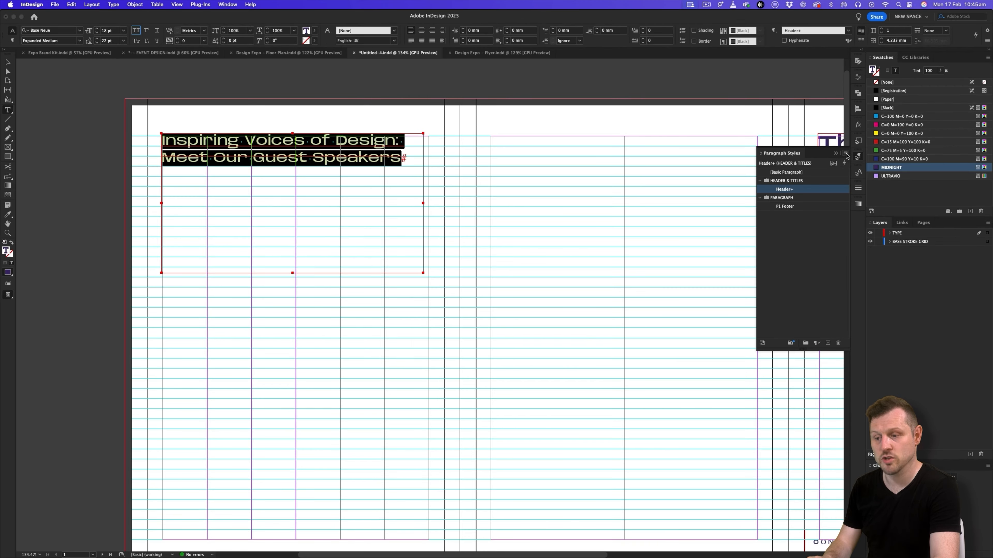
left_click(685, 131)
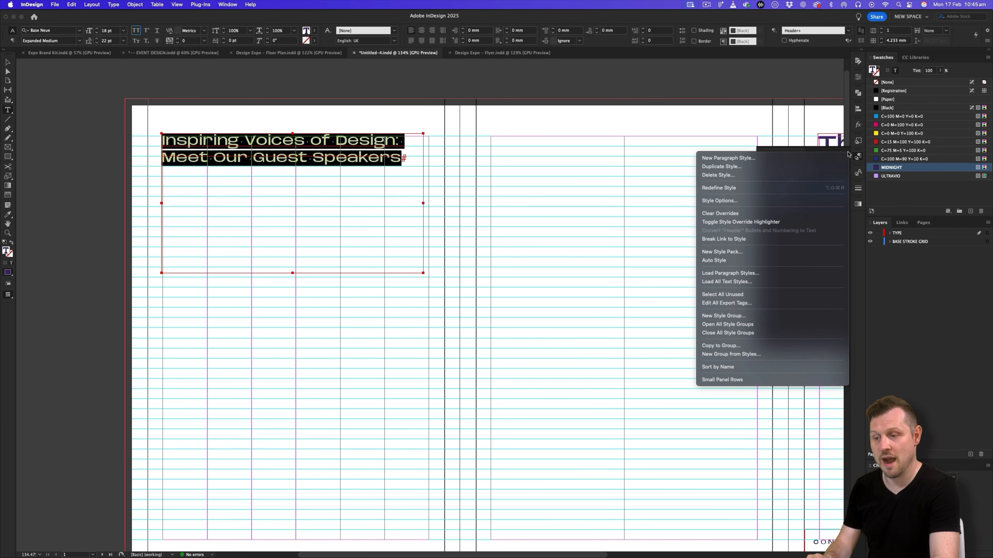
left_click(824, 158)
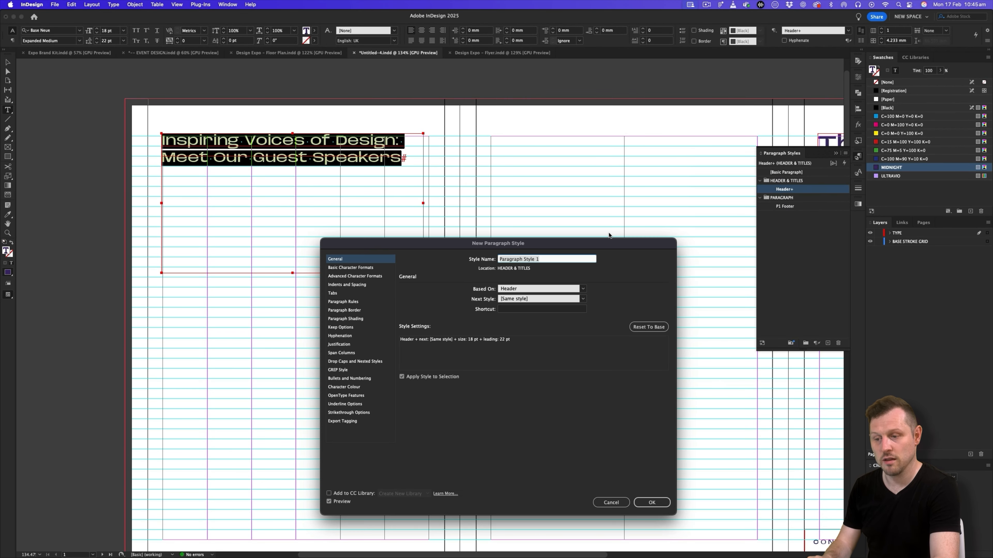
type("Title")
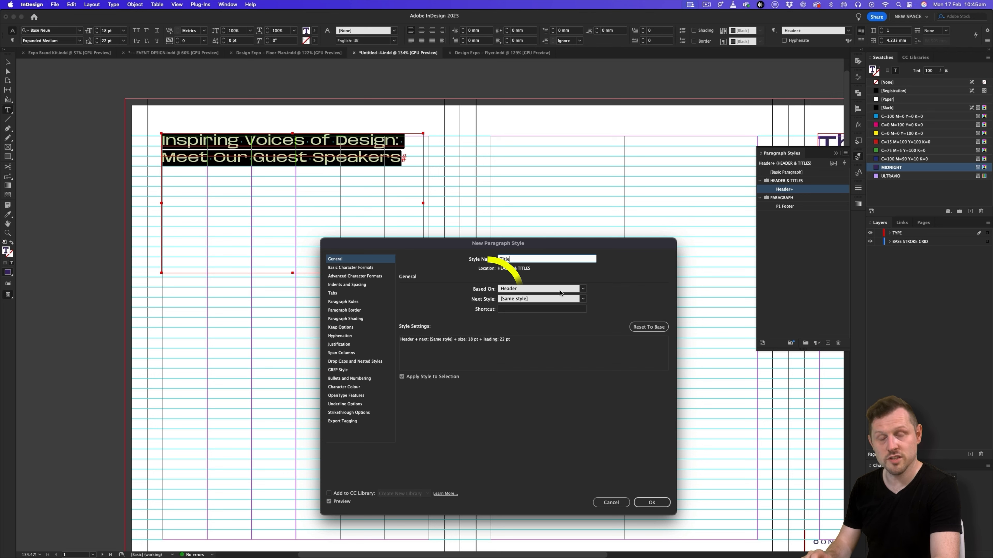
left_click(500, 290)
left_click(551, 298)
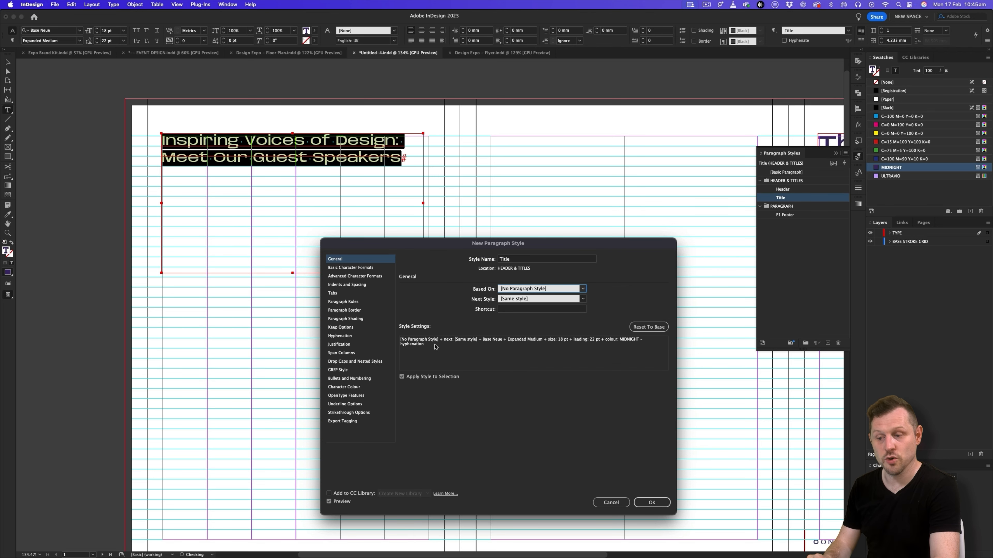
left_click_drag(408, 341, 403, 349)
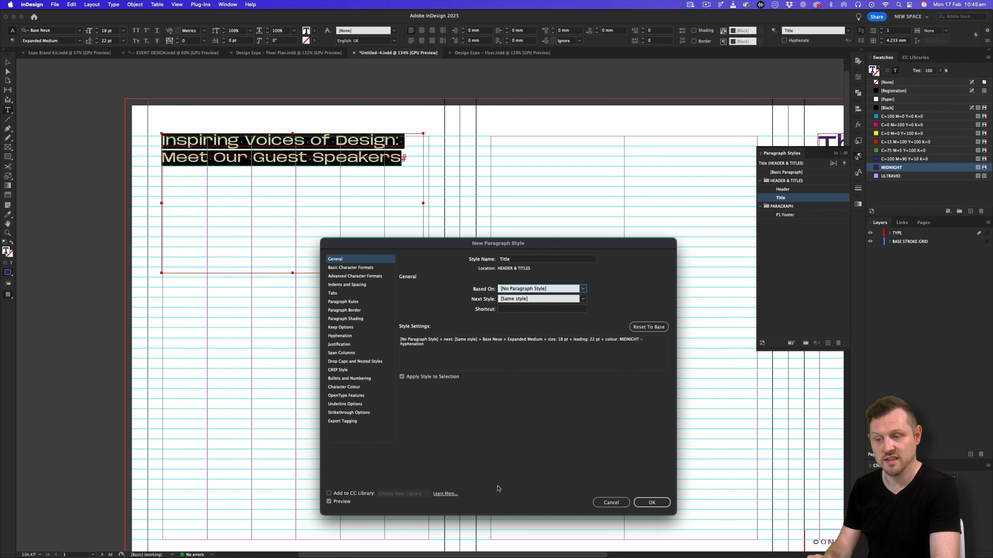
left_click(651, 503)
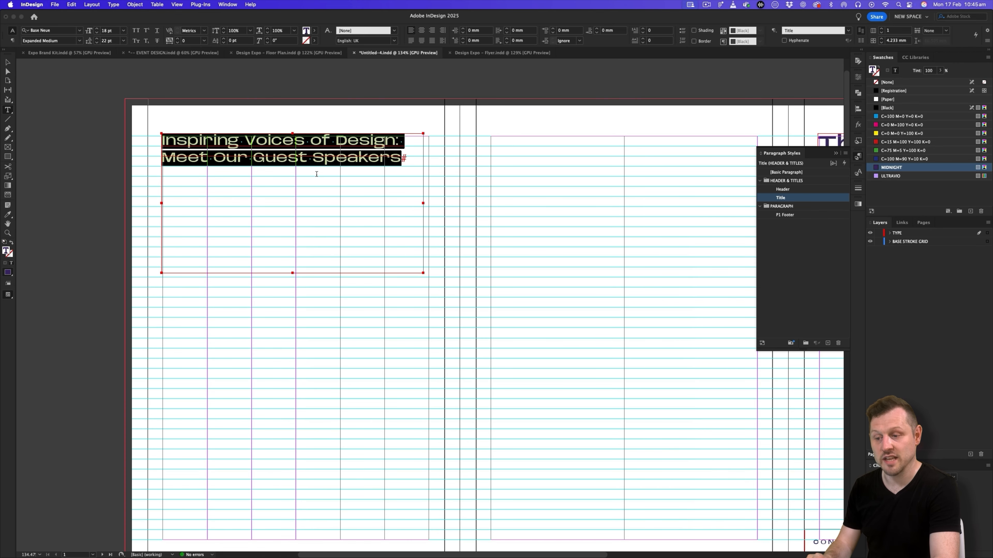
- Narrow the title frame to the first four columns, add forced line breaks after "Voices" and "Design:", and preview the page without guides
left_click(8, 62)
left_click_drag(422, 203, 340, 203)
left_click(256, 157)
key("shift+Return")
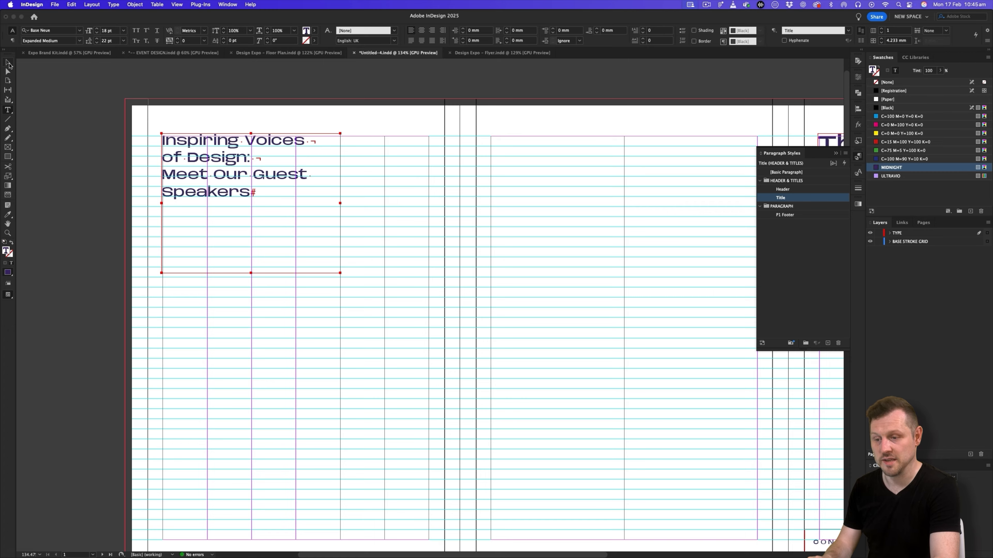
key("w")
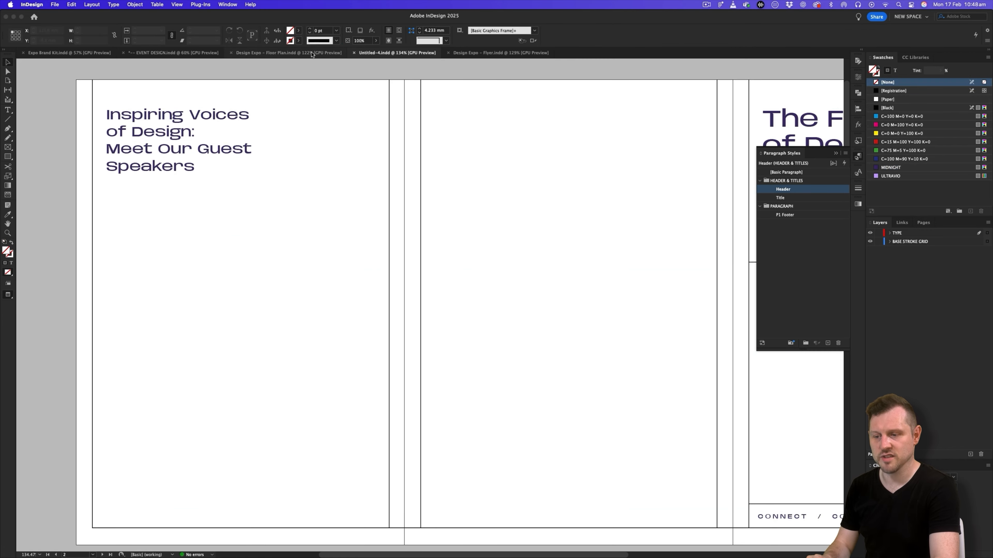
- Examine the speaker table layout in the Design Expo – Floor Plan document, with guides visible and the TEXTURE and BASE IMAGES layers temporarily hidden
left_click(312, 54)
key("z")
left_click_drag(450, 161, 392, 230)
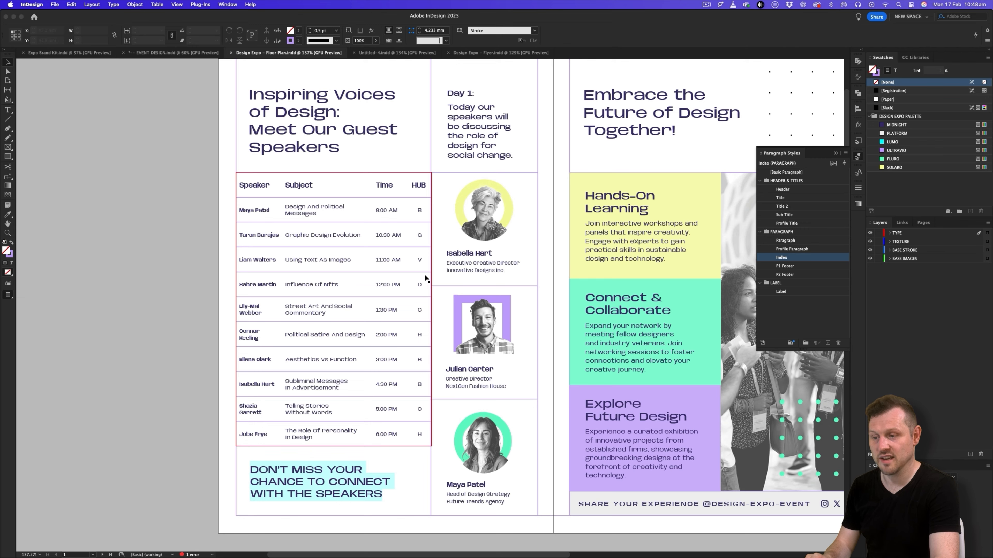
key("w")
key("w")
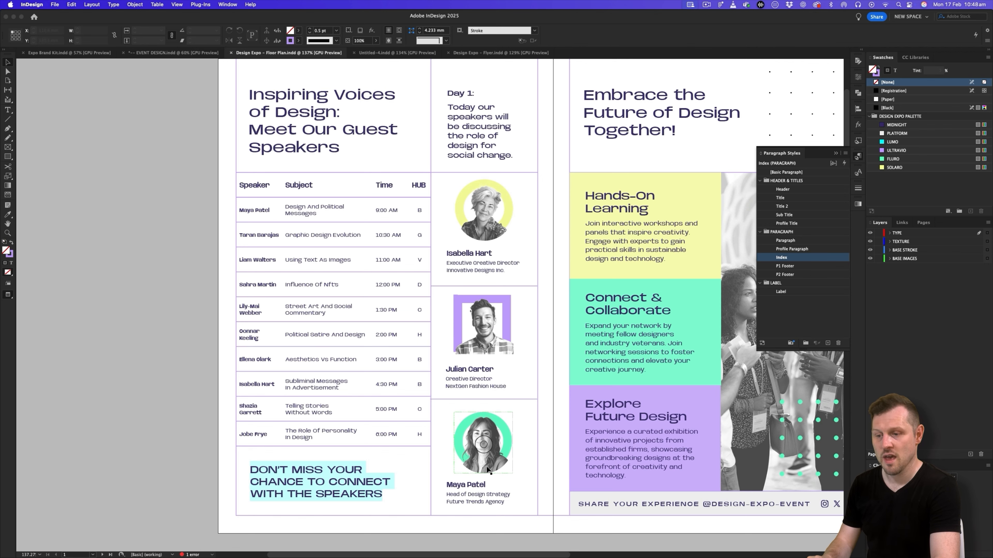
key("w")
key("z")
left_click_drag(403, 232, 419, 223)
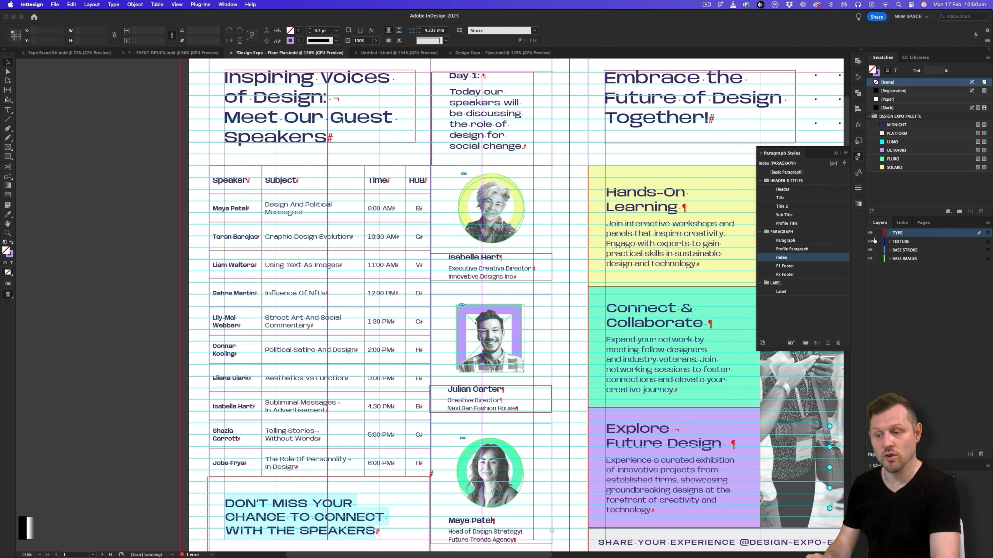
left_click(870, 242)
left_click(870, 259)
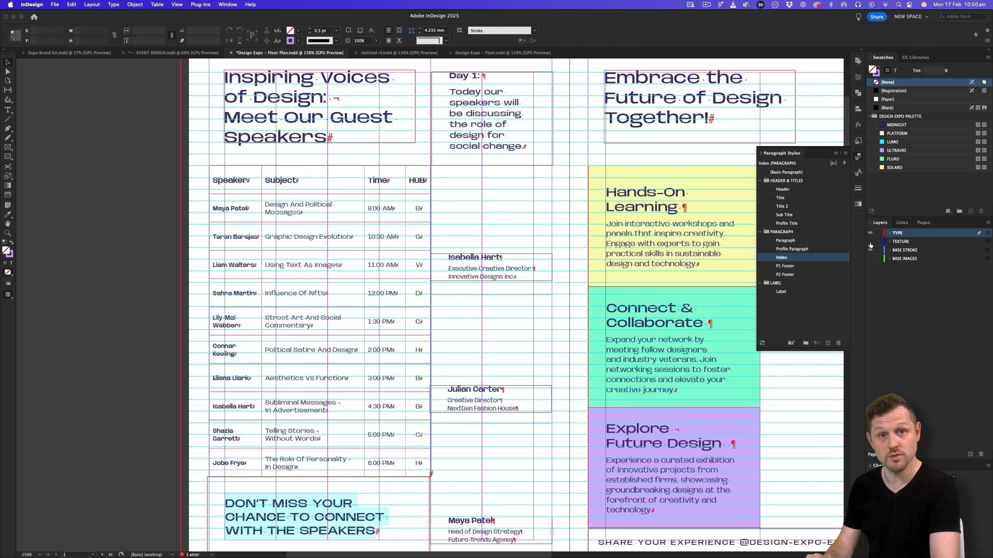
left_click_drag(871, 256, 870, 241)
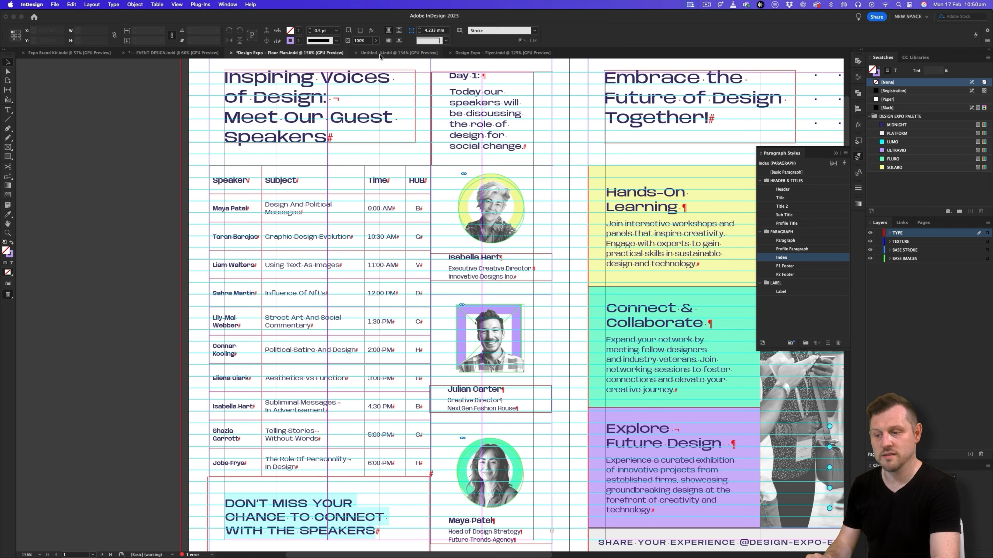
- Switch to the Untitled-4 document, show its guides and hidden characters, and bring the whole tri-fold spread into view
left_click(379, 53)
key("w")
key("z")
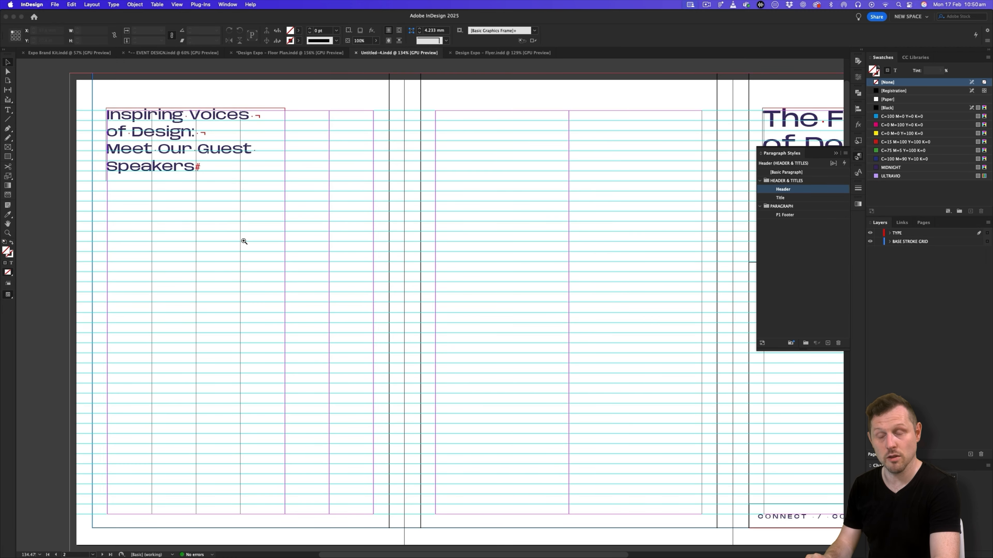
left_click(246, 234)
key("super+space")
left_click_drag(352, 225, 276, 261)
left_click_drag(476, 219, 368, 222)
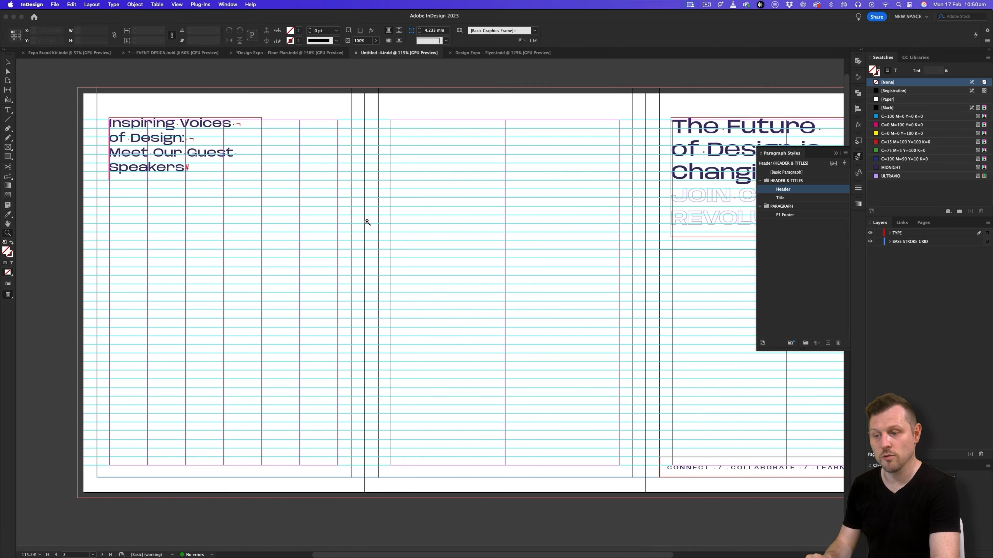
- Duplicate the cover page's left vertical base stroke straight across to the first page, along the title frame's right edge
left_click(630, 417)
key("space")
left_click_drag(705, 316, 632, 316)
scroll(617, 299, "down", 2)
left_click(589, 305)
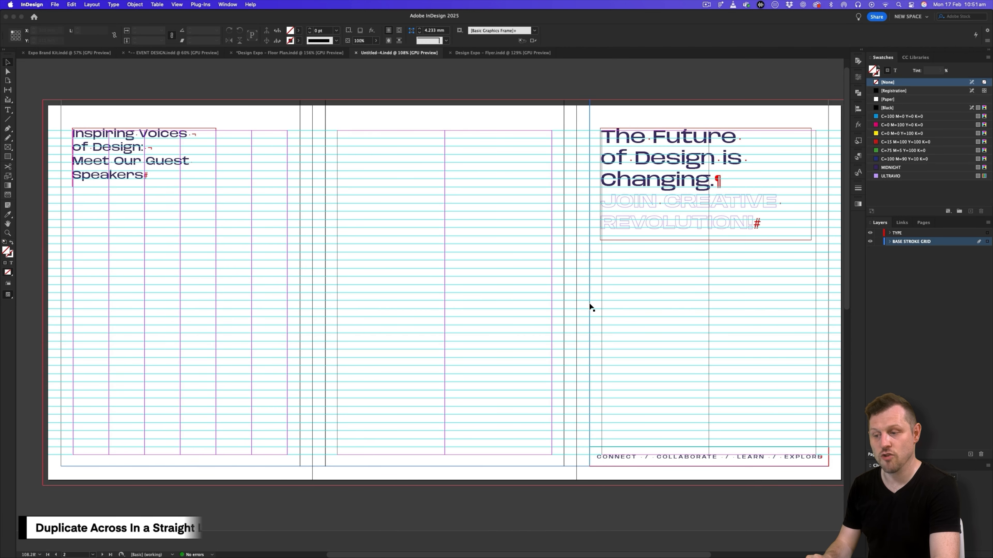
mouse_move(589, 305)
left_mouse_down()
mouse_move(216, 322)
mouse_move(268, 297)
mouse_move(352, 293)
left_mouse_up()
key("z")
key("w")
left_click_drag(246, 306, 338, 264)
key("v")
left_click(585, 217)
- Duplicate the horizontal base stroke beneath the cover header straight across onto the first page
left_click_drag(411, 226, 420, 272)
key("z")
left_click_drag(448, 237, 434, 282)
key("v")
left_click_drag(505, 262, 366, 273)
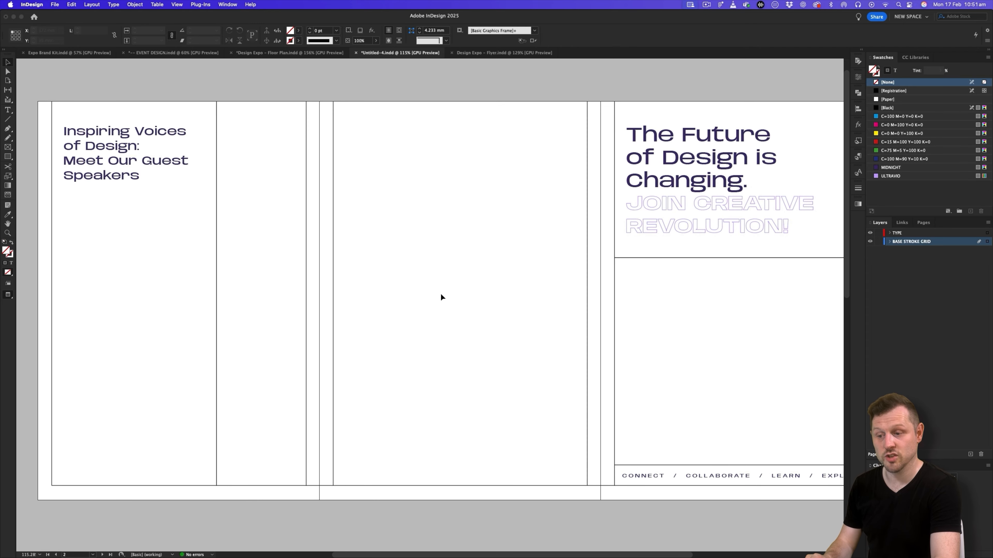
left_click(726, 258)
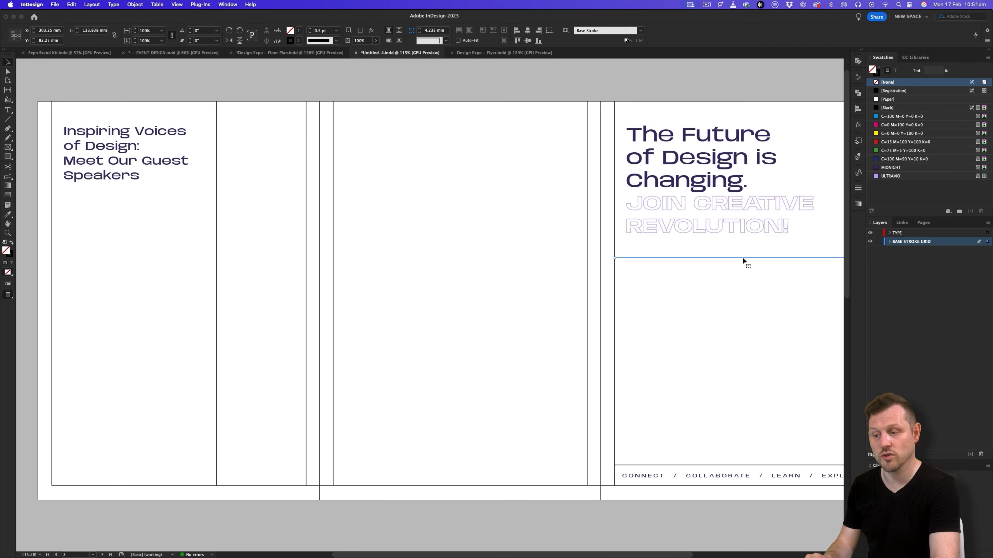
left_click_drag(744, 257, 324, 259)
- Move the first page's horizontal stroke up so it sits just below the "Meet Our Guest Speakers" title, and preview it without guides
key("w")
left_click_drag(304, 300, 394, 233)
key("w")
scroll(317, 249, "down", 4)
scroll(402, 243, "up", 2)
key("w")
left_click_drag(267, 263, 266, 250)
left_click(296, 283)
key("w")
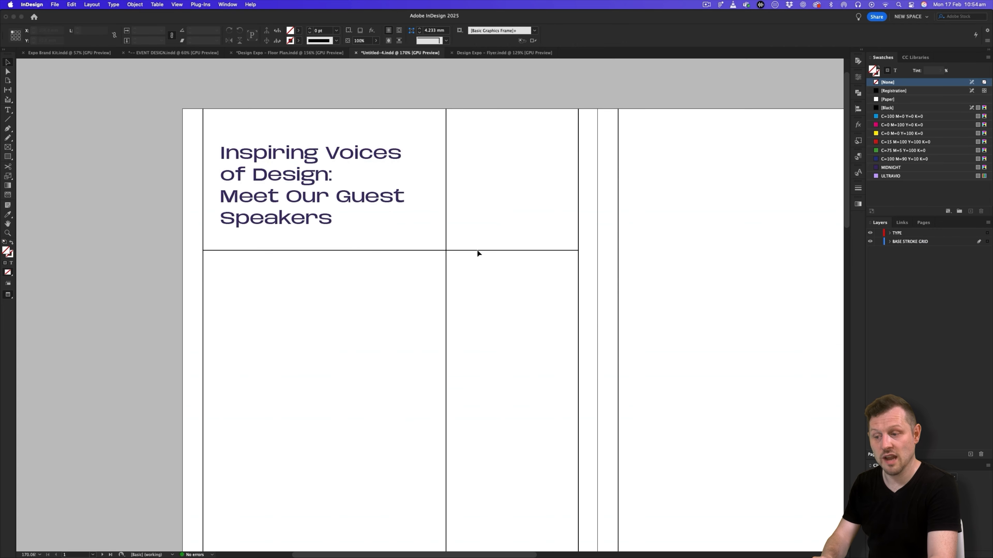
- Show the guides and set [Basic Paragraph] as the active paragraph style with nothing selected
key("z")
left_click_drag(489, 291, 474, 280)
left_click_drag(485, 298, 423, 228)
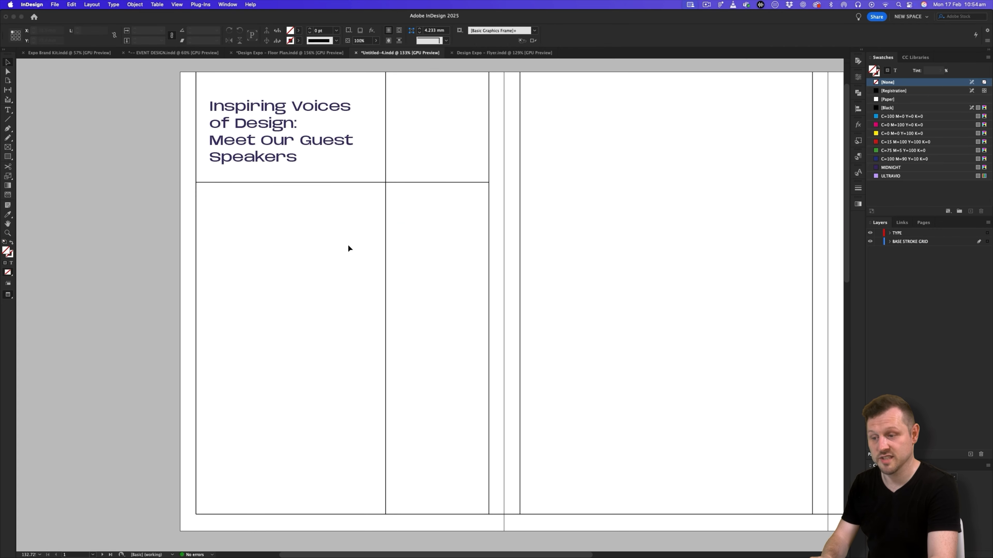
key("w")
left_click(308, 228)
left_click_drag(337, 214, 359, 219)
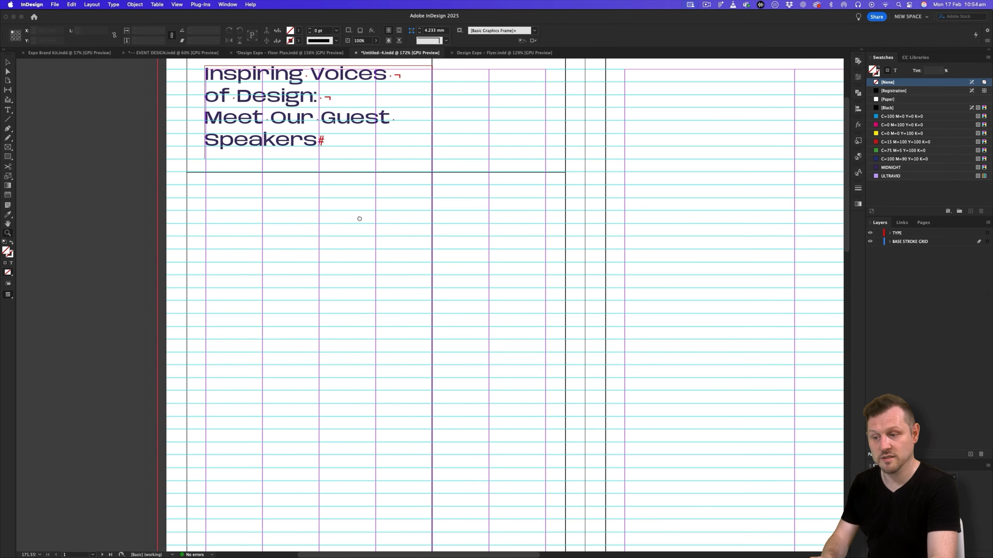
left_click(858, 158)
left_click(788, 262)
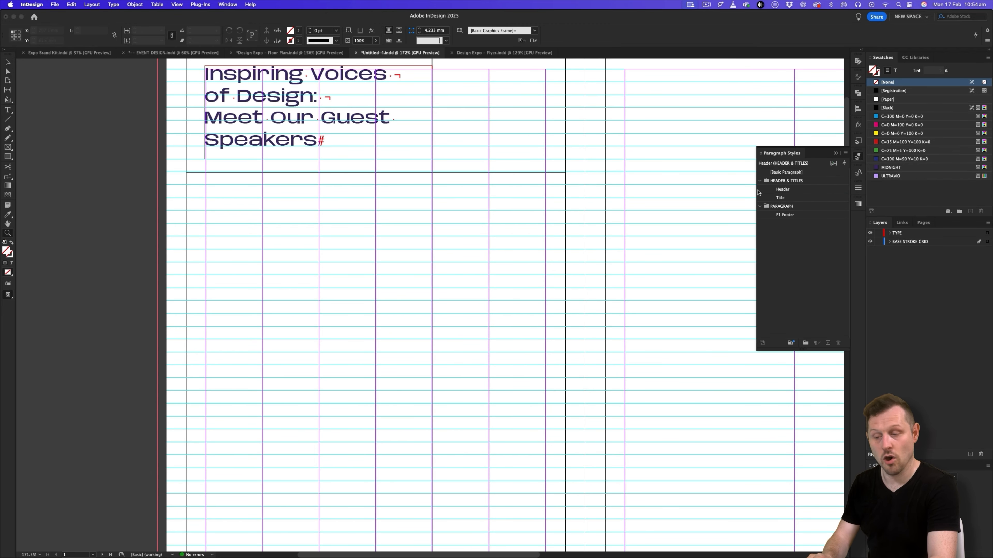
left_click(799, 171)
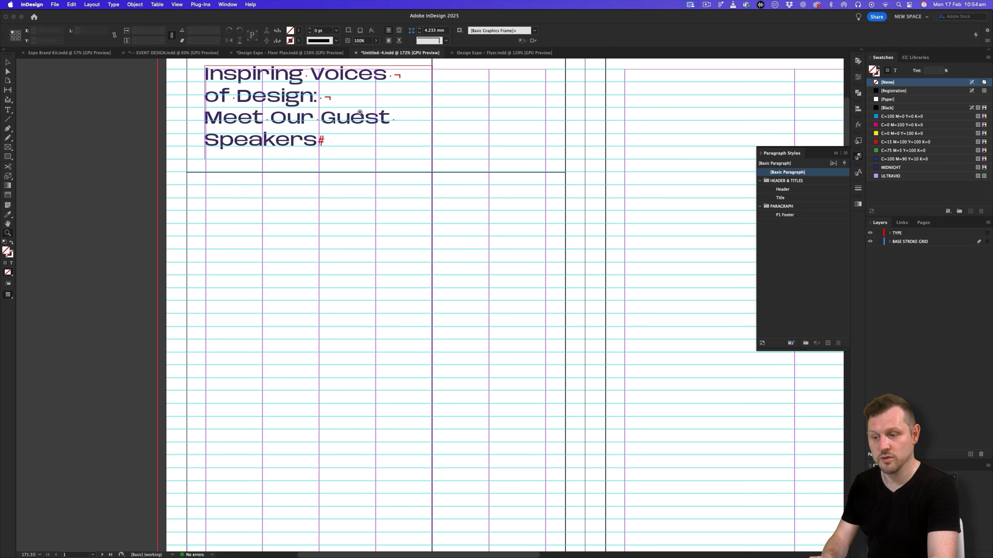
- Draw a text frame about 86.4 × 151.7 mm on the TYPE layer, filling the grid cell below the first-page title
left_click(8, 111)
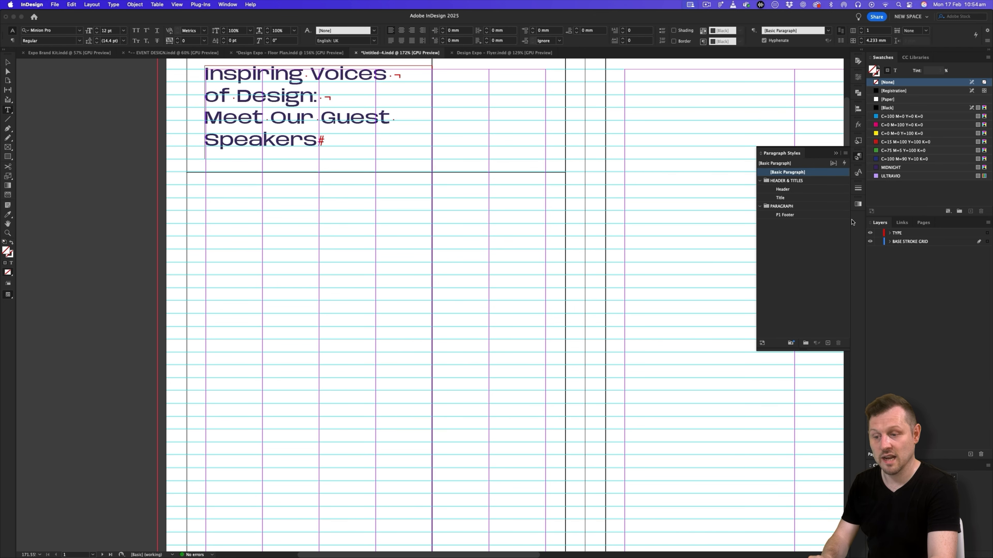
left_click(903, 234)
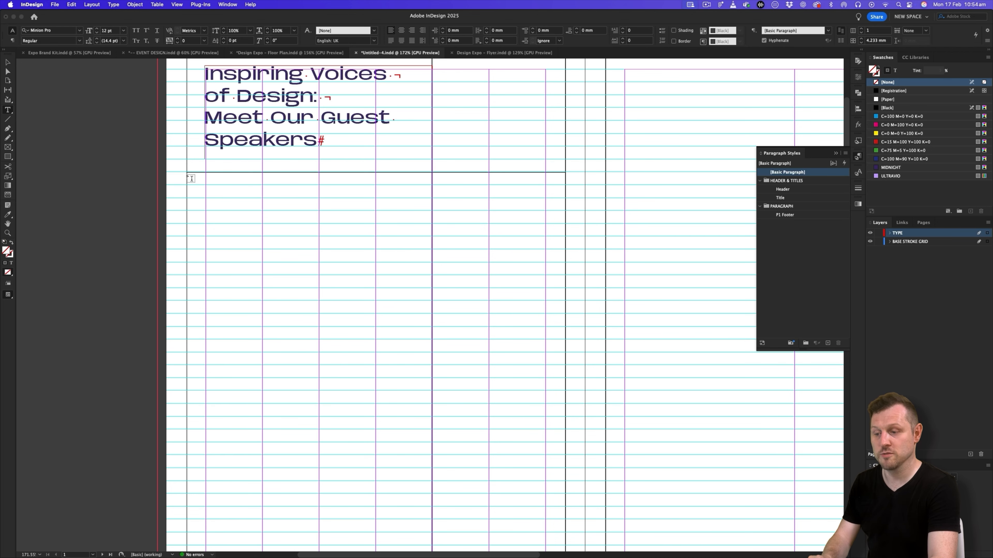
left_click_drag(192, 176, 431, 536)
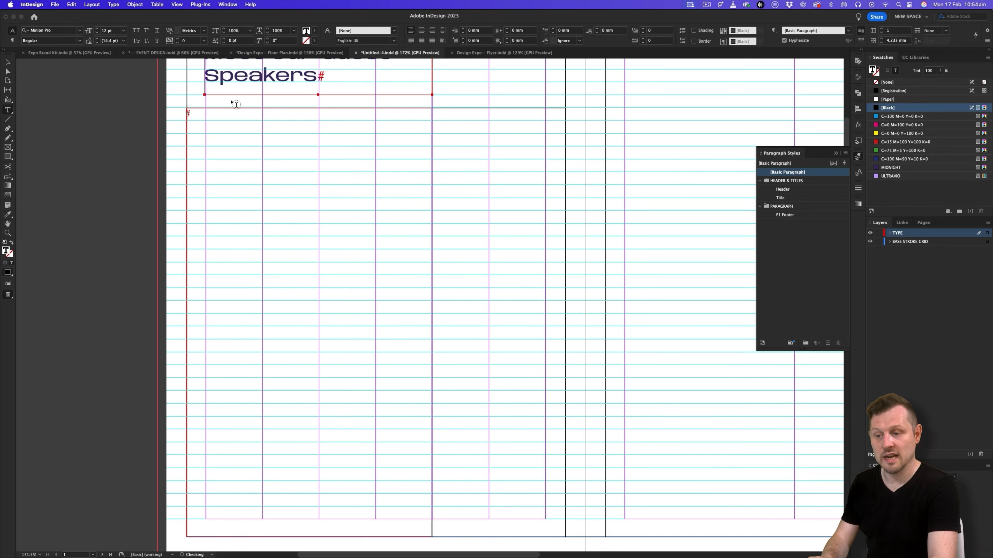
- Insert a table with 11 body rows and 4 columns into the new frame, and preview the page with the frame selected
left_click(156, 4)
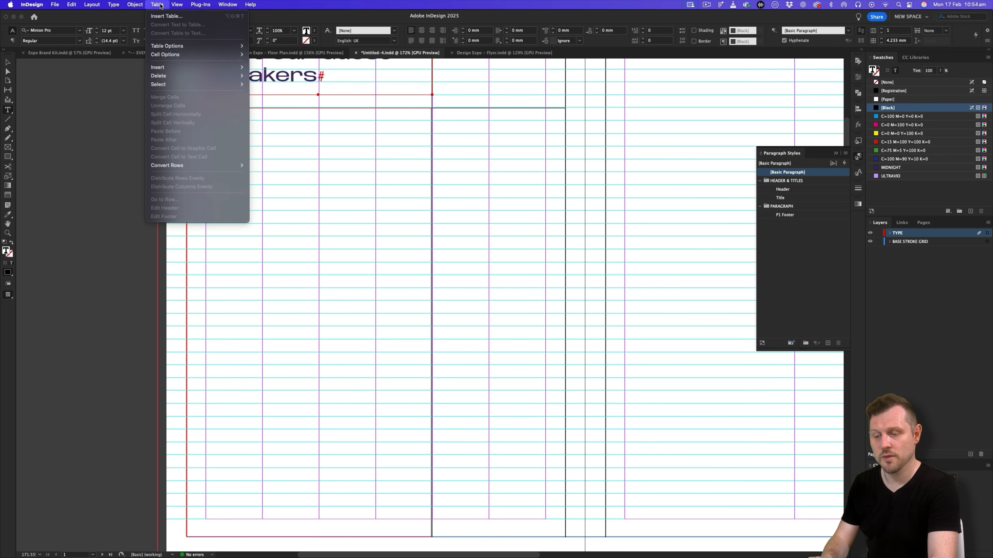
left_click(168, 16)
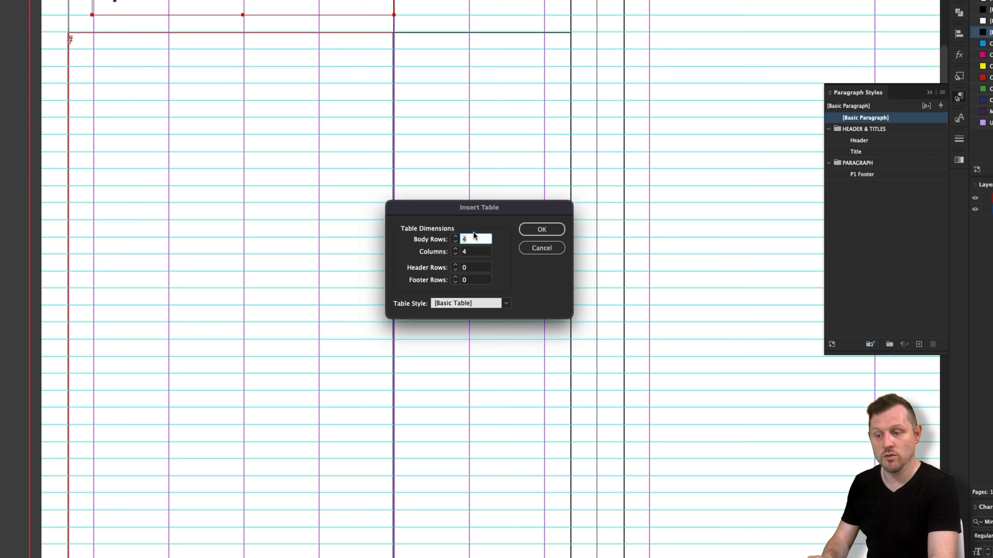
type("11")
key("Tab")
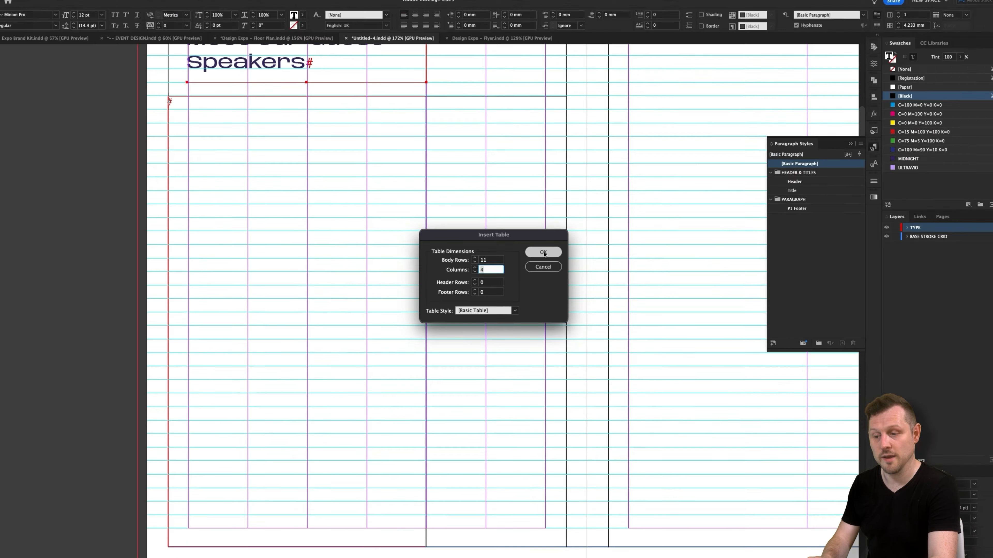
left_click(540, 233)
left_click(8, 63)
key("super+shift+a")
key("z")
left_click_drag(294, 124, 384, 230)
key("w")
key("v")
left_click(387, 259)
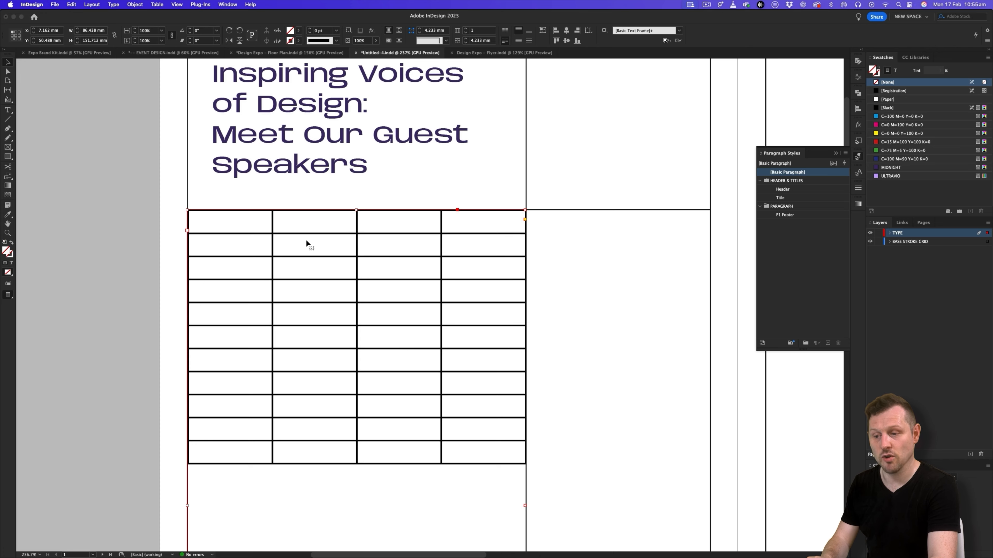
- Open the spreadsheet linked from the pamphlet copy slide in Safari and copy the Speaker Line Up range B6:E16
key("super+Tab")
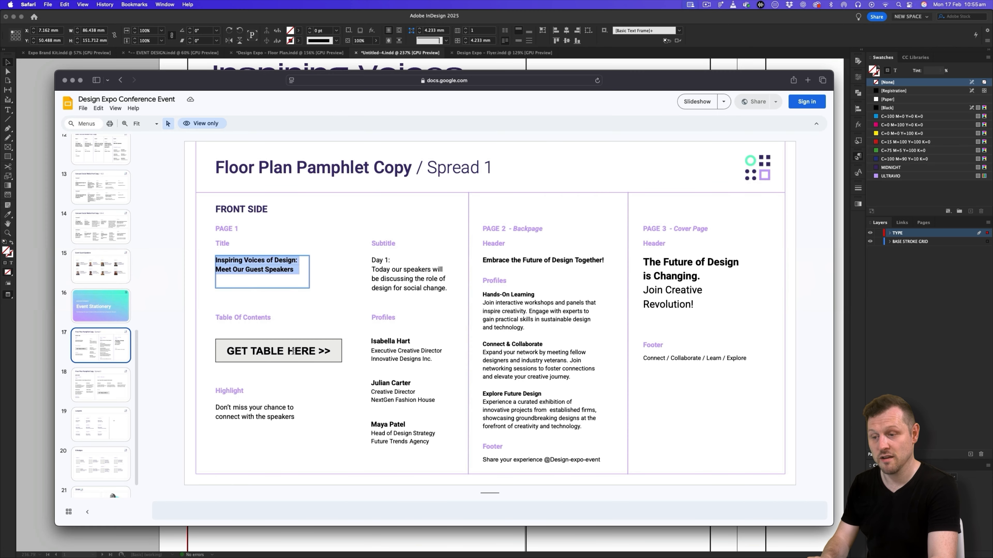
left_click(306, 353)
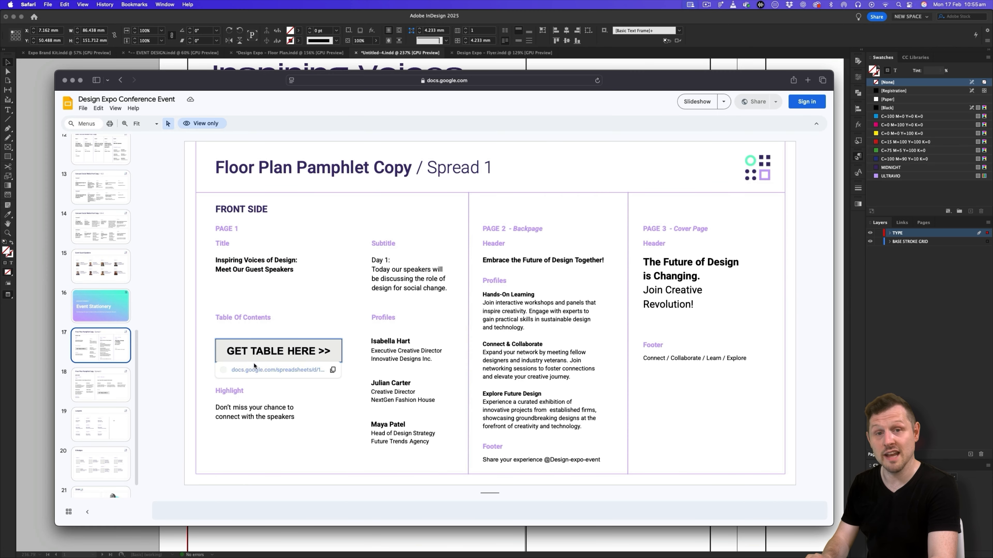
left_click(262, 370)
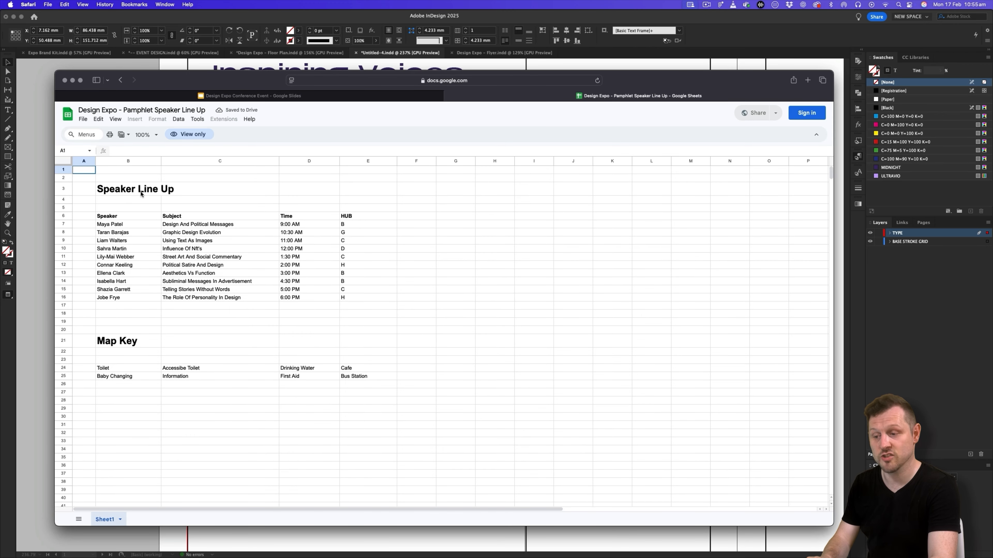
left_click_drag(113, 218, 366, 301)
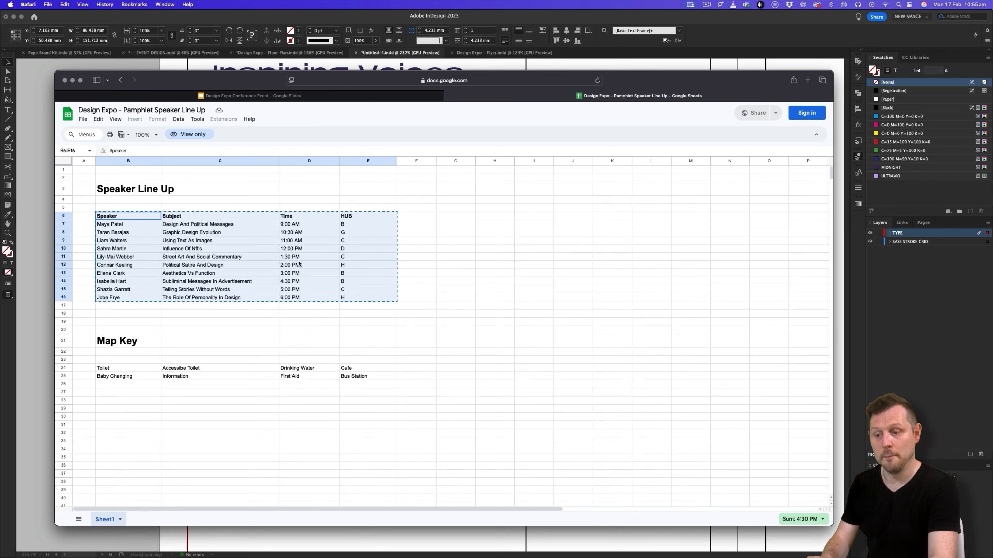
- Return to InDesign and paste the copied speaker line-up into all cells of the table
key("super+Tab")
double_click(207, 219)
left_click_drag(207, 219, 500, 455)
key("super+v")
scroll(477, 387, "down", 10)
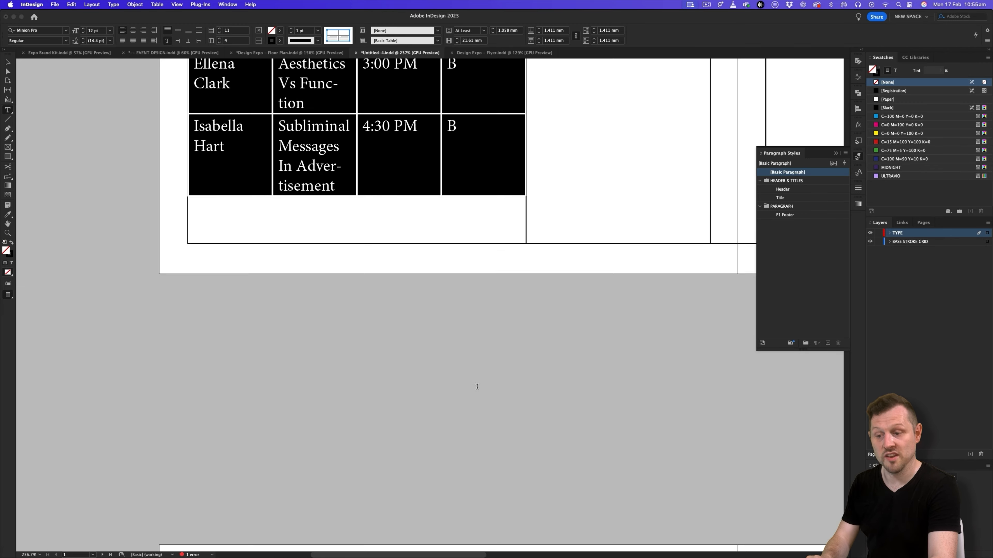
scroll(476, 387, "up", 5)
scroll(385, 274, "up", 1)
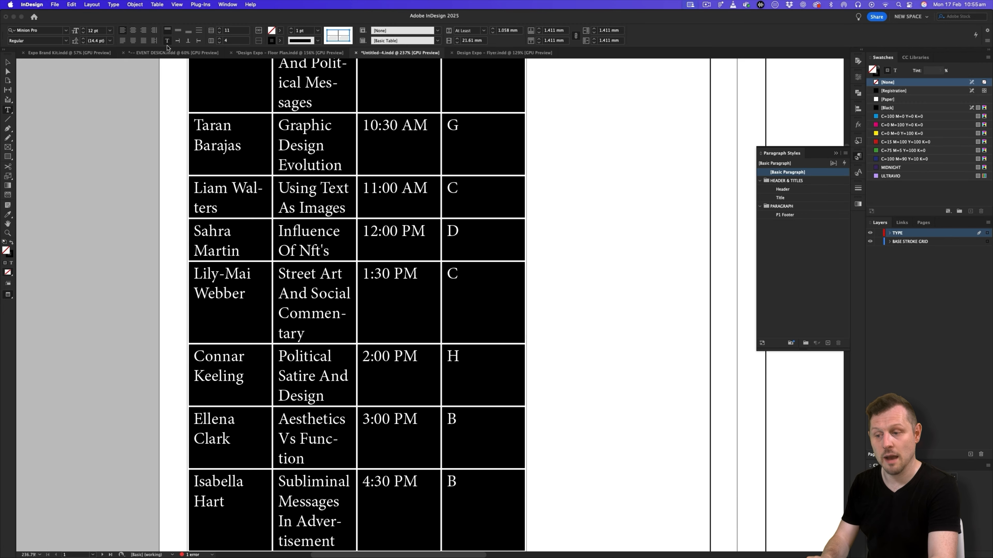
- Set the text in all table cells to 8 pt and leave cell editing so only the frame is selected
left_click(96, 29)
type("8")
key("Tab")
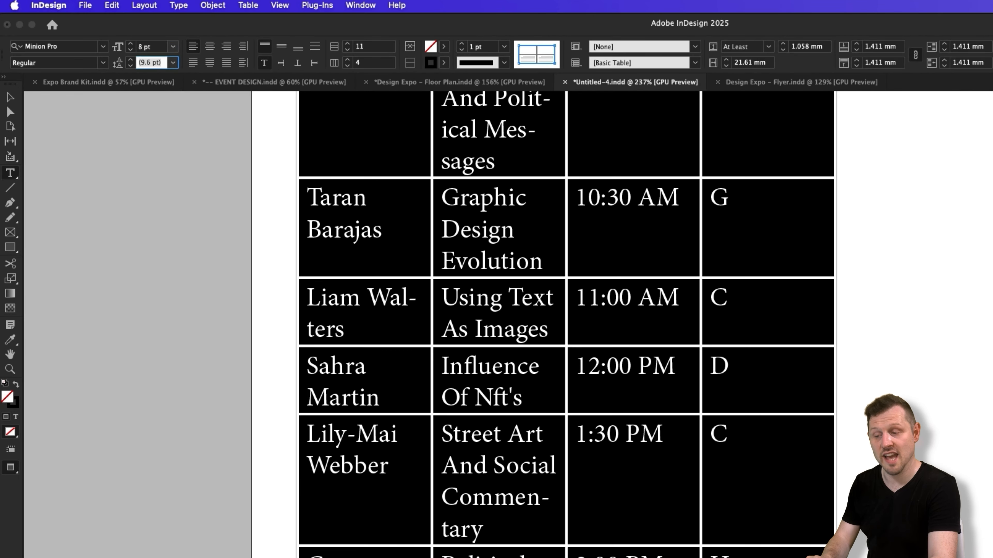
scroll(650, 279, "up", 3)
scroll(649, 280, "down", 2)
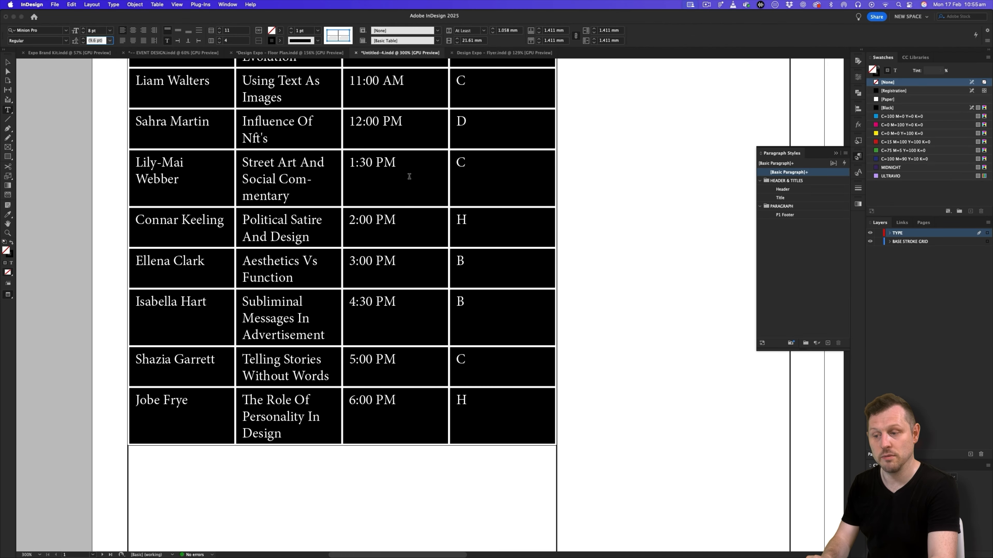
key("Return")
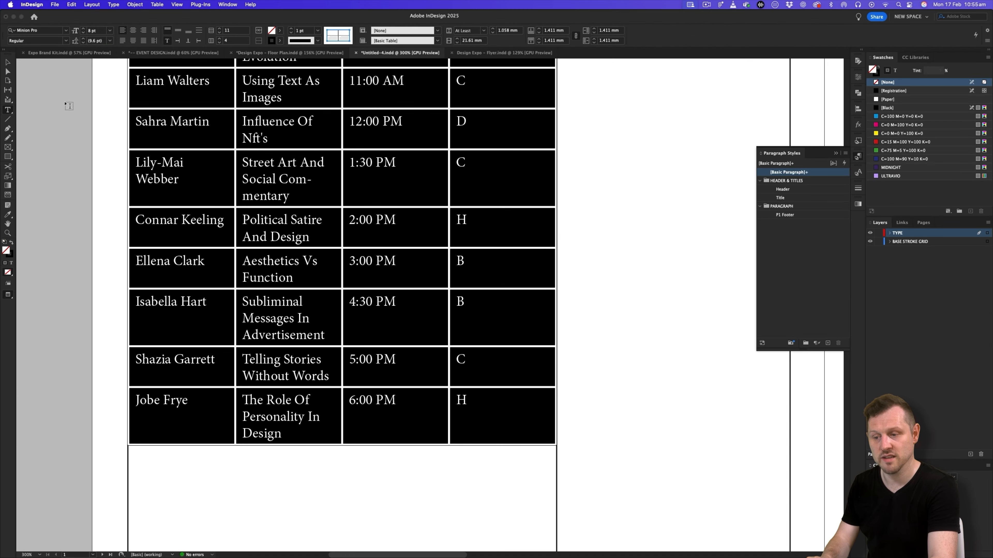
key("Escape")
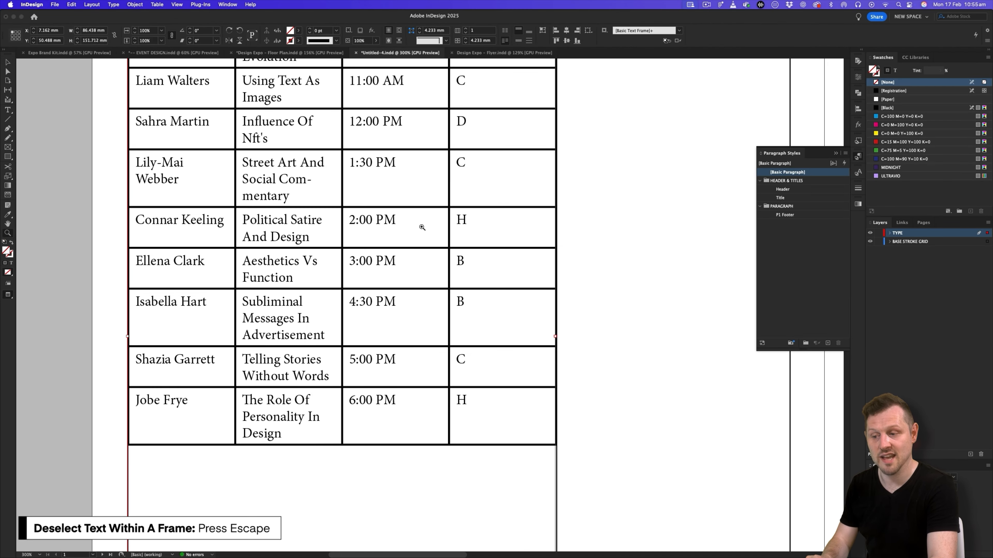
scroll(392, 271, "down", 3)
left_click_drag(391, 270, 372, 279)
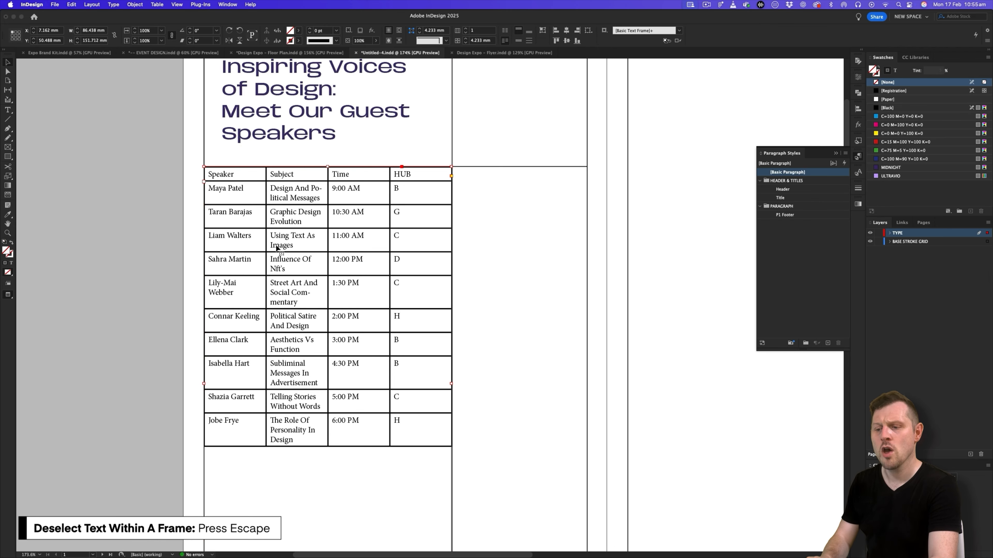
left_click_drag(292, 243, 349, 255)
scroll(345, 281, "up", 2)
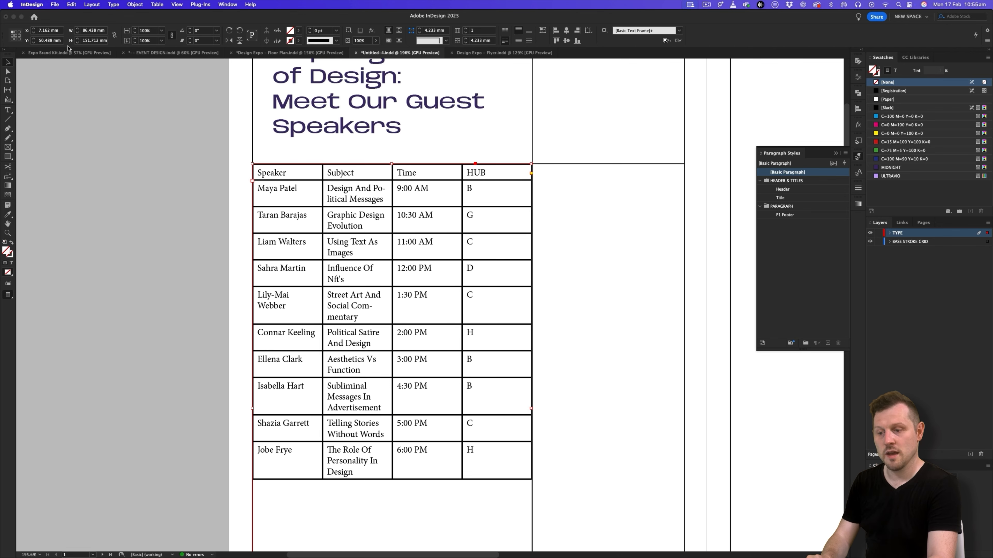
- Open Expo Brand Kit.indd from the 1 - MEDIA KIT folder inside 4 - PROJECT, DESIGN EXPO
left_click(63, 53)
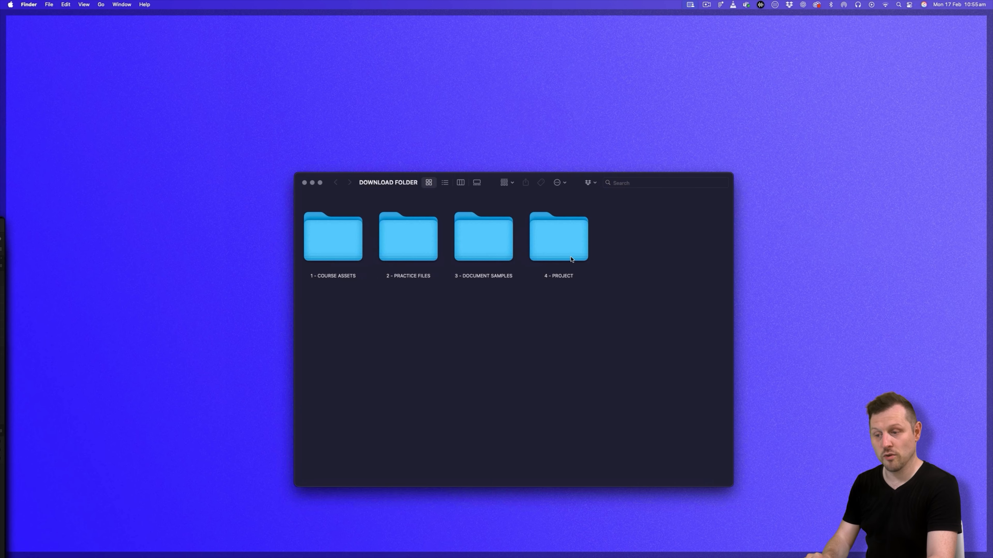
double_click(573, 240)
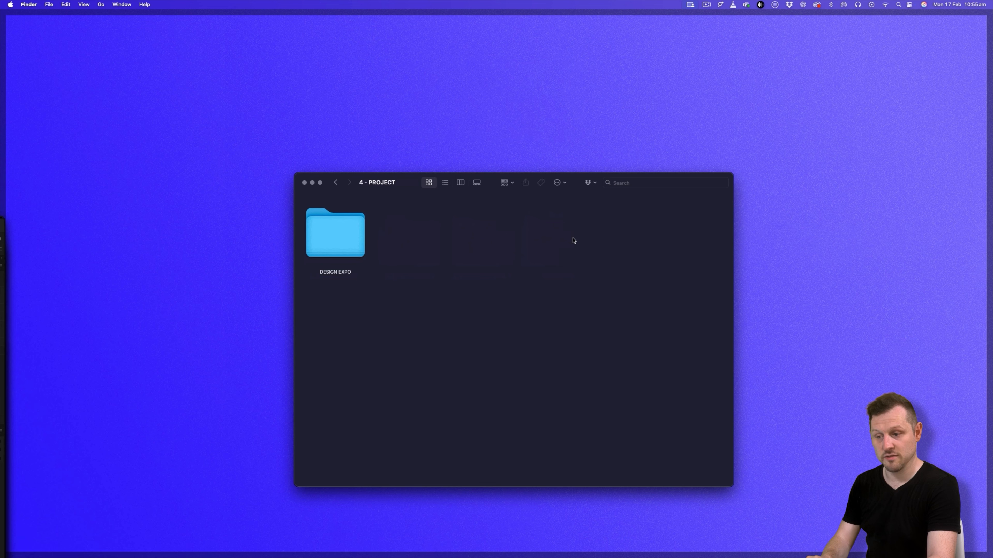
double_click(348, 238)
double_click(351, 240)
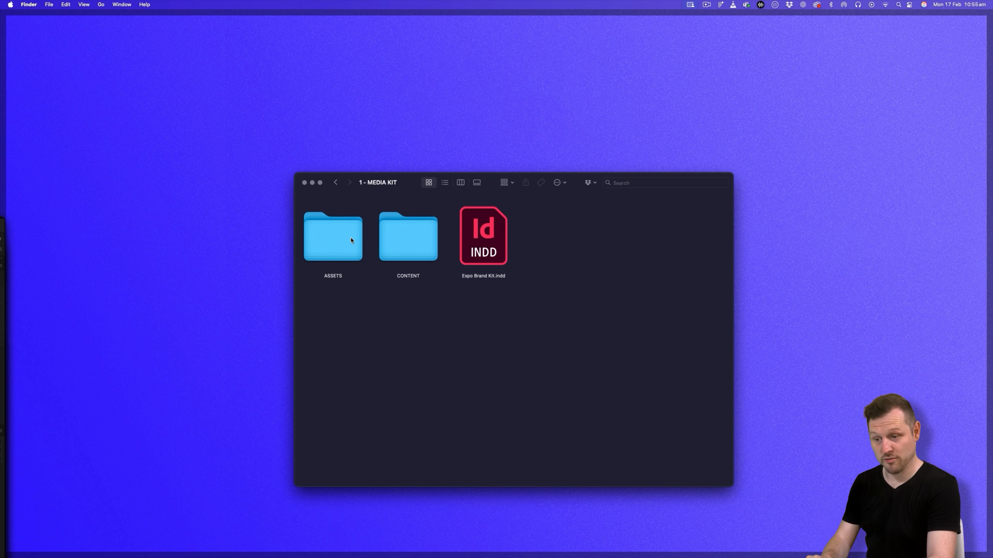
left_click(500, 237)
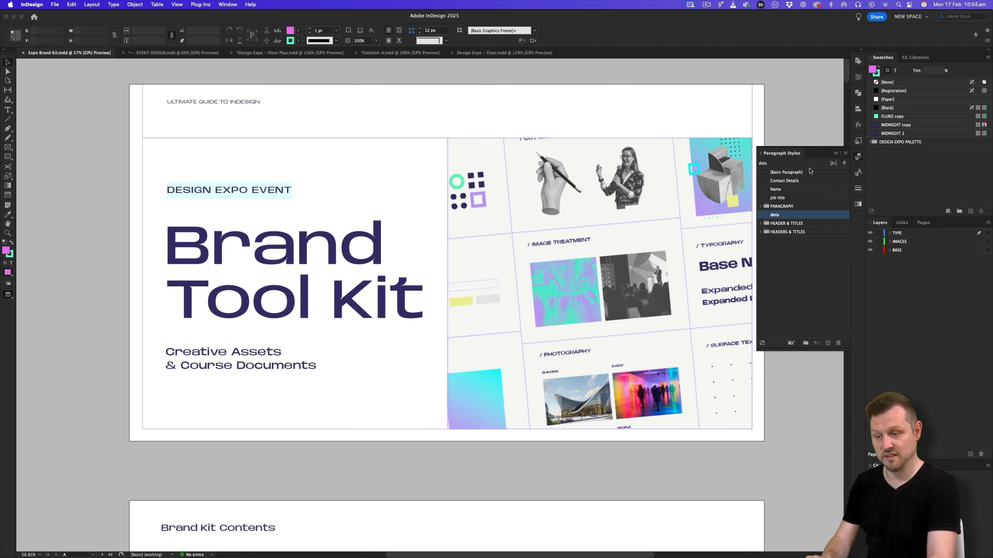
- Examine the sample table on the brand kit's Format Guide / Stylised Type Setting page up close
left_click(836, 153)
scroll(469, 254, "right", 2)
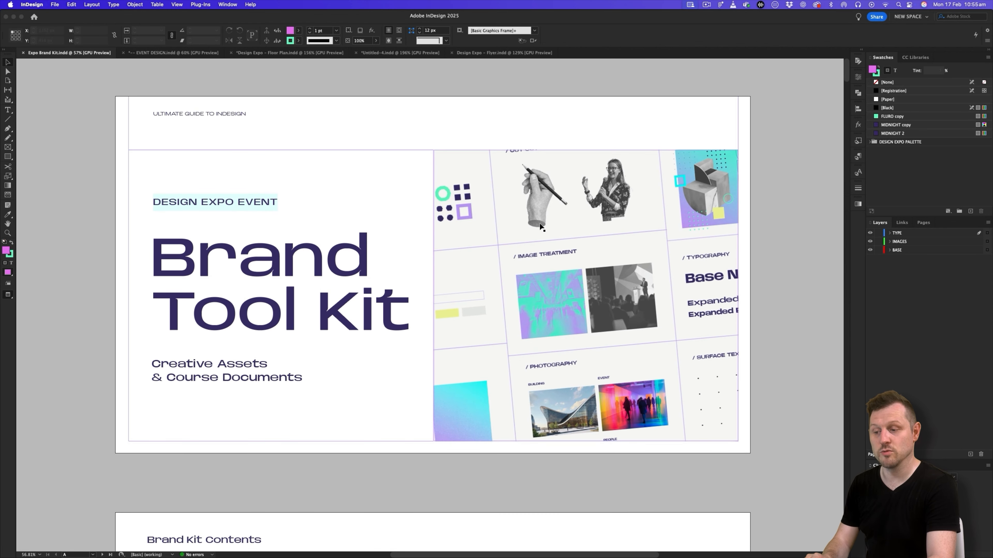
scroll(539, 225, "down", 15)
scroll(540, 224, "down", 20)
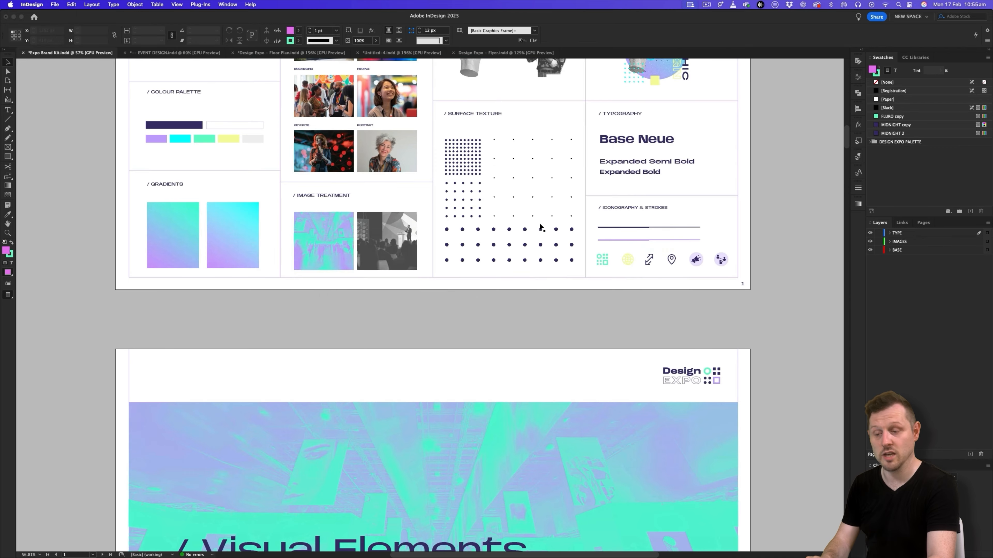
scroll(539, 223, "down", 20)
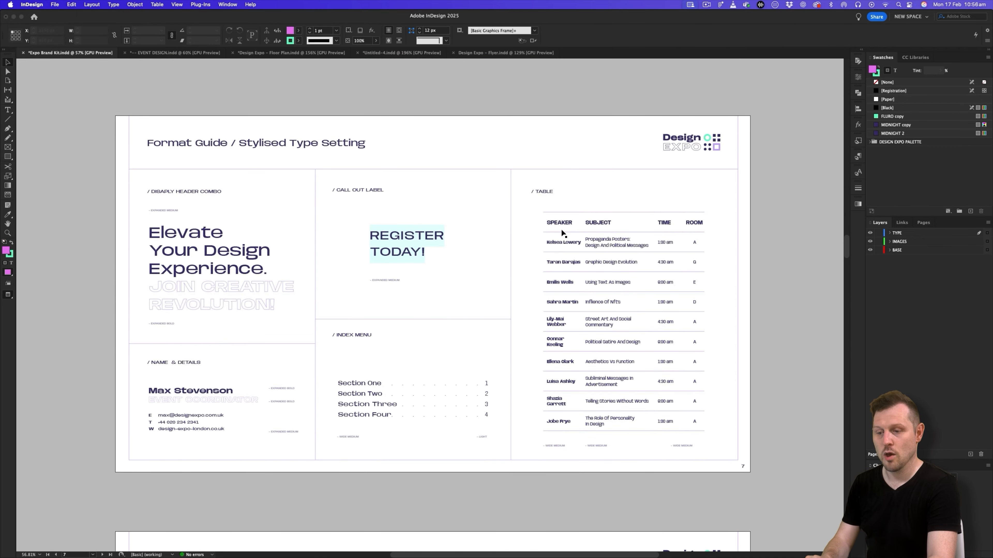
key("z")
left_click_drag(631, 306, 629, 235)
key("v")
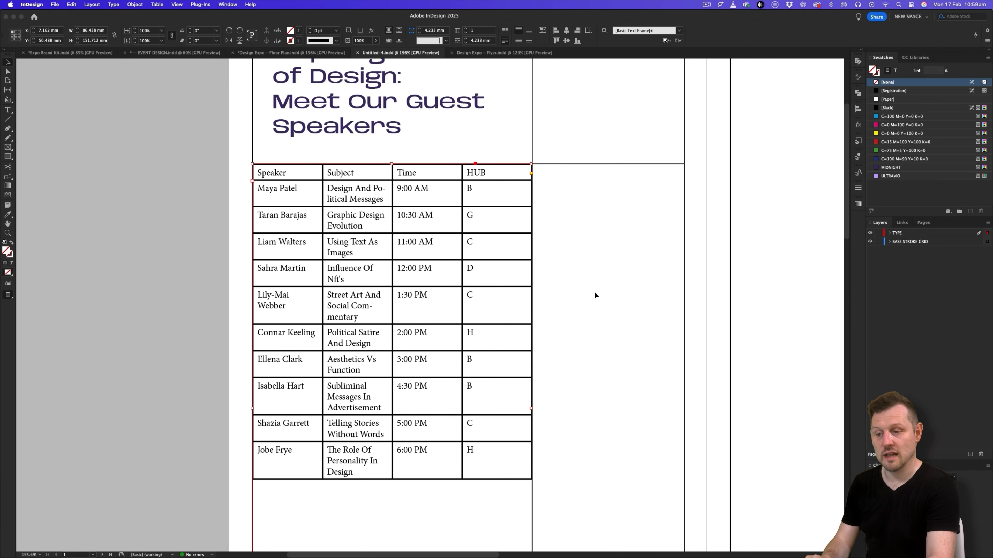
- Return to the Untitled-4 document and set the text in all speaker table cells to Base Neue Wide at 7 pt
left_click_drag(273, 174, 511, 459)
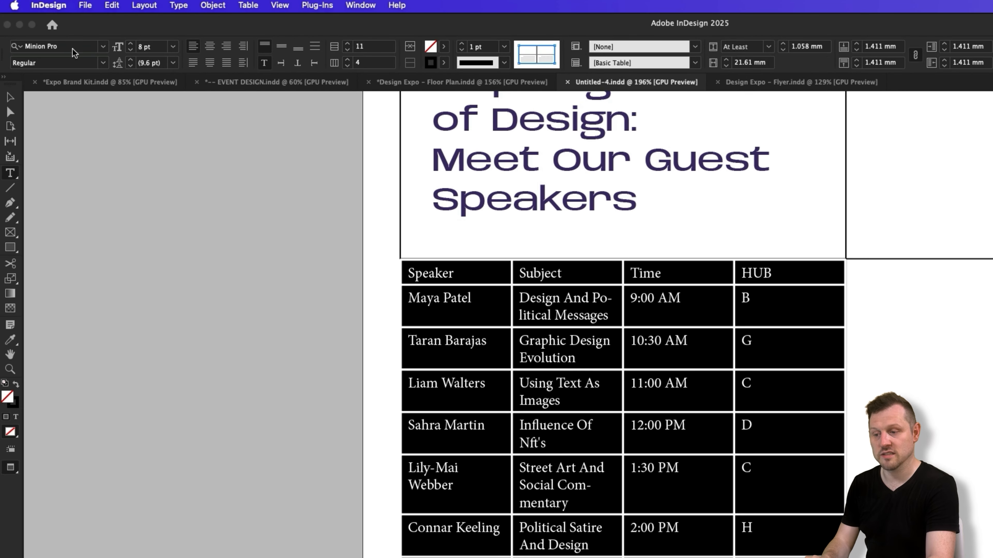
left_click(46, 30)
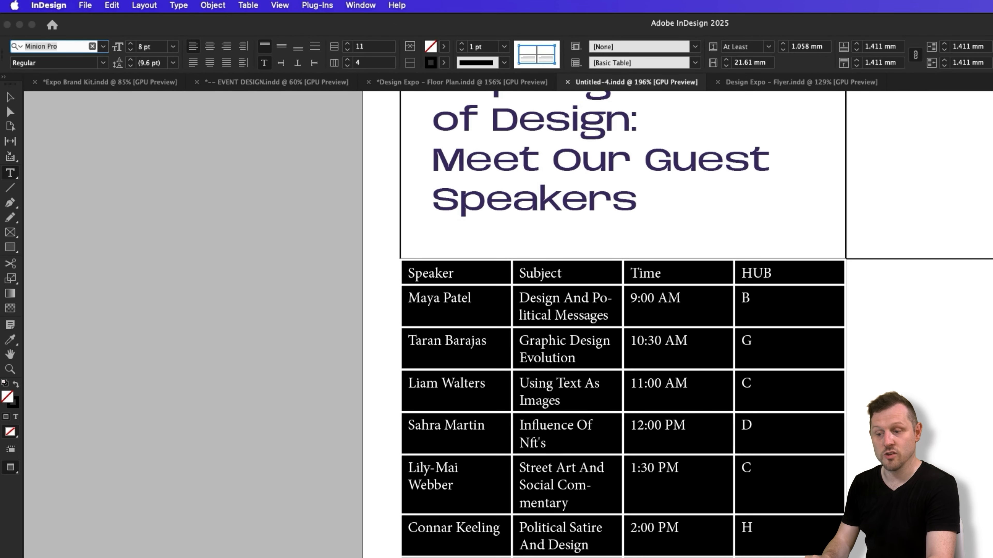
type("base")
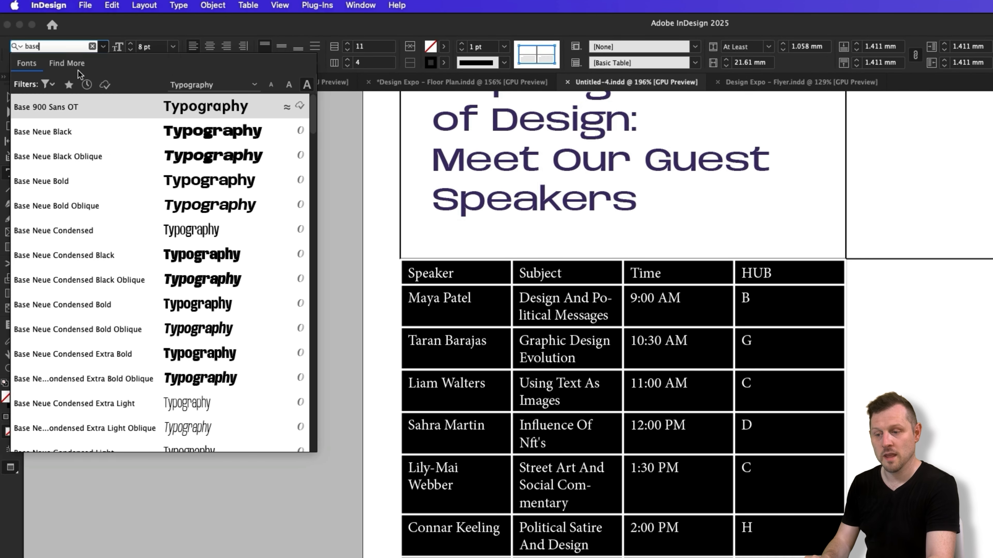
left_click(83, 131)
left_click(103, 63)
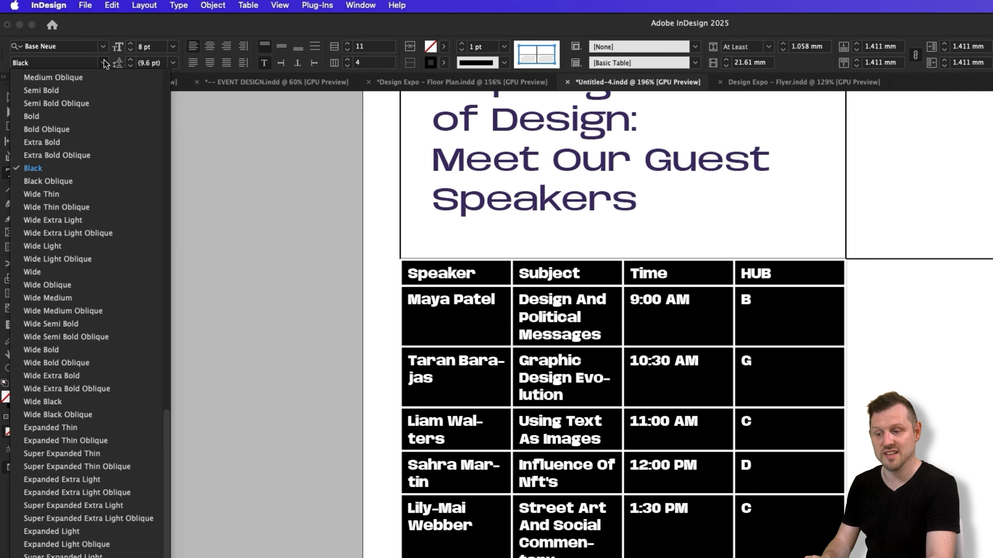
left_click(86, 276)
left_click_drag(139, 47, 195, 46)
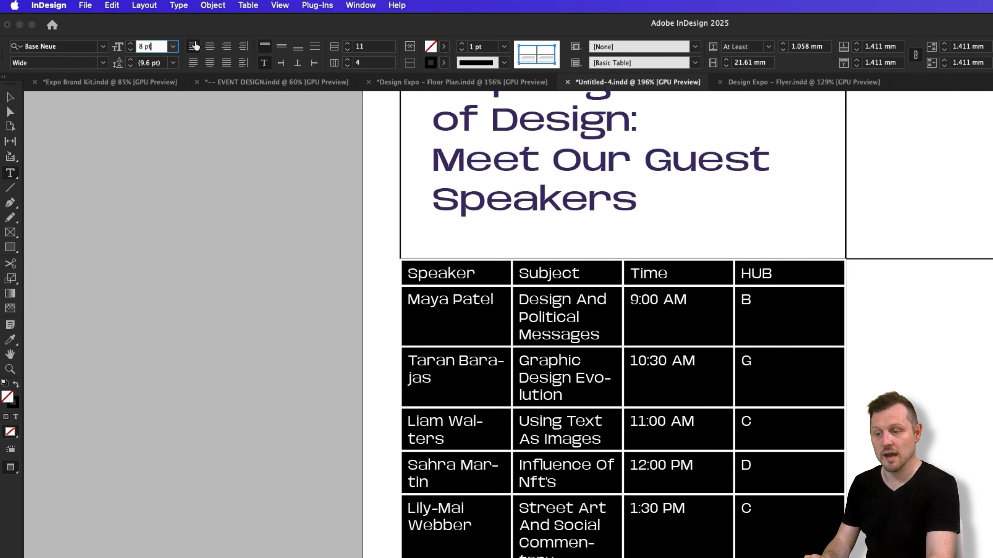
type("7")
key("Return")
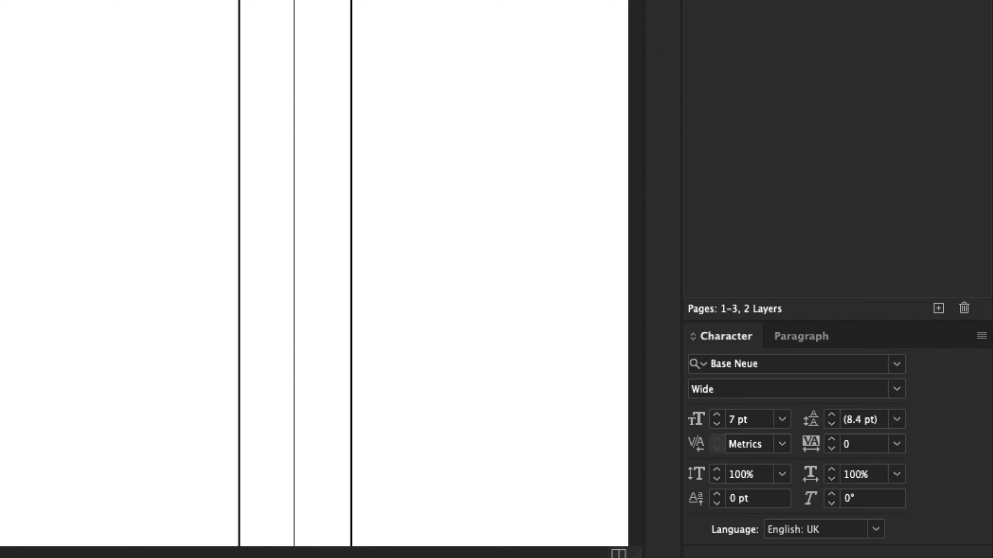
- Turn off hyphenation for all the table text and release the cell selection
left_click(765, 308)
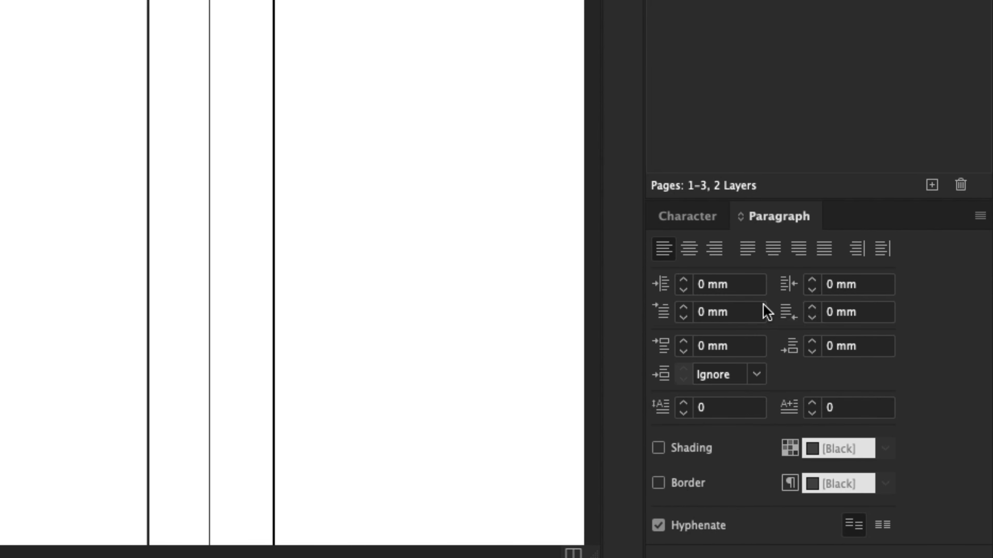
left_click(658, 525)
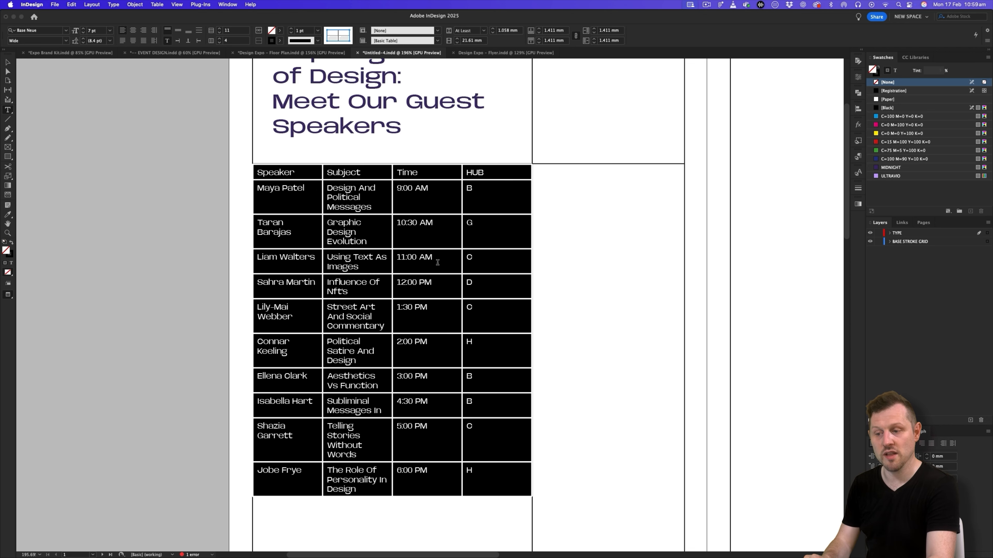
left_click(468, 207)
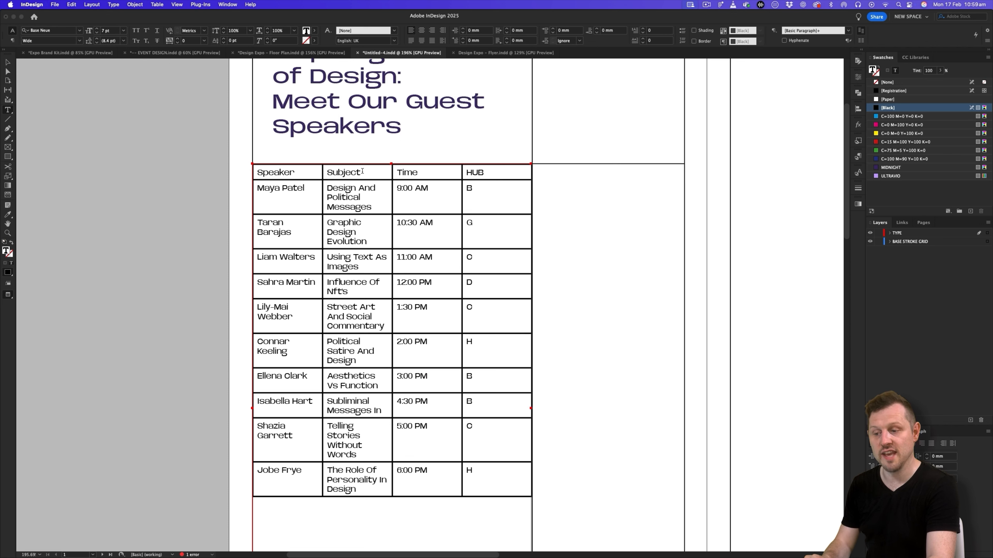
- Widen the Speaker and Subject columns, with Subject at about 41.75 mm, and narrow the Time and HUB columns to fit the table within its frame
left_click_drag(358, 173, 375, 481)
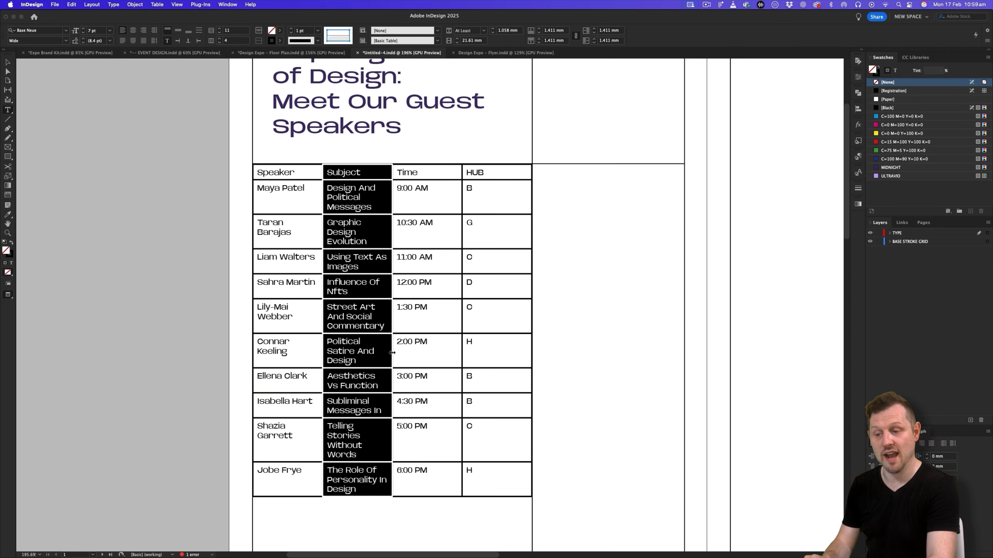
left_click_drag(392, 353, 460, 342)
left_click_drag(528, 279, 510, 279)
left_click_drag(579, 271, 531, 271)
left_click_drag(322, 266, 333, 265)
mouse_move(471, 262)
left_mouse_down()
mouse_move(462, 263)
mouse_move(509, 263)
mouse_move(467, 270)
left_mouse_up()
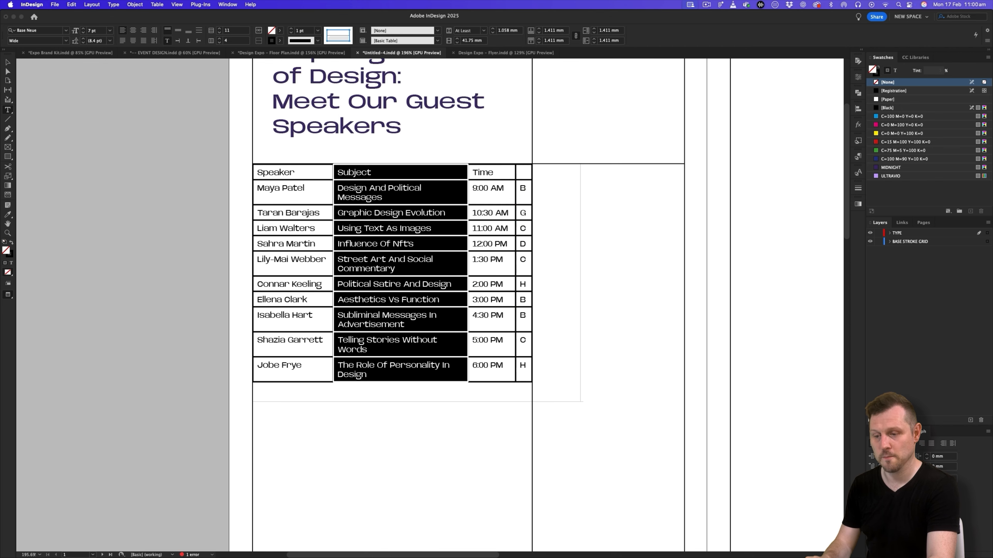
- Centre the text vertically in all table cells and set the row height to at least 11 mm
left_click_drag(300, 176, 537, 369)
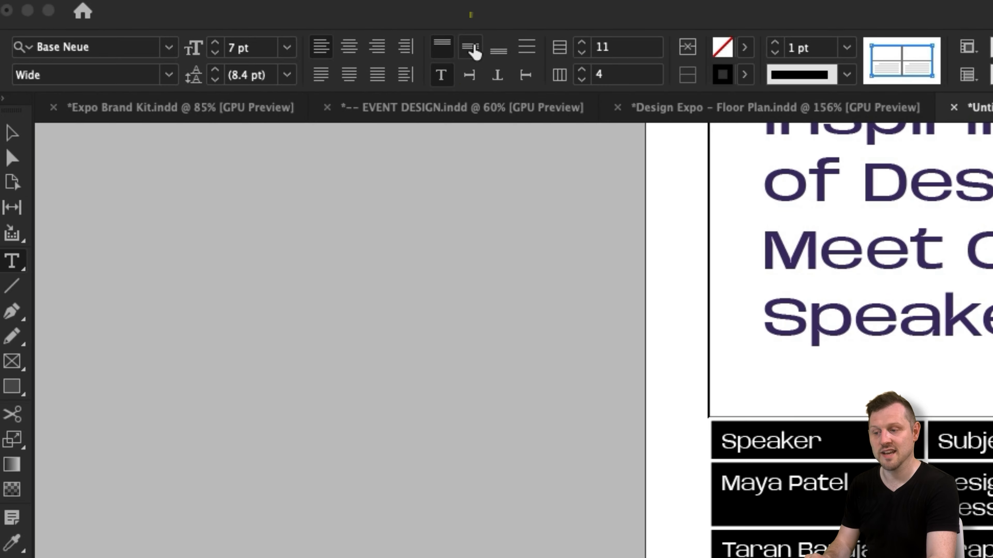
left_click(472, 48)
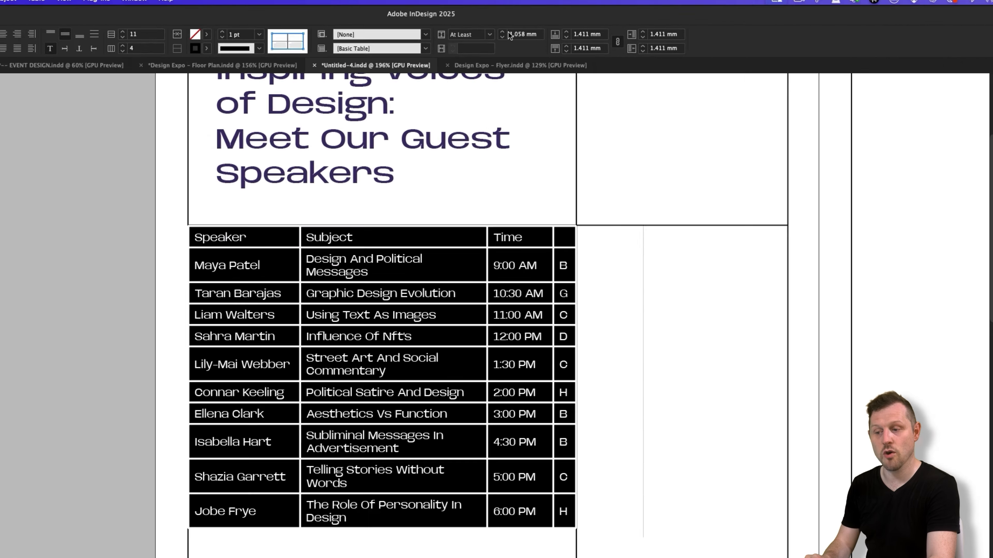
left_click(494, 28)
left_click(493, 29)
left_click(538, 41)
left_click(538, 41)
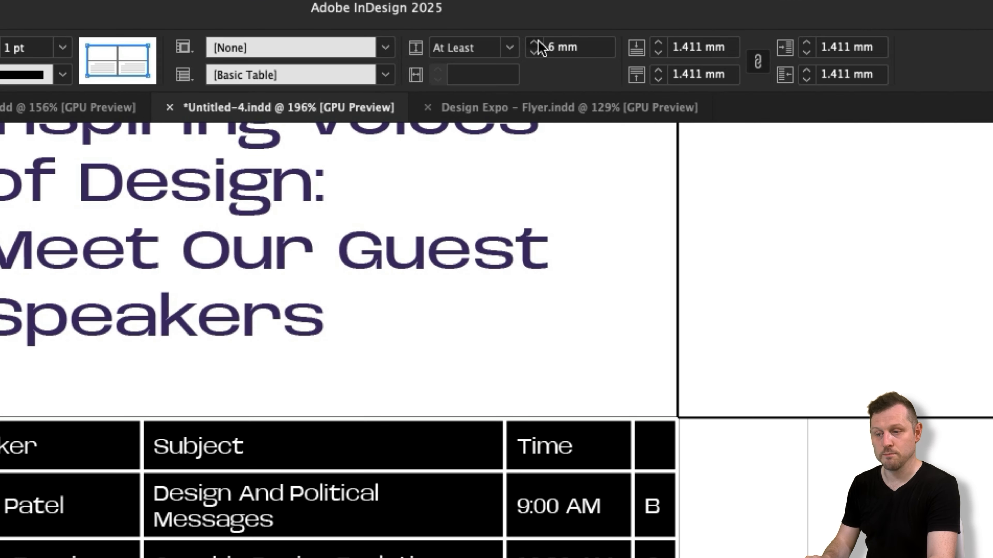
left_click(538, 42)
left_click(538, 41)
left_click(537, 41)
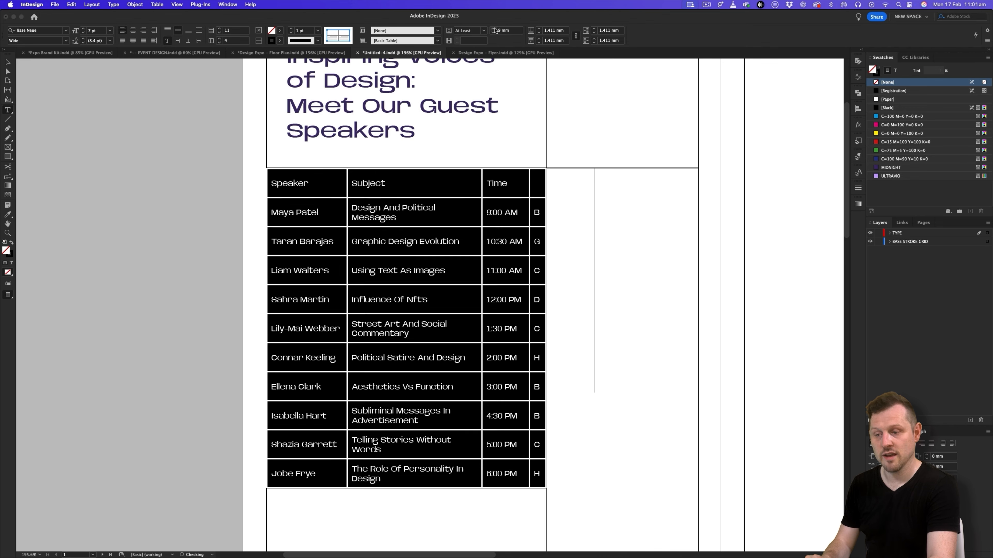
left_click(494, 29)
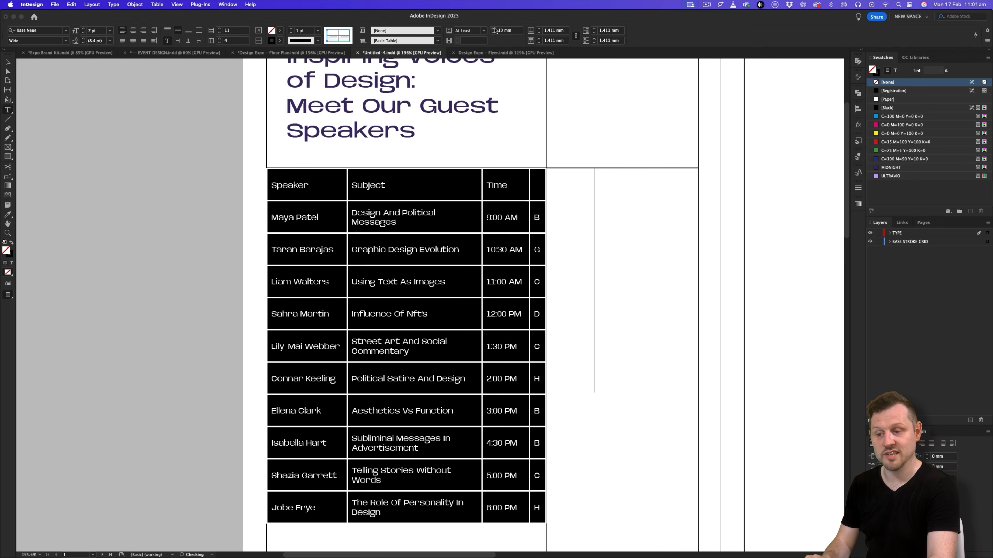
left_click(493, 28)
- Set every outer and inner border of the selected table cells to a 0 pt stroke
scroll(502, 223, "down", 5)
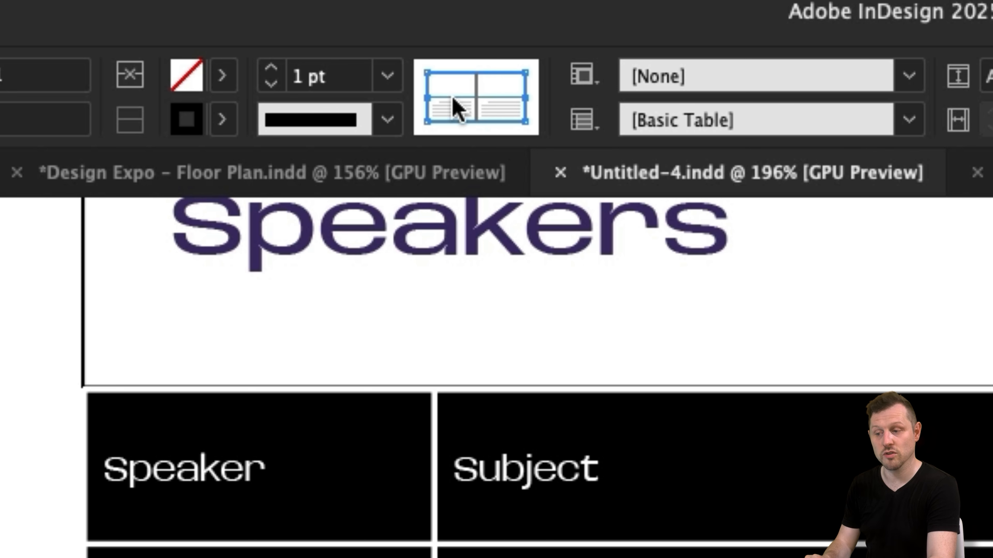
left_click(477, 92)
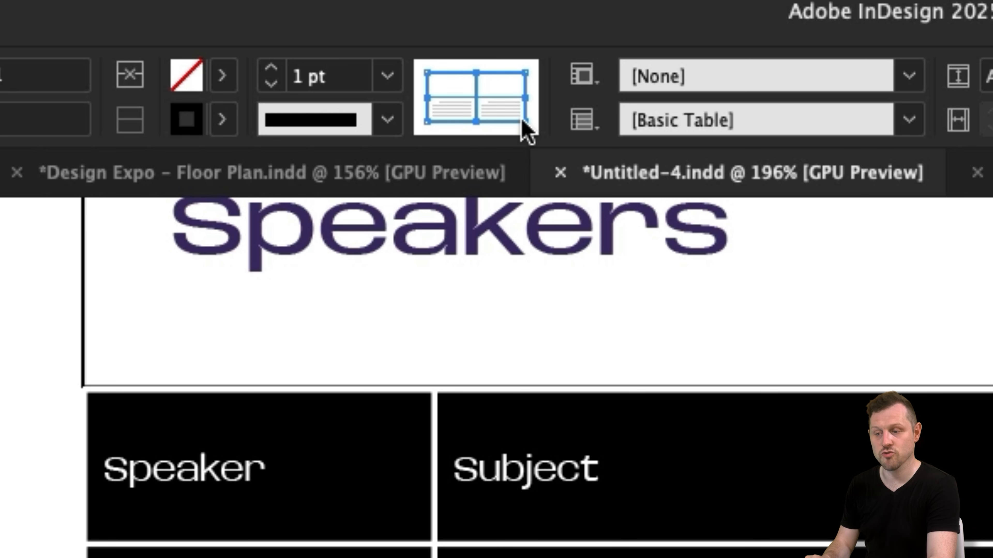
left_click(389, 83)
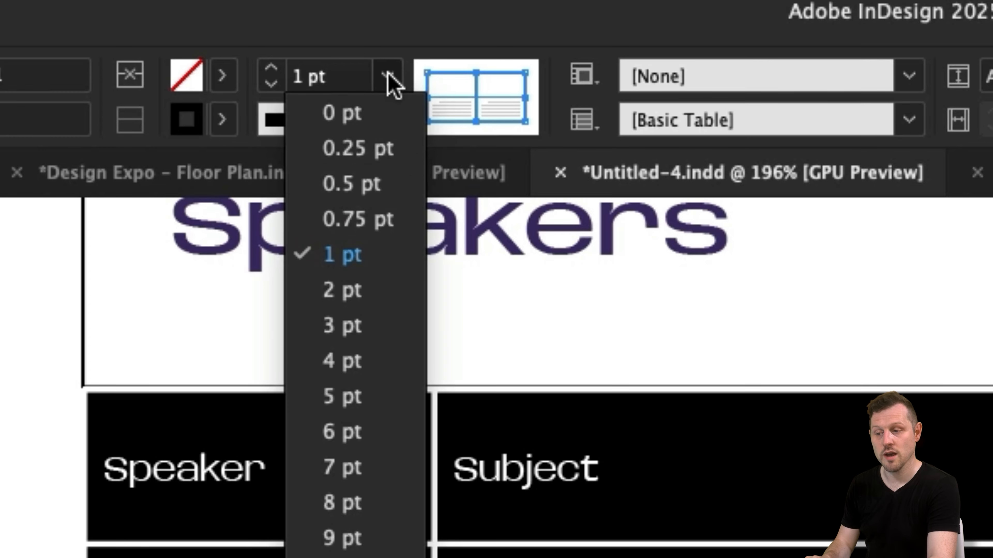
left_click(350, 115)
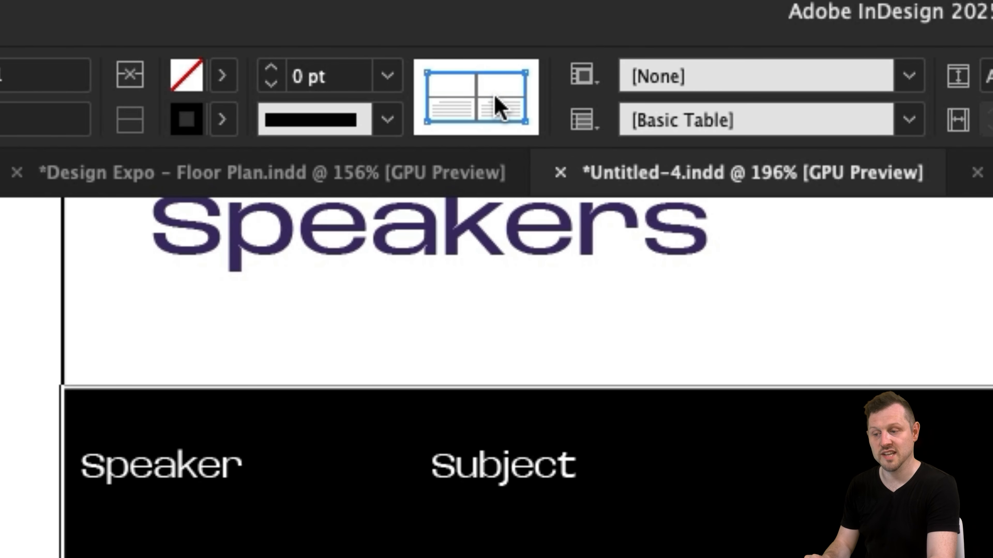
- Give only the top, bottom and inner horizontal cell borders a 0.5 pt stroke, and deselect the table and its frame
left_click(484, 73)
left_click(428, 94)
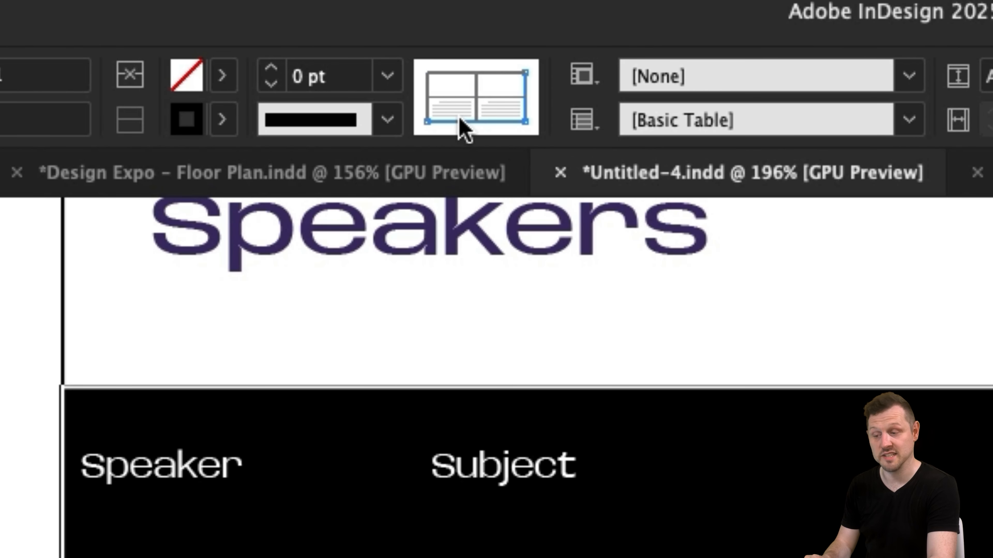
left_click(499, 121)
left_click(525, 97)
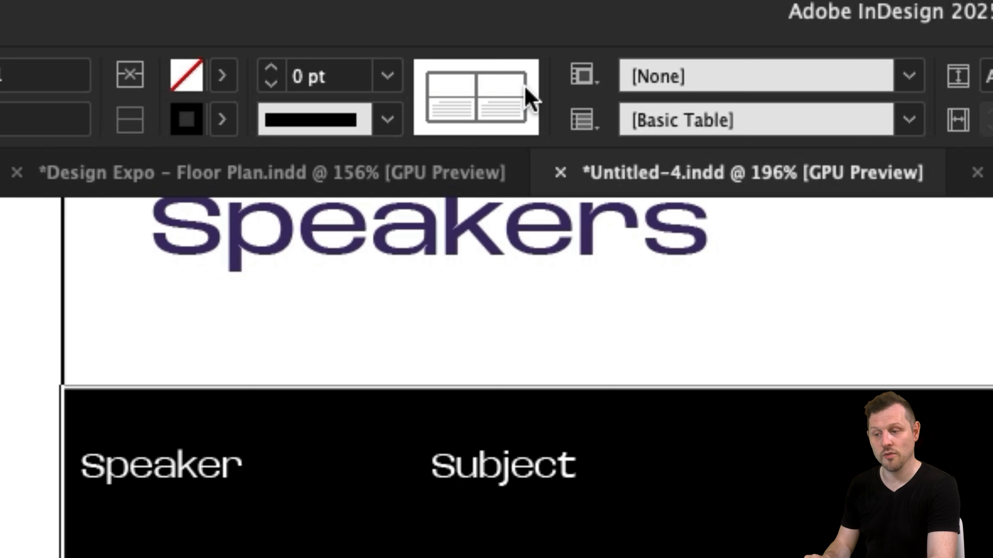
left_click(486, 72)
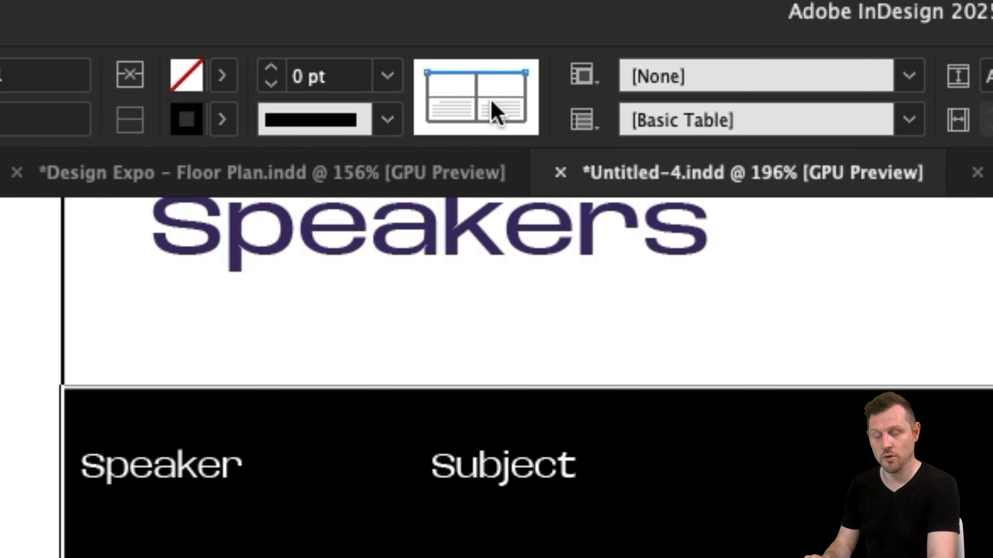
left_click(490, 97)
double_click(491, 122)
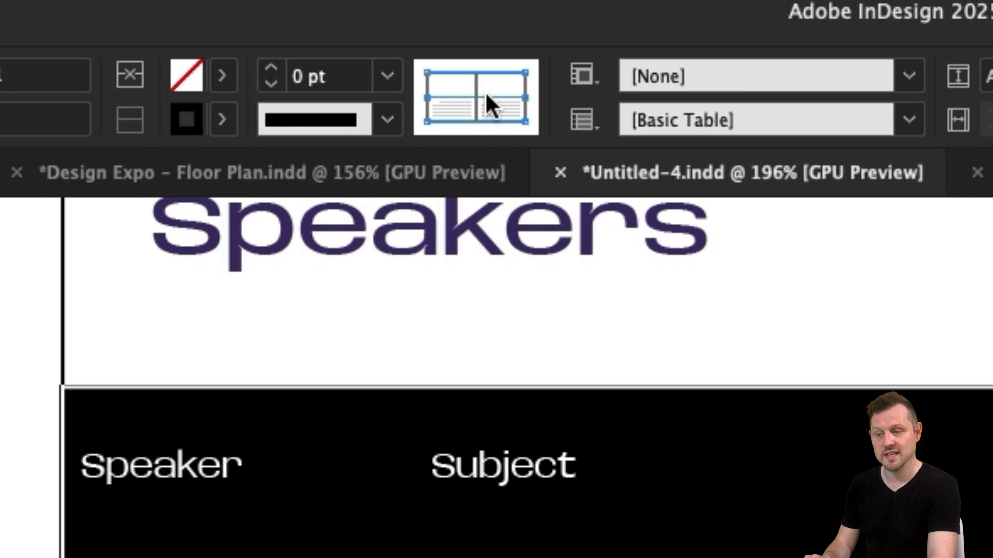
left_click(388, 78)
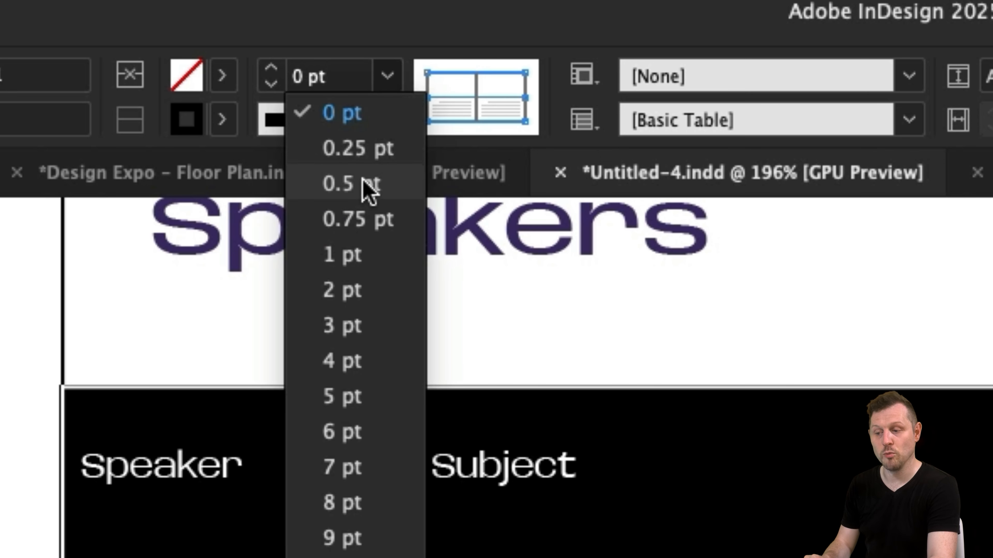
left_click(365, 184)
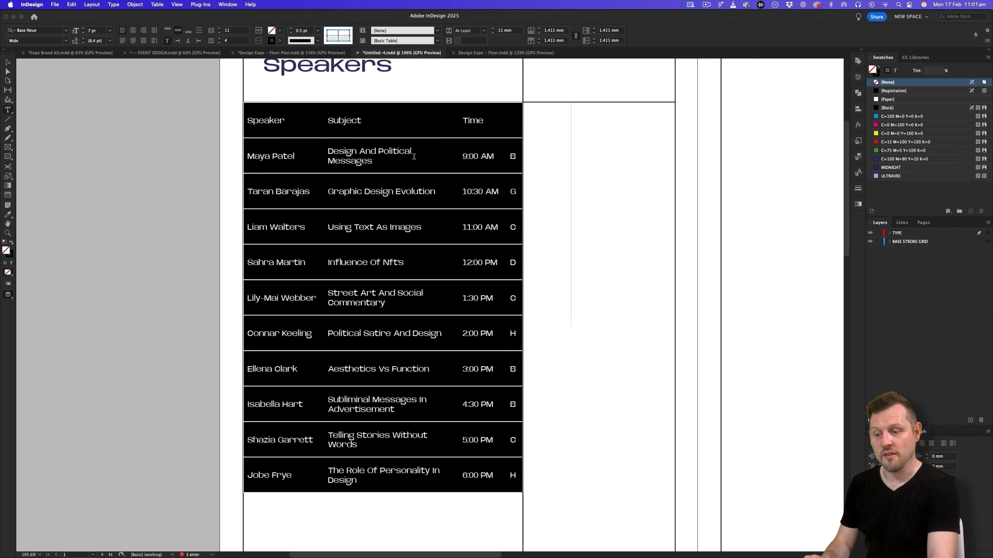
key("Escape")
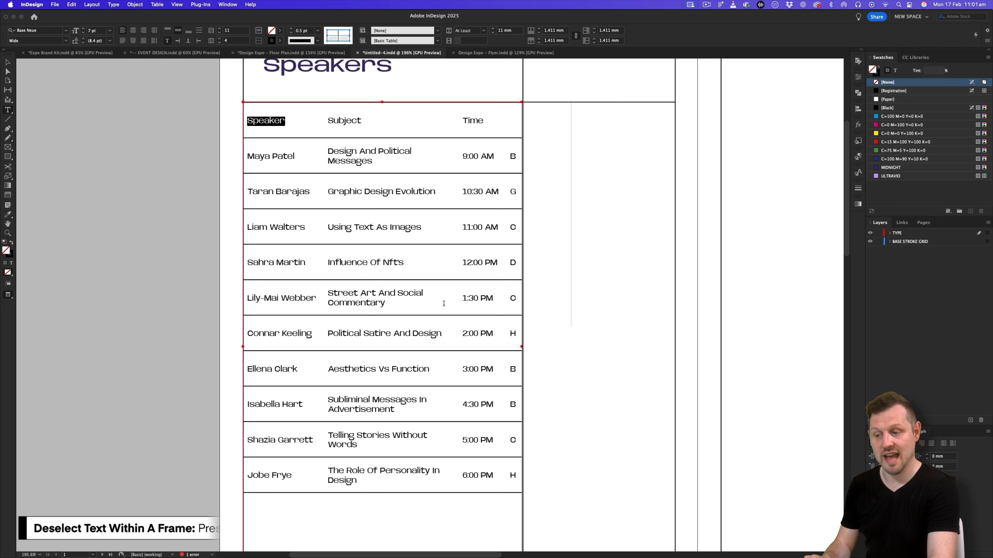
left_click(6, 59)
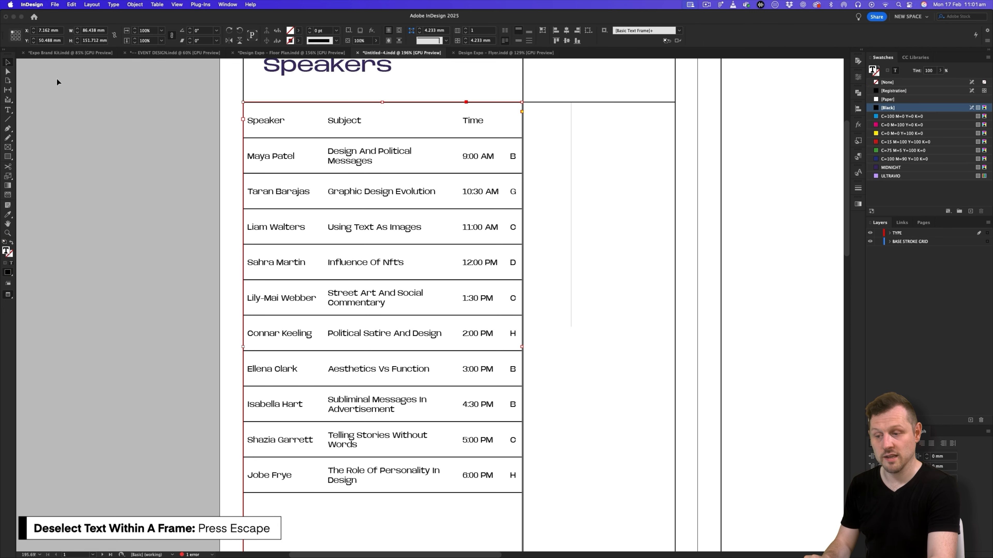
left_click(58, 83)
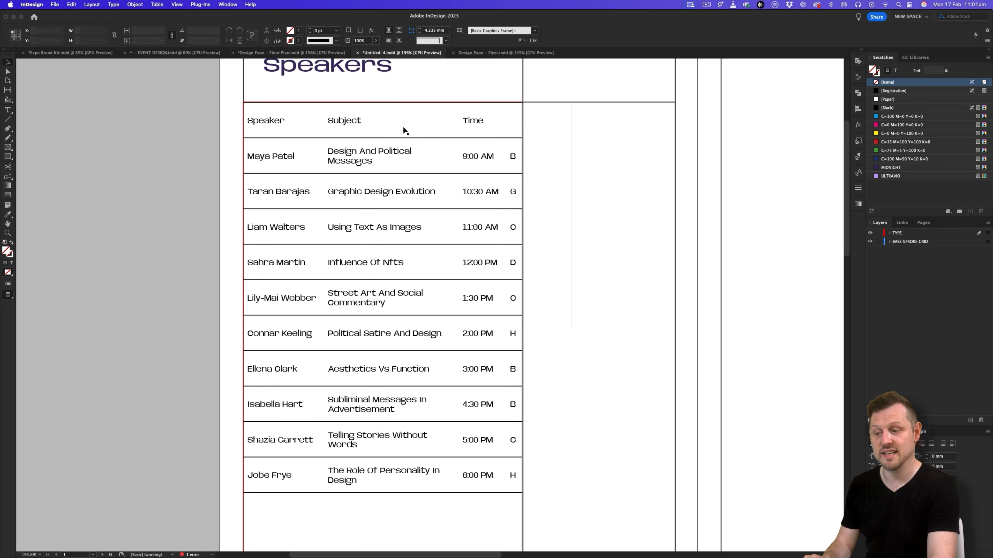
- Widen the Time column slightly so the speaker table reaches the outer edge of its frame
key("z")
left_click_drag(418, 108, 527, 71)
key("v")
left_click(499, 149)
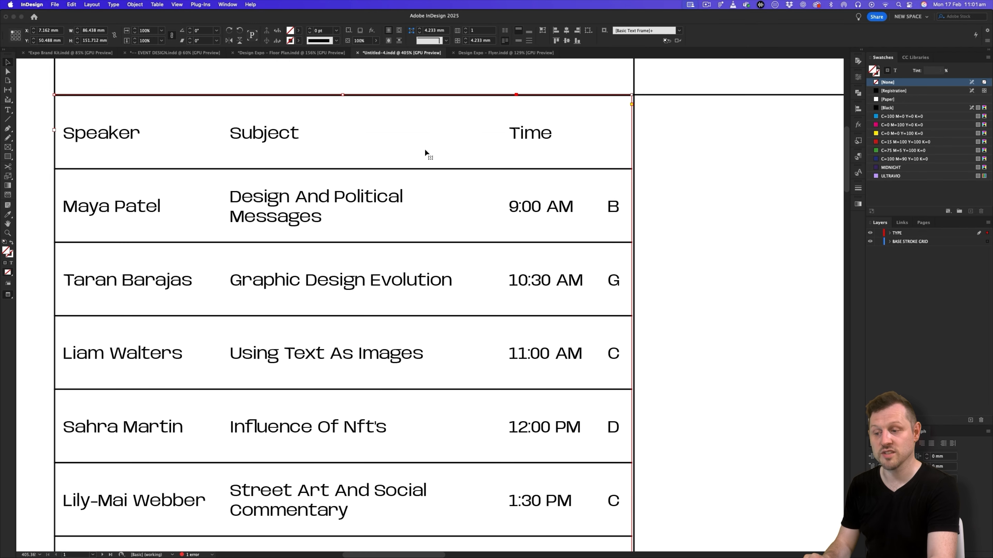
left_click_drag(666, 344, 578, 274)
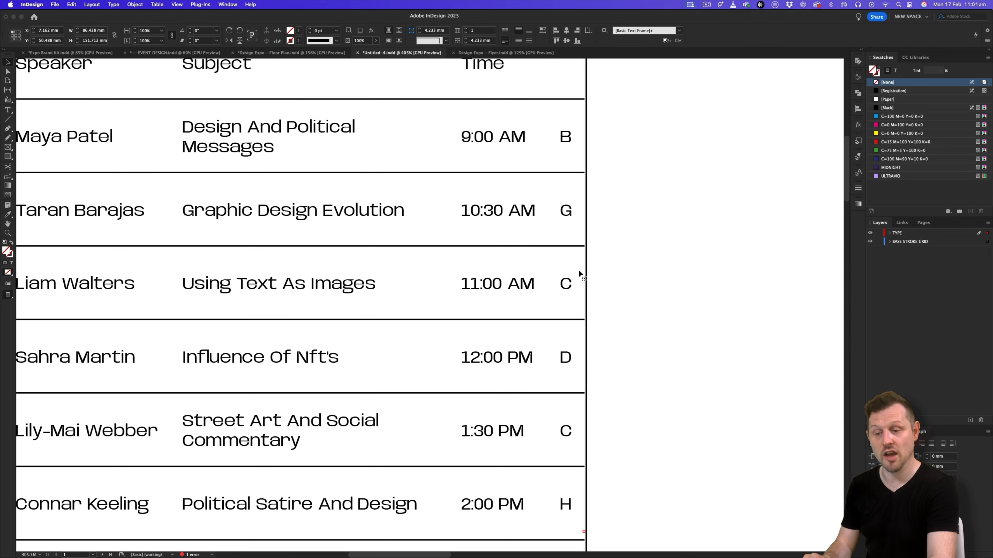
double_click(570, 266)
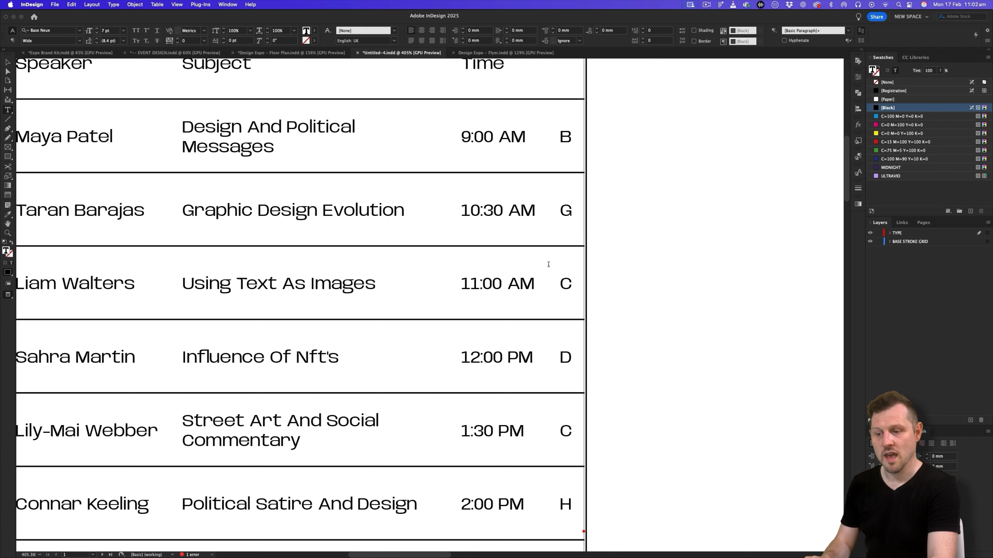
left_click_drag(550, 264, 552, 265)
left_click(643, 244)
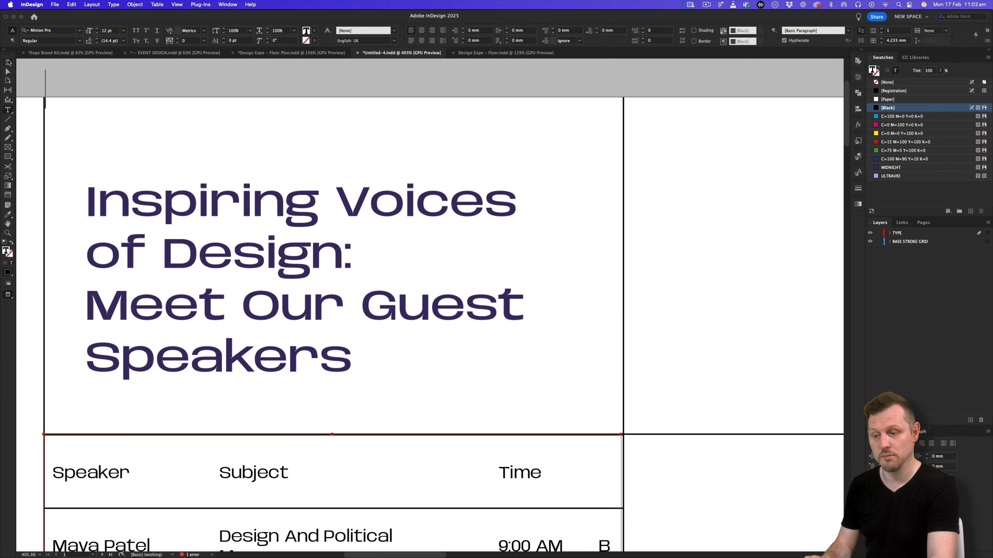
left_click(7, 61)
- Try narrowing the Speaker column by moving its border with the Subject column inward
scroll(554, 311, "down", 15)
scroll(576, 166, "down", 5)
scroll(396, 255, "up", 10)
scroll(396, 254, "left", 2)
double_click(603, 271)
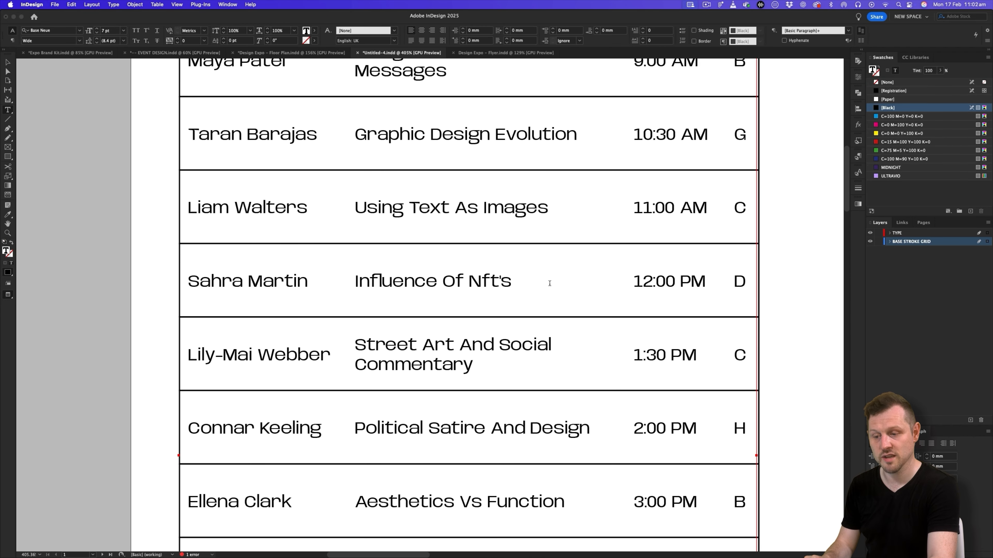
left_click(346, 280, "shift")
left_click_drag(345, 280, 336, 281)
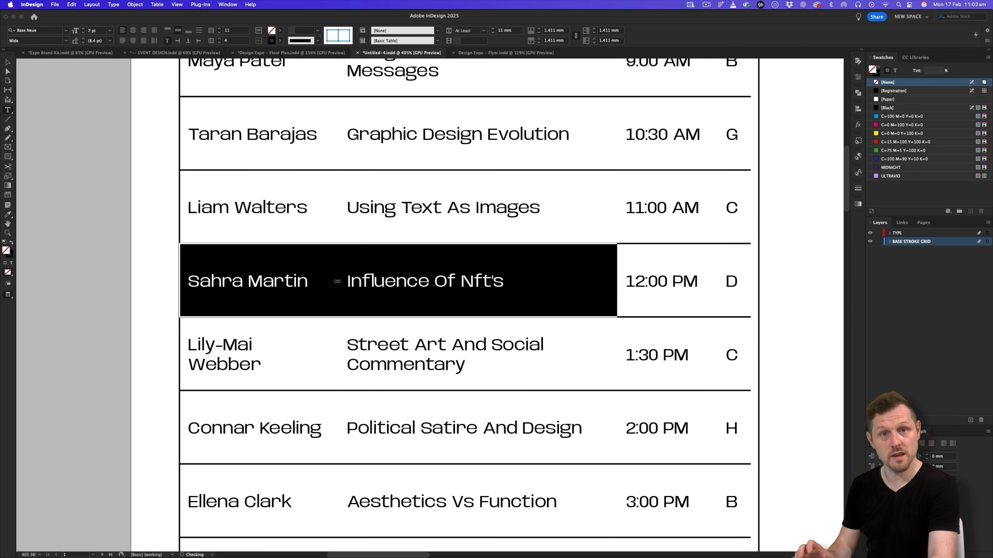
left_click(8, 64)
left_click(80, 80)
left_click_drag(556, 214, 472, 246)
left_click_drag(531, 234, 460, 232)
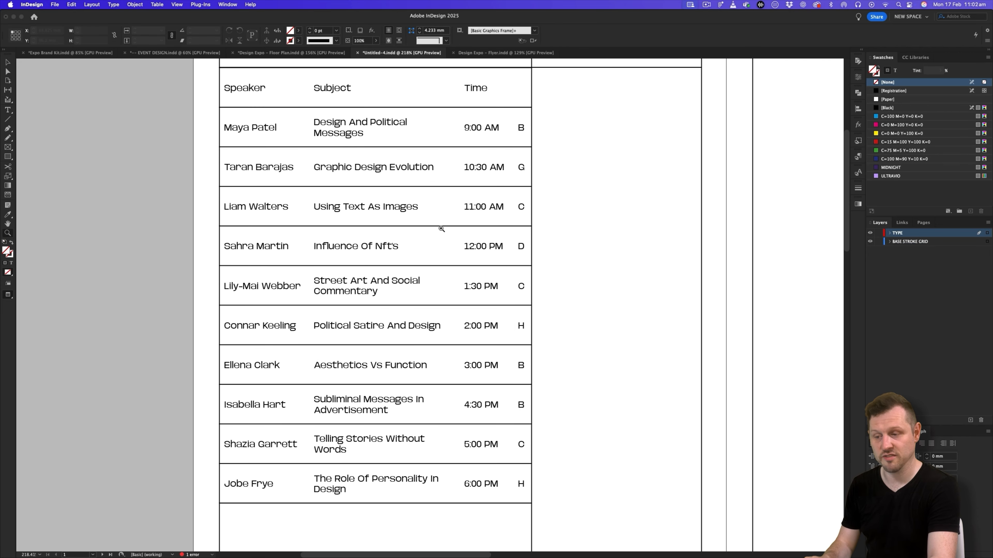
scroll(445, 231, "up", 1)
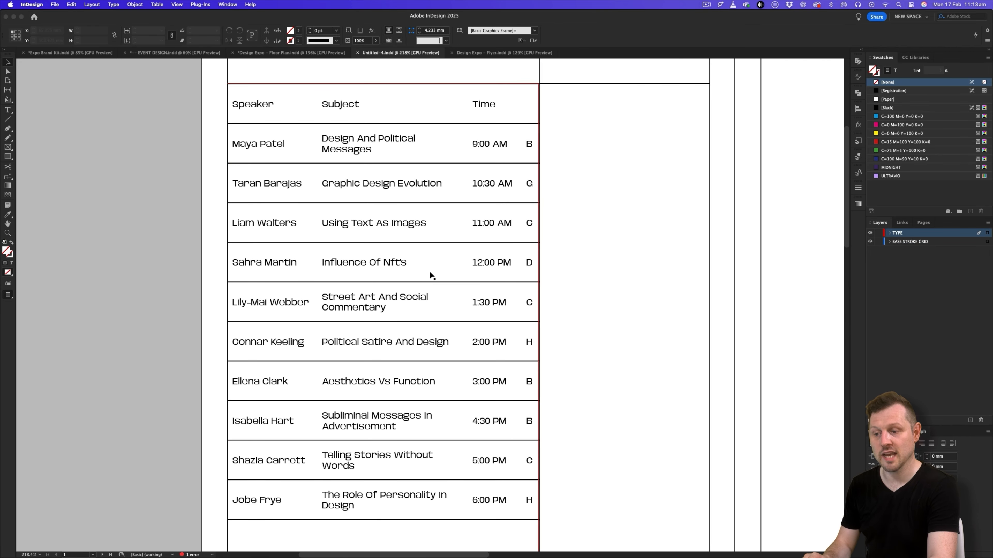
- Set all speaker names in the first column, below the header row, to Semi Bold
left_click(539, 211)
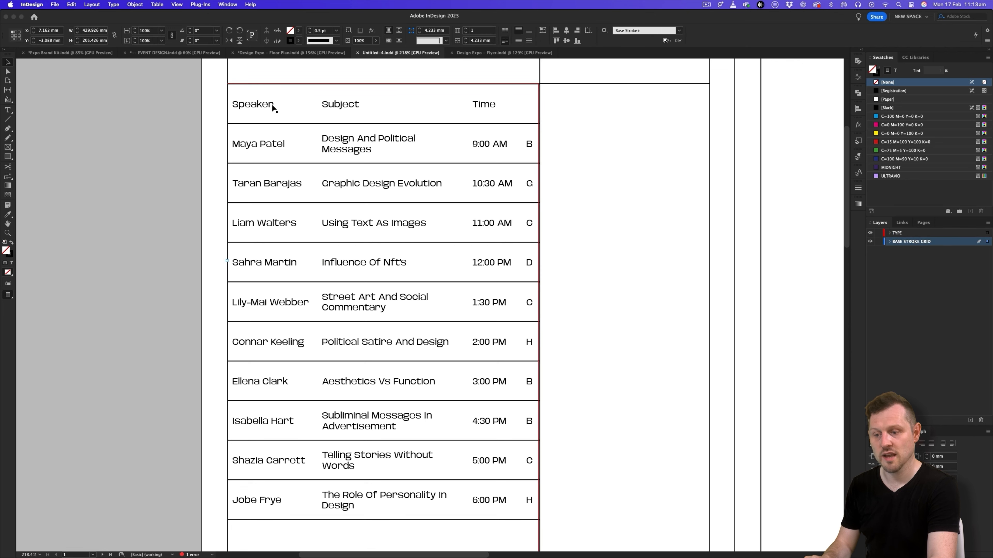
left_click_drag(264, 145, 265, 503)
left_click(66, 41)
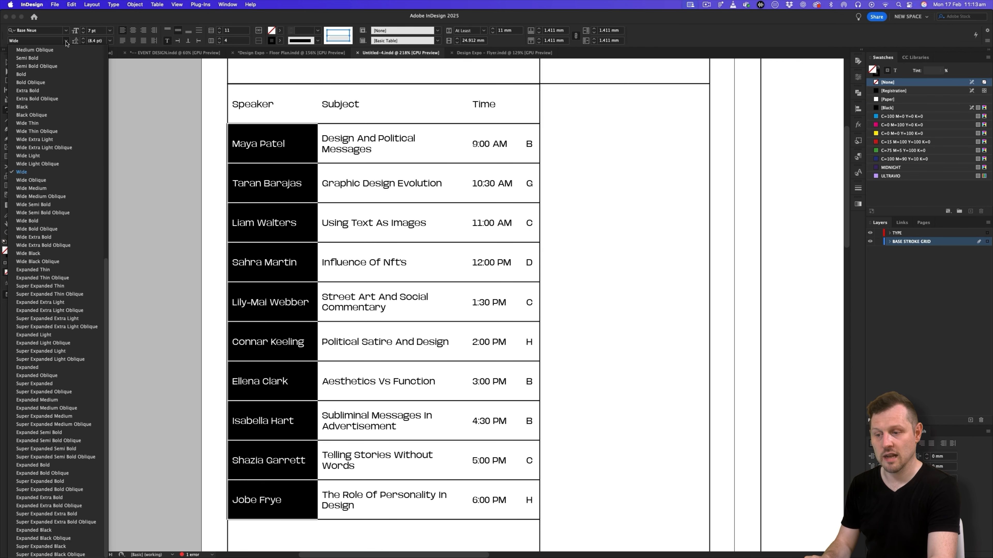
left_click(50, 59)
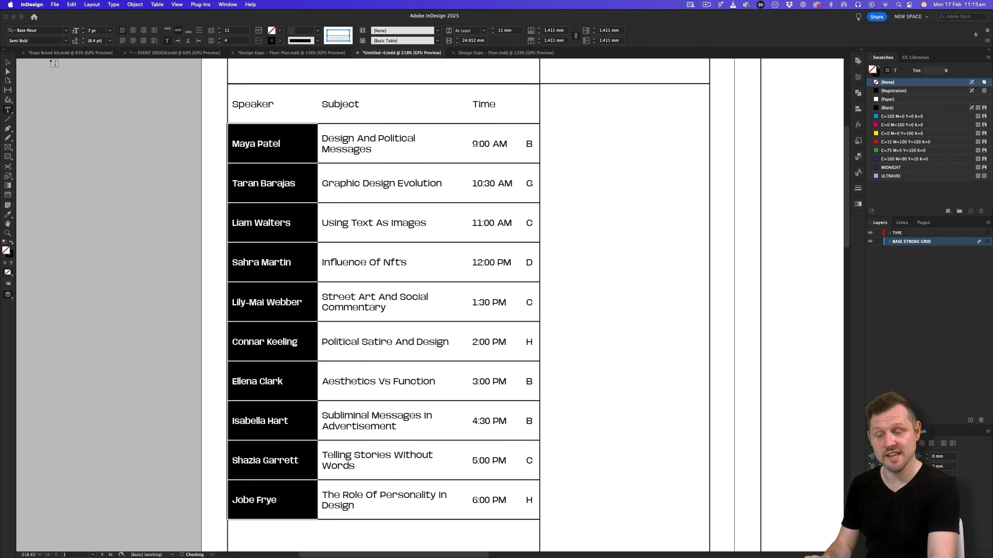
- Set the table's header row to Semi Bold at 9 pt and centre the hub letters in the last column
left_click_drag(286, 106, 532, 105)
left_click(66, 42)
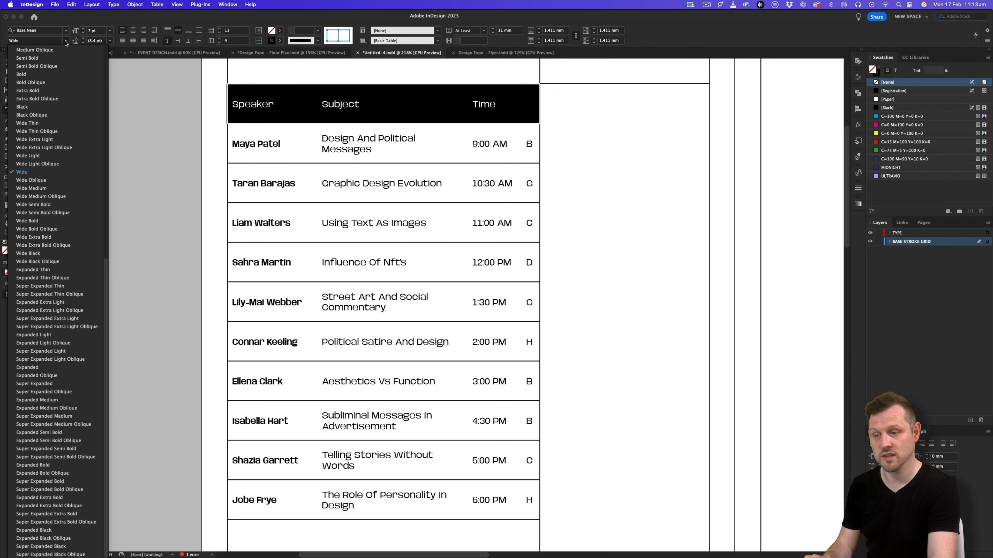
left_click(44, 59)
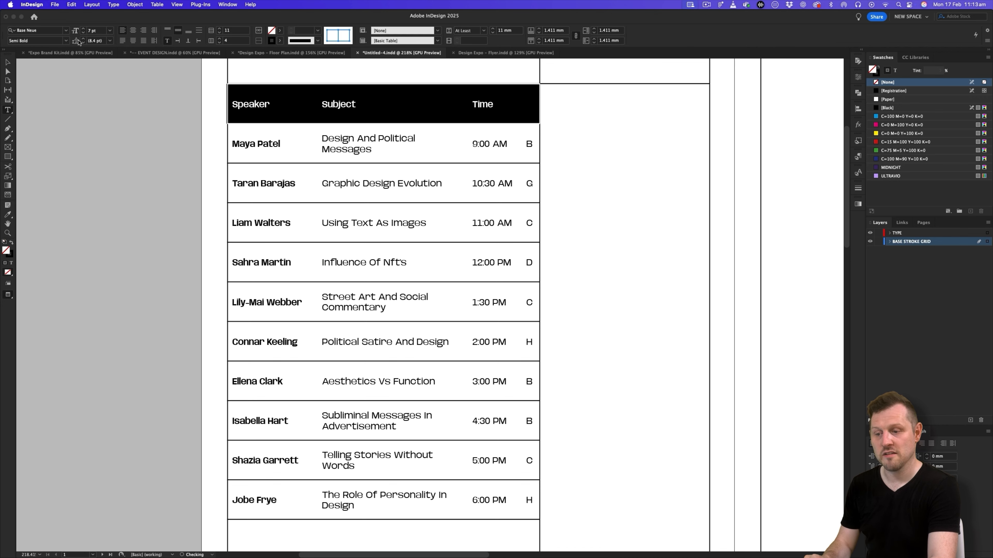
left_click(84, 29)
left_click(84, 29)
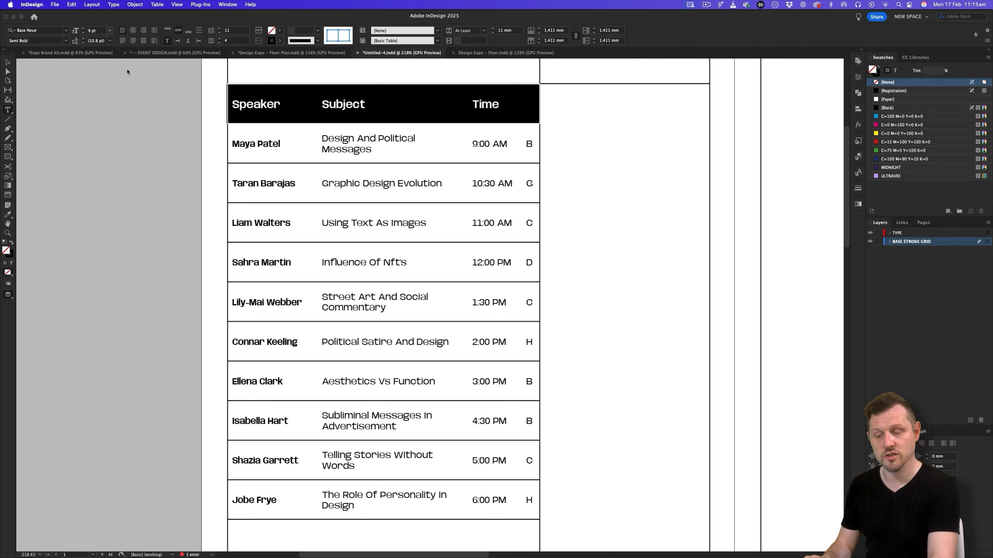
left_click_drag(527, 144, 522, 518)
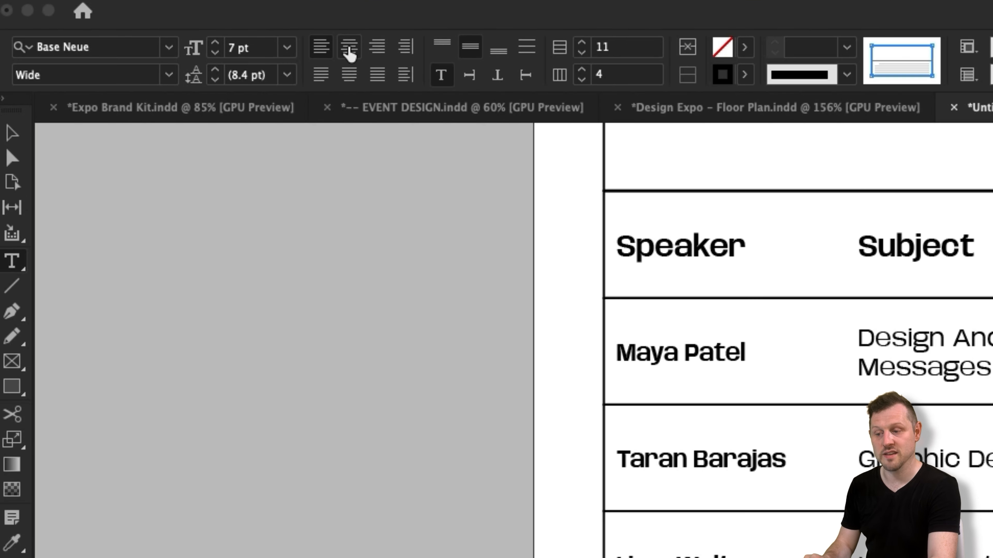
left_click(133, 30)
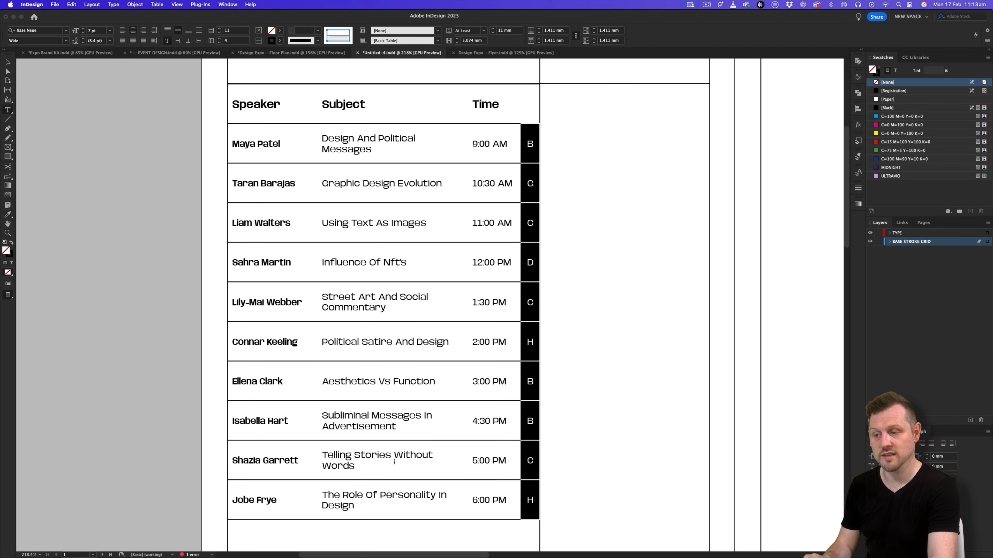
- Insert forced line breaks in the Subject column after "Telling Stories", "The Role Of Personality", "Street Art" and "Design And"
left_click(439, 493)
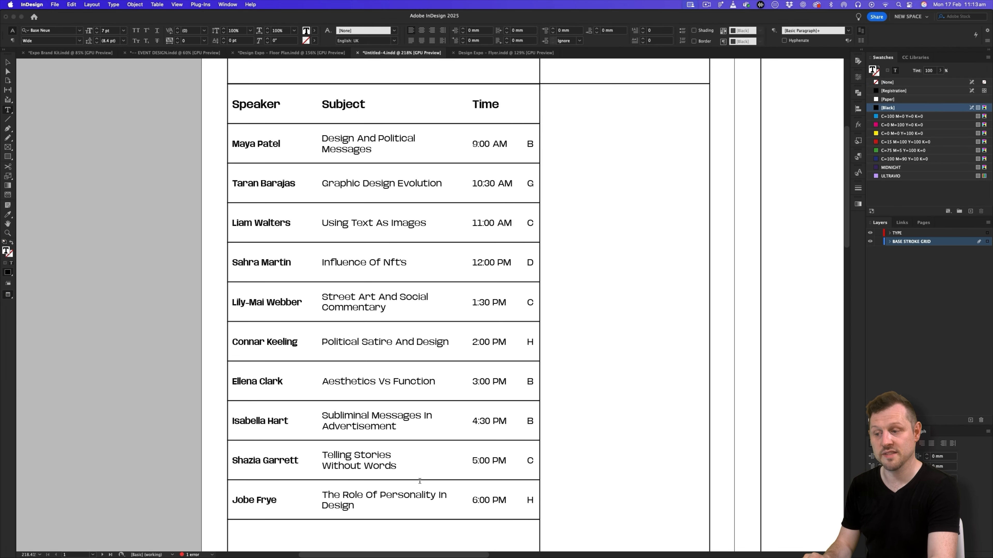
left_click(379, 296)
key("shift+Return")
left_click(357, 137)
key("shift+Return")
key("super+z")
left_click(377, 138)
key("shift+Return")
key("super+a")
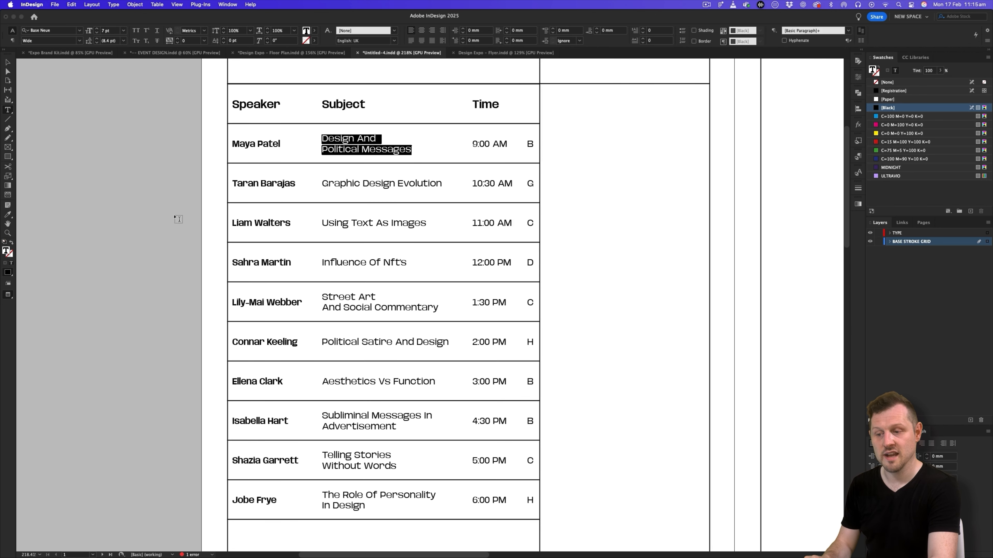
key("Escape")
key("Escape")
- Shorten the speaker table's text frame so its lower edge fits the last table row
key("super+space")
left_click_drag(474, 270, 437, 290)
left_click_drag(472, 329, 461, 240)
left_click(439, 326)
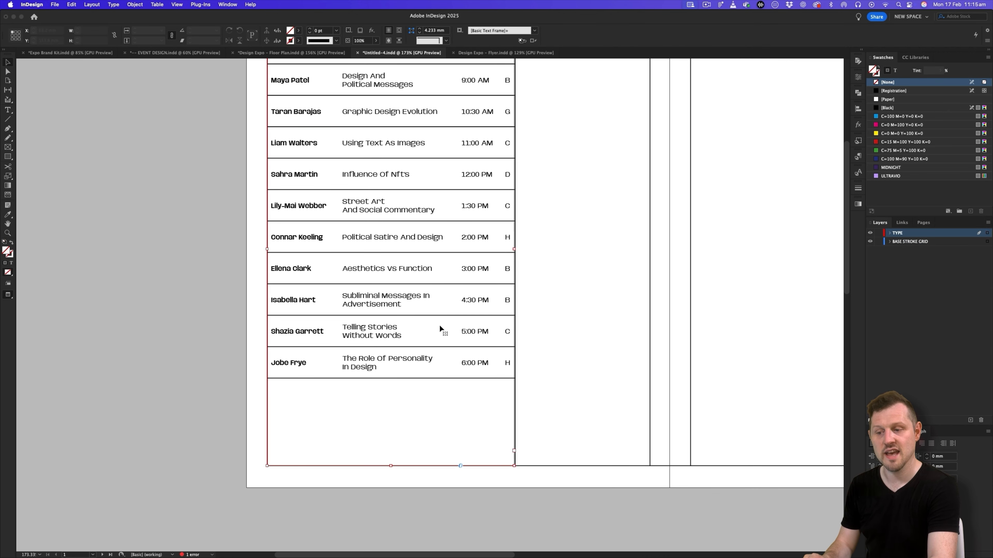
double_click(391, 466)
left_click_drag(615, 263, 519, 360)
left_click_drag(527, 226, 490, 232)
left_click_drag(564, 216, 402, 244)
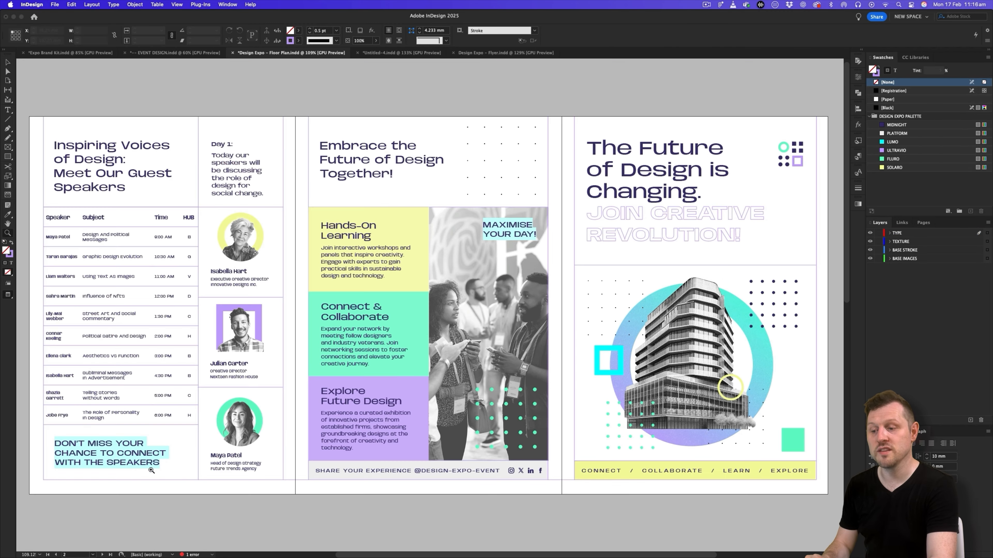
left_click_drag(118, 461, 377, 344)
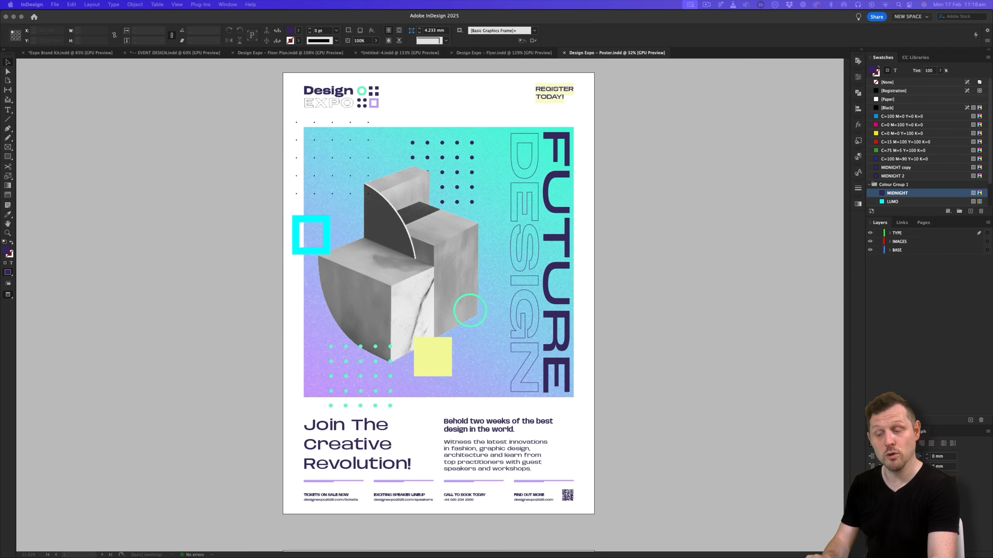
- Open the original Design Expo poster file from its placed link in the Marketing Collateral page of the event design document
left_click(653, 249)
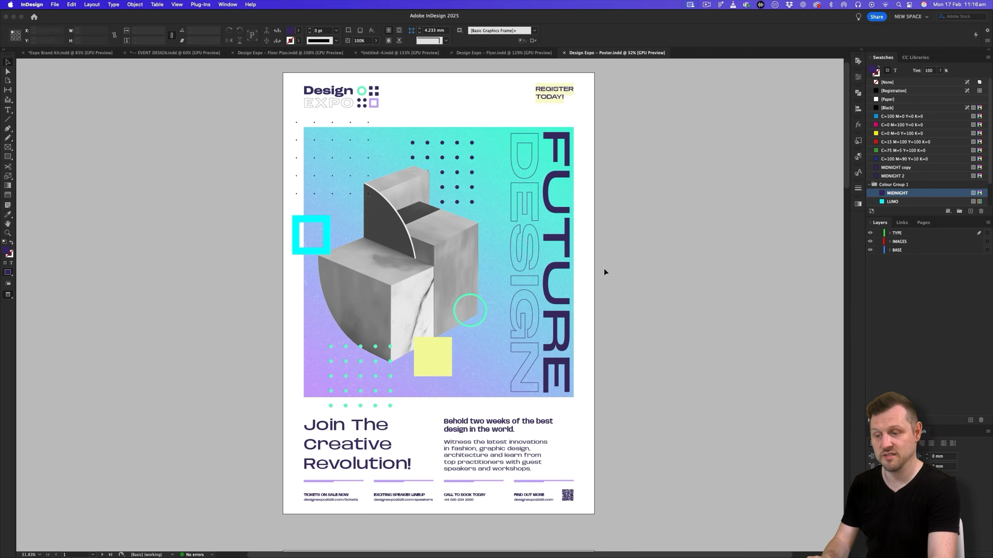
left_click_drag(561, 104, 729, 97)
left_click_drag(726, 186, 614, 307)
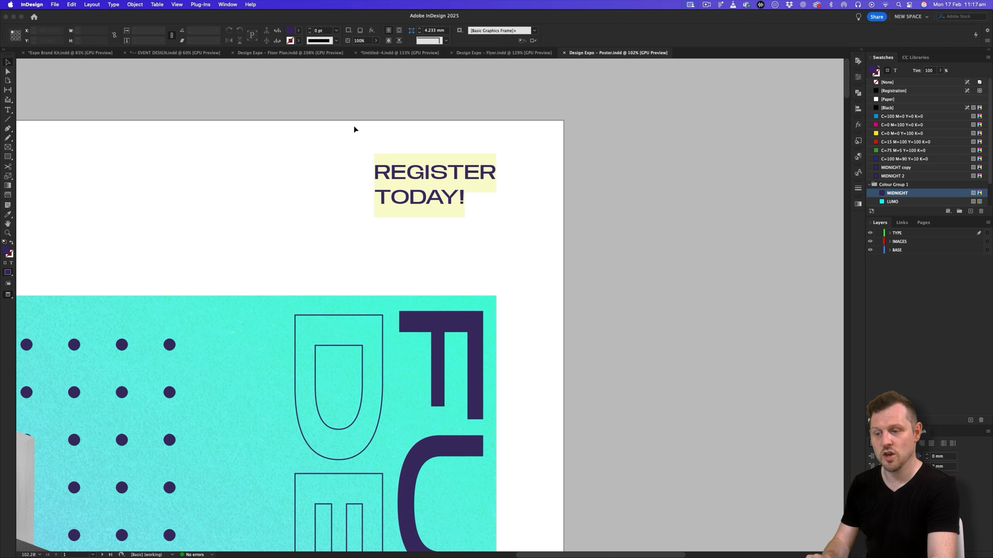
left_click(177, 53)
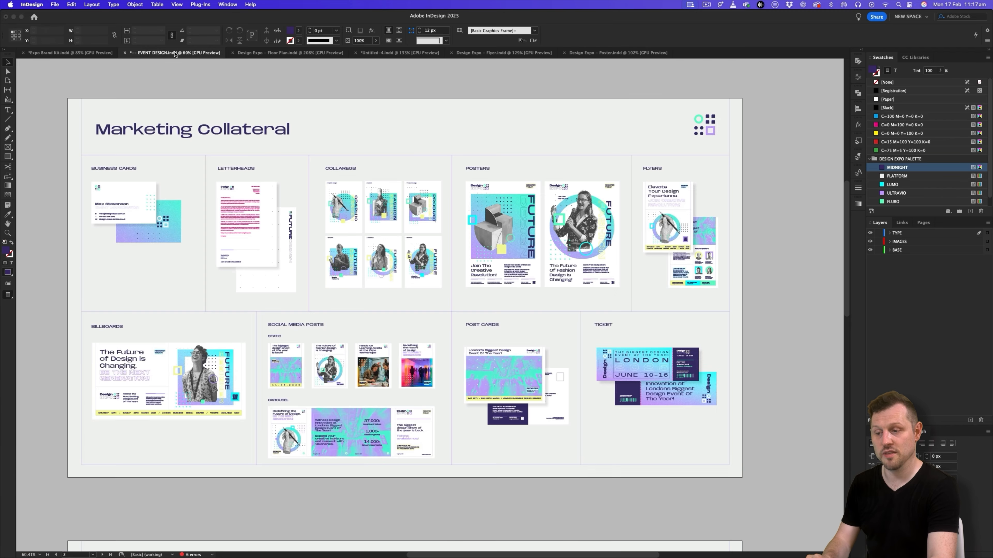
left_click(516, 194)
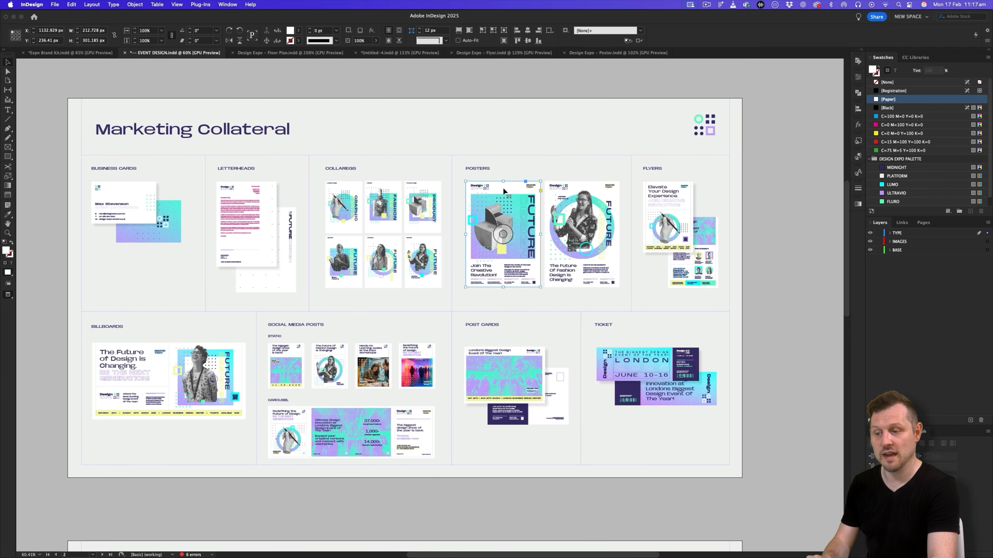
left_click(902, 222)
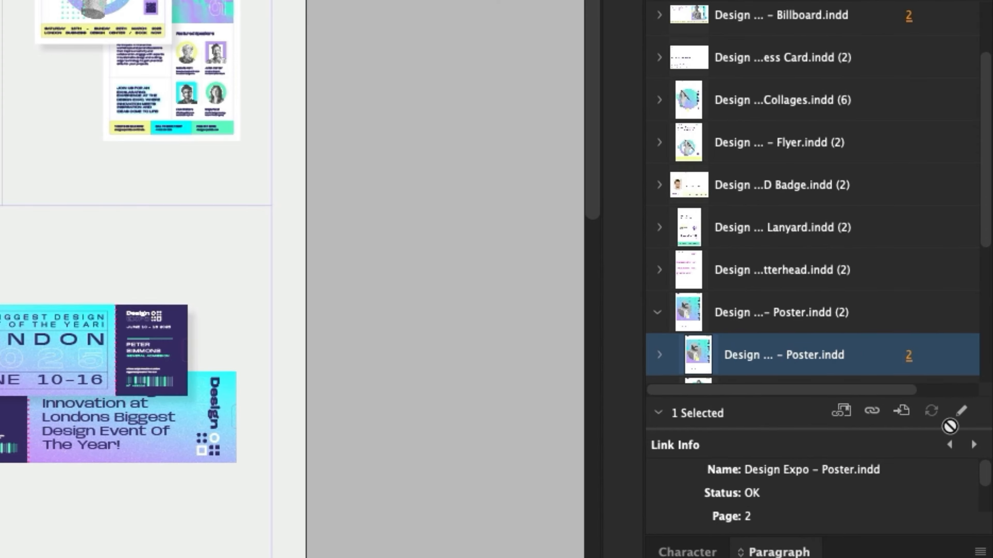
left_click(961, 410)
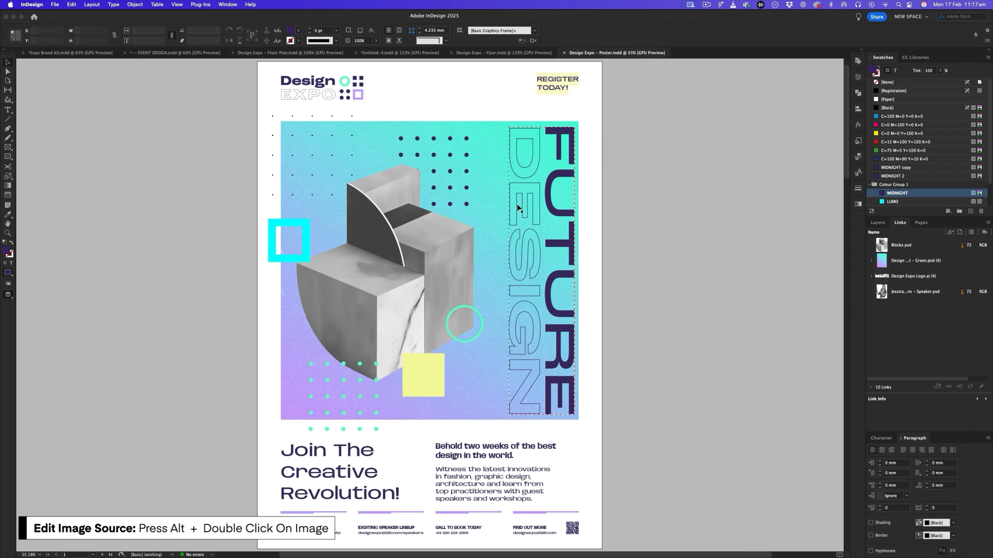
scroll(495, 192, "down", 2)
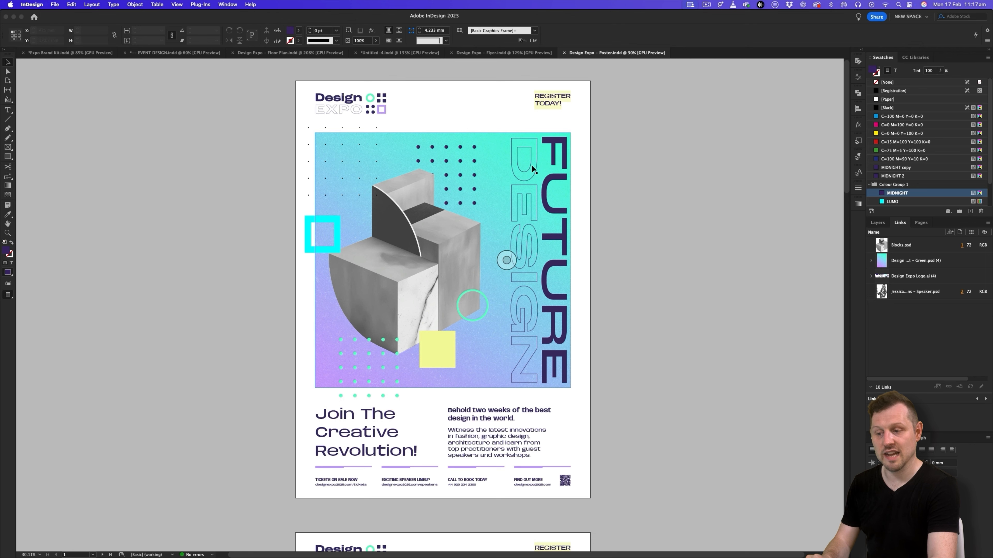
- Copy the highlighted REGISTER TODAY! text frame from the poster and paste it onto the TYPE layer of the tri-fold document
left_click(557, 101)
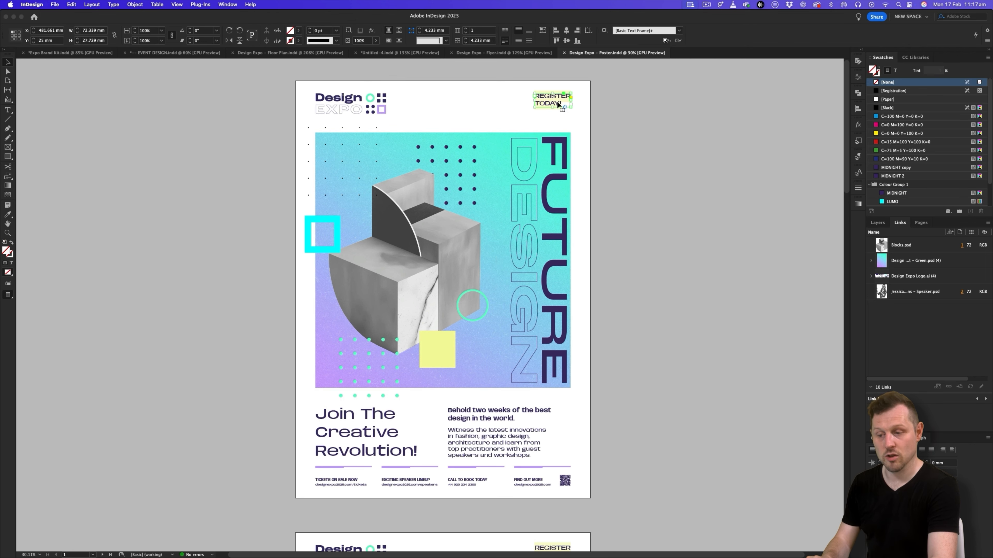
left_click(422, 54)
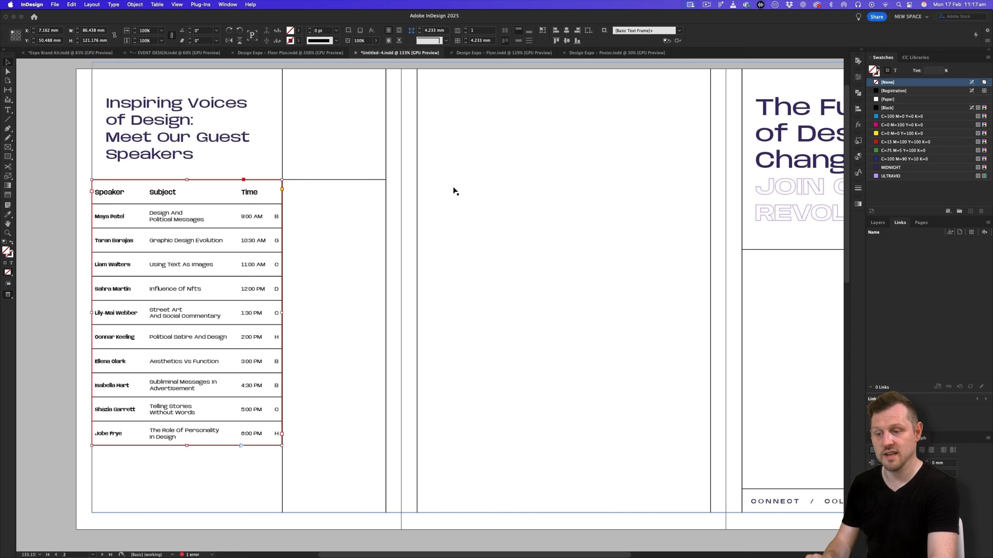
left_click(877, 222)
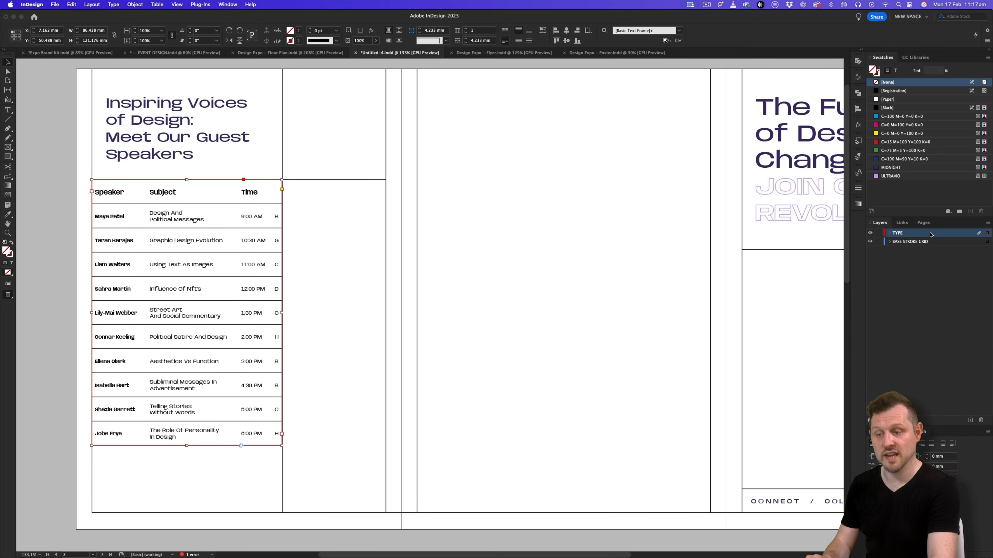
key("super+v")
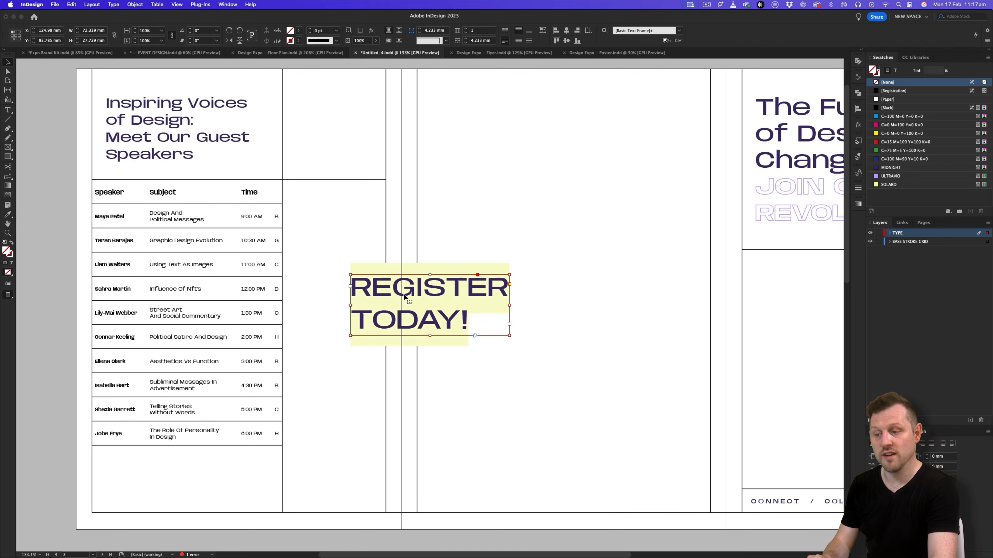
- Move the REGISTER TODAY! frame directly beneath the speaker table and resize it to fill the remaining space in that column
left_click_drag(435, 295, 191, 475)
key("z")
left_click(208, 425)
left_click_drag(251, 387, 258, 387)
left_click_drag(261, 449, 330, 312)
key("v")
left_click_drag(472, 396, 525, 392)
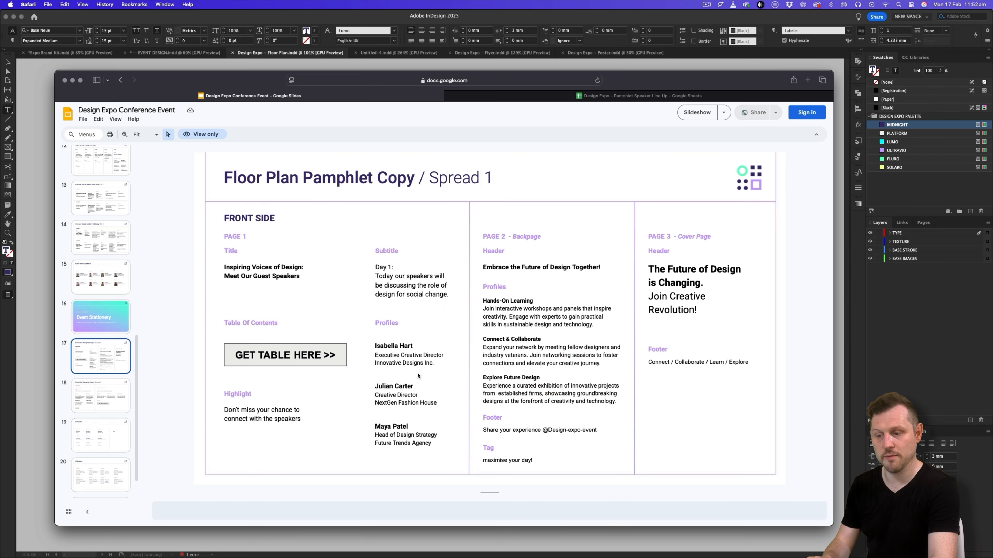
- Replace the REGISTER TODAY! text with the Highlight copy "Don't miss your chance to connect with the speakers" from the pamphlet copy slide
left_click(246, 419)
triple_click(282, 420)
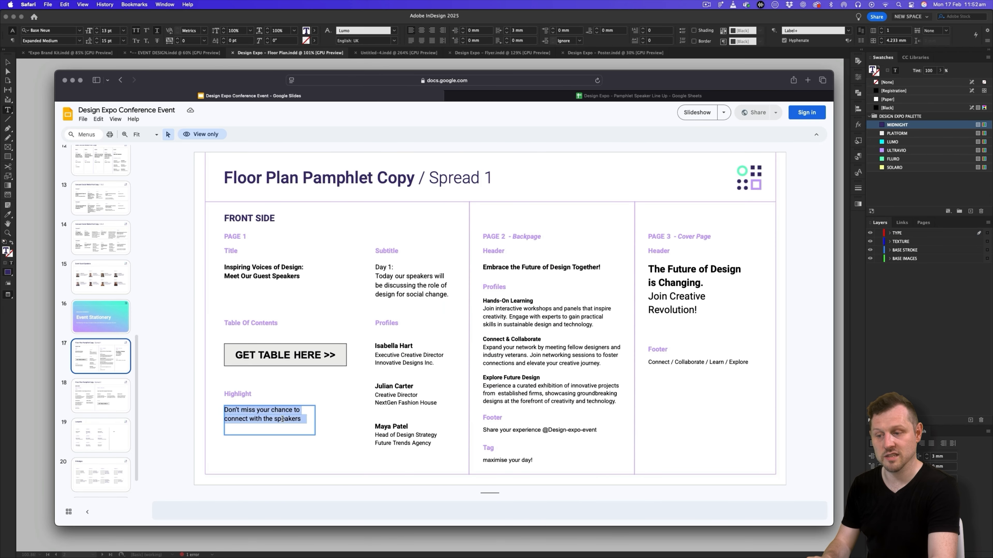
key("super+Tab")
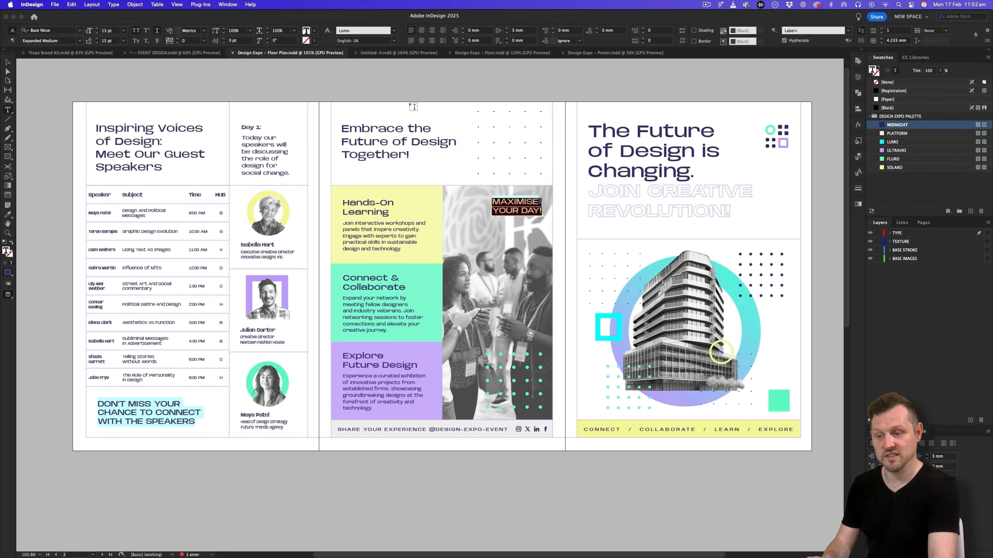
left_click(392, 53)
key("ctrl+a")
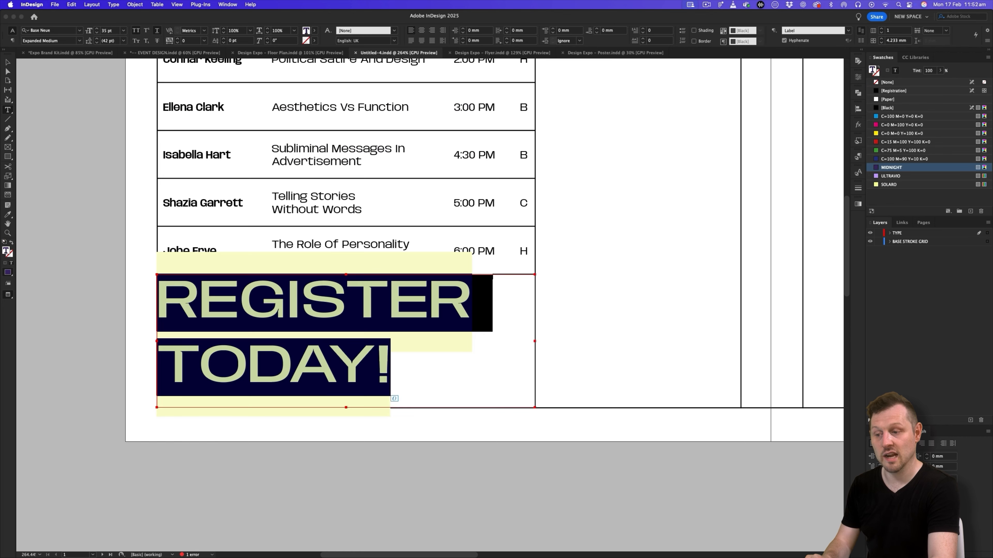
key("ctrl+v")
key("Escape")
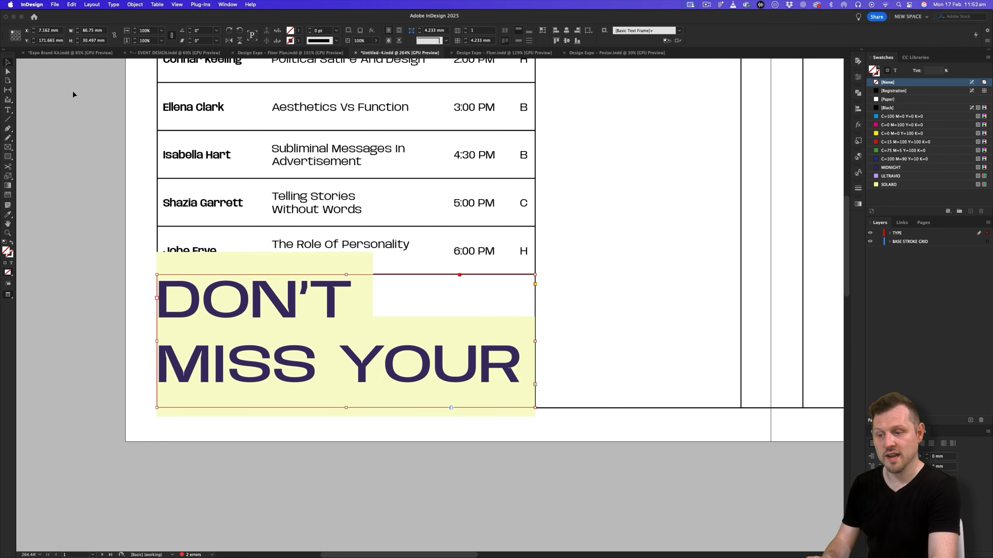
left_click(59, 86)
- Edit the Label paragraph style to use a 13 pt font size with 15 pt leading
left_click_drag(571, 236, 414, 354)
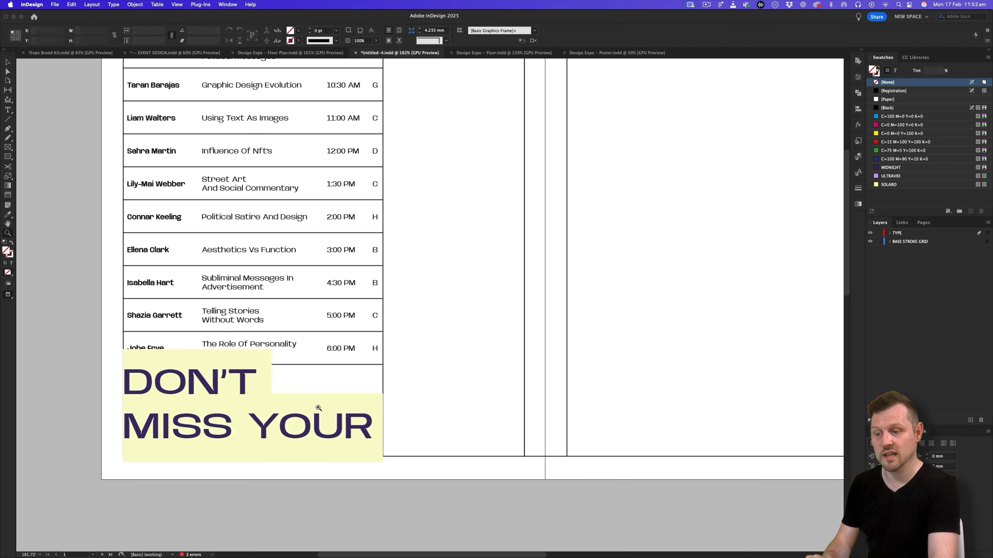
key("v")
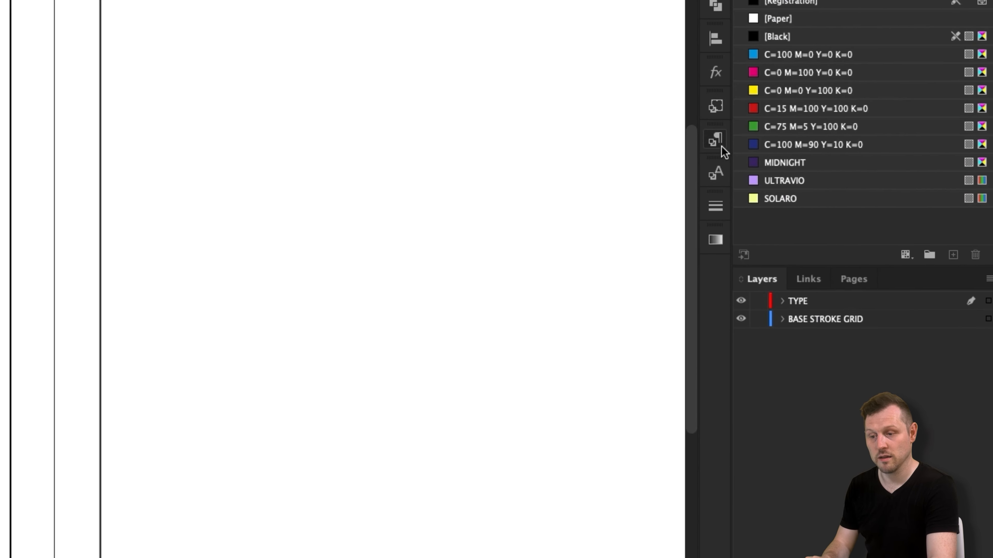
left_click(720, 146)
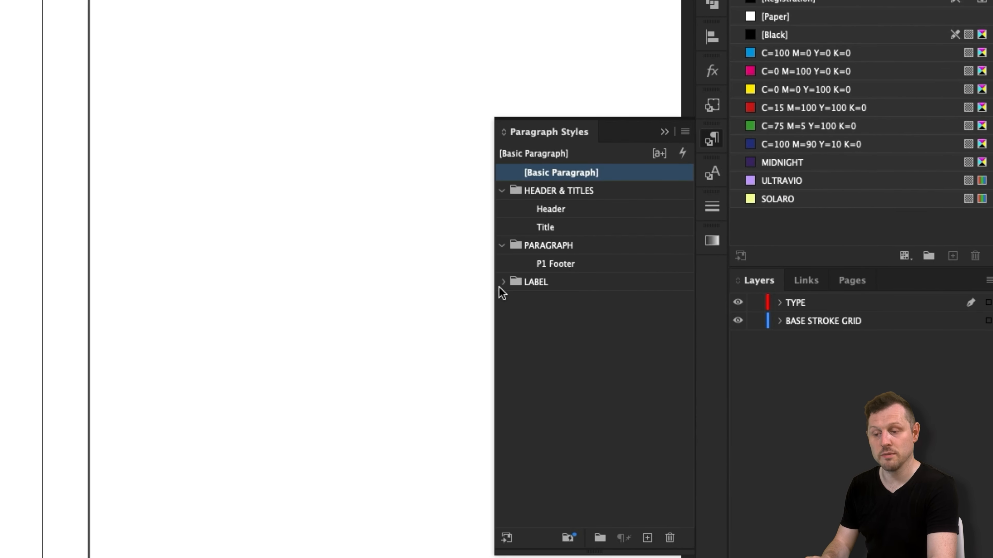
left_click(503, 281)
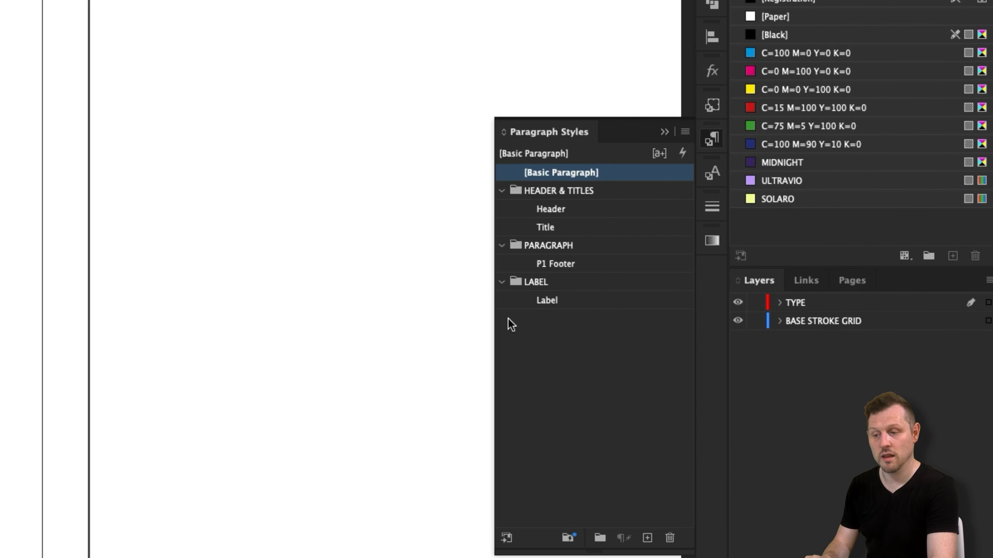
double_click(545, 299)
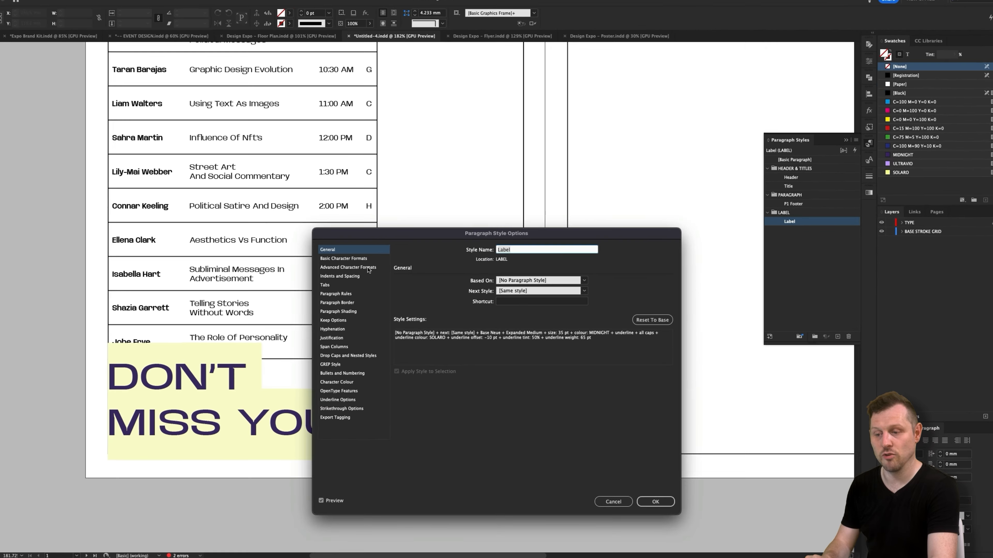
left_click(329, 271)
triple_click(421, 244)
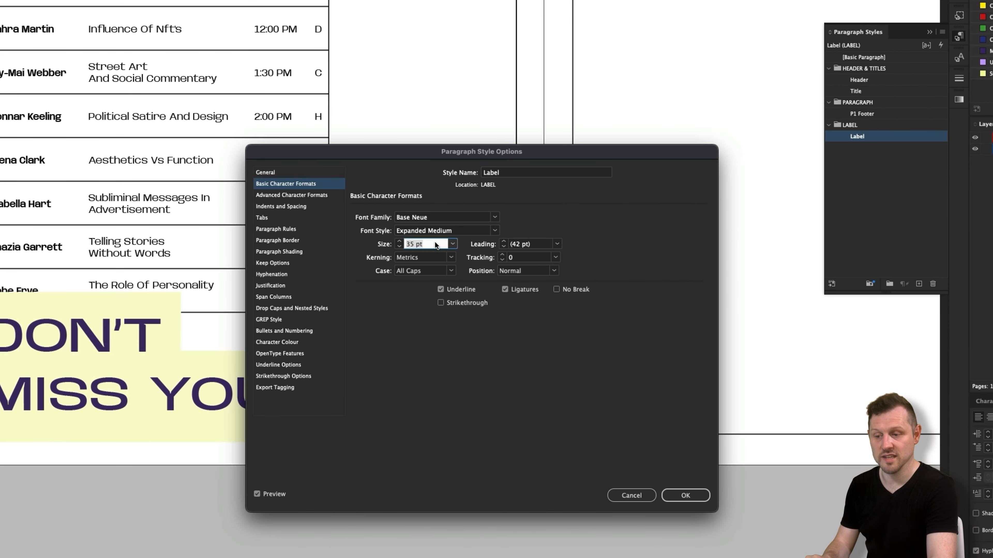
key("Tab")
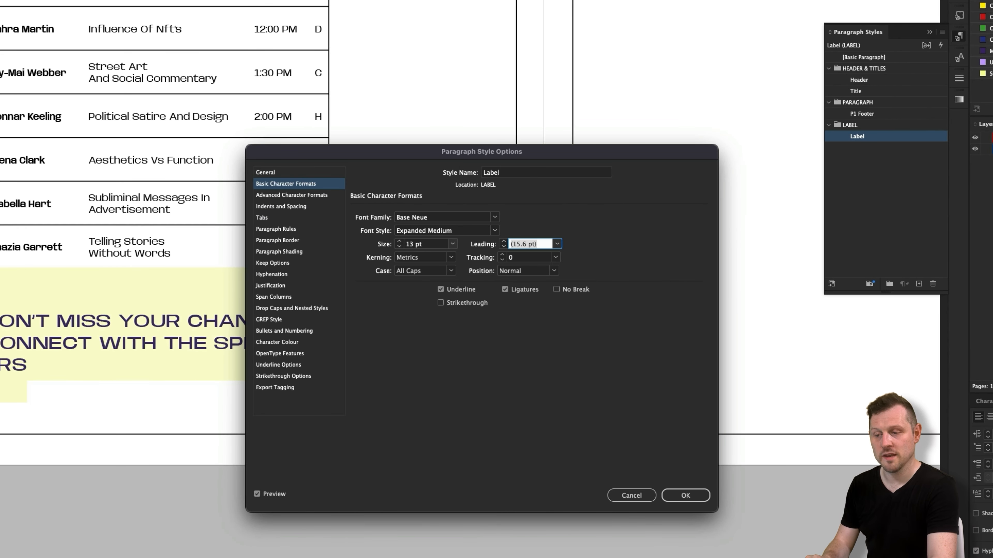
type("15")
key("Tab")
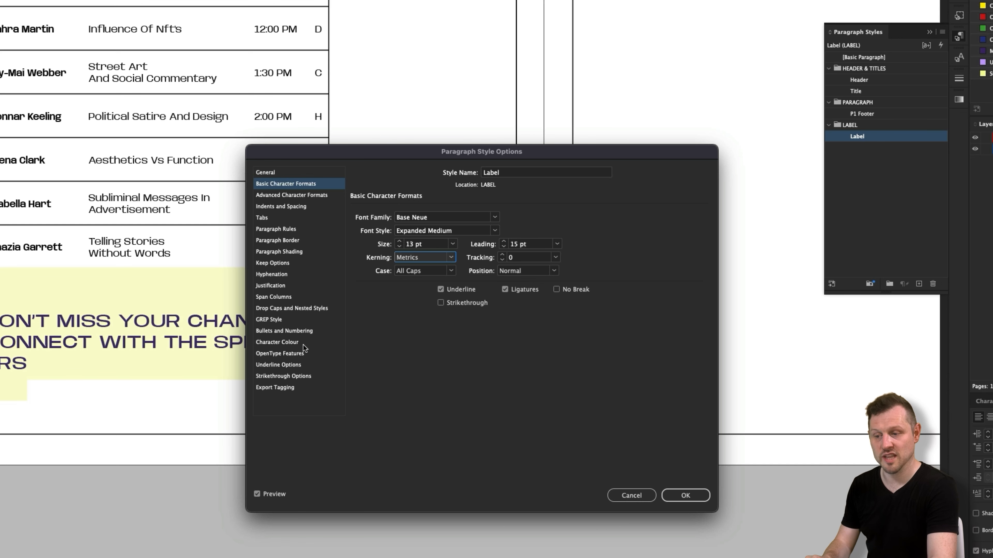
- Set the Label style's underline weight to 20 pt and offset to -5 pt, and apply the style changes
left_click(295, 367)
triple_click(421, 238)
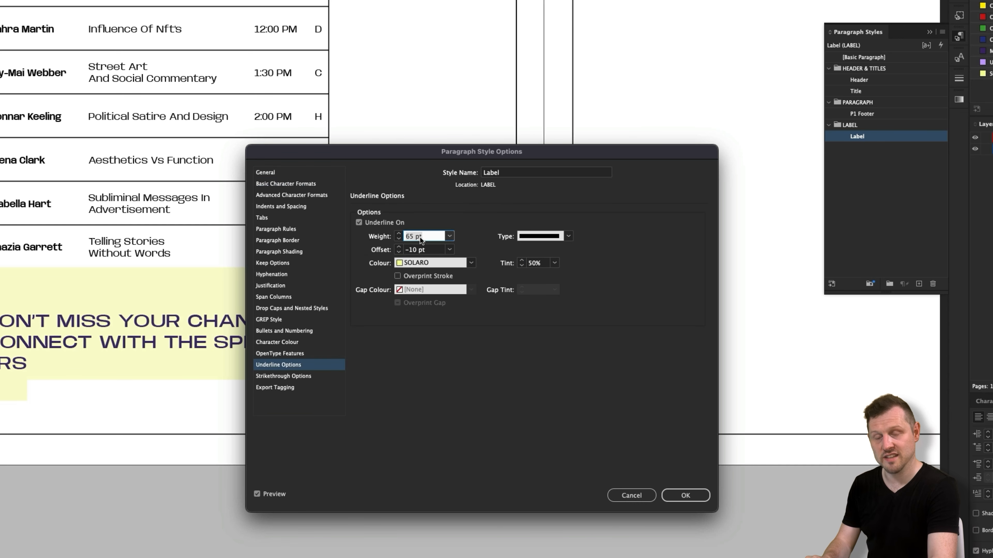
type("20")
key("Tab")
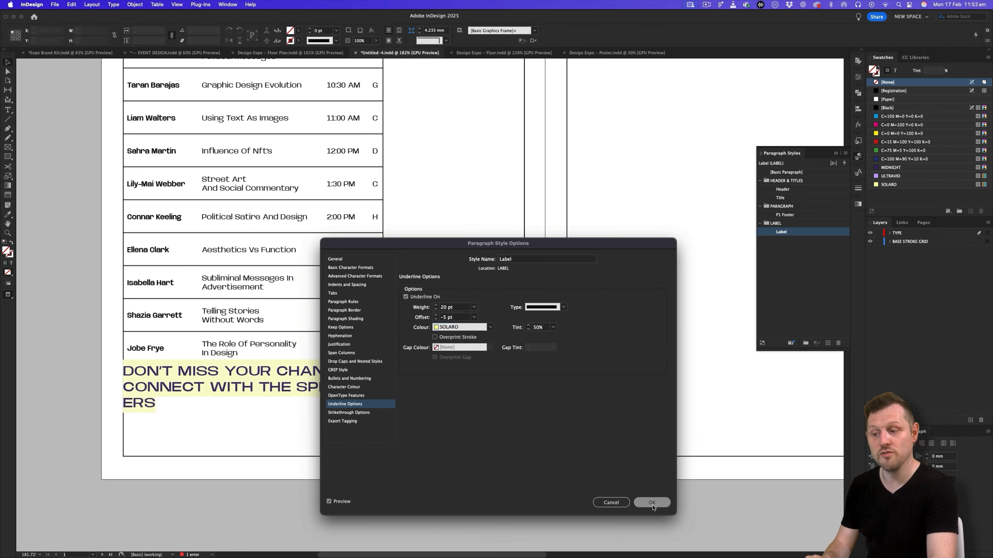
left_click(686, 496)
- Centre the label text vertically within its frame beneath the speaker table
left_click(220, 400)
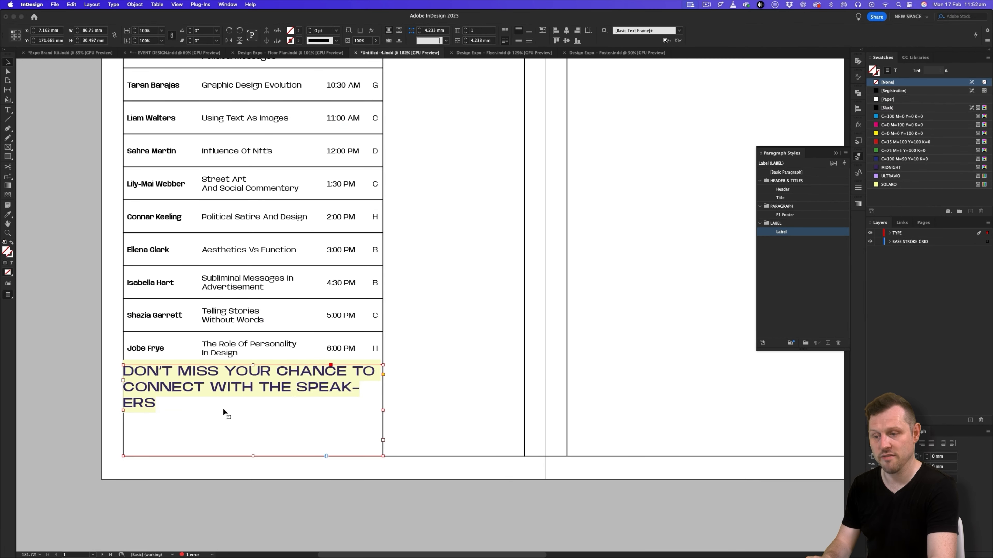
key("w")
double_click(222, 408)
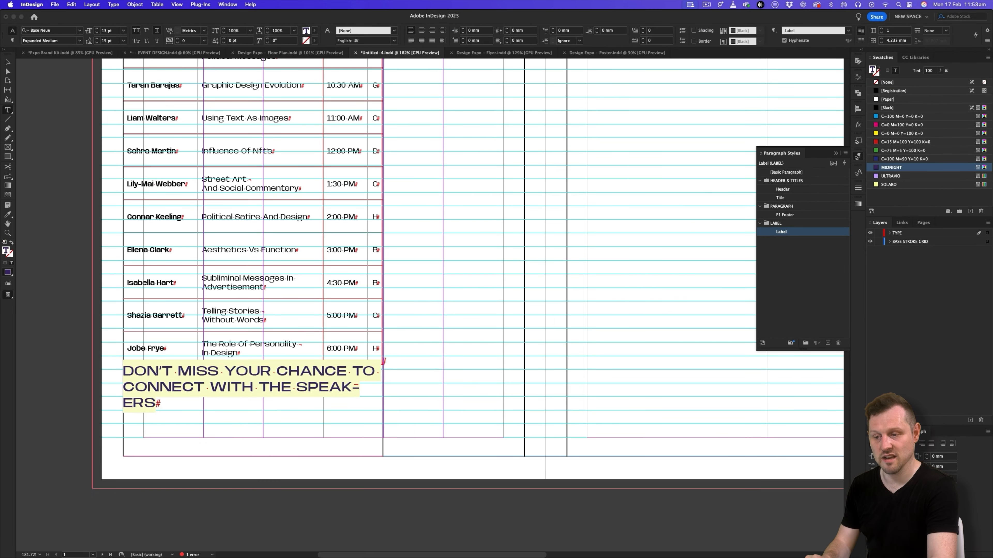
key("Escape")
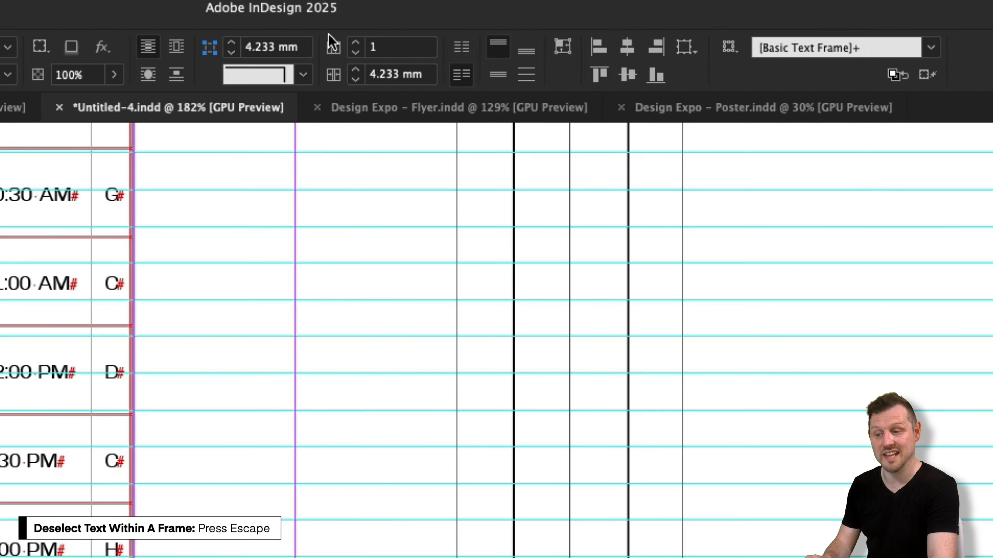
left_click(518, 41)
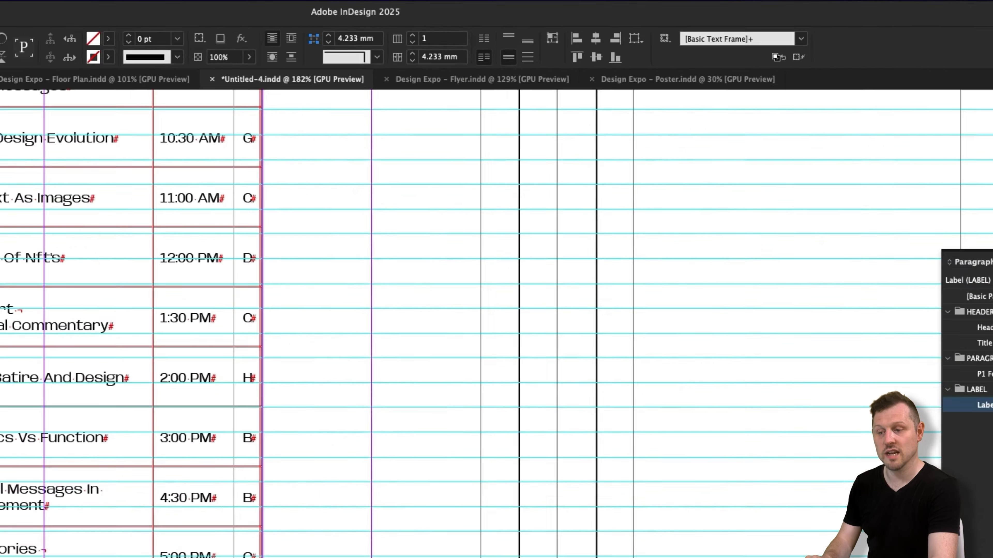
- Give the label's text frame a left inset of 7 mm
right_click(292, 250)
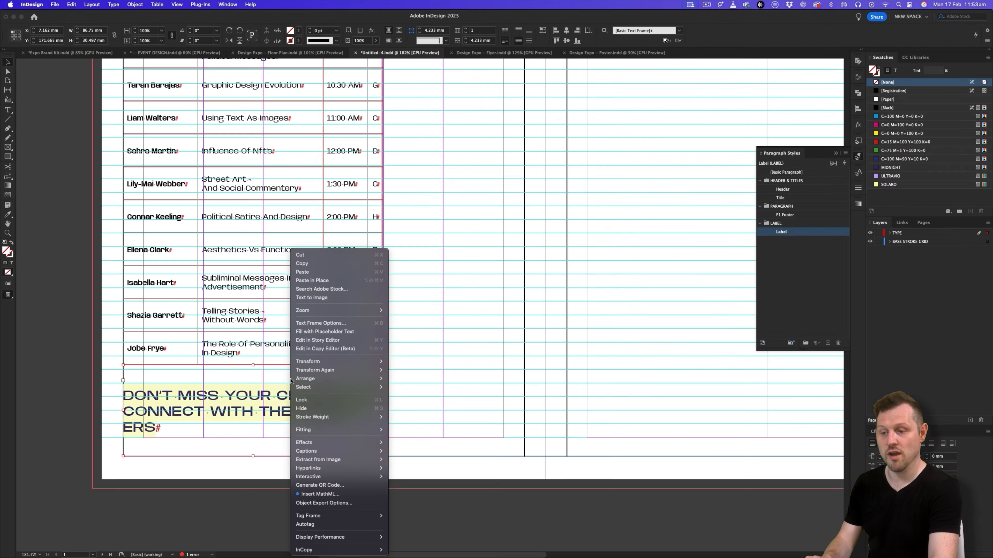
left_click(321, 323)
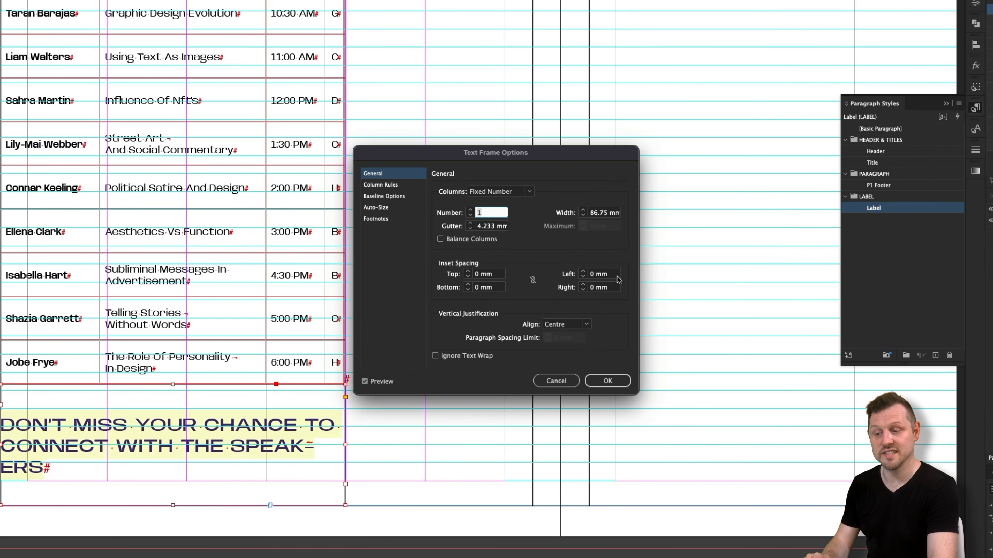
left_click(605, 276)
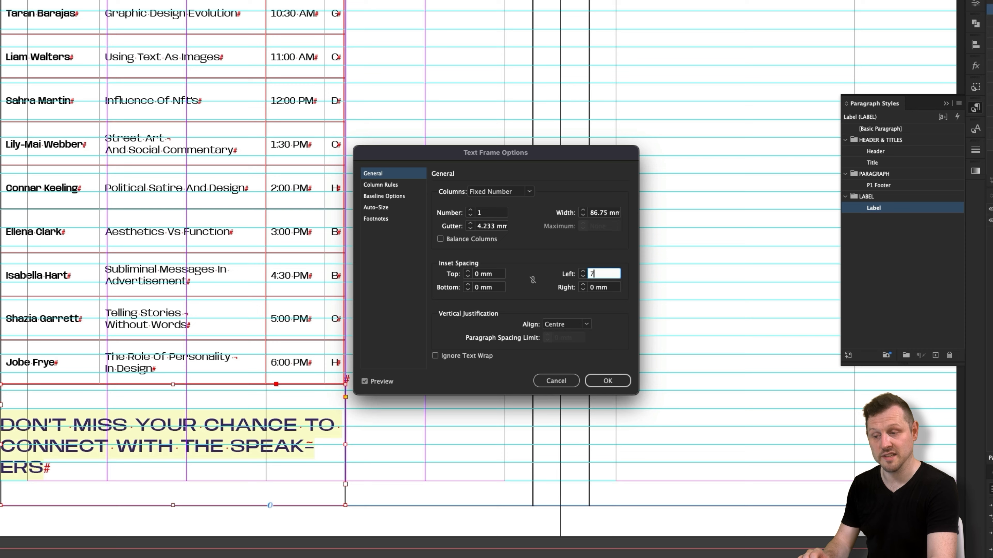
type("7")
key("Tab")
left_click(608, 381)
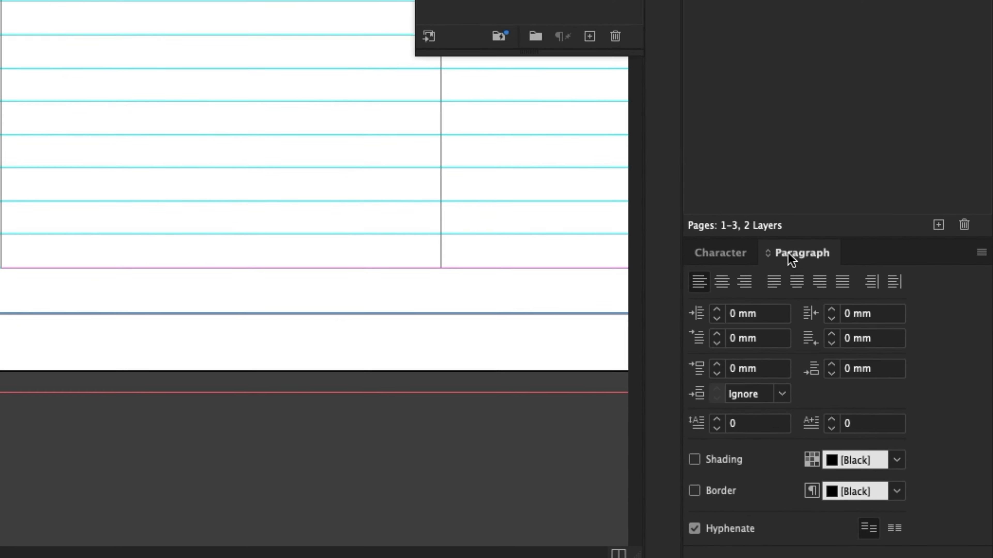
- Apply a 10 mm right indent to the label text and deselect its frame
left_click(863, 316)
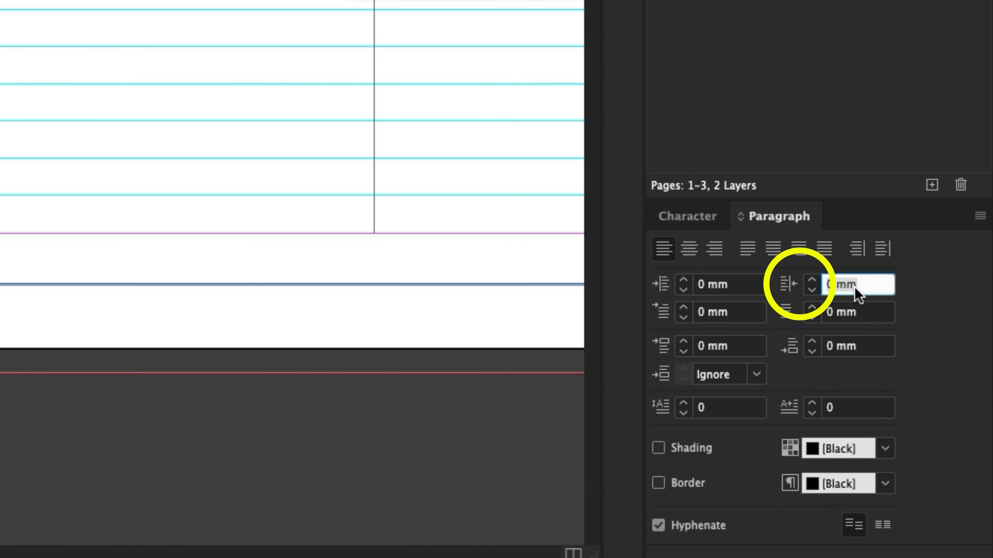
type("10")
key("Tab")
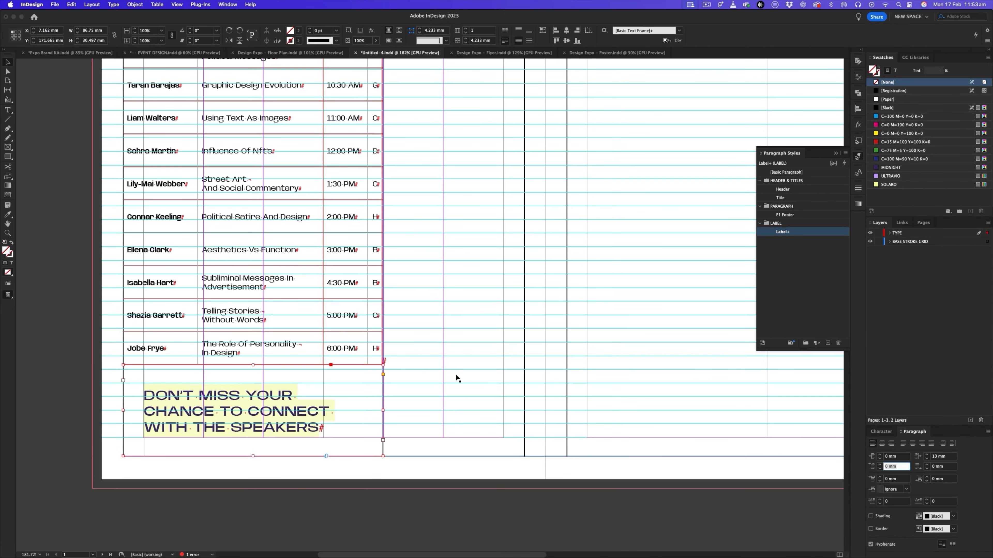
left_click(470, 374)
- Inspect the label and speaker table in preview, and the subtitle cell in the original Design Expo floor plan
key("w")
key("z")
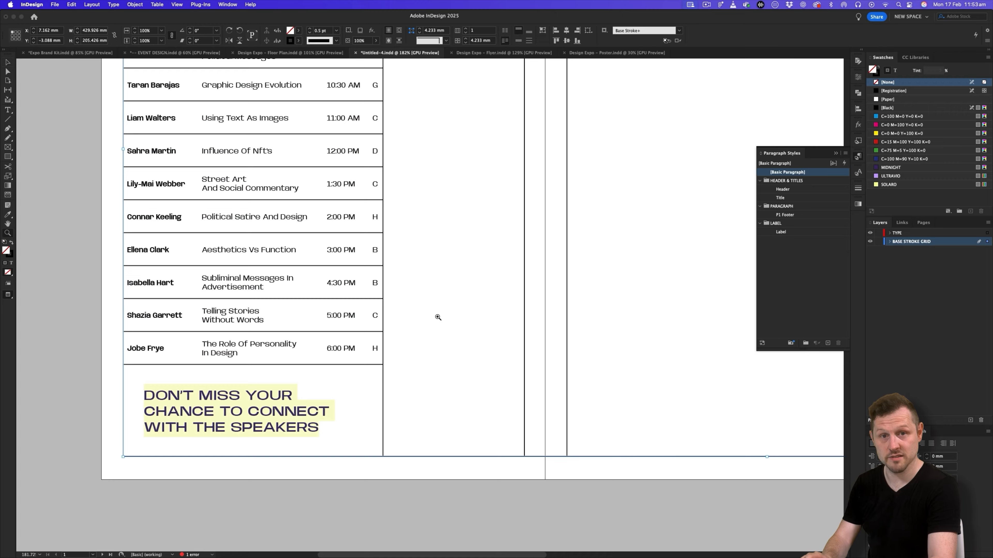
left_click_drag(438, 317, 390, 334)
left_click_drag(452, 414, 434, 443)
key("v")
left_click(434, 442)
key("z")
left_click_drag(296, 420, 358, 394)
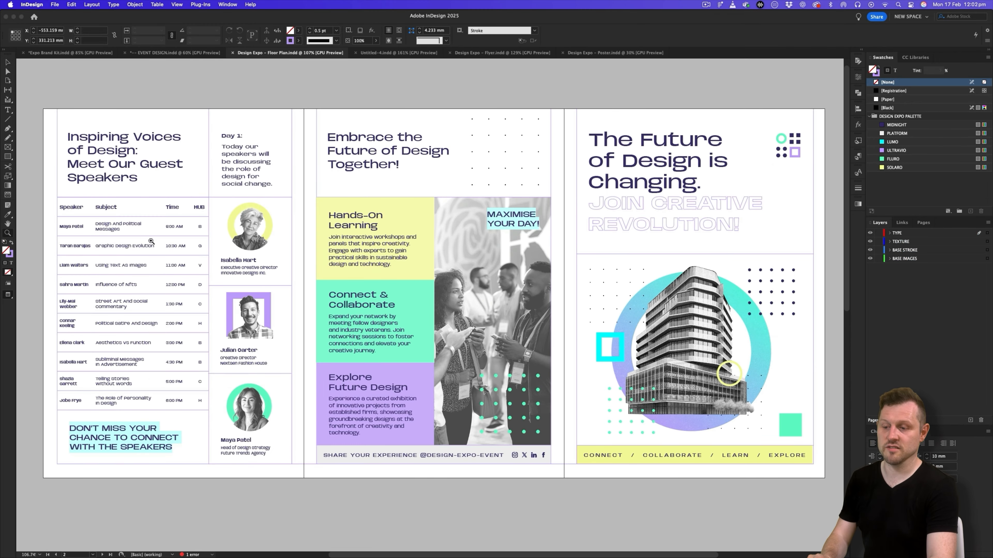
left_click_drag(151, 241, 294, 233)
left_click_drag(293, 233, 283, 234)
key("v")
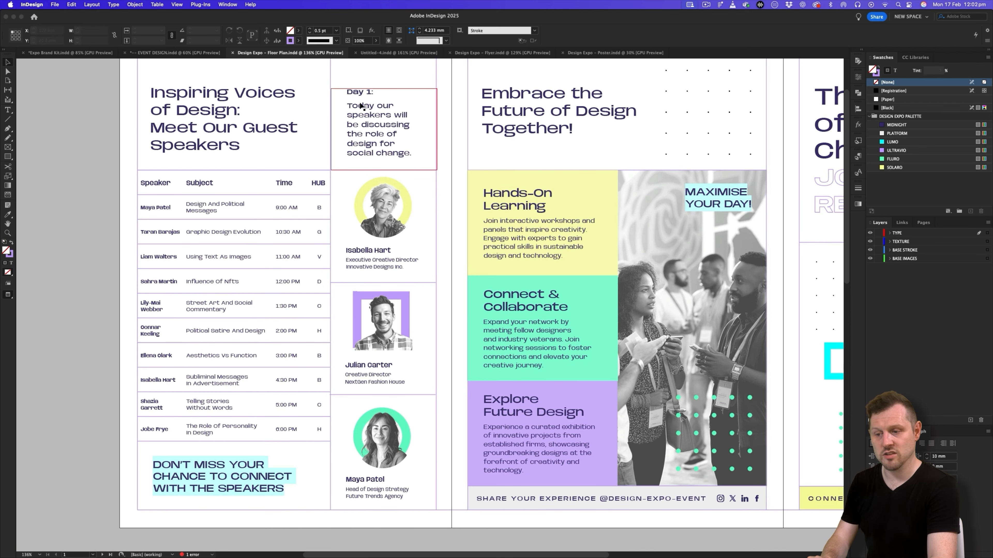
- On the tri-fold document's TYPE layer, draw a text frame about 47 by 36 mm in the empty cell beside the title
left_click(399, 52)
scroll(410, 274, "up", 5)
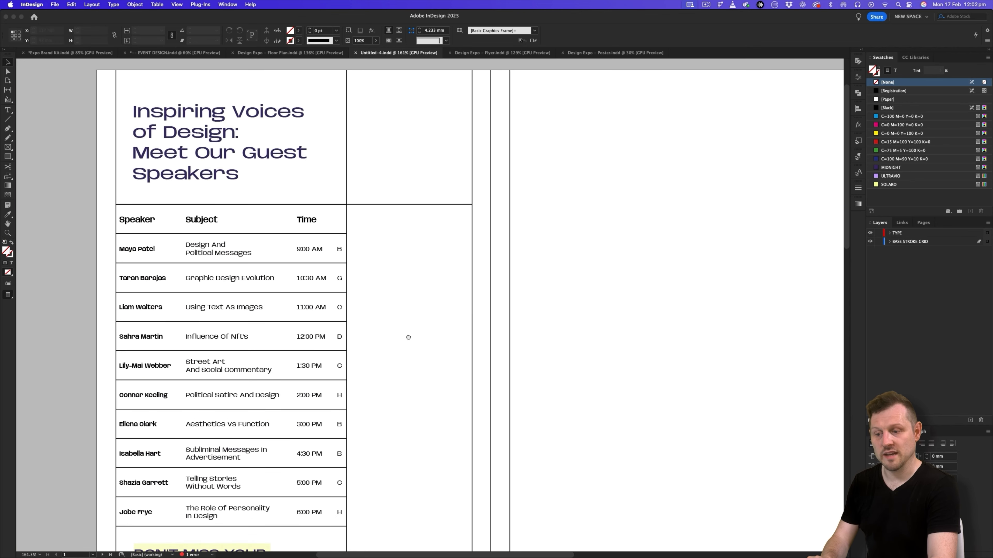
key("w")
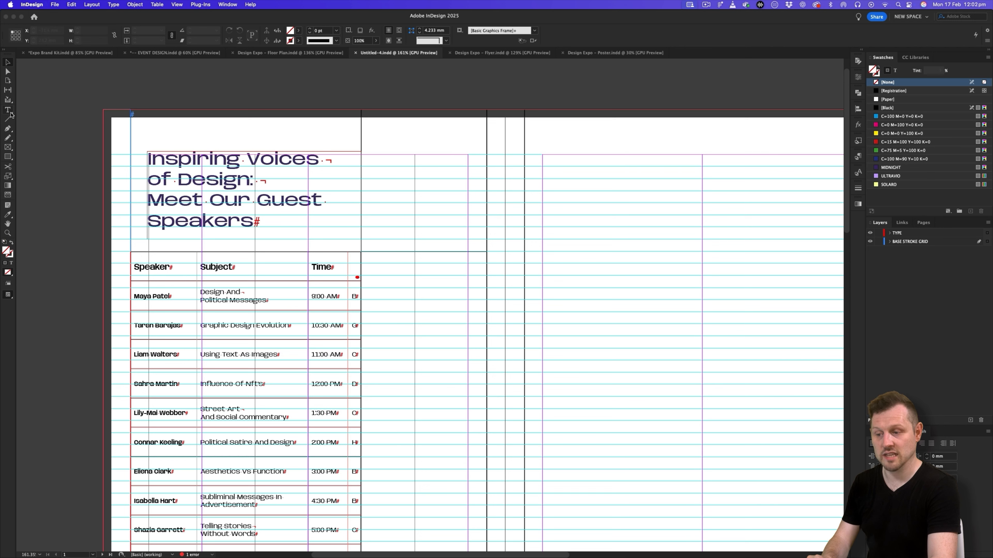
left_click(10, 112)
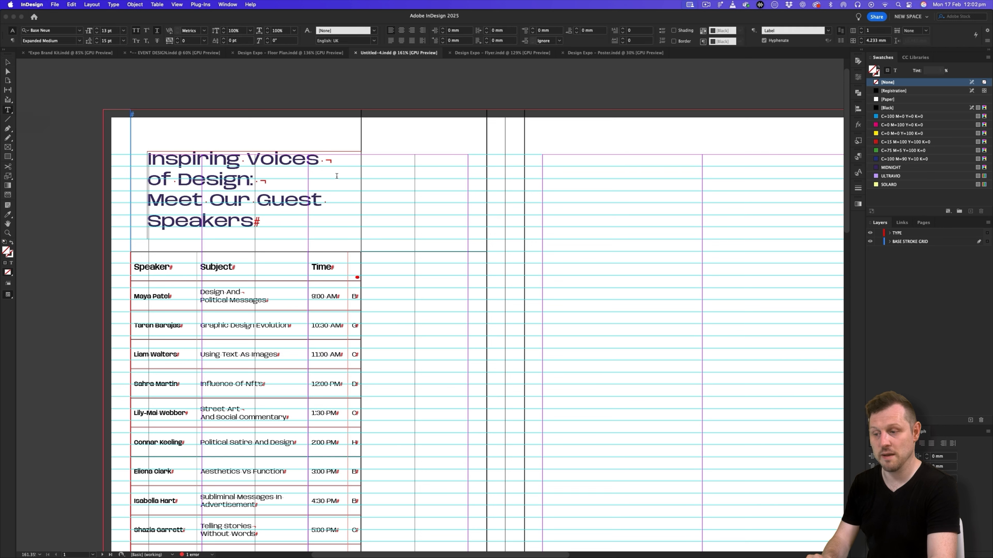
left_click(904, 233)
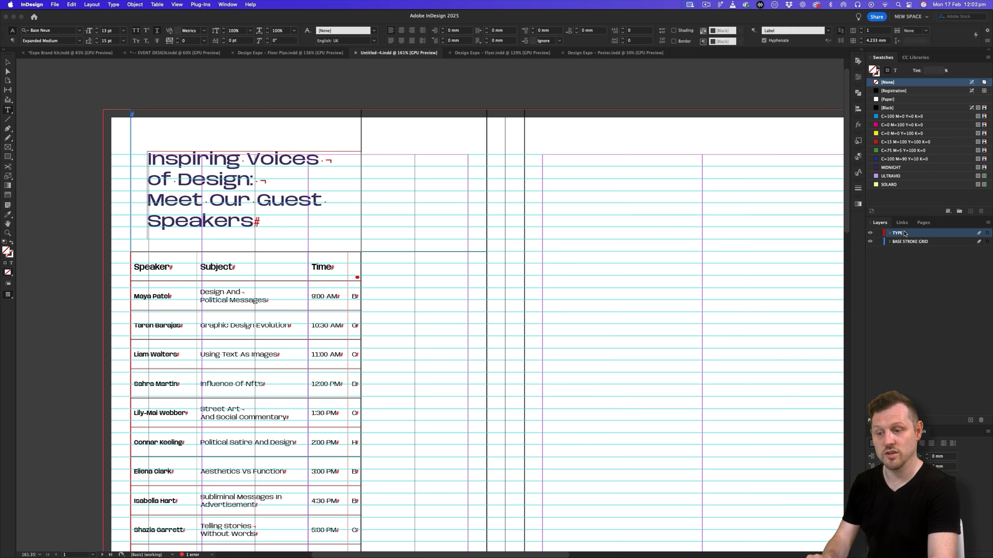
left_click(8, 110)
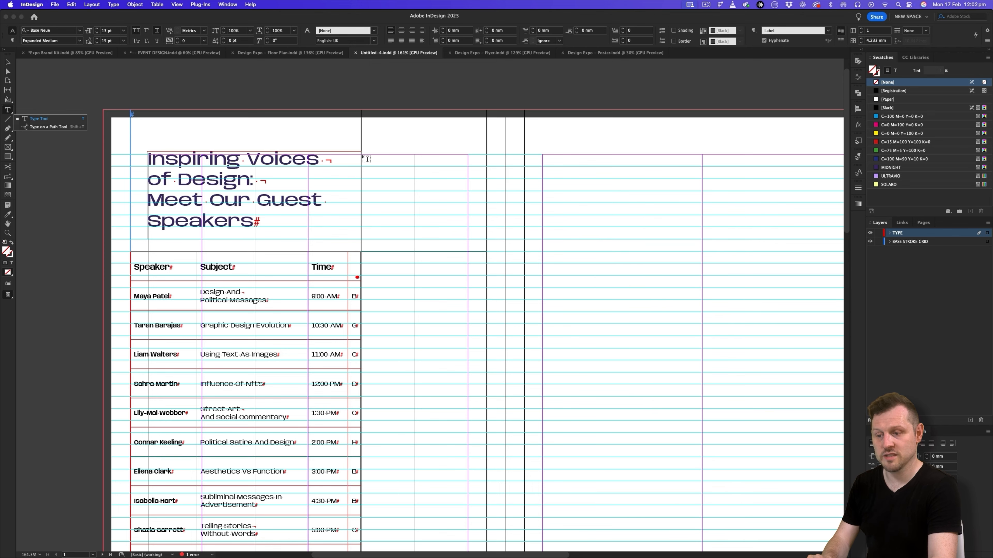
left_click_drag(364, 156, 488, 251)
- Reset the new frame's text to the [Basic Paragraph] style
left_click(895, 168)
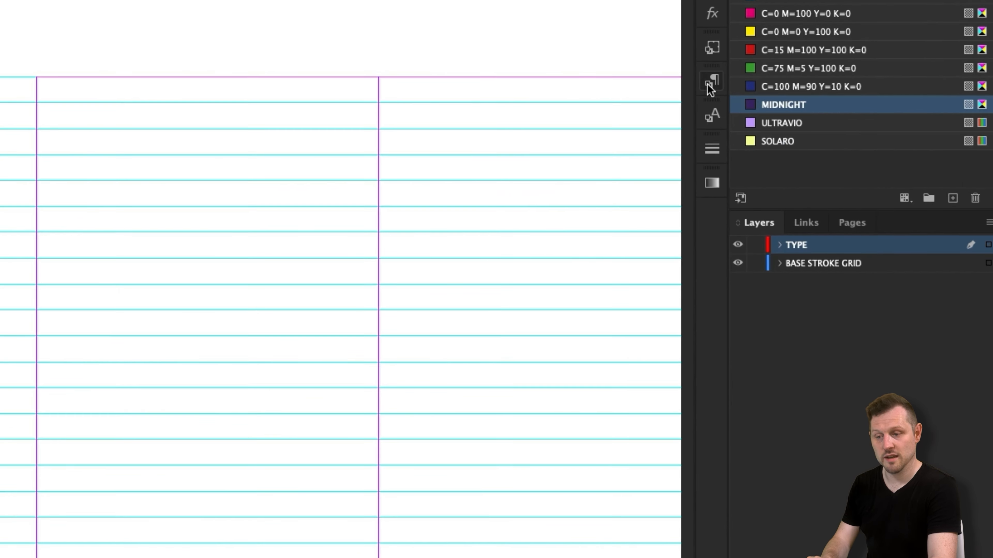
left_click(779, 115)
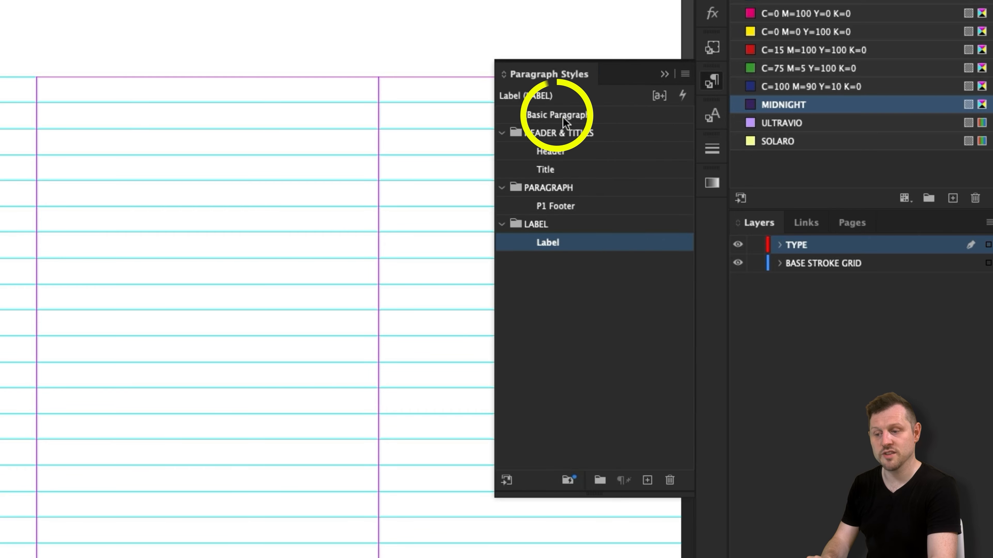
left_click(666, 141)
- Paste the Page 1 subtitle copy beginning "Day 1:" from the pamphlet copy slide into the new frame
key("super+Tab")
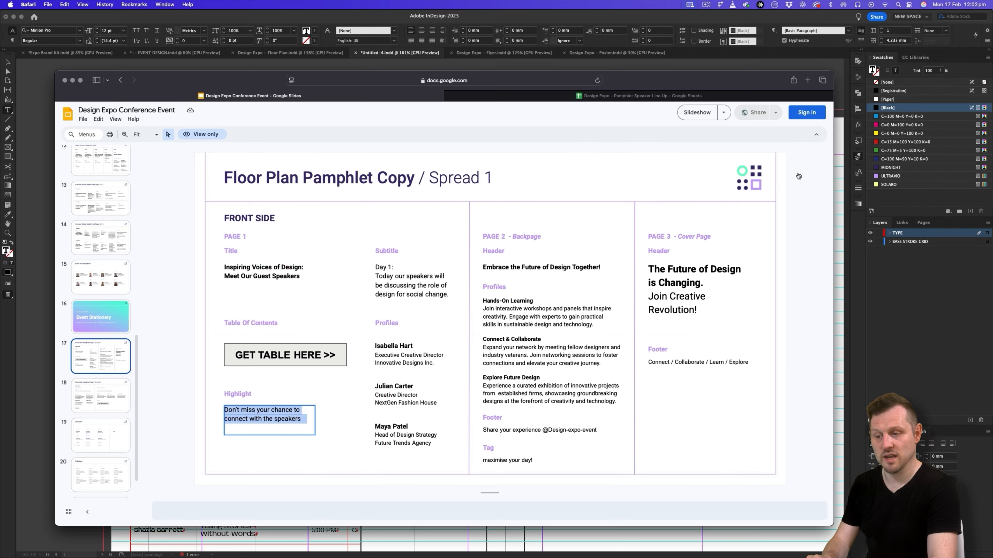
left_click(437, 281)
key("super+Tab")
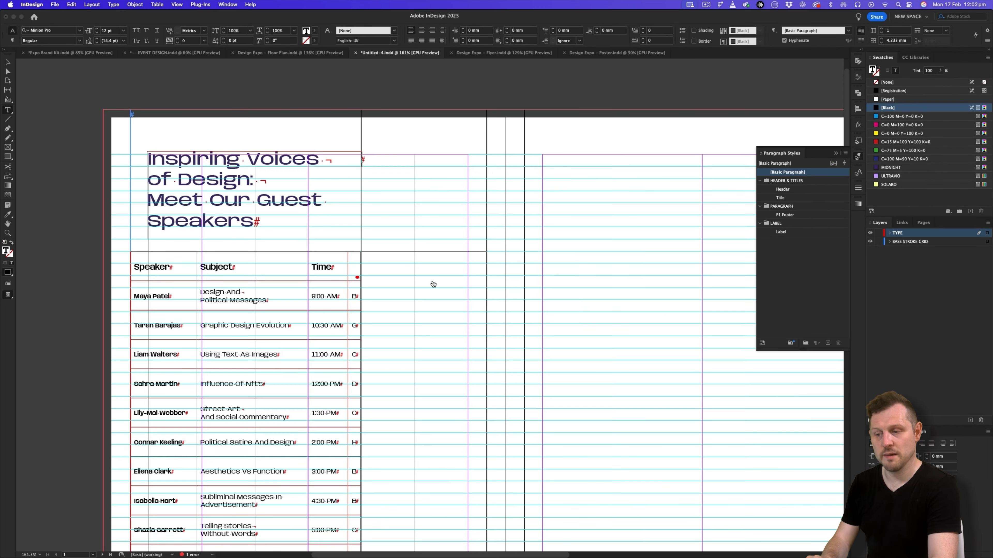
key("super+v")
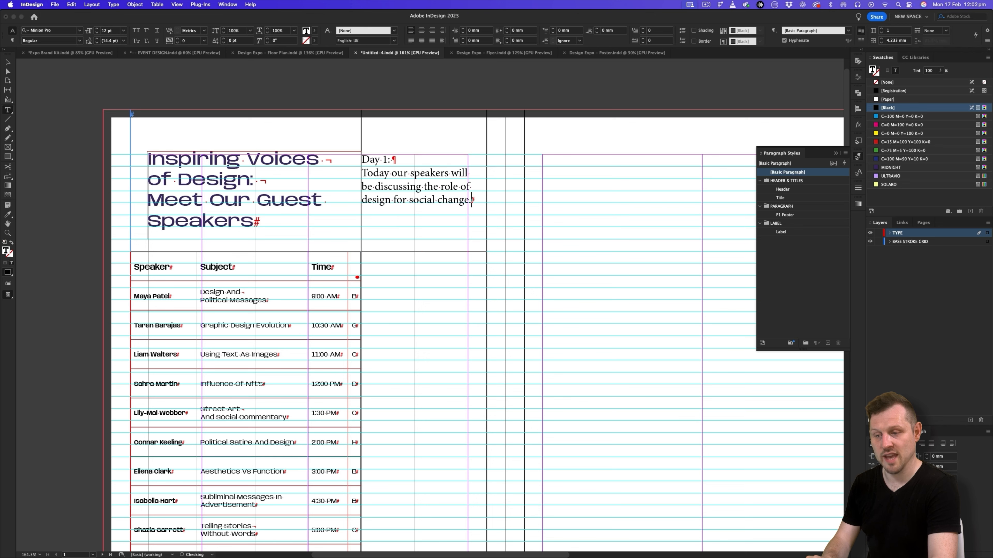
key("Escape")
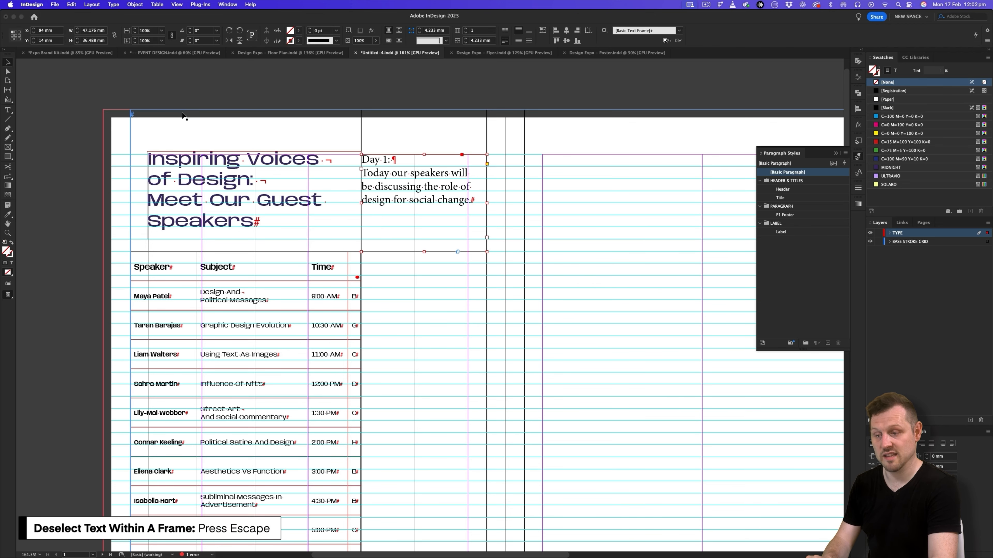
- Set the left inset spacing of the "Day 1:" subtitle frame to 7 mm
right_click(411, 179)
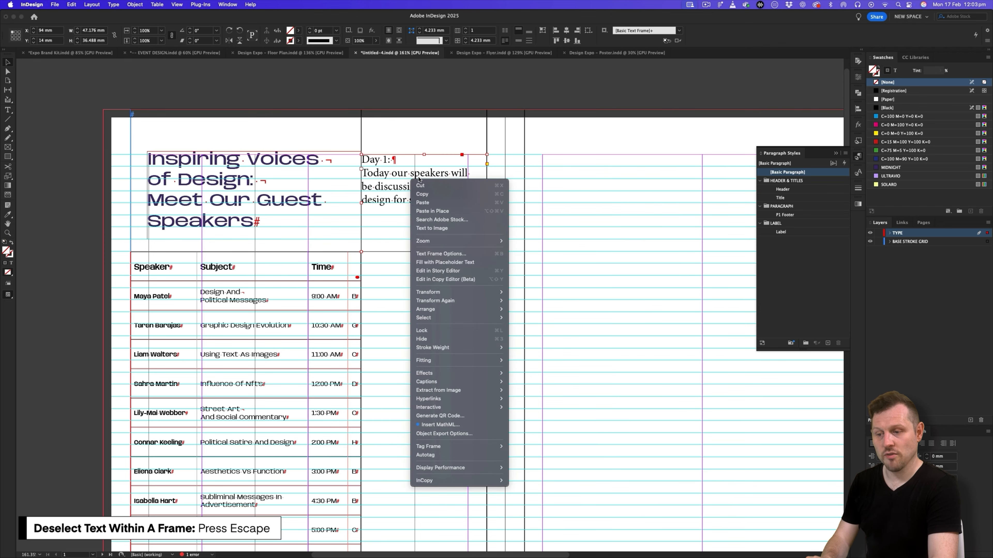
left_click(452, 257)
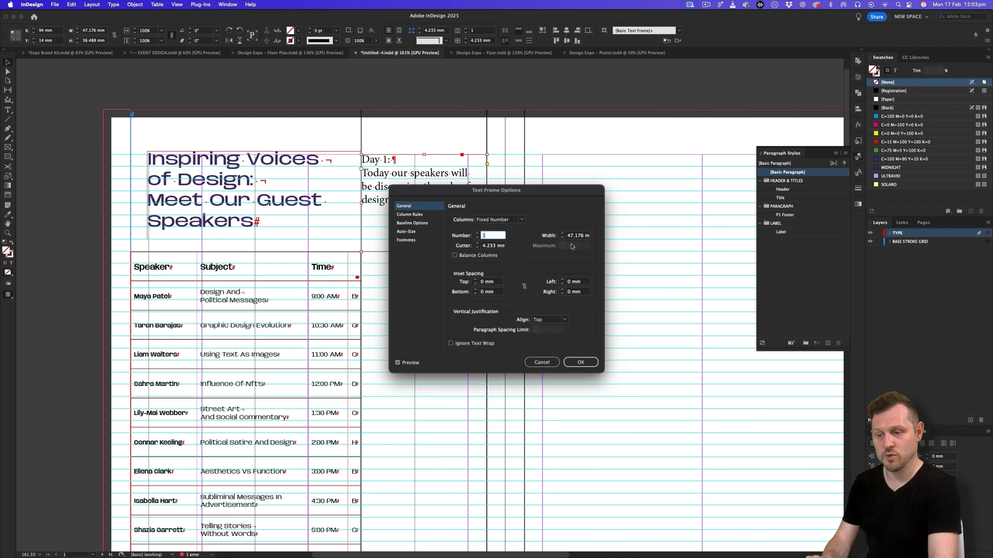
left_click(575, 285)
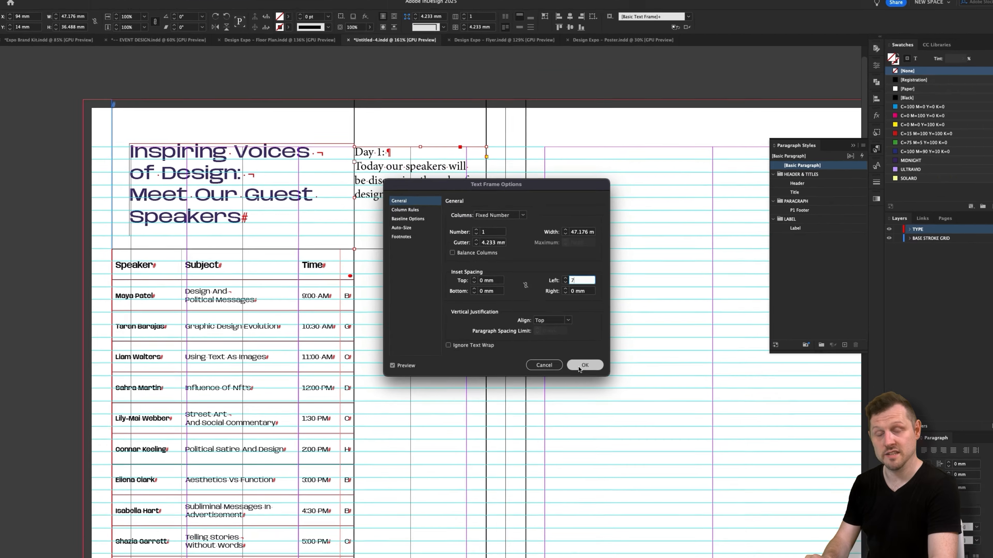
left_click(607, 380)
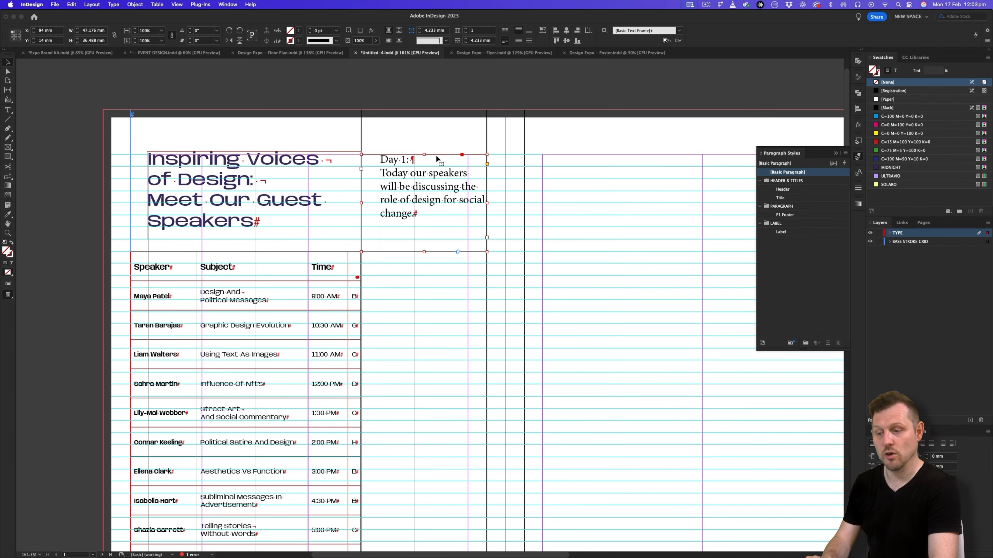
- Copy the title's formatting onto all the subtitle text, and set it to 9 pt with 12 pt leading
key("super+a")
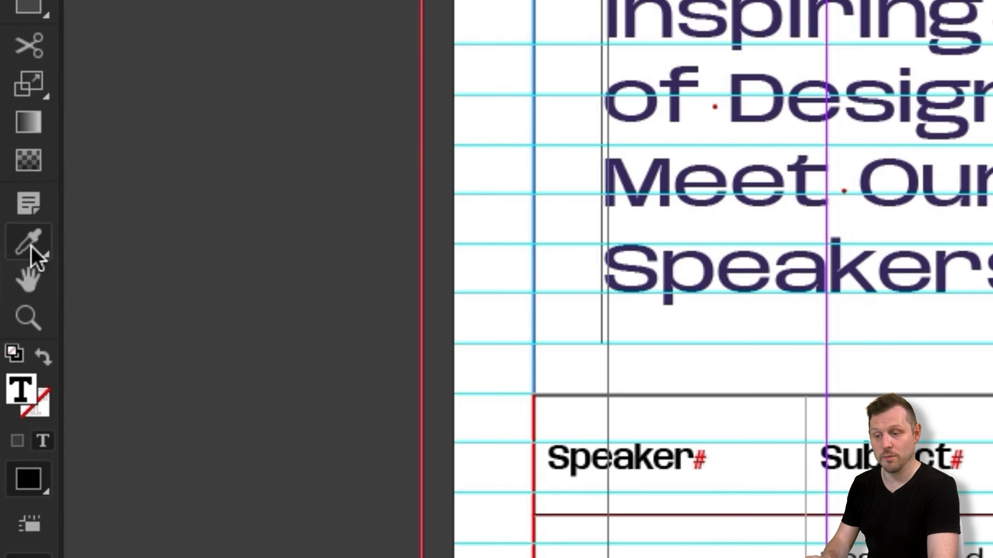
left_click(8, 215)
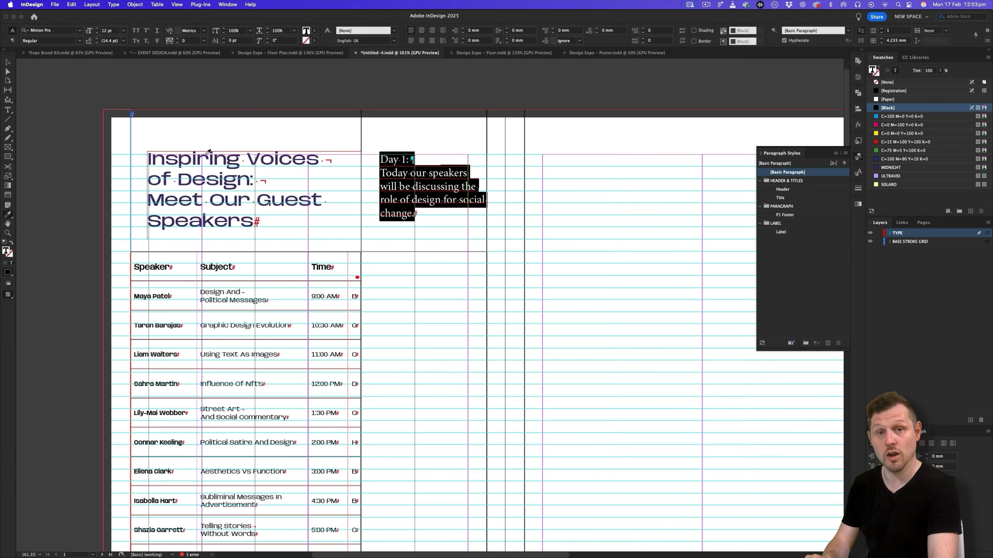
left_click(207, 155)
double_click(105, 32)
type("9")
key("Tab")
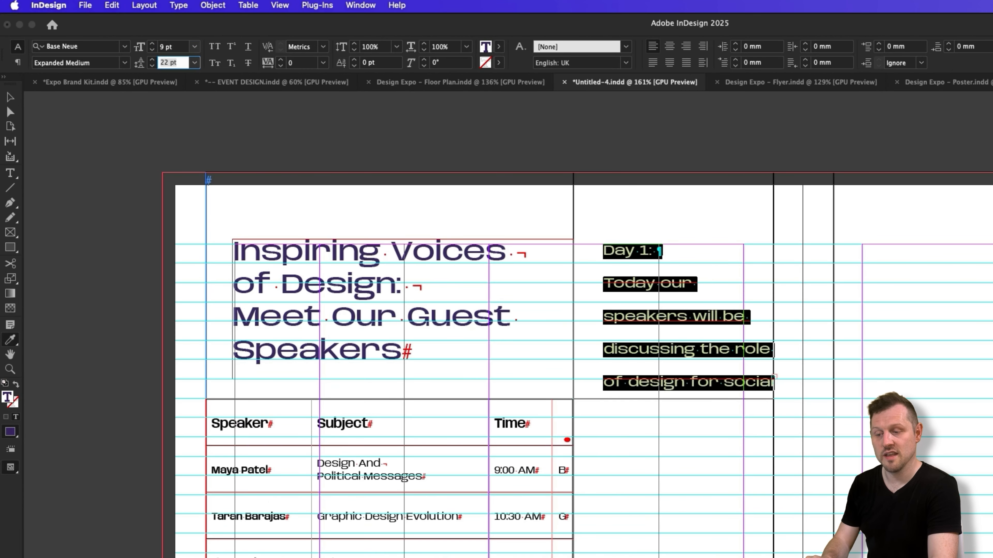
type("12")
key("Tab")
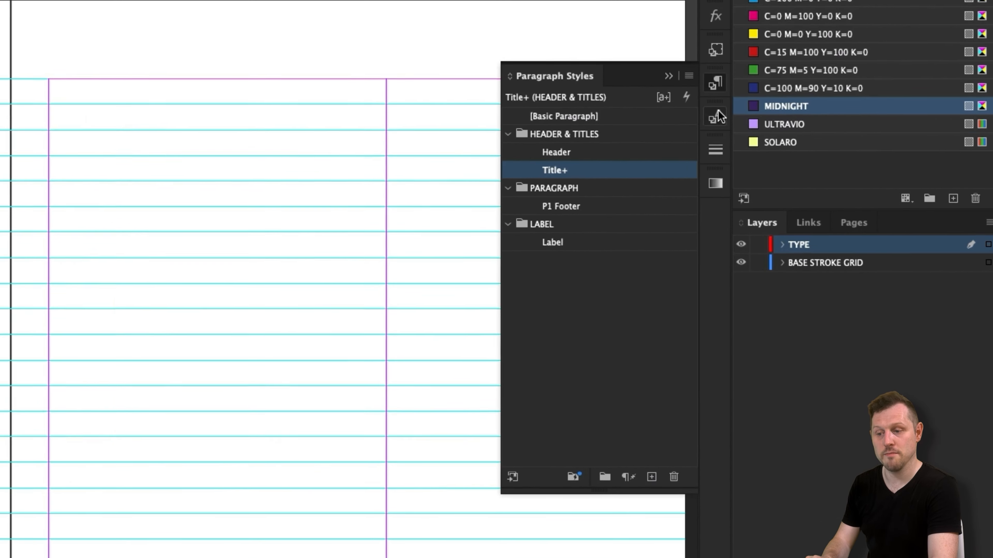
- Create a paragraph style named Subtitle in the HEADER & TITLES group from the selected text
left_click(688, 76)
left_click(646, 93)
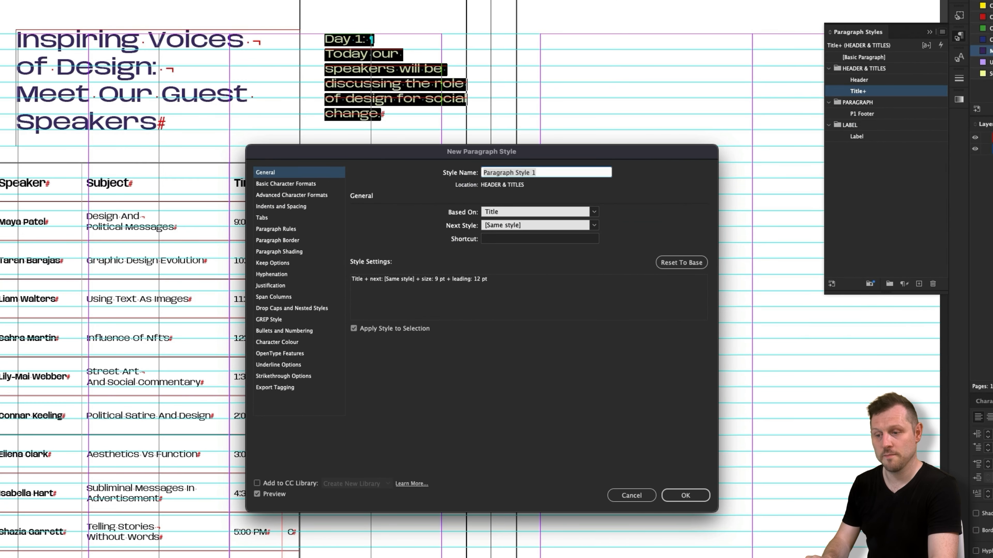
type("Sub Title")
left_click(499, 173)
key("BackSpace")
key("BackSpace")
type("title")
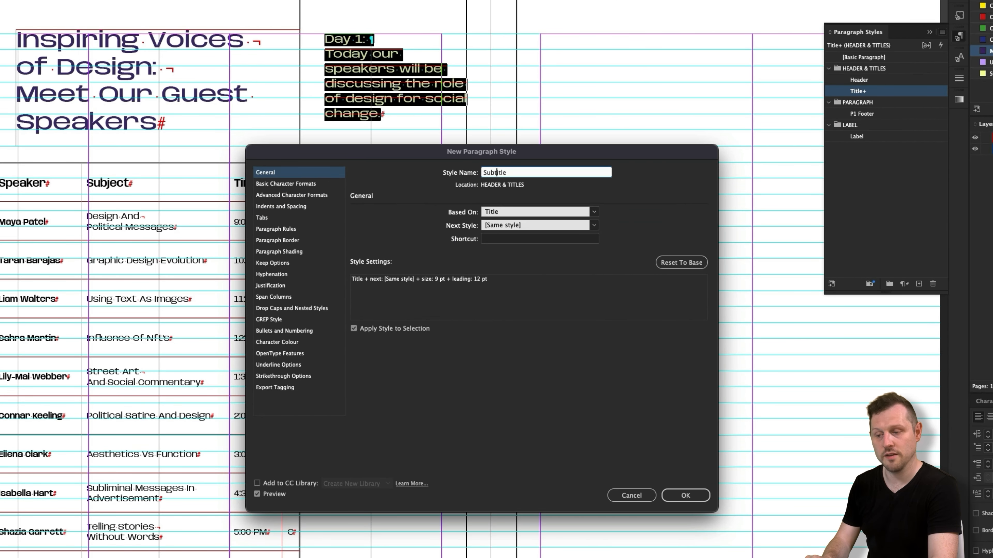
left_click(757, 214)
left_click(518, 171)
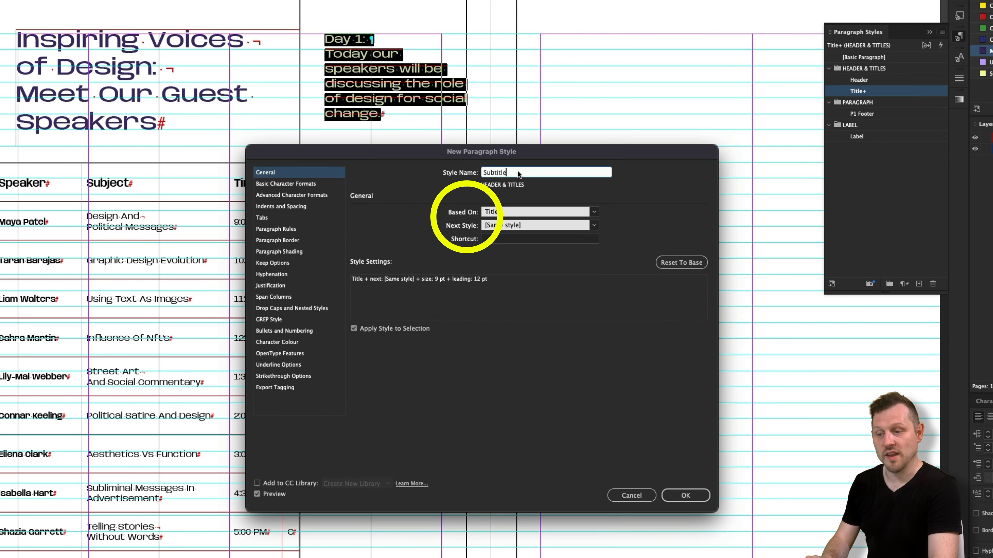
left_click(594, 213)
left_click(524, 225)
left_click(685, 495)
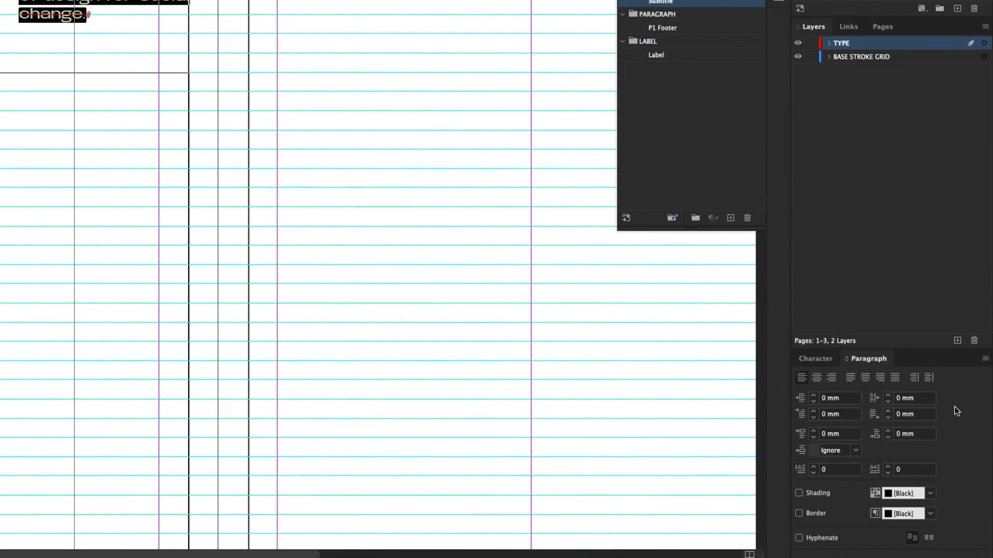
- Give the subtitle paragraphs a right indent of 10 mm
left_click(911, 398)
type("10")
key("Tab")
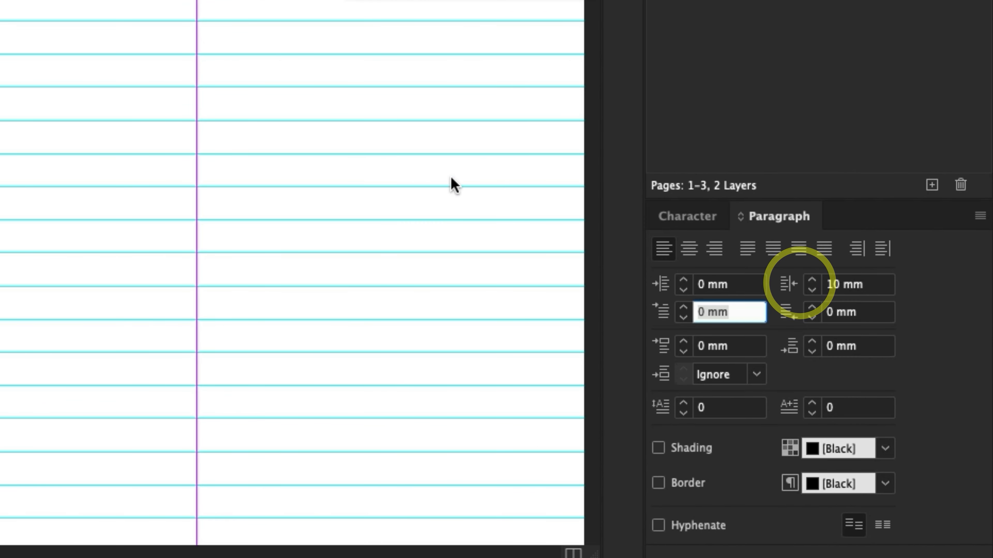
key("Return")
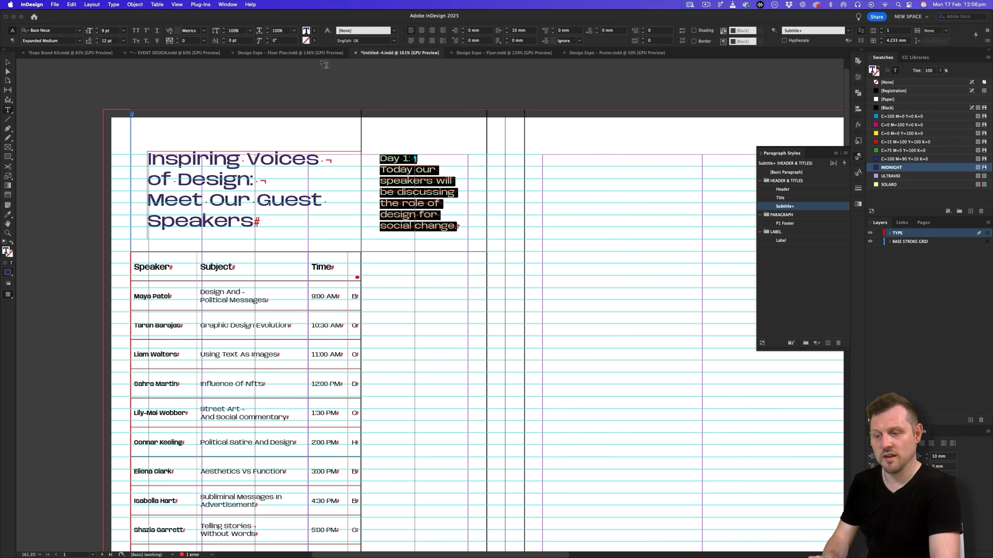
- Check the subtitle in the original floor plan and set the new subtitle's spacing between same-style paragraphs to 2 mm
left_click(313, 52)
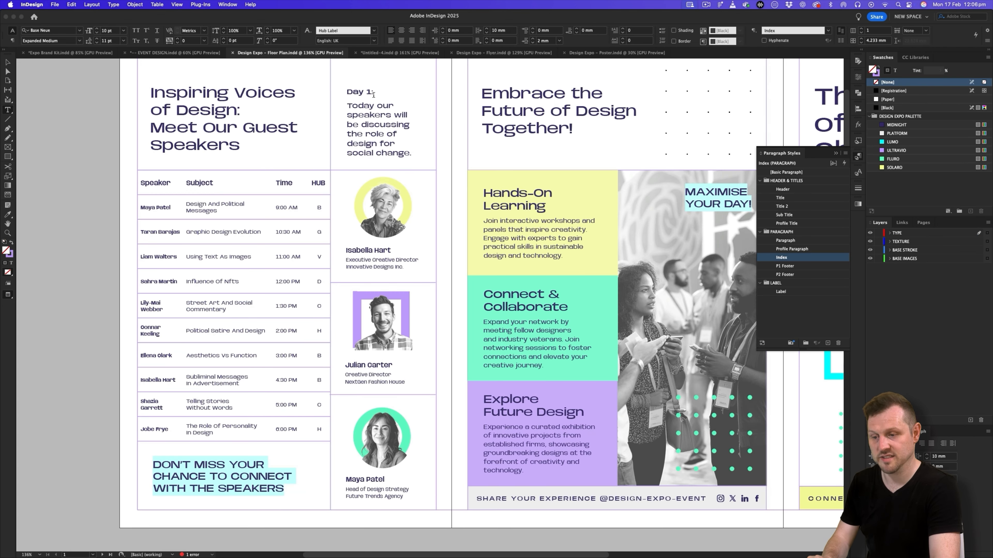
left_click(370, 54)
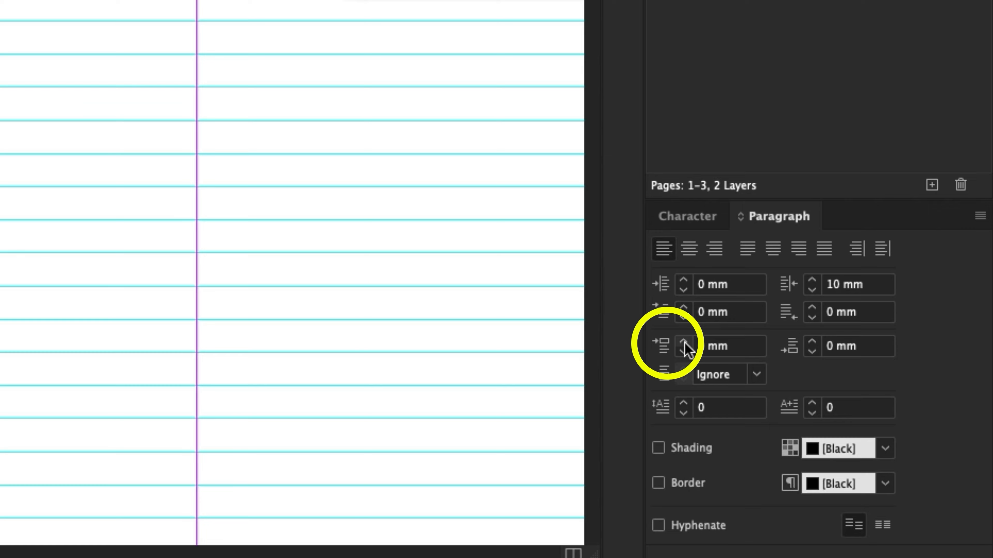
left_click(757, 376)
left_click(728, 153)
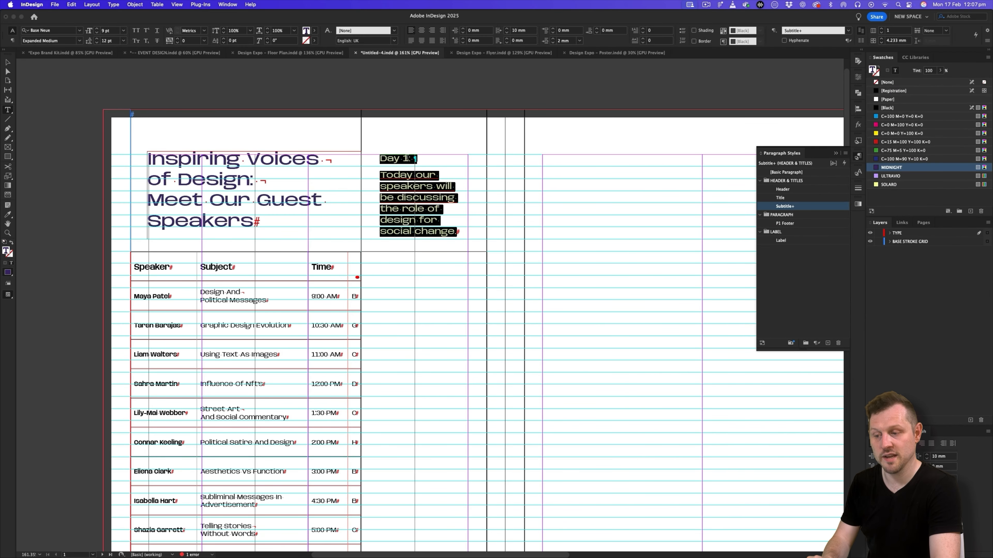
- Redefine the Subtitle paragraph style to include the text's current overrides
scroll(419, 176, "up", 3)
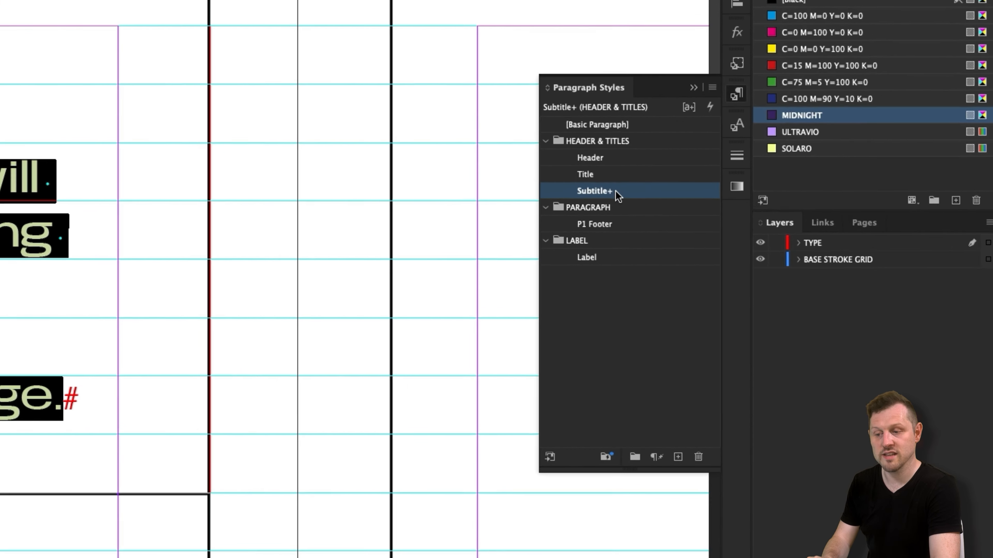
right_click(794, 206)
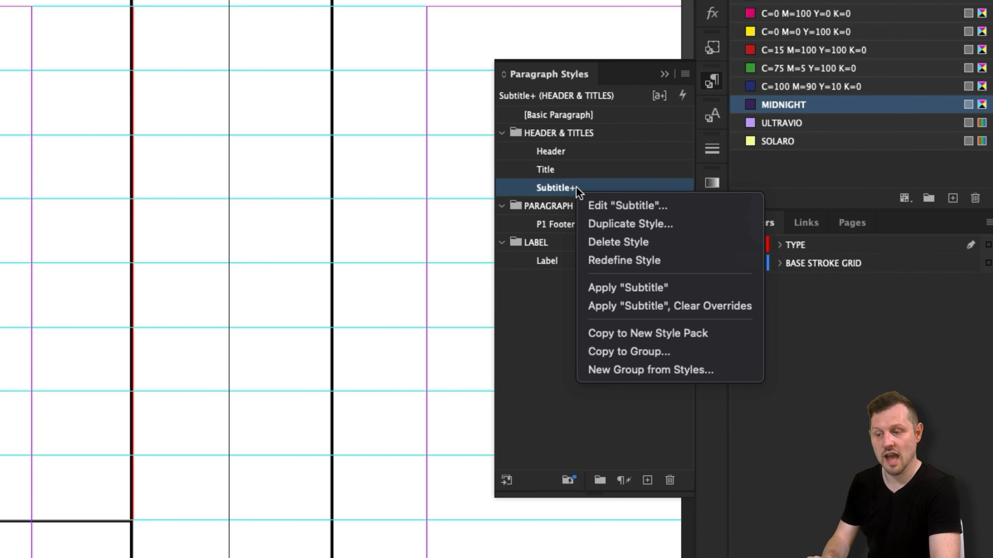
left_click(646, 260)
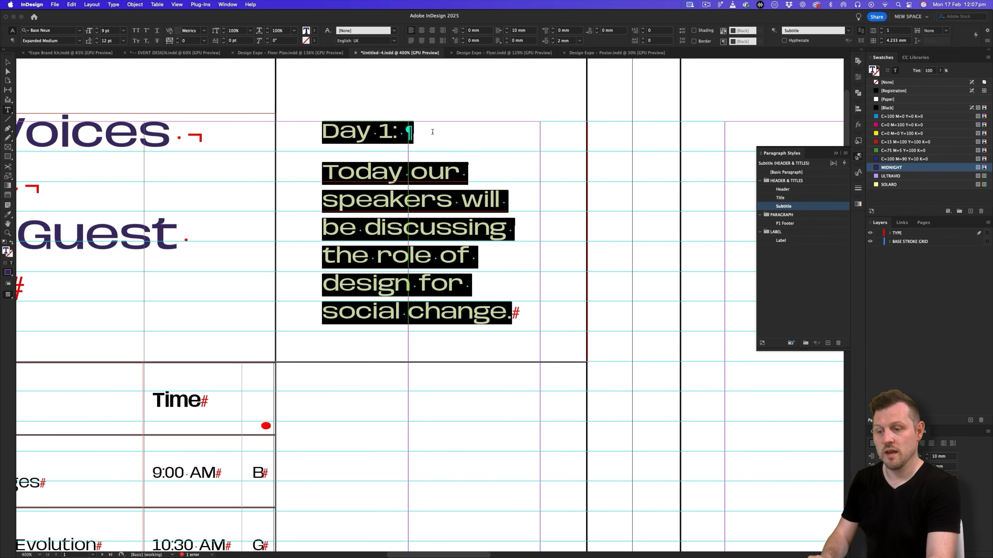
- Change the font weight of "Day 1:" to Expanded Semi Bold
left_click(402, 131)
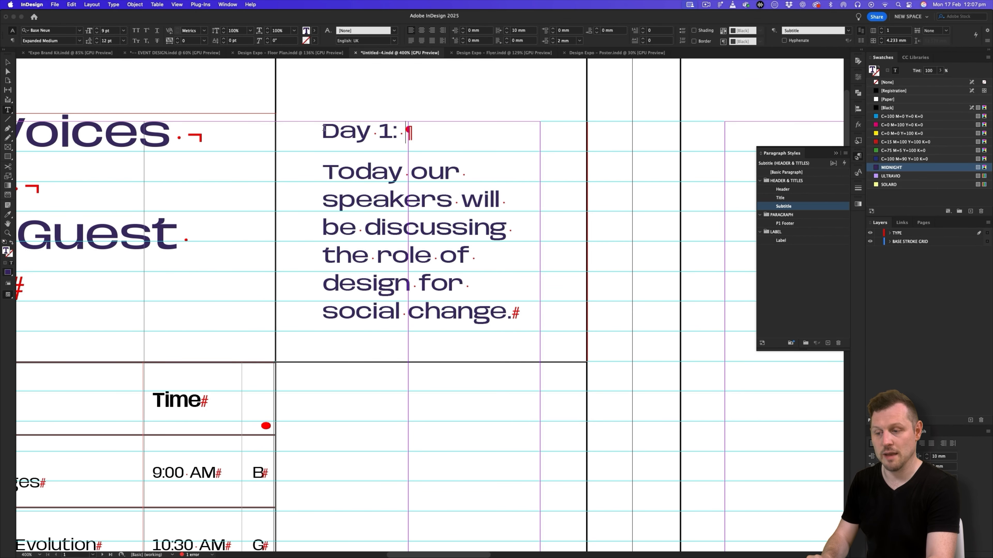
left_click_drag(324, 128, 395, 128)
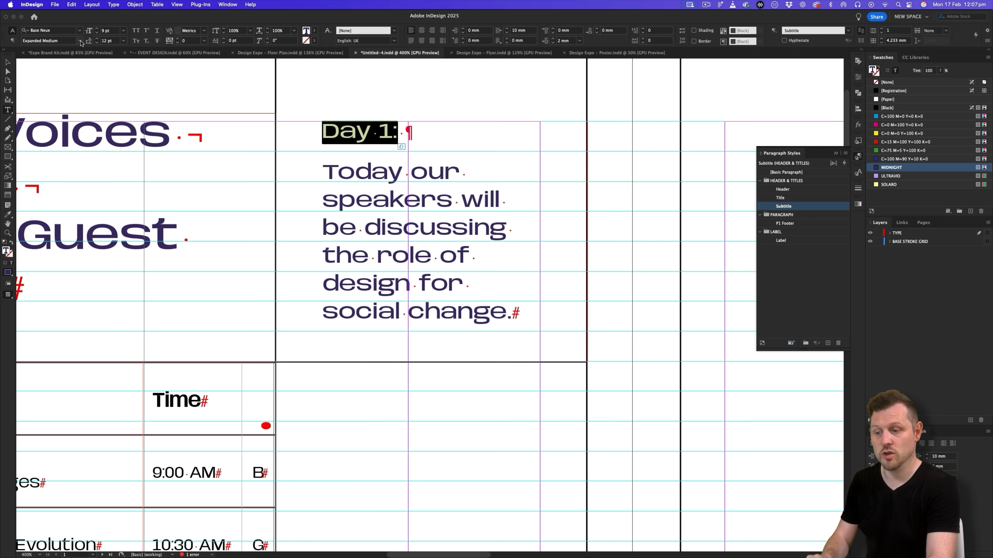
left_click(80, 41)
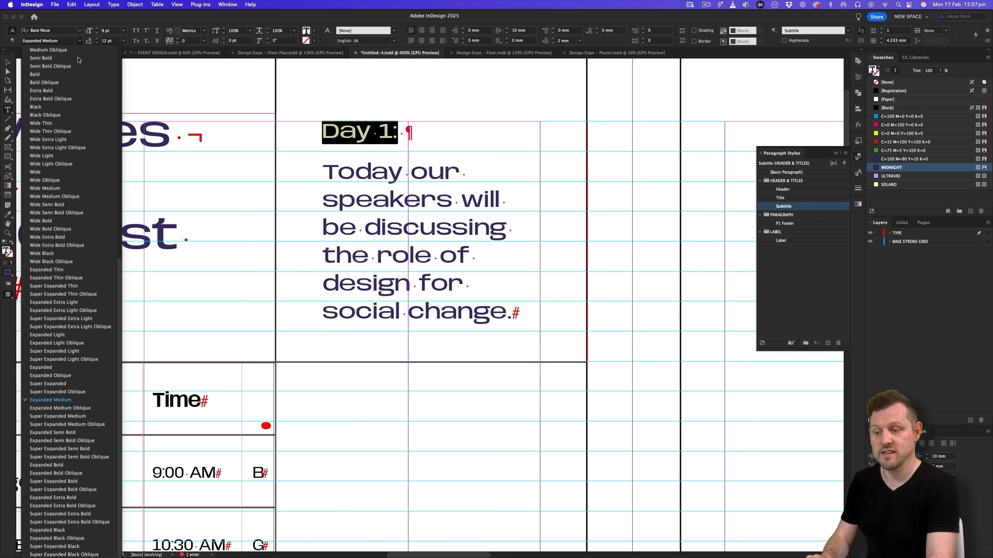
left_click(71, 433)
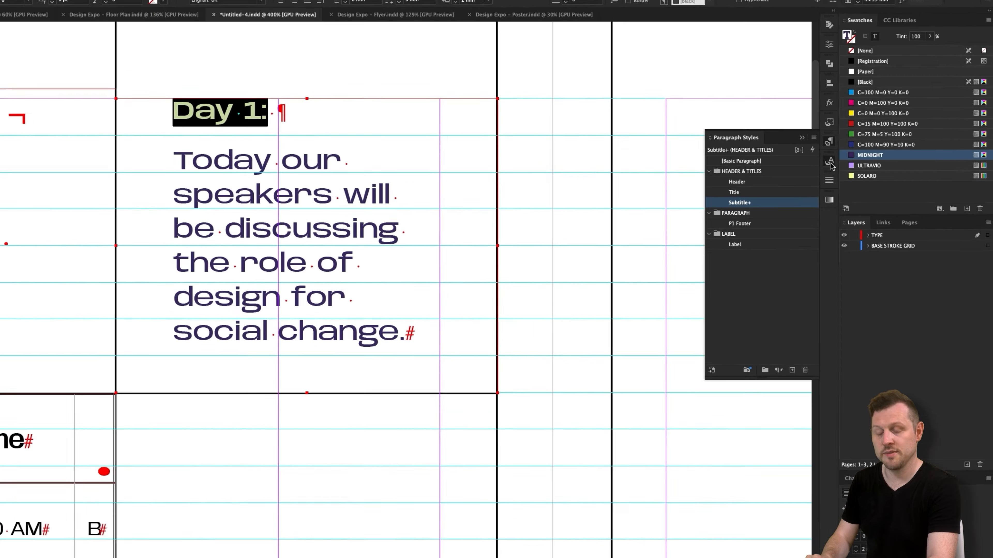
- Create a character style named Expanded Semi Bold from the "Day 1:" text, then leave text editing
left_click(859, 173)
left_click(845, 153)
left_click(715, 124)
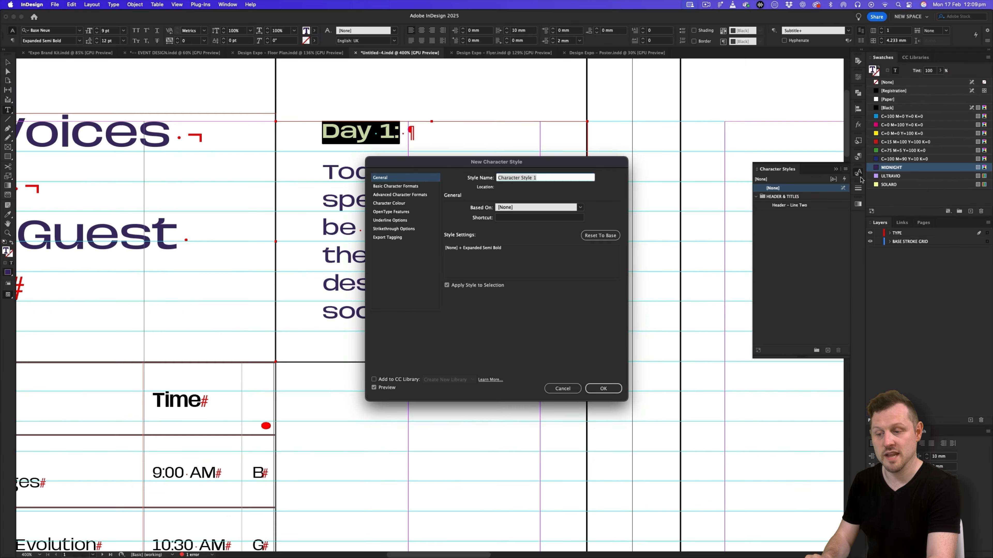
type("Ex")
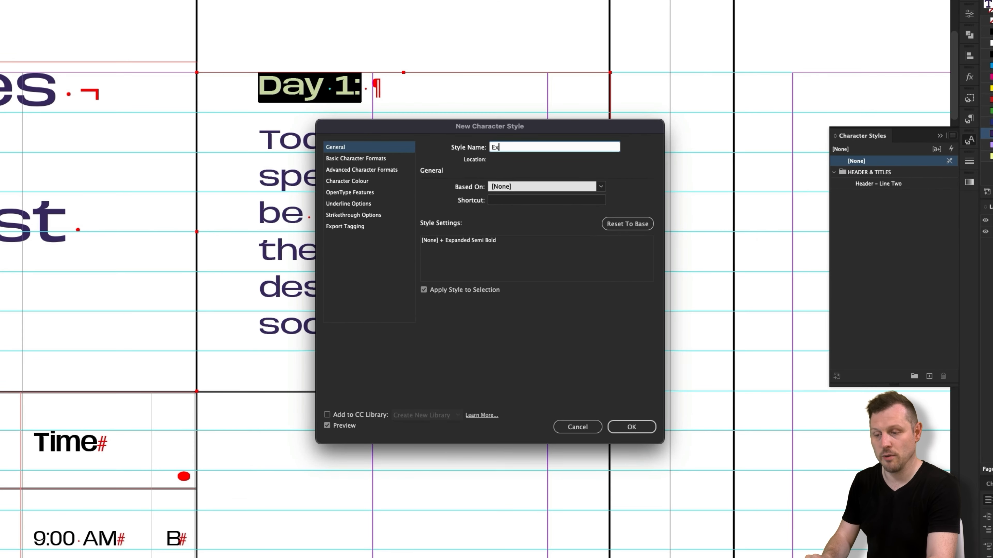
type("panded Semi Bo")
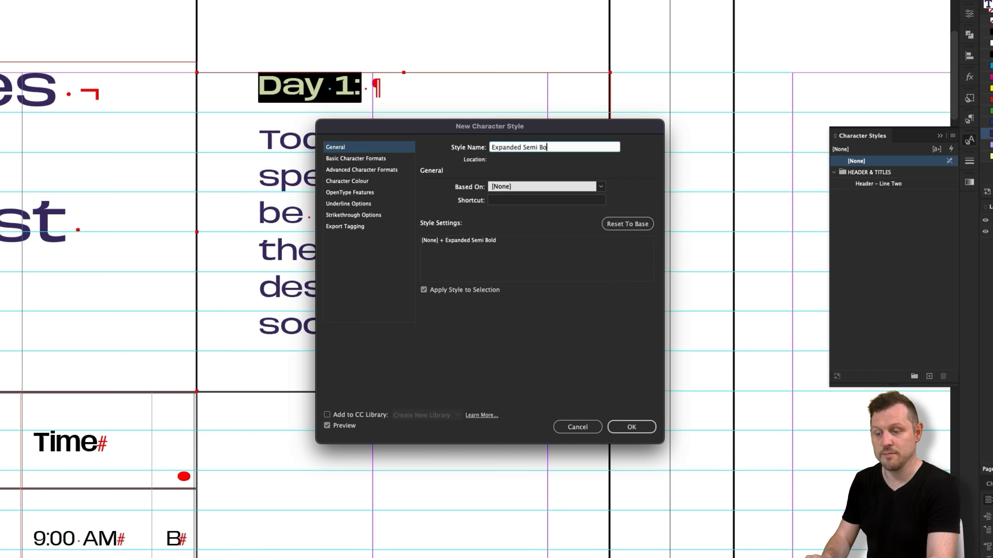
type("ld")
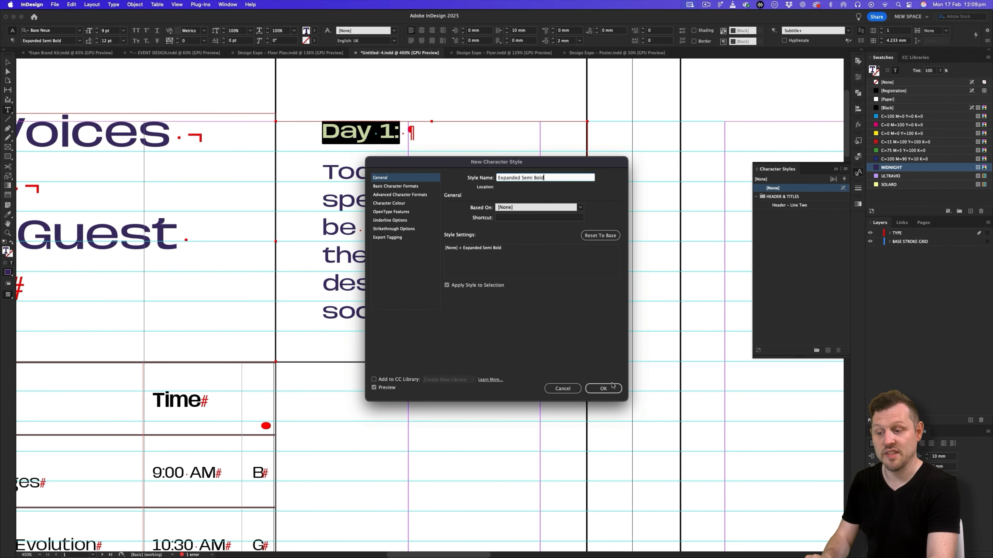
left_click(612, 387)
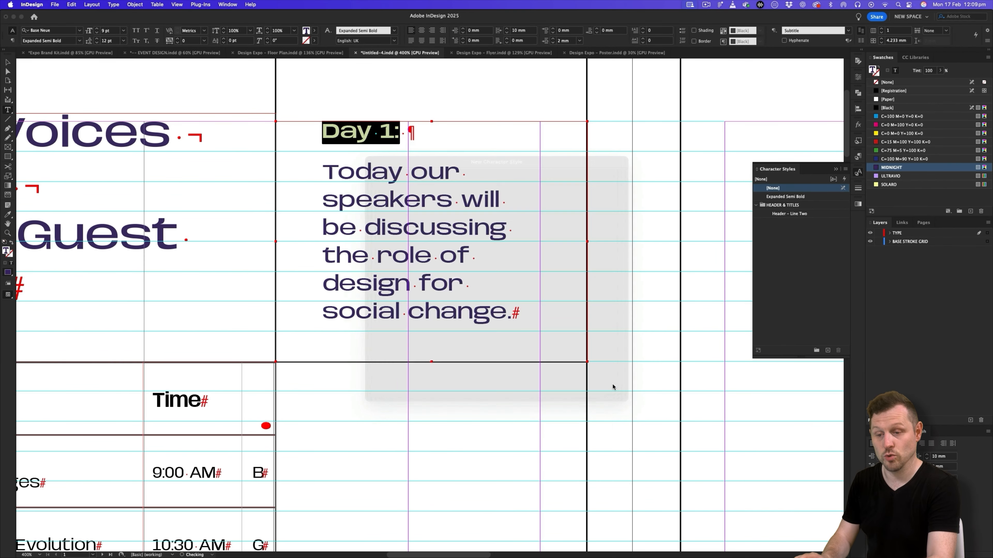
key("Escape")
key("Escape")
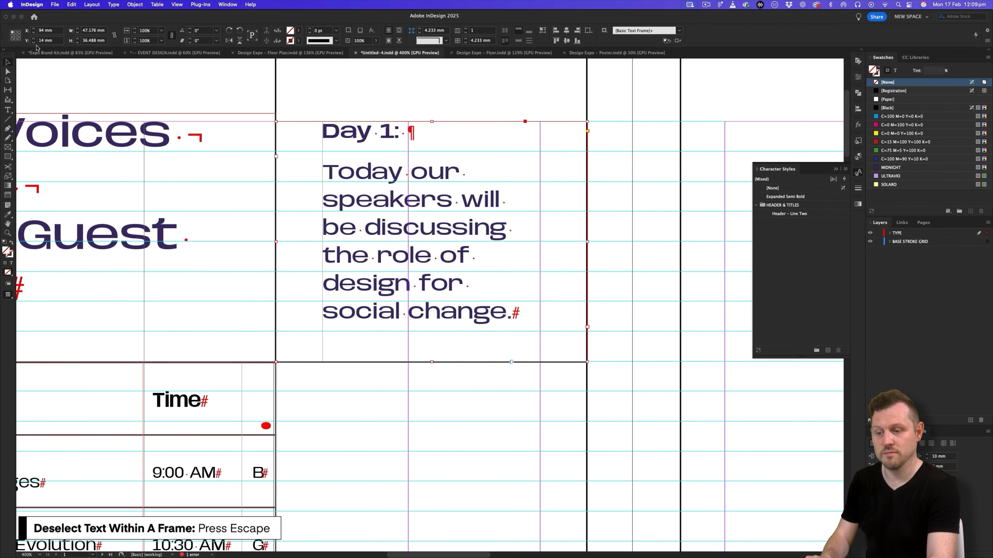
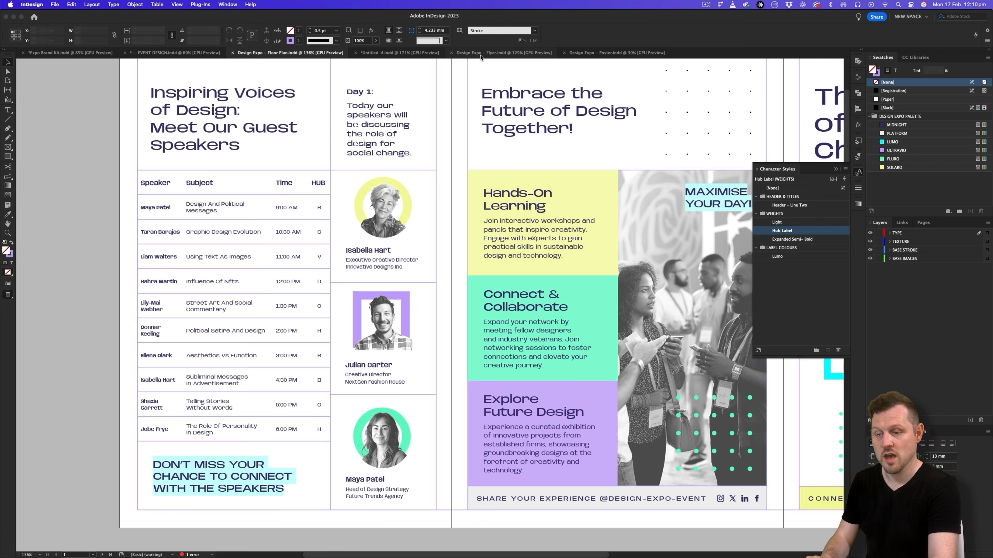
- Copy the first speaker's profile text frame from the Flyer document and paste it on the new document's TYPE layer, in the profile column
left_click(502, 53)
scroll(540, 286, "right", 10)
left_click(537, 373)
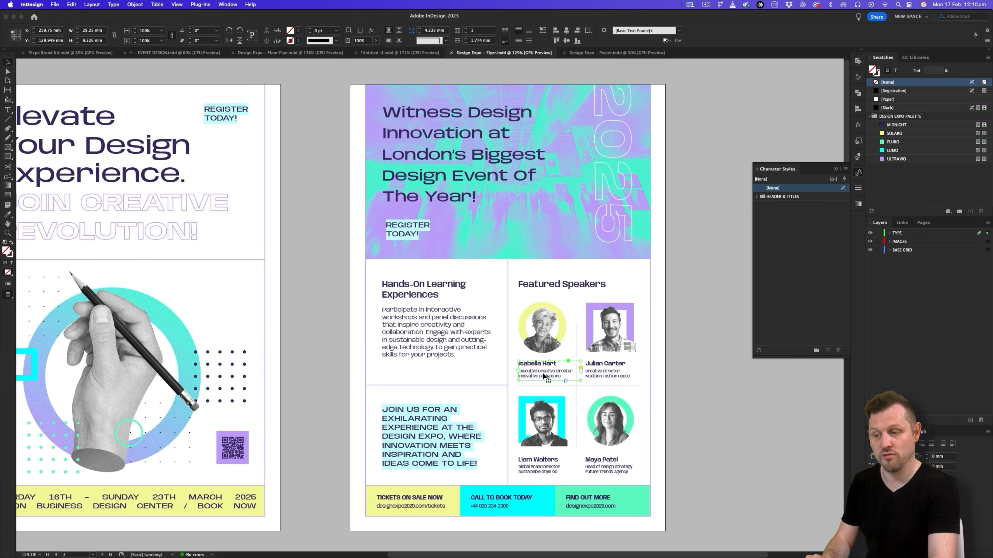
left_click(400, 53)
left_click(911, 234)
key("z")
left_click_drag(467, 249, 496, 231)
key("super+v")
key("w")
key("v")
left_click_drag(431, 307, 458, 279)
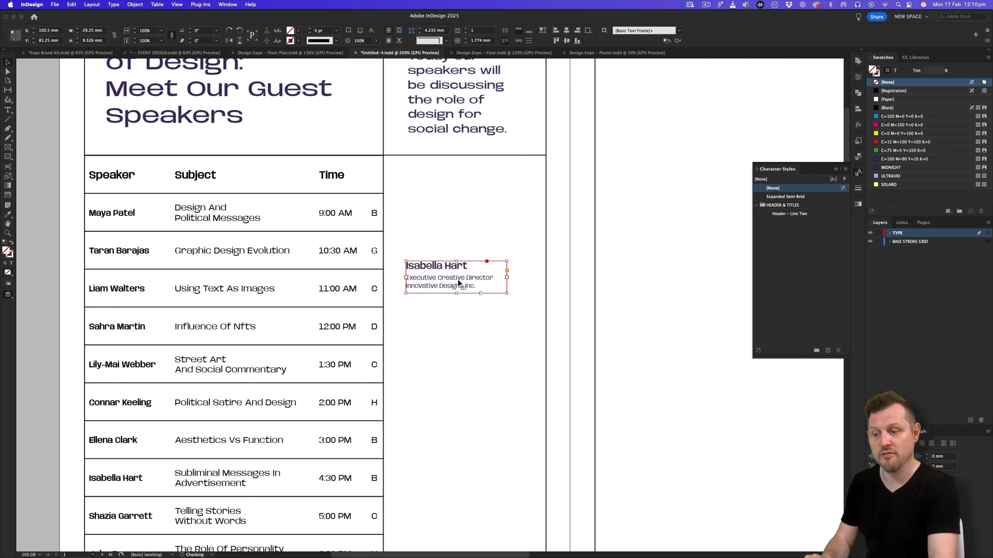
- Align the pasted profile frame with the narrow column and widen it to the full column width, about 47 mm
scroll(457, 279, "up", 3)
scroll(458, 279, "left", 2)
key("w")
key("w")
left_click_drag(470, 332, 524, 323)
- Set the profile text frame's left inset spacing to 7 mm
right_click(451, 311)
left_click(493, 323)
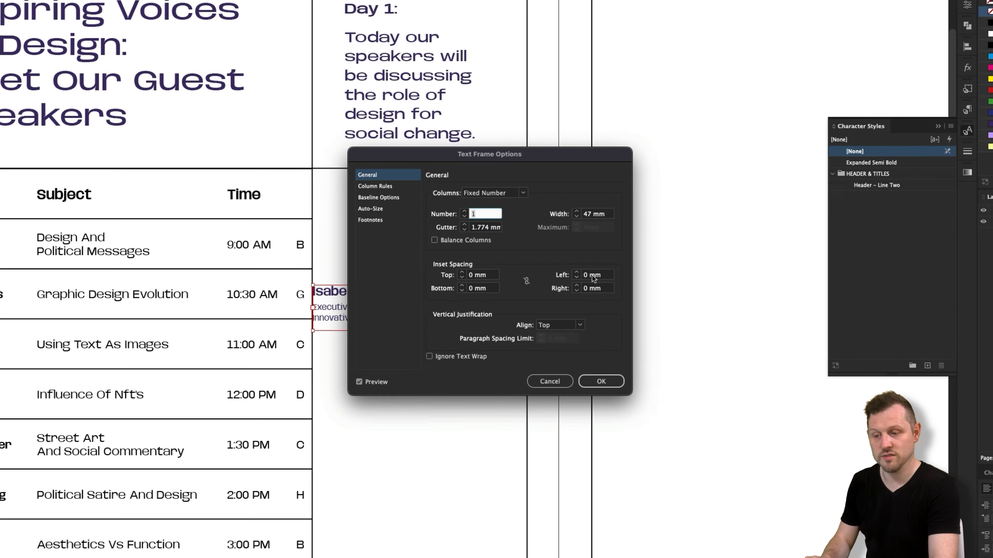
left_click(584, 282)
type("7")
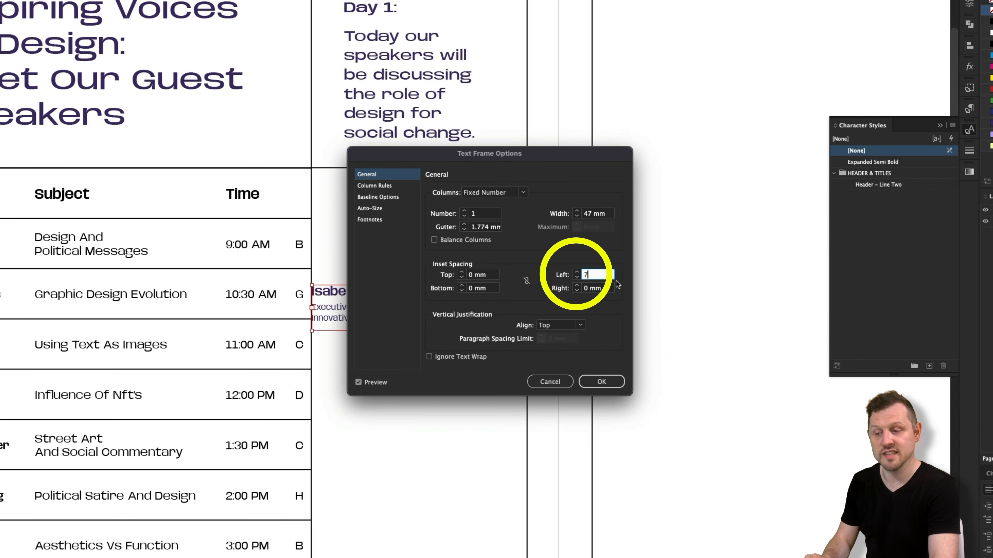
left_click(603, 380)
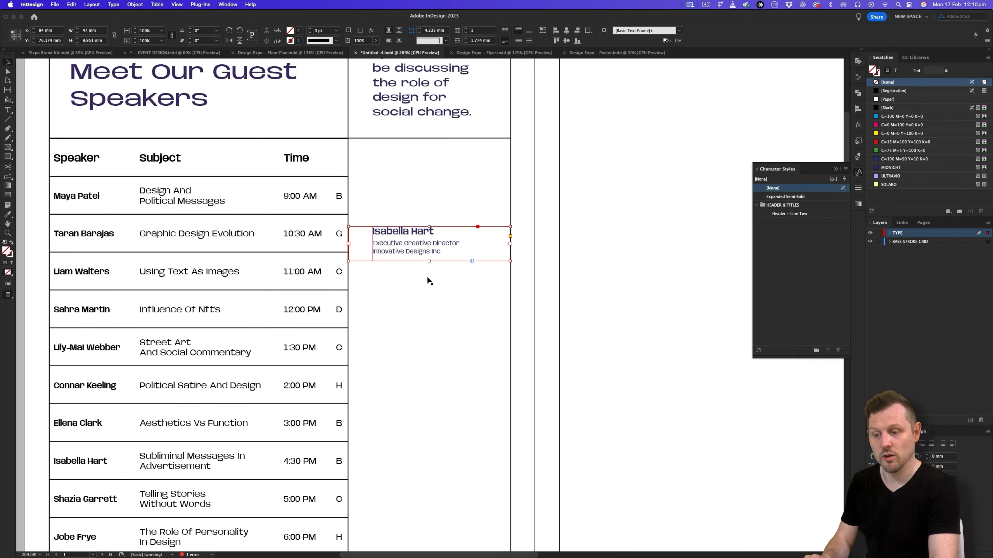
- Duplicate the profile frame twice down the column for three evenly spaced profiles, and check the arrangement against the original floor plan
scroll(426, 276, "down", 2)
scroll(418, 203, "down", 3)
left_click_drag(412, 181, 421, 458)
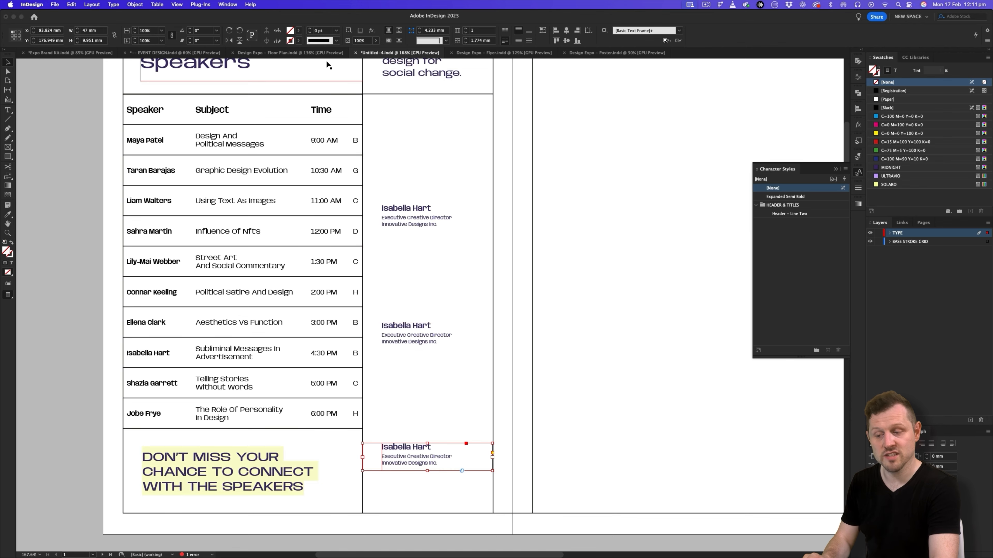
left_click(307, 52)
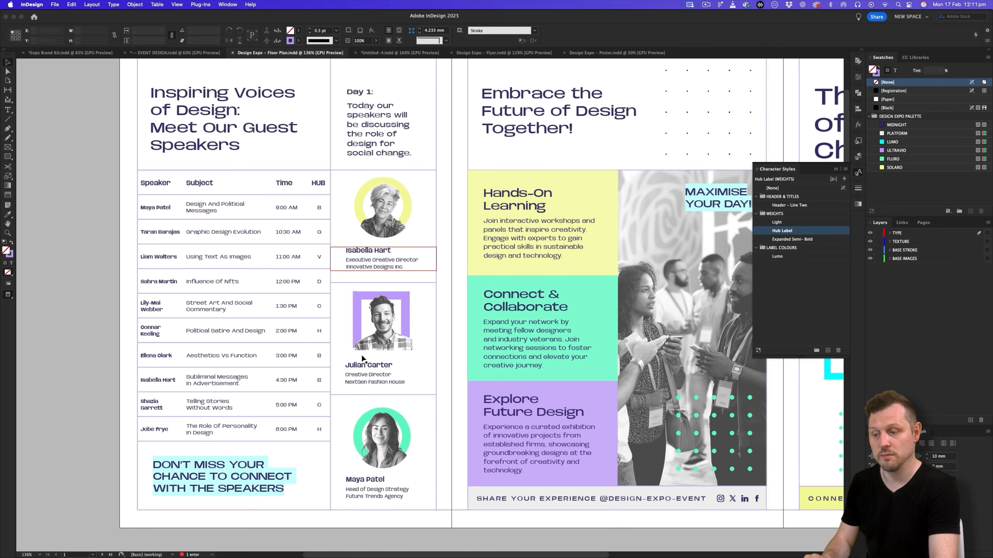
left_click(394, 52)
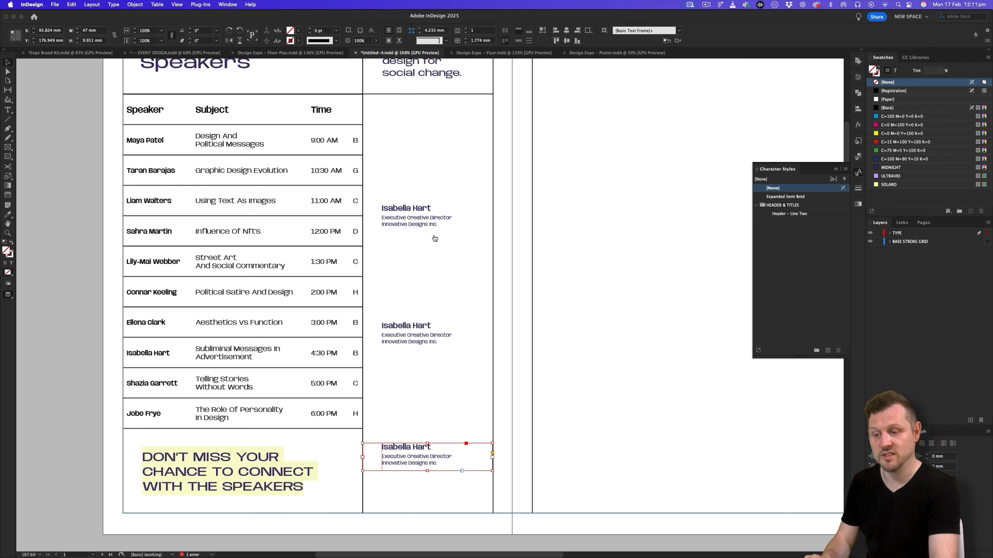
- Copy the second speaker's name from the Google Slides pamphlet copy and replace the name in the middle profile with it
key("super+Tab")
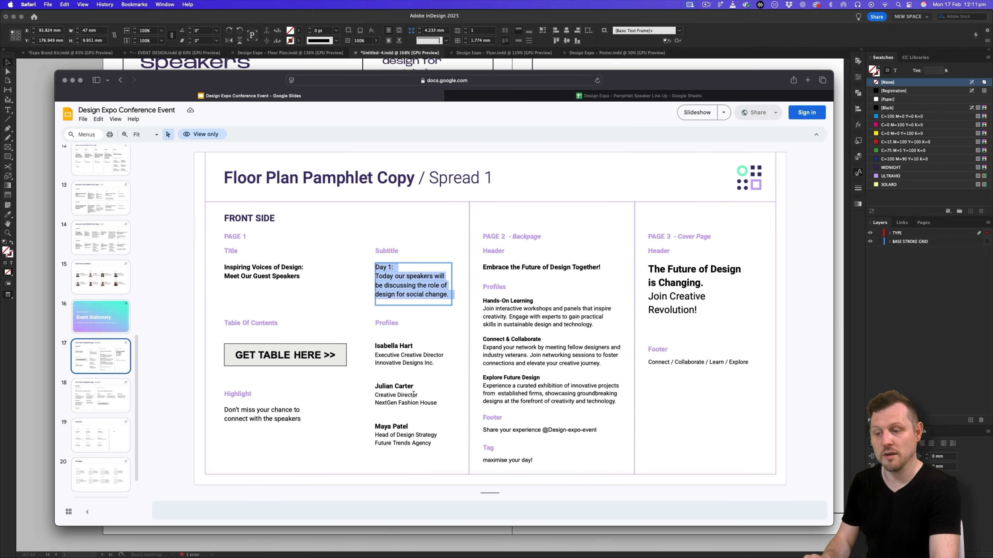
left_click_drag(414, 387, 374, 386)
key("super+c")
key("super+Tab")
double_click(430, 326)
left_click_drag(431, 326, 366, 328)
key("super+v")
- Replace the middle profile's job lines with "Creative Director" and "NextGen Fashion House" from the pamphlet copy in Google Slides
key("super+Tab")
left_click_drag(438, 403, 367, 399)
key("super+c")
key("super+Tab")
left_click_drag(439, 342, 376, 336)
key("super+v")
- Replace the name in the lowest profile with the third speaker's name from the pamphlet copy in Google Slides
key("super+Tab")
left_click_drag(410, 427, 371, 426)
key("super+c")
key("super+Tab")
key("super+v")
- Replace the lowest profile's job lines with "Head of Design Strategy" and, on its own line, "Future Trends Agency" from the Google Slides copy
key("super+Tab")
left_click_drag(431, 447, 360, 435)
key("super+c")
key("super+Tab")
key("super+v")
key("super+shift+F11")
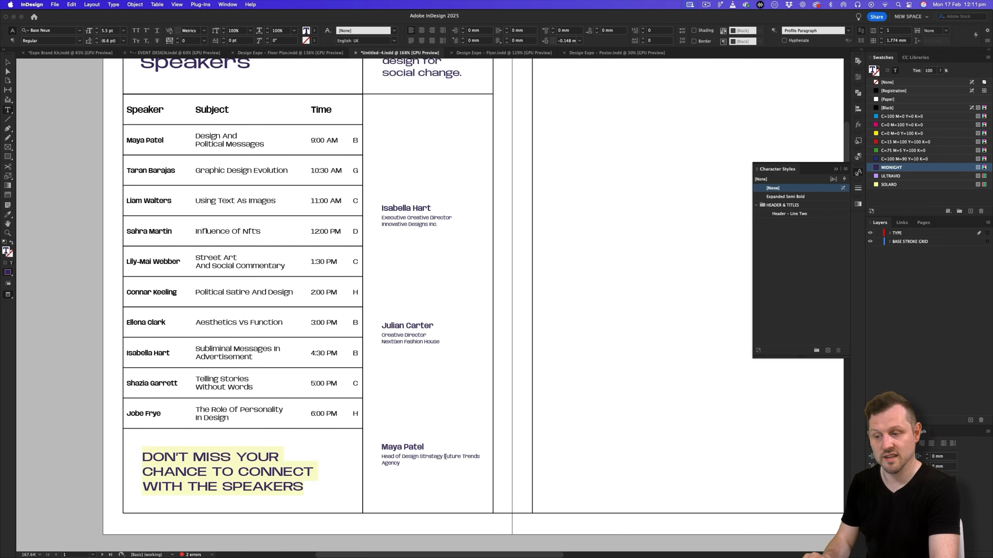
key("Return")
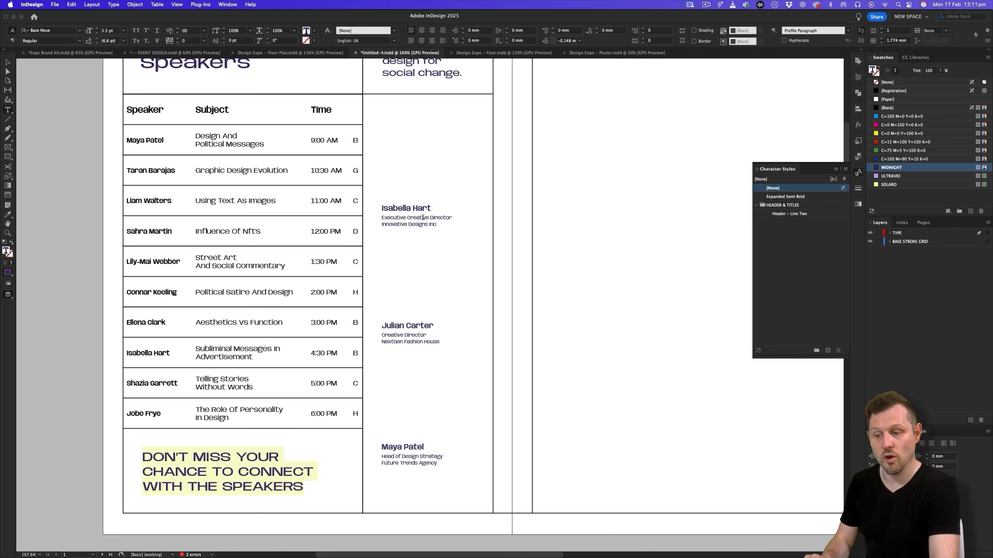
- Set the font size of the Profile Paragraph paragraph style to 7 pt
left_click(858, 157)
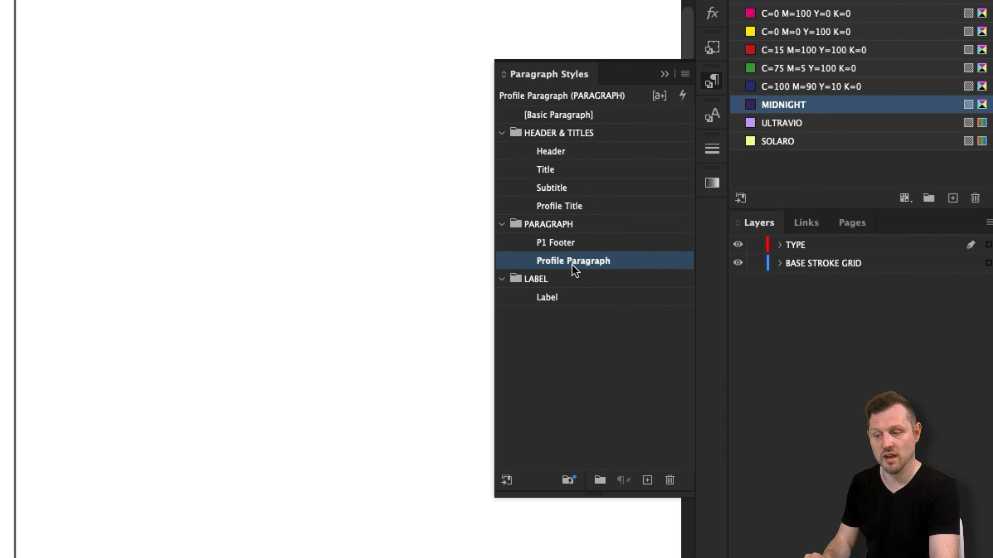
double_click(579, 264)
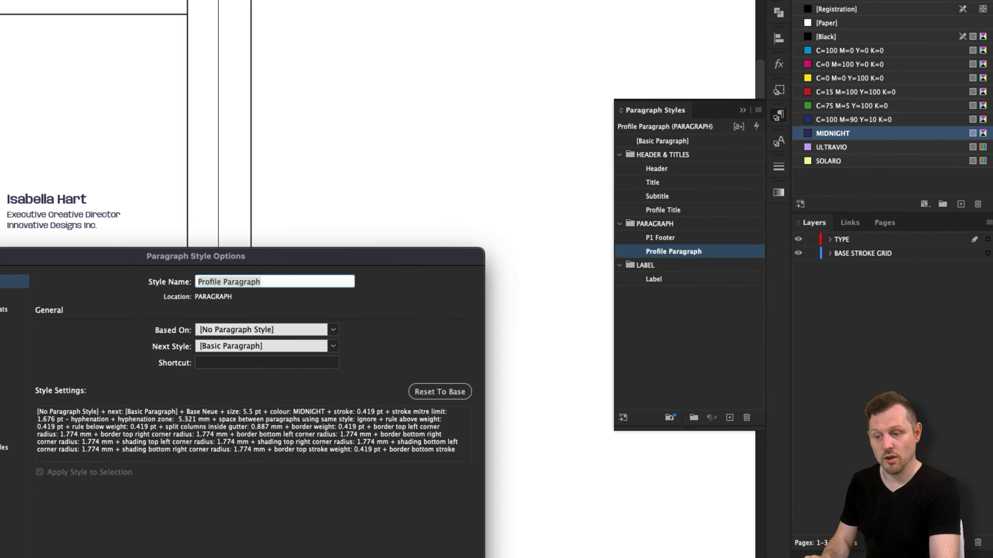
left_click(436, 311)
left_click(436, 312)
left_click(515, 311)
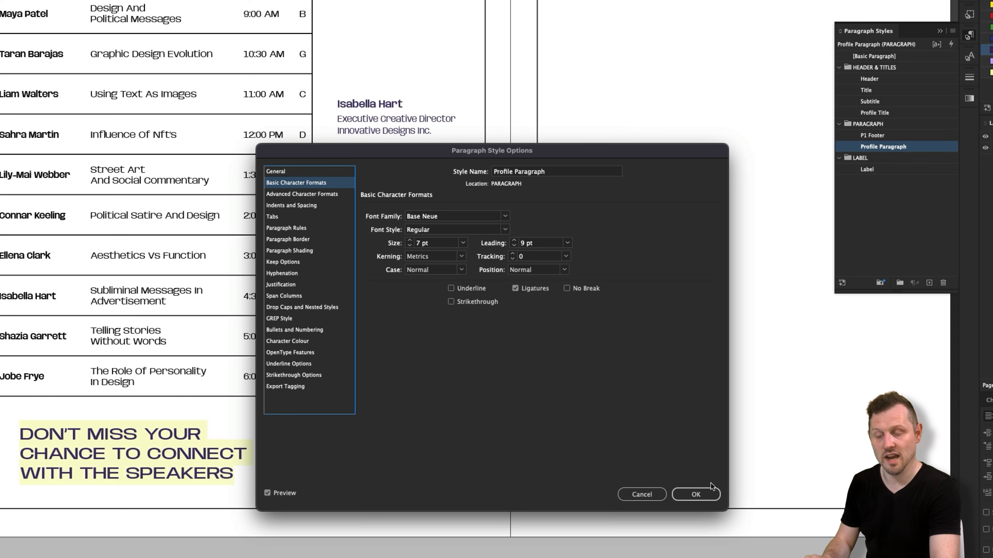
left_click(709, 489)
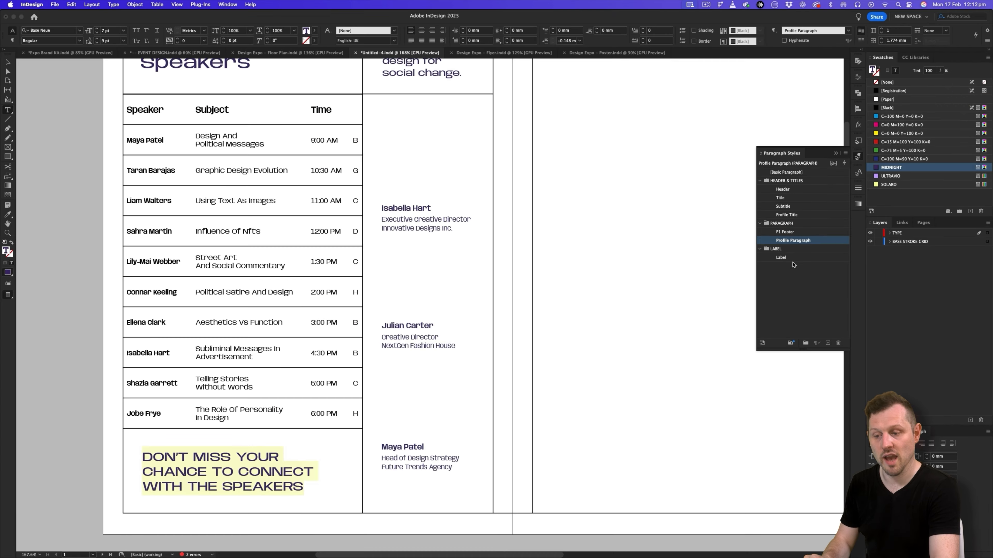
- Increase the font size of the Profile Title paragraph style by one increment, then leave text editing and deselect everything
double_click(787, 214)
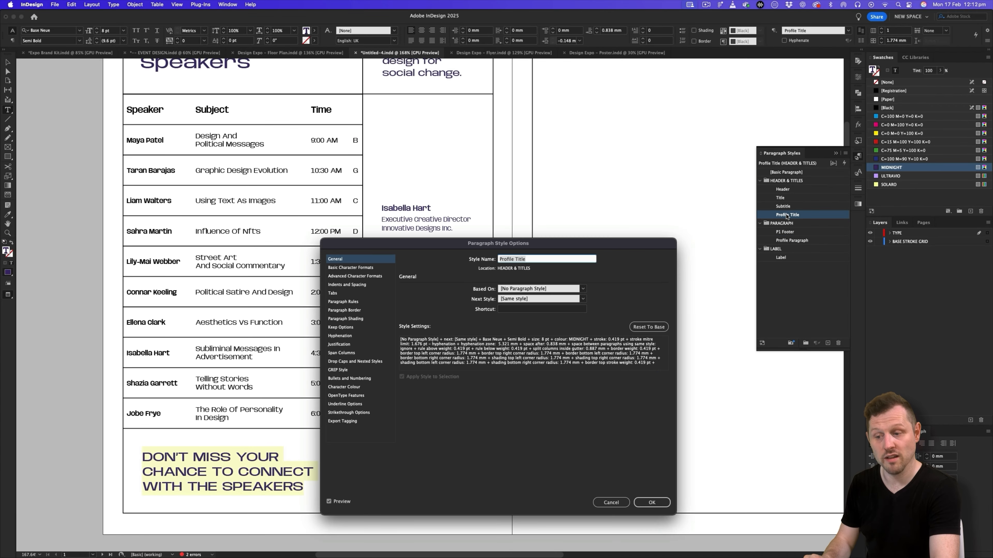
left_click(349, 268)
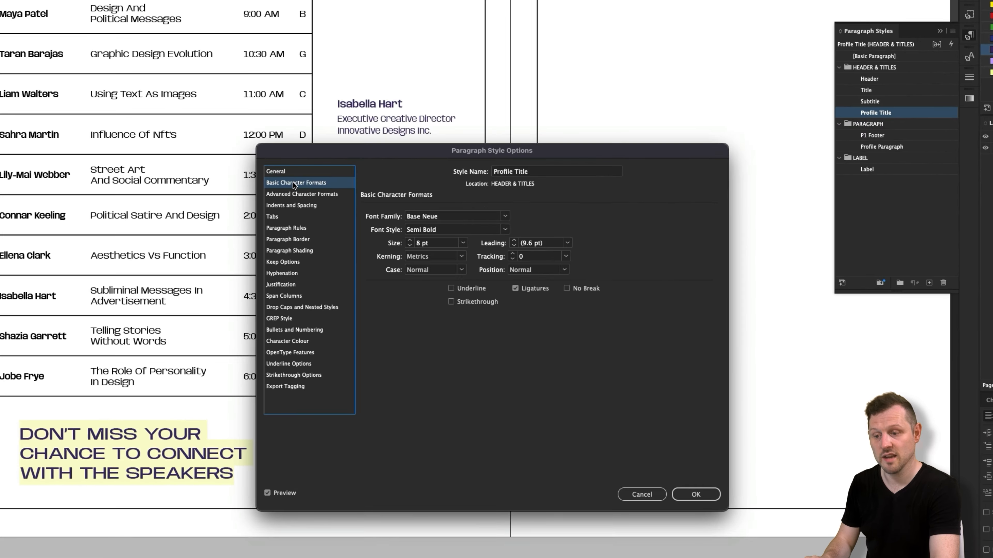
left_click(410, 241)
left_click(703, 493)
left_click(8, 63)
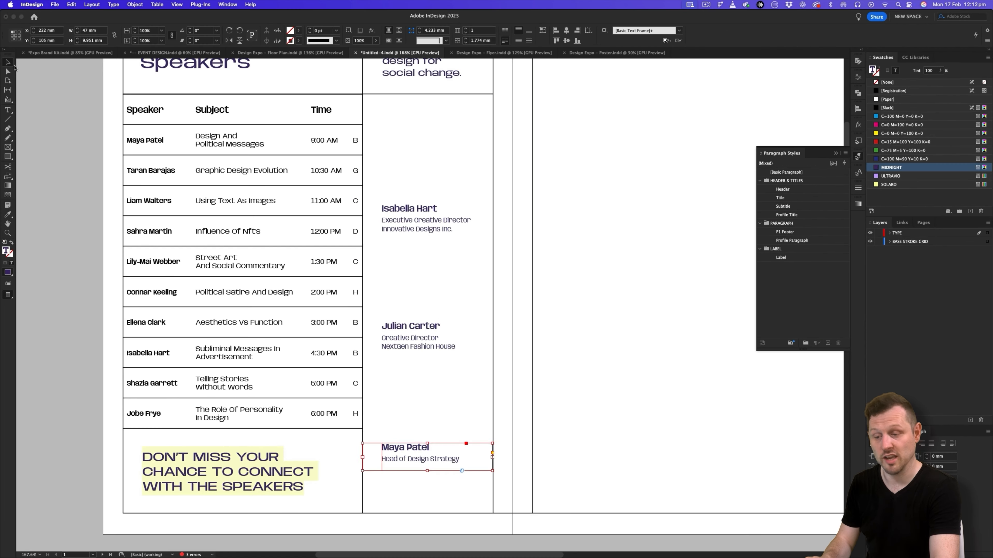
left_click(552, 213)
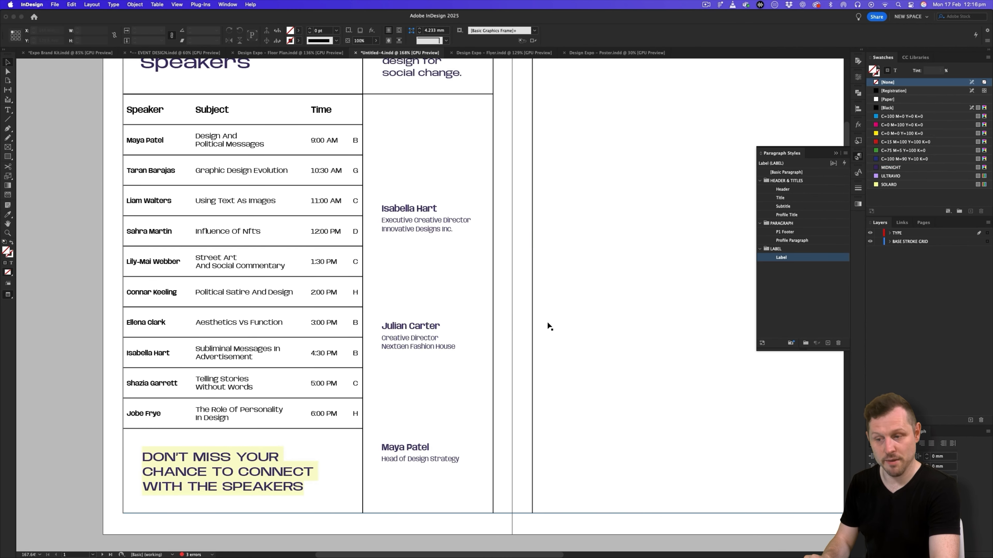
left_click(837, 154)
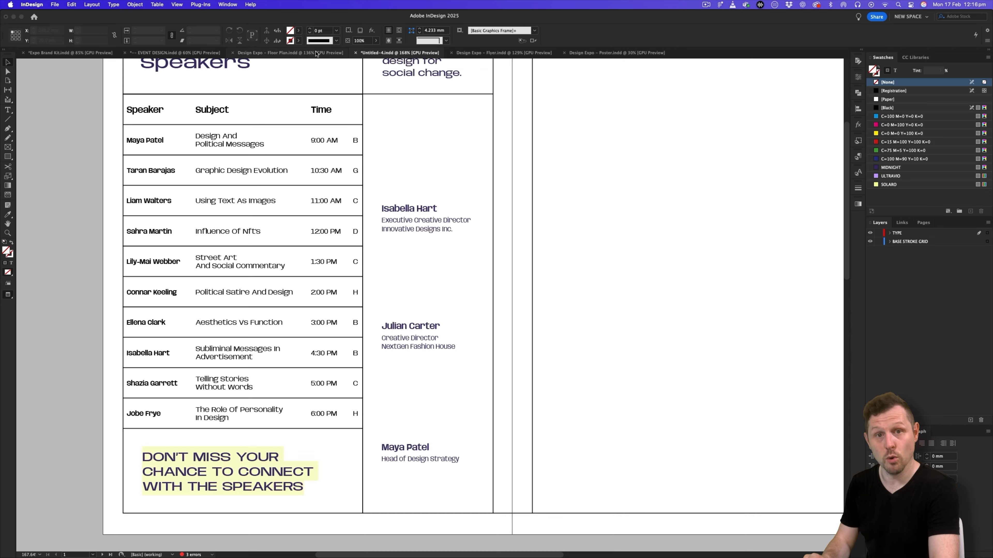
- Following the original floor plan's back page, duplicate the "Inspiring Voices of Design" title frame straight across to the middle page
scroll(607, 212, "down", 3)
left_click_drag(527, 223, 357, 282)
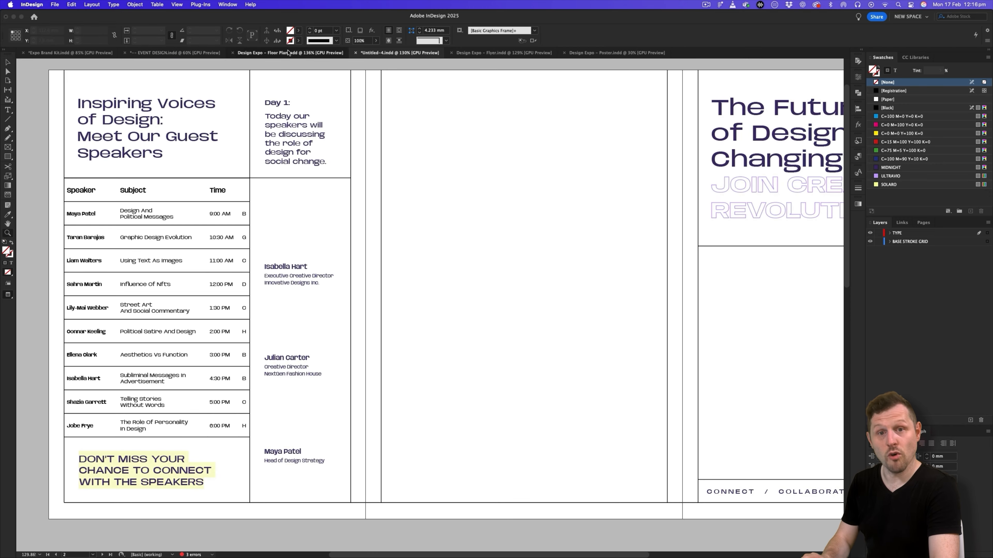
left_click(290, 53)
left_click_drag(516, 178, 325, 181)
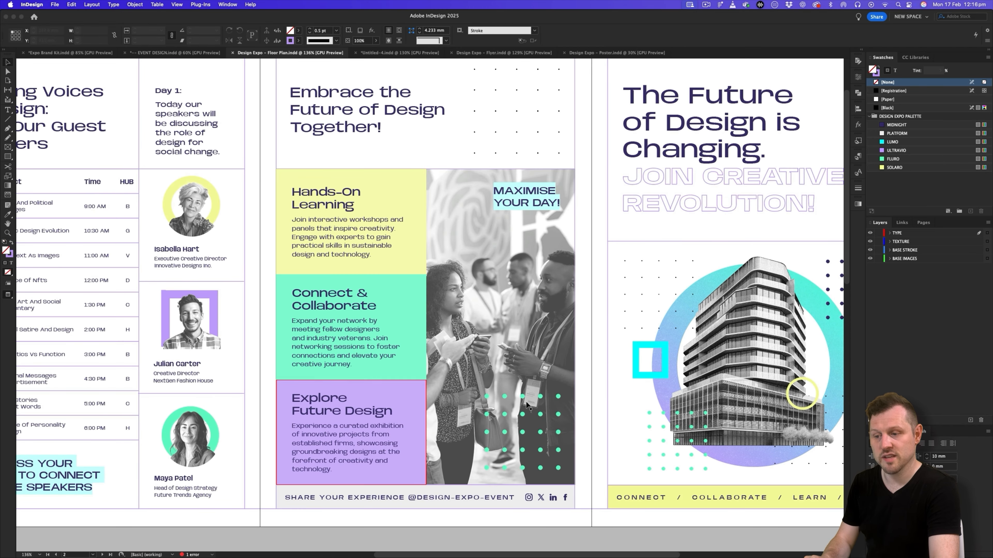
left_click(391, 53)
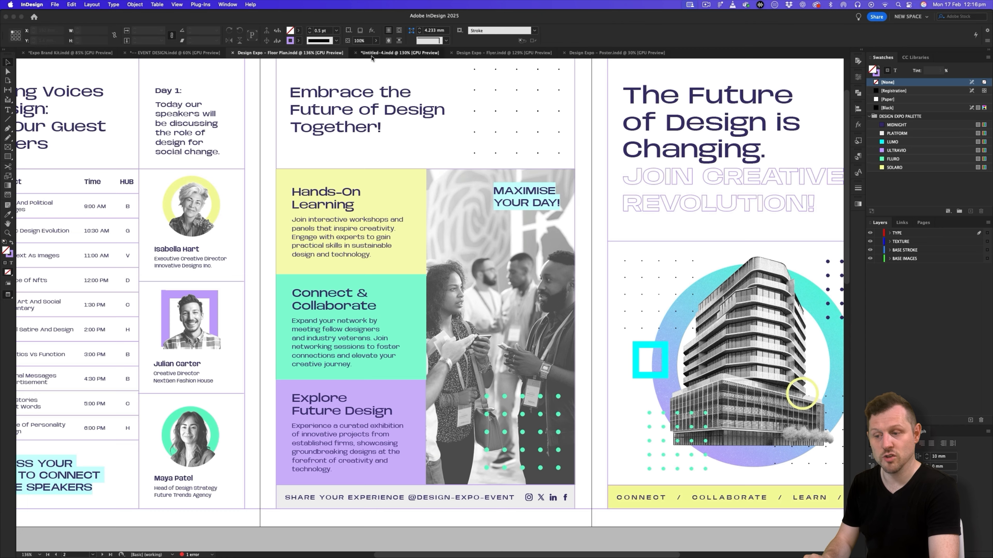
left_click_drag(121, 117, 435, 144)
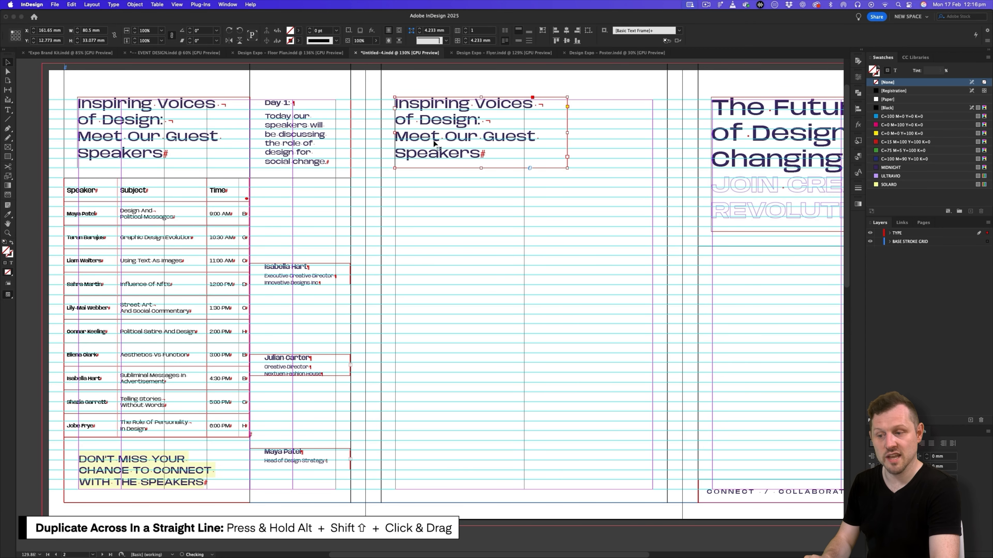
scroll(435, 144, "right", 5)
scroll(435, 144, "up", 1)
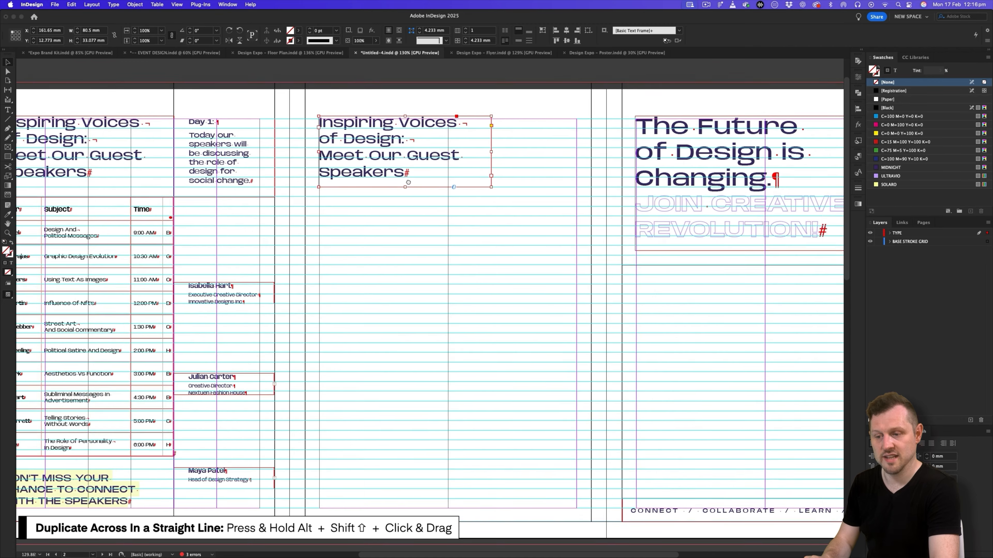
- Replace the duplicated title with "Embrace the Future of Design Together!" from the Google Slides copy and remove the extra empty paragraph
key("super+Tab")
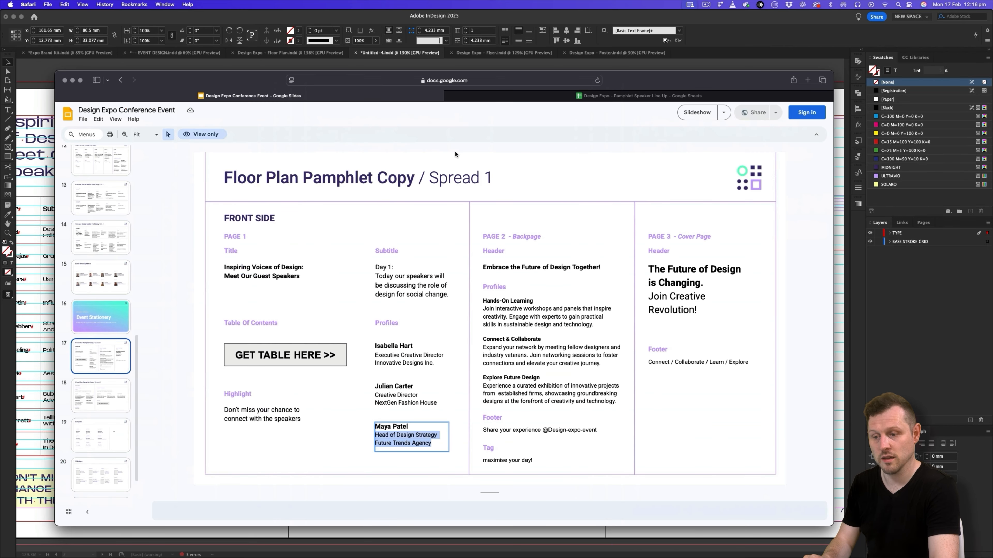
left_click(538, 269)
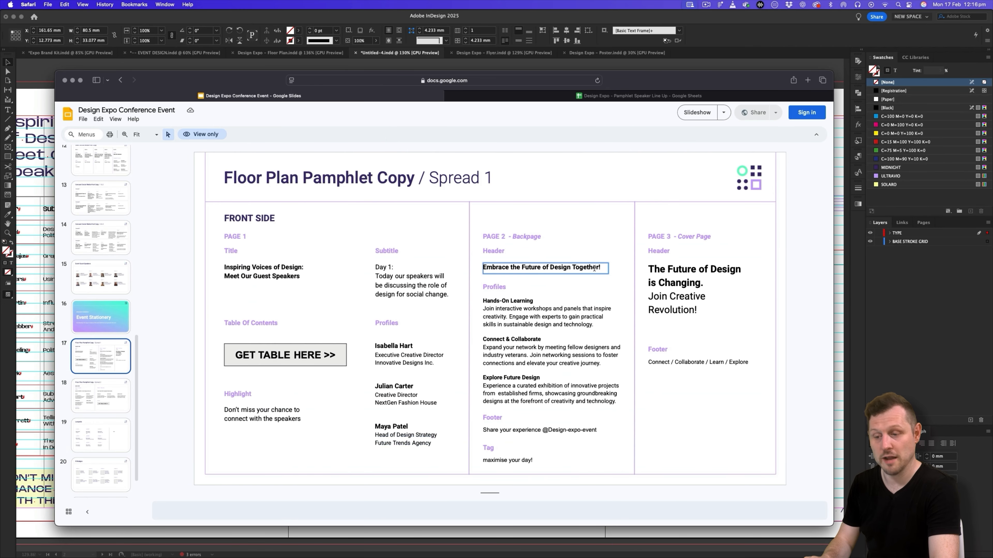
left_click_drag(594, 268, 483, 268)
key("super+c")
key("super+Tab")
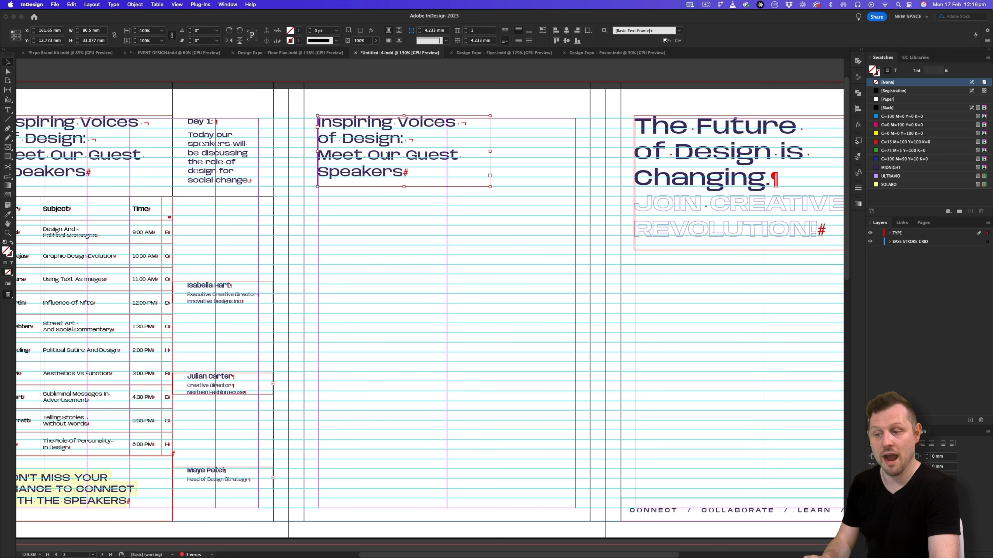
key("super+v")
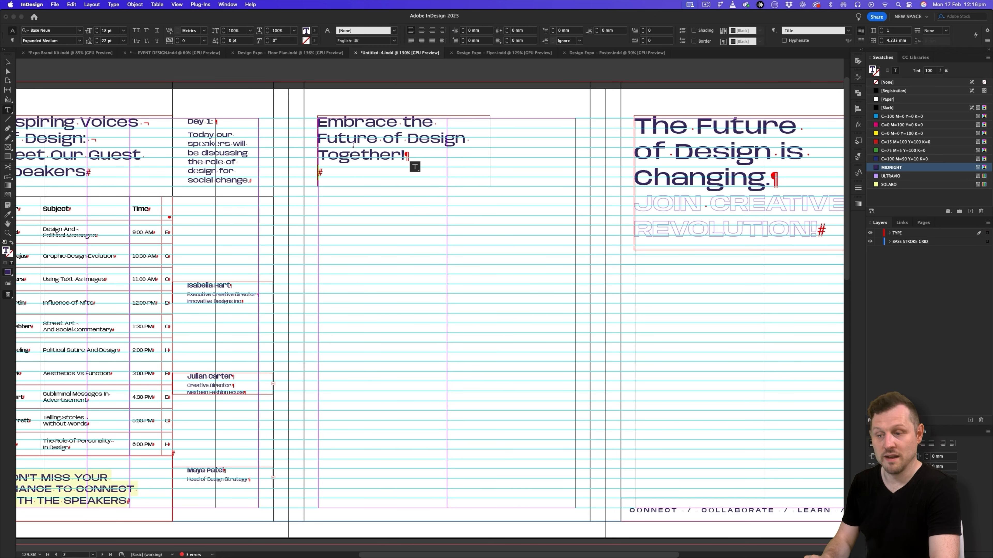
key("BackSpace")
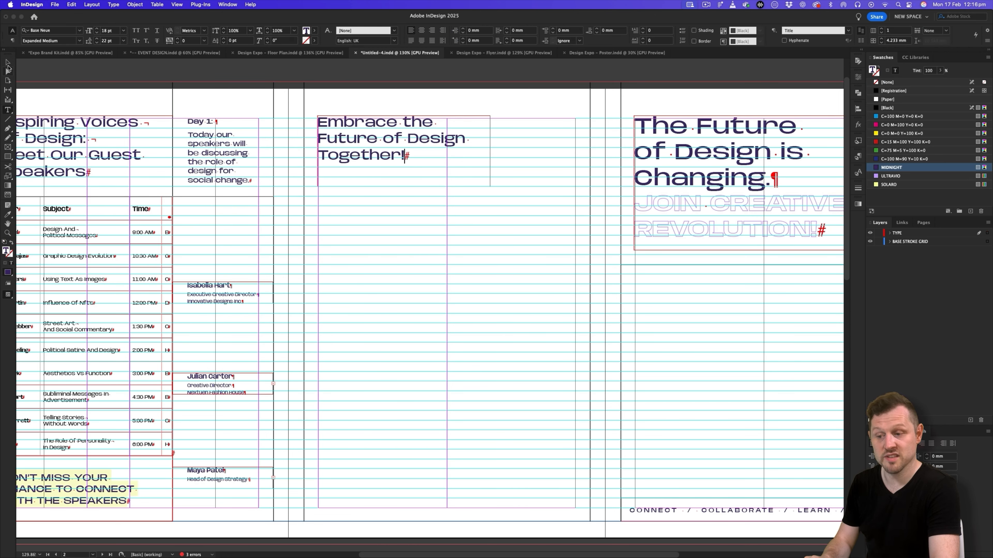
left_click(7, 65)
scroll(481, 206, "up", 2)
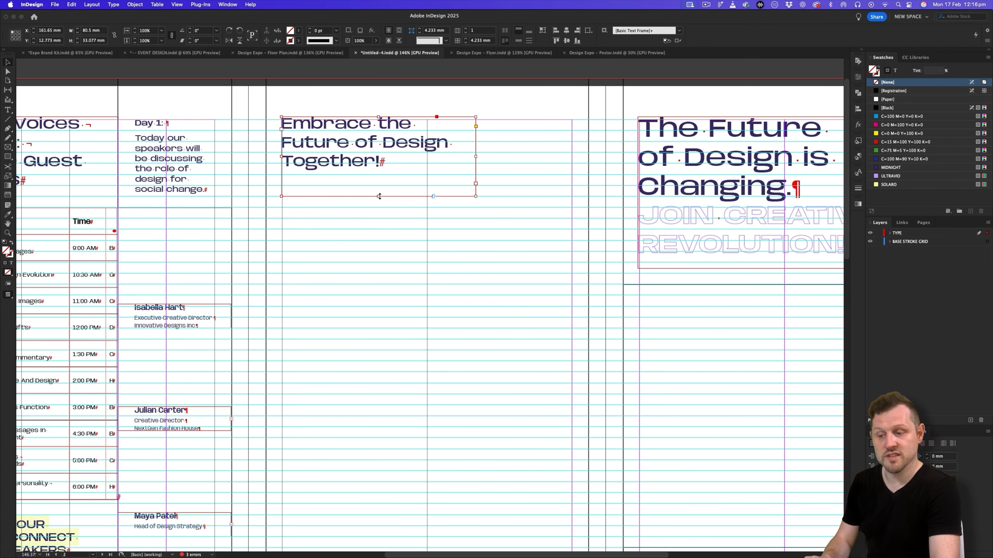
- Lock the TYPE layer, unlock BASE STROKE GRID, and duplicate the cover's horizontal stroke under the middle page's header, level with the speaker table's top
left_click(884, 241)
left_click(879, 233)
left_click(259, 210)
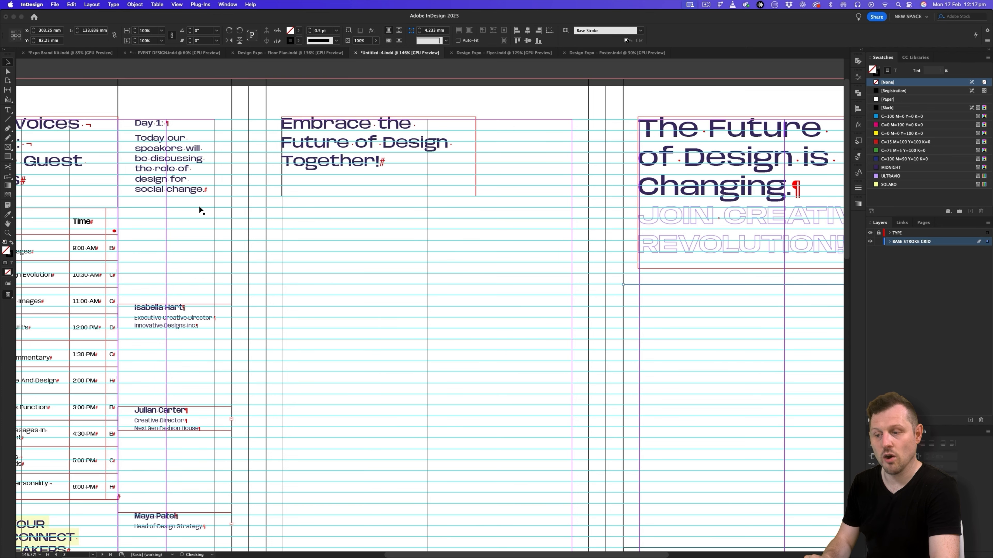
left_click_drag(199, 209, 560, 227)
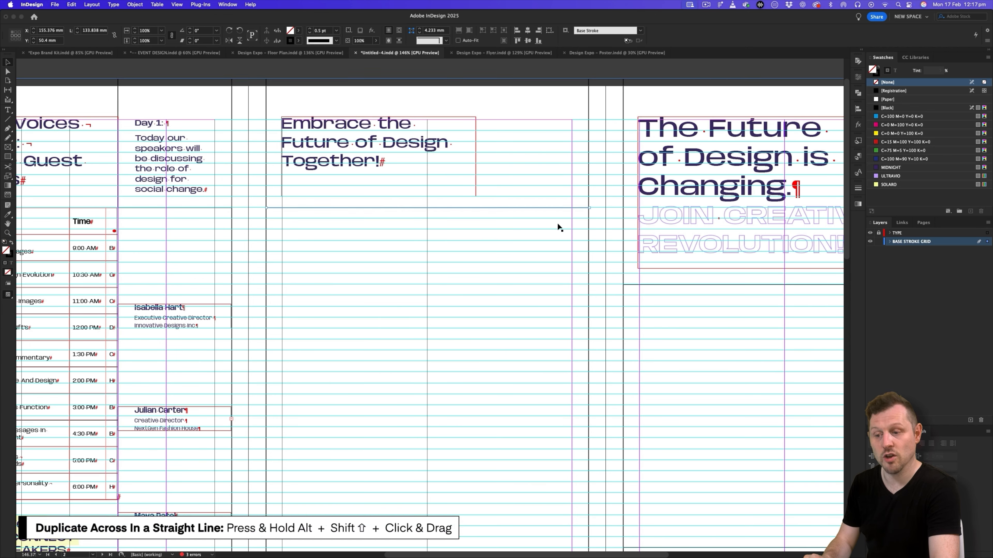
- Duplicate the middle page's horizontal stroke straight down to about 191 mm to form the footer row, then deselect and check the spread in preview
left_click(557, 224)
left_click_drag(443, 217, 429, 188)
left_click_drag(357, 168, 367, 460)
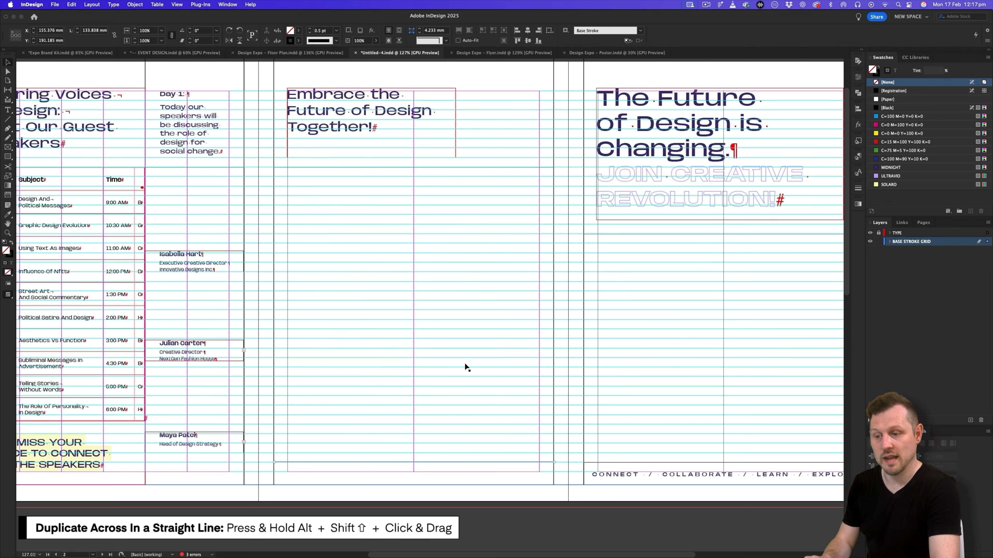
left_click(465, 363)
key("w")
left_click_drag(440, 229, 422, 271)
key("super+shift+a")
left_click_drag(496, 275, 485, 280)
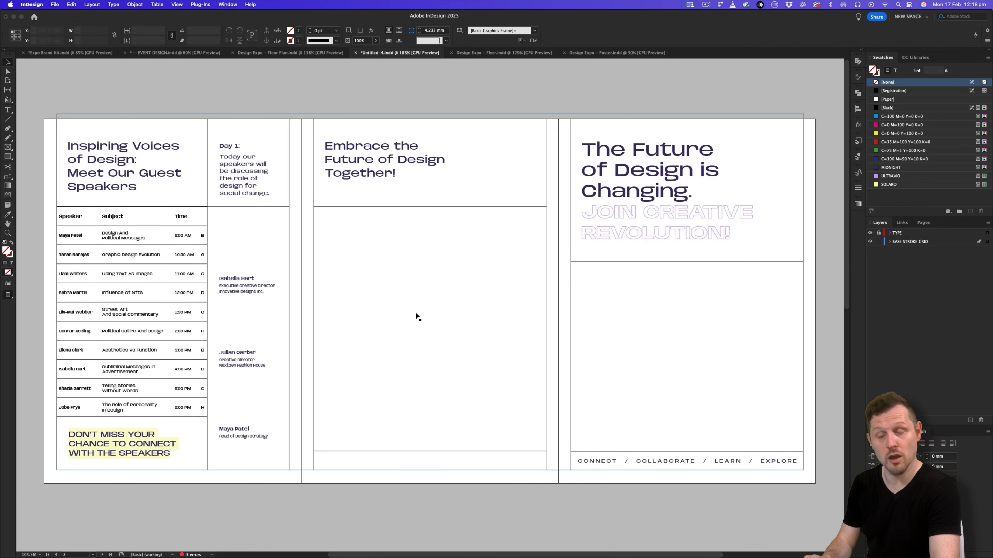
key("w")
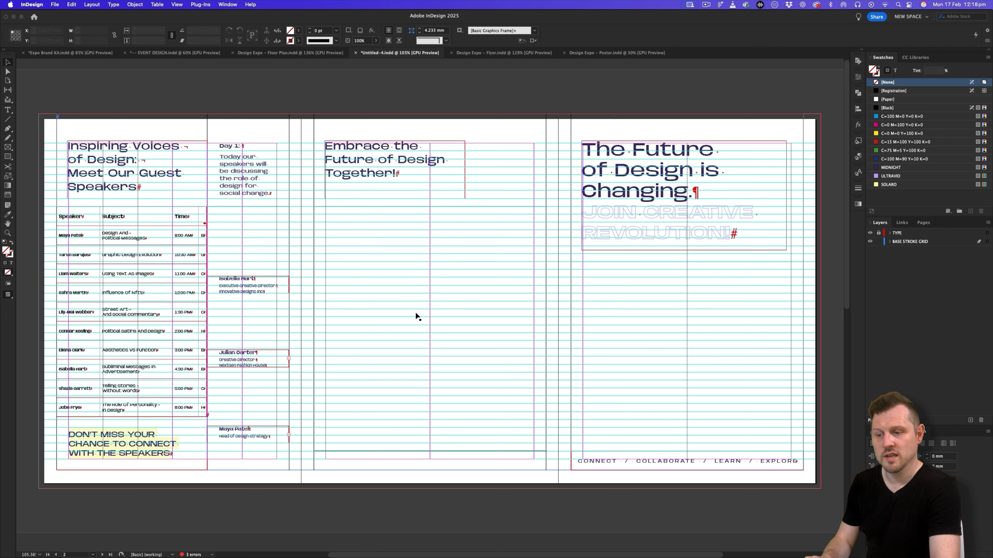
- Lock the BASE STROKE GRID layer, make the unlocked TYPE layer active, and reset the default text style to [Basic Paragraph]
left_click(879, 233)
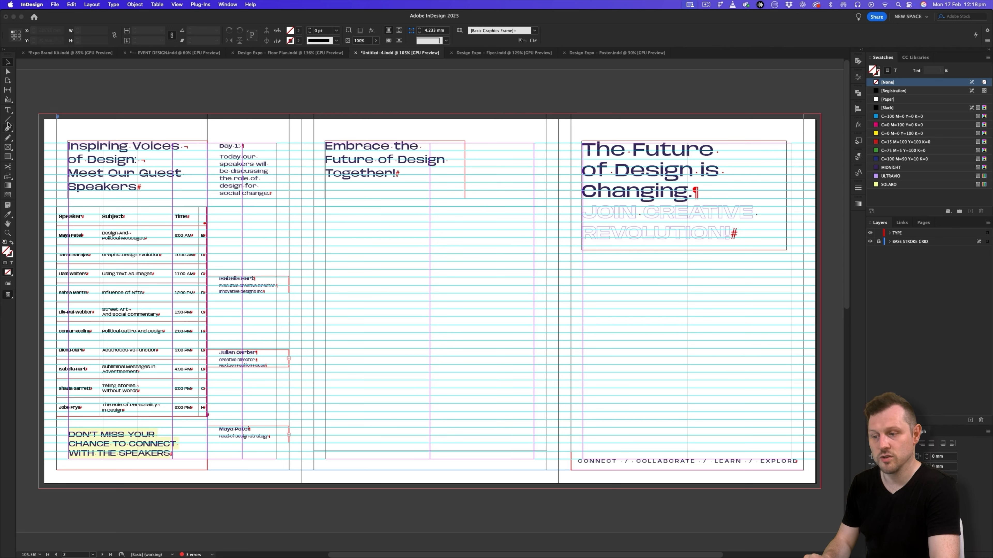
left_click(8, 111)
left_click(918, 235)
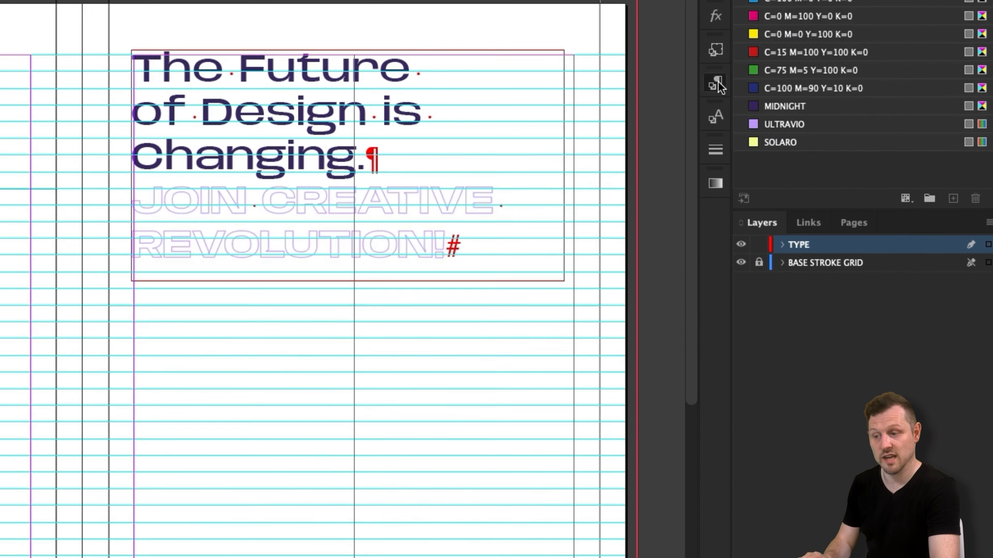
left_click(719, 86)
left_click(566, 116)
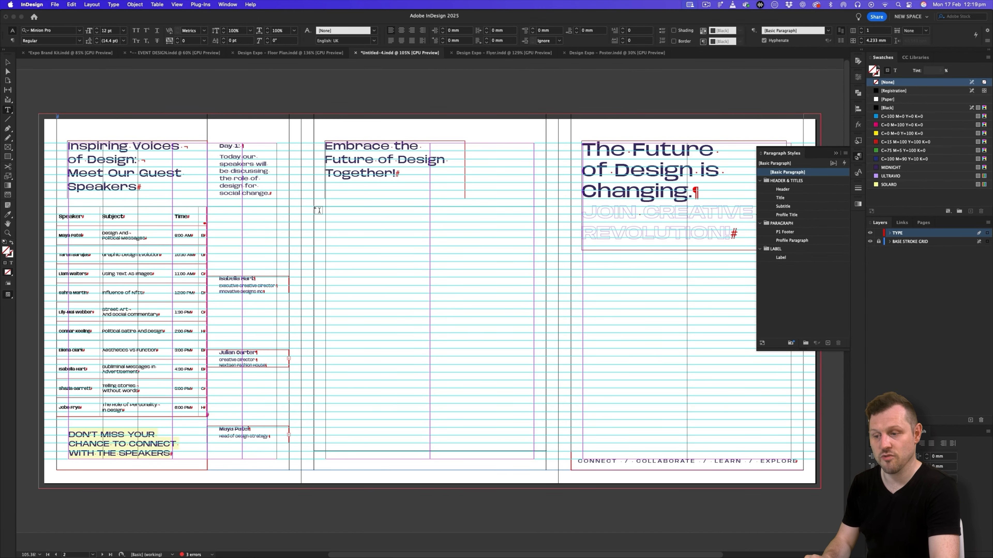
- Draw a text frame about 67 mm wide and 34 mm tall under the middle page's header stroke, and stack two duplicates below it
left_click_drag(318, 211, 430, 277)
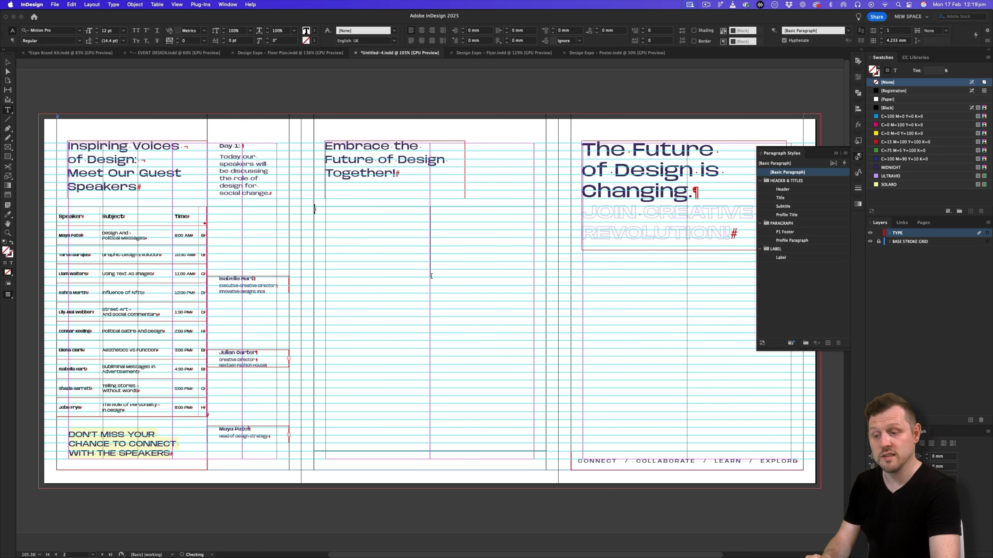
scroll(380, 235, "up", 2)
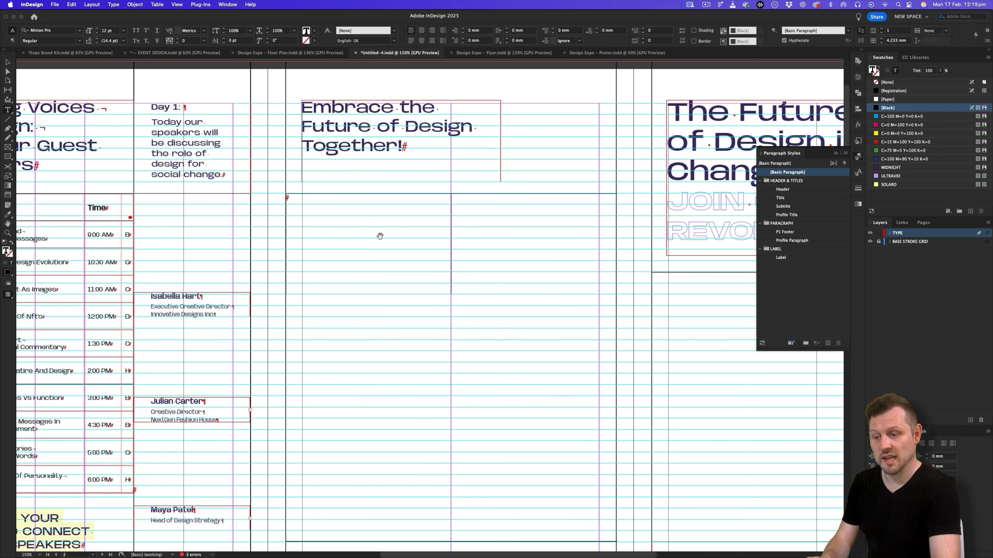
left_click(7, 62)
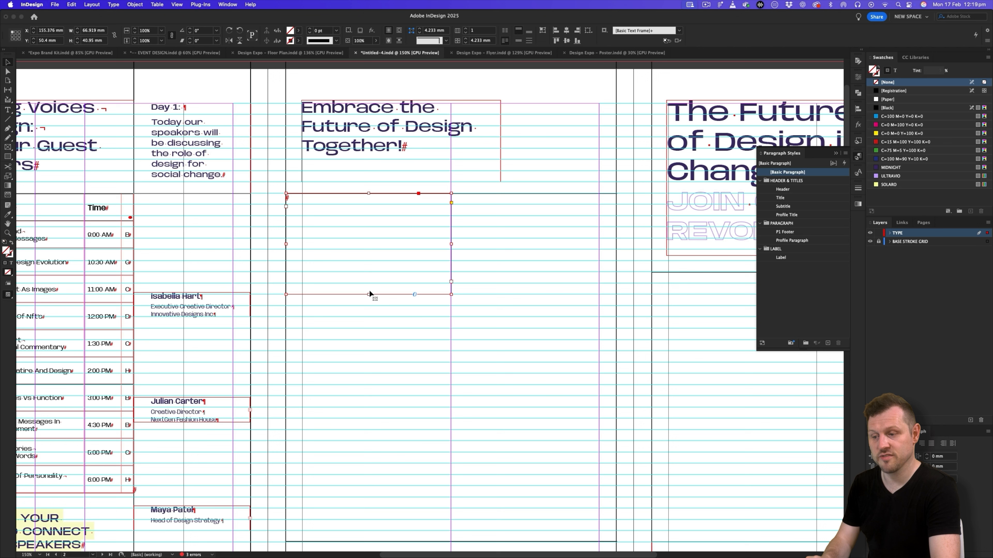
left_click_drag(368, 294, 396, 386)
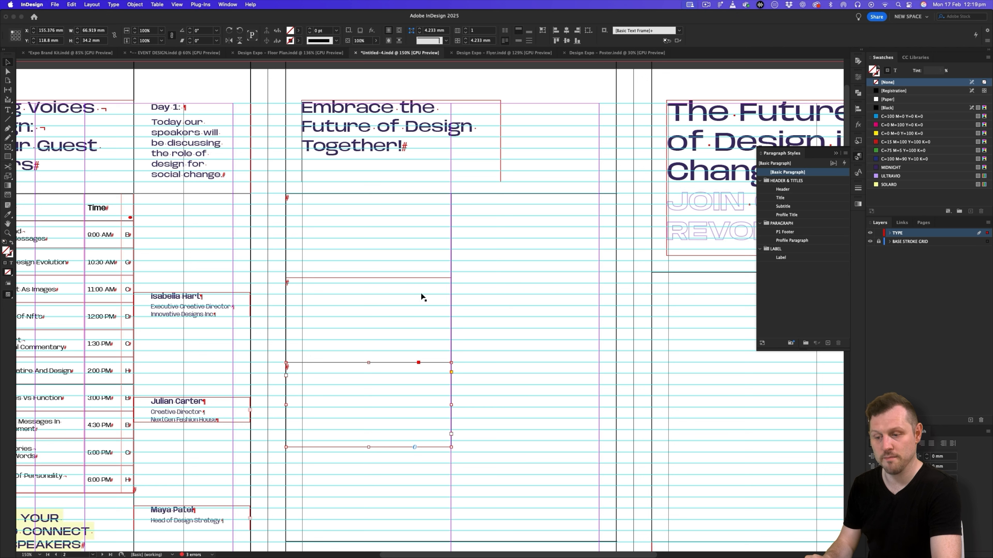
- Stretch the three stacked frames together down to the footer stroke, about 141 mm in total height, and check them in preview
left_click(418, 477)
left_click_drag(418, 478, 375, 255)
scroll(387, 392, "down", 4)
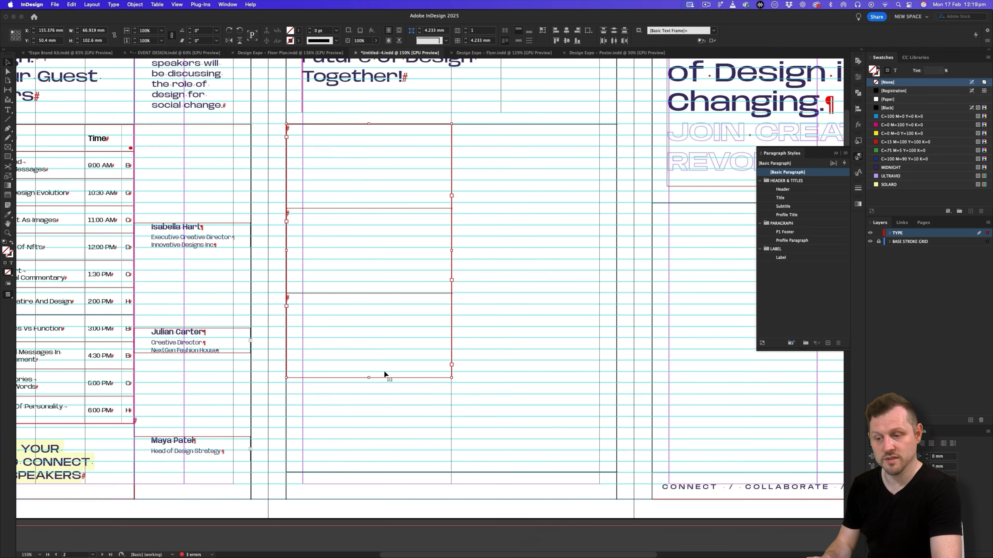
left_click_drag(368, 379, 366, 472)
key("w")
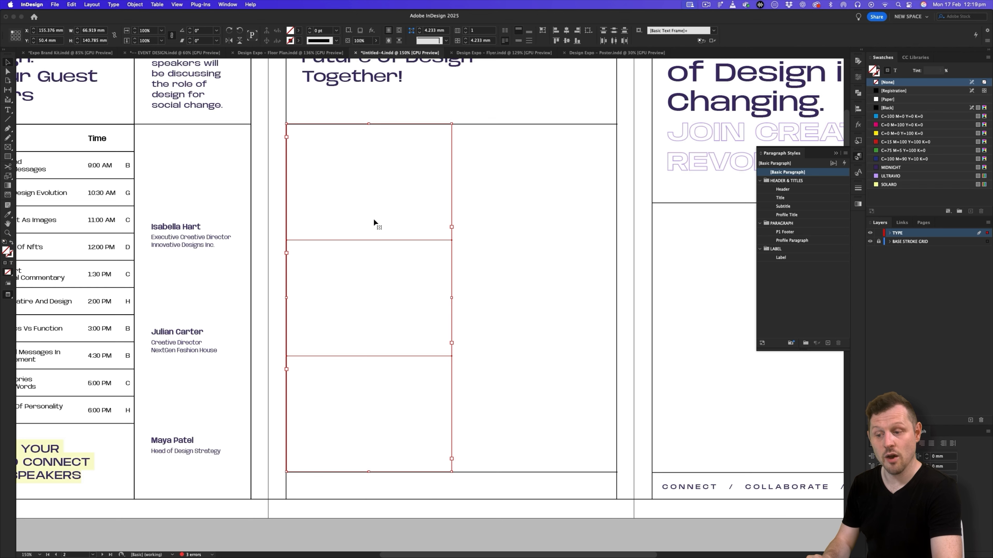
- Centre the text vertically in all three frames, with a 7 mm left inset and a 5 mm right indent
scroll(372, 237, "up", 3)
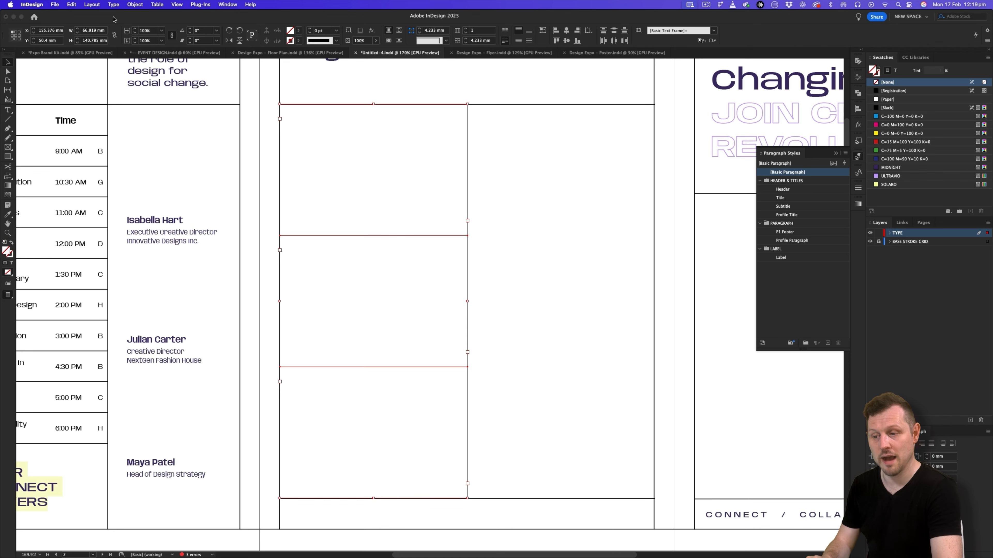
left_click(518, 41)
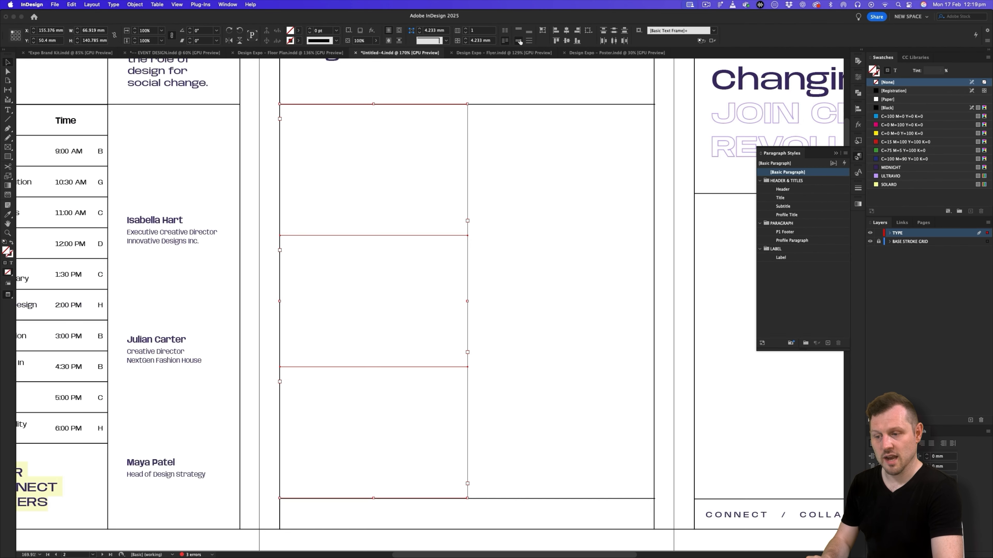
right_click(395, 169)
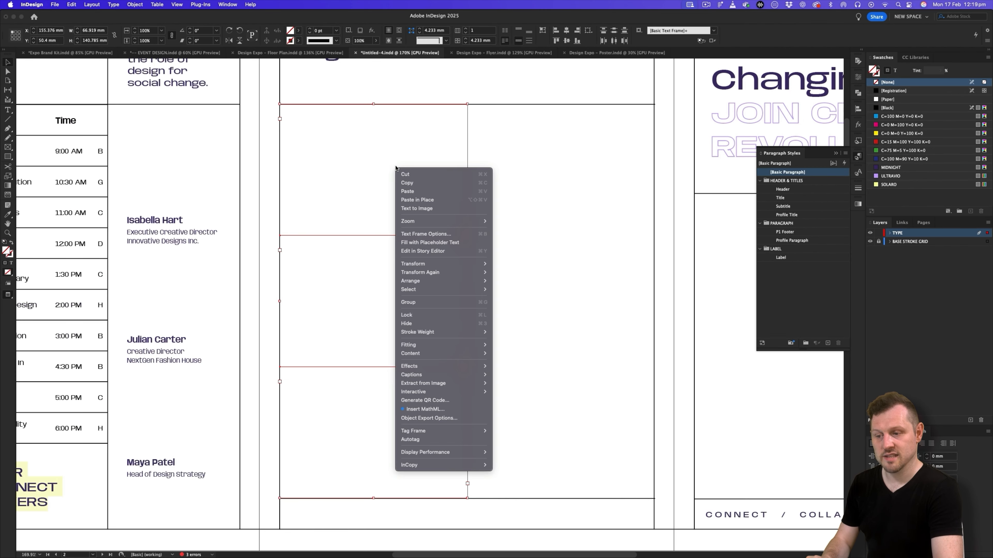
left_click(441, 233)
double_click(599, 267)
type("7")
left_click(593, 367)
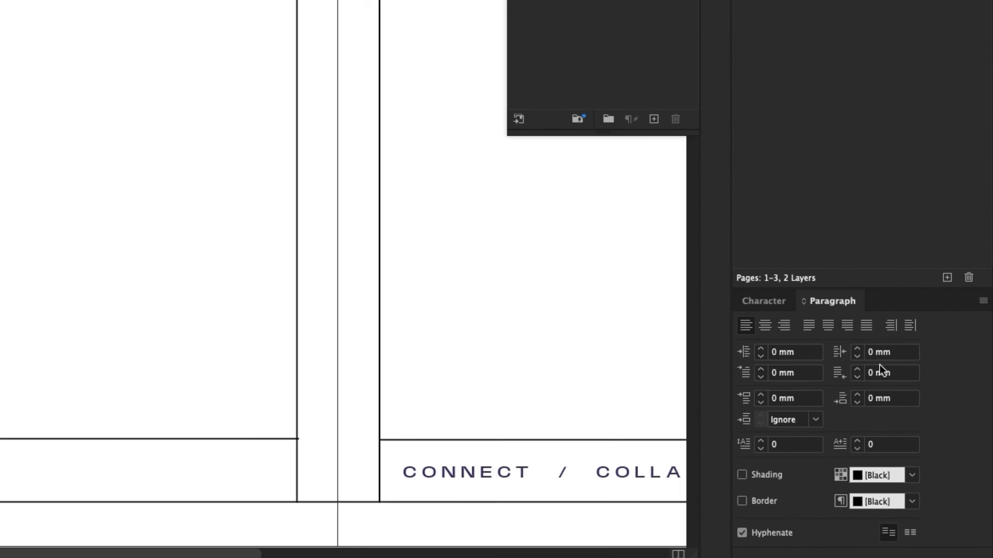
left_click(884, 352)
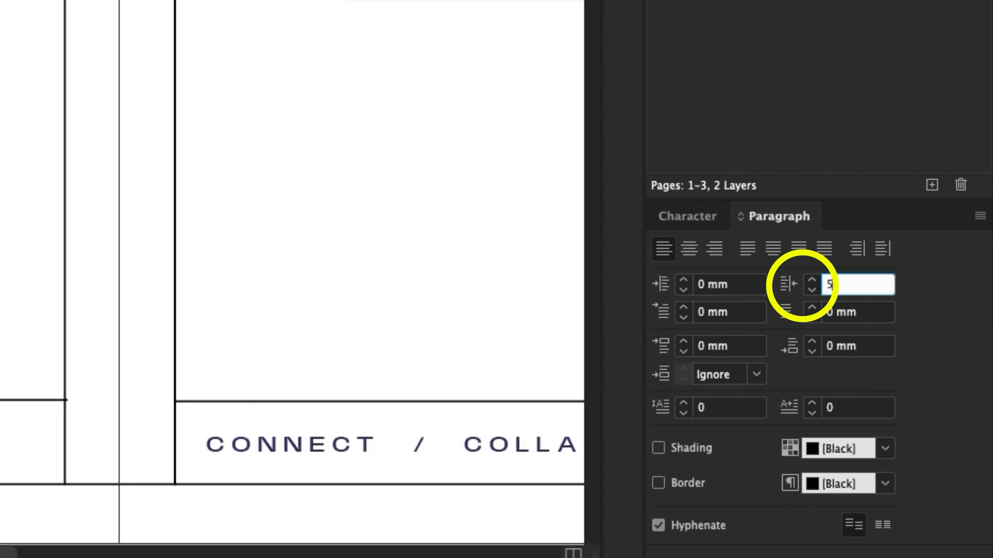
key("Tab")
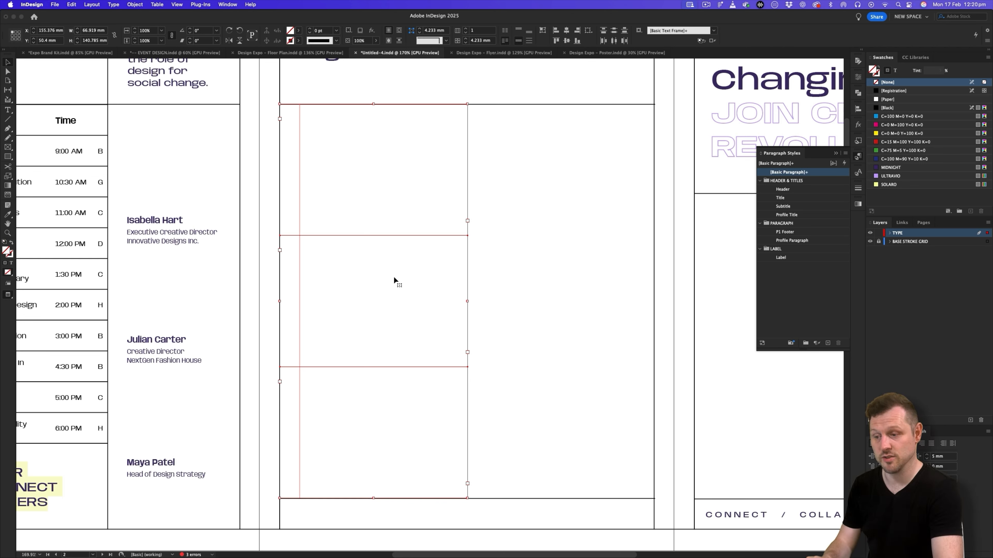
- Copy the "Hands-On Learning" profile from the Google Slides copy and paste it into the top frame on the middle page
left_click(428, 178)
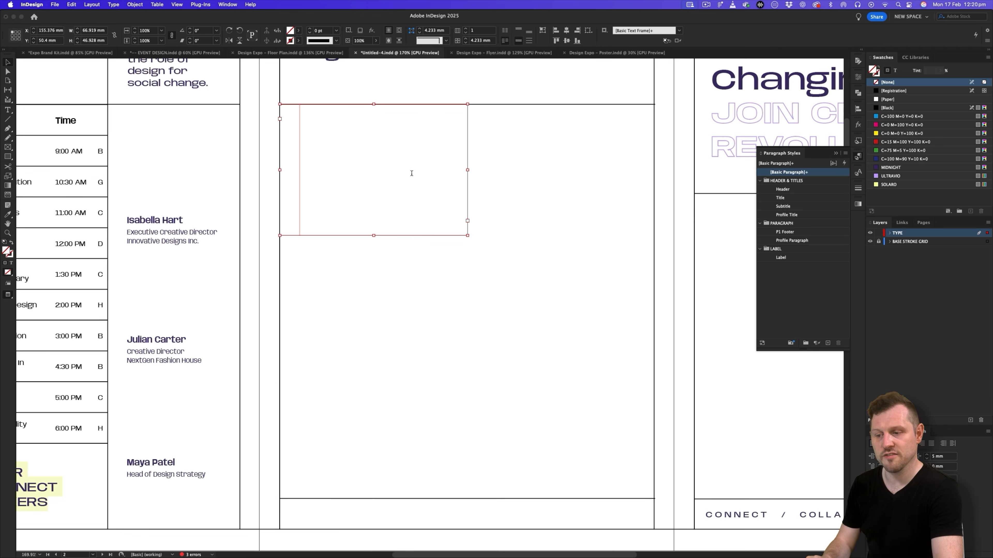
double_click(388, 138)
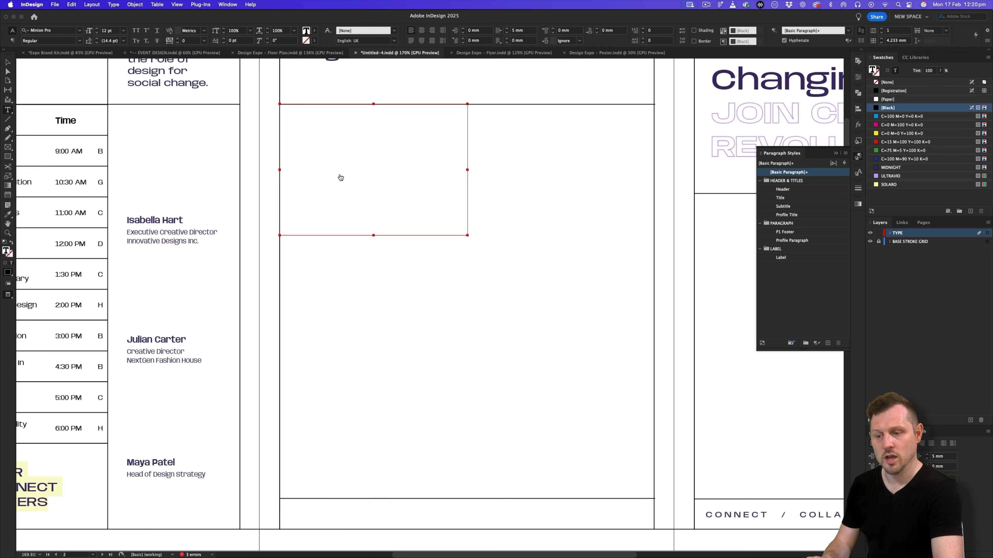
key("super+Tab")
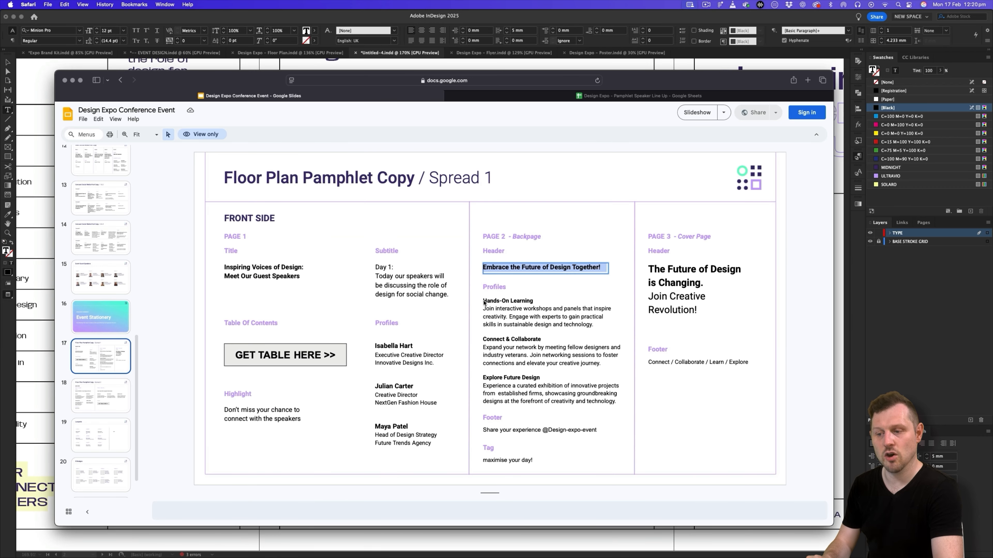
left_click(491, 304)
key("super+a")
key("super+c")
key("super+Tab")
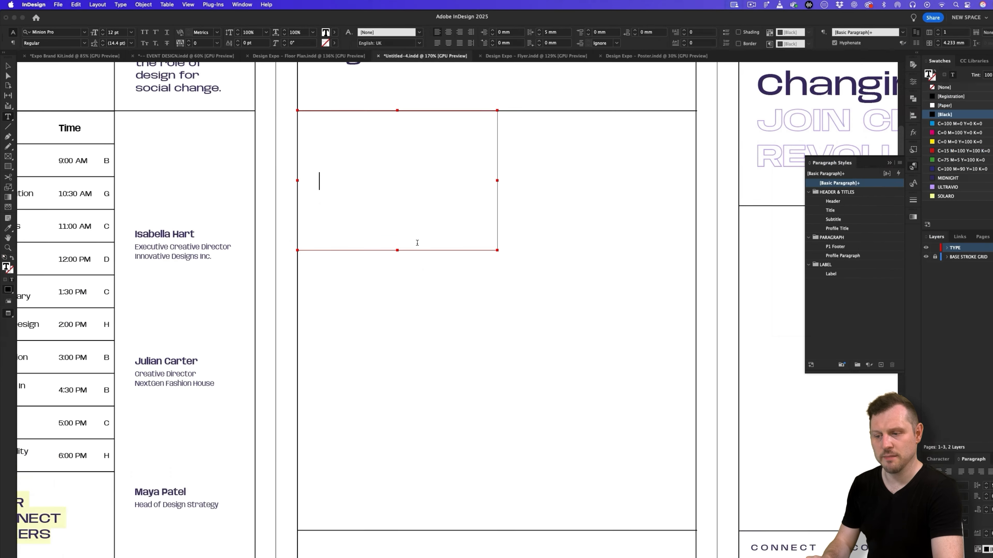
key("super+v")
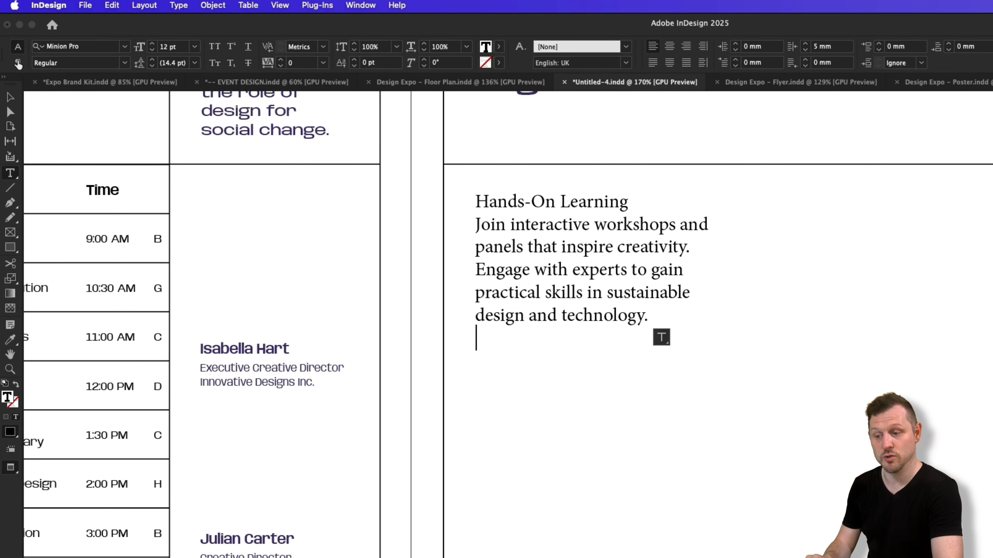
- Show the frame edges and remove the extra empty paragraph at the end of the "Hands-On Learning" text
key("Escape")
key("w")
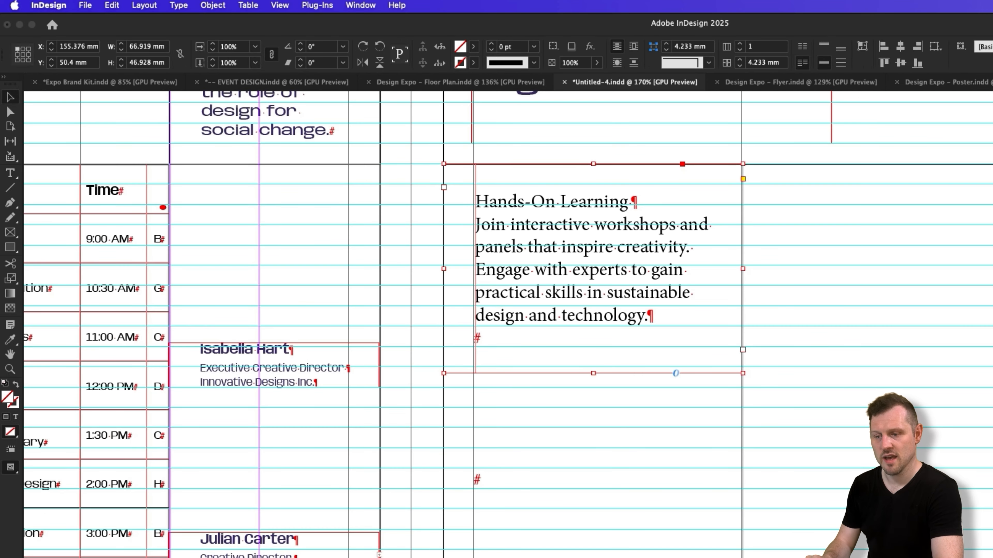
double_click(563, 339)
key("BackSpace")
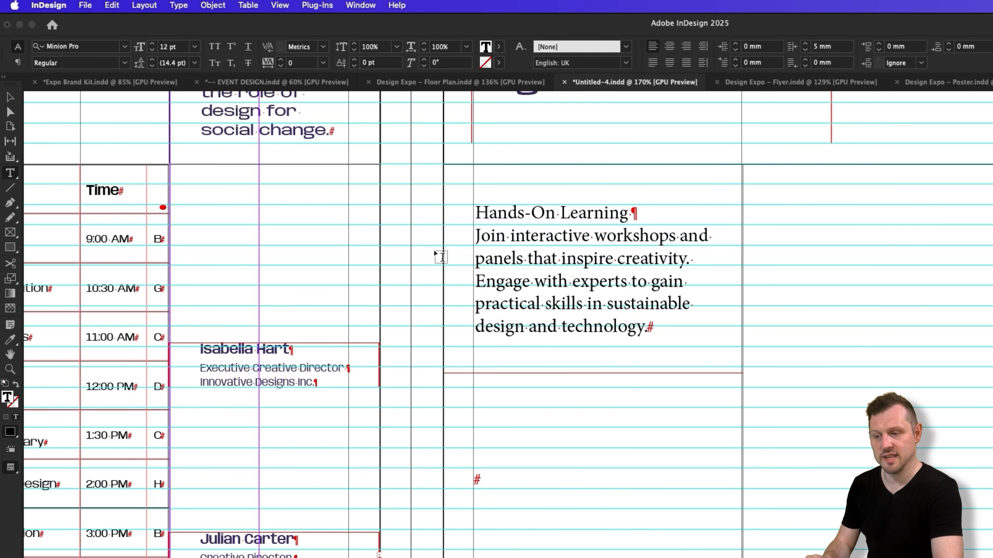
- Apply the "Day 1" text's Subtitle formatting to all the "Hands-On Learning" text by sampling it with the Eyedropper, then check it in preview
key("super+a")
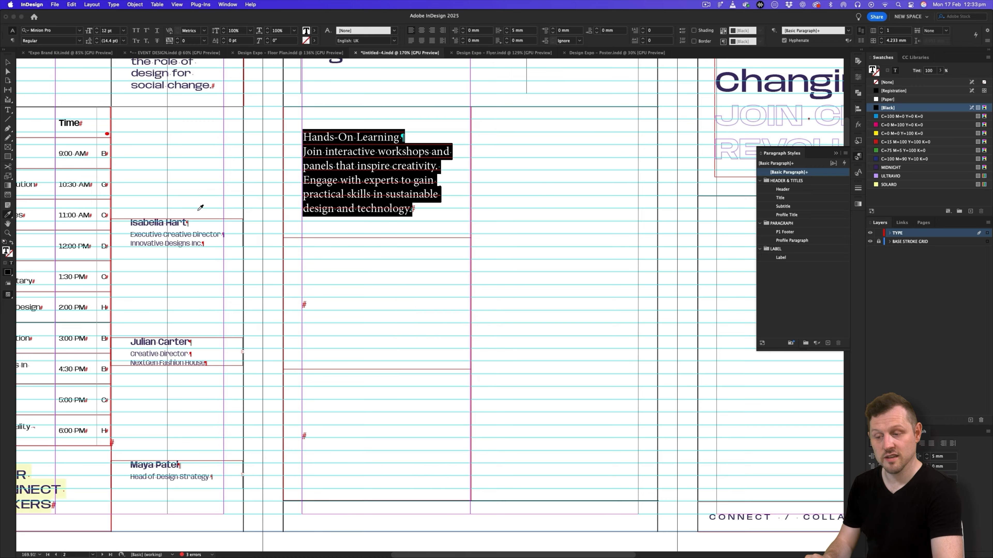
scroll(215, 206, "up", 5)
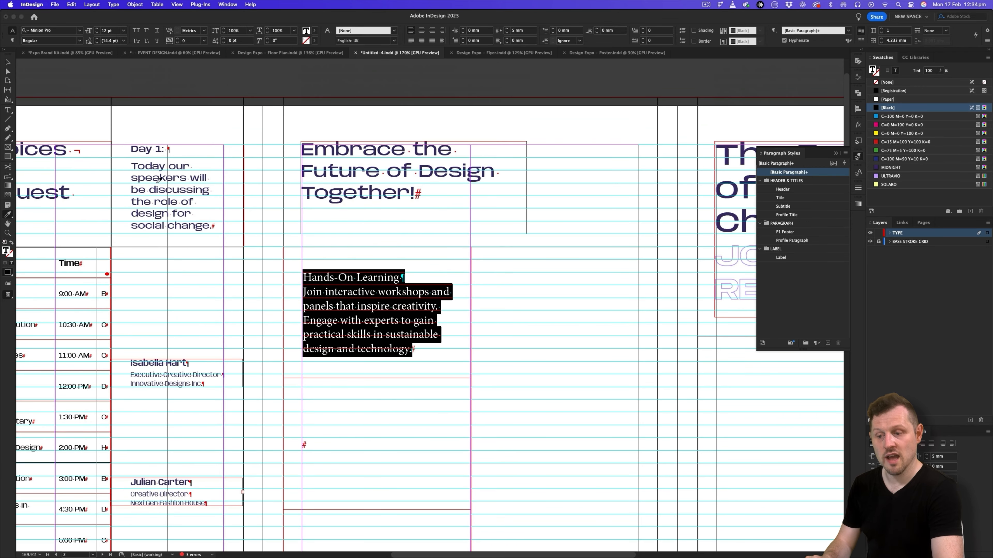
left_click(165, 188)
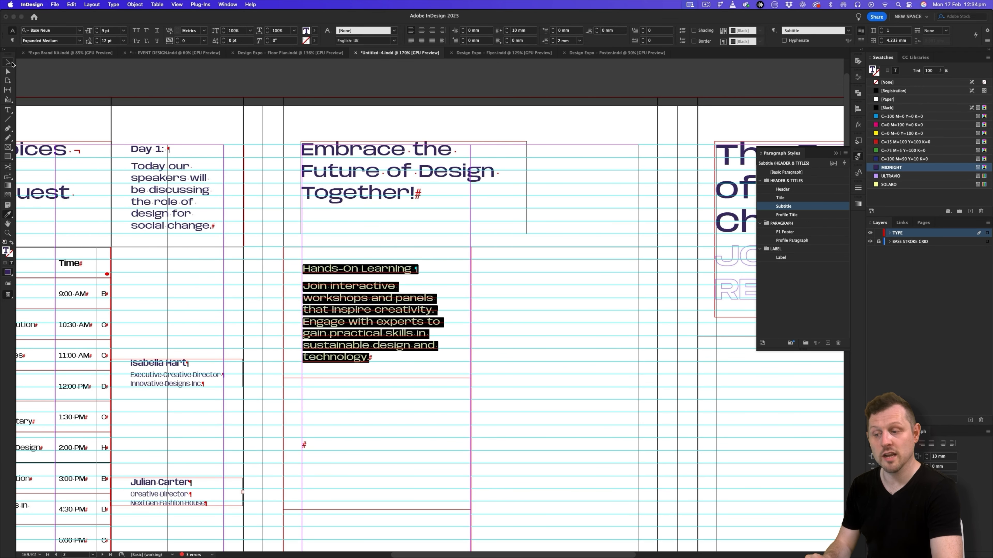
left_click(10, 64)
left_click(487, 312)
key("w")
scroll(475, 299, "down", 2)
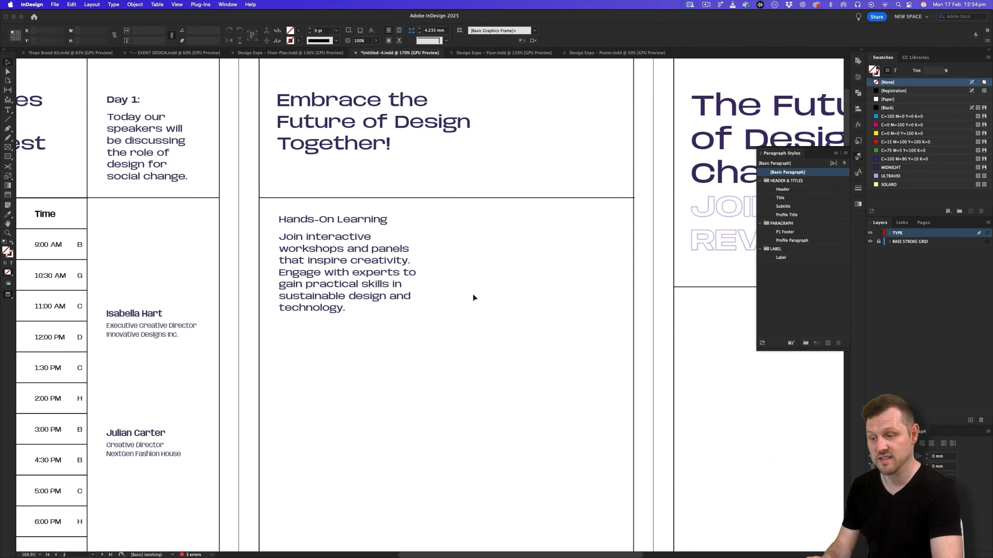
- Set the body paragraph under "Hands-On Learning" to the Wide font style at 8 pt with 11 pt leading
double_click(356, 256)
left_click_drag(346, 308, 275, 237)
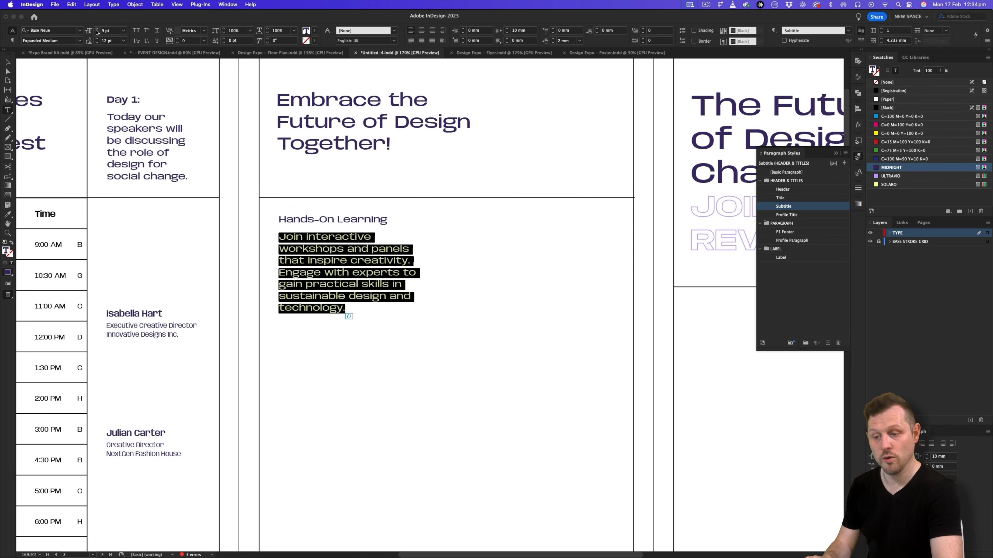
left_click(79, 41)
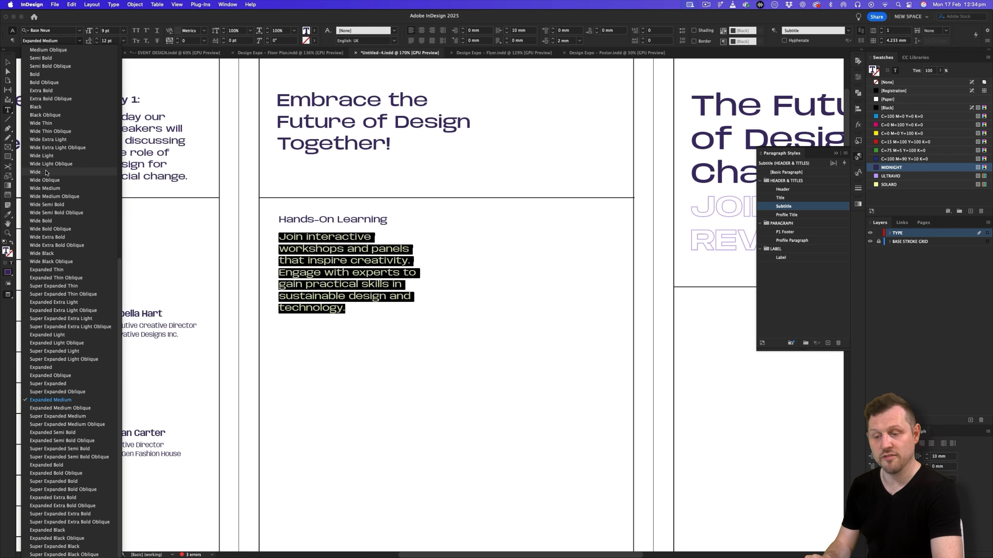
left_click(74, 171)
left_click(96, 33)
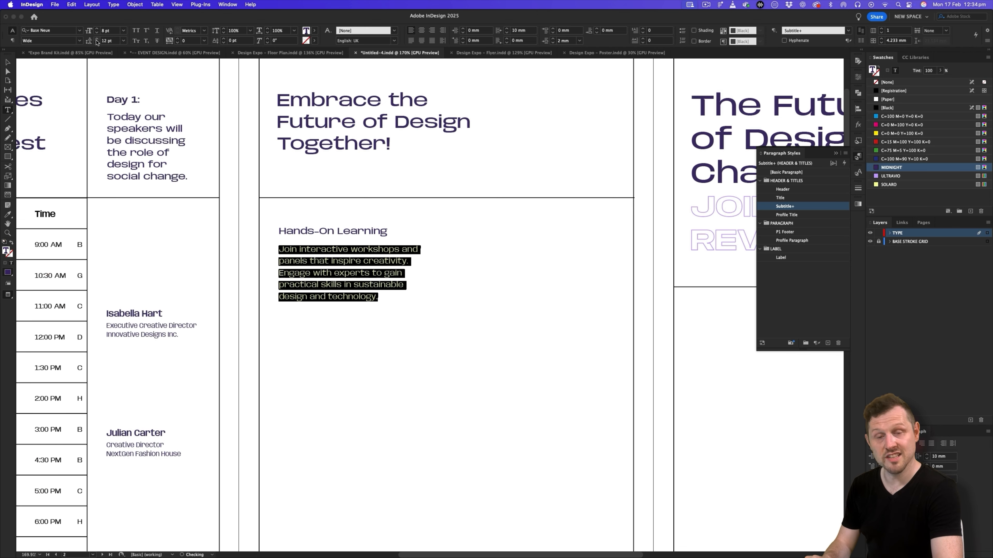
left_click(97, 43)
- Enlarge the "Hands-On Learning" heading to 14 pt with 16 pt leading
left_click(390, 234)
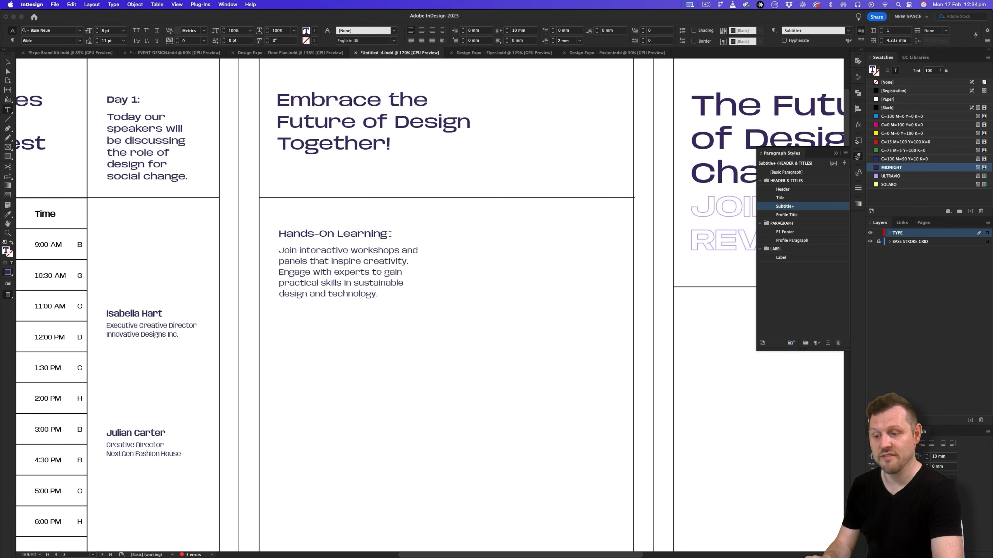
left_click_drag(339, 233, 266, 230)
left_click(98, 30)
left_click(97, 31)
left_click(97, 30)
left_click(98, 30)
left_click(97, 30)
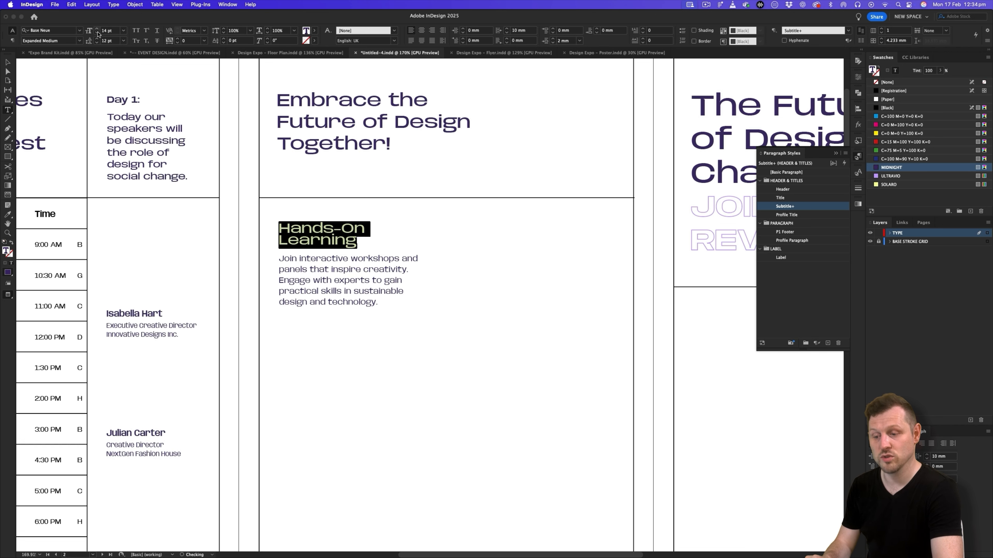
left_click(98, 39)
left_click(98, 39)
left_click(97, 39)
left_click(97, 39)
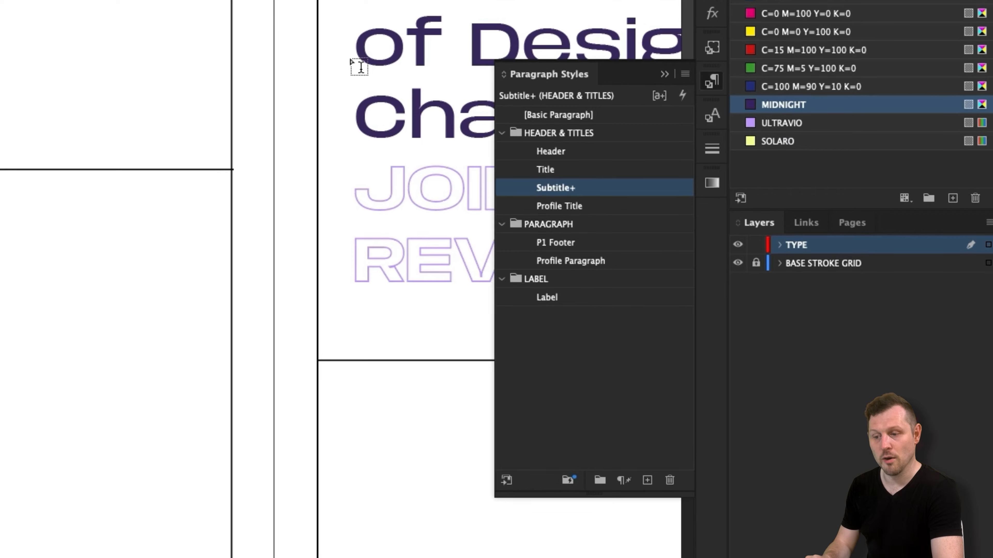
- Create a paragraph style named "Title 2" from the "Hands-On Learning" heading, based on [No Paragraph Style]
left_click(685, 75)
left_click(623, 86)
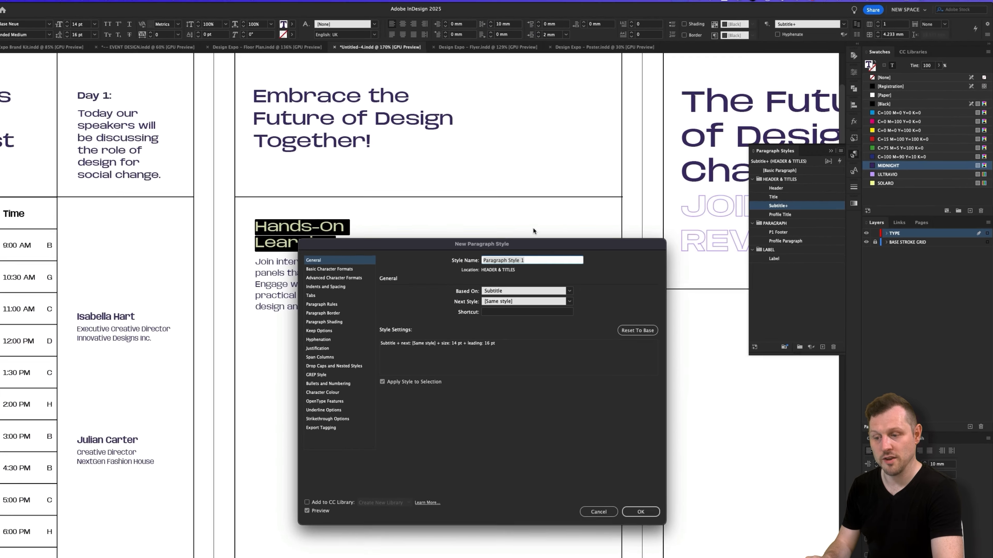
type("Title 2")
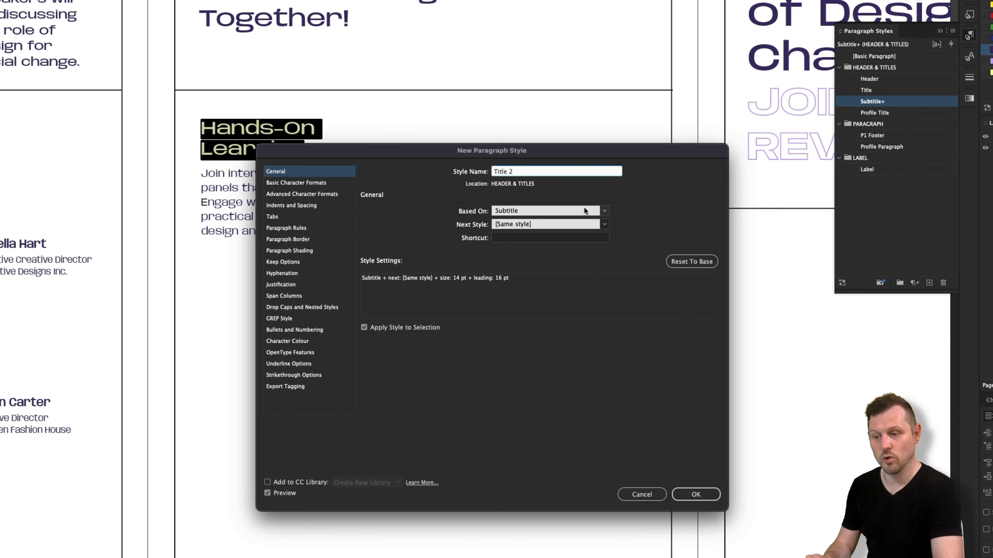
left_click(584, 211)
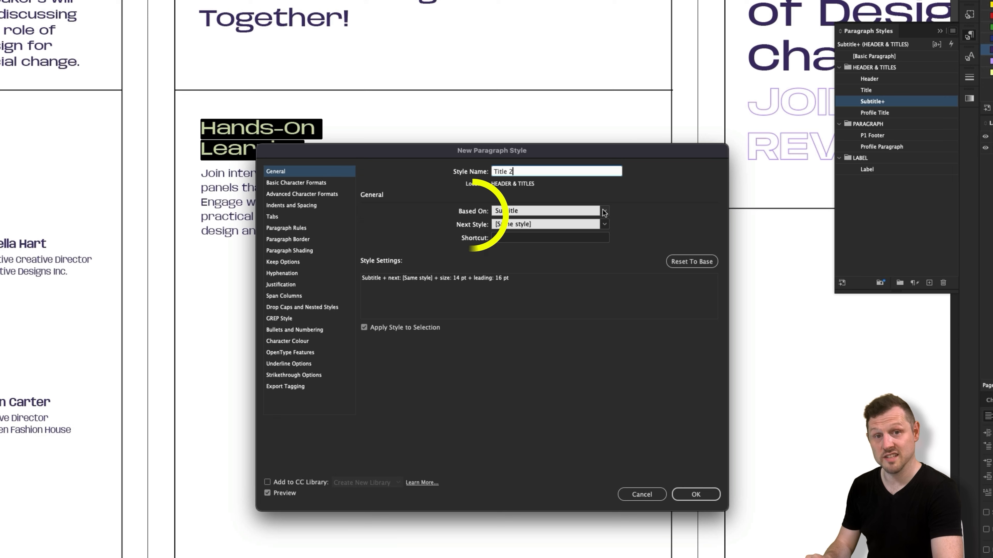
left_click(564, 219)
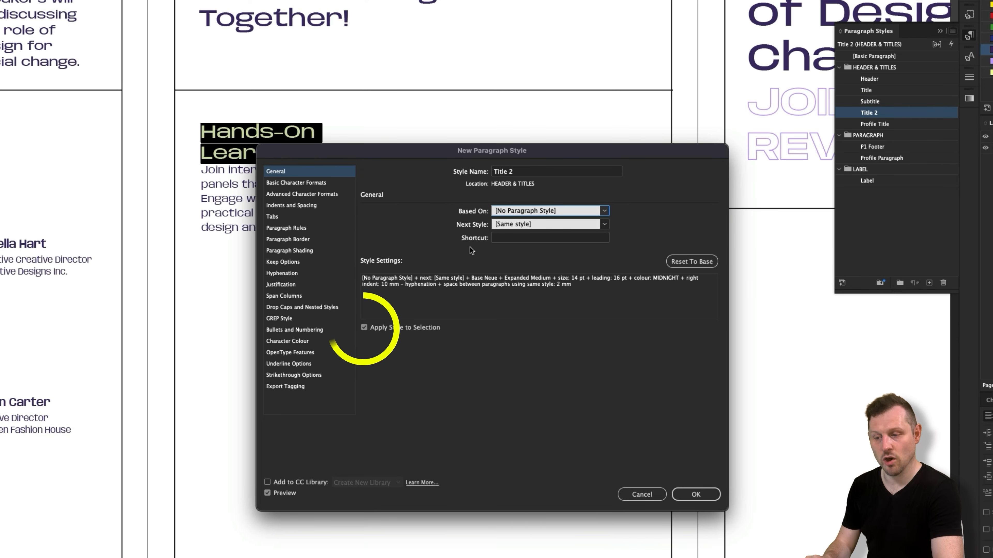
left_click(706, 491)
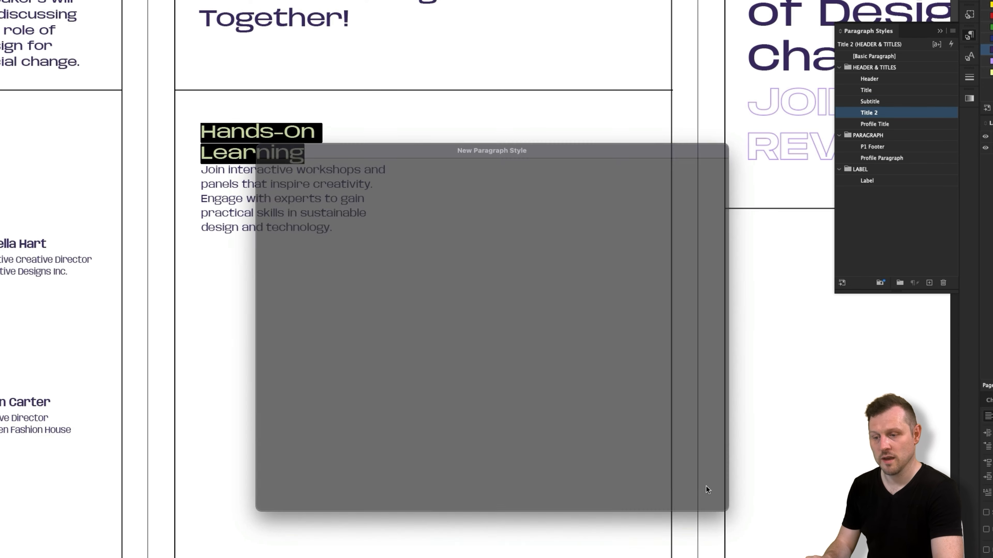
- Create a paragraph style named "Paragraph" from the body text under "Hands-On Learning", based on [No Paragraph Style]
left_click(379, 302)
left_click_drag(377, 302, 275, 262)
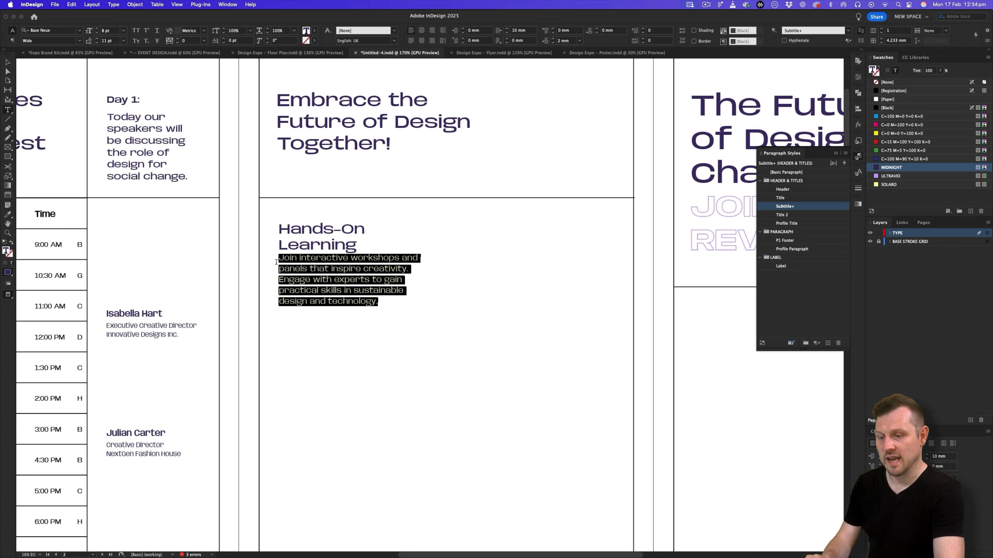
left_click(845, 153)
left_click(782, 159)
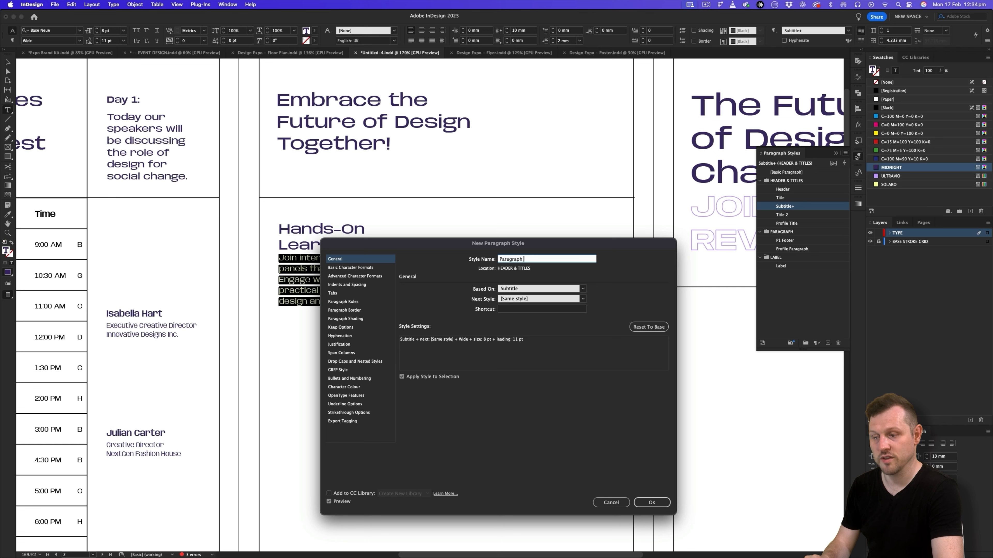
left_click(584, 290)
left_click(560, 297)
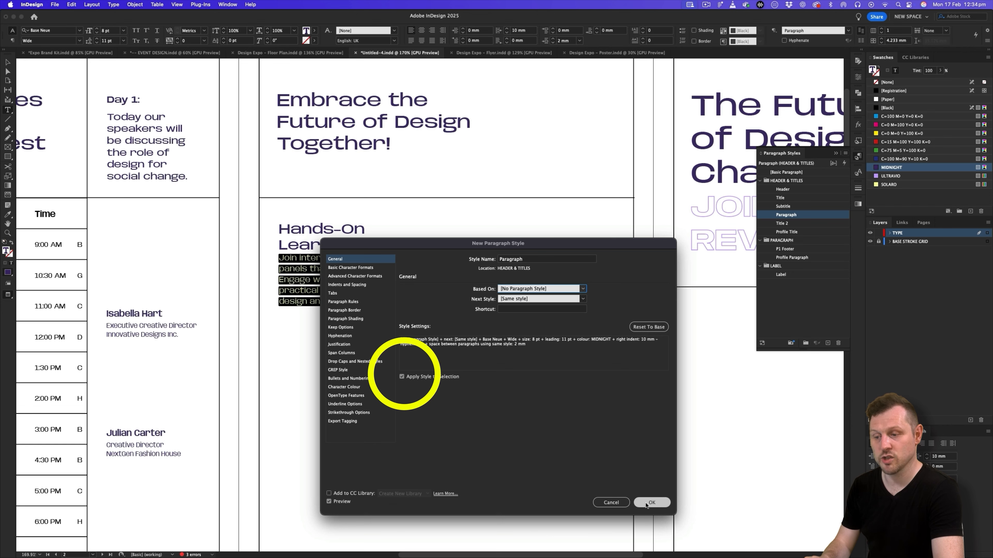
key("Return")
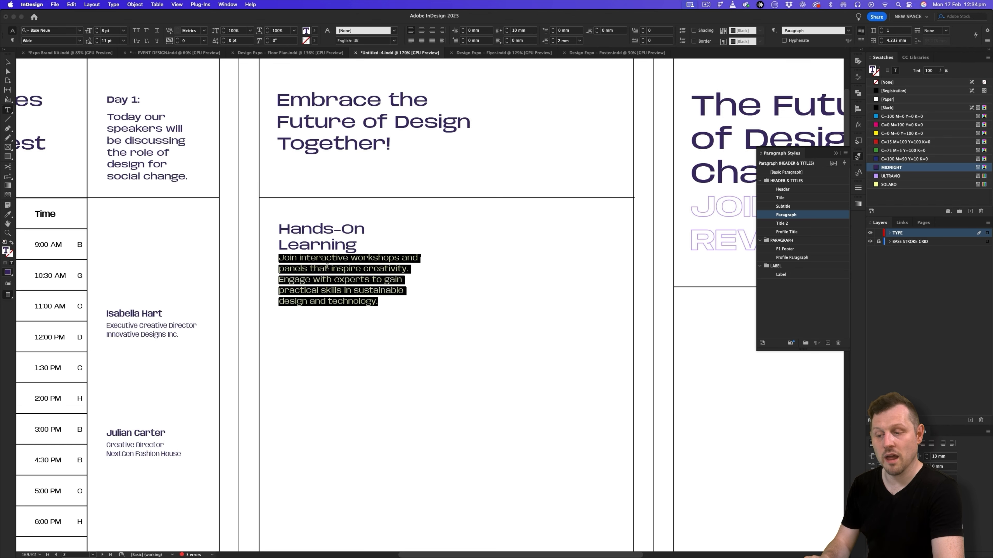
- Set the space after the "Hands-On Learning" heading to 2 mm and redefine the Title 2 style to match
left_click(326, 267)
scroll(278, 254, "right", 5)
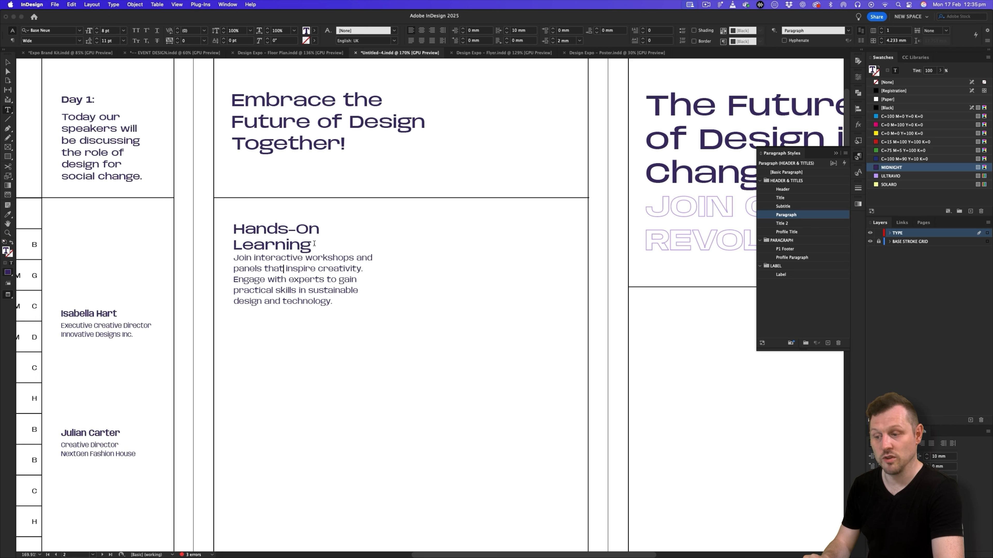
left_click_drag(314, 243, 234, 229)
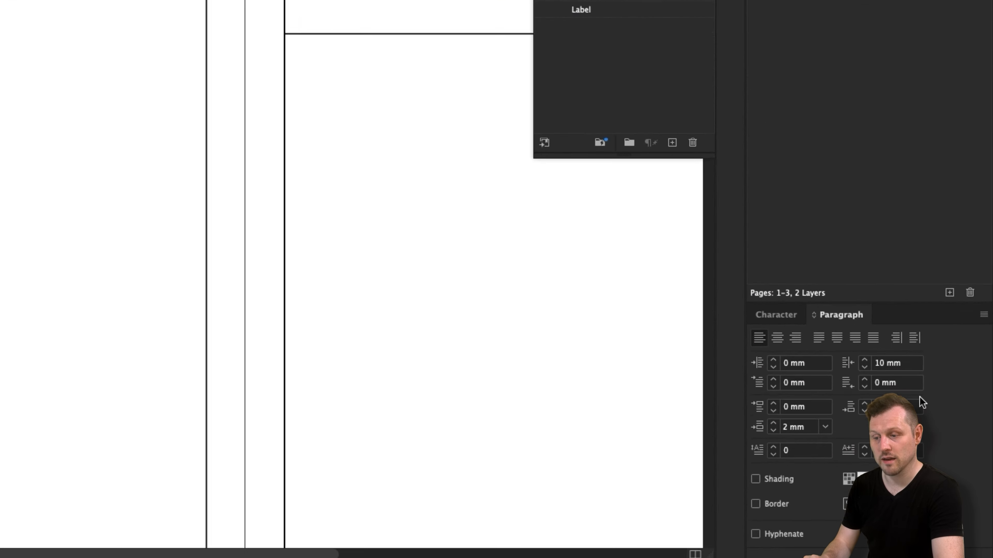
left_click(870, 407)
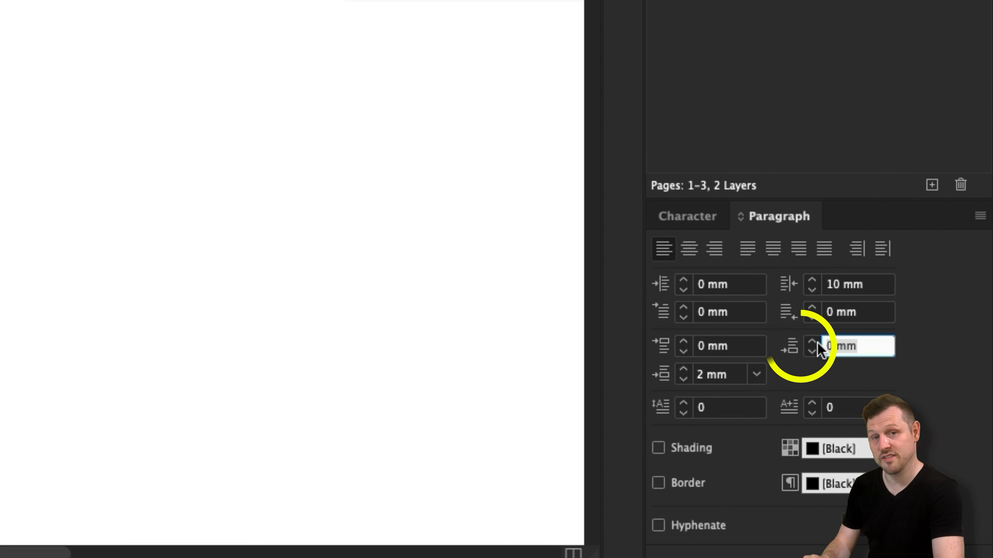
type("2")
key("Return")
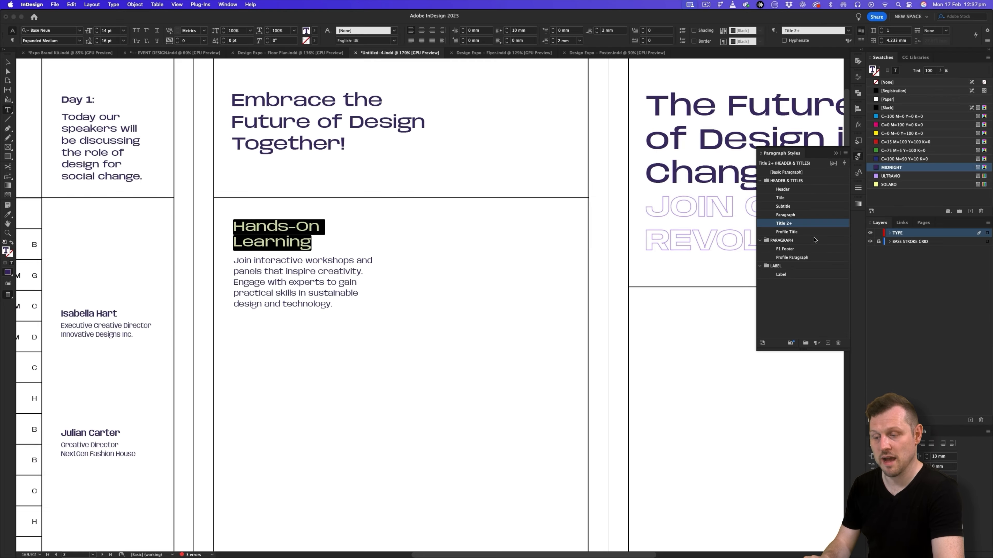
right_click(791, 225)
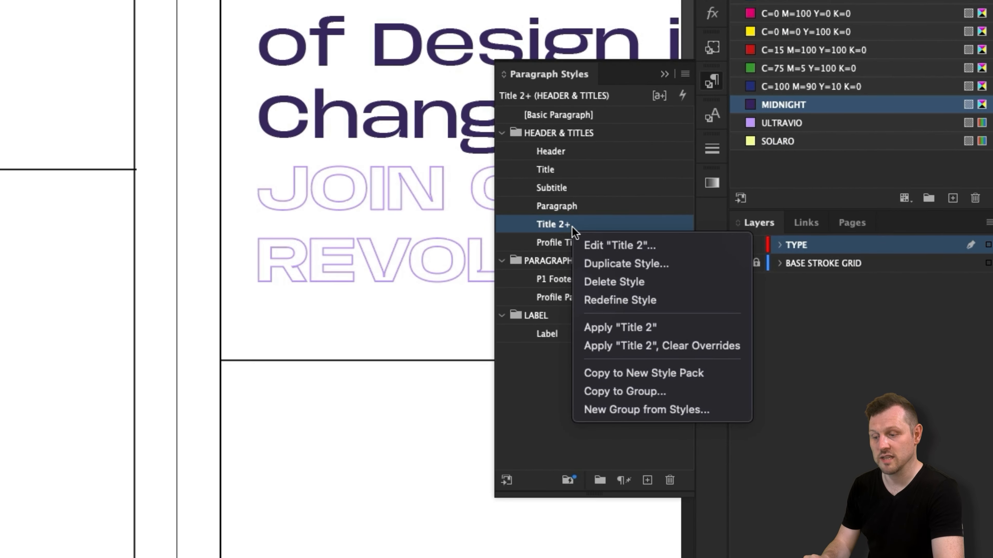
left_click(665, 300)
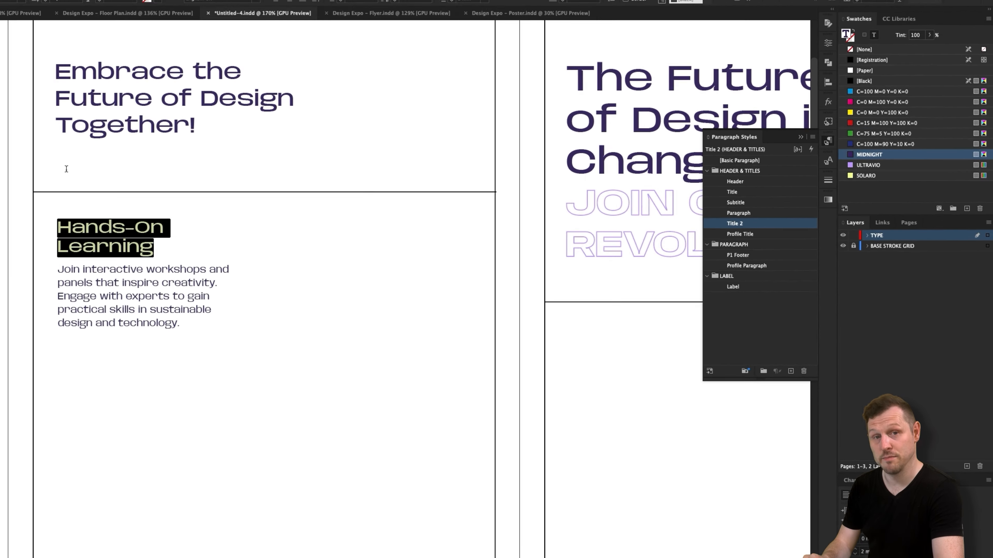
key("Escape")
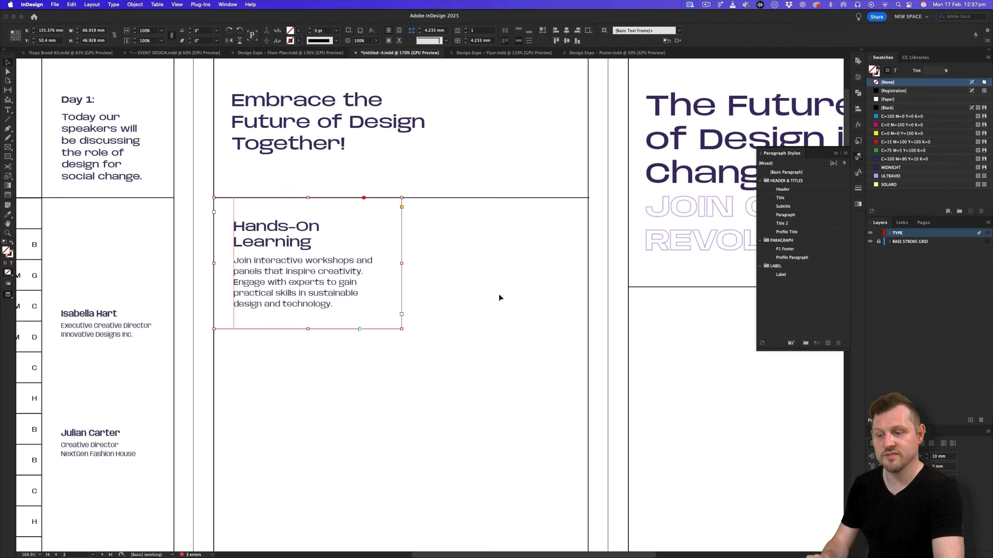
- Copy the entire "Hands-On Learning" heading and body text into the empty text frame directly below it
left_click(386, 311)
key("w")
left_click_drag(349, 296, 375, 288)
key("w")
mouse_move(322, 251)
left_mouse_down()
mouse_move(354, 251)
mouse_move(316, 243)
mouse_move(326, 237)
left_mouse_up()
key("w")
double_click(327, 236)
key("super+a")
key("super+c")
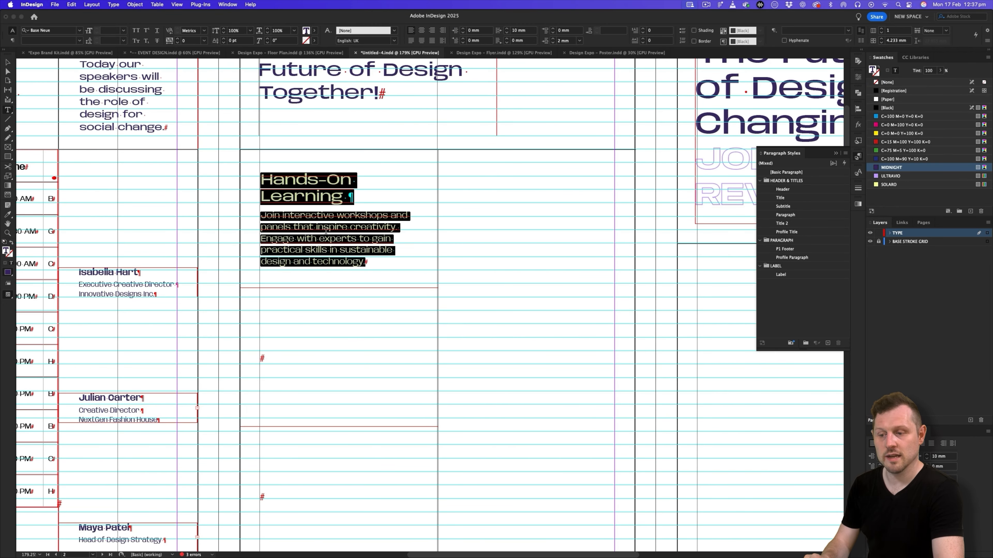
left_click(287, 352)
key("super+v")
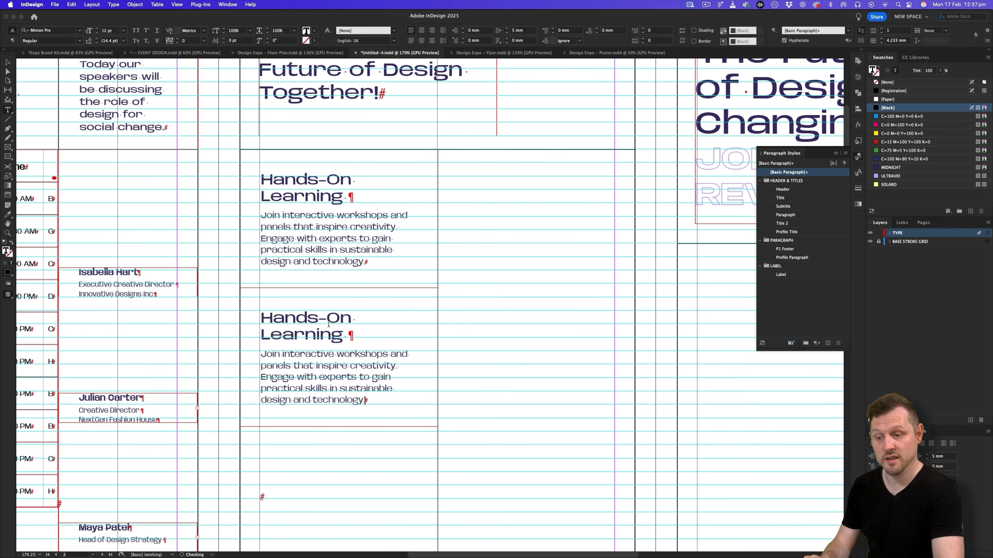
- Paste the "Hands-On Learning" text into the third frame of the column and check the layout in preview
scroll(328, 324, "down", 3)
scroll(328, 323, "down", 6)
scroll(325, 283, "up", 4)
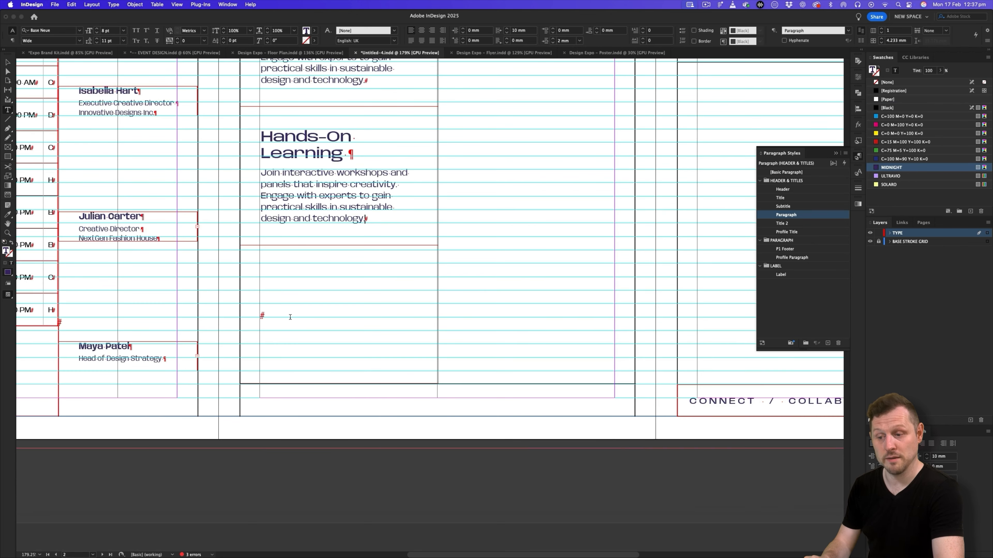
left_click(290, 316)
key("super+v")
left_click(7, 62)
left_click(537, 132)
key("w")
left_click_drag(537, 132, 437, 287)
key("w")
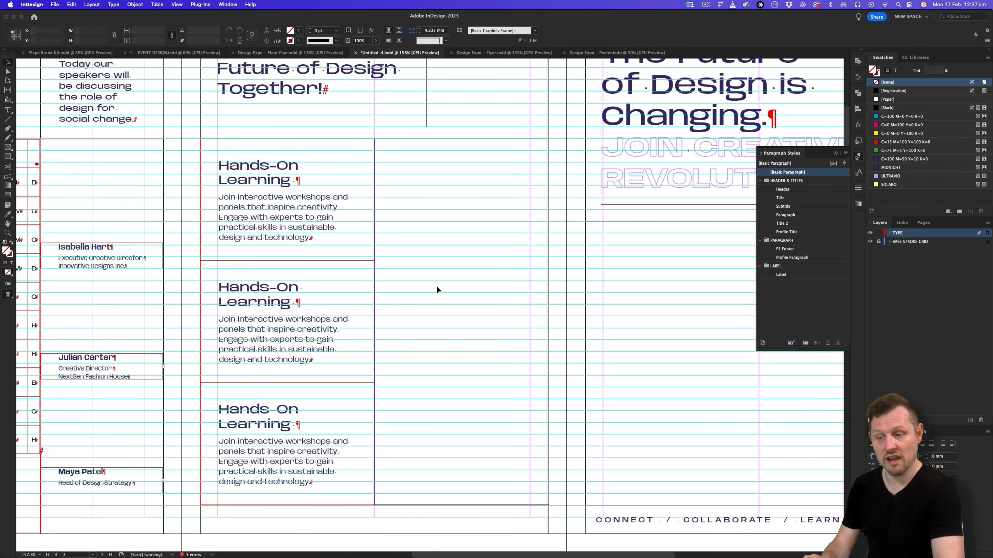
- Replace the second block's heading with "Connect & Collaborate" copied from the Google Slides pamphlet copy in Safari
key("super+Tab")
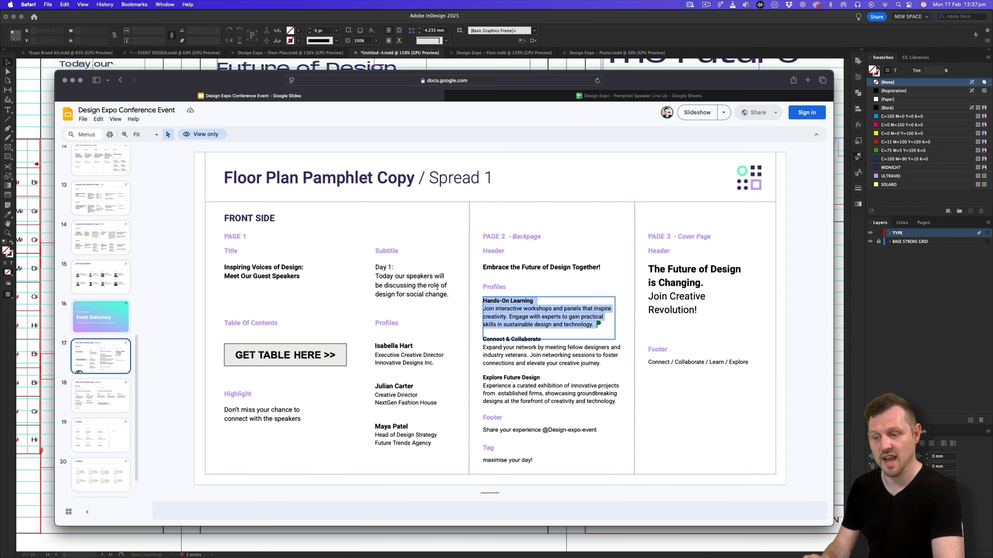
left_click_drag(483, 339, 541, 341)
key("super+c")
key("super+Tab")
double_click(289, 302)
left_click_drag(291, 303, 219, 286)
key("super+v")
- Replace the second block's body text with the "Connect & Collaborate" paragraph copied from the Google Slides pamphlet copy
key("super+Tab")
left_click(582, 363)
left_click_drag(601, 364, 456, 349)
key("super+c")
key("super+Tab")
left_click_drag(310, 360, 219, 319)
key("super+v")
- Replace the third block's heading with "Explore Future Design" copied from the Google Slides pamphlet copy
key("super+Tab")
left_click_drag(540, 379, 483, 378)
key("super+Tab")
left_click_drag(298, 425, 219, 408)
key("super+v")
- Replace the third block's body text with the "Explore Future Design" paragraph from Google Slides and force a line break after "Explore"
key("super+Tab")
left_click_drag(619, 402, 482, 385)
key("super+c")
key("super+Tab")
left_click_drag(312, 482, 210, 442)
key("super+v")
left_click(289, 405)
key("shift+Return")
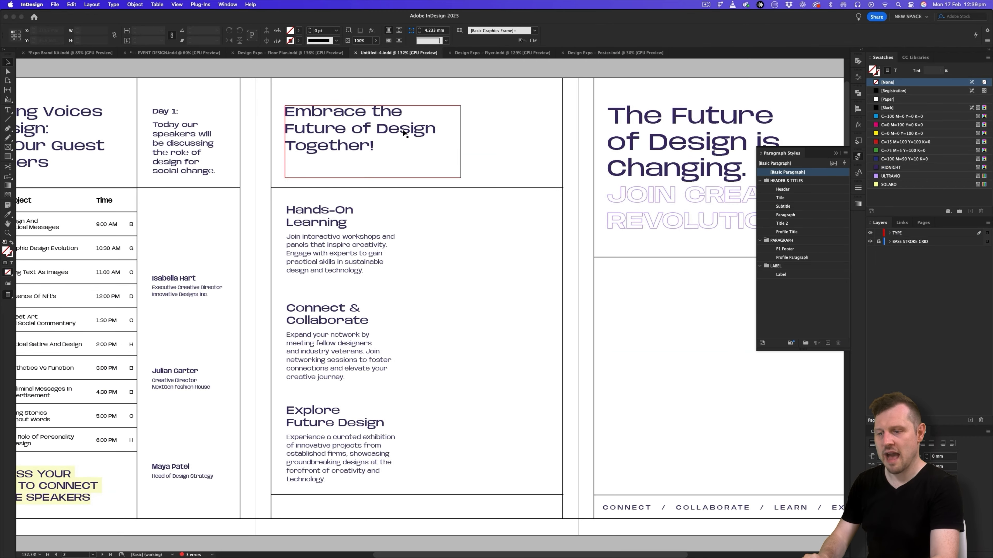
- Duplicate the highlighted "Don't miss your chance" label into the empty column beside "Hands-On Learning", using the Floor Plan document as reference
left_click(325, 53)
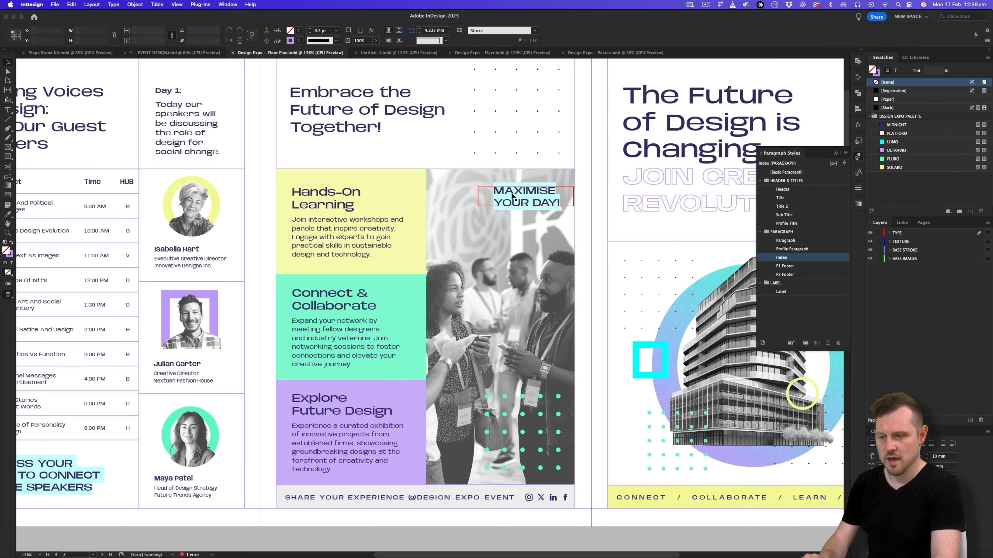
left_click(378, 54)
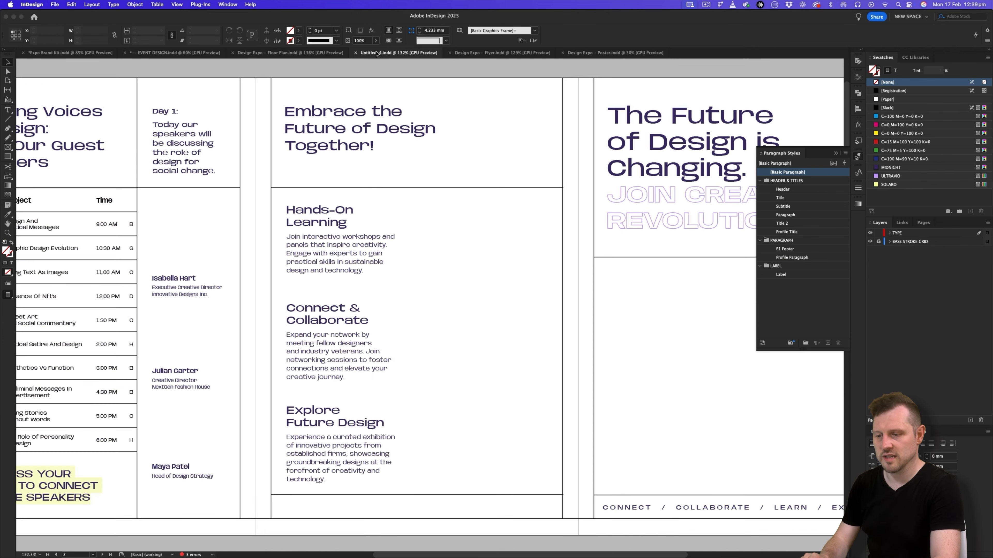
scroll(312, 307, "left", 5)
scroll(312, 307, "down", 1)
left_click(154, 464)
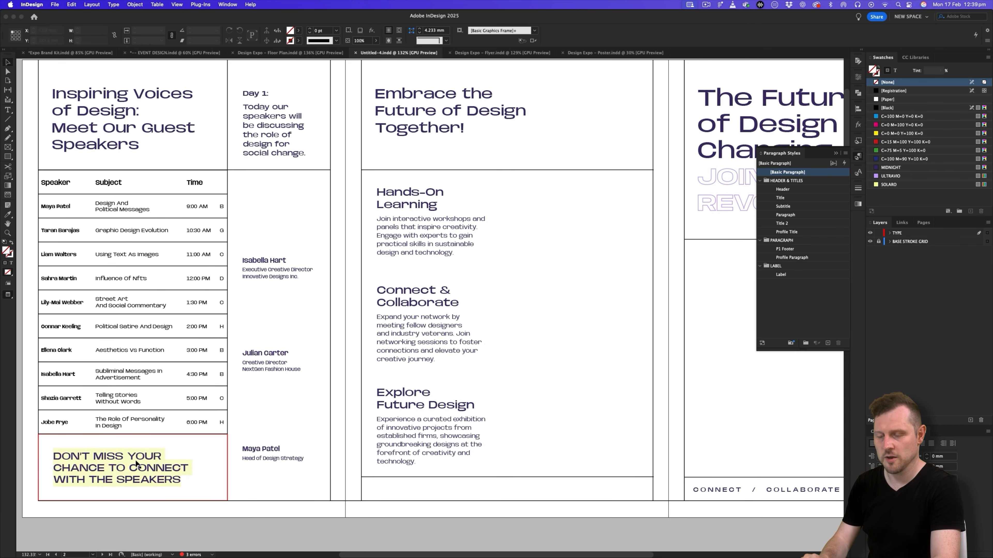
key("w")
left_click_drag(105, 470, 576, 222)
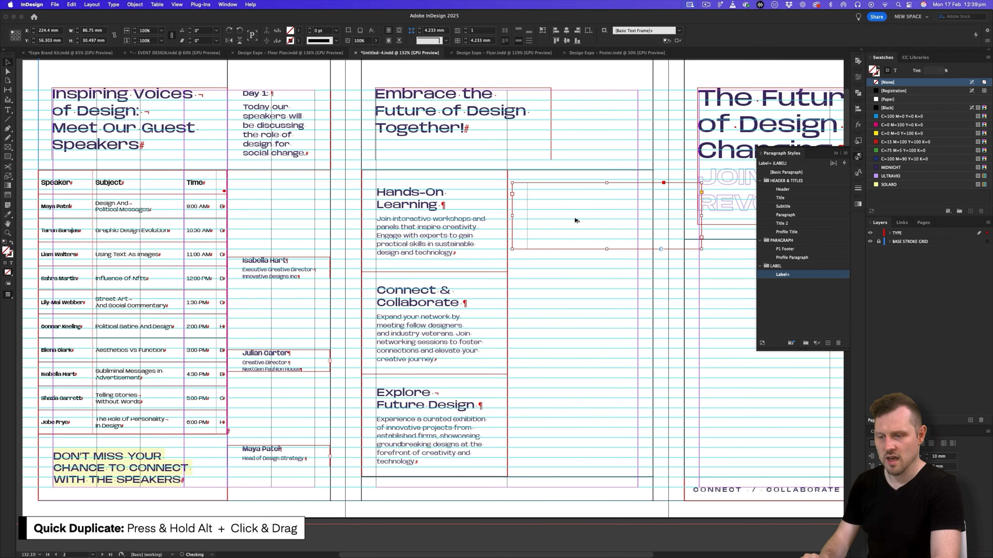
scroll(563, 238, "right", 3)
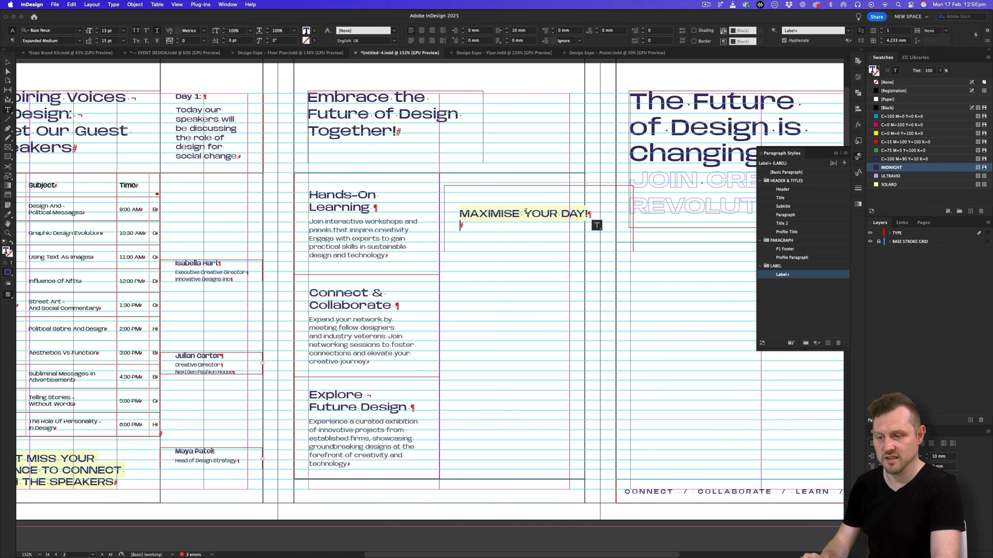
- Replace the duplicated label's text with "MAXIMISE YOUR DAY!", with a forced line break after "MAXIMISE" and no extra empty line
left_click(525, 212)
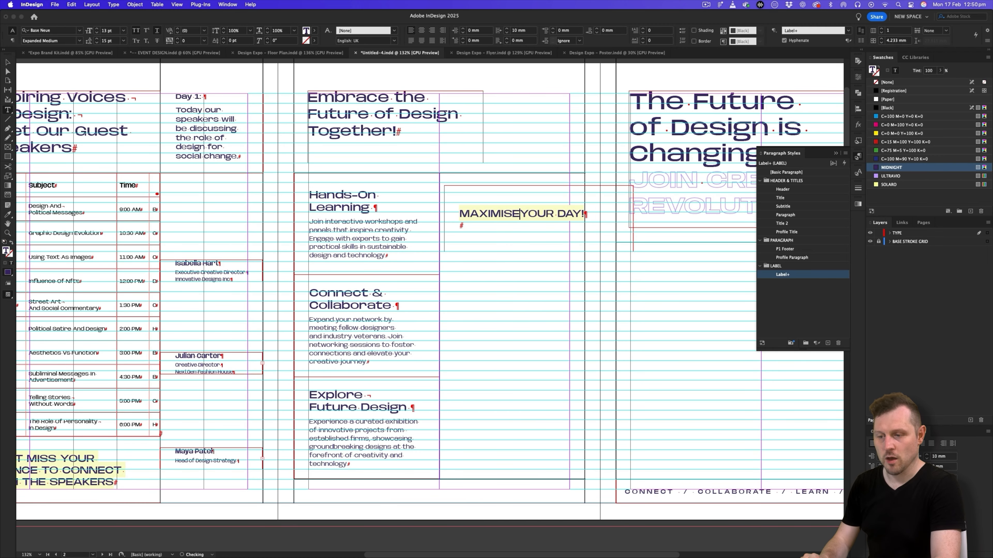
key("BackSpace")
key("shift+Return")
key("BackSpace")
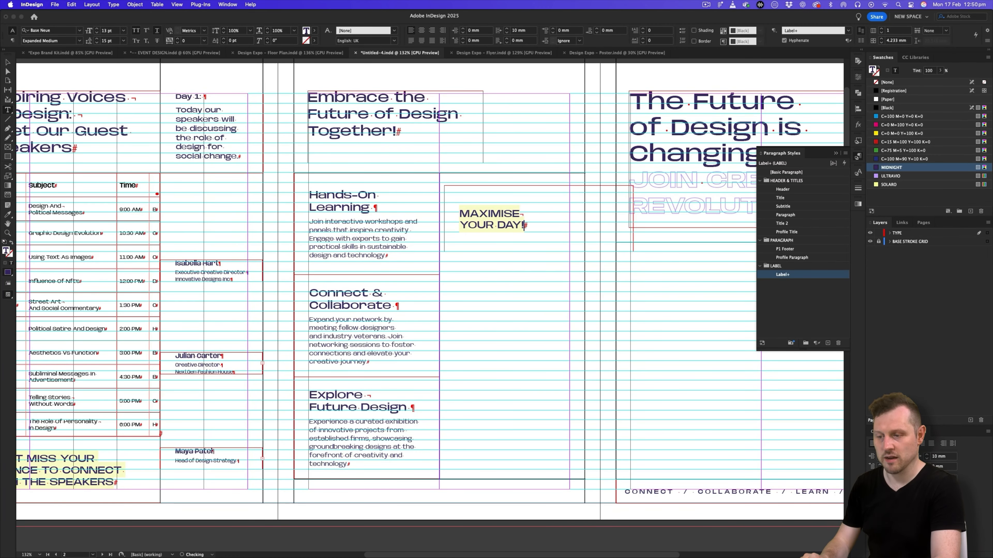
- Set the right indent of the "MAXIMISE YOUR DAY!" label to 0 mm
left_click(8, 63)
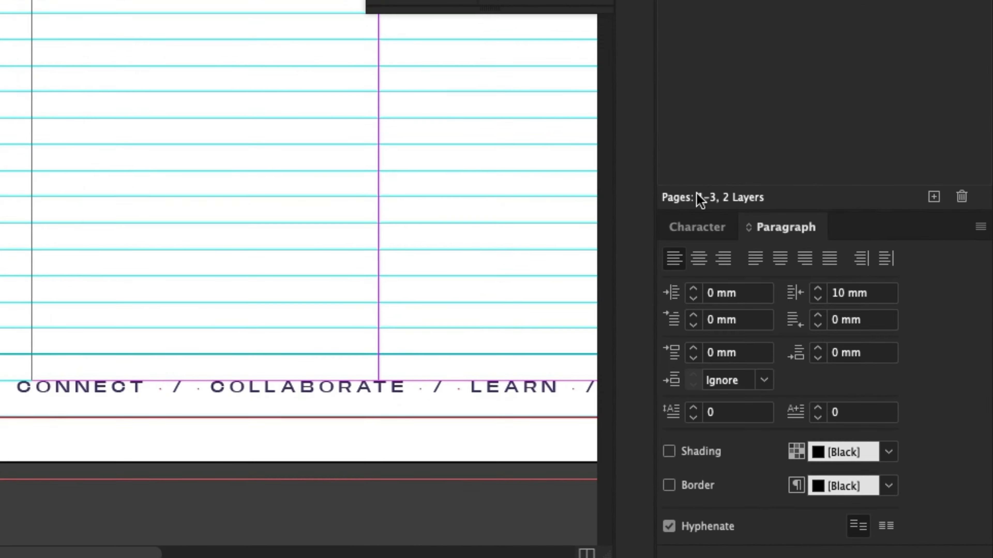
left_click(841, 295)
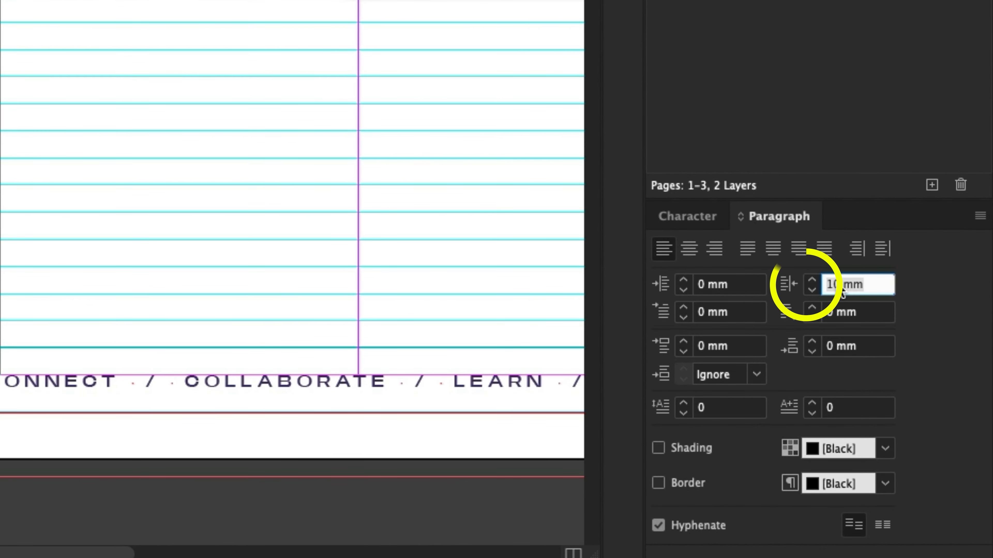
type("0")
key("Return")
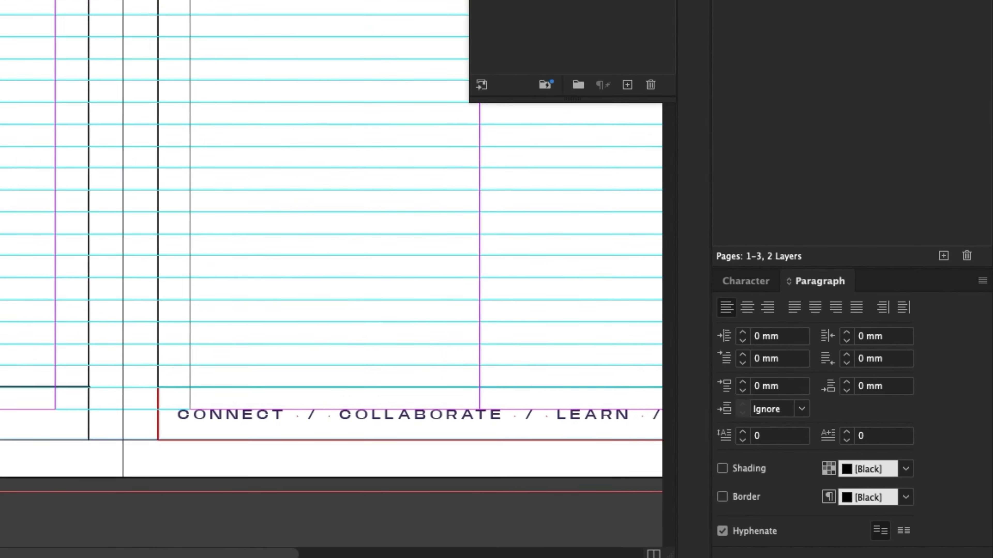
- Narrow the "MAXIMISE YOUR DAY!" frame and move it into the upper right corner of the middle page's empty column
left_click_drag(633, 218, 533, 218)
left_click_drag(489, 252, 538, 201)
left_click(551, 239)
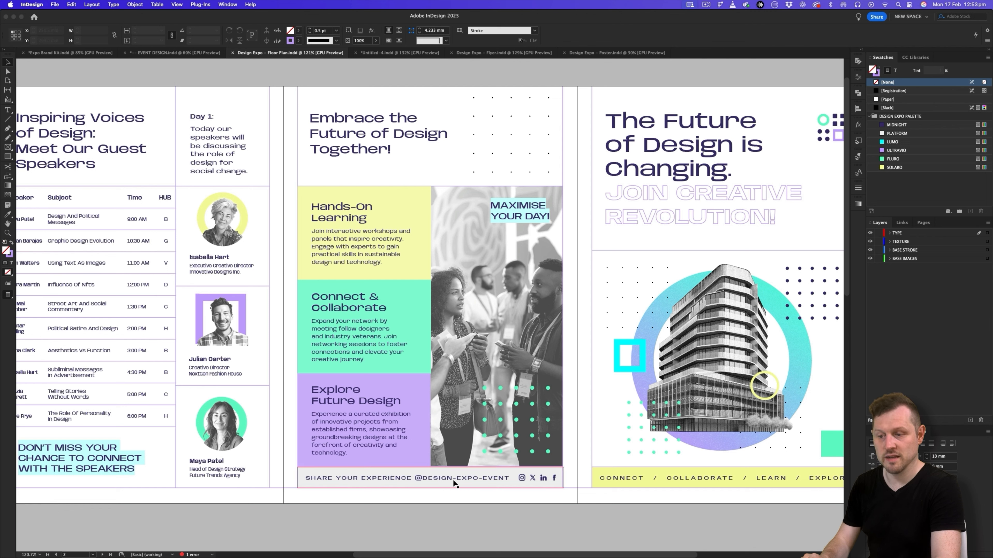
- Compare the middle page's footer in the Design Expo Floor Plan document with the empty footer strip in the new document
left_click(401, 76)
left_click(388, 53)
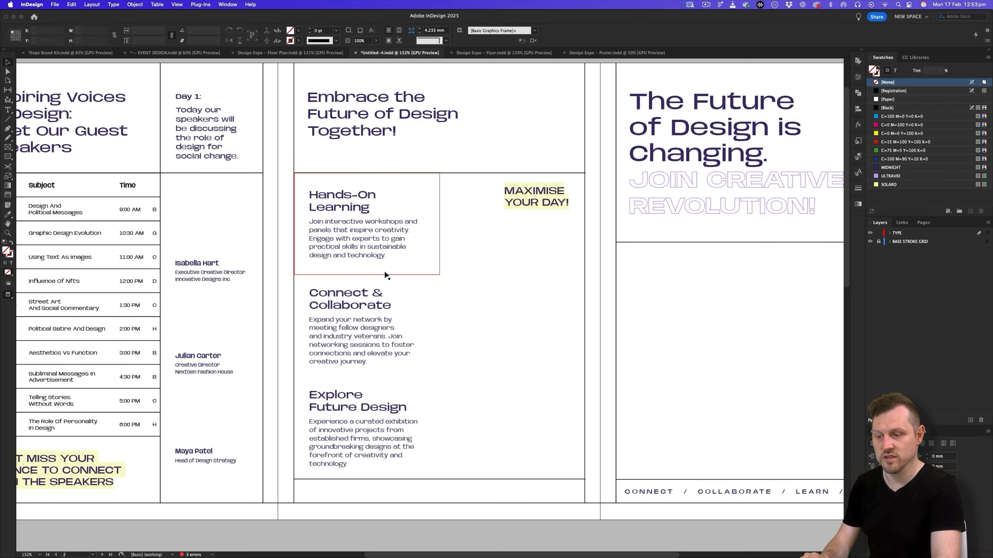
scroll(738, 492, "down", 5)
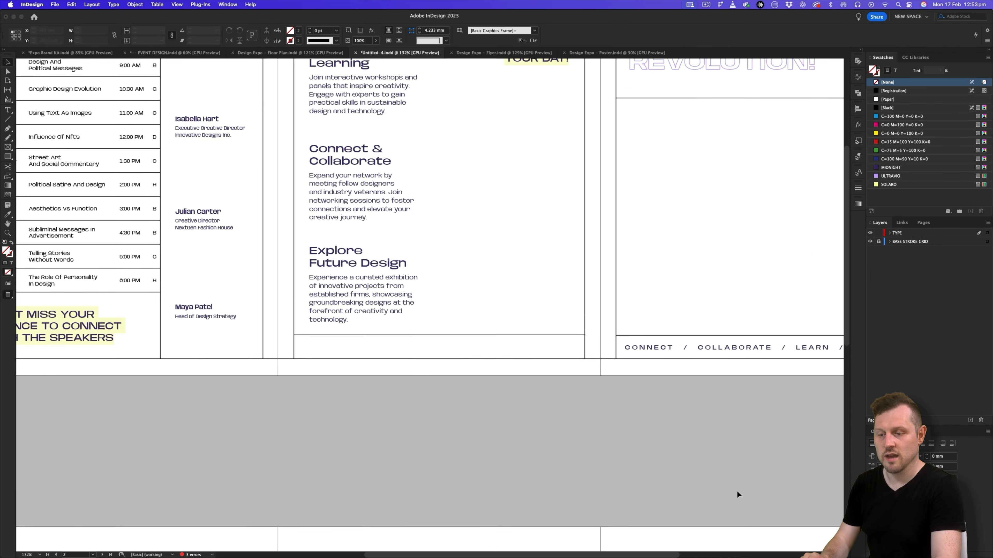
- Duplicate the cover page's footer text frame into the empty footer strip of the middle page
left_click_drag(701, 346, 698, 374)
left_click_drag(764, 370, 443, 382)
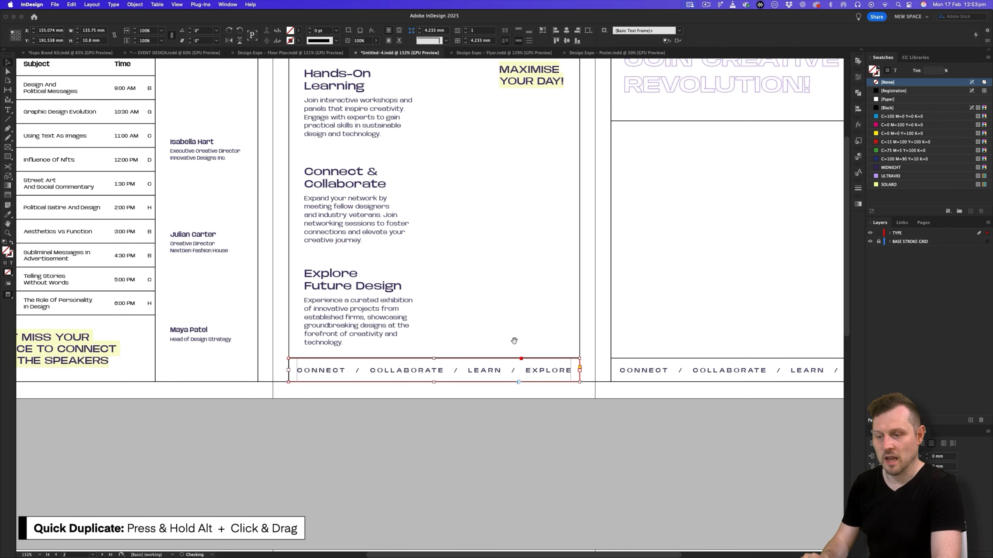
scroll(512, 352, "up", 2)
key("super+Tab")
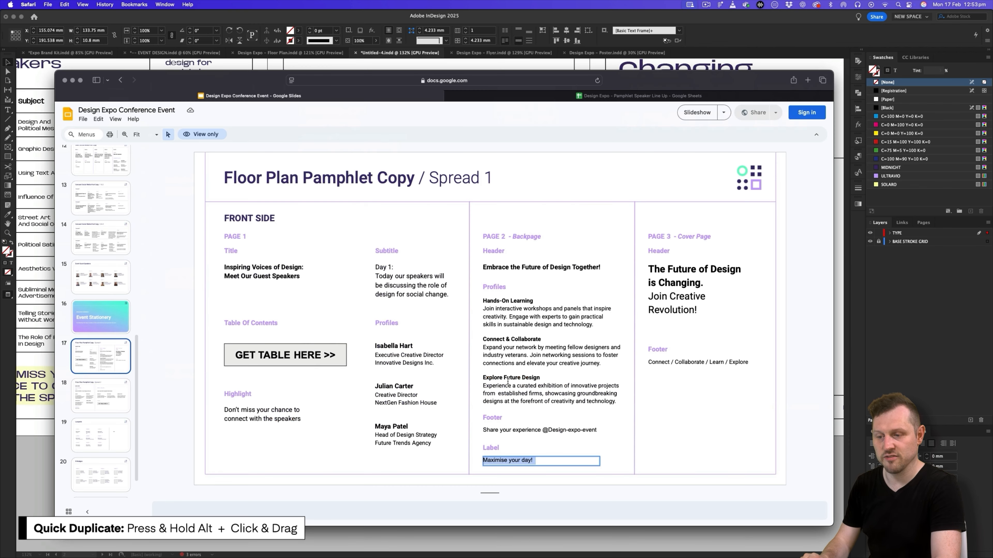
triple_click(520, 430)
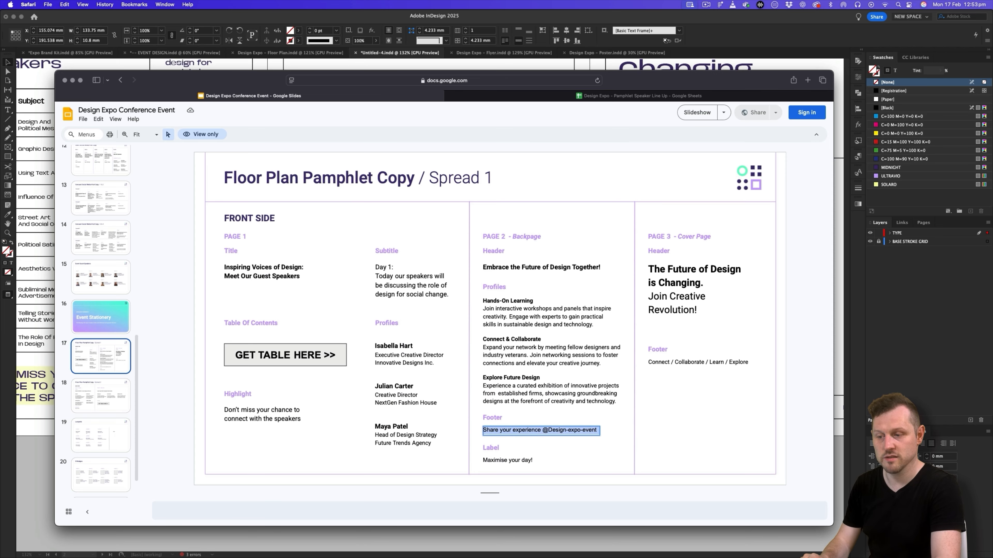
key("super+Tab")
double_click(435, 412)
key("super+a")
type("SHARE YOUR EXPERIENCE @DESIGN-EXPO-EVENT")
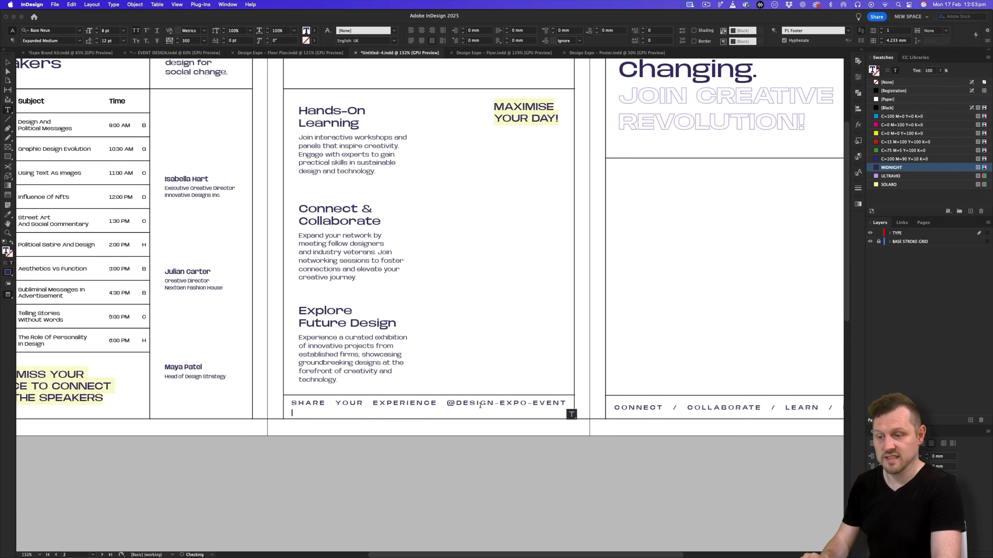
- Left-align the middle page's footer text on a single line and set its tracking to 150
scroll(481, 406, "up", 3)
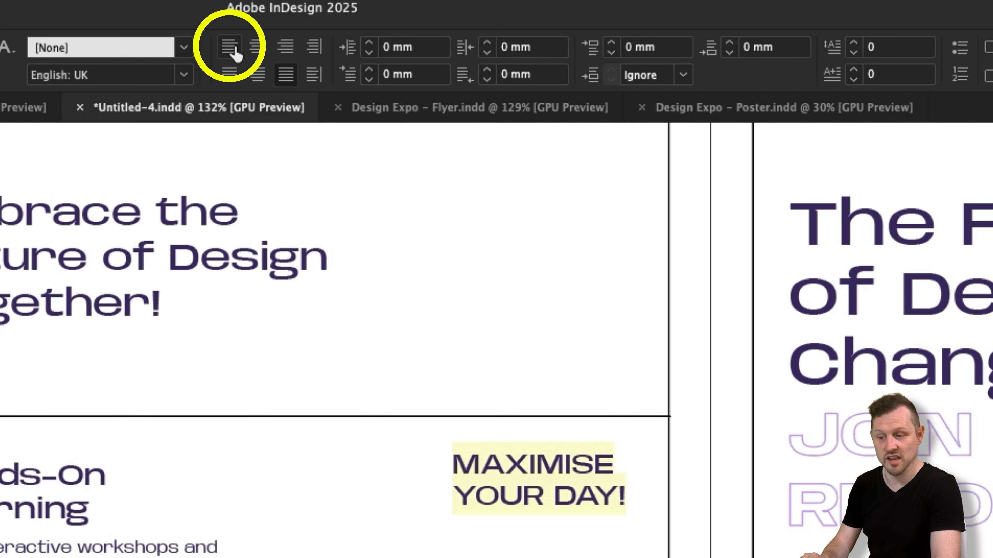
left_click(234, 50)
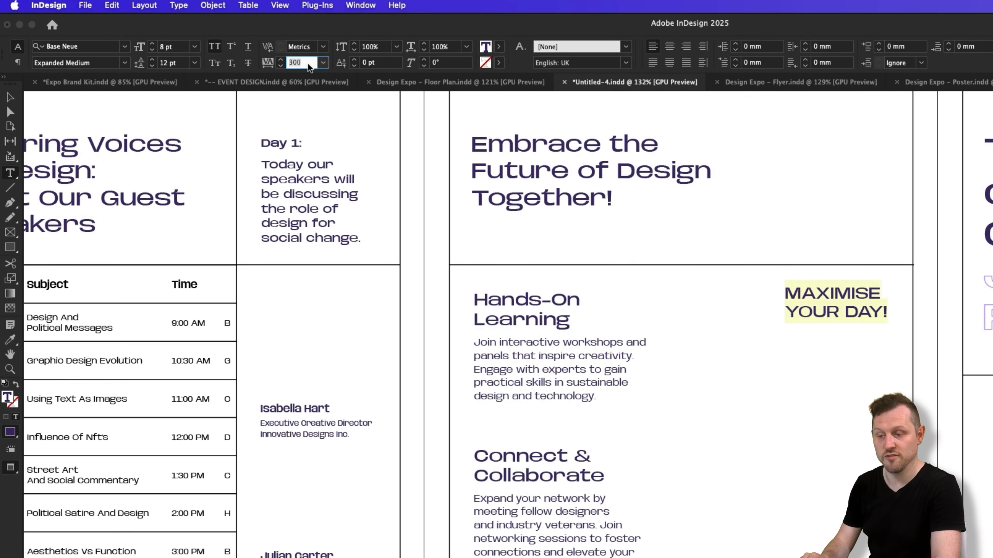
type("150")
key("Return")
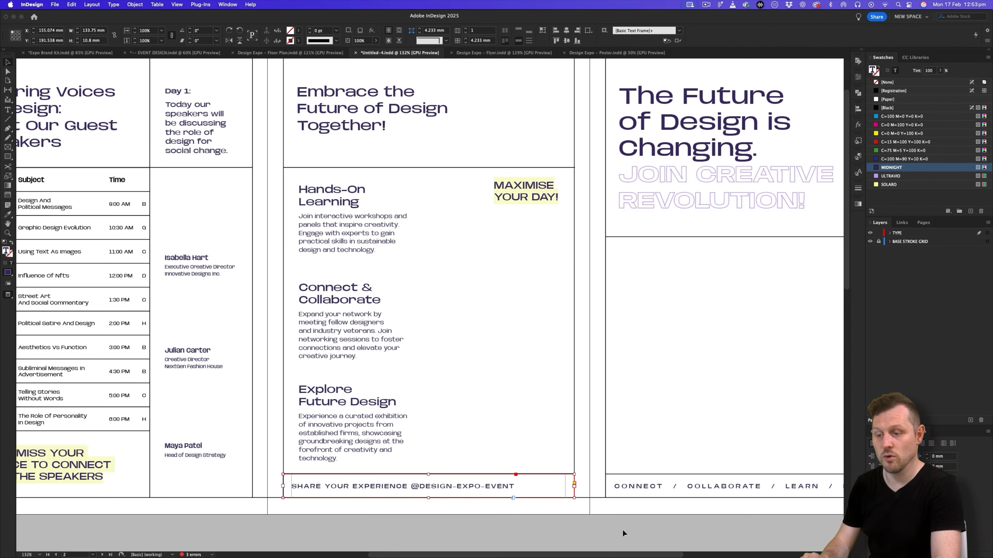
left_click(623, 533)
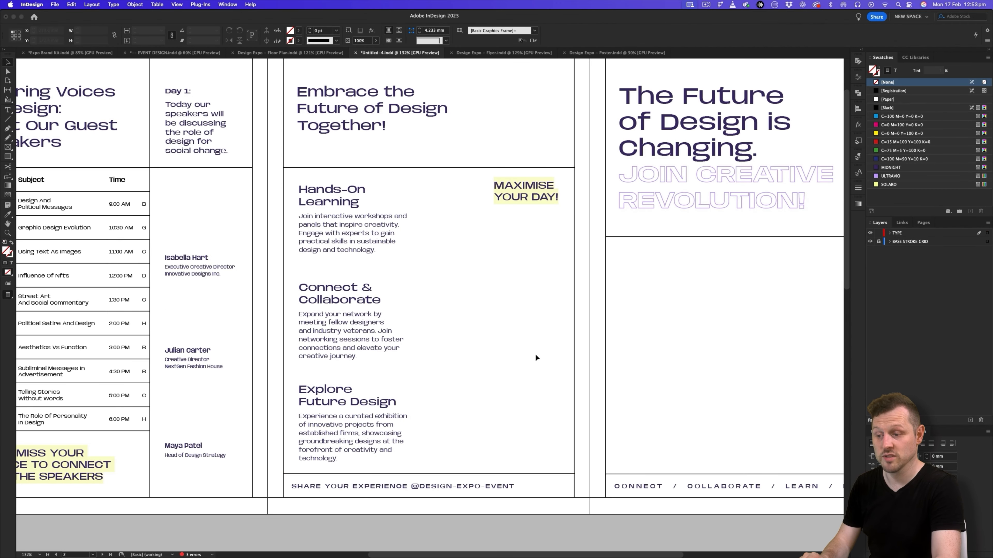
- Create a paragraph style named "P 2 Footer" from the middle page's footer text, based on [No Paragraph Style], and apply it
scroll(528, 360, "right", 2)
scroll(528, 360, "up", 1)
double_click(415, 504)
key("super+a")
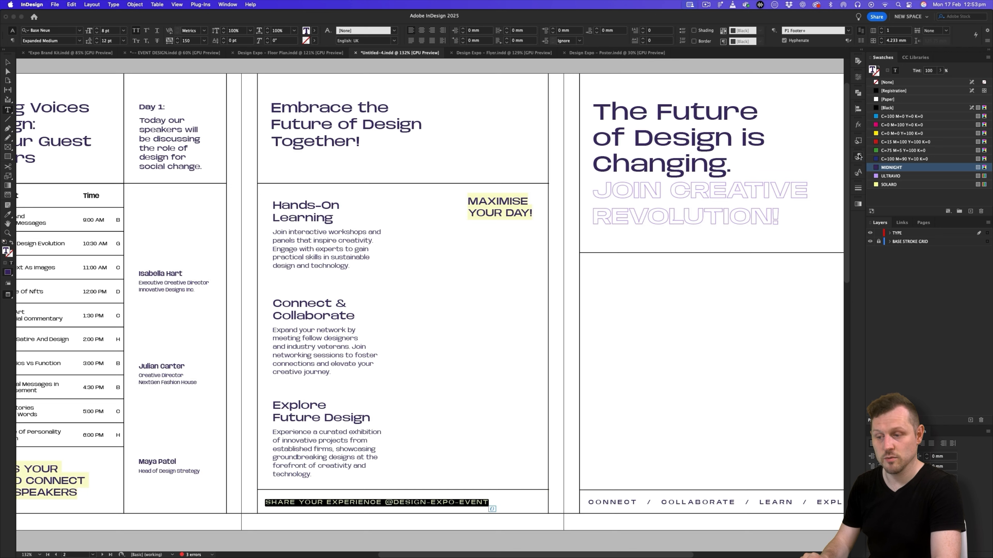
left_click(858, 156)
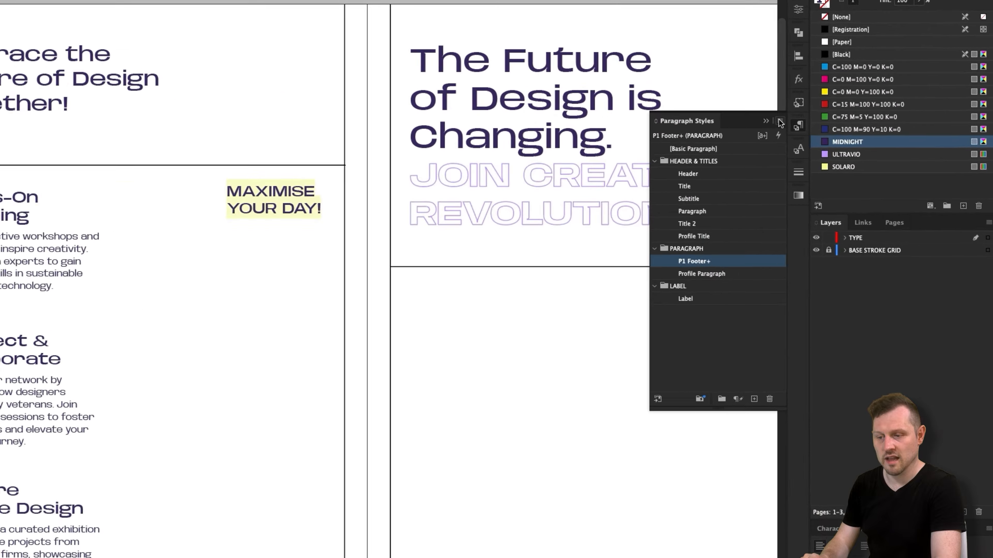
left_click(780, 121)
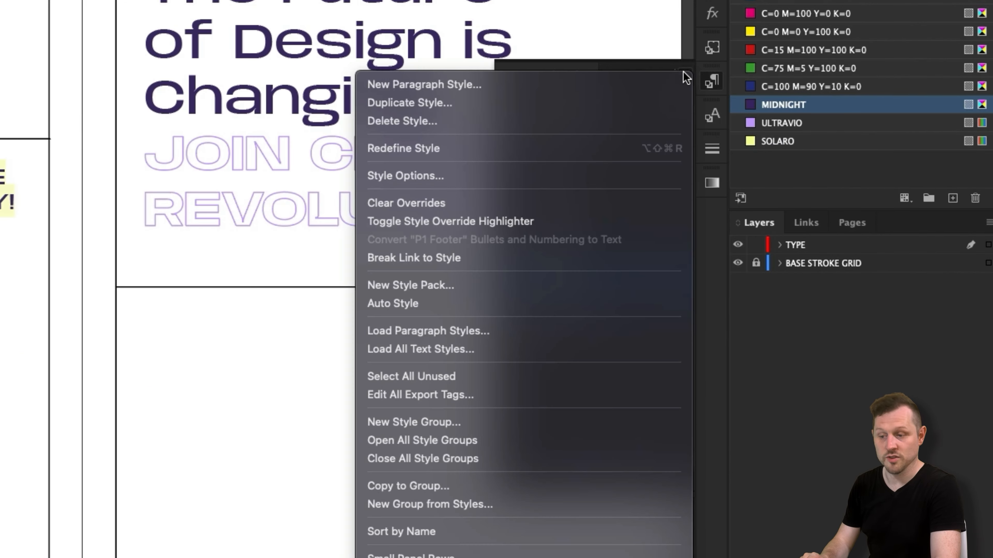
left_click(744, 126)
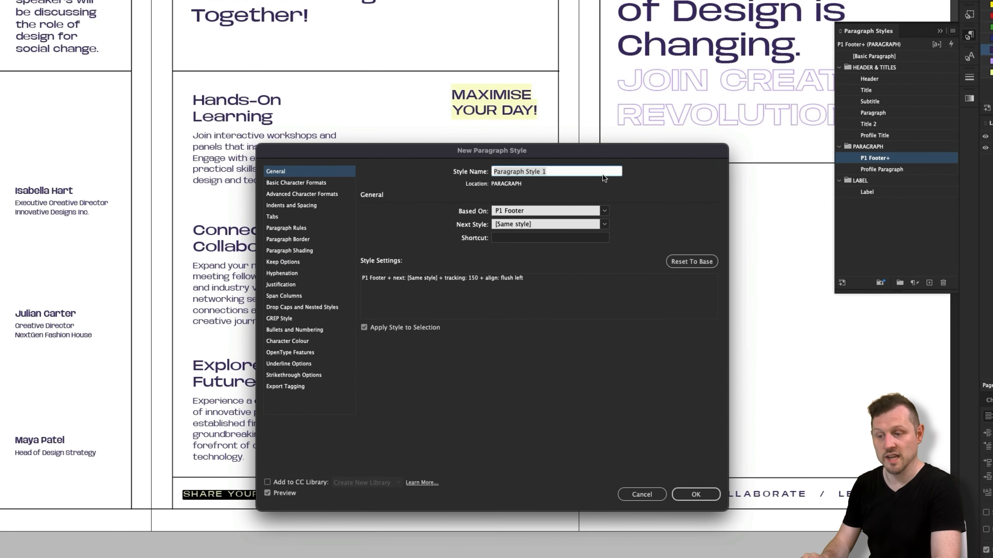
type("P 2 Footer")
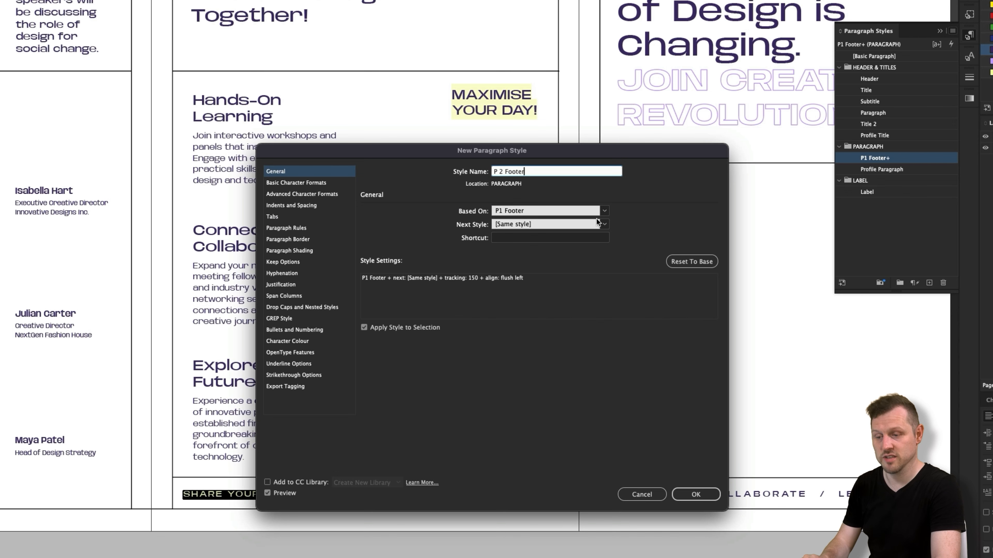
left_click(604, 211)
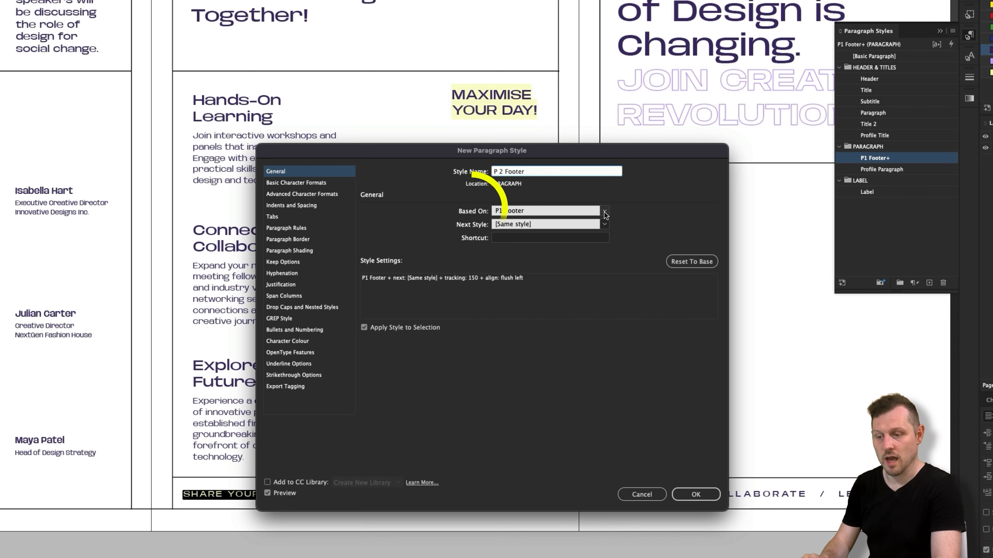
left_click(578, 222)
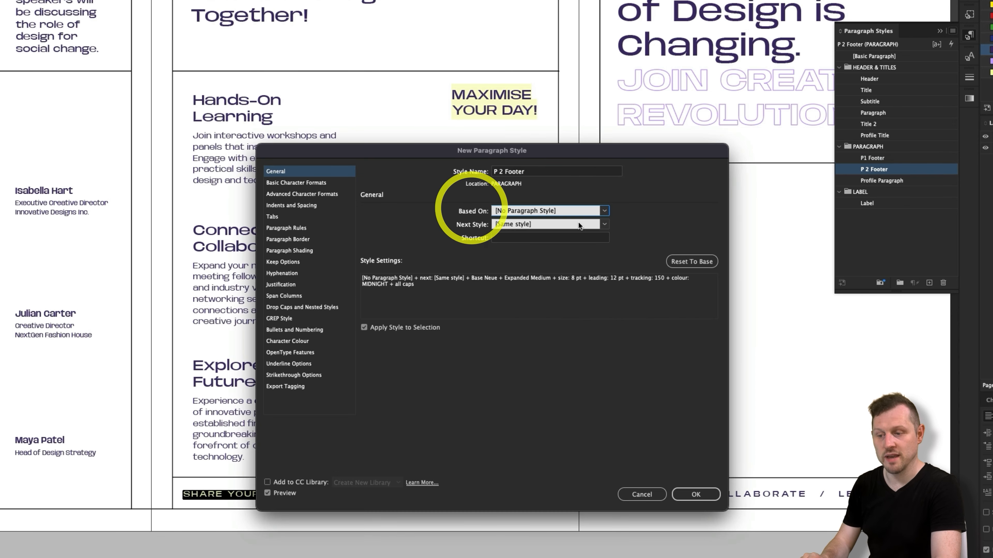
left_click(695, 494)
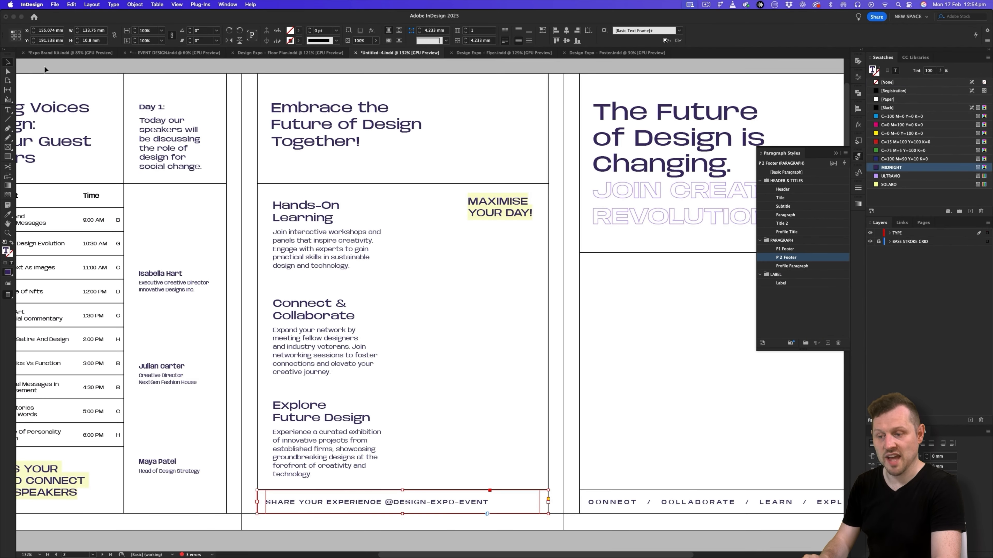
- Review the whole front spread in preview and with its guides and frame edges shown
left_click(45, 69)
key("z")
left_click_drag(442, 257, 392, 260)
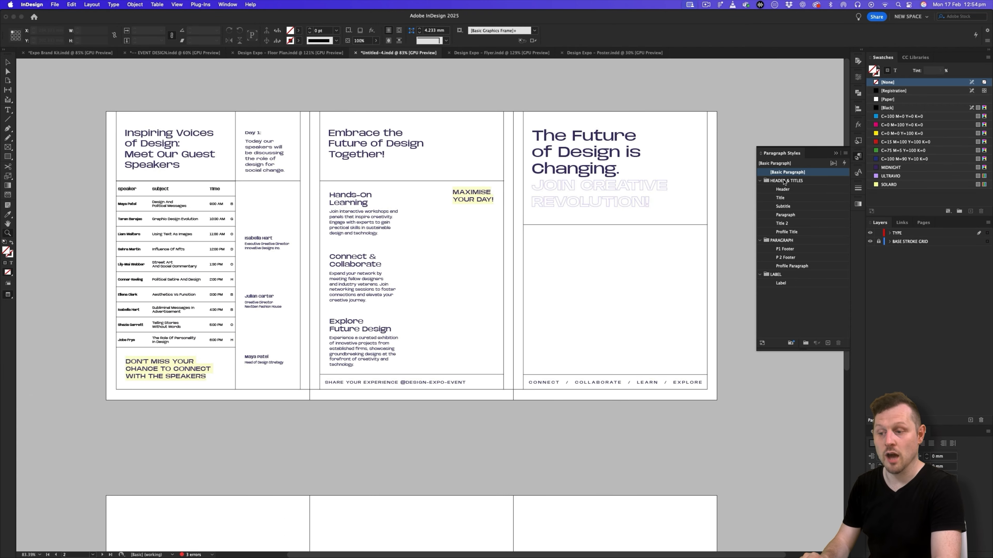
left_click(835, 154)
left_click_drag(428, 214, 466, 243)
key("v")
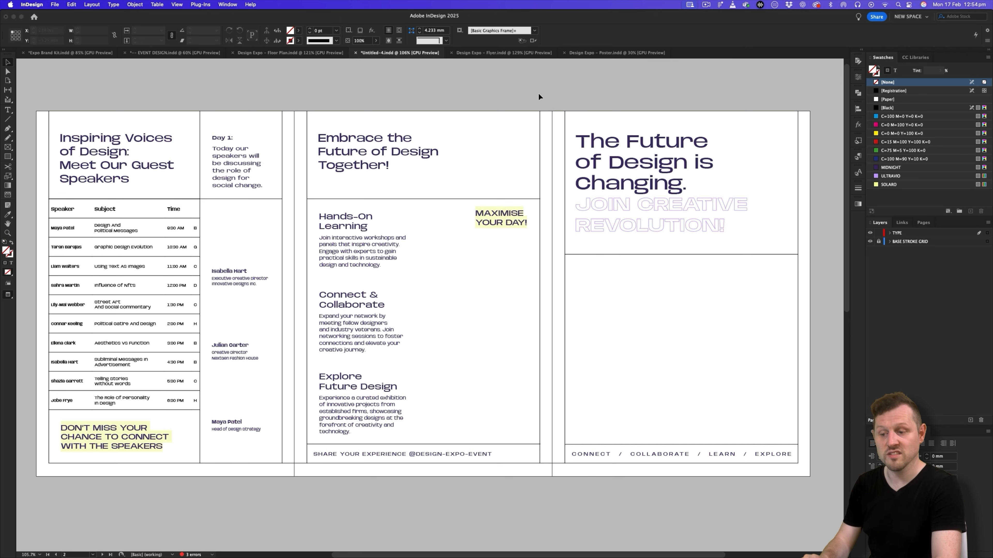
key("w")
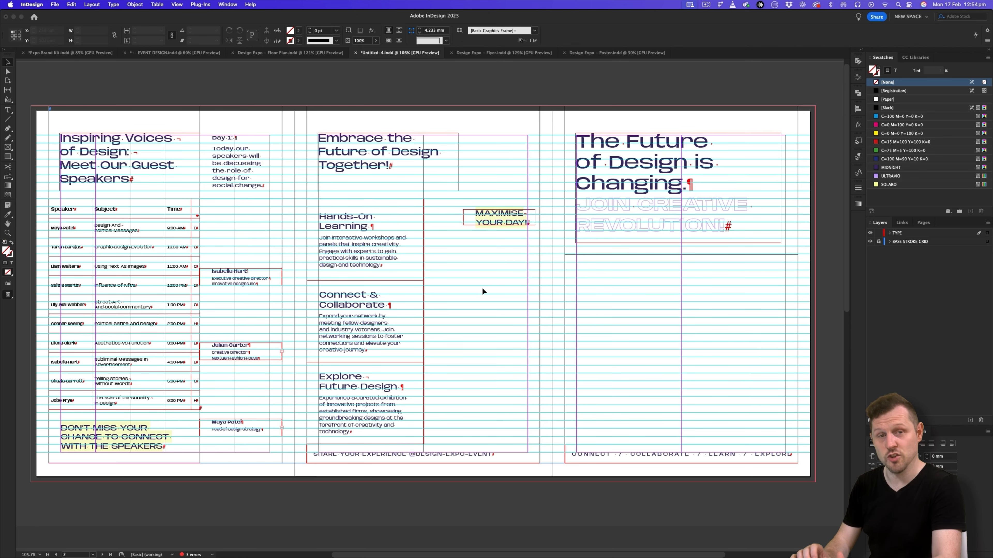
key("w")
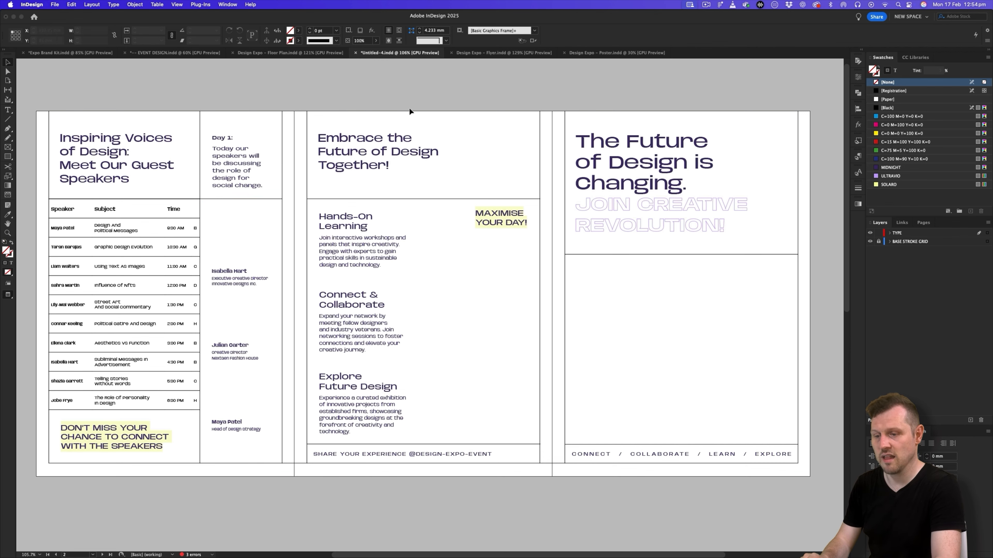
- Examine the front and back spreads of the Design Expo Floor Plan document, comparing their shared stroke grid, and return to the new document
left_click(326, 56)
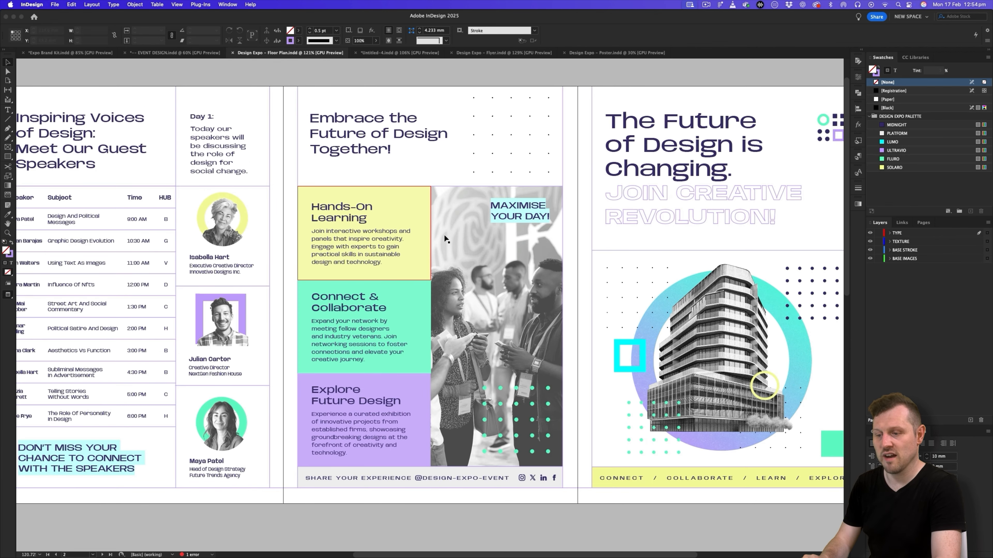
key("super+alt+0")
scroll(431, 251, "down", 2)
scroll(461, 298, "down", 8)
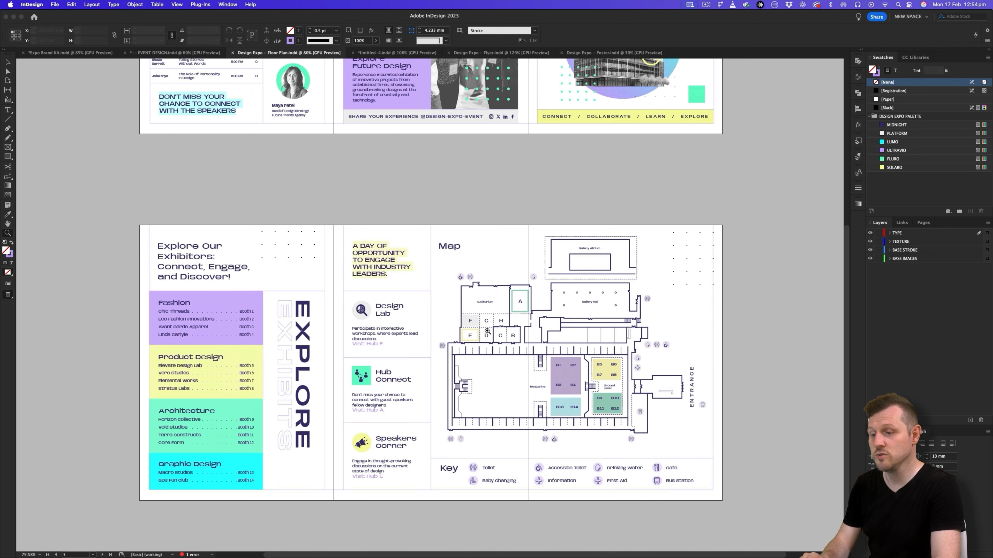
scroll(390, 292, "up", 5)
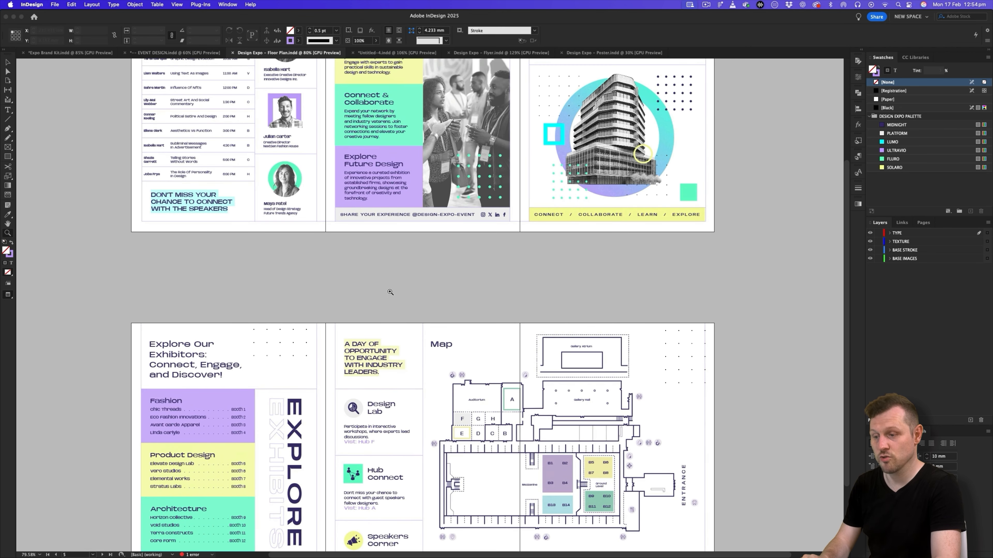
scroll(303, 391, "up", 8)
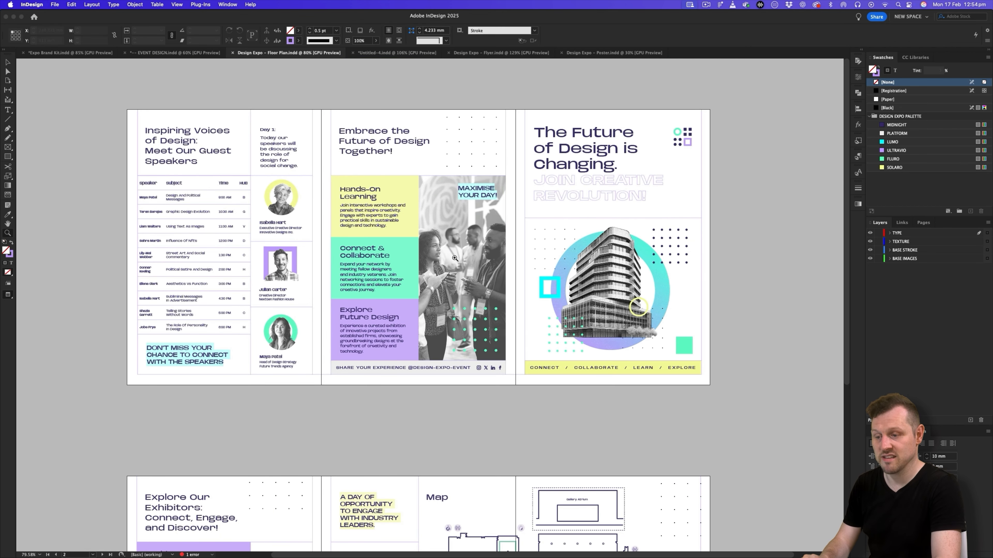
left_click(396, 53)
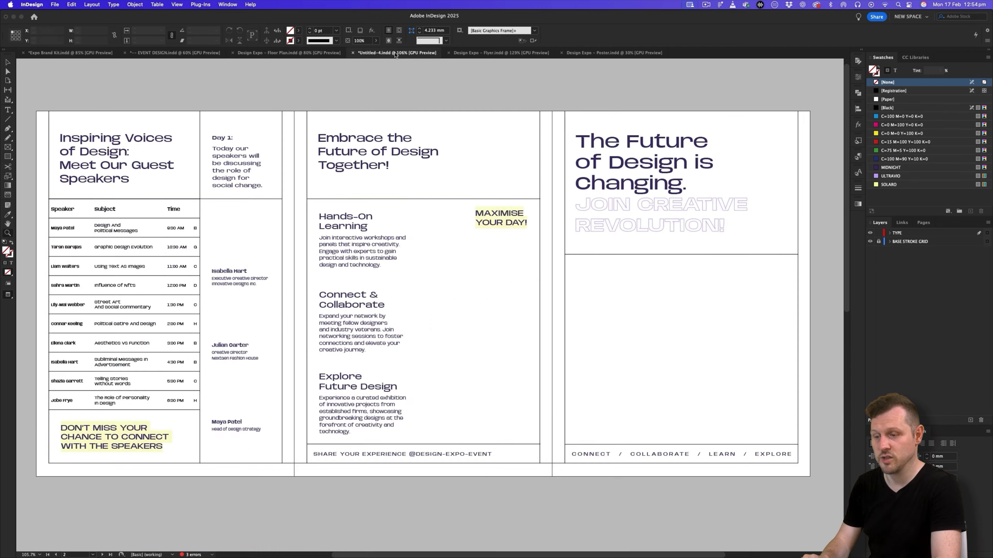
- Hide the TYPE layer and unlock the BASE STROKE GRID layer
left_click(925, 222)
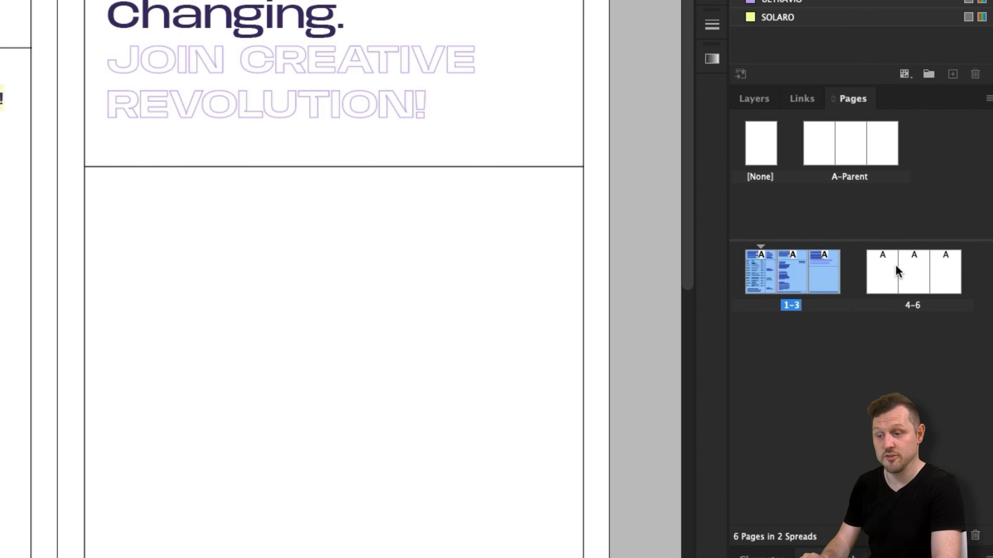
left_click(756, 98)
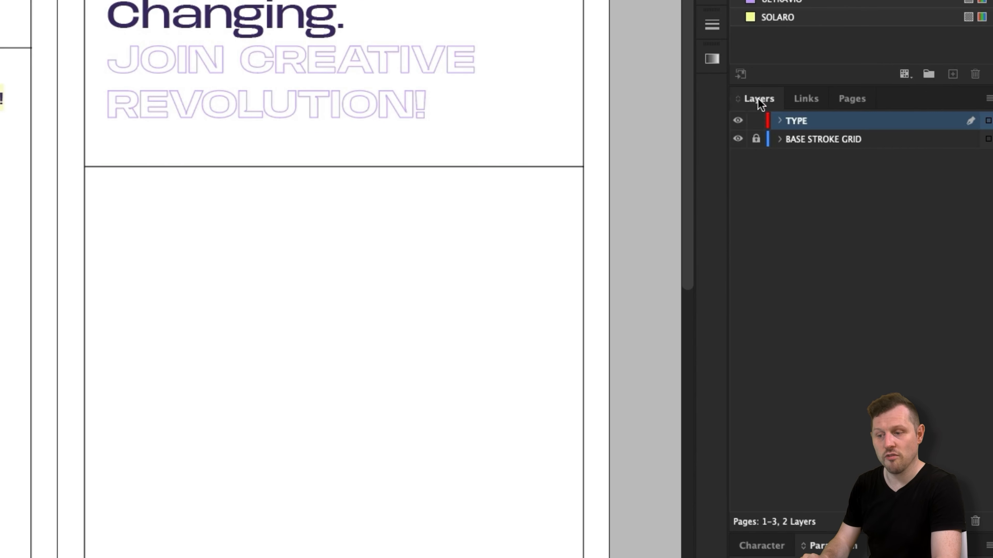
left_click(739, 120)
left_click(784, 162)
- Cut all the base stroke grid lines from the front spread
key("v")
left_click(249, 43)
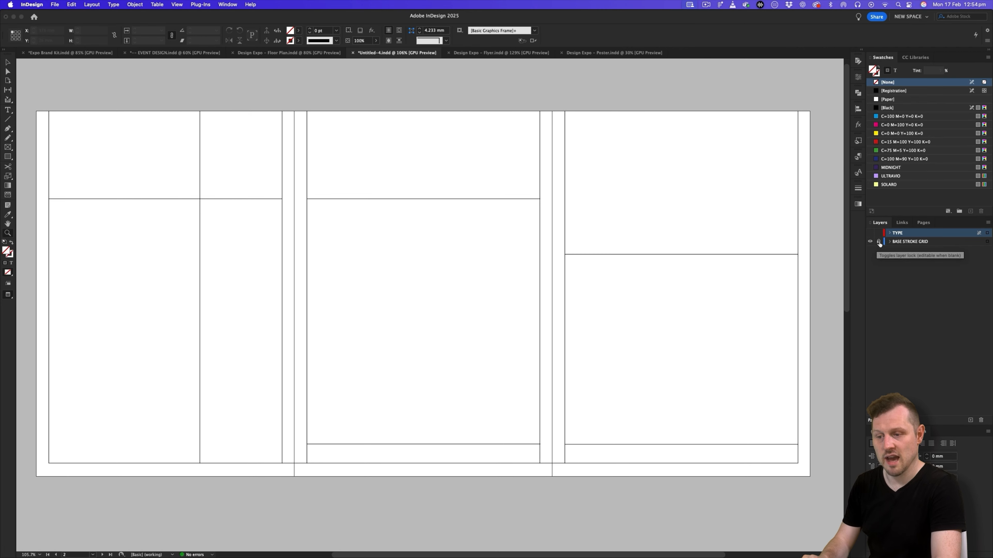
key("super+a")
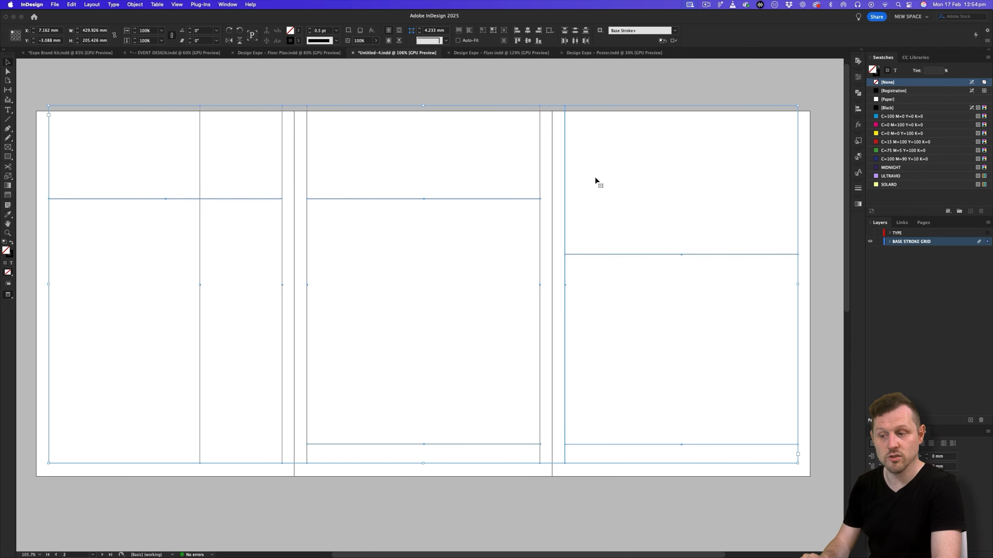
key("Delete")
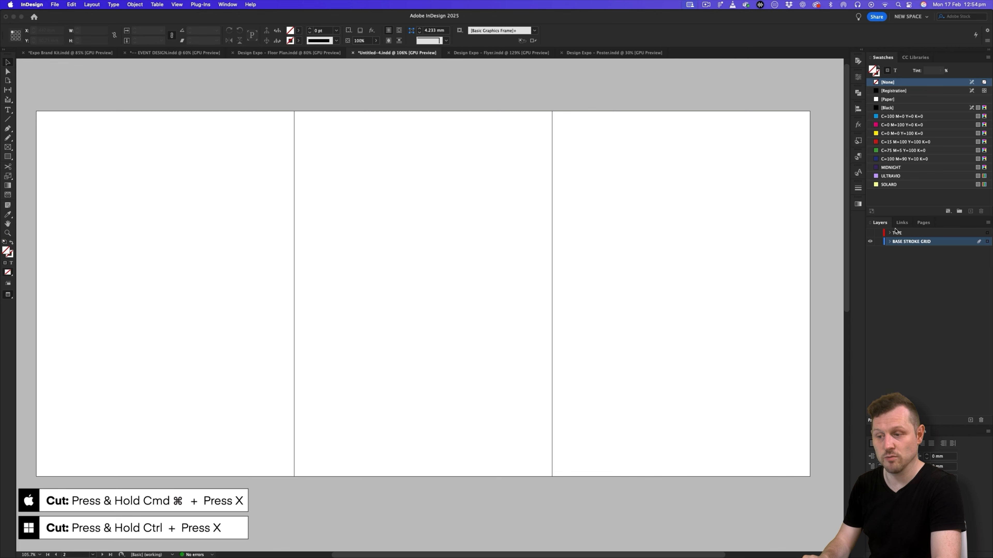
- Paste the stroke grid in place on the A-Parent spread
left_click(923, 222)
double_click(907, 243)
left_click_drag(684, 266, 548, 266)
key("w")
key("super+a")
key("w")
left_click_drag(442, 267, 532, 264)
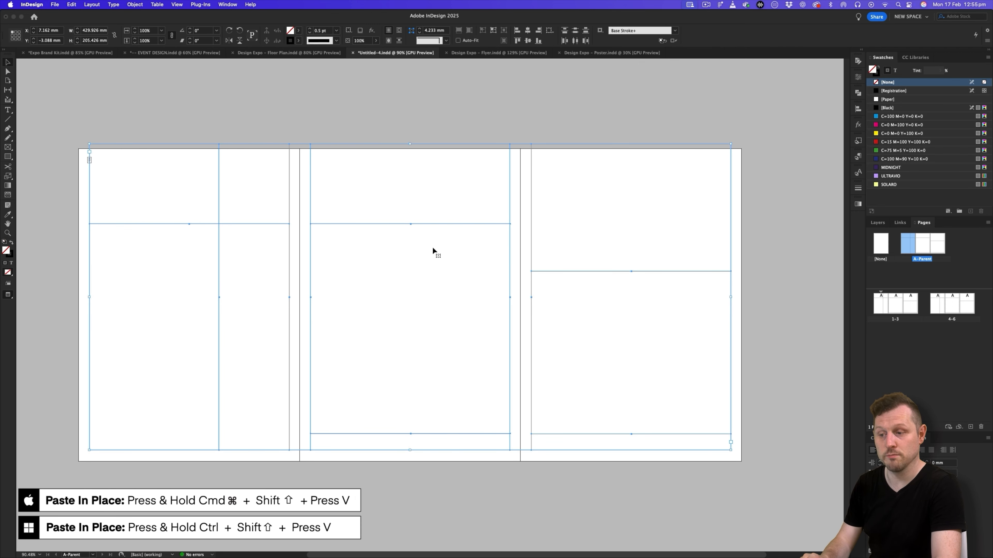
left_click(419, 127)
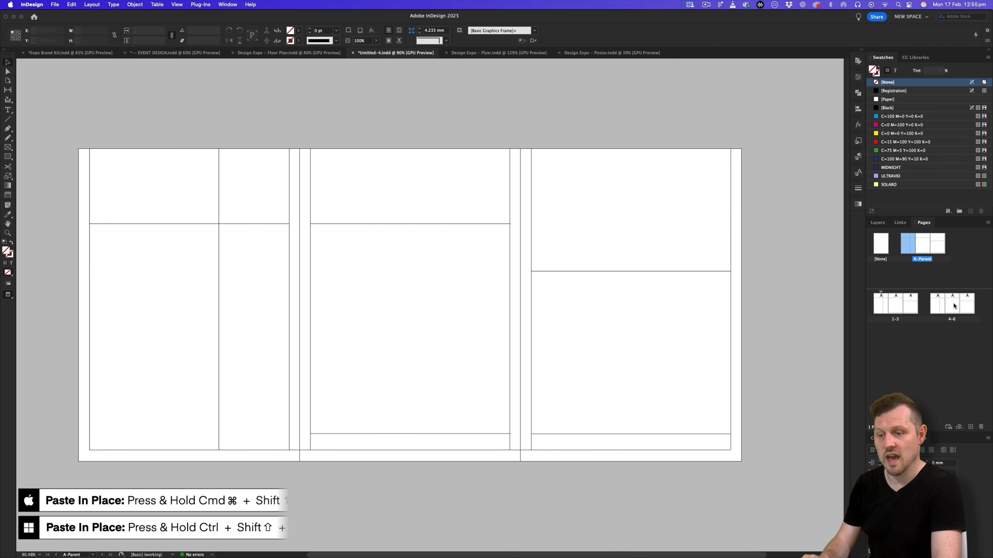
- Check how the parent stroke grid appears on the 1-3 and 4-6 spreads
double_click(880, 304)
left_click_drag(691, 364, 537, 332)
left_click_drag(535, 360, 518, 319)
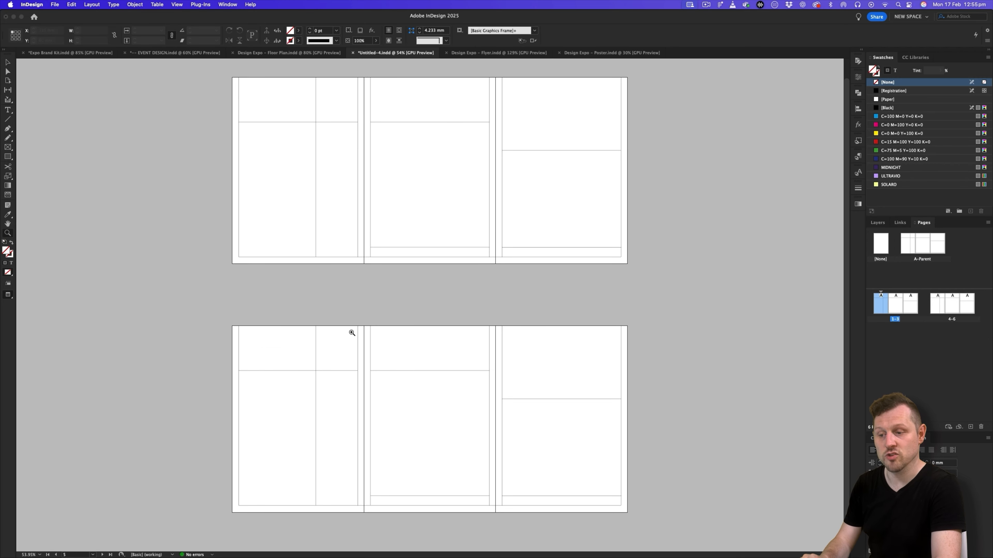
left_click_drag(427, 202, 494, 309)
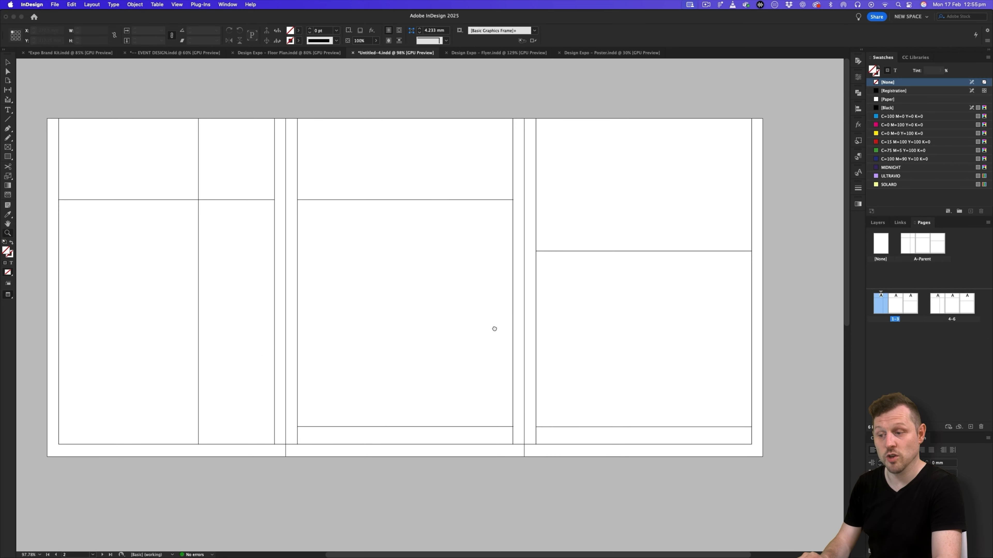
left_click(878, 225)
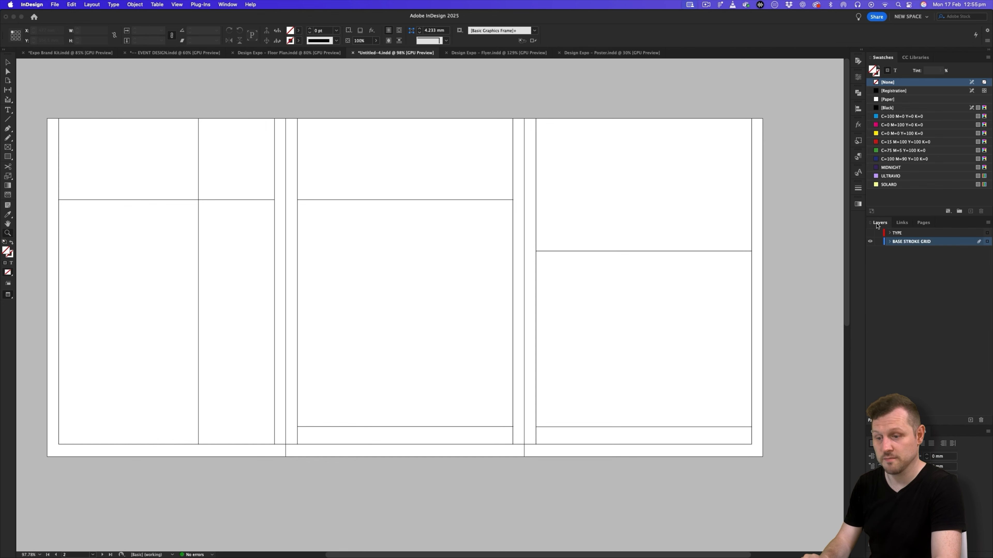
scroll(450, 300, "down", 10)
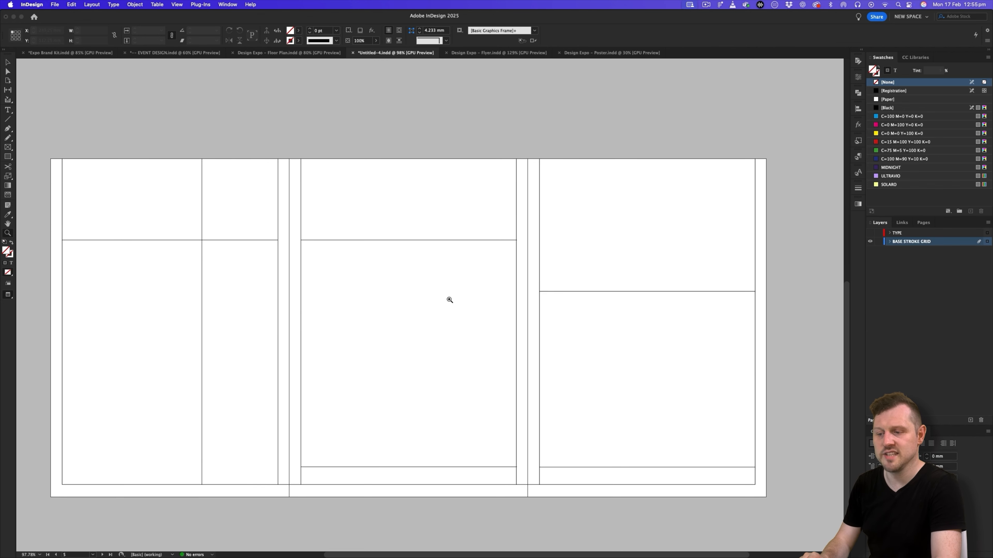
- Make the TYPE layer visible again
scroll(442, 286, "up", 3)
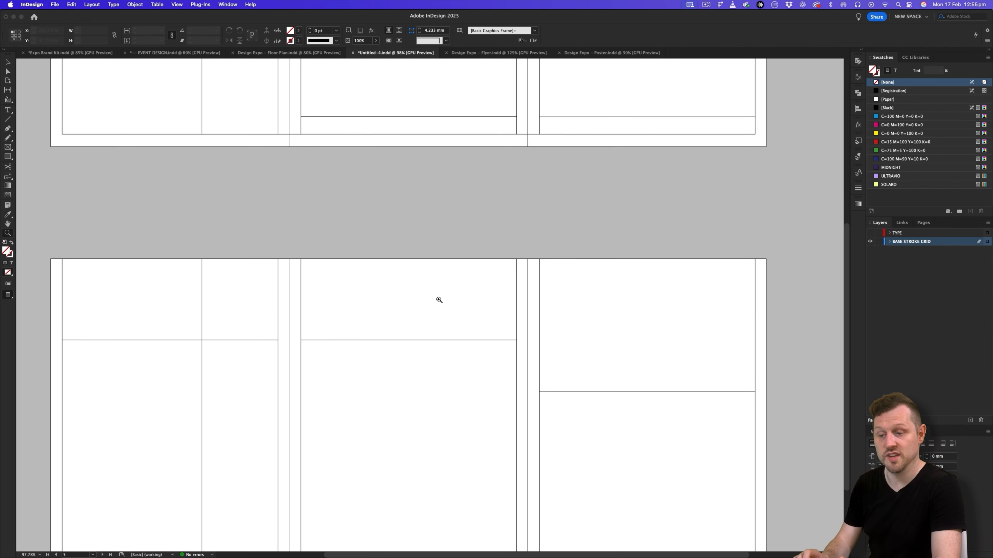
left_click(869, 233)
scroll(567, 301, "up", 5)
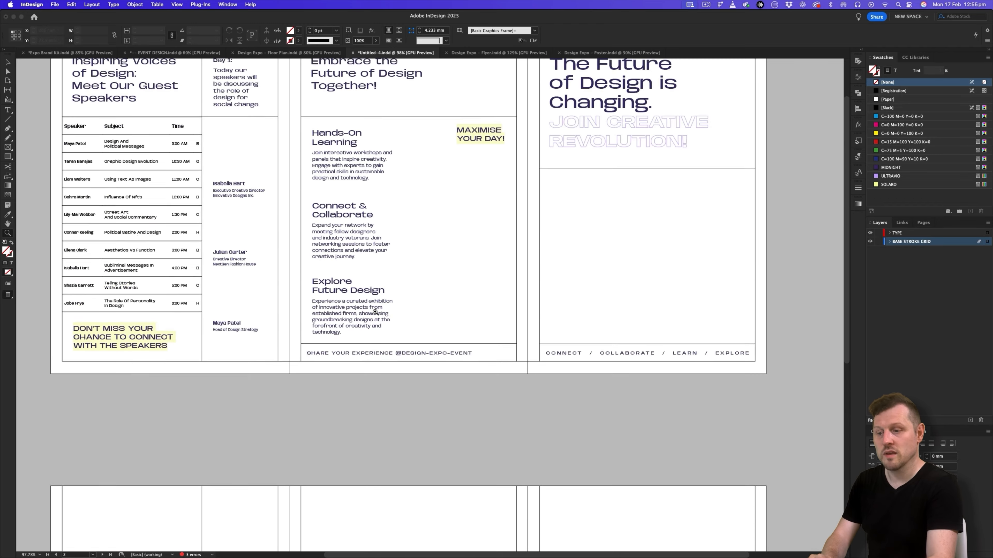
- Examine the back spread of the Design Expo – Floor Plan document, then return to the untitled pamphlet document
left_click(311, 53)
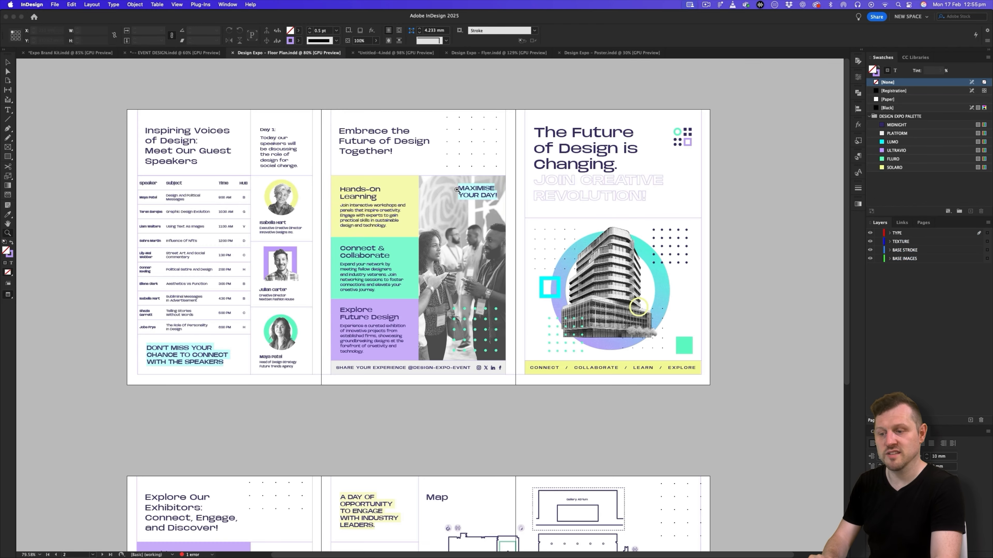
scroll(458, 193, "down", 5)
left_click(436, 312)
scroll(436, 312, "down", 2)
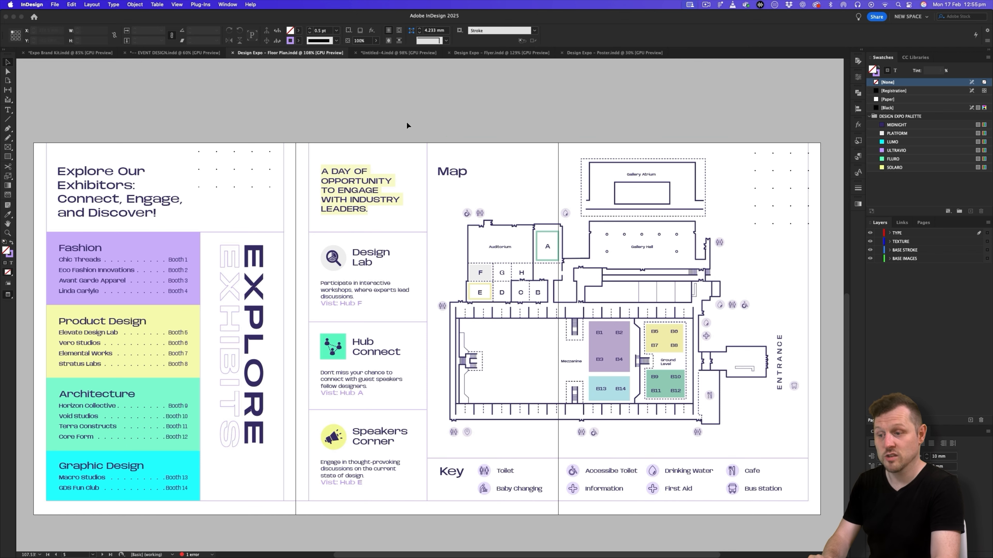
left_click(389, 53)
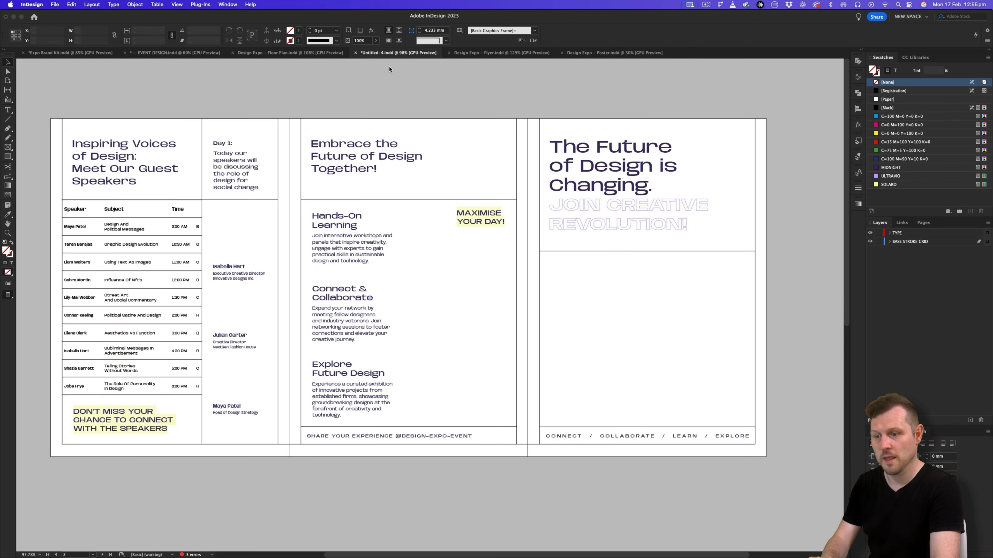
- Duplicate the "Embrace the Future of Design Together!" title frame onto the back spread's first page and position it at X 13.5 mm, Y 13.5 mm
key("z")
left_click_drag(336, 309, 267, 317)
scroll(352, 320, "down", 2)
key("w")
key("v")
left_click_drag(400, 109, 244, 394)
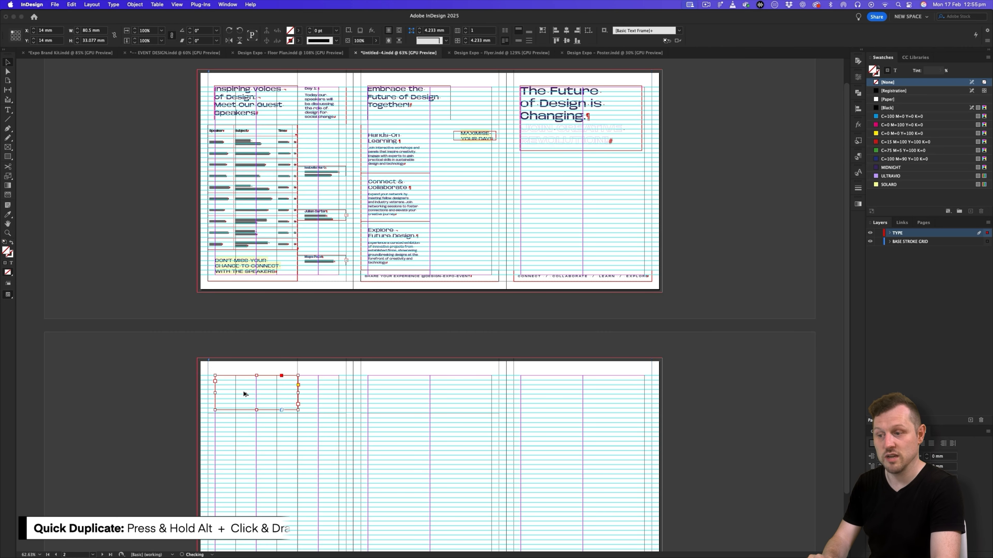
scroll(244, 394, "up", 5)
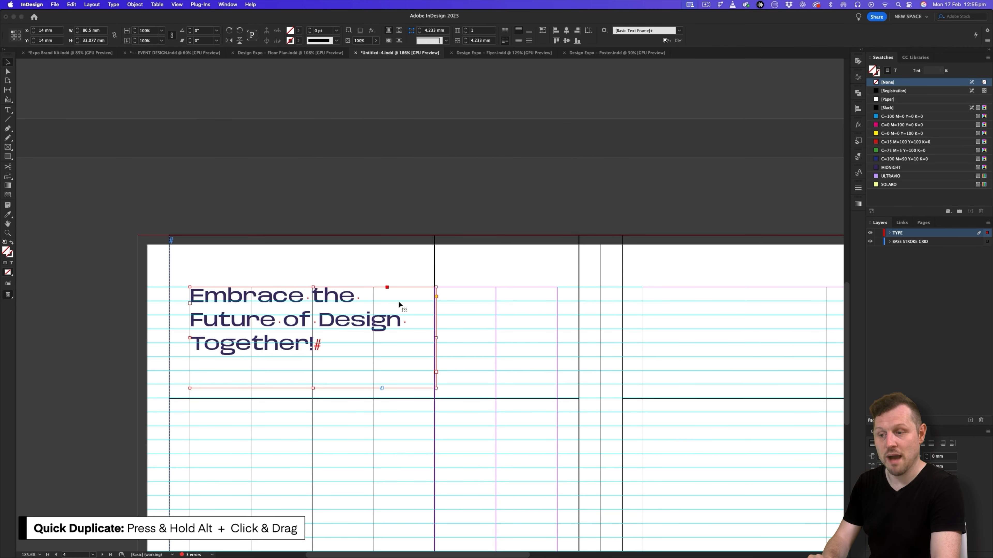
key("Left")
key("Up")
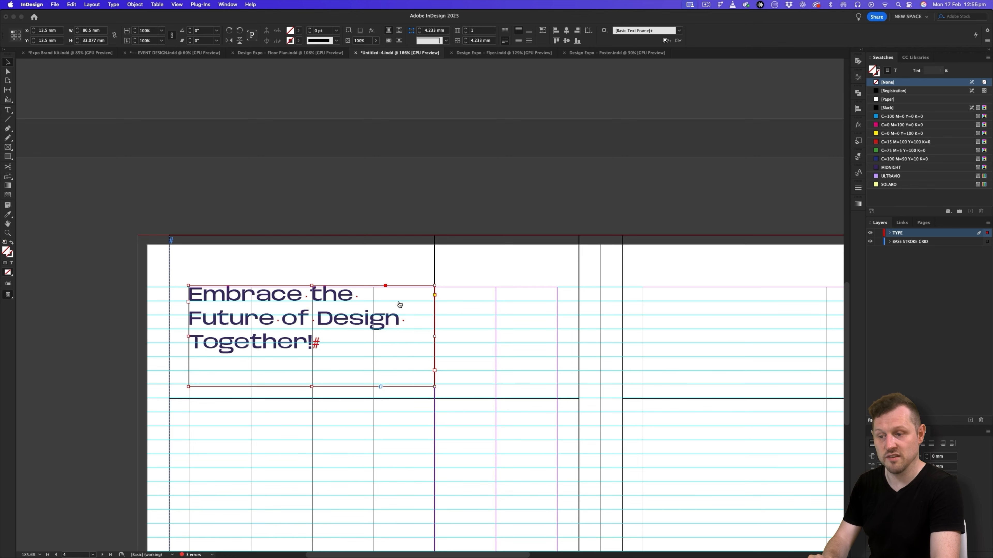
- Replace the duplicated title with "Explore Our Exhibitors: Connect, Engage, and Discover!" from the Spread 2 copy slide, without a trailing paragraph break
key("super+Tab")
left_click(117, 392)
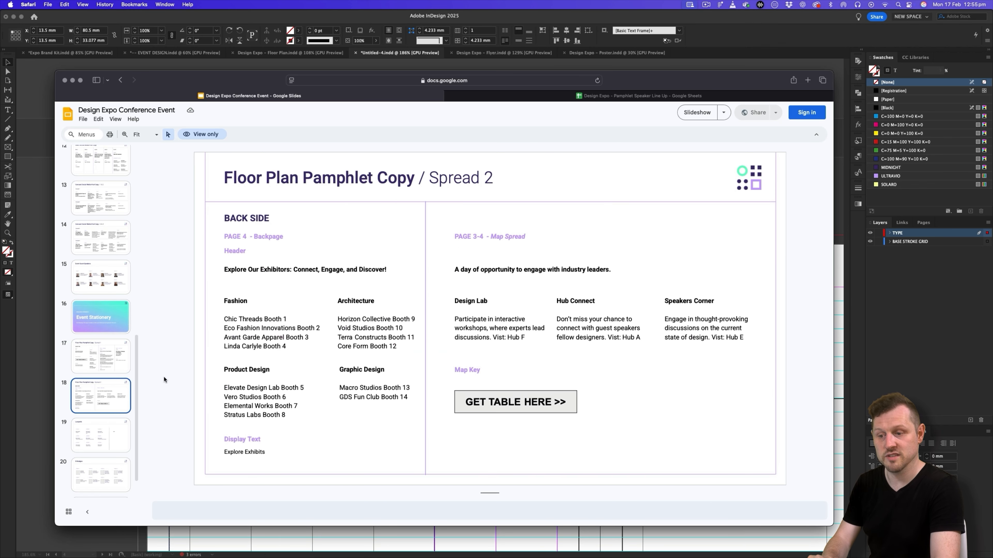
triple_click(254, 270)
key("super+c")
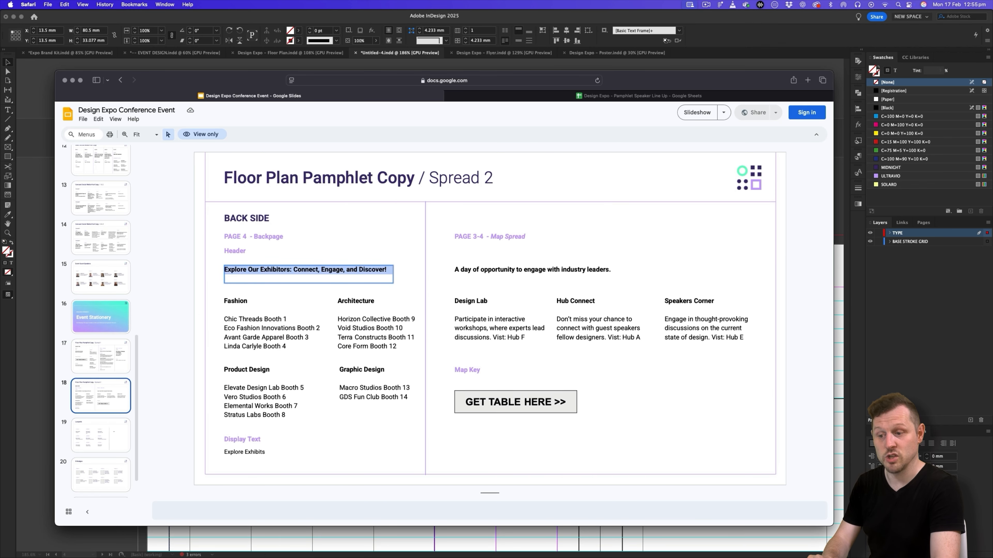
key("super+Tab")
double_click(256, 304)
key("super+a")
key("super+v")
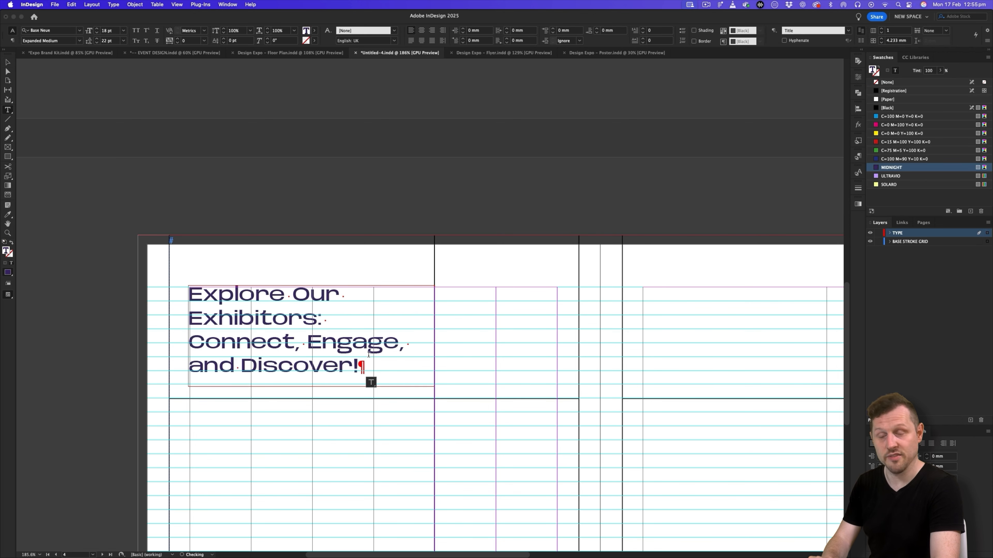
key("BackSpace")
key("Escape")
key("super+shift+a")
left_click_drag(337, 374, 313, 230)
key("z")
left_click_drag(383, 239, 331, 259)
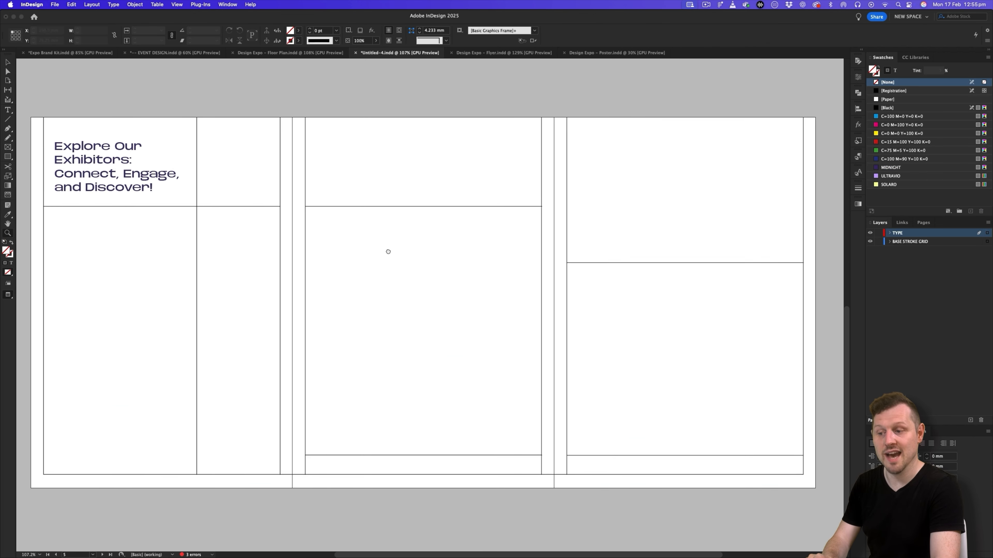
- Duplicate the "Hands-On Learning" text frame from the front spread to just below the exhibitors title on the back spread
left_click(297, 51)
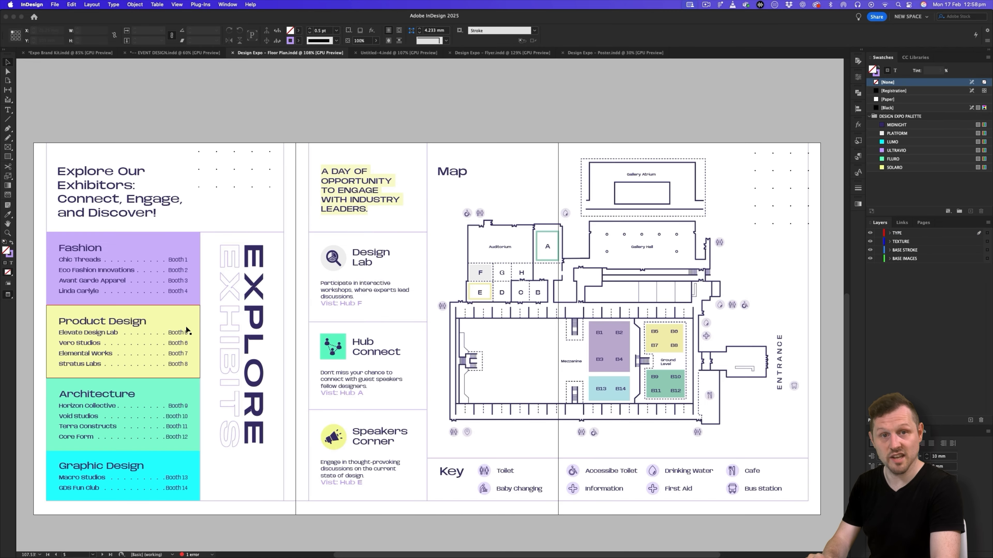
left_click(384, 54)
scroll(408, 207, "up", 10)
left_click_drag(422, 206, 387, 235)
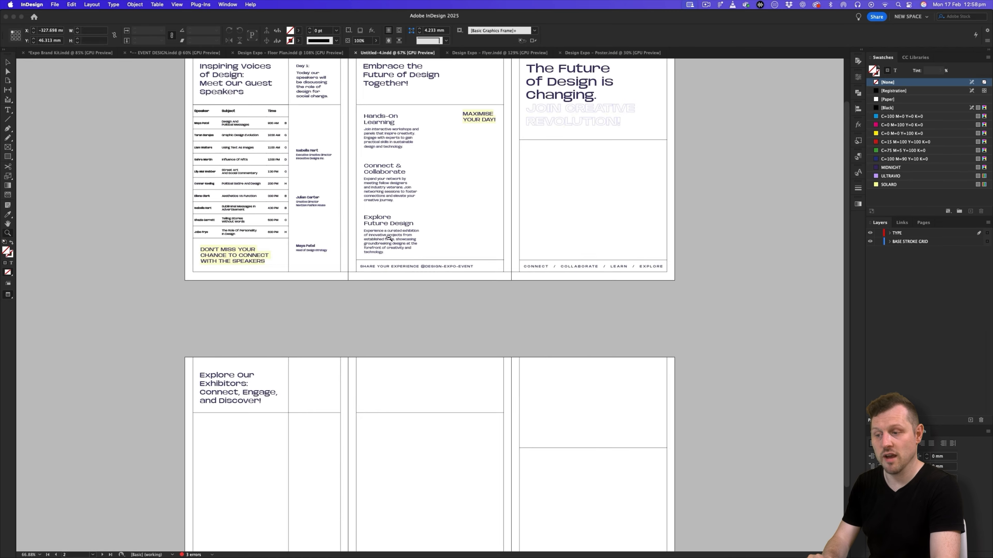
left_click(392, 142)
key("w")
scroll(417, 217, "down", 3)
left_click_drag(404, 94, 302, 379)
left_click_drag(303, 379, 434, 274)
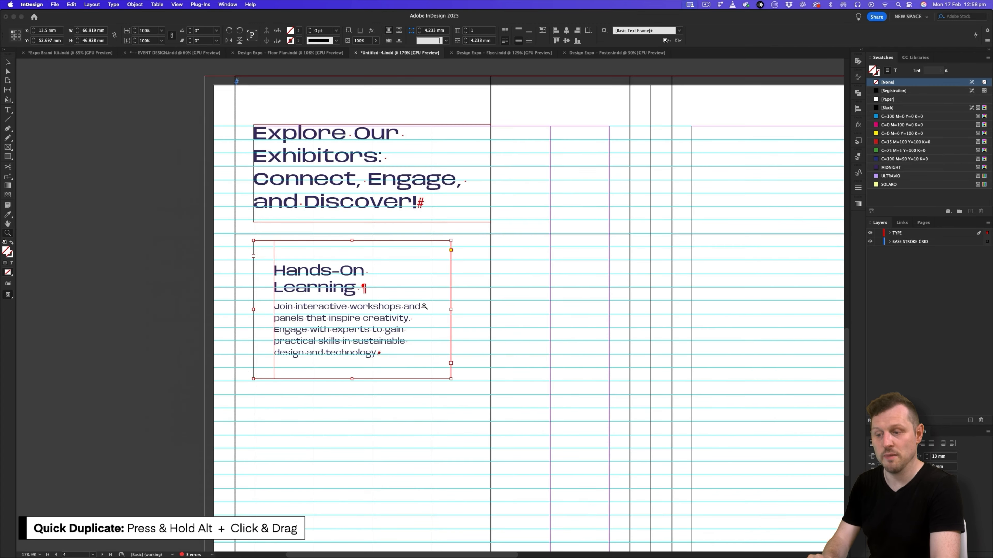
- Fit the duplicated text frame to the column between the vertical grid strokes, about 86.5 mm wide and 46.3 mm high
key("w")
left_click_drag(451, 309, 491, 309)
left_click_drag(338, 303, 320, 304)
left_click_drag(473, 309, 489, 309)
mouse_move(363, 379)
left_mouse_down()
mouse_move(363, 363)
mouse_move(363, 377)
left_mouse_up()
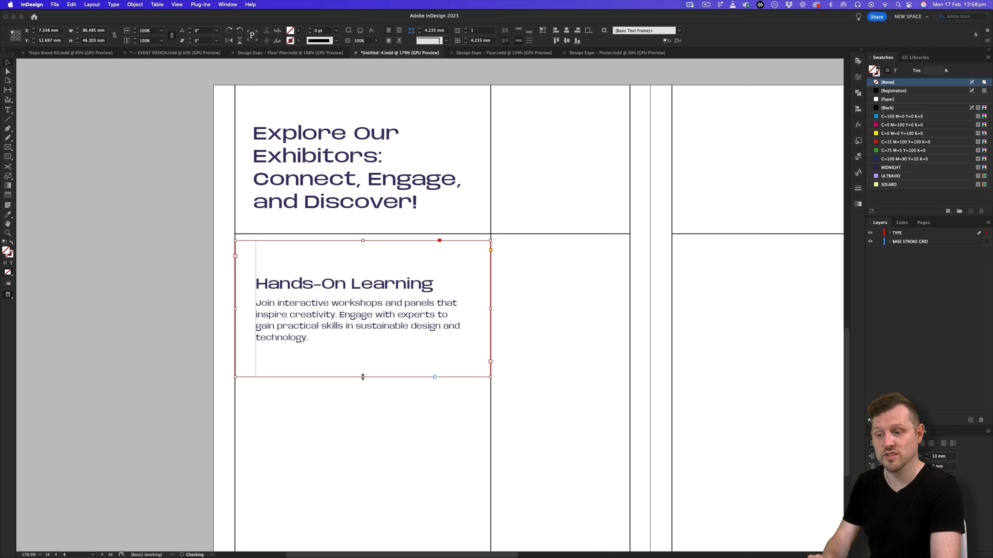
- Replace the "Hands-On Learning" heading in the duplicated frame with "Fashion" copied from the Spread 2 slide
key("super+Tab")
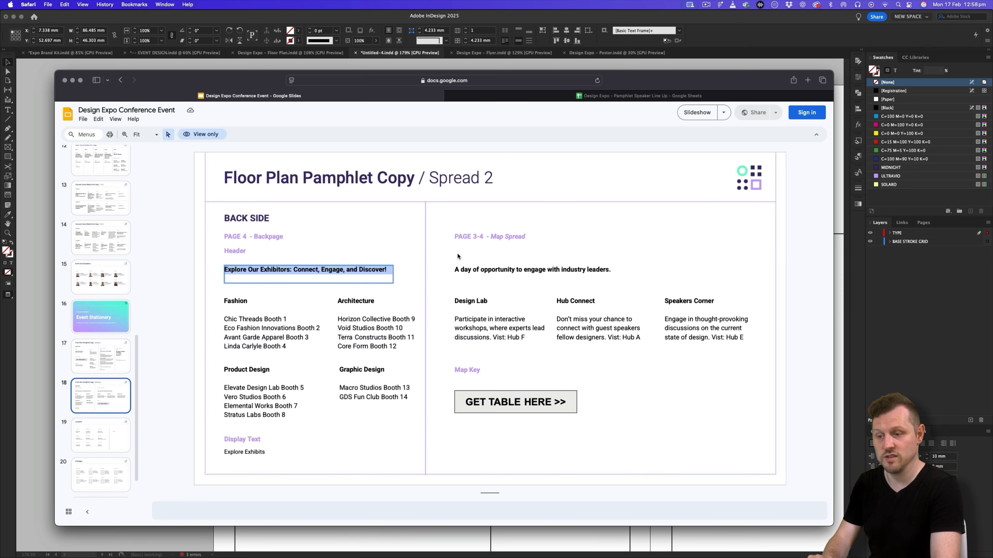
left_click(244, 300)
double_click(247, 299)
key("super+c")
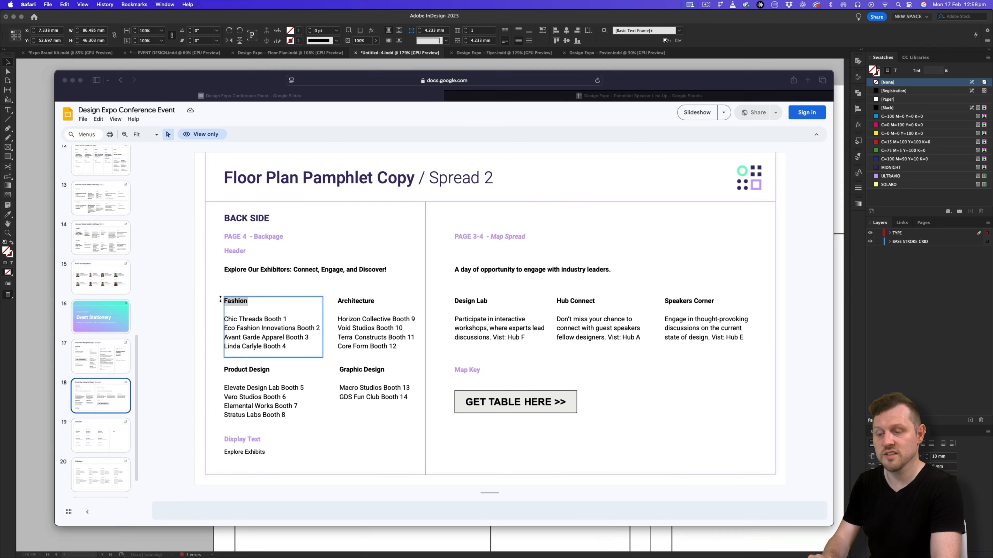
key("super+Tab")
left_click(307, 285)
left_click_drag(433, 284, 256, 285)
key("super+v")
- Replace the paragraph under Fashion with the slide's exhibitor list for Booths 1 to 4, removing the trailing empty line
key("super+Tab")
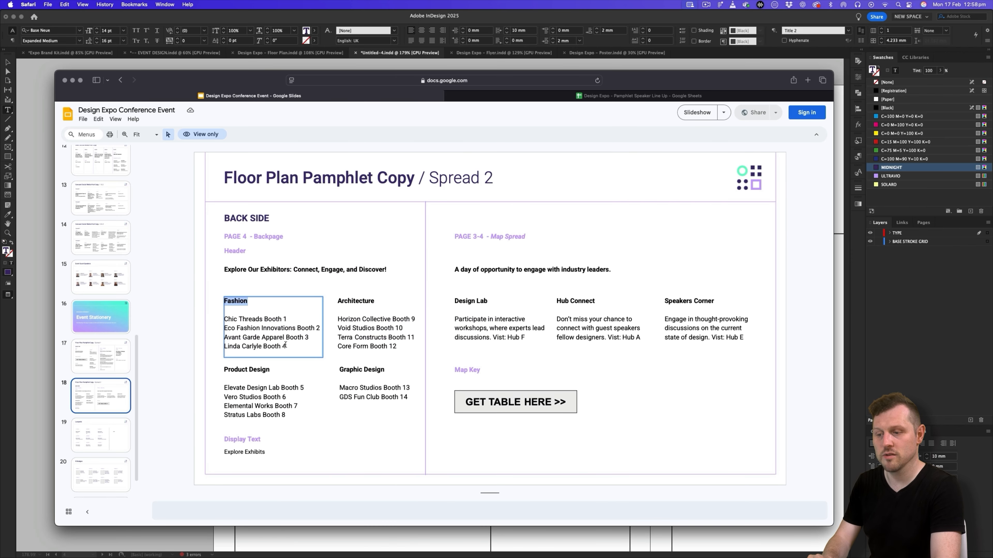
left_click_drag(285, 345, 218, 320)
key("super+c")
key("super+Tab")
left_click_drag(313, 339, 251, 303)
key("super+v")
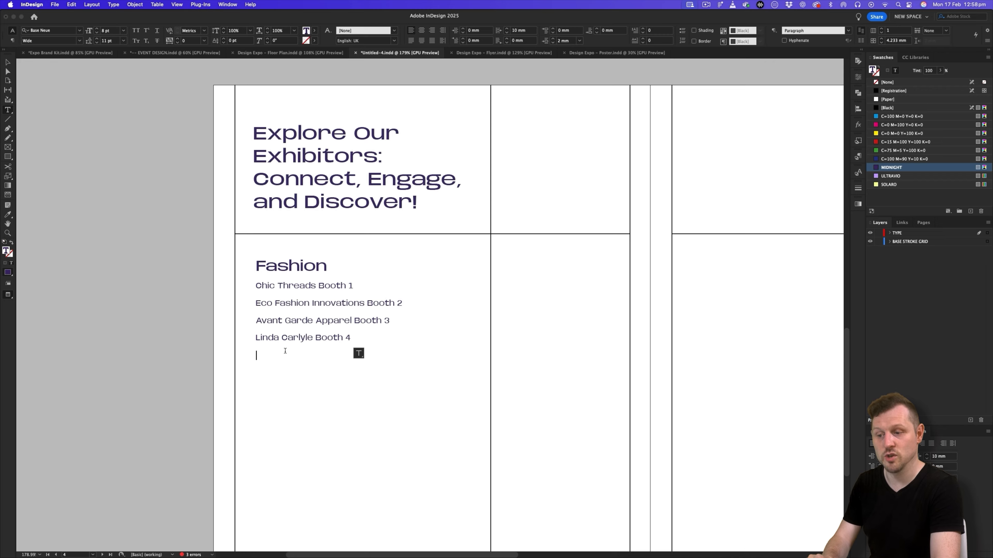
key("BackSpace")
left_click(8, 62)
left_click(53, 93)
key("w")
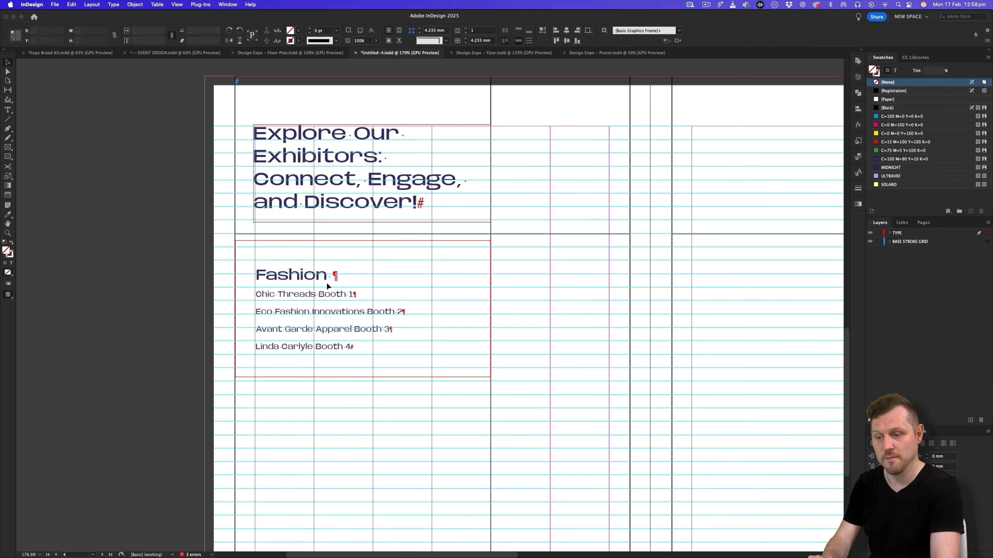
- Compare the Fashion exhibitor lines with the dotted, right-aligned booth listings in the Design Expo – Floor Plan document
key("super+space")
left_click_drag(339, 312, 455, 301)
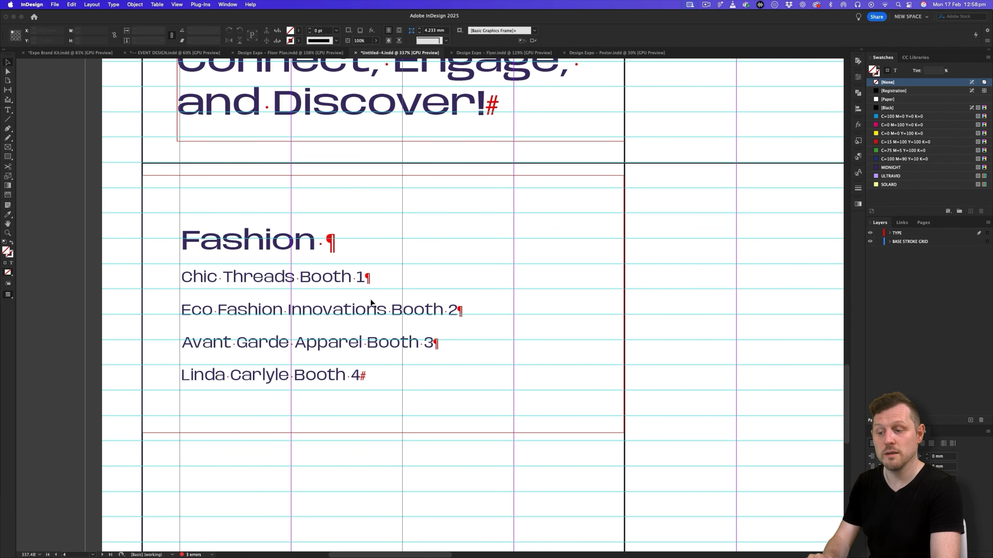
scroll(371, 303, "right", 2)
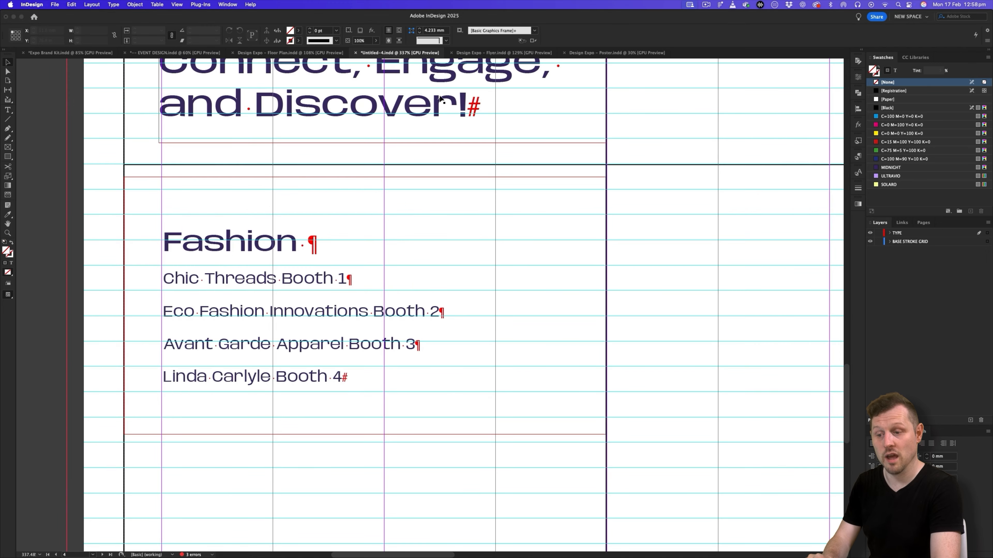
left_click(318, 54)
key("z")
left_click_drag(100, 272, 243, 261)
left_click_drag(243, 261, 427, 261)
key("v")
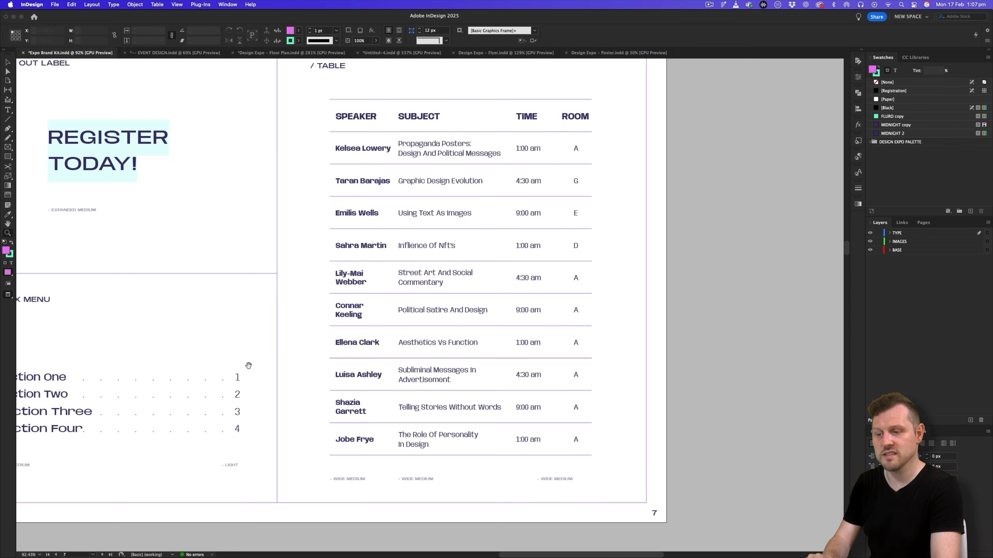
left_click_drag(249, 366, 562, 328)
left_click(430, 352)
left_click_drag(488, 333, 523, 308)
left_click_drag(558, 395, 536, 329)
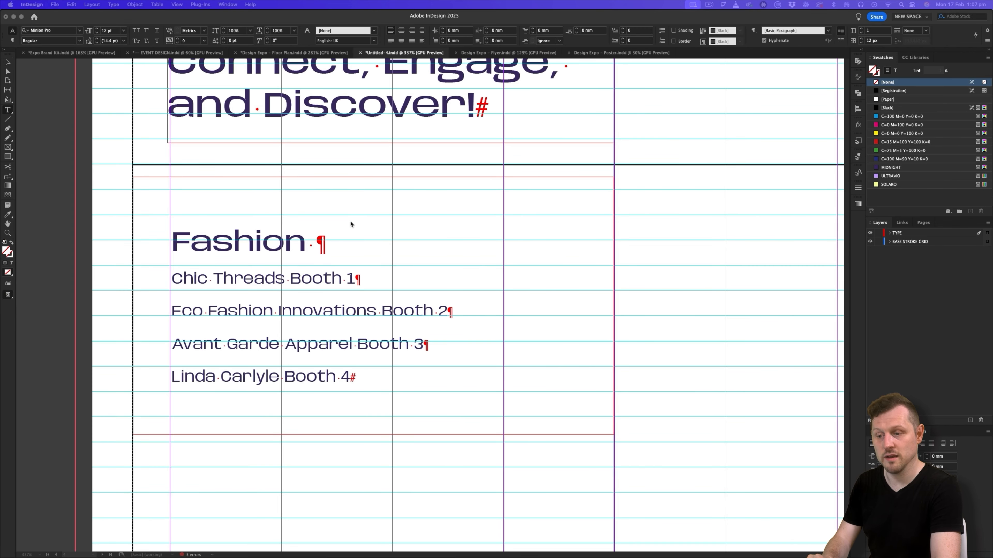
- Insert a Right Indent Tab between "Chic Threads" and "Booth 1"
left_click(324, 283)
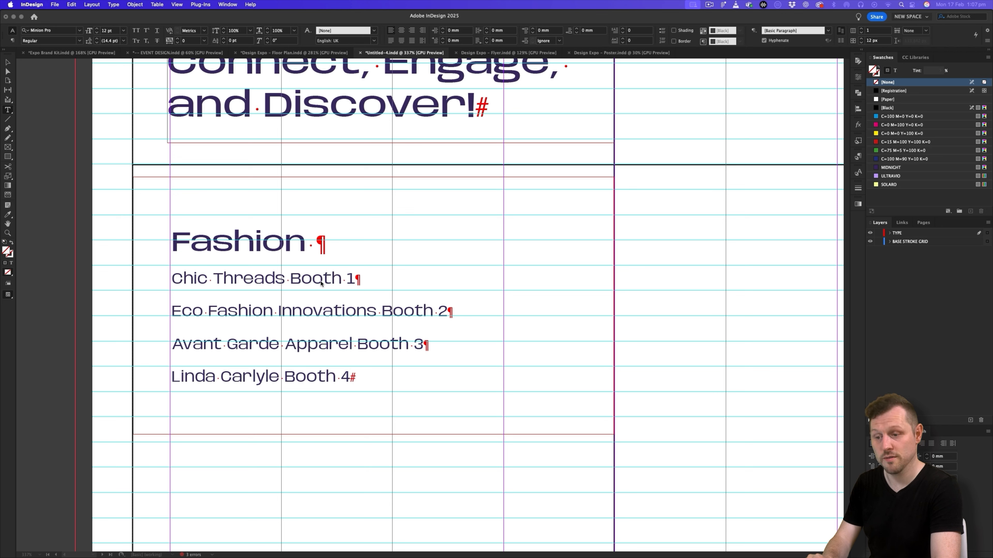
left_click(291, 277)
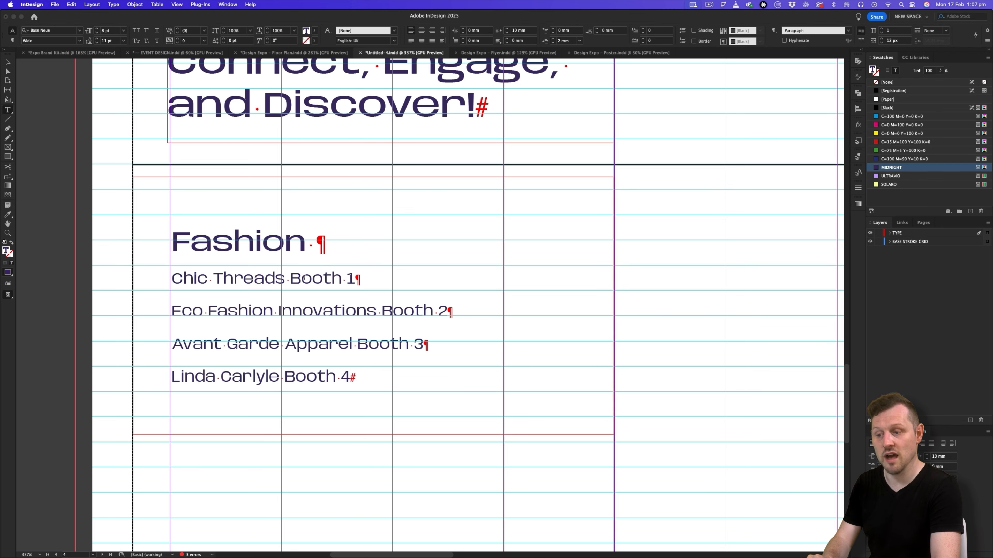
left_click(117, 5)
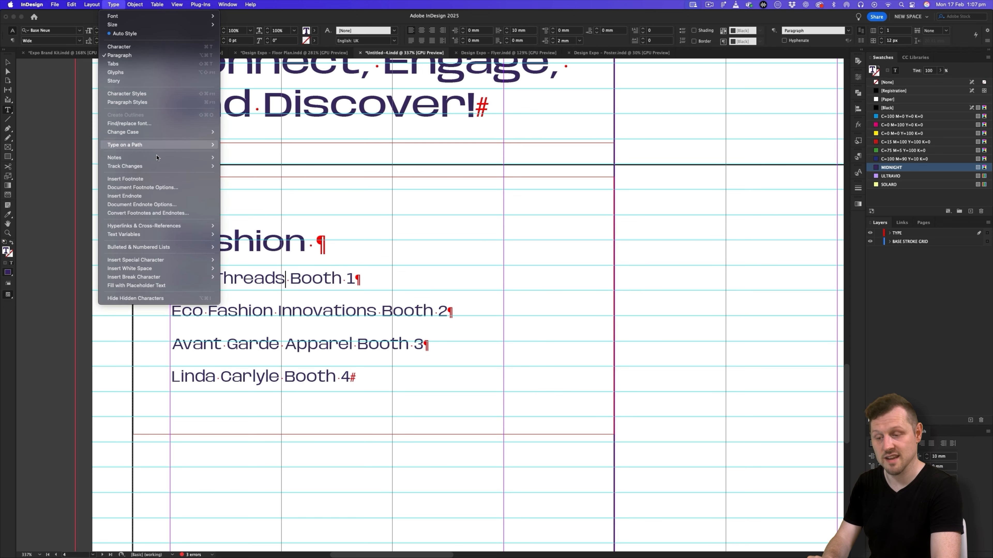
mouse_move(178, 261)
mouse_move(254, 298)
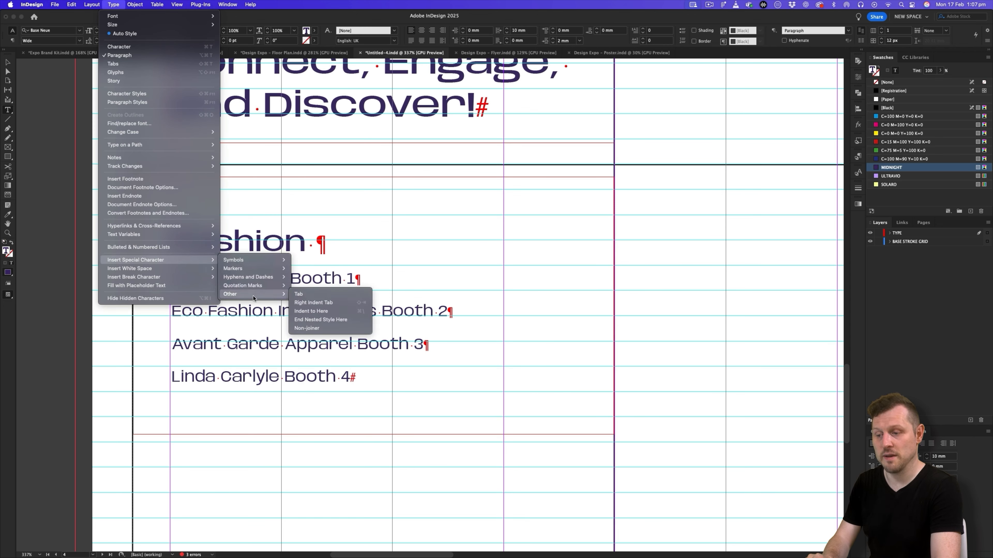
left_click(315, 295)
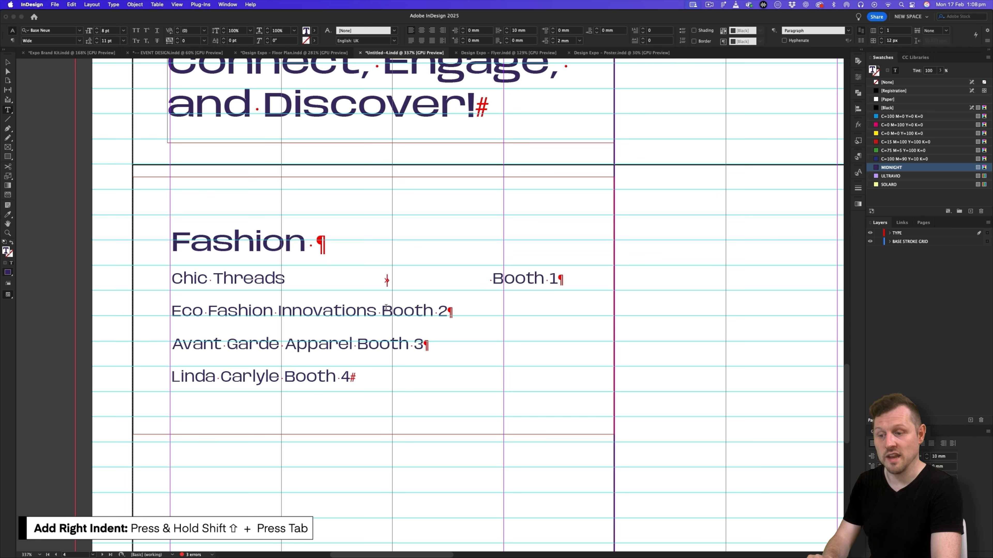
- Insert Right Indent Tabs before "Booth 2", "Booth 3" and "Booth 4" in the remaining Fashion lines
key("shift+Tab")
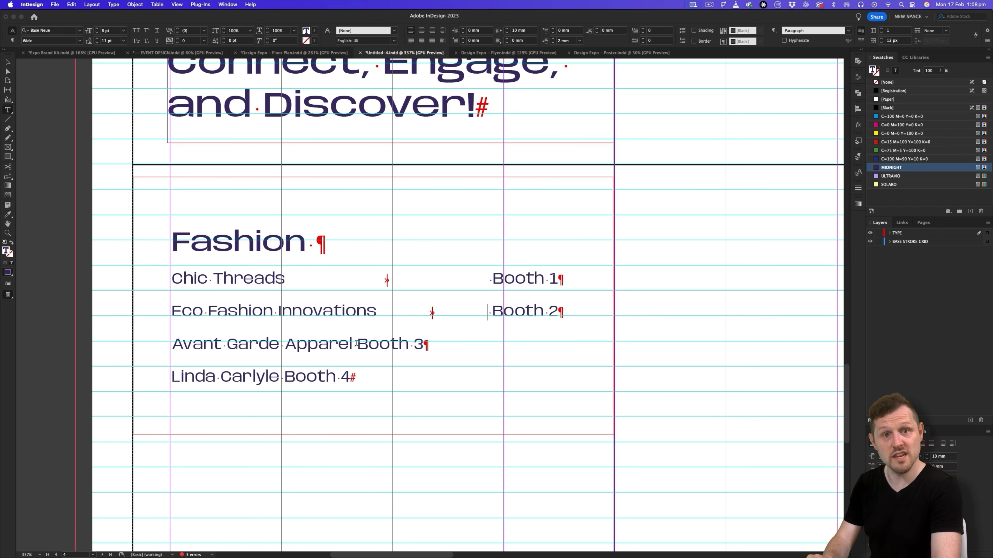
left_click(352, 344)
key("shift+Tab")
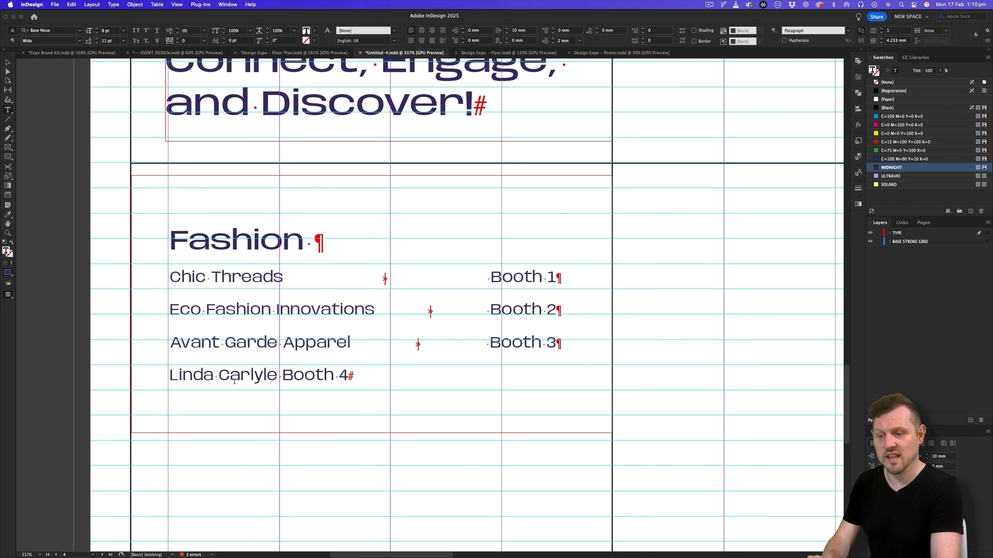
left_click(277, 375)
key("shift+Tab")
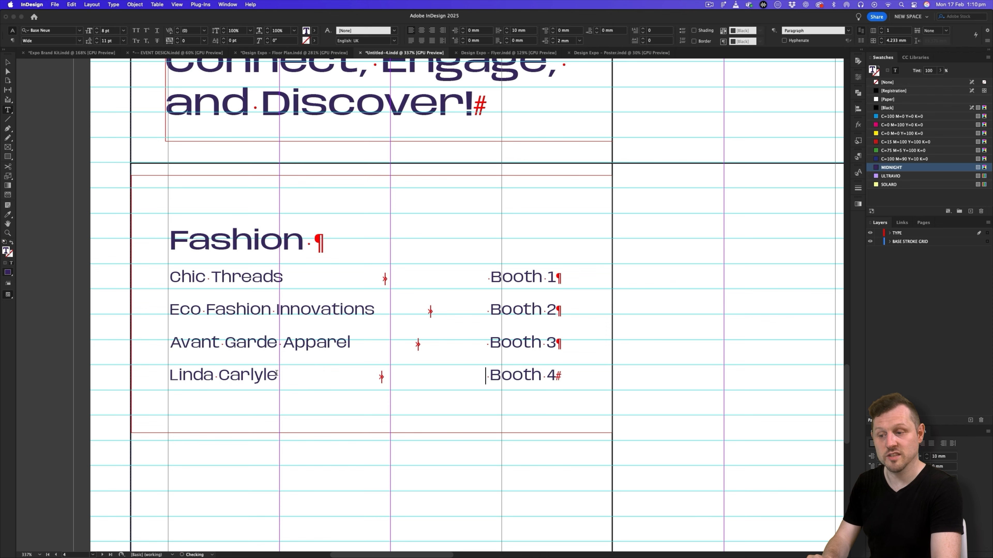
- Create a paragraph style named Index from the four Fashion exhibitor lines, based on [No Paragraph Style]
left_click_drag(556, 376, 169, 274)
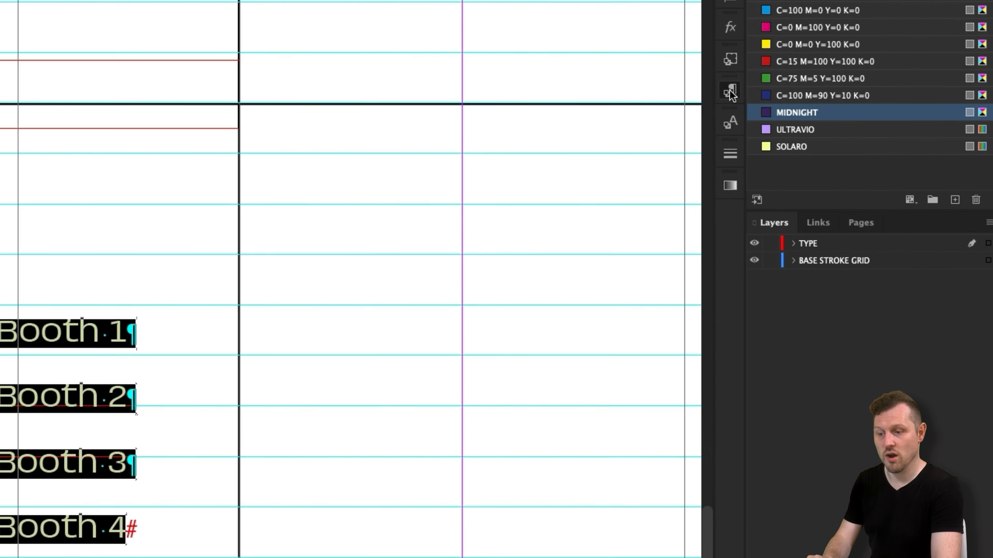
left_click(853, 157)
left_click(684, 74)
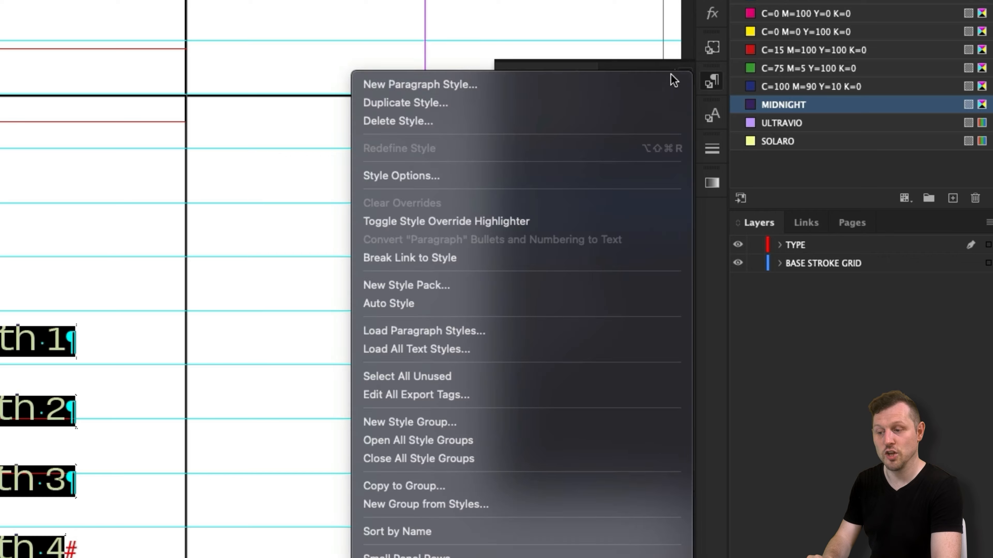
left_click(618, 91)
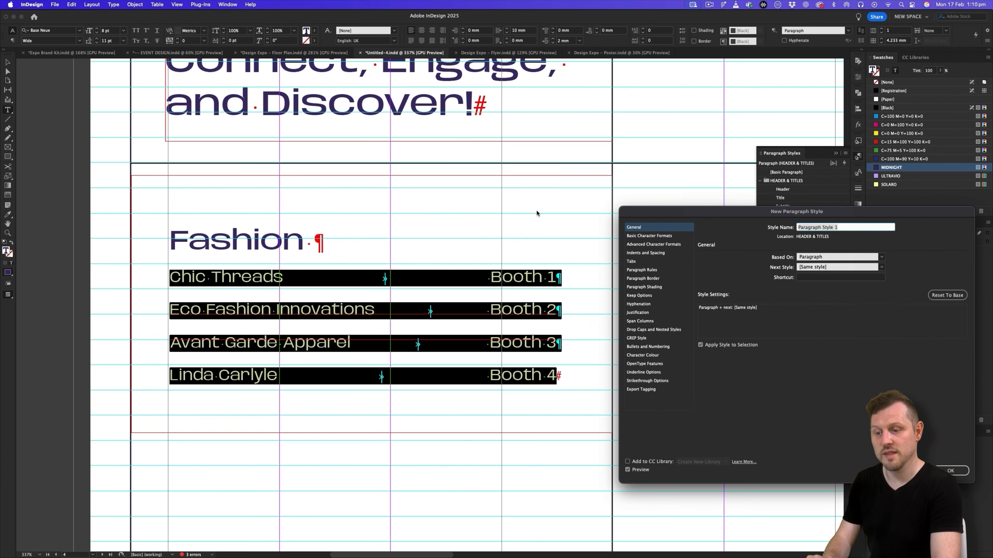
type("Index")
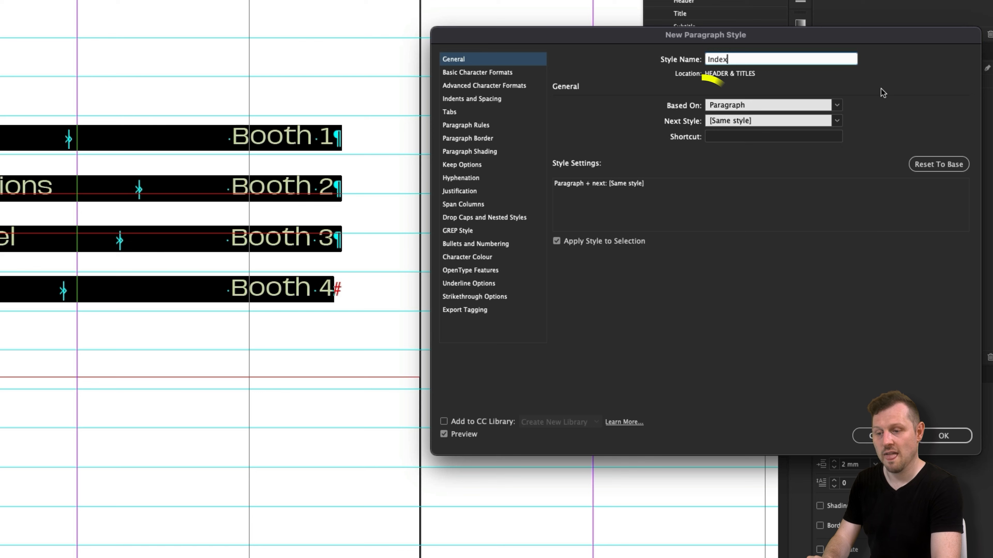
left_click(707, 106)
left_click(799, 116)
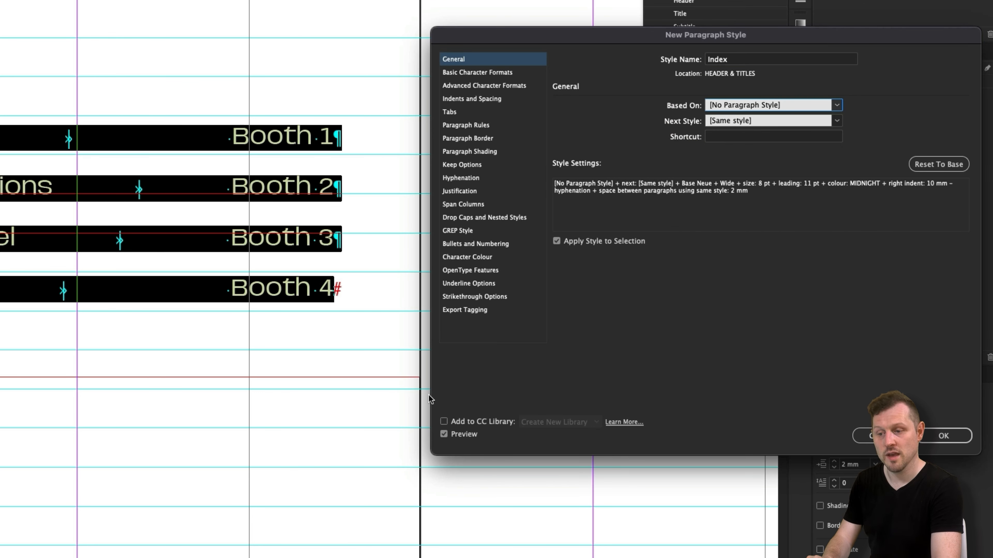
- Set the Index style's font style to Wide Medium and its size to 9 pt
left_click(508, 72)
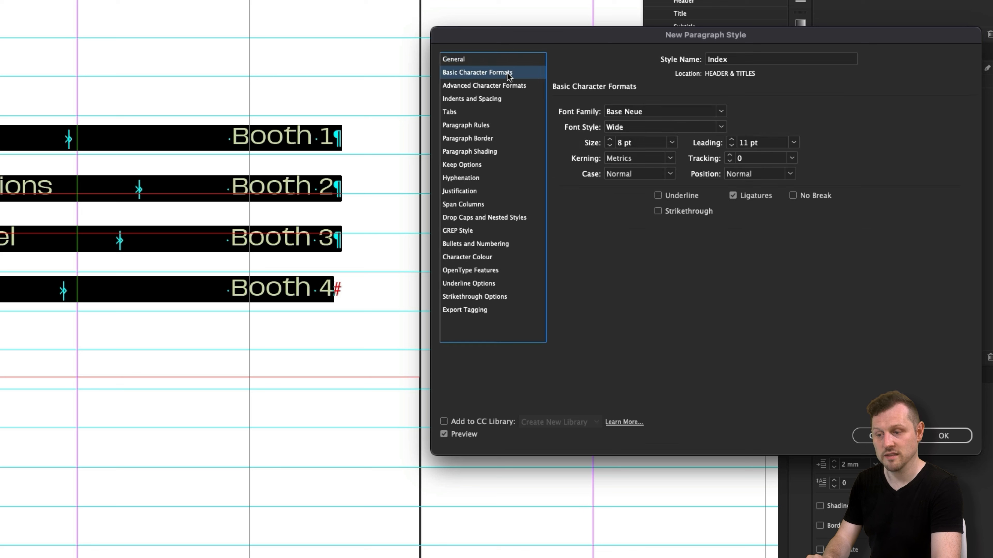
left_click(721, 128)
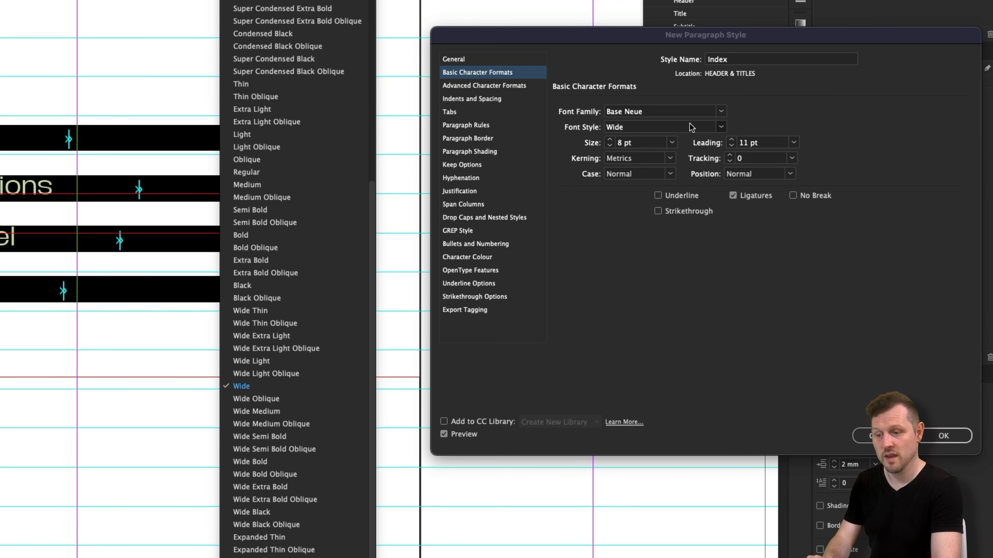
left_click(295, 412)
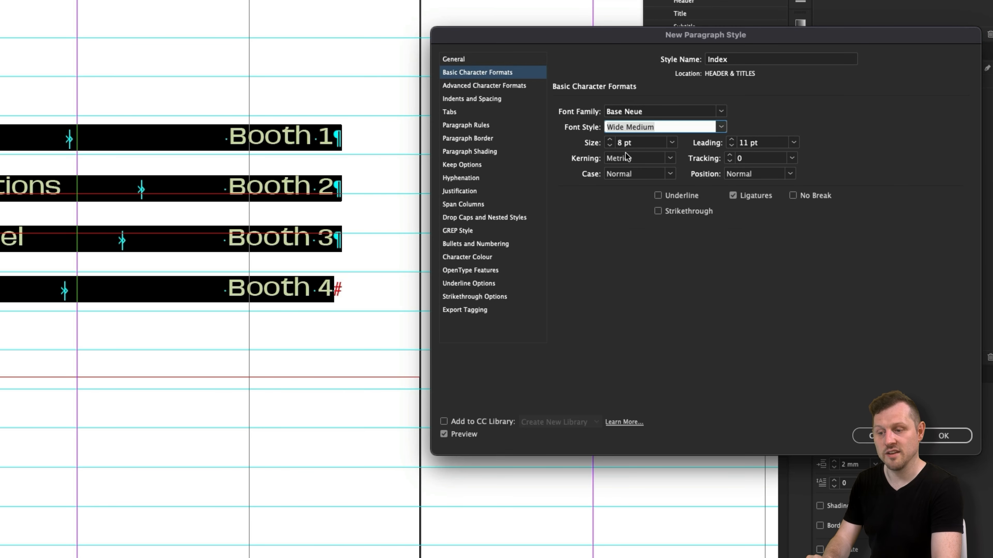
left_click(609, 140)
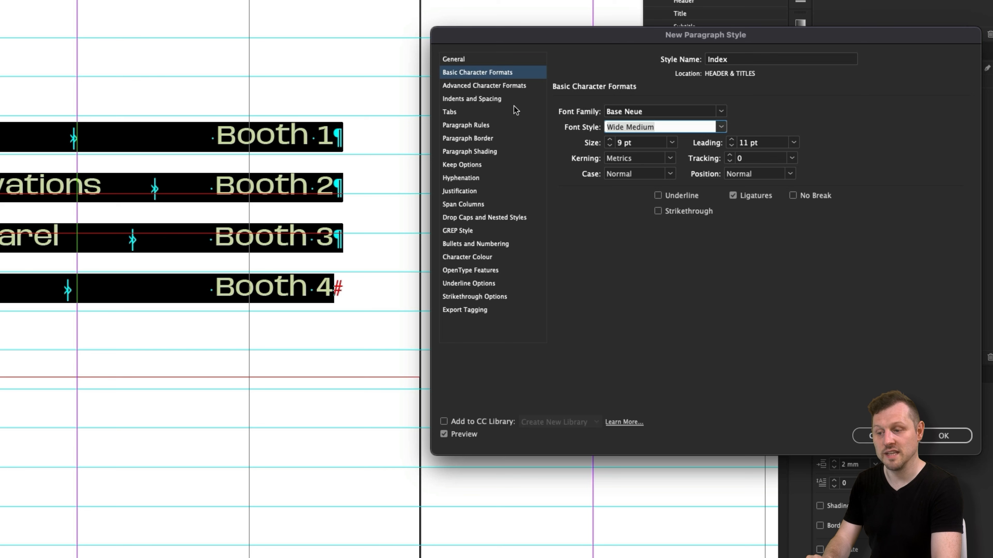
- Add a left-aligned tab stop at about 4.9 mm with a spaced dot leader to the Index style and save the style
left_click(488, 98)
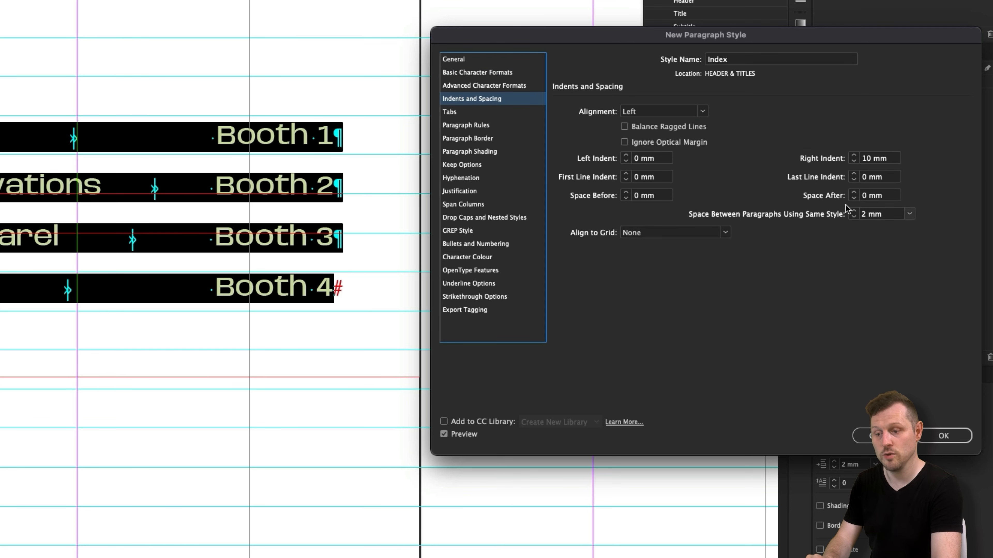
left_click(484, 113)
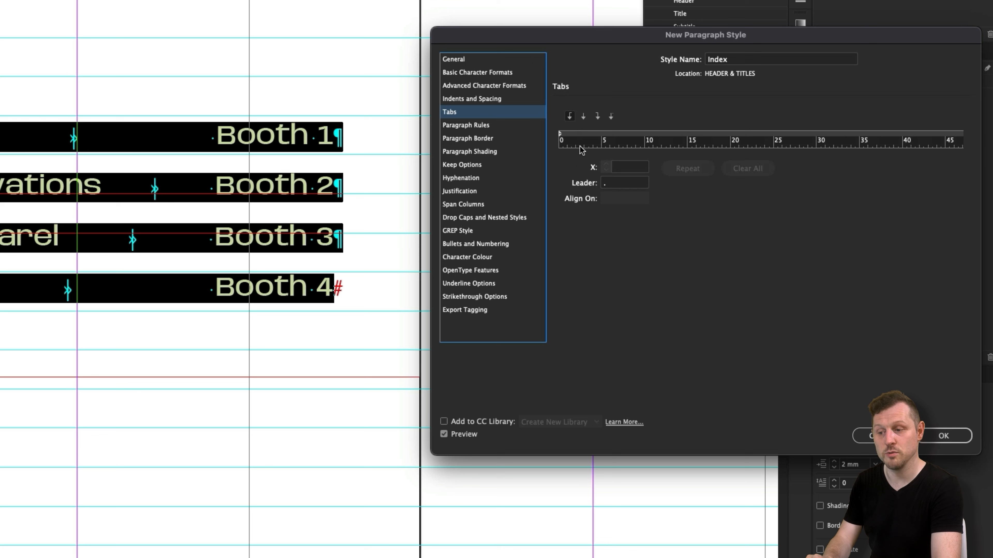
left_click(601, 133)
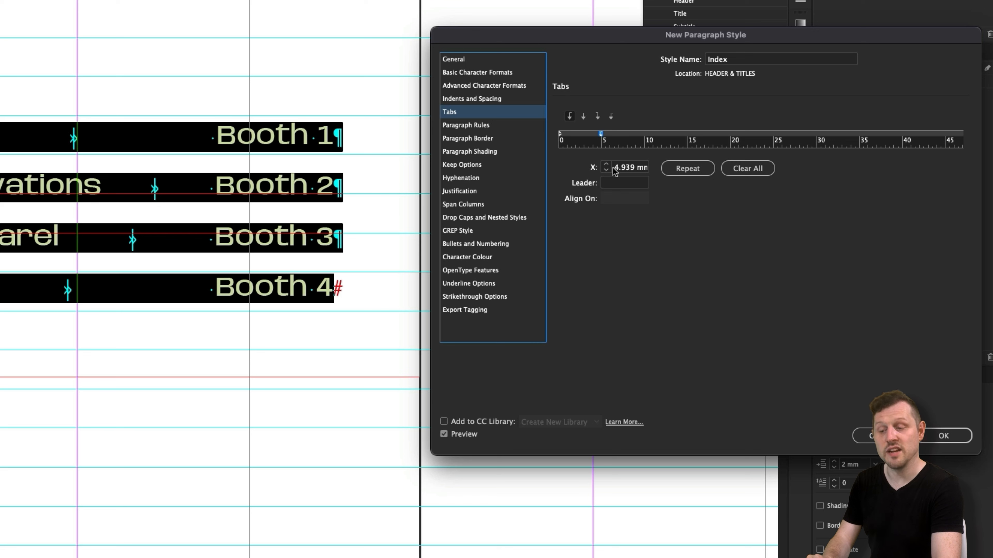
left_click(643, 184)
type(".")
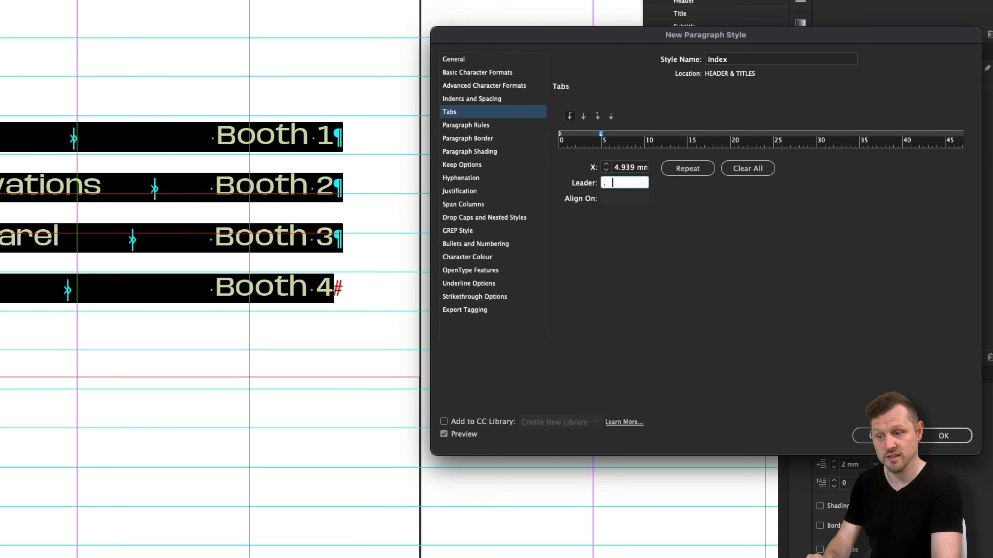
left_click(627, 168)
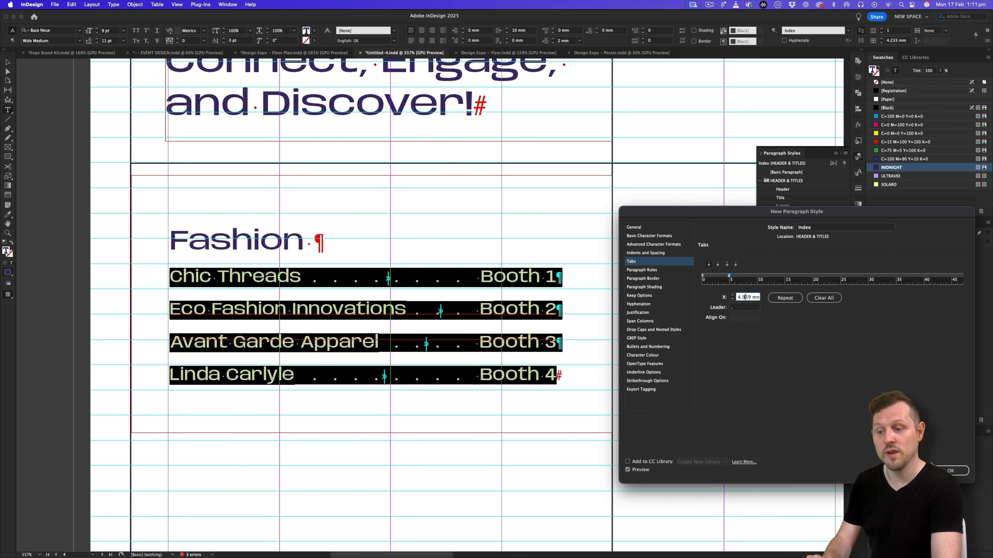
key("Return")
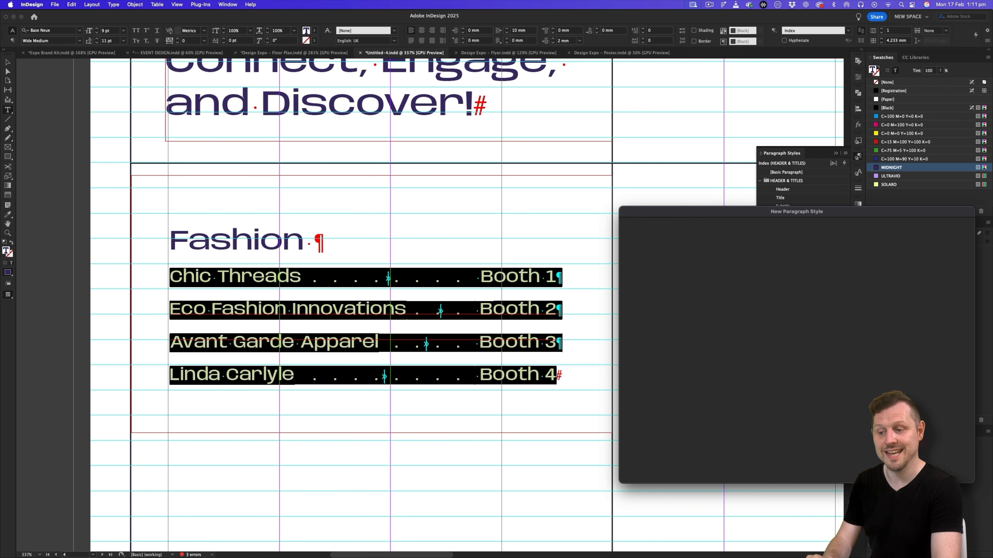
- Preview the listings without guides and set "Booth 1" in the Chic Threads line to the Light font style
scroll(463, 316, "up", 2)
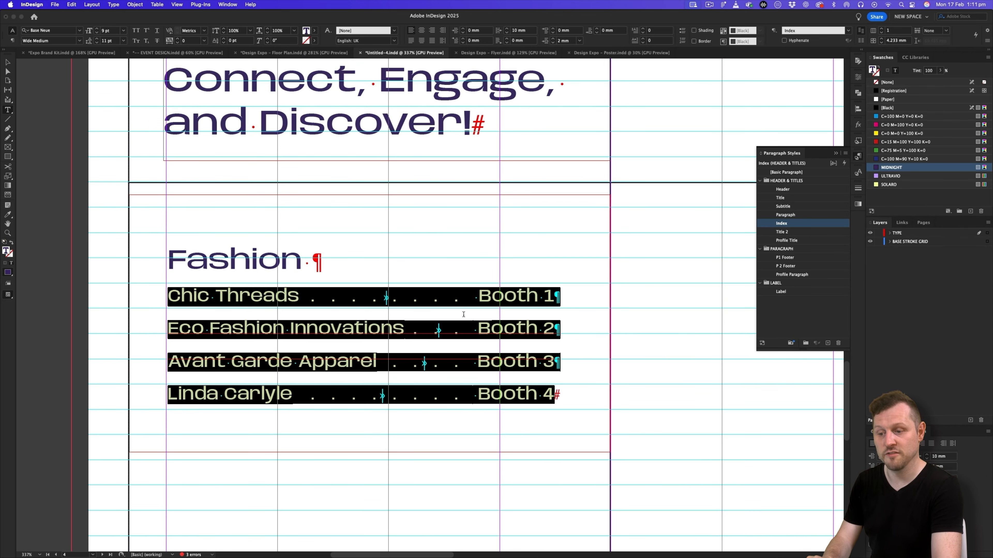
left_click(459, 314)
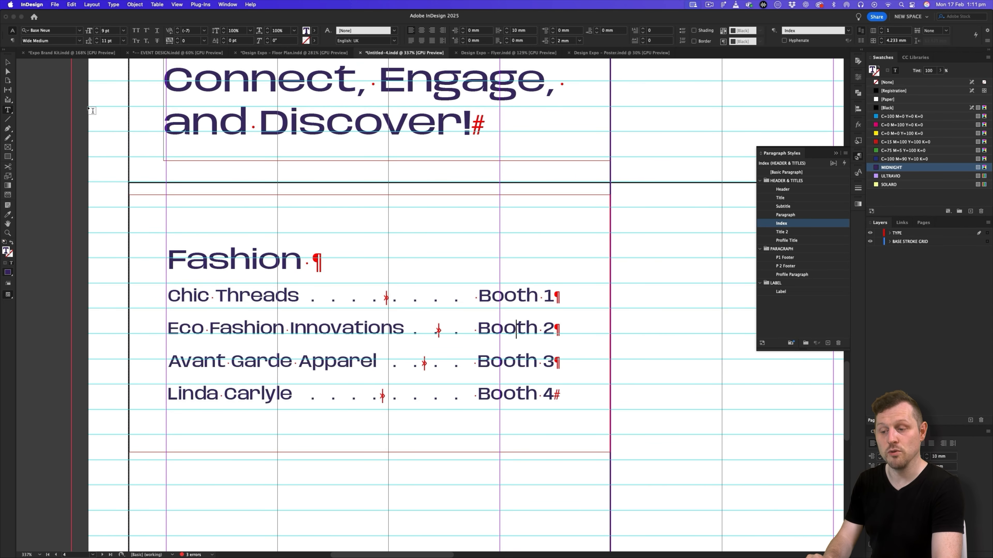
left_click(8, 62)
key("w")
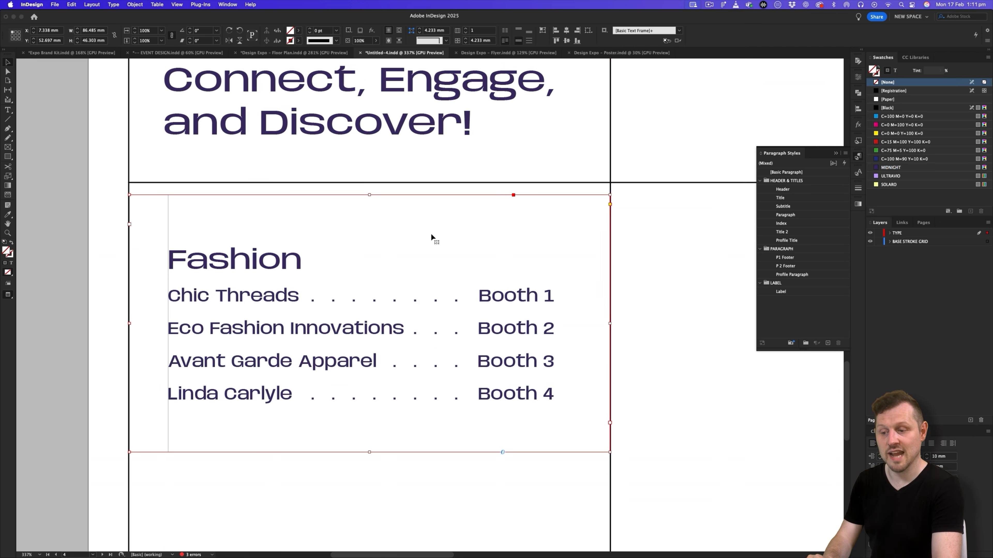
double_click(501, 301)
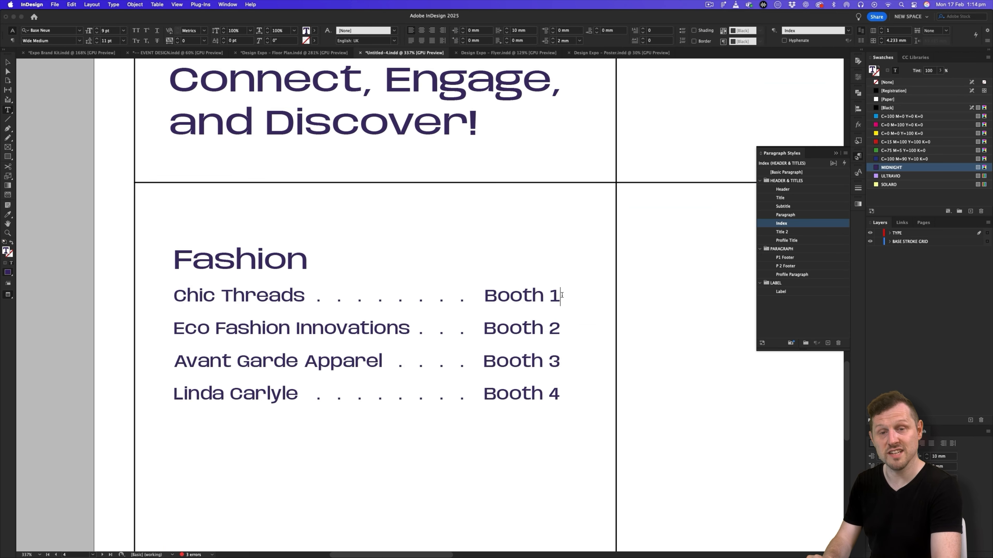
left_click_drag(561, 298, 483, 296)
left_click(79, 41)
scroll(49, 100, "up", 3)
left_click(49, 67)
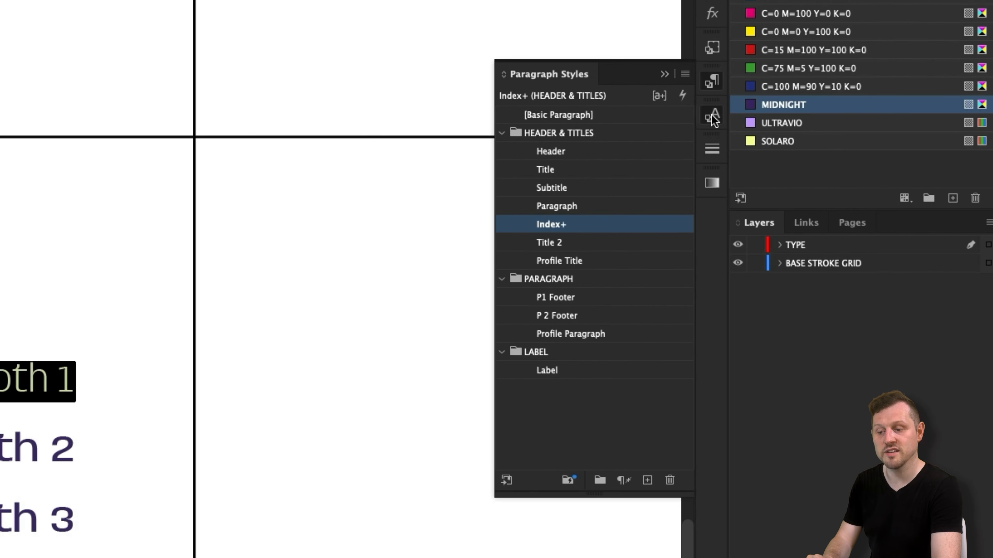
- Create a character style named Light from the selected "Booth 1" text
left_click(712, 119)
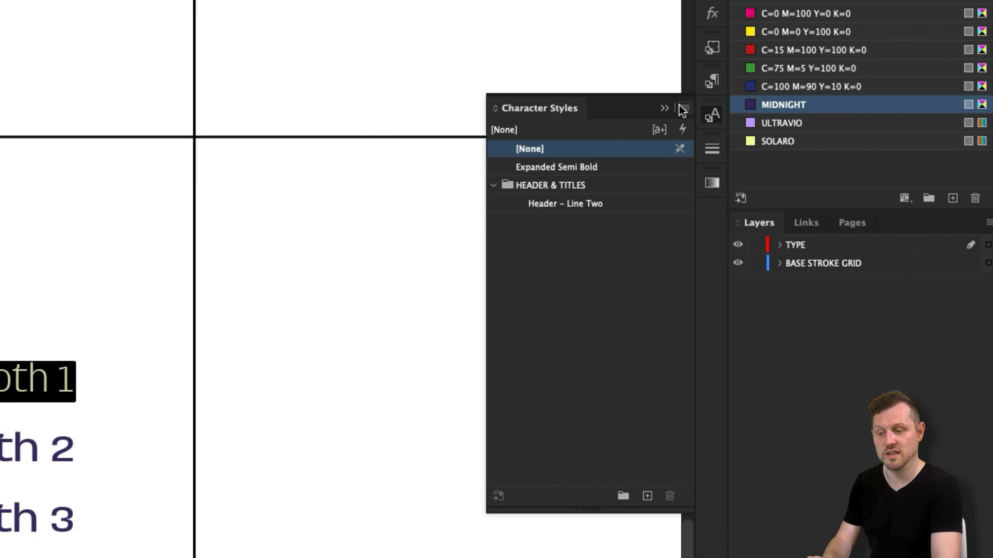
left_click(685, 105)
left_click(759, 121)
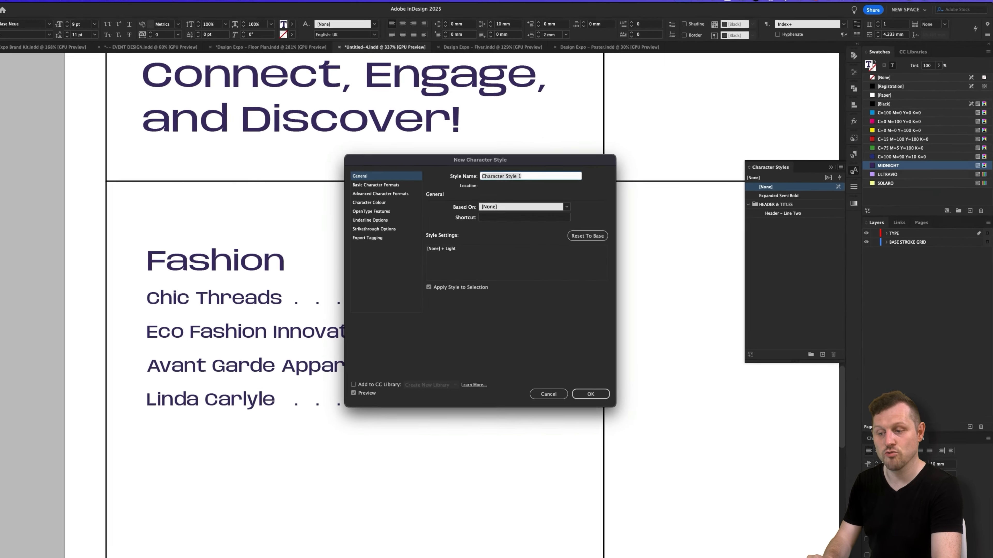
type("Light")
left_click(634, 421)
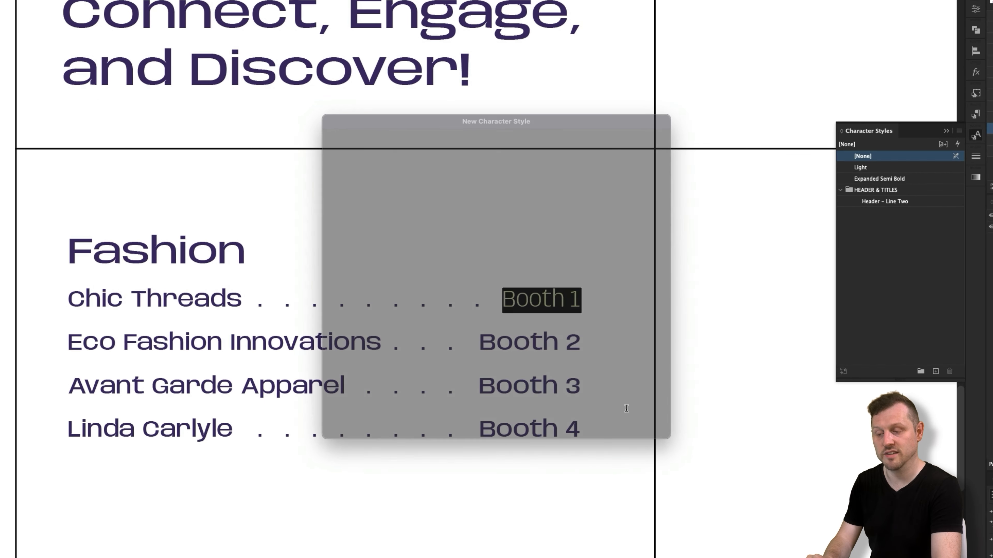
- Apply the Light character style to "Booth 2", "Booth 3" and "Booth 4"
left_click_drag(580, 349, 477, 347)
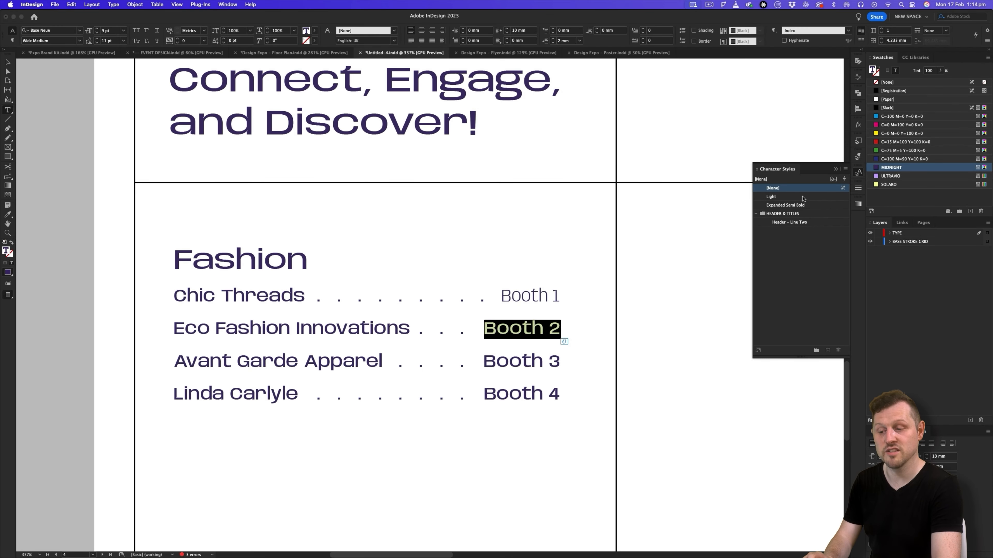
left_click(771, 196)
left_click_drag(561, 361, 484, 361)
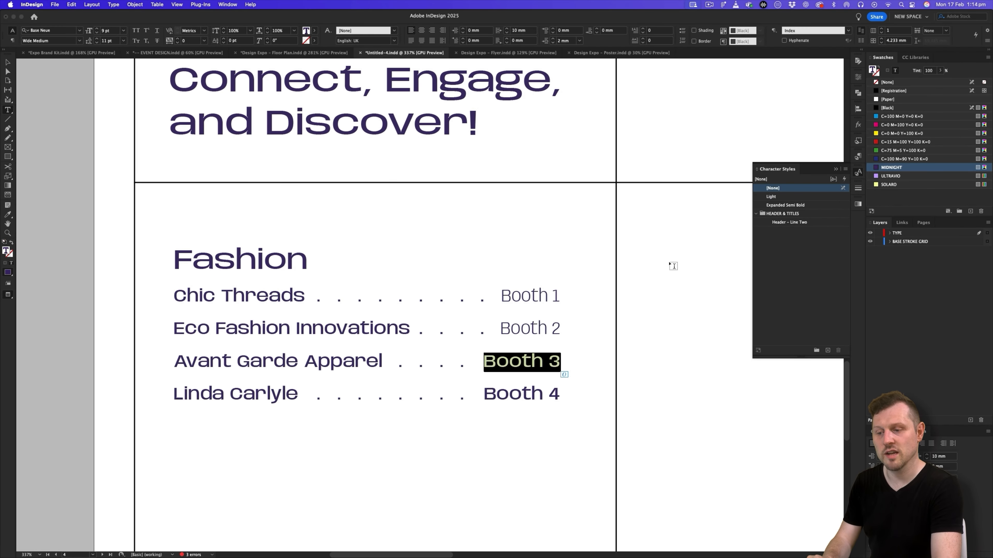
left_click(771, 197)
left_click_drag(555, 395, 484, 395)
left_click(771, 196)
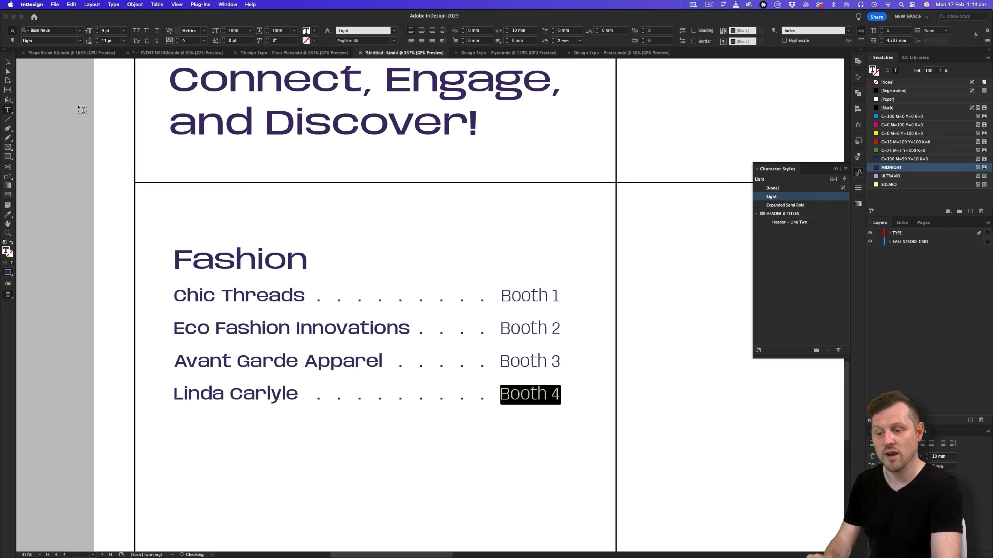
- Set the right indent of the Fashion listing's text frame to 7 mm
left_click(7, 62)
left_click_drag(511, 309, 443, 309)
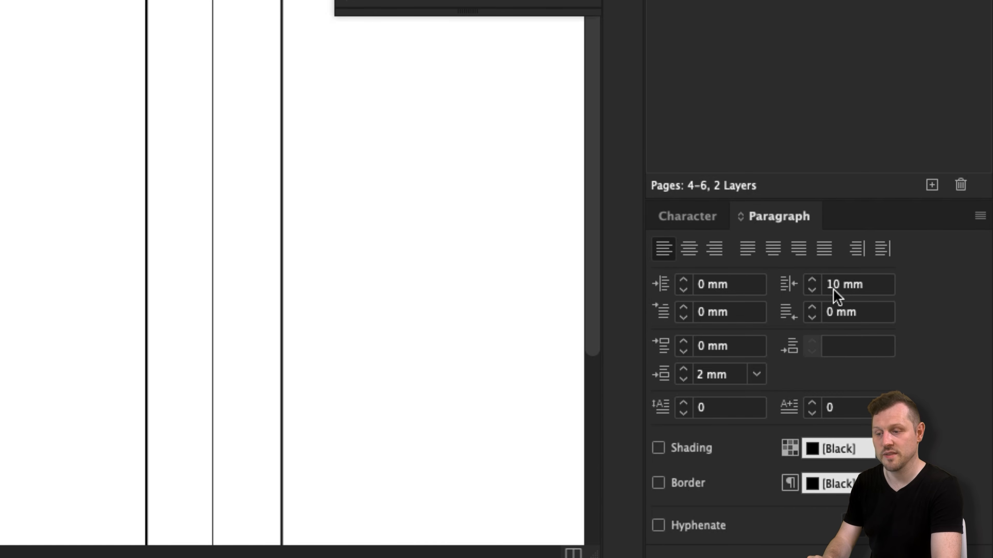
left_click(852, 290)
type("1")
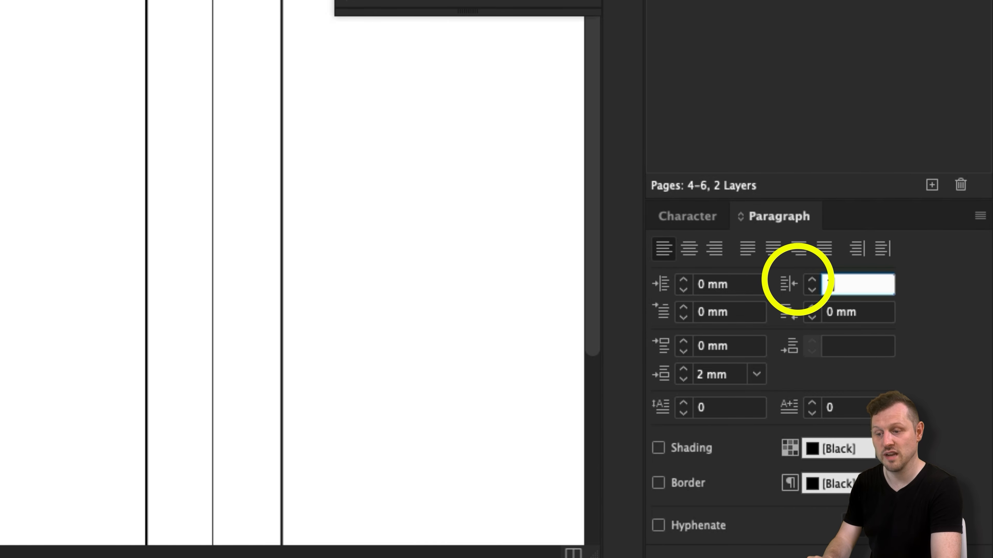
key("Tab")
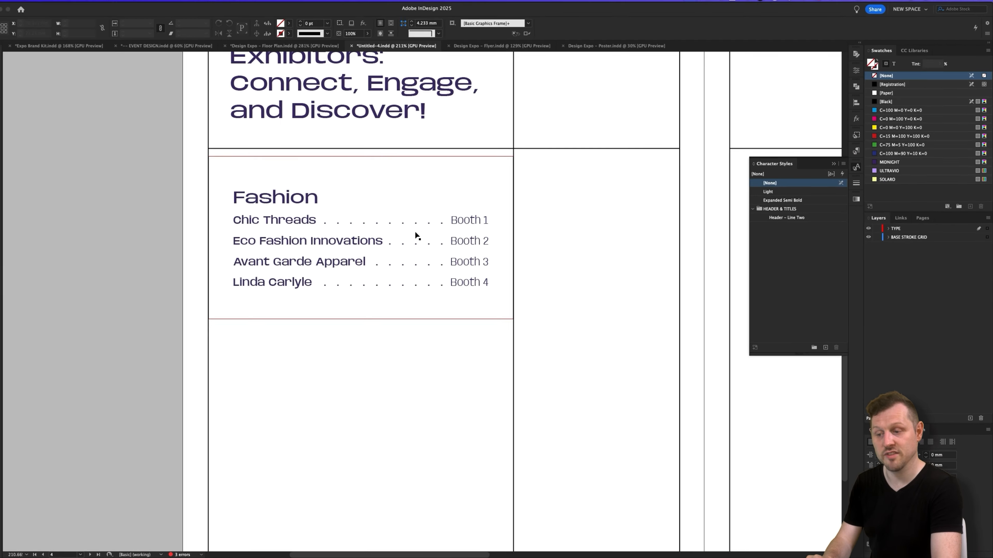
- Duplicate the Fashion listing's text frame straight down so the copy sits directly beneath the original
left_click(210, 245)
key("w")
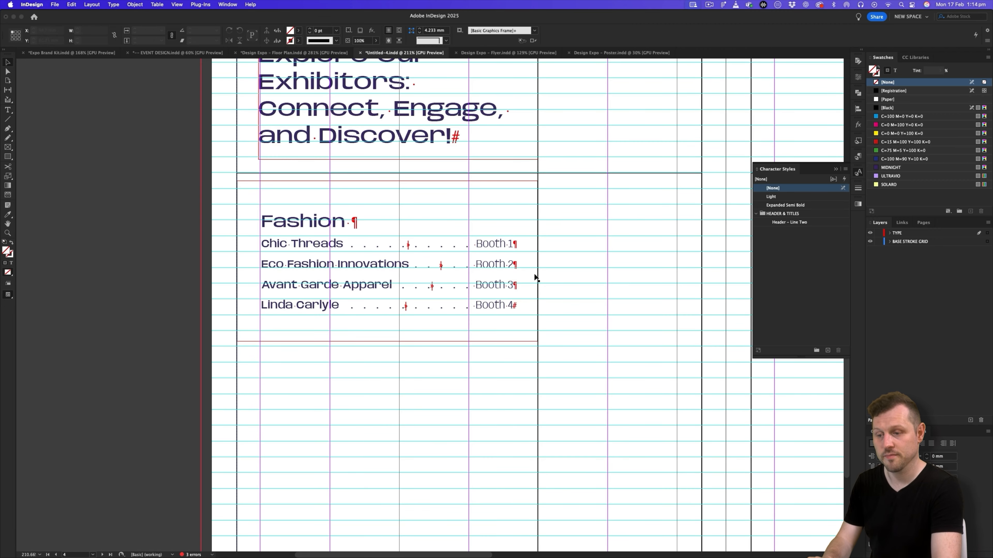
key("w")
key("z")
left_click_drag(450, 239, 387, 296)
key("w")
key("v")
left_click(395, 193)
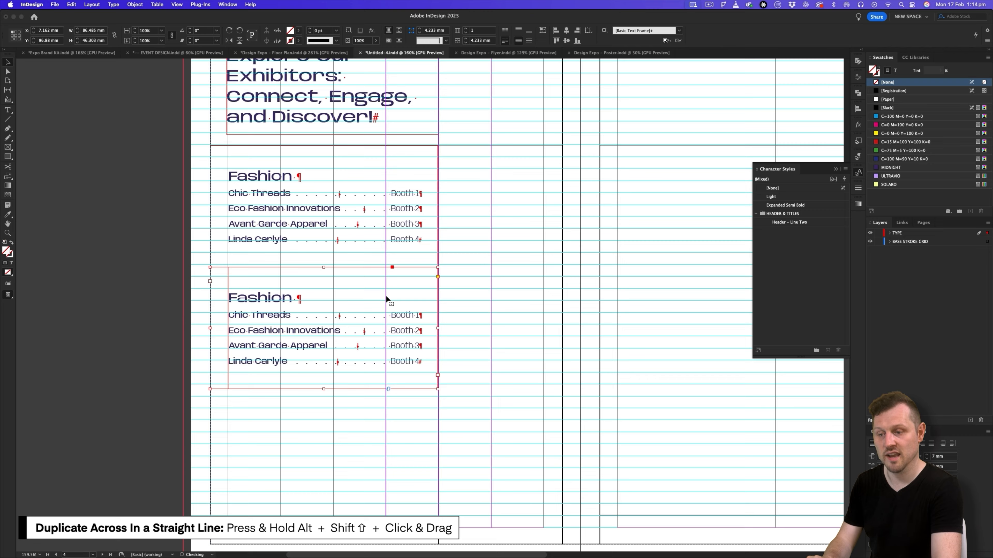
- Replace the duplicated frame's Fashion heading with "Product Design" copied from the Google Slides floor plan copy
key("super+Tab")
left_click(259, 370)
left_click_drag(259, 370, 209, 367)
key("super+c")
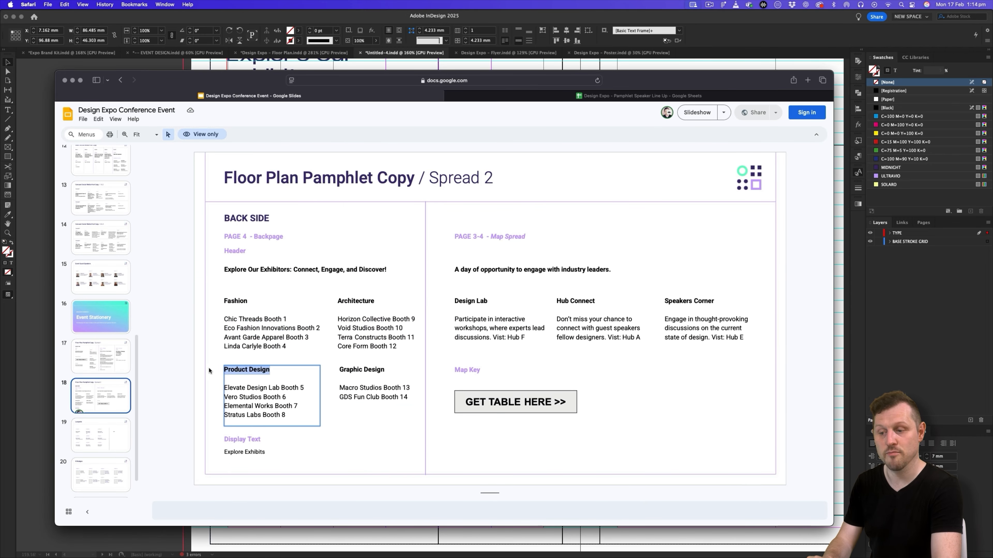
key("super+Tab")
double_click(281, 301)
left_click_drag(293, 299, 215, 300)
key("super+v")
- Replace the exhibitor lines under Product Design with the slide's list for Booths 5 to 8
key("super+Tab")
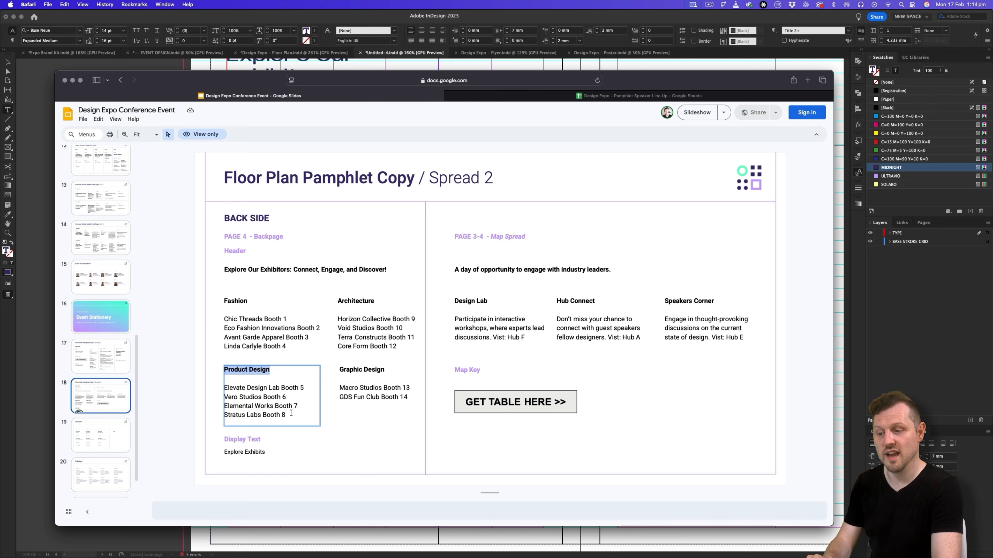
left_click_drag(285, 414, 224, 387)
key("super+c")
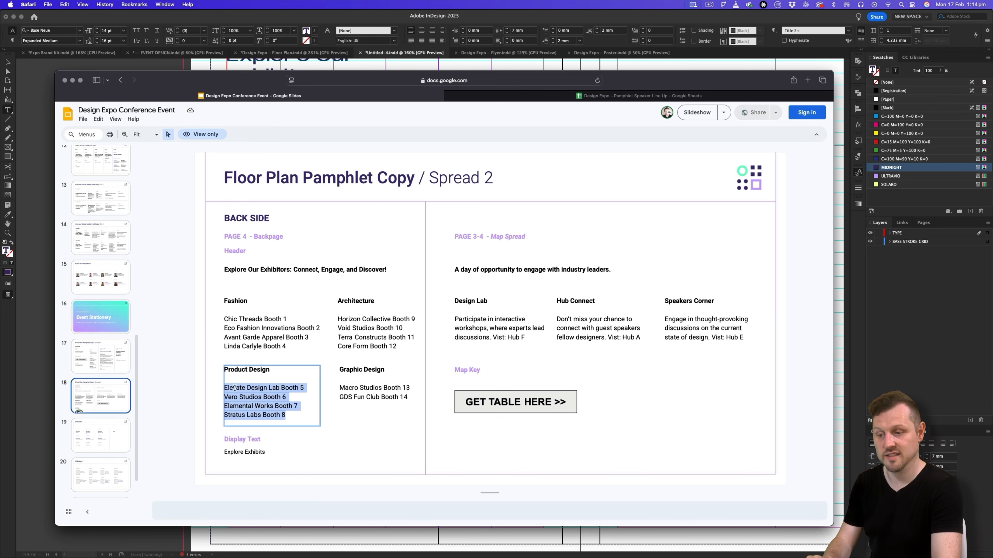
key("super+Tab")
left_click_drag(419, 361, 219, 316)
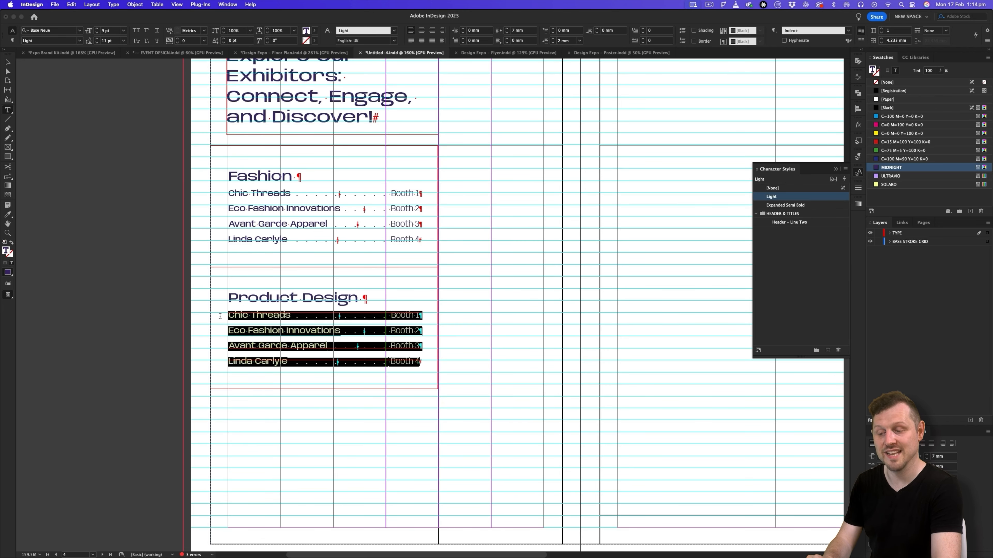
key("super+v")
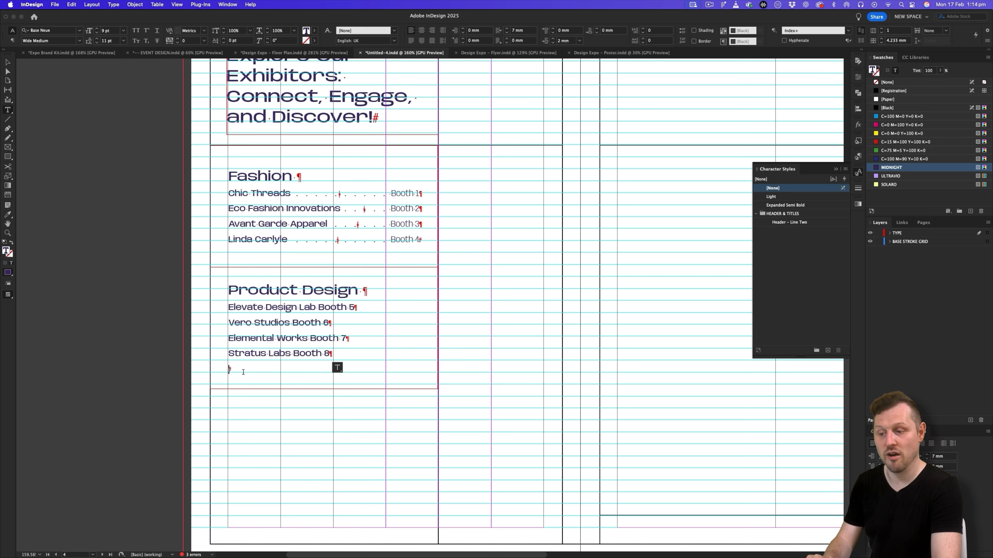
- Remove the empty last line and insert a right indent tab before each booth number in the Product Design listing
key("BackSpace")
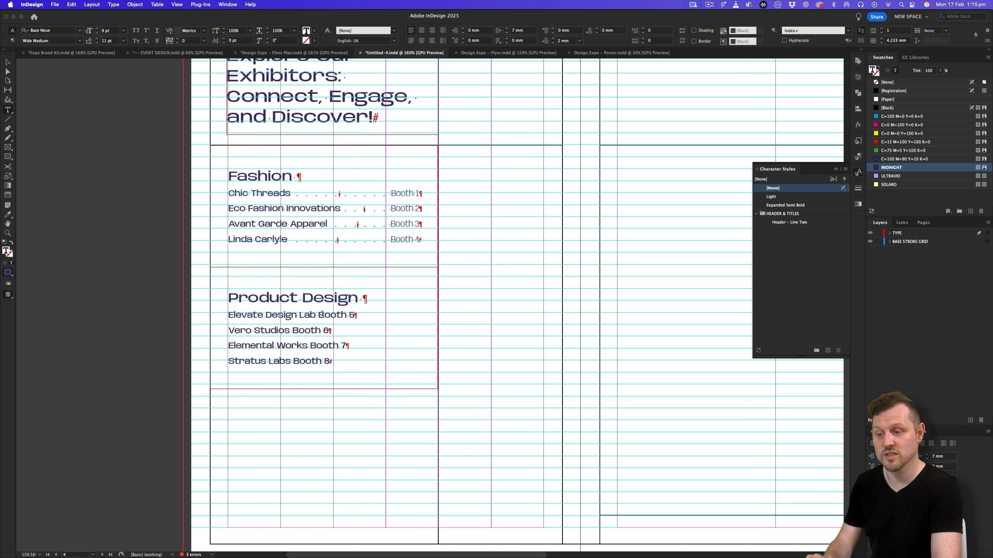
key("super+F11")
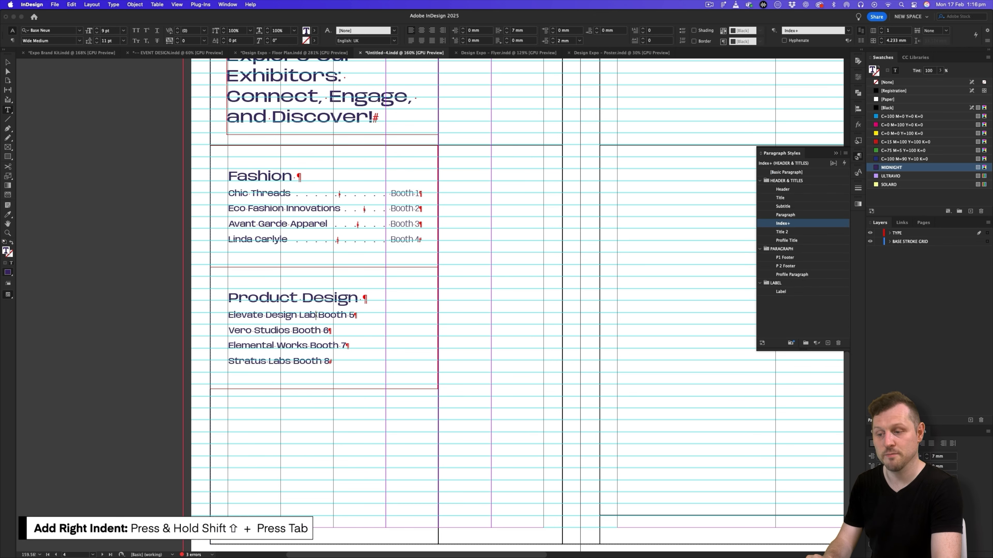
key("shift+Tab")
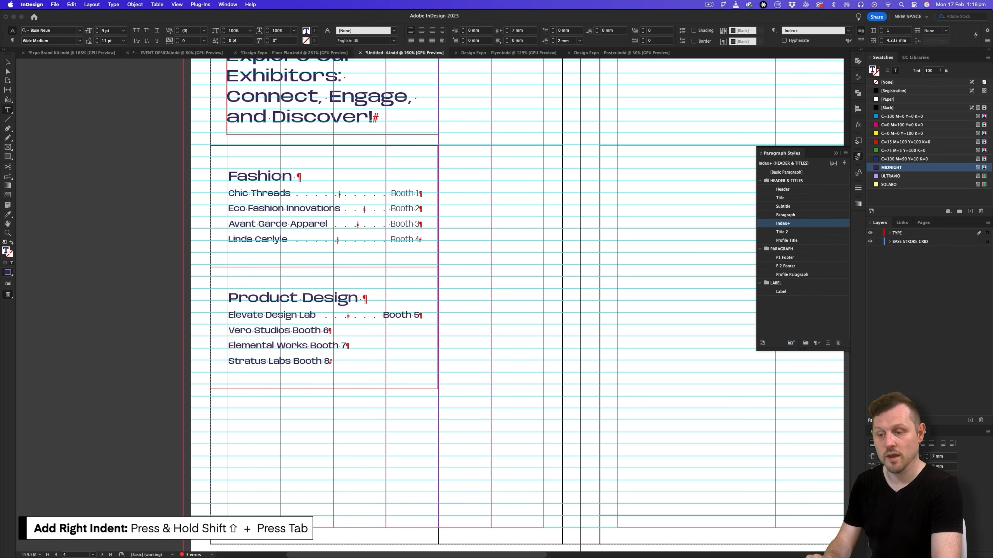
left_click(290, 330)
key("shift+Tab")
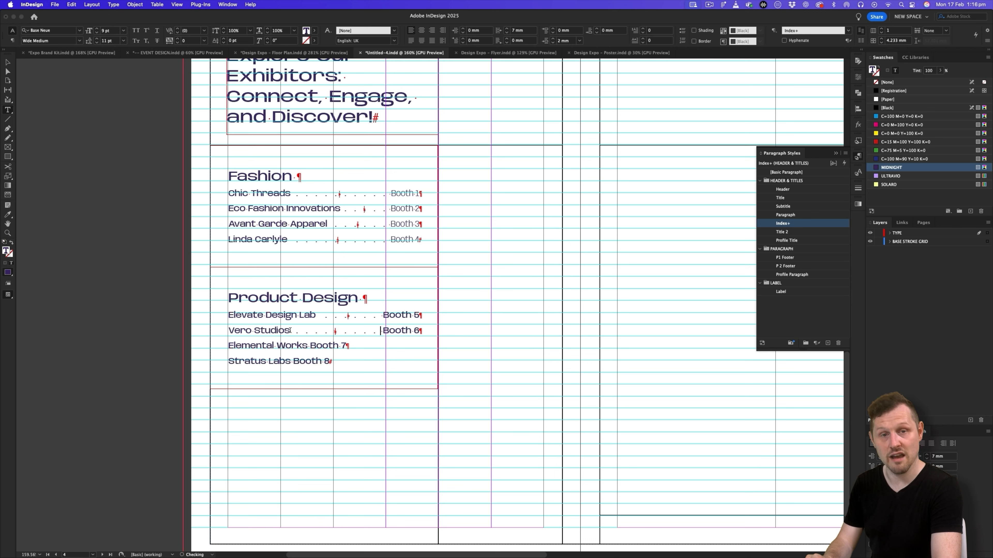
left_click(308, 345)
key("shift+Tab")
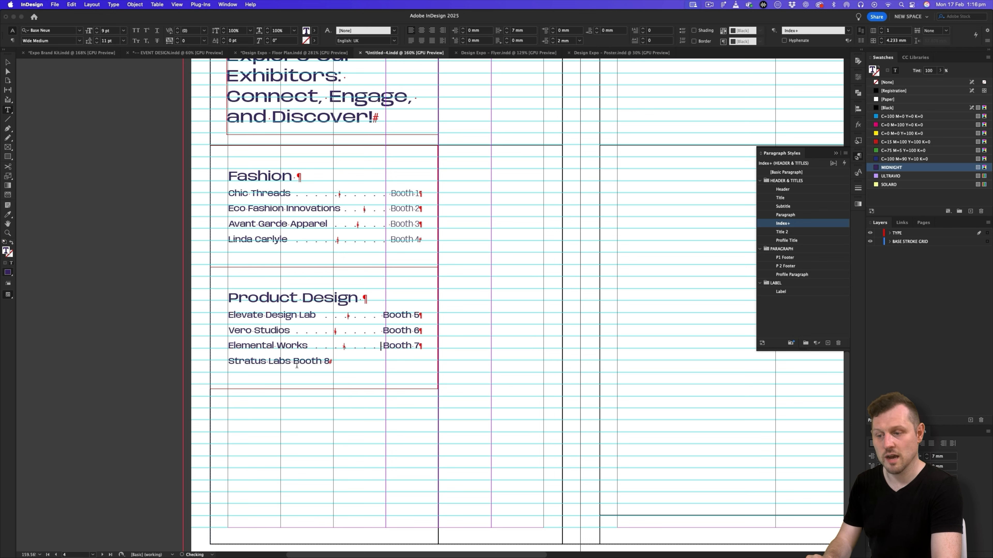
left_click(291, 361)
key("shift+Tab")
- Apply the Light character style to Booth 5 through Booth 8 in the Product Design listing and save the document
left_click_drag(420, 315, 383, 362)
left_click(858, 172)
left_click(778, 196)
left_click(778, 196)
left_click(778, 196)
left_click(778, 197)
key("Escape")
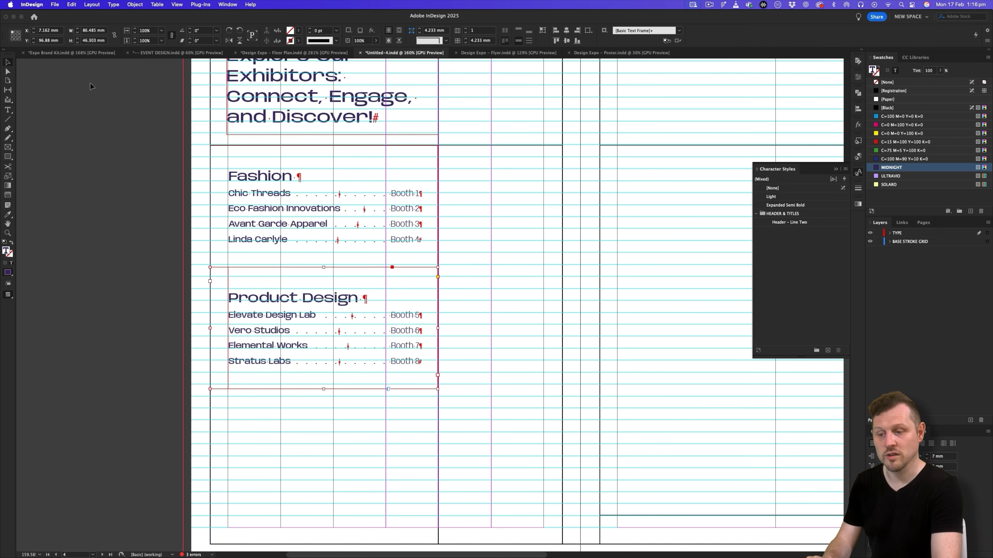
left_click(582, 271)
key("w")
key("super+s")
key("w")
- Duplicate the Product Design frame directly beneath itself and replace the copy's heading with "Architecture" from the Google Slides copy
left_click_drag(416, 293, 415, 413)
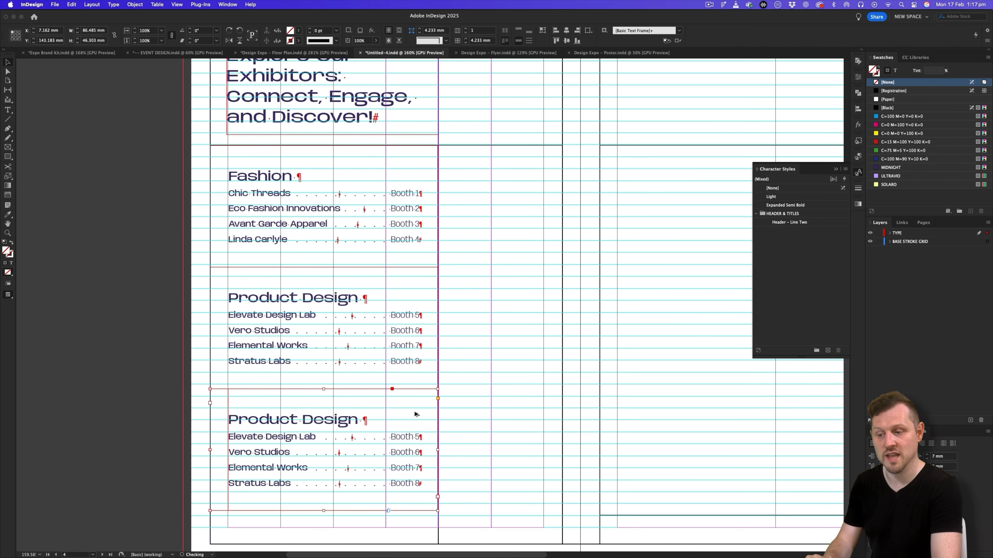
key("super+Tab")
left_click_drag(376, 301, 334, 303)
key("super+c")
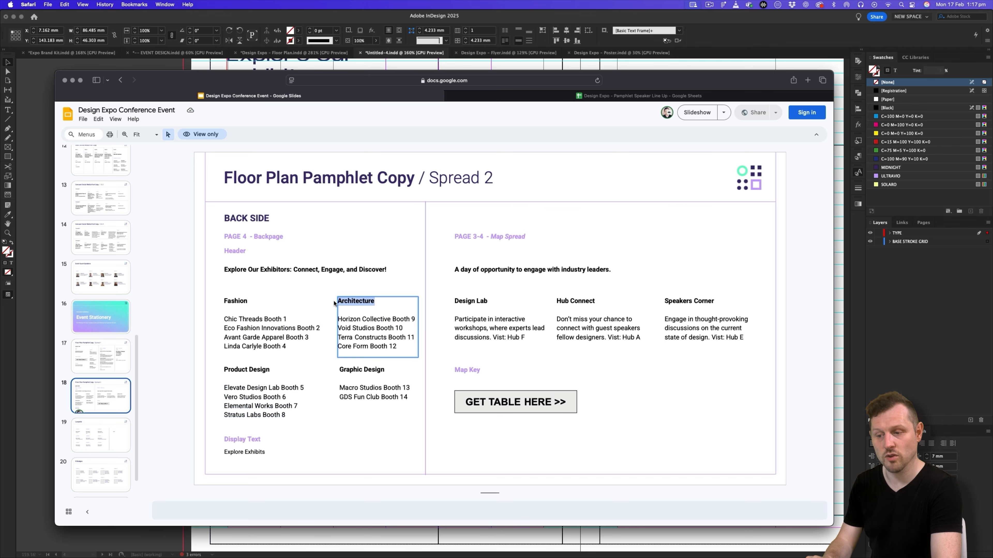
key("super+Tab")
double_click(278, 422)
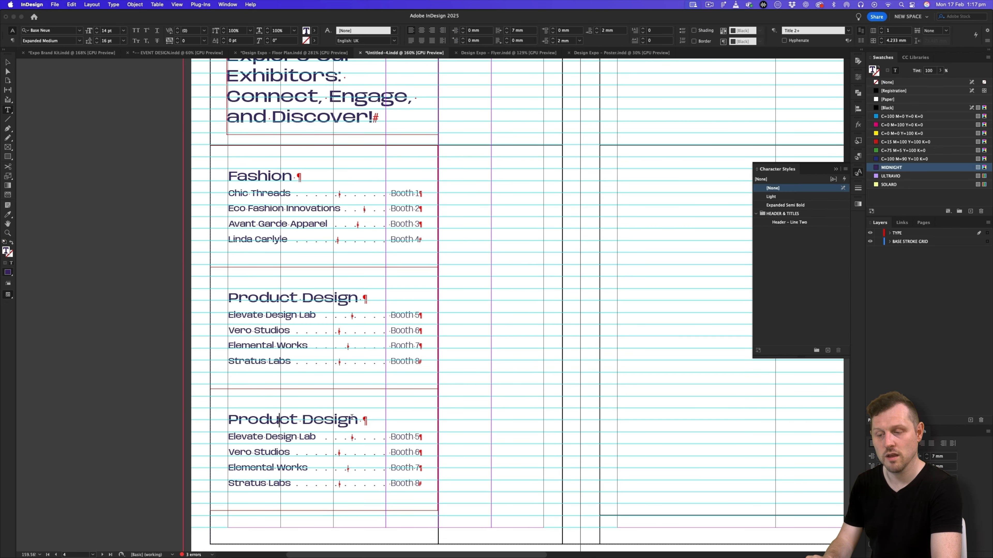
left_click_drag(357, 420, 226, 418)
key("super+v")
- Replace the exhibitor lines under Architecture with the slide's list for Booths 9 to 12, without a trailing empty line
key("super+Tab")
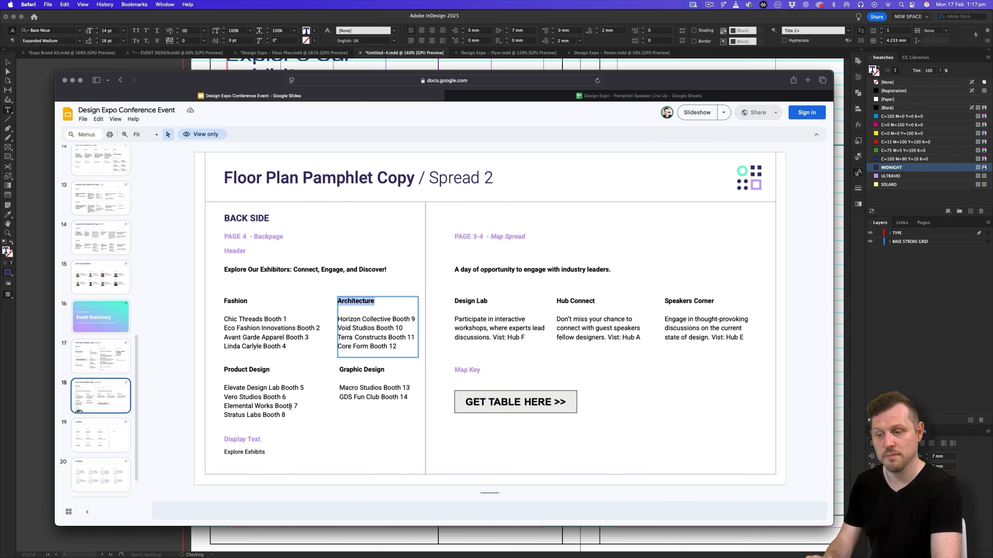
left_click_drag(401, 345, 327, 321)
key("super+c")
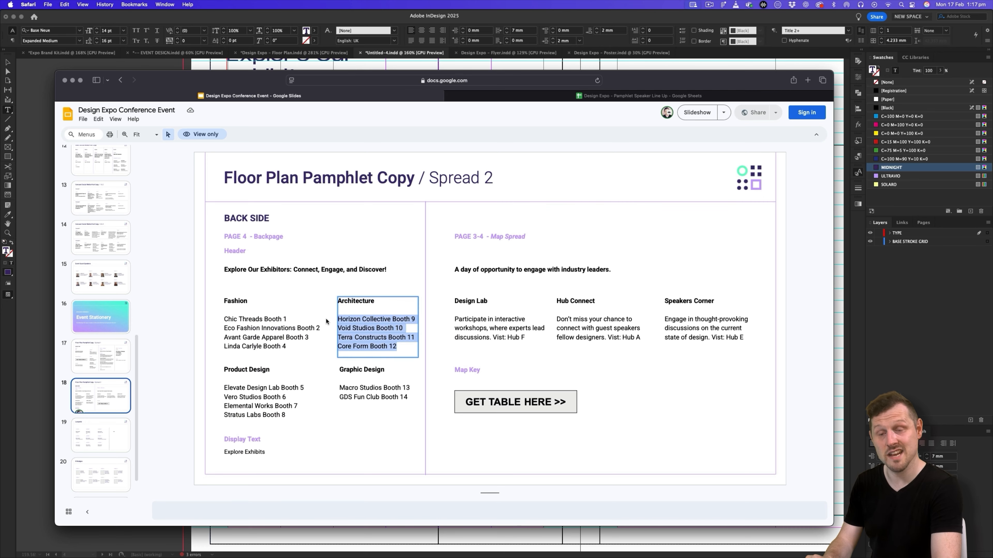
key("super+Tab")
left_click_drag(422, 484, 229, 436)
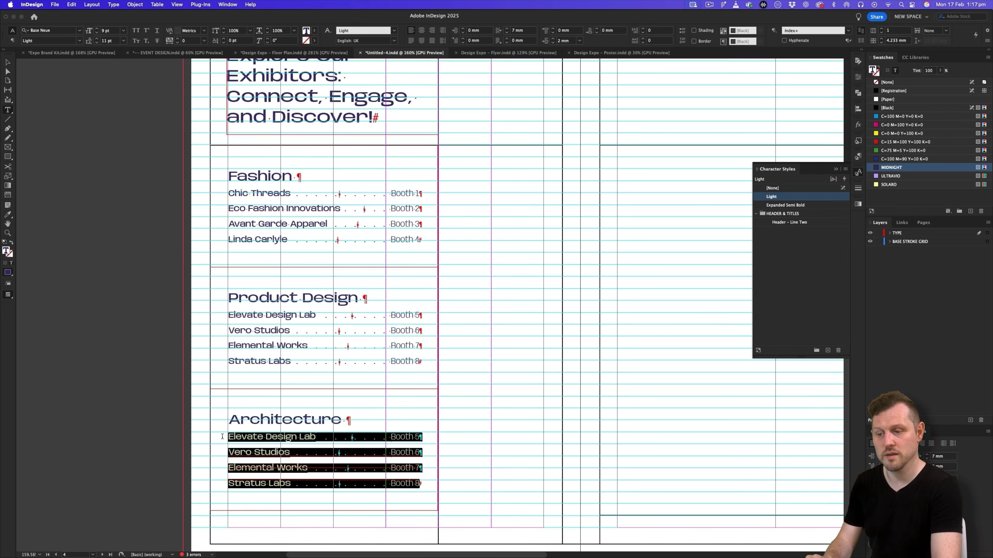
key("super+v")
key("BackSpace")
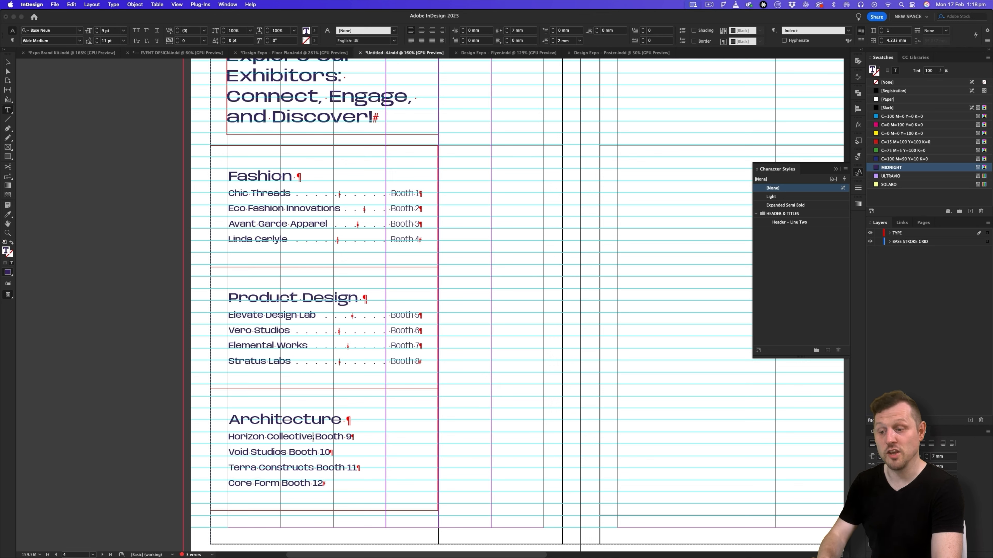
- Insert a right indent tab before each booth number in the Architecture listing
left_click(316, 452)
key("Tab")
left_click(316, 468)
key("Tab")
left_click(281, 483)
key("Tab")
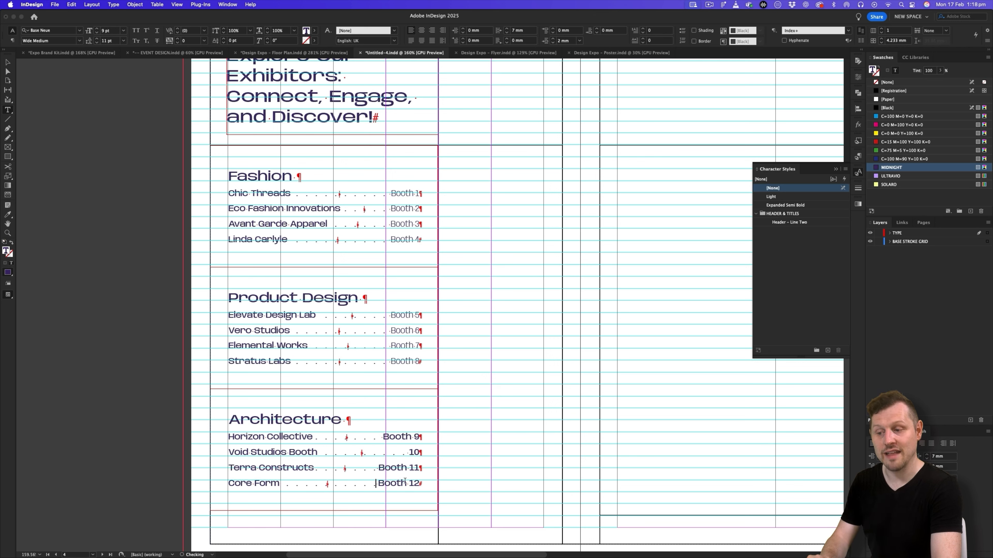
- Apply the Light character style to Booth 9 through Booth 12 in the Architecture listing
left_click_drag(419, 437, 379, 484)
left_click(772, 197)
left_click(771, 197)
left_click(771, 196)
left_click(772, 196)
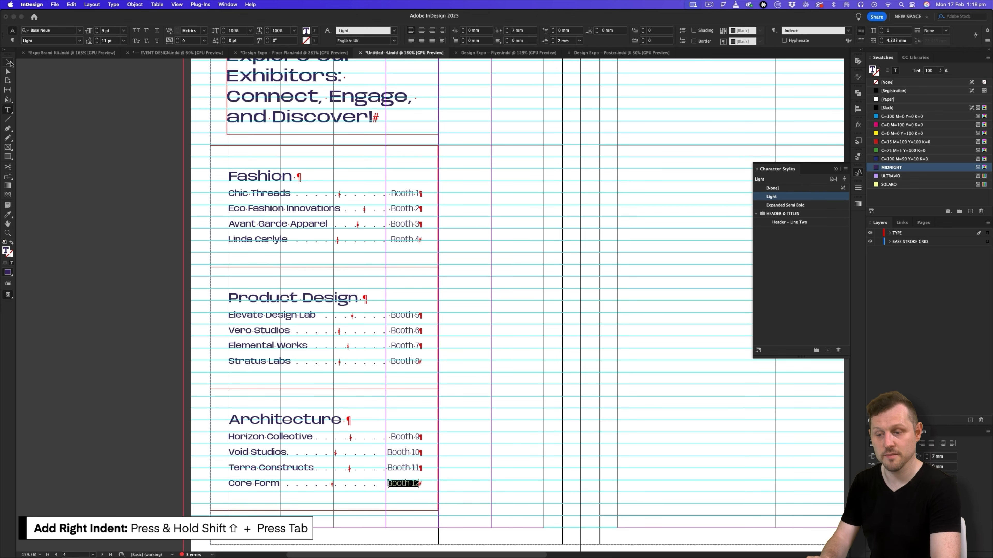
key("Escape")
left_click(614, 335)
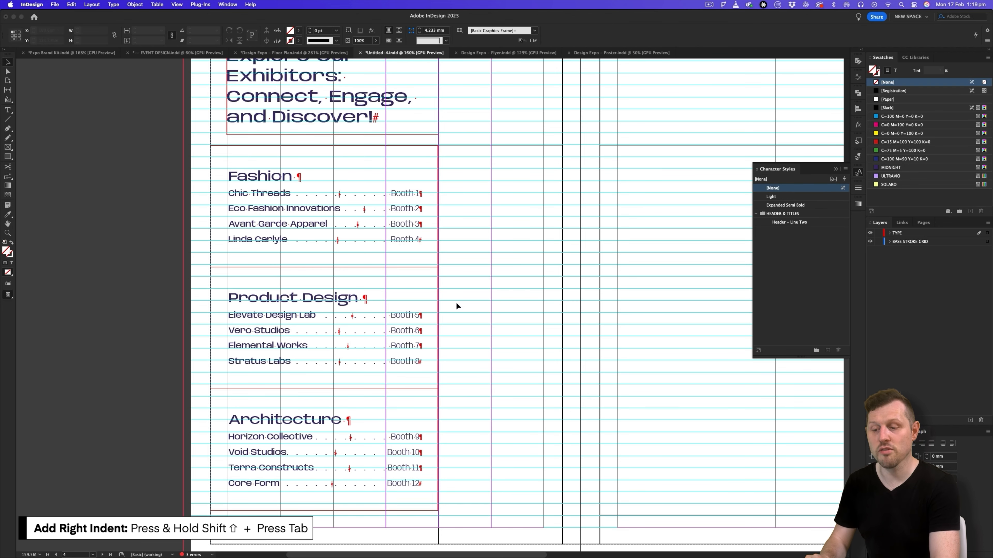
- Shorten the Fashion, Product Design and Architecture frames together to about 39.8 mm high each, keeping them stacked without gaps
left_click(367, 214)
left_click(375, 316, "shift")
left_click(373, 429, "shift")
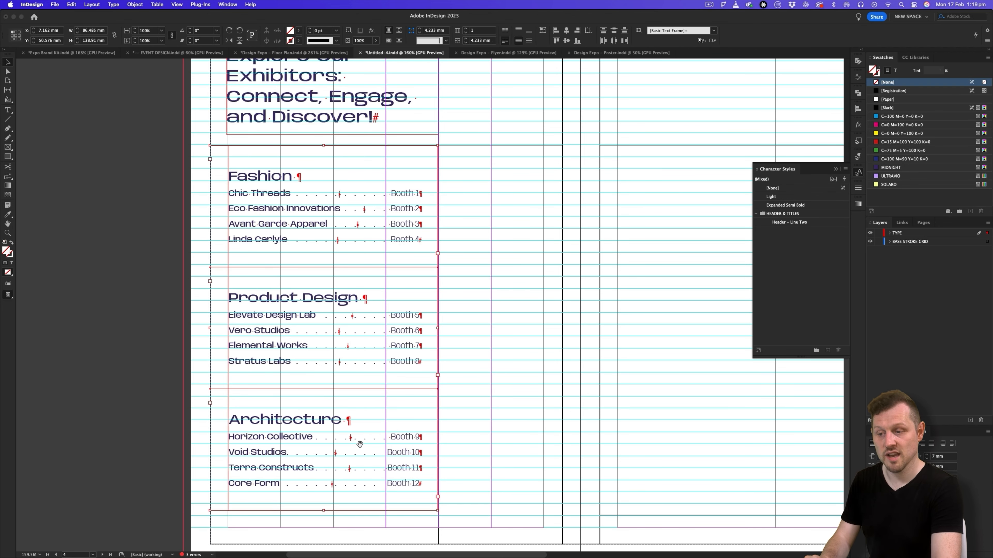
scroll(457, 343, "down", 1)
scroll(457, 344, "left", 1)
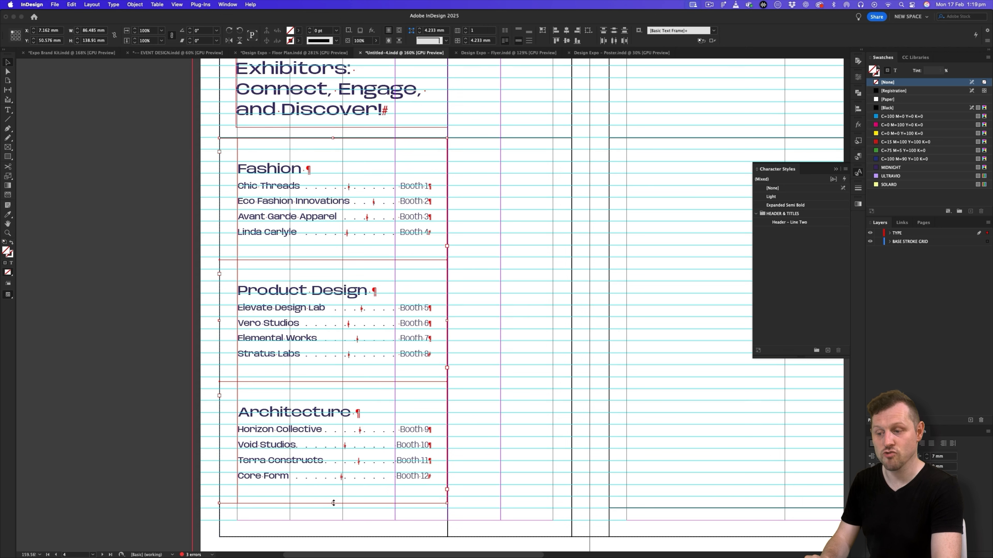
left_click_drag(334, 503, 332, 458)
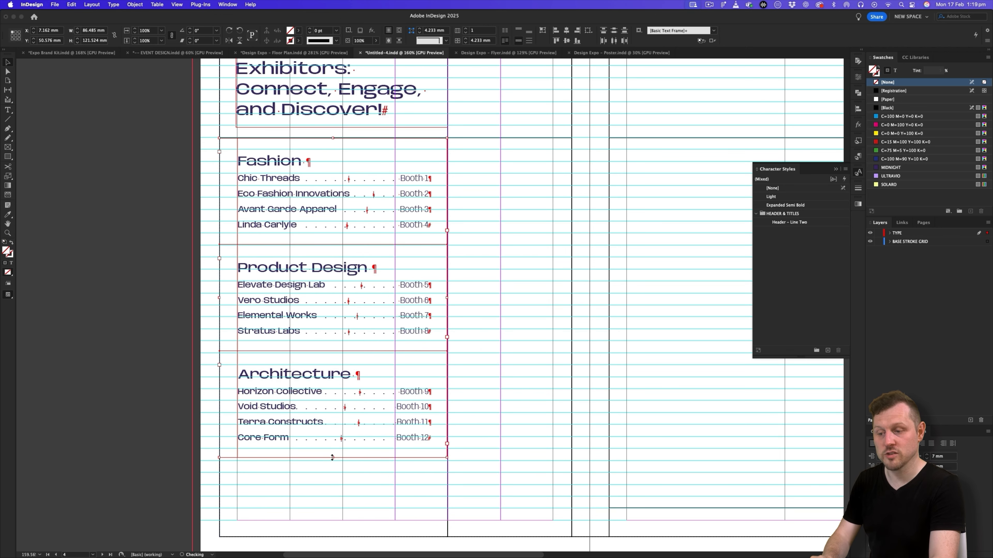
left_click(475, 400)
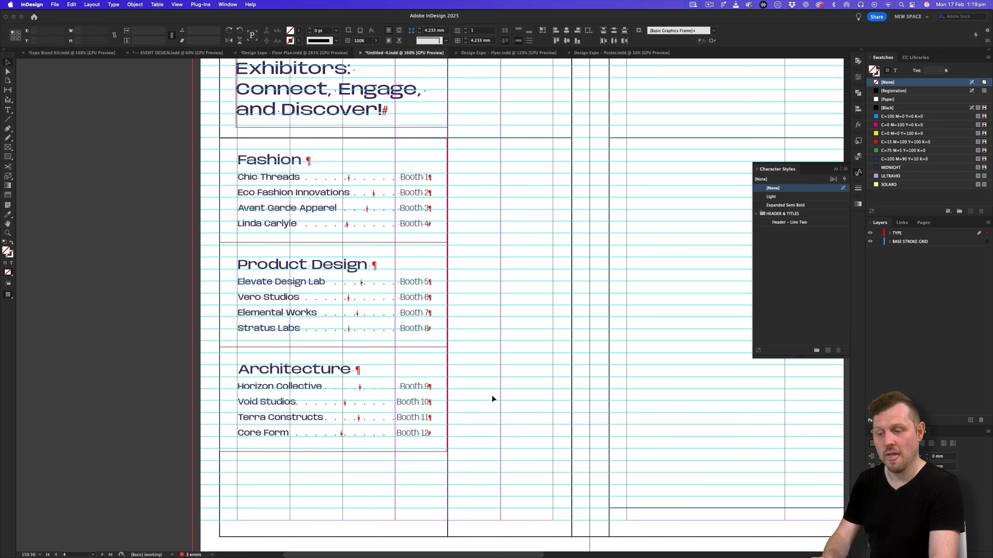
- Duplicate the Architecture frame directly beneath itself and replace the copy's heading with "Graphic Design" from the Google Slides copy
scroll(492, 395, "down", 3)
scroll(491, 395, "left", 2)
left_click_drag(447, 302, 443, 409)
key("super+Tab")
double_click(389, 374)
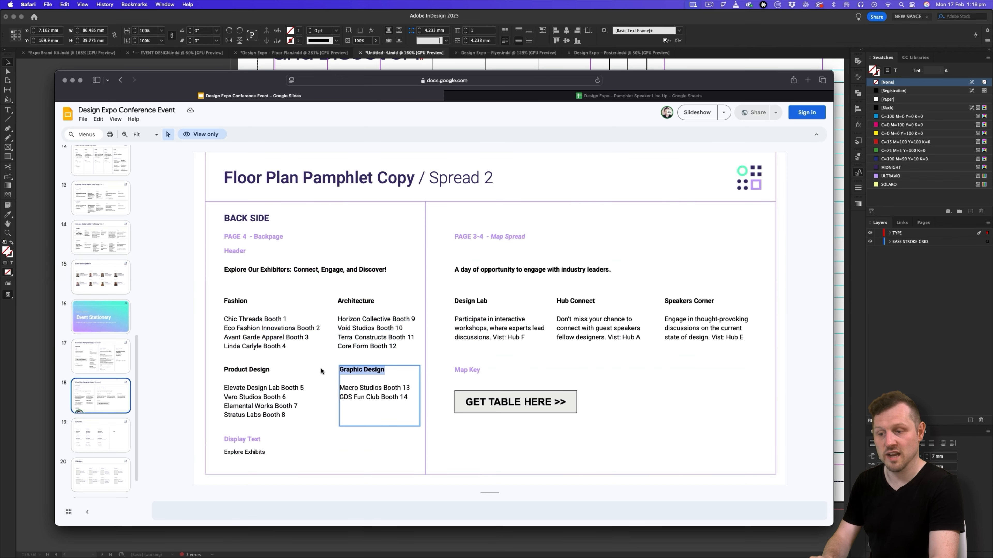
key("super+Tab")
double_click(320, 419)
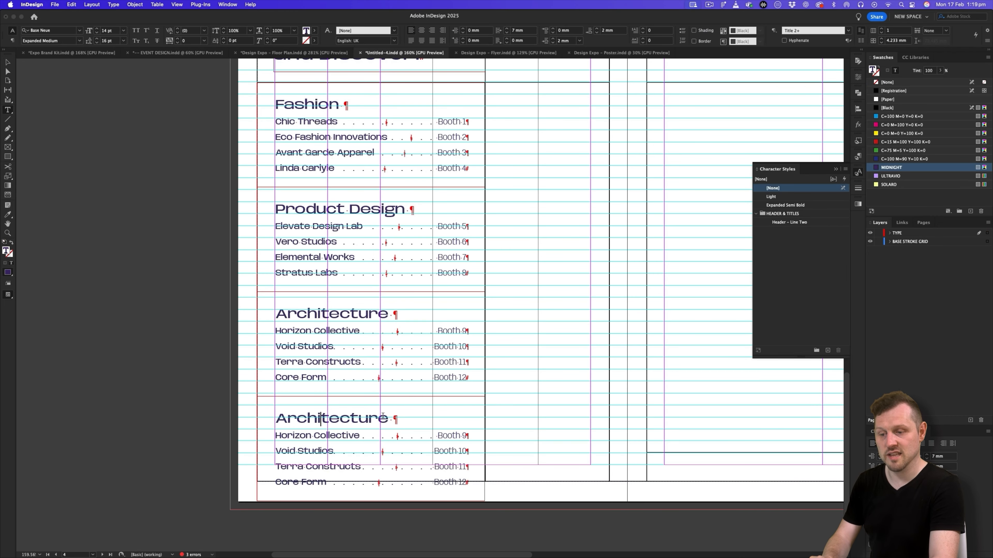
left_click_drag(386, 416, 274, 418)
type("Graphic Design")
- Replace the exhibitor lines under Graphic Design with the slide's Macro Studios Booth 13 and GDS Fun Club Booth 14
key("super+Tab")
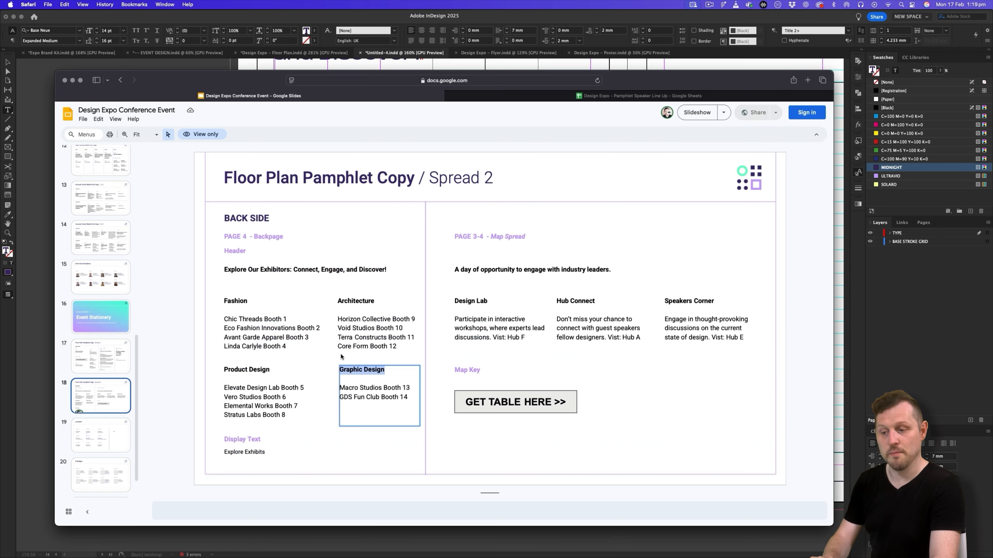
left_click_drag(409, 399, 315, 389)
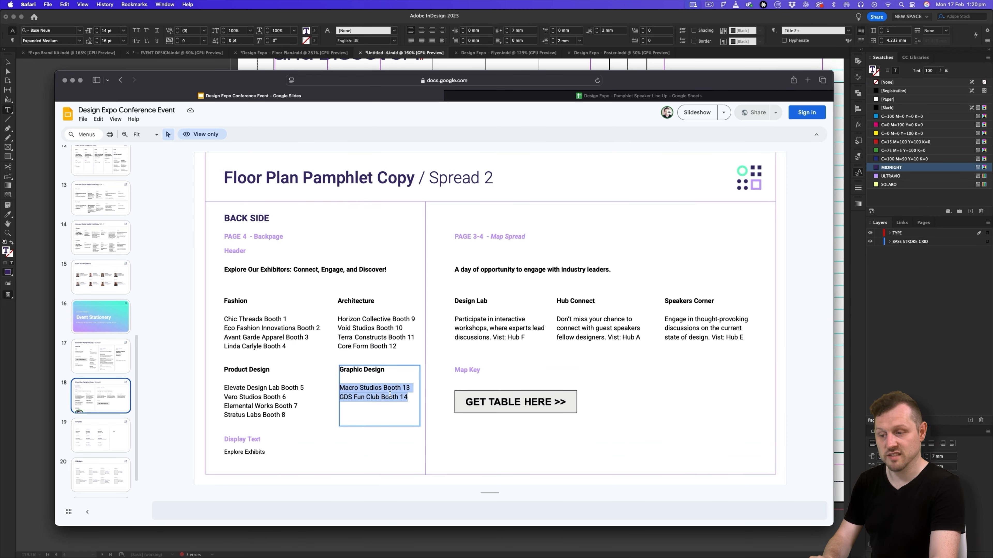
key("super+c")
key("super+Tab")
left_click_drag(469, 482, 275, 434)
key("super+v")
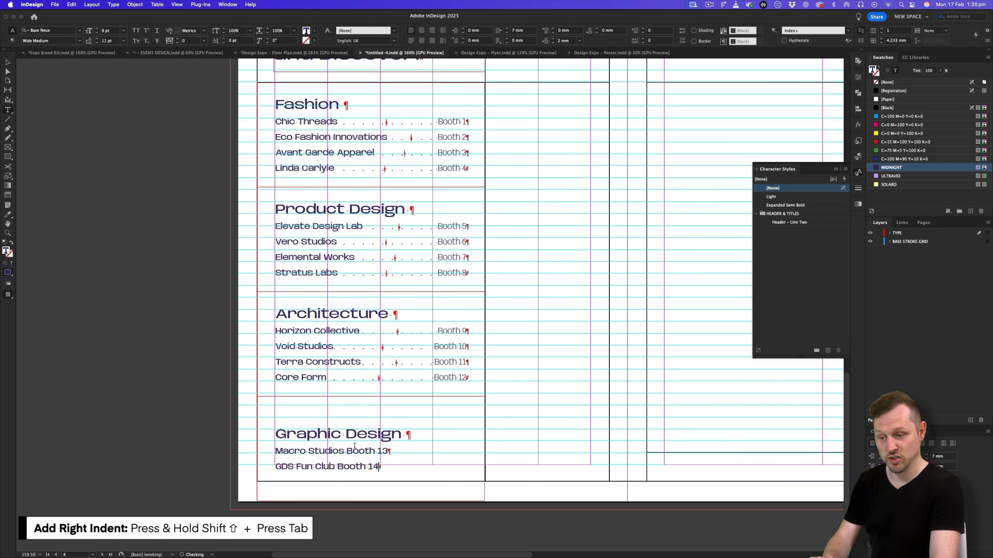
- Insert right indent tabs before Booth 13 and Booth 14 and apply the Light character style to both booth numbers
left_click(344, 451)
key("shift+Tab")
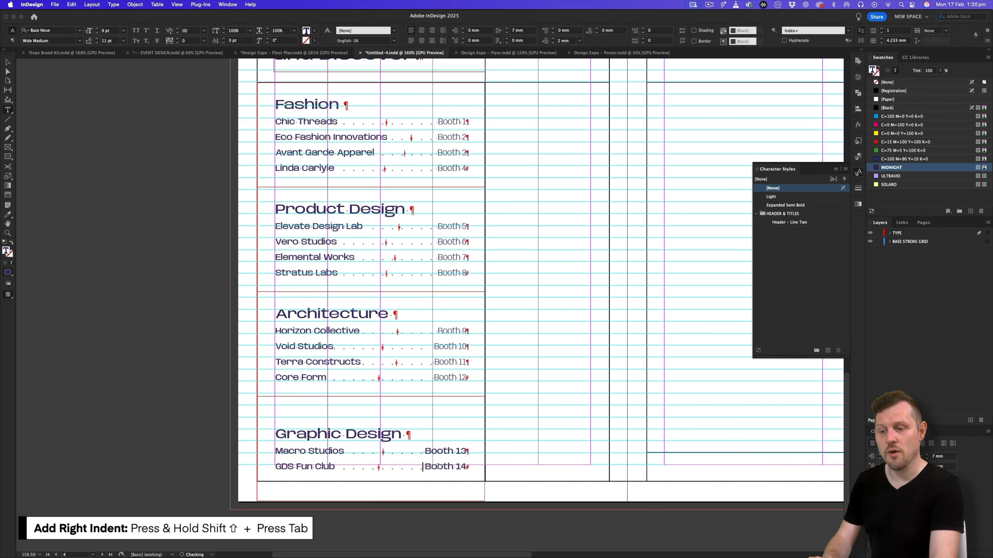
left_click(779, 198)
left_click_drag(467, 467, 426, 467)
left_click(781, 199)
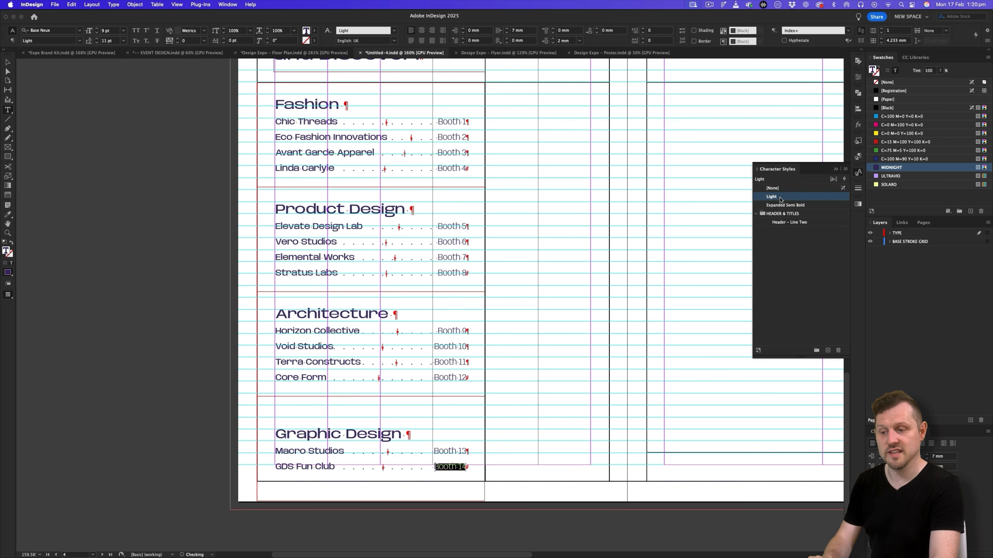
left_click(8, 62)
left_click(535, 173)
- Shorten the Graphic Design frame to the page's lower border line, adjust the upper three frames to about 41.8 mm high, and preview the column
left_click_drag(421, 296, 433, 298)
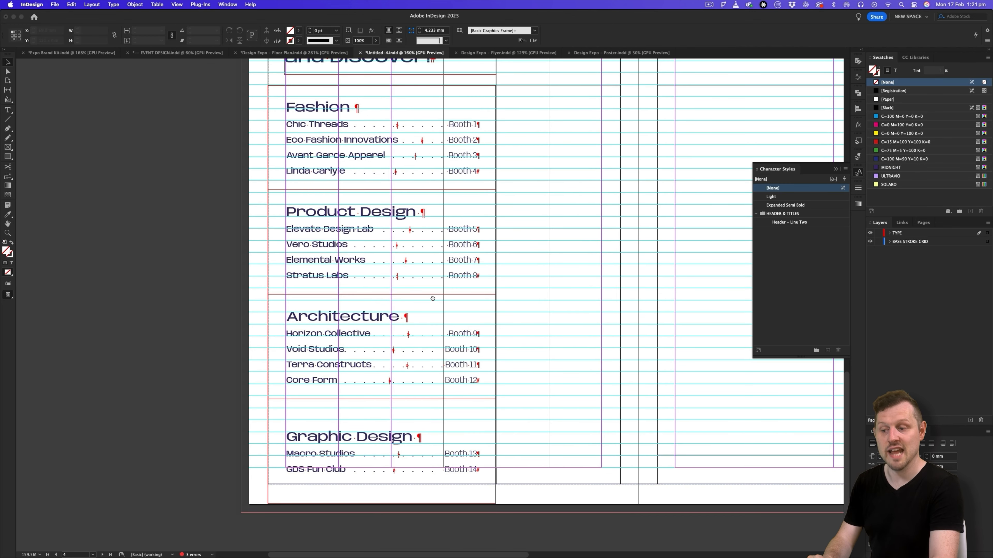
left_click(436, 429)
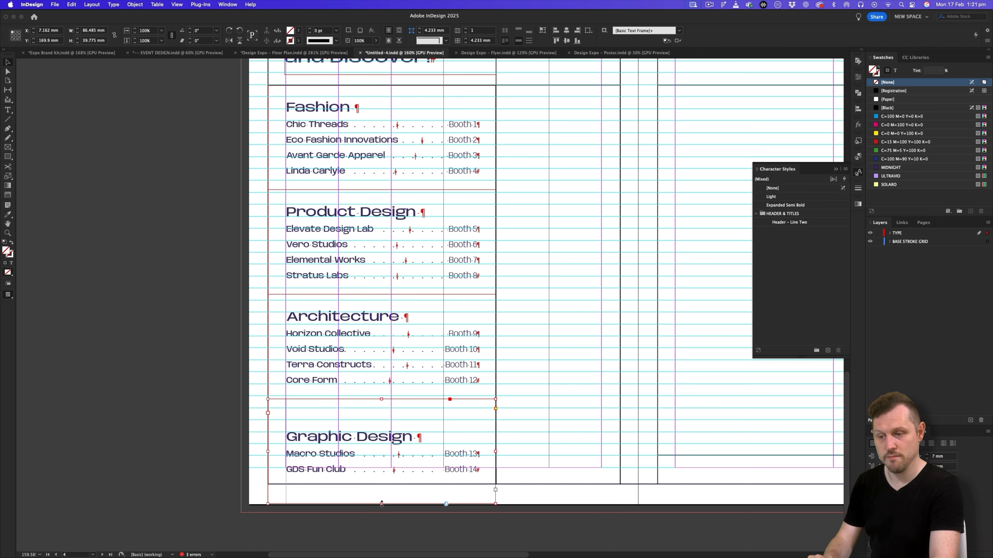
left_click_drag(382, 504, 381, 484)
left_click(397, 362, "shift")
left_click(395, 254, "shift")
left_click(391, 164, "shift")
left_click(548, 351)
key("w")
left_click_drag(555, 289, 502, 287)
key("w")
- Shorten the upper three listing frames together and close up the Graphic Design frame beneath them at about 28 mm high
key("w")
left_click(328, 227)
key("w")
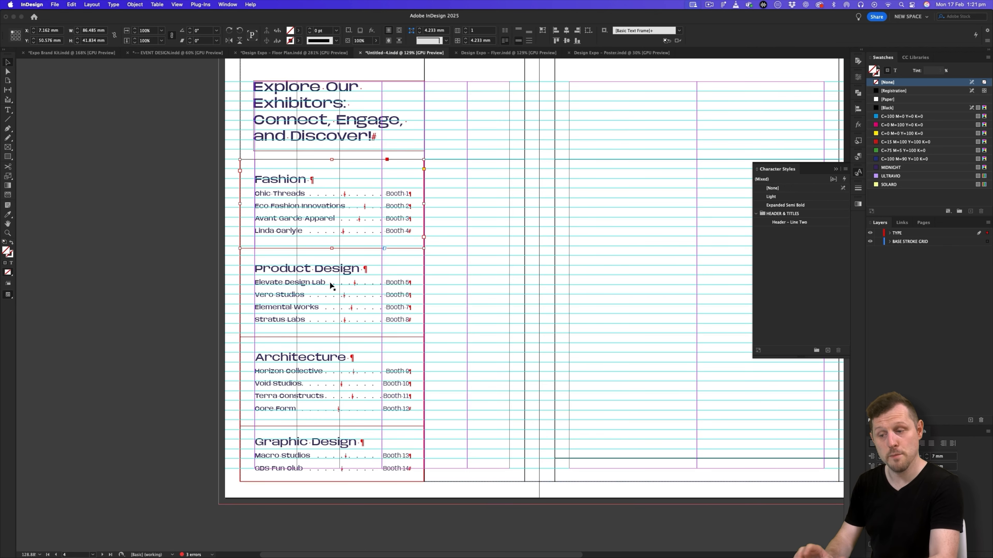
left_click(330, 285, "shift")
left_click(331, 377, "shift")
left_click_drag(332, 426, 332, 414)
left_click_drag(334, 448, 335, 435)
left_click(341, 476)
left_click(342, 464)
left_click_drag(332, 470, 332, 474)
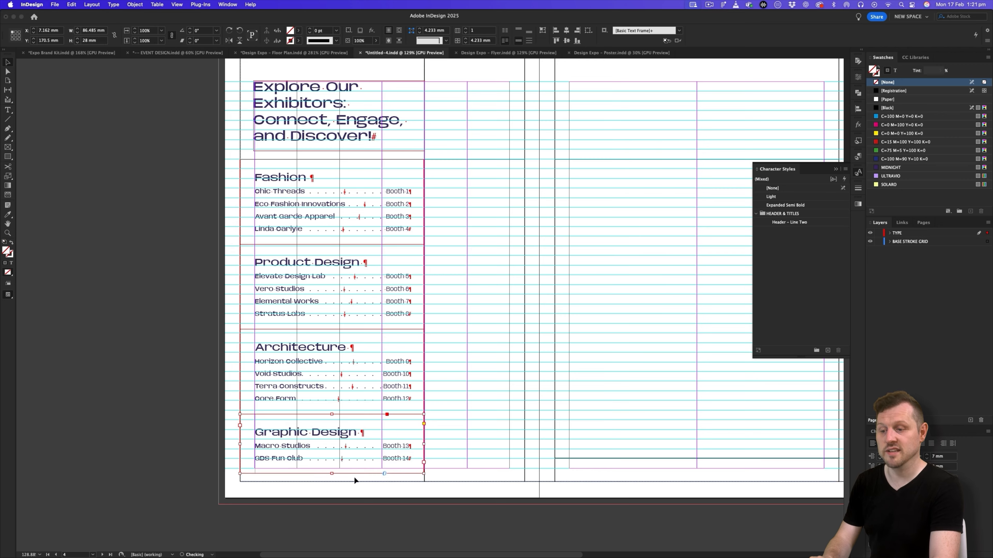
key("w")
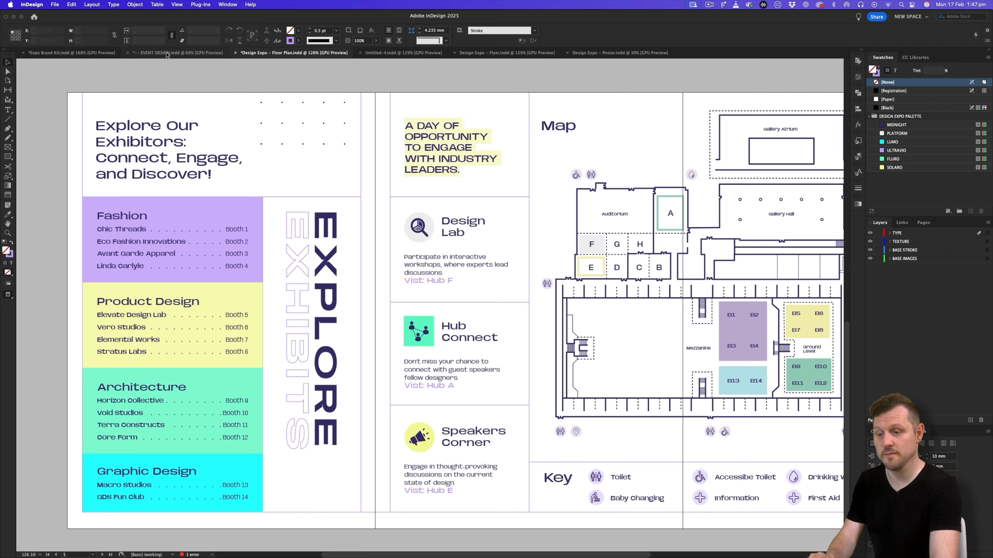
- Switch to the Expo Brand Kit document and examine its photography and Graphic Collage pages for suitable pamphlet artwork
left_click(60, 53)
key("z")
left_click_drag(506, 248, 311, 350)
scroll(535, 318, "down", 15)
scroll(535, 319, "down", 20)
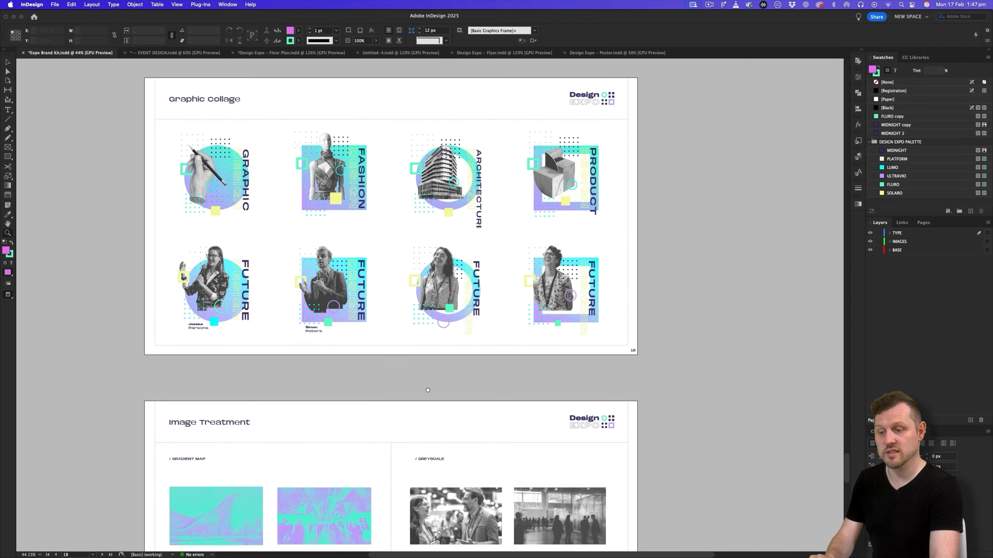
left_click_drag(428, 390, 438, 290)
key("v")
key("w")
key("w")
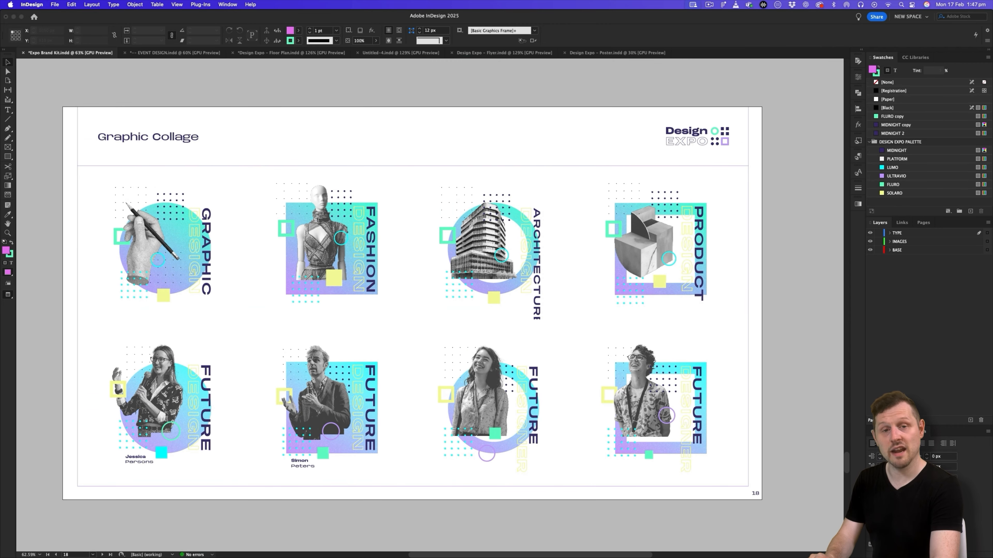
left_click(358, 247)
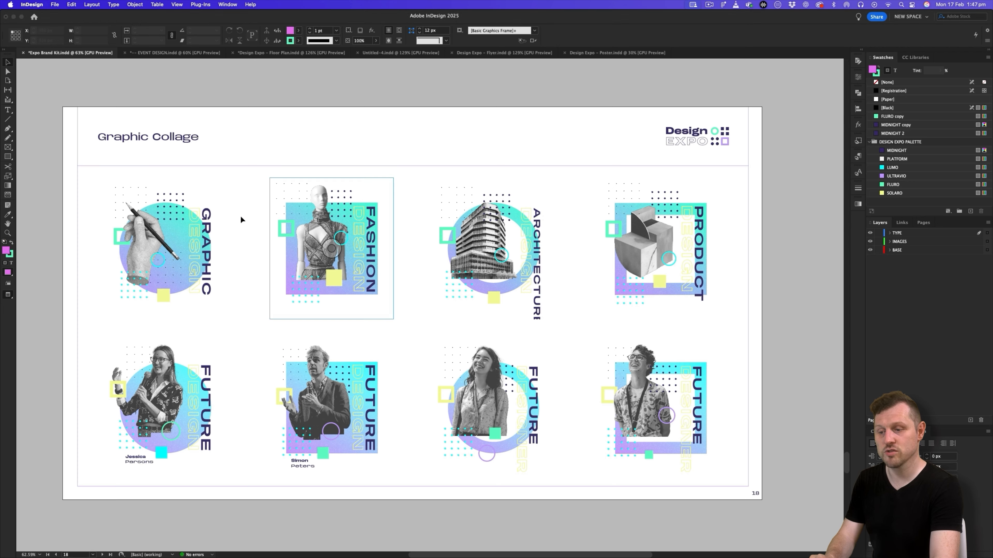
- Locate the link behind the Graphic Design collage and open its source document, Design Expo – Collages
left_click(160, 270)
left_click(901, 223)
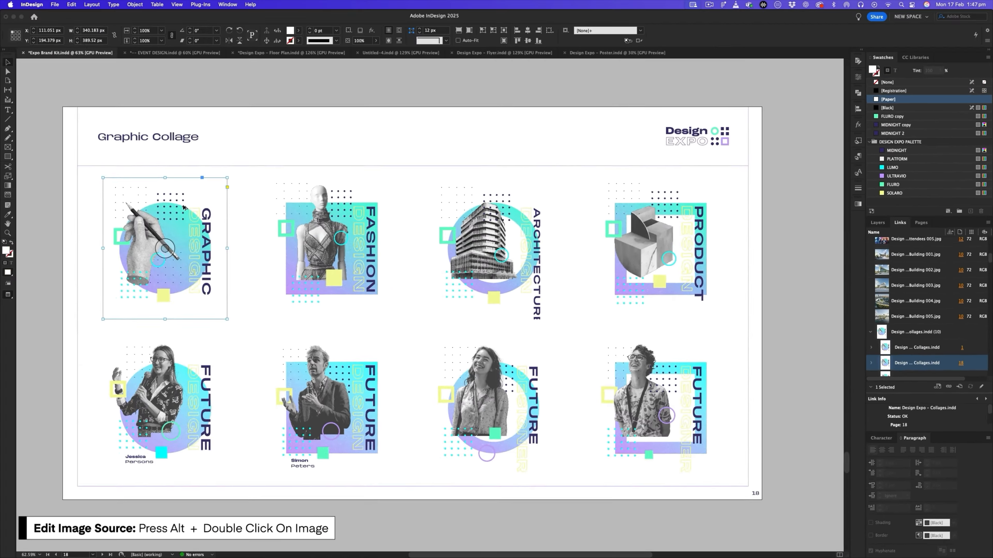
double_click(183, 207, "alt")
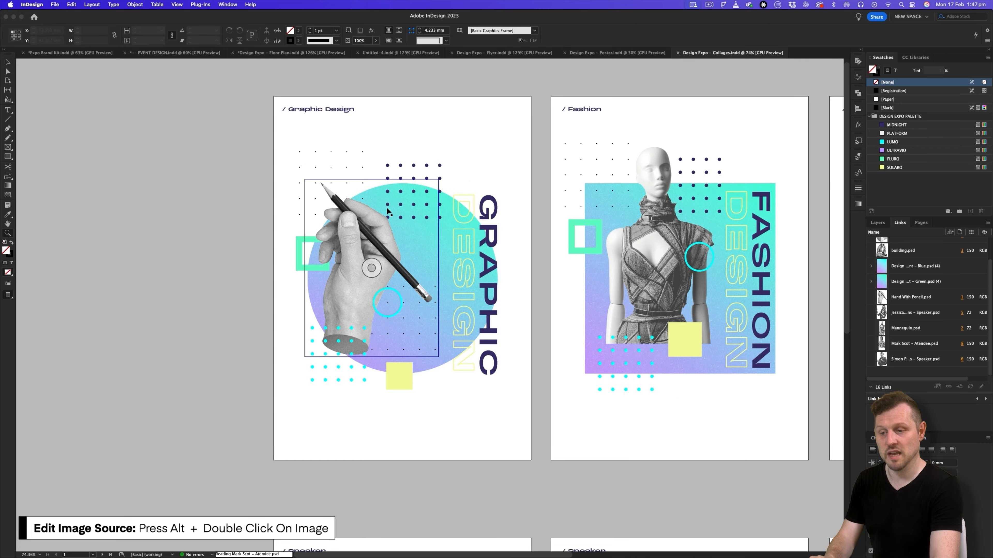
- Paste the vertical GRAPHIC DESIGN display text onto the pamphlet's TYPE layer and position it in the back page's narrow column
left_click(427, 52)
left_click(877, 223)
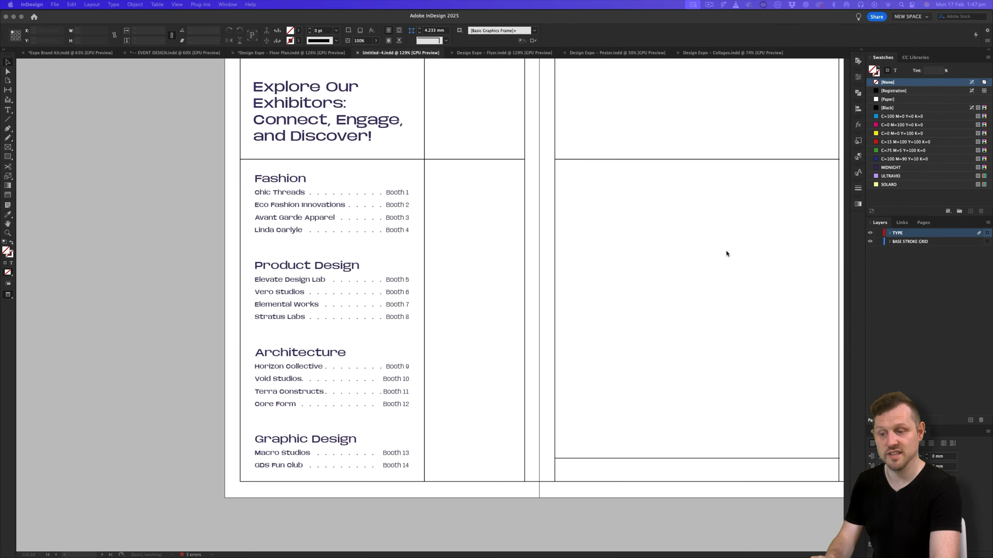
left_click(899, 234)
key("super+v")
scroll(460, 263, "up", 1)
left_click_drag(460, 262, 528, 373)
left_click(12, 32)
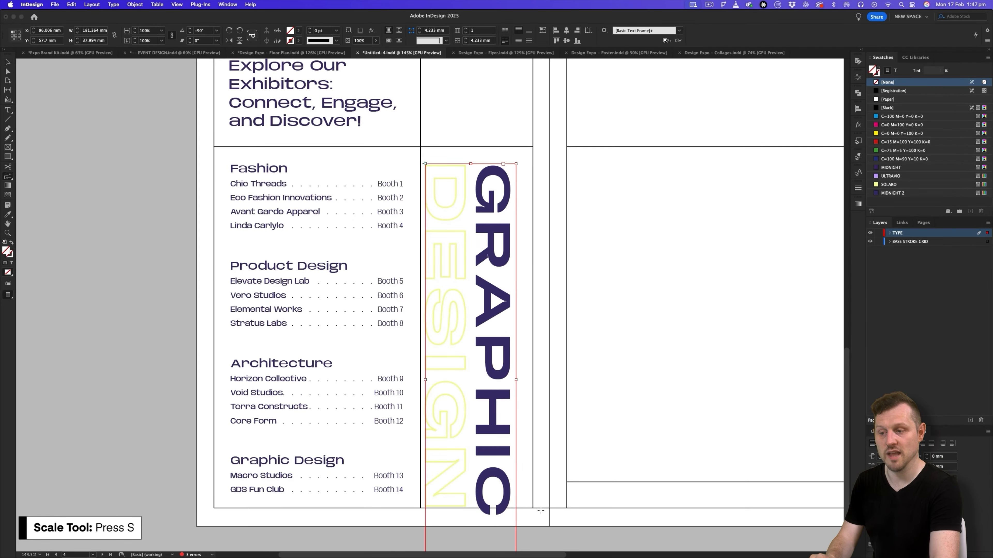
- Scale the vertical display text down to about 137 mm long, place it inside the column, and preview the fit
left_click_drag(550, 534, 497, 444)
key("v")
key("w")
left_click_drag(490, 264, 497, 263)
key("w")
scroll(492, 257, "left", 3)
scroll(493, 258, "right", 4)
- Replace the vertical display wording with EXPLORE in the solid line and EXHIBITS in the outlined line
key("t")
left_click_drag(453, 161, 453, 427)
type("EXPLORE")
key("Escape")
scroll(559, 233, "left", 3)
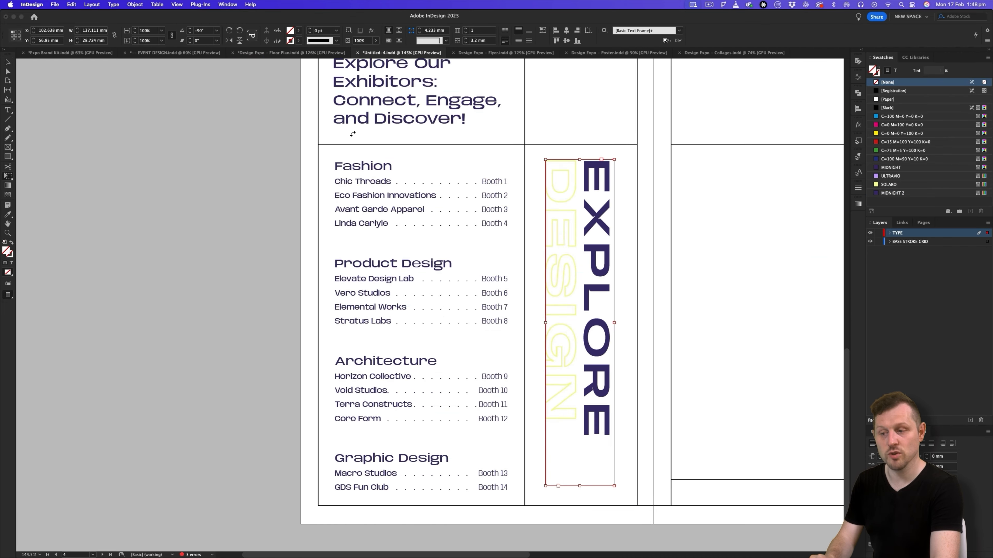
key("w")
scroll(559, 233, "right", 2)
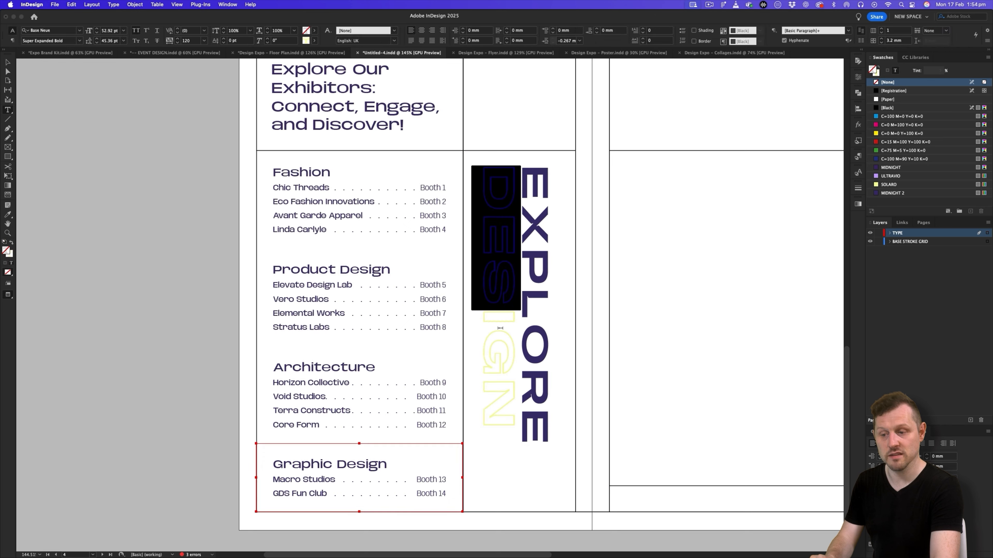
type("EXHI")
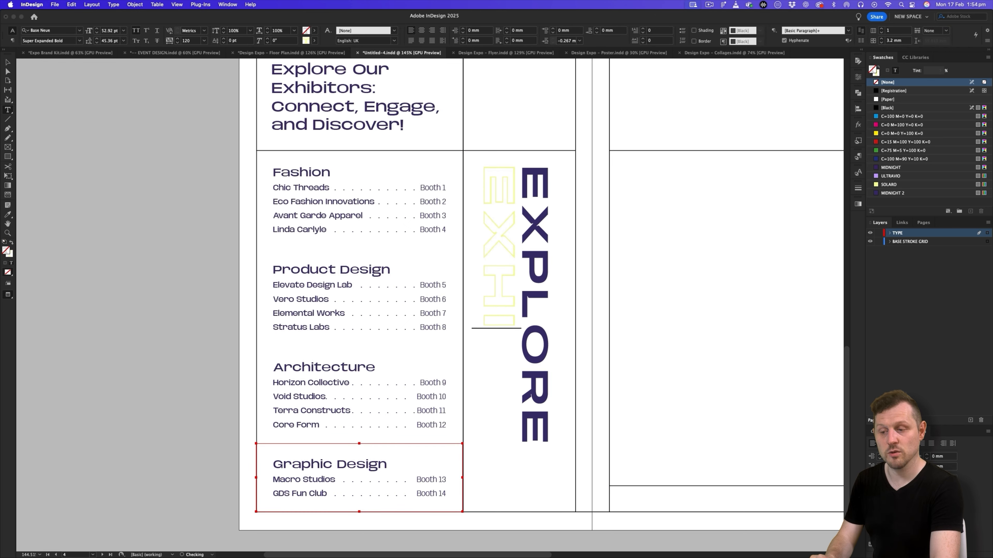
- Scale the EXPLORE EXHIBITS frame down slightly to about 27.7 mm across and nudge it sideways within the column
left_click(7, 63)
left_click_drag(517, 469, 551, 496)
key("Right")
key("Right")
key("Right")
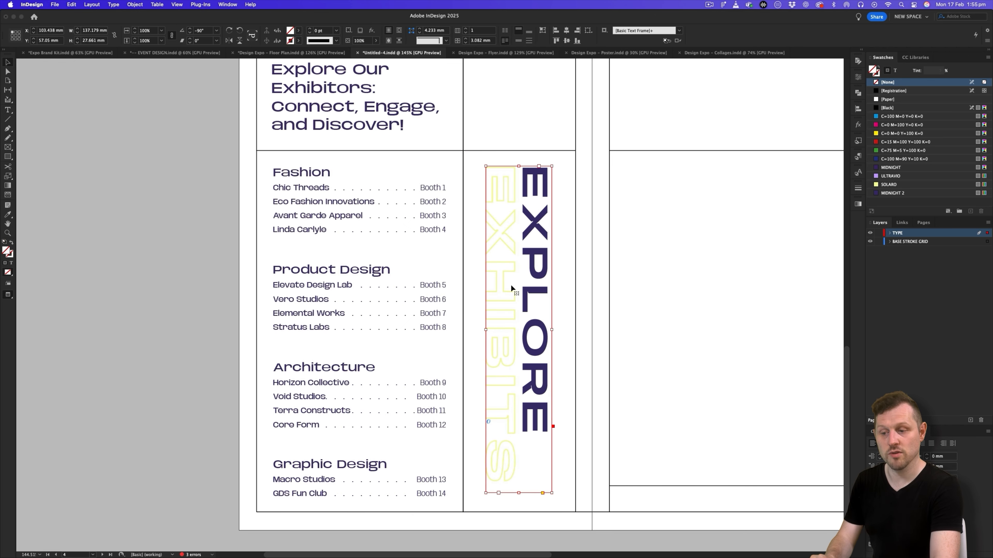
- Set the outlined EXHIBITS text's stroke to Black at 0.5 pt
double_click(512, 263)
left_click_drag(516, 189, 522, 468)
left_click(9, 264)
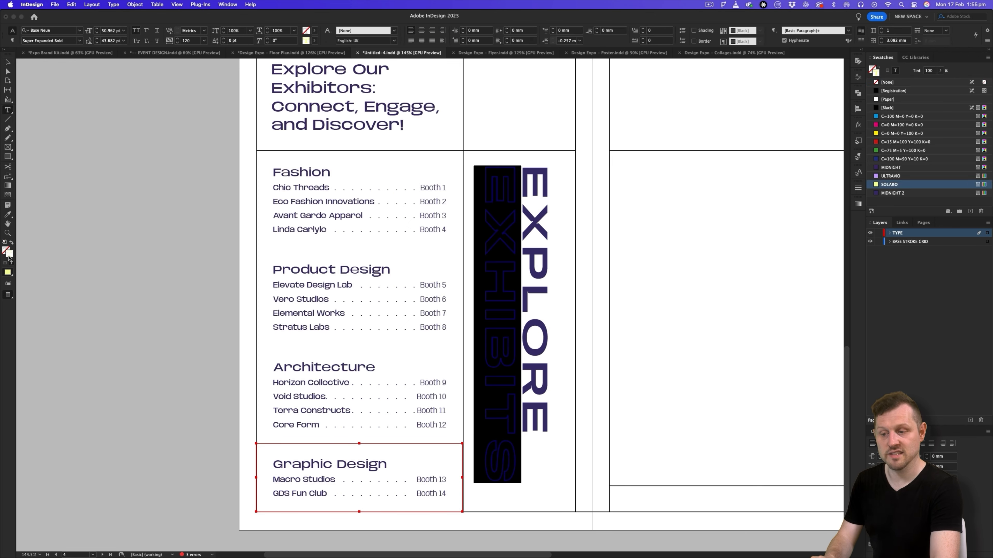
left_click(886, 107)
left_click(858, 188)
left_click(815, 197)
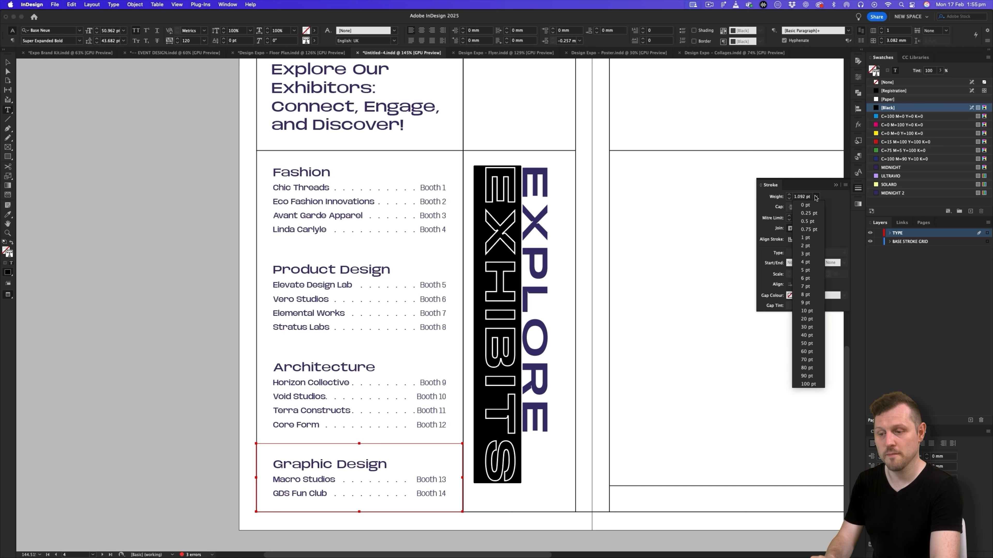
left_click(814, 222)
- Set all the EXPLORE EXHIBITS text to 45 pt and widen its frame slightly to fit both lines
triple_click(527, 275)
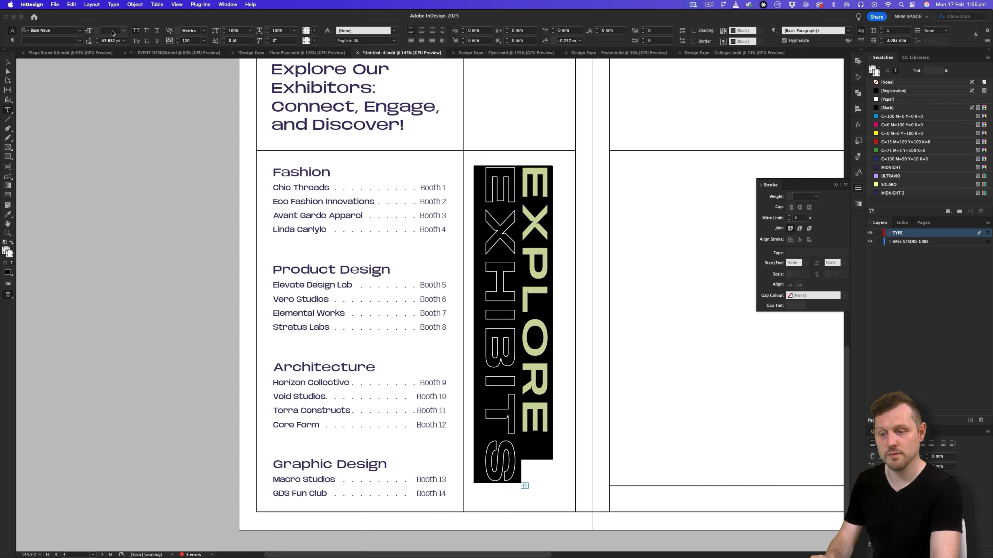
type("45")
key("Return")
left_click(10, 62)
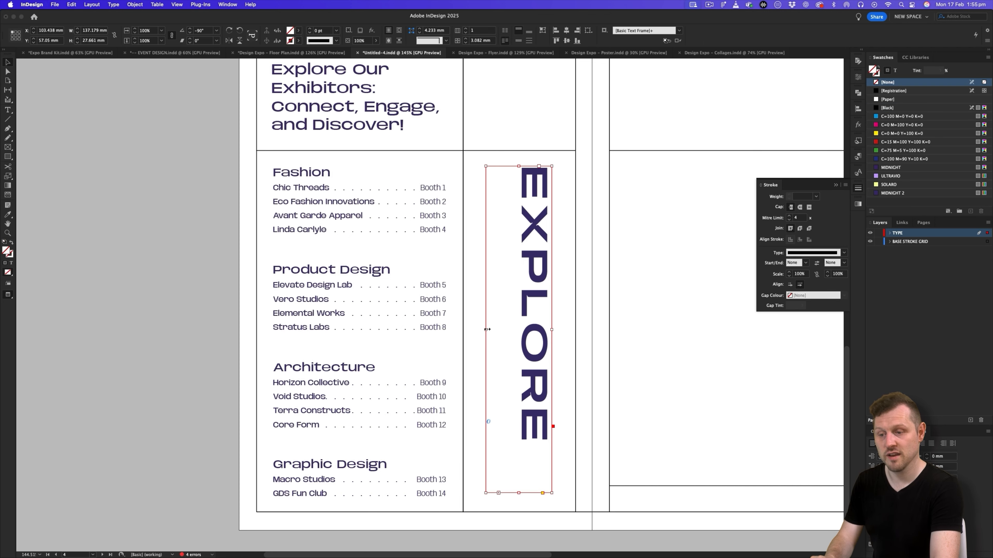
left_click_drag(487, 329, 483, 329)
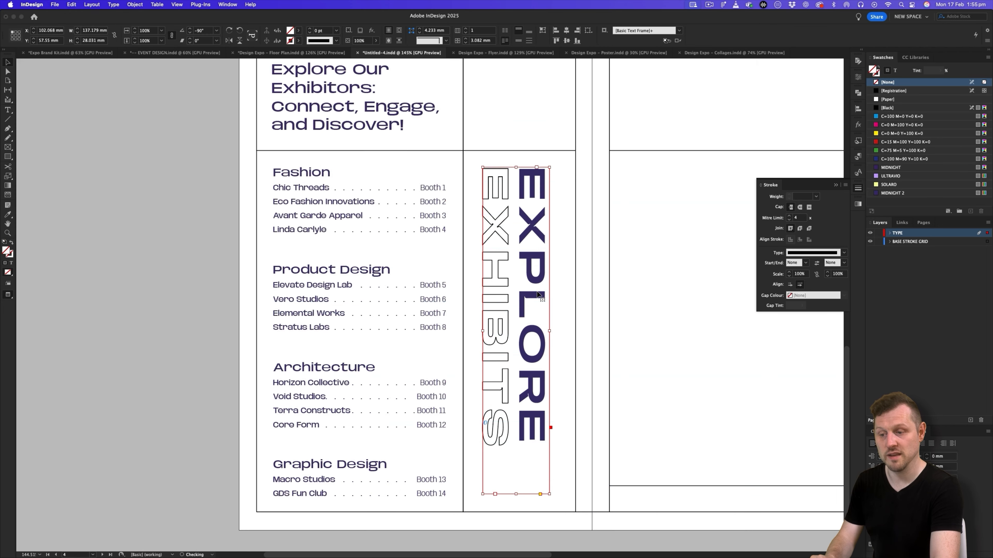
- Nudge the EXPLORE EXHIBITS frame towards the centre of its column and check the whole back page
key("Right")
key("Right")
key("Right")
key("Right")
left_click(643, 253)
left_click(559, 257)
key("Right")
key("Right")
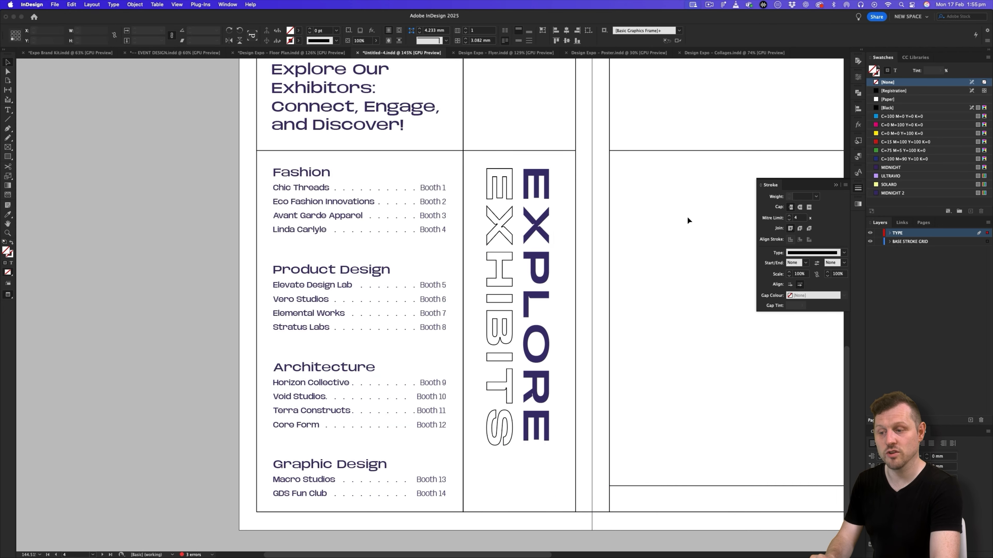
left_click(551, 275)
left_click_drag(584, 240, 587, 272)
left_click(587, 272)
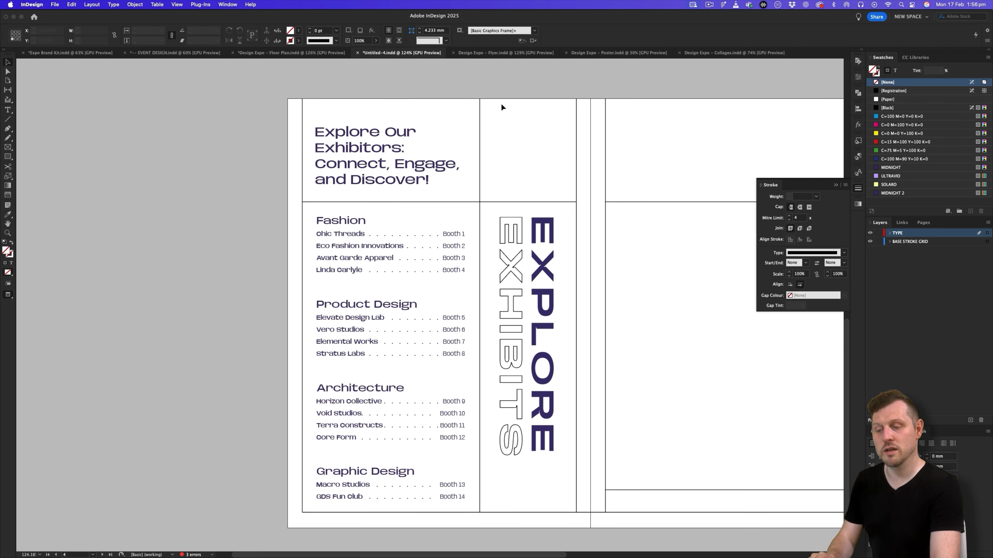
- Override the back page's vertical divider from the parent page and shorten it to end at the line below the header
left_click_drag(475, 159, 510, 148)
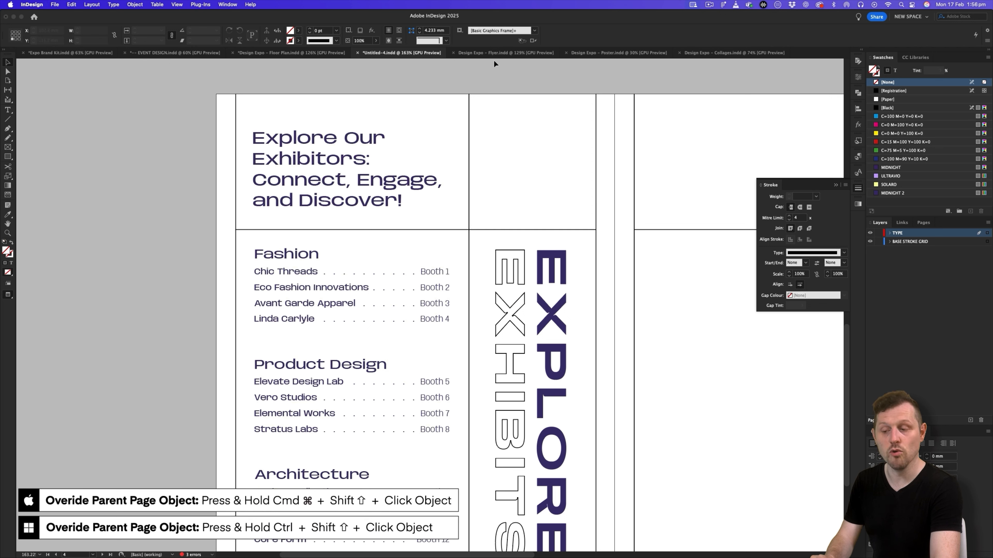
left_click(469, 99)
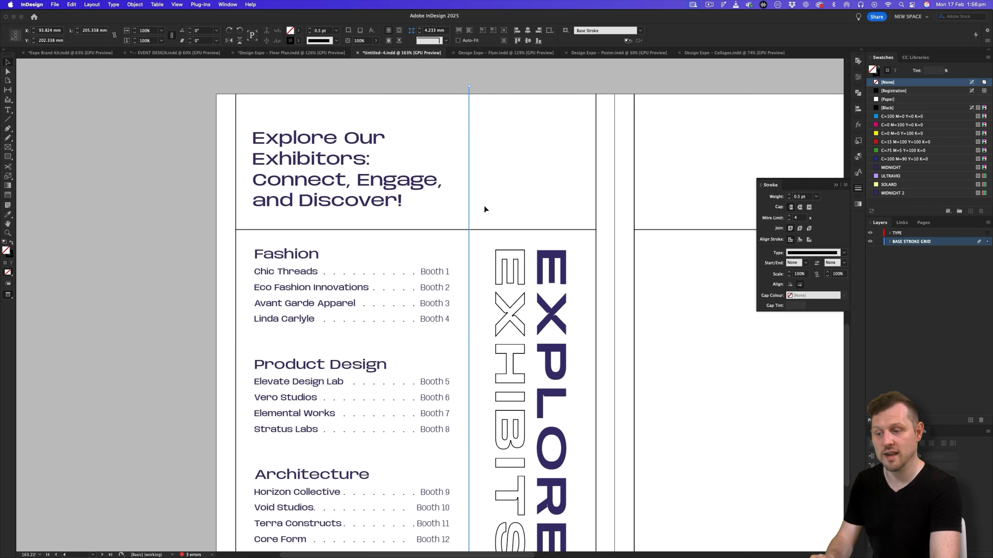
left_click_drag(468, 85, 488, 230)
left_click(580, 129)
scroll(581, 195, "down", 4)
key("w")
key("w")
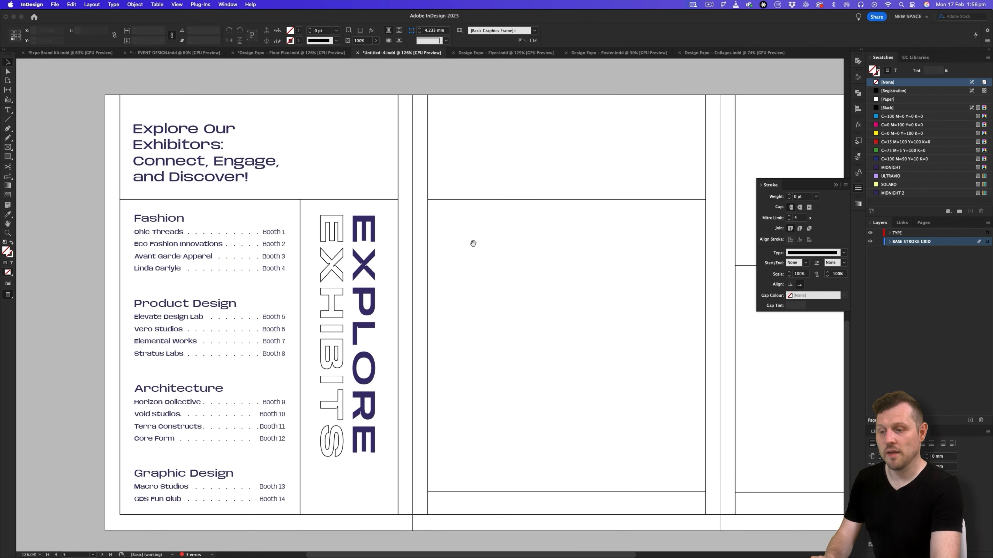
- Duplicate the "Don't miss your chance" label into the header area of the page beside EXPLORE EXHIBITS and align its text to the top
left_click(281, 52)
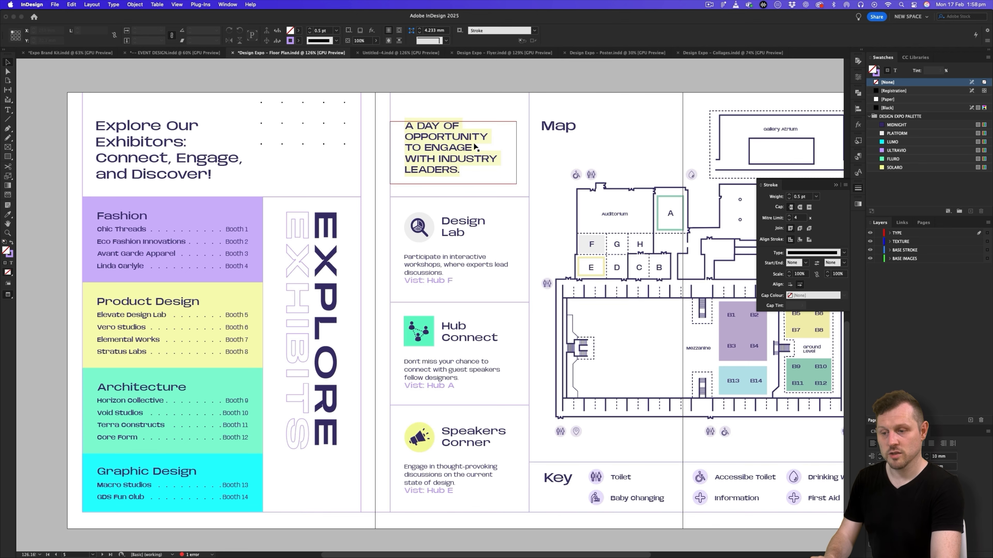
left_click(390, 52)
left_click_drag(440, 213, 410, 323)
left_click(230, 251)
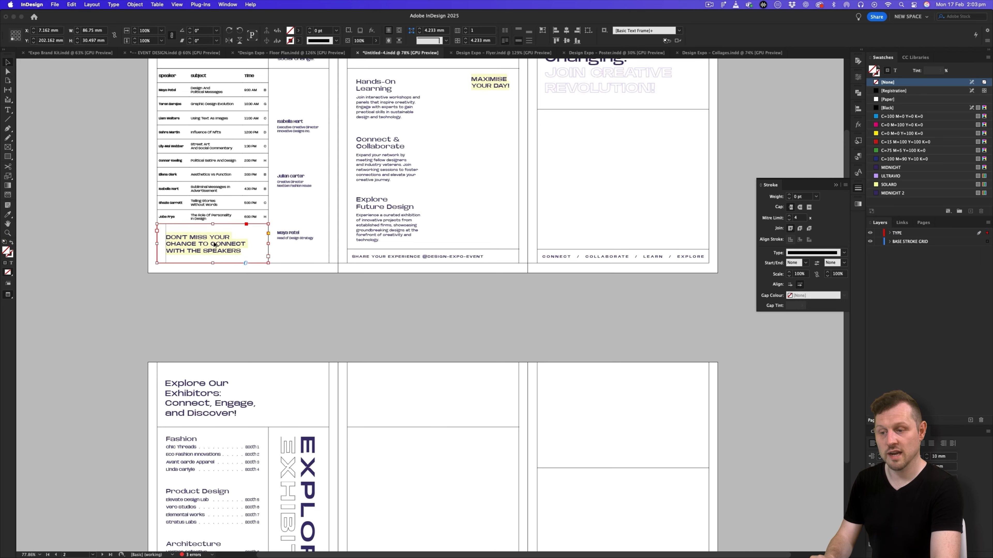
left_click_drag(354, 387, 410, 406)
key("w")
scroll(459, 344, "up", 8)
left_click_drag(446, 364, 434, 355)
left_click_drag(472, 396, 427, 260)
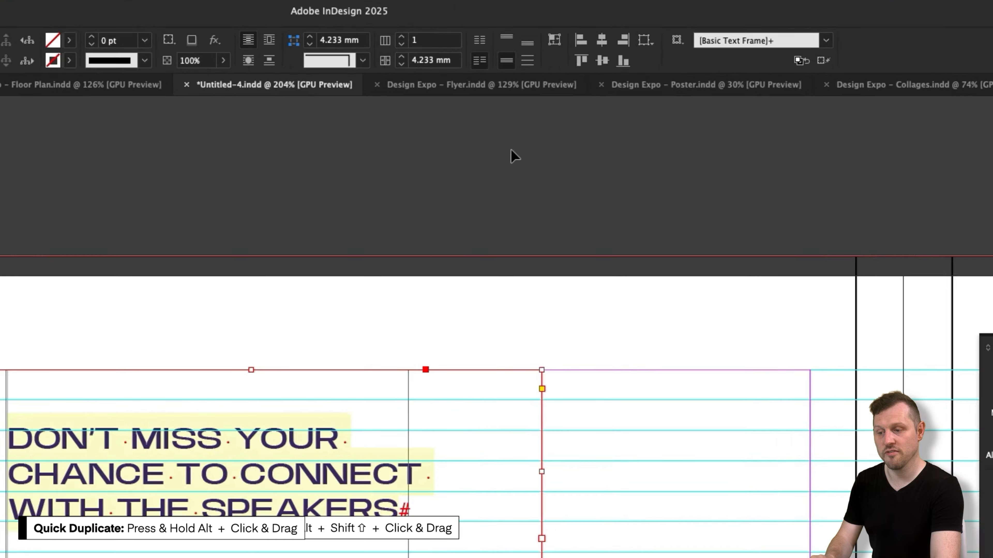
left_click(506, 38)
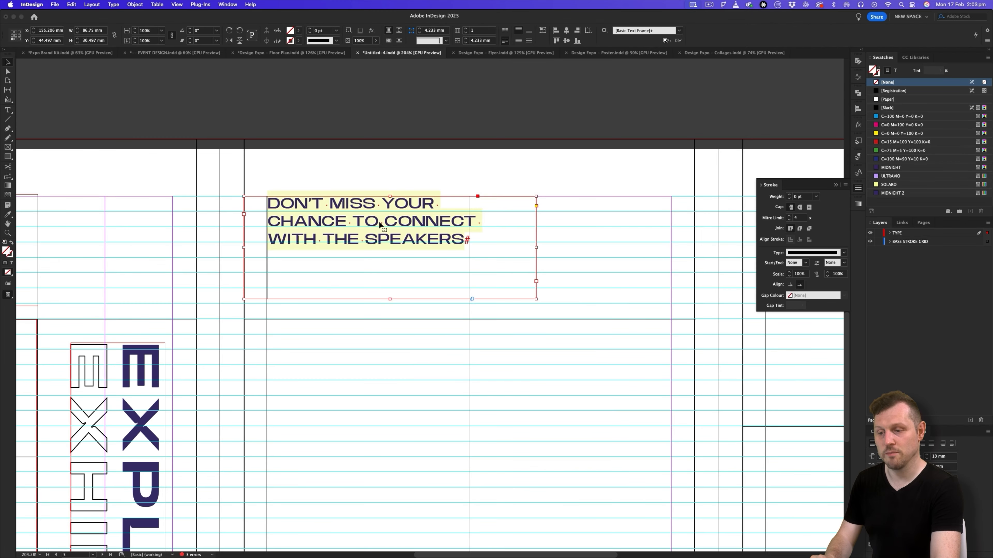
- Replace the duplicated label's text with "A day of opportunity to engage with industry leaders." from the Floor Plan Pamphlet Copy slide
key("super+Tab")
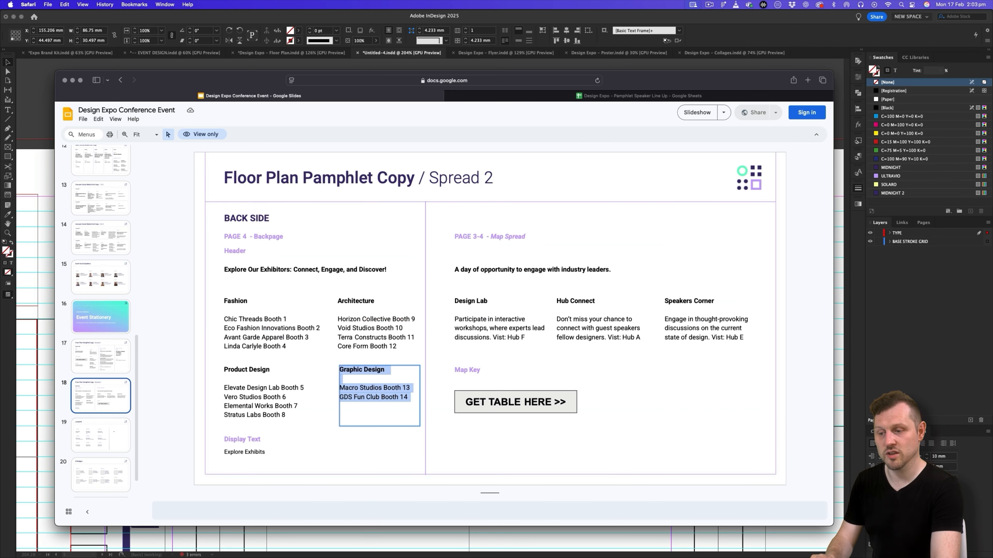
triple_click(500, 278)
key("super+Tab")
key("super+a")
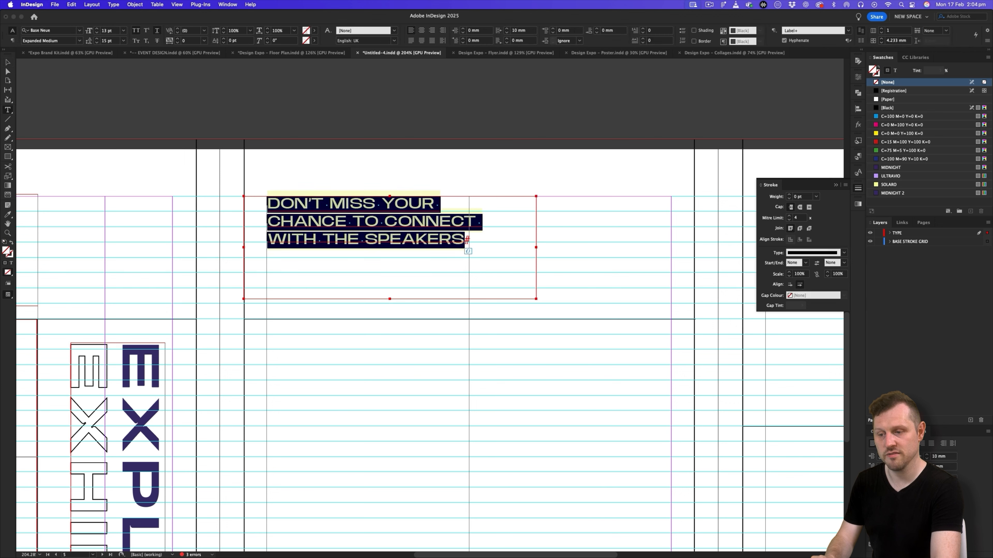
type("A DAY OF OPPORTUNITY TO ENGAGE WITH INDUSTRY LEADERS.")
key("BackSpace")
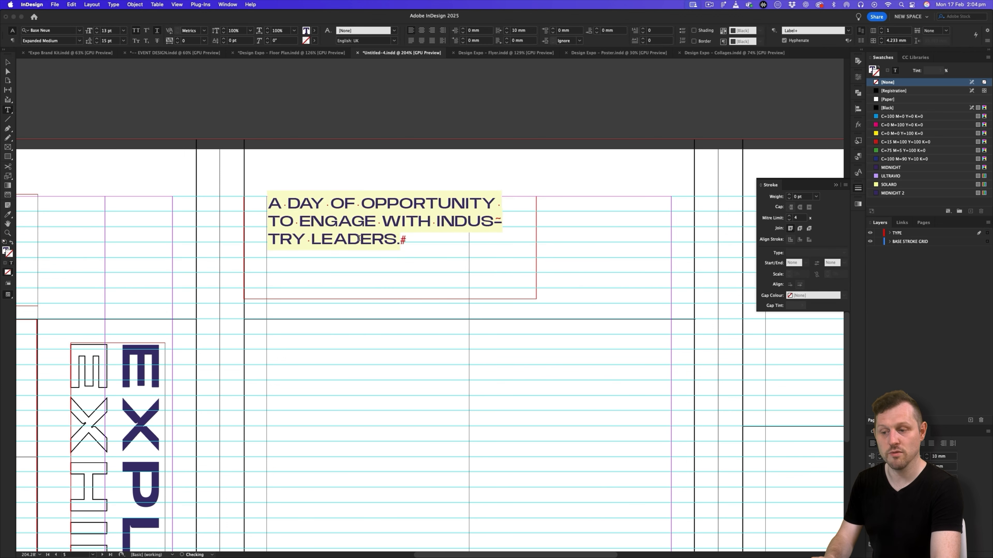
- Turn off hyphenation for the new label text and redefine the Label paragraph style to match
key("super+a")
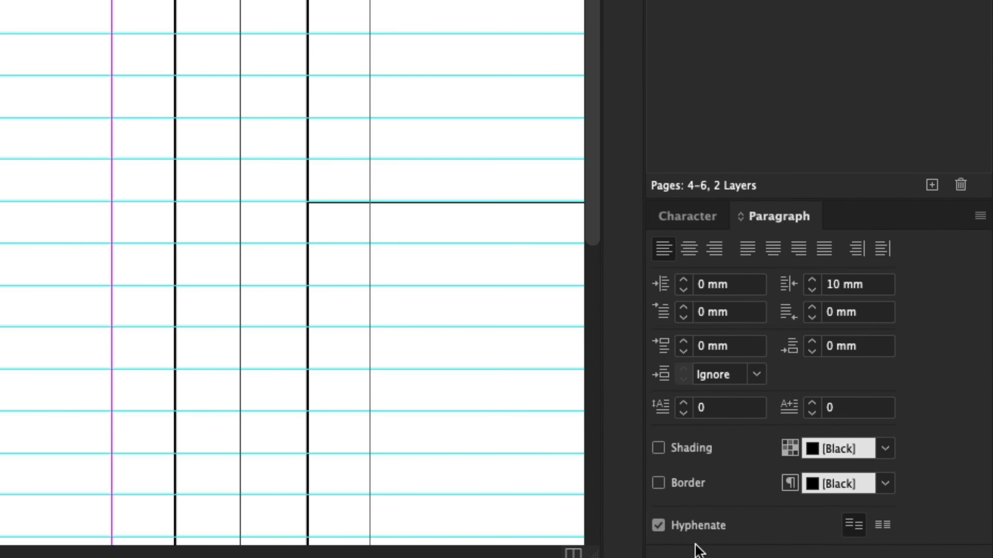
left_click(658, 525)
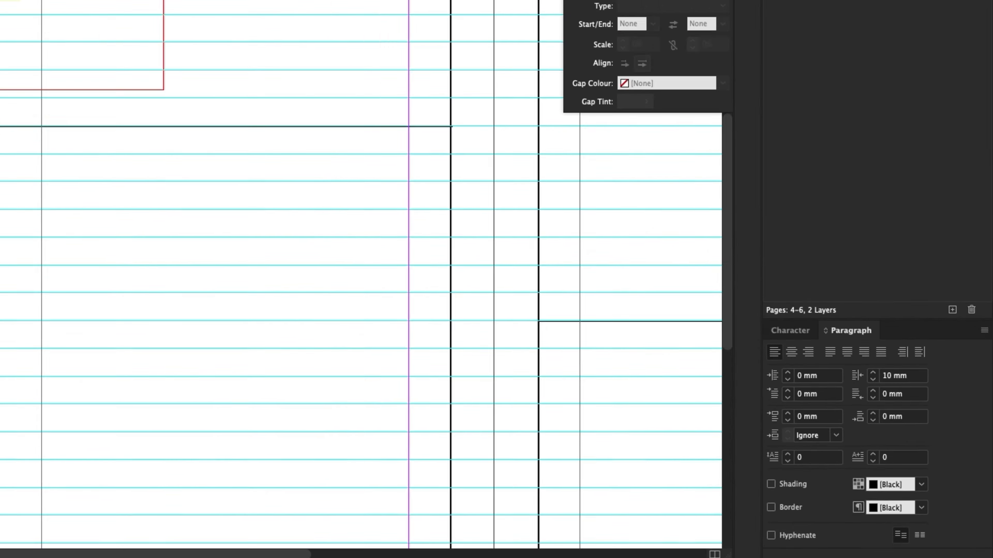
left_click(858, 155)
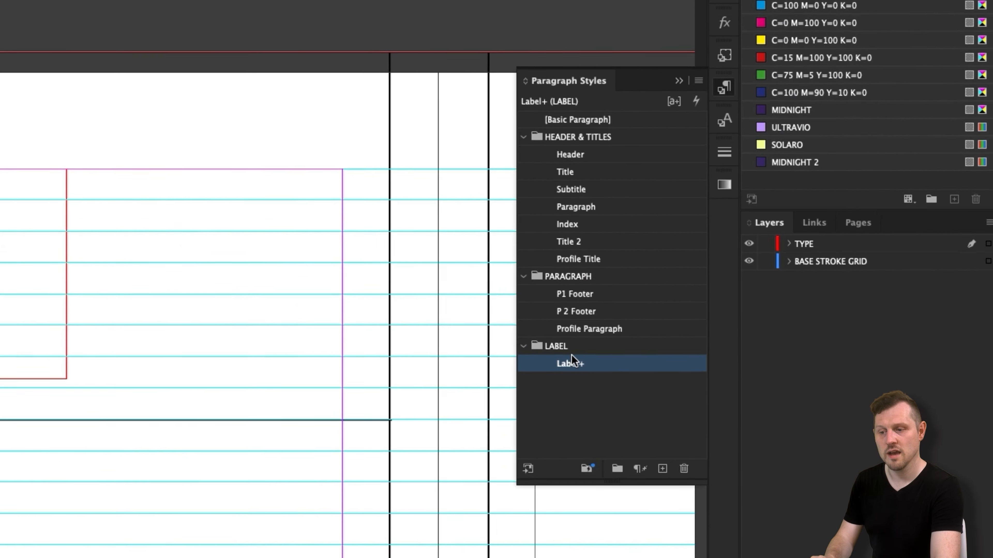
right_click(571, 362)
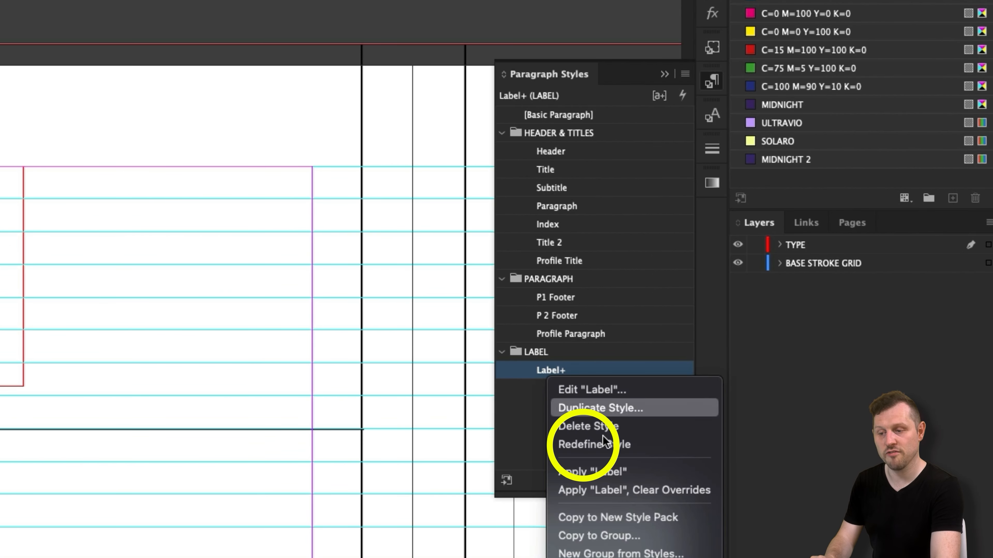
left_click(578, 440)
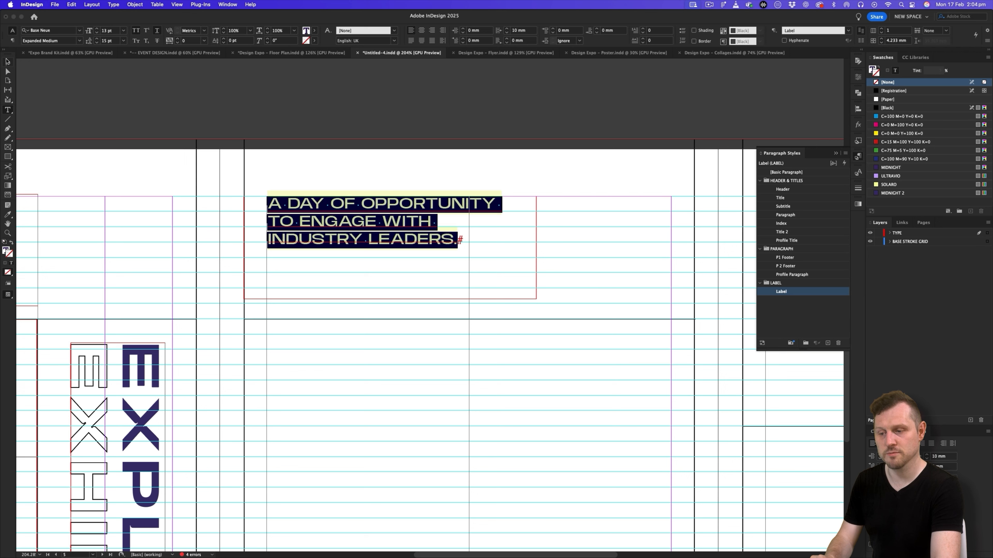
- Narrow the "A day of opportunity" frame so its text wraps over five lines, and preview the spread
key("Escape")
left_click_drag(535, 247, 346, 246)
left_click(491, 253)
key("w")
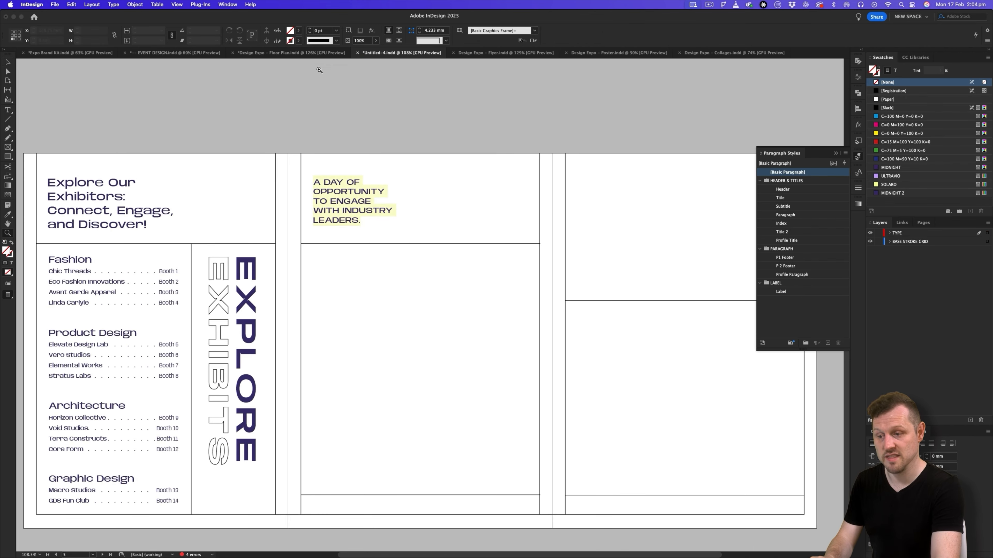
- Compare the pamphlet's empty inside pages with the finished floor plan's map and its Design Lab, Hub Connect and Speakers Corner sections
left_click(312, 54)
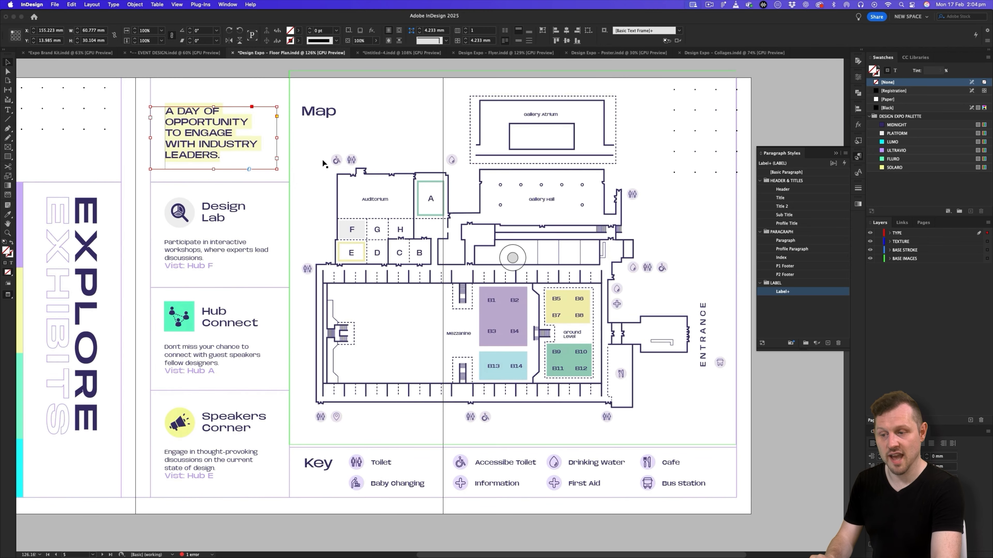
left_click(441, 355)
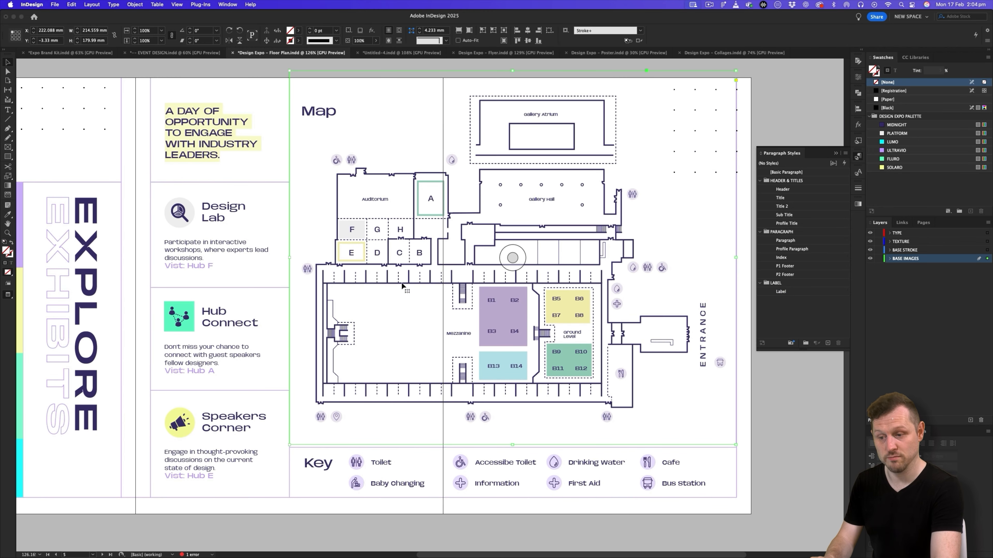
left_click(384, 54)
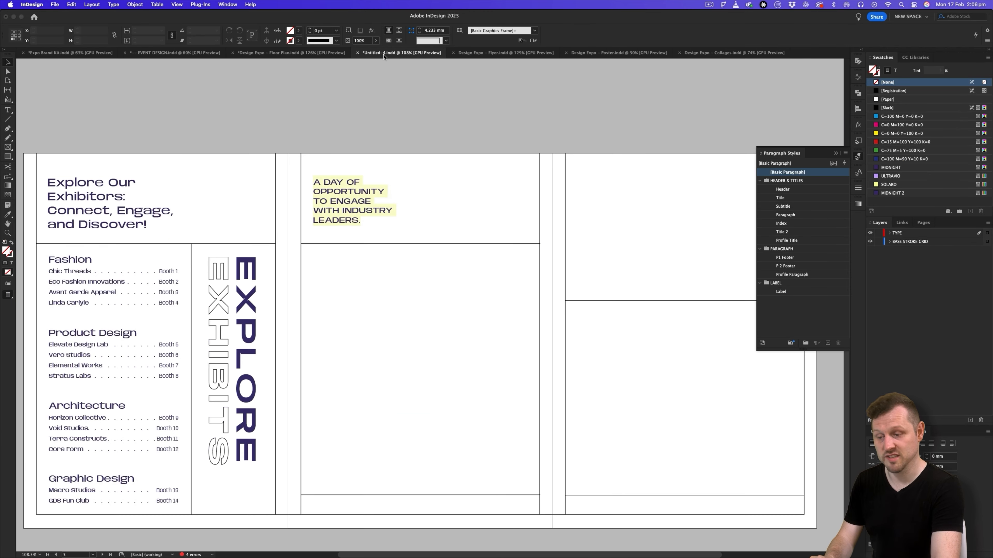
left_click_drag(414, 240, 390, 229)
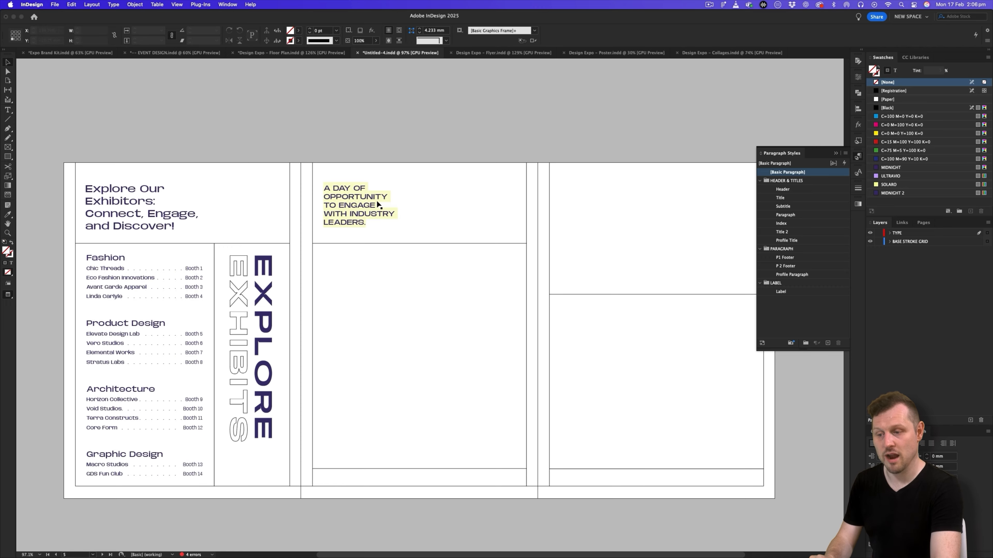
scroll(386, 173, "up", 5)
key("w")
left_click_drag(359, 146, 334, 311)
key("w")
key("w")
scroll(334, 311, "down", 2)
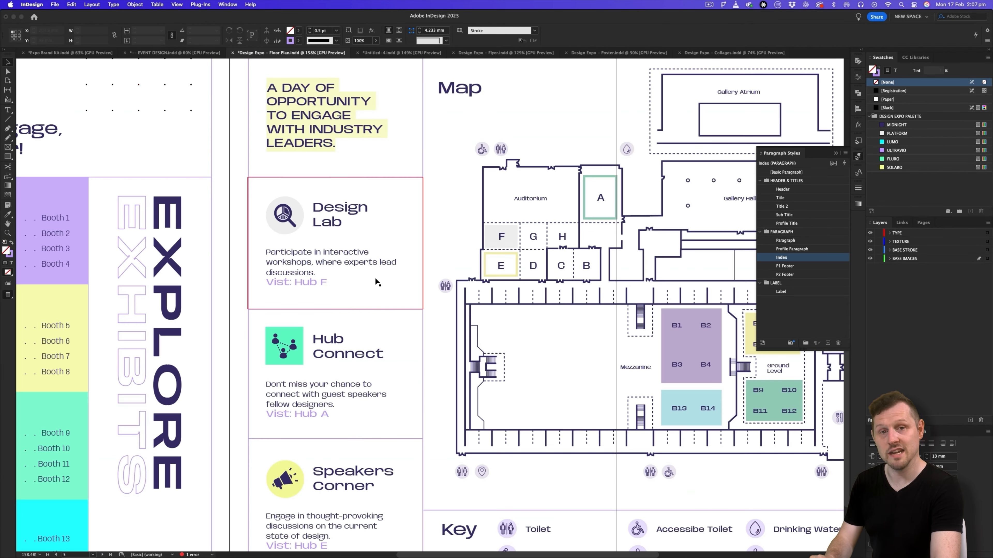
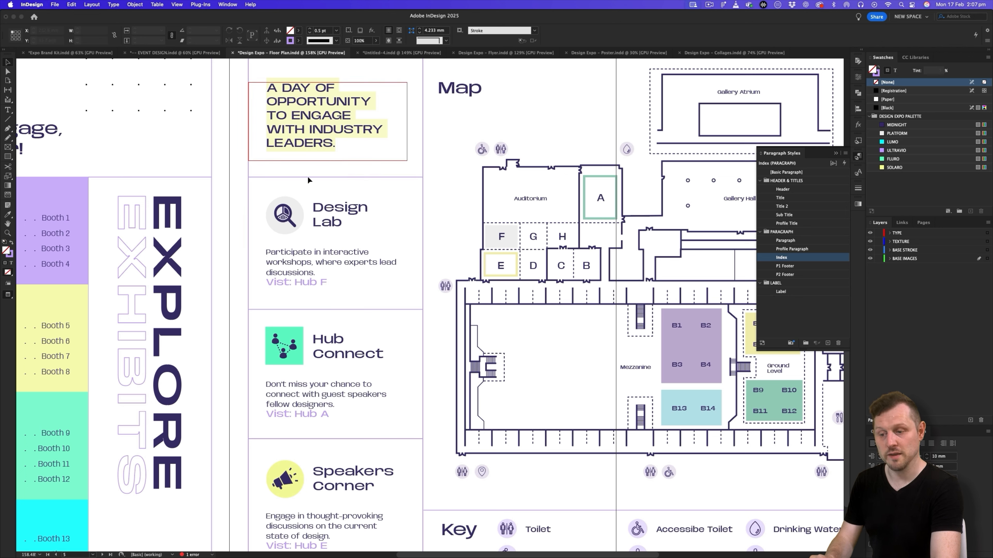
- Return to the pamphlet and replace the heading in the text frame below the label with "Design Lab" from the Floor Plan Pamphlet Copy slide
left_click(378, 53)
left_click_drag(441, 229, 410, 250)
key("w")
key("z")
key("super+Tab")
left_click(487, 301)
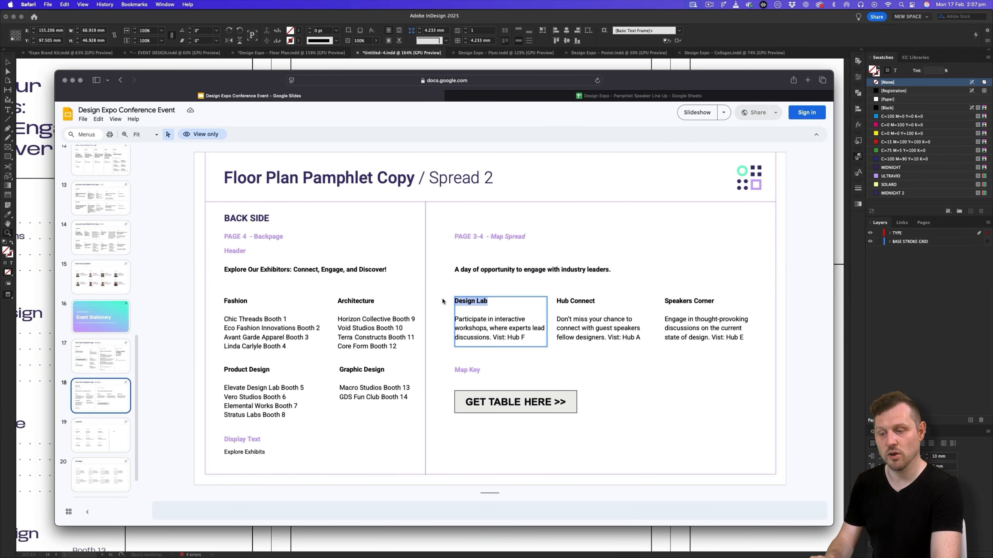
key("super+Tab")
double_click(376, 222)
left_click_drag(410, 219, 310, 202)
key("super+v")
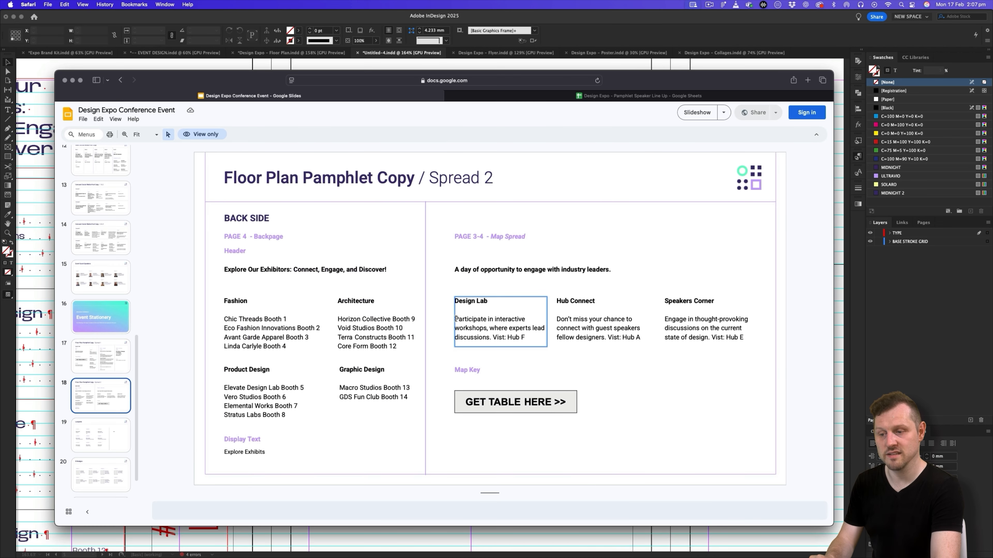
- Replace the Design Lab body text with the slide's "Participate in interactive workshops" paragraph and remove the extra empty line
left_click_drag(456, 319, 558, 346)
key("super+c")
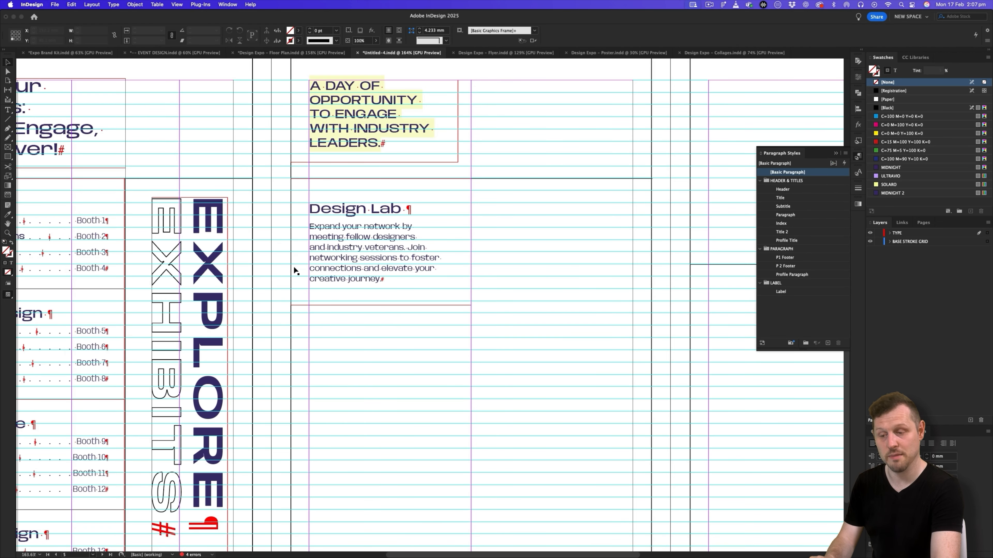
left_click(409, 281)
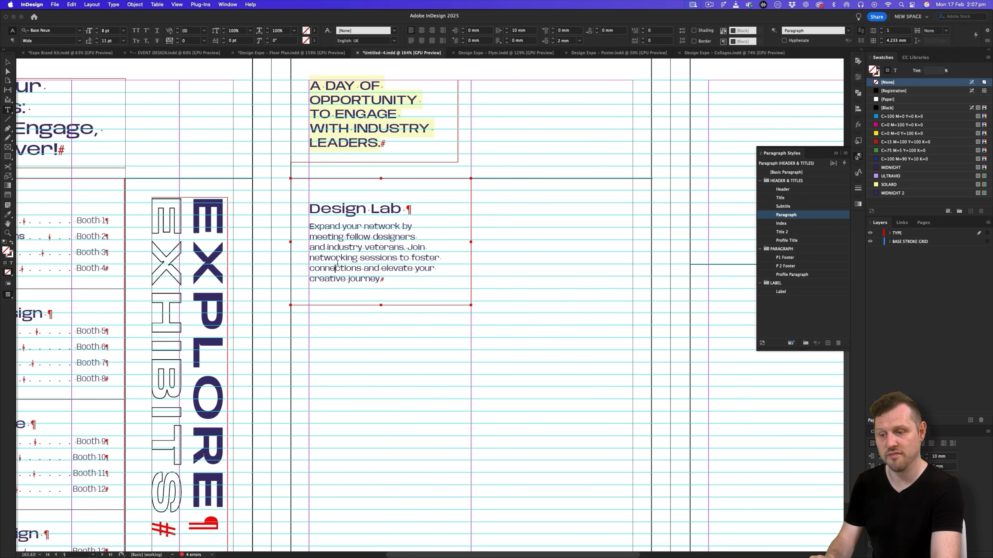
left_click_drag(408, 283, 281, 228)
key("super+v")
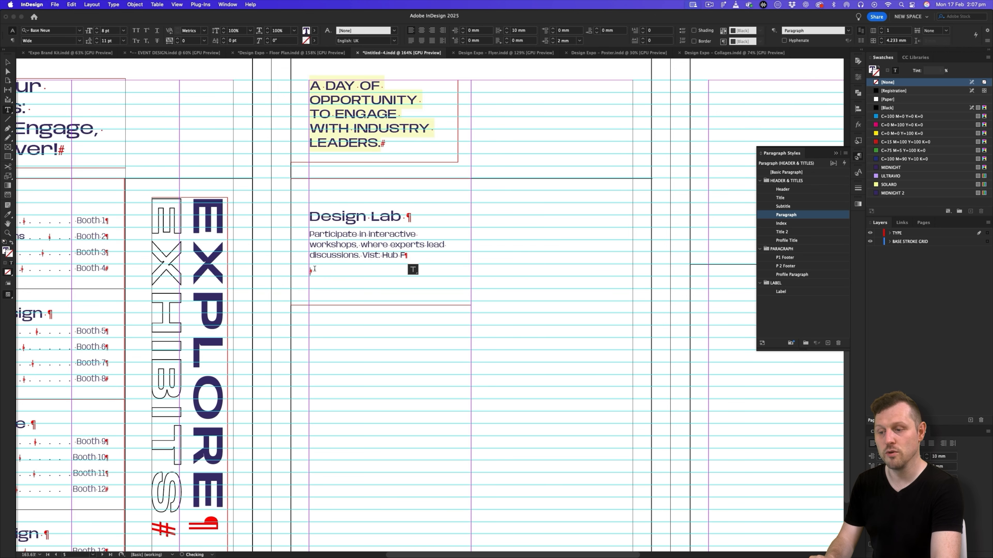
key("BackSpace")
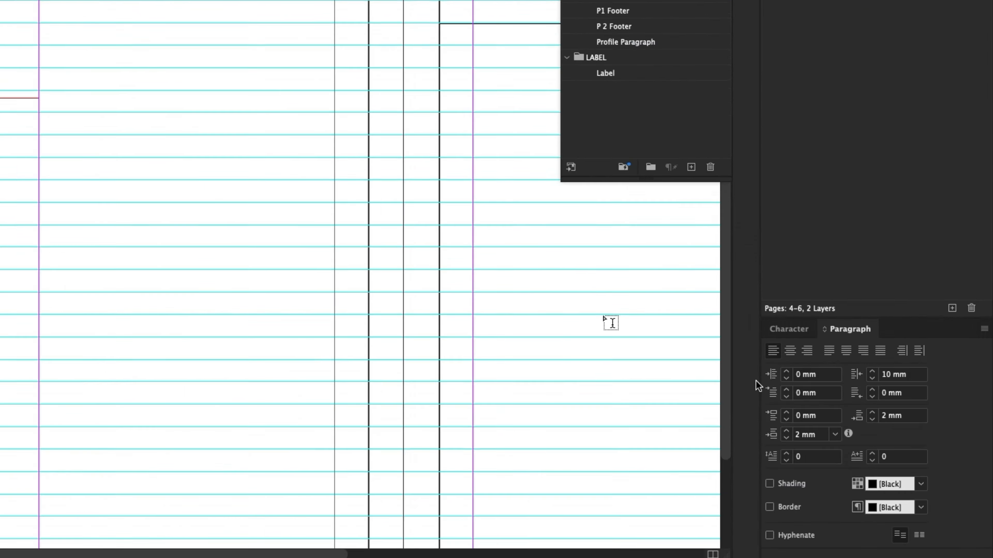
- Give the Design Lab heading an 18 mm left indent and 7 mm of space after
triple_click(715, 284)
type("18")
key("Tab")
triple_click(845, 348)
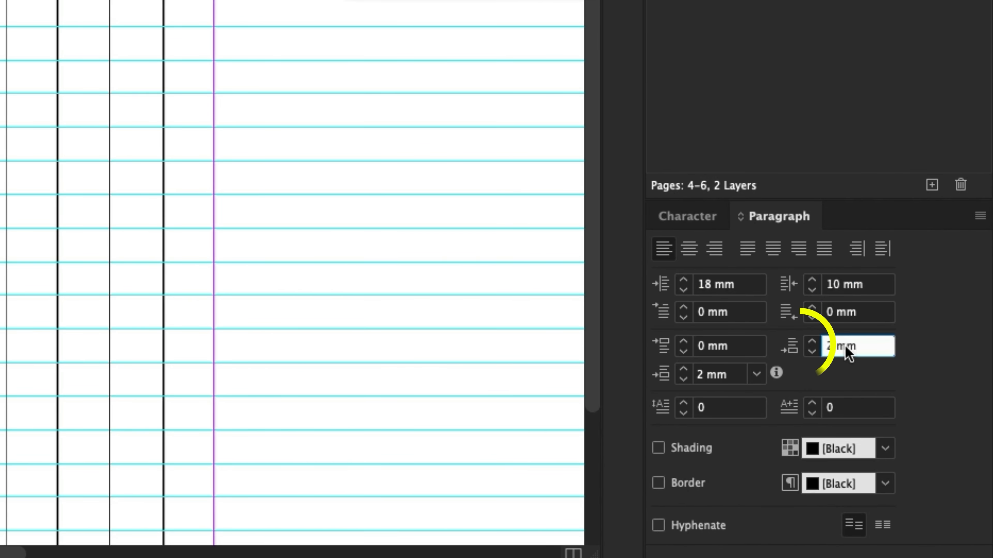
type("7")
key("Tab")
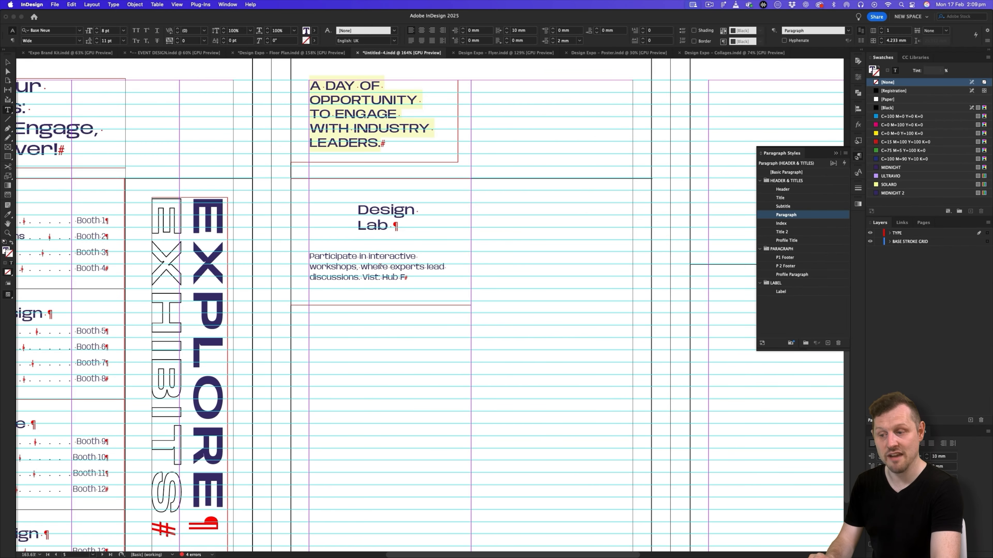
- Break "Vist: Hub F" onto its own line with a soft return and format it as Expanded Medium at 10 pt
left_click(360, 278)
key("shift+Return")
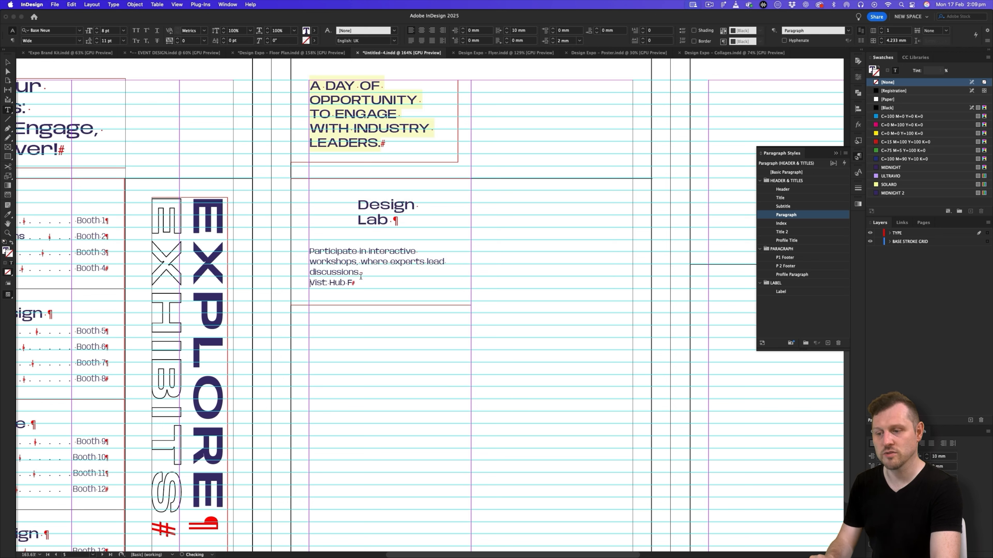
left_click_drag(352, 283, 309, 283)
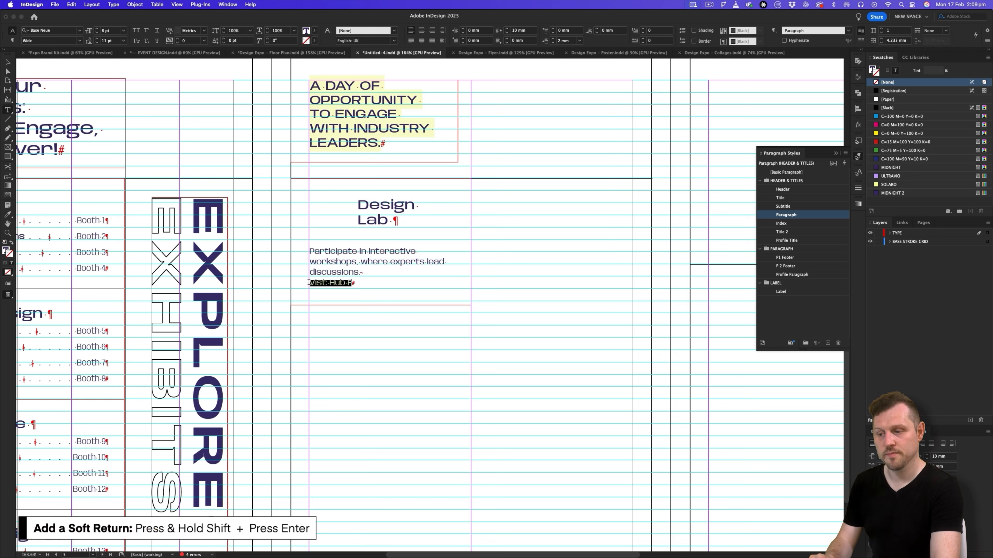
left_click(79, 40)
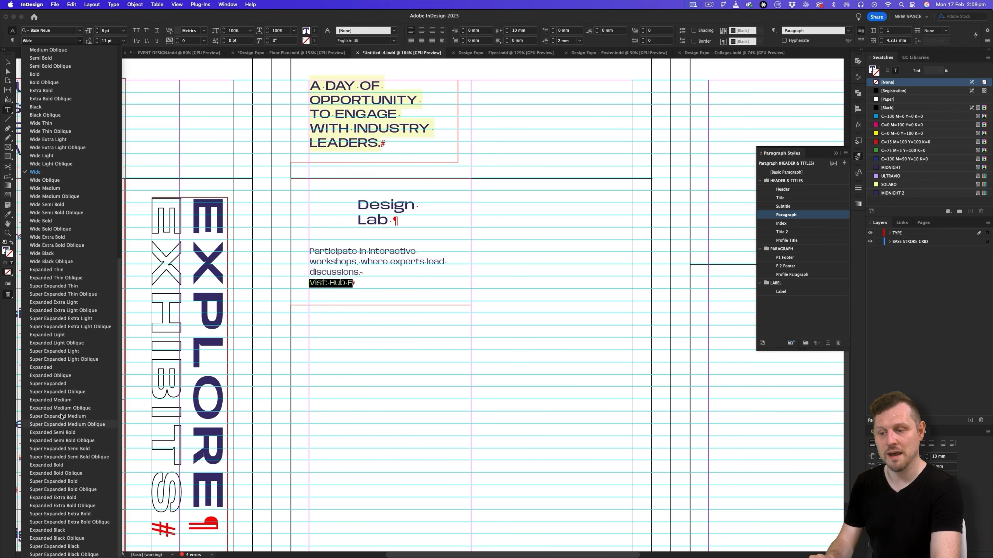
left_click(63, 400)
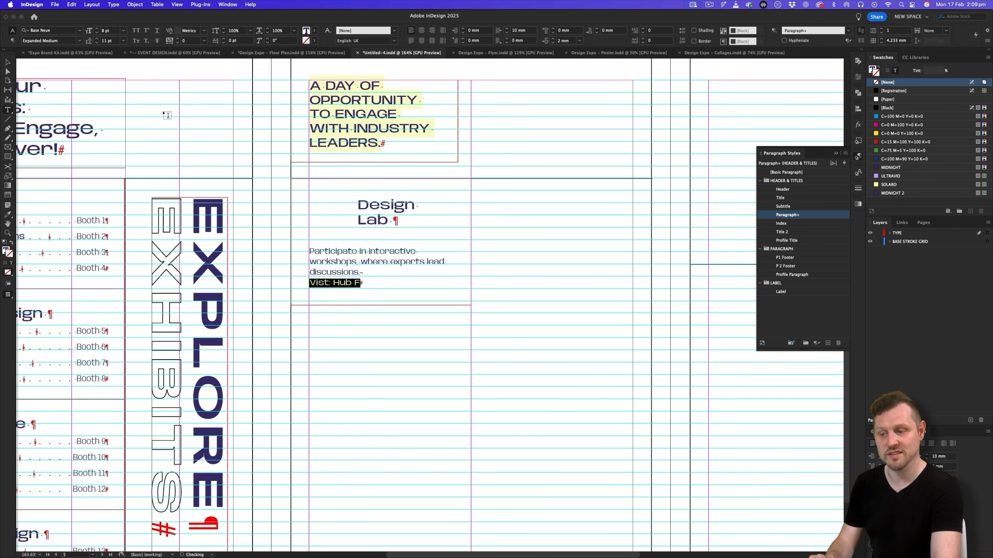
left_click(96, 29)
left_click(97, 30)
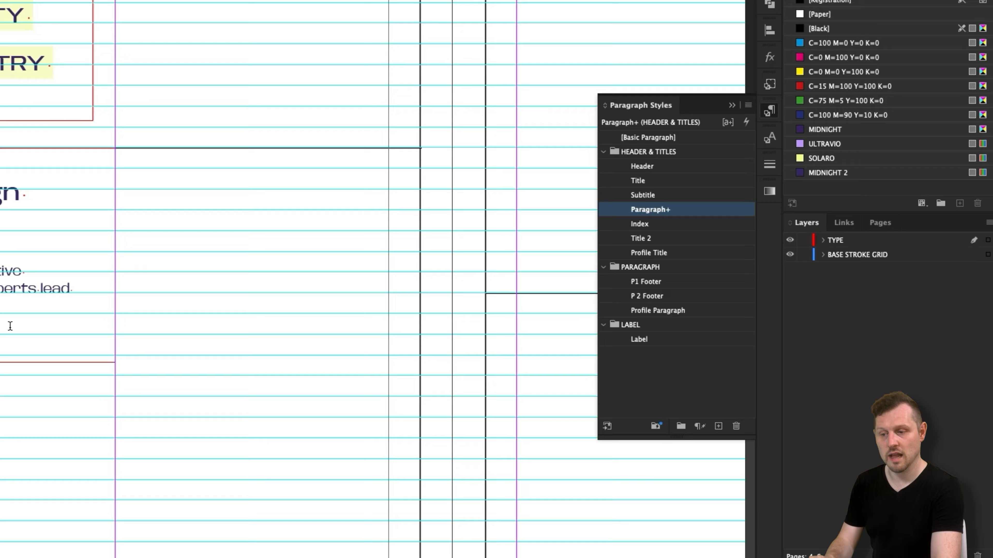
- Create a character style named "Hub Label" from the formatted "Vist: Hub F" text and apply it to the selection
left_click(857, 172)
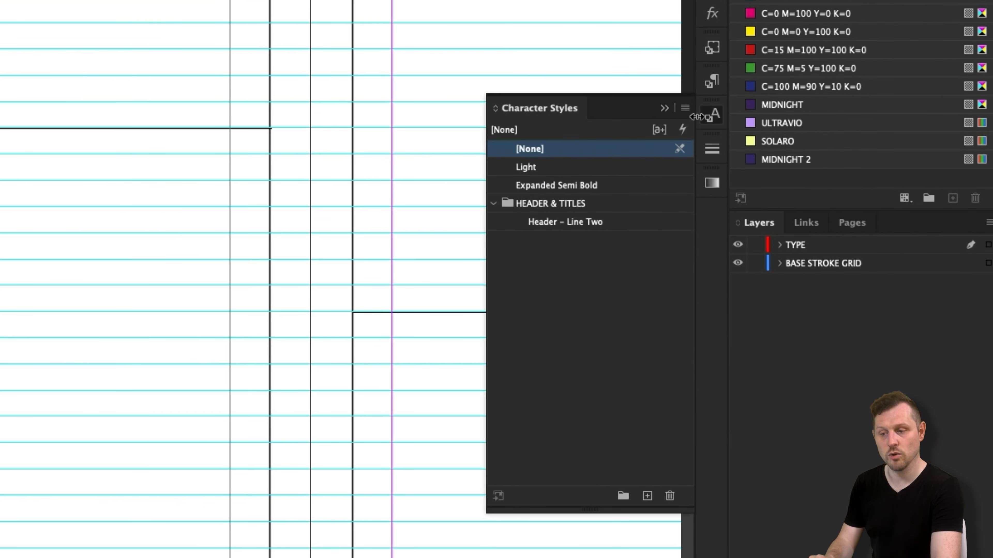
left_click(684, 108)
left_click(719, 117)
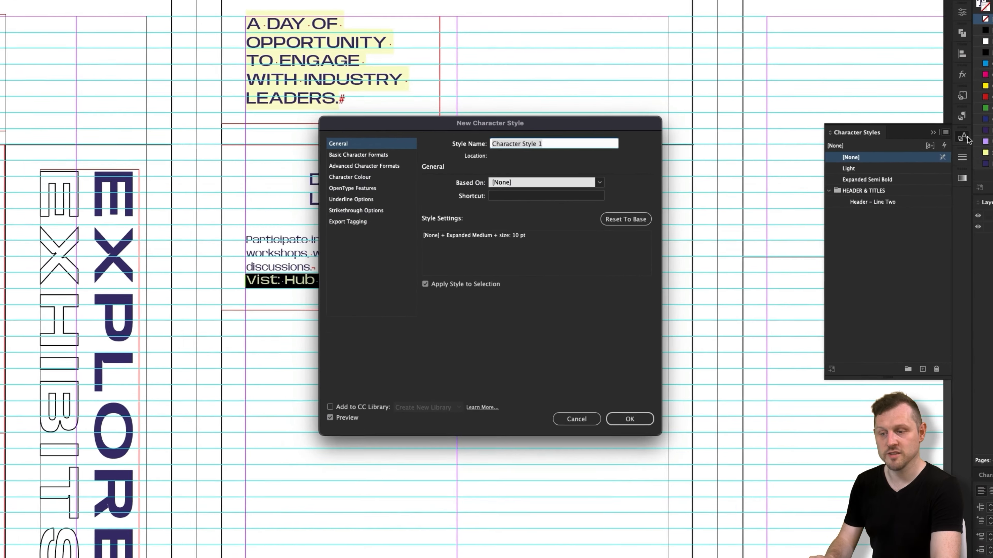
type("Hub Lab")
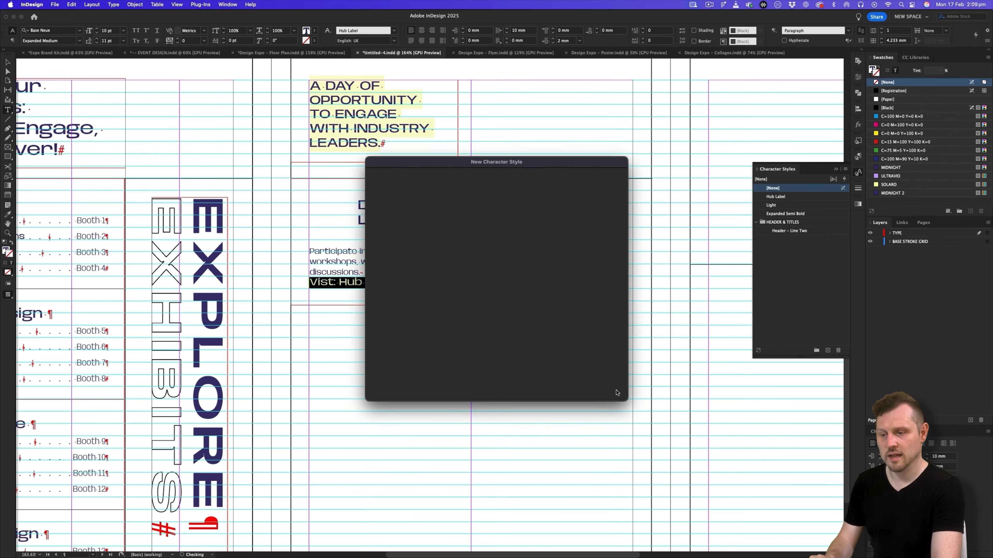
key("Return")
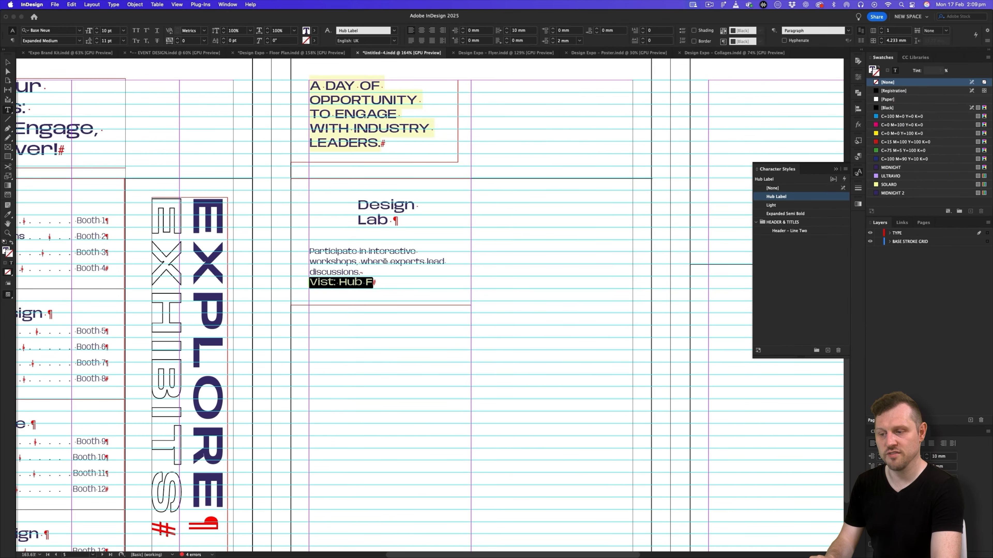
key("Escape")
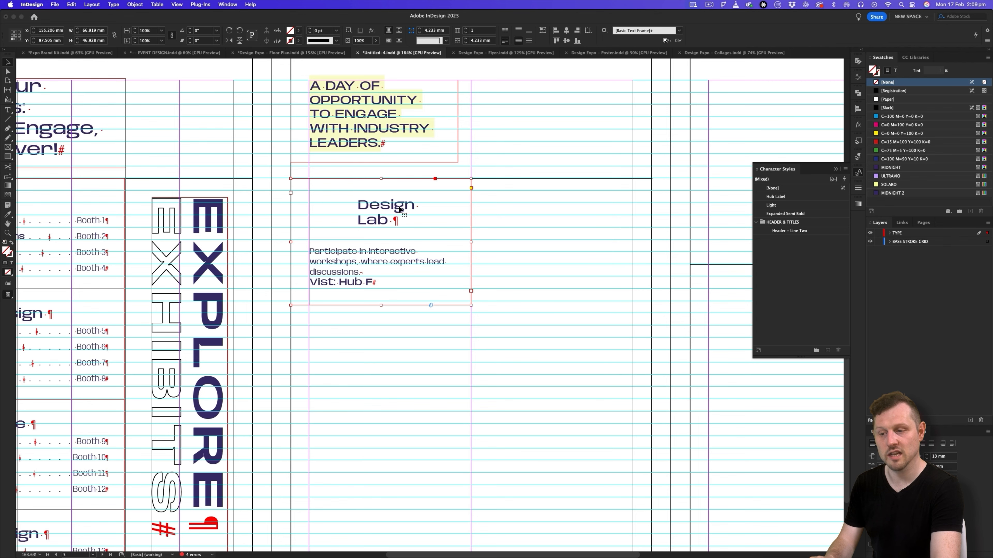
- Duplicate the Design Lab text frame twice straight down the column so the three frames stack edge to edge
left_click_drag(425, 204, 428, 334)
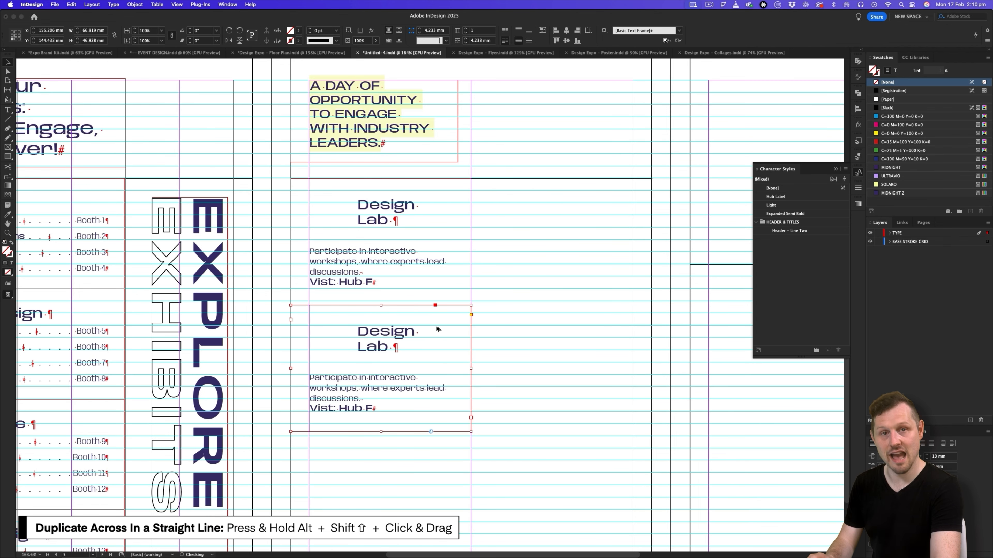
scroll(426, 334, "down", 5)
left_click_drag(421, 223, 421, 349)
left_click(538, 310)
- Replace the second frame's heading with "Hub Connect" copied from the Floor Plan Pamphlet Copy slide
key("super+Tab")
left_click_drag(597, 302, 557, 301)
key("super+c")
key("super+Tab")
scroll(416, 218, "up", 3)
double_click(358, 292)
left_click_drag(358, 292, 328, 275)
key("super+v")
- Replace the Hub Connect body text with the slide's "Don't miss your chance to connect with guest speakers" paragraph
key("super+Tab")
left_click_drag(647, 339, 557, 318)
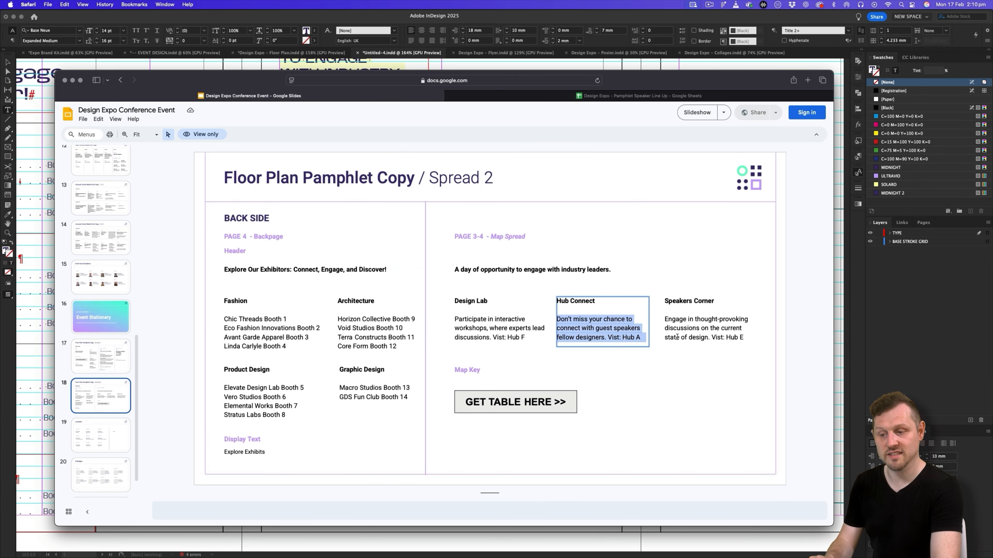
key("super+c")
key("super+Tab")
left_click_drag(281, 322, 381, 362)
key("super+v")
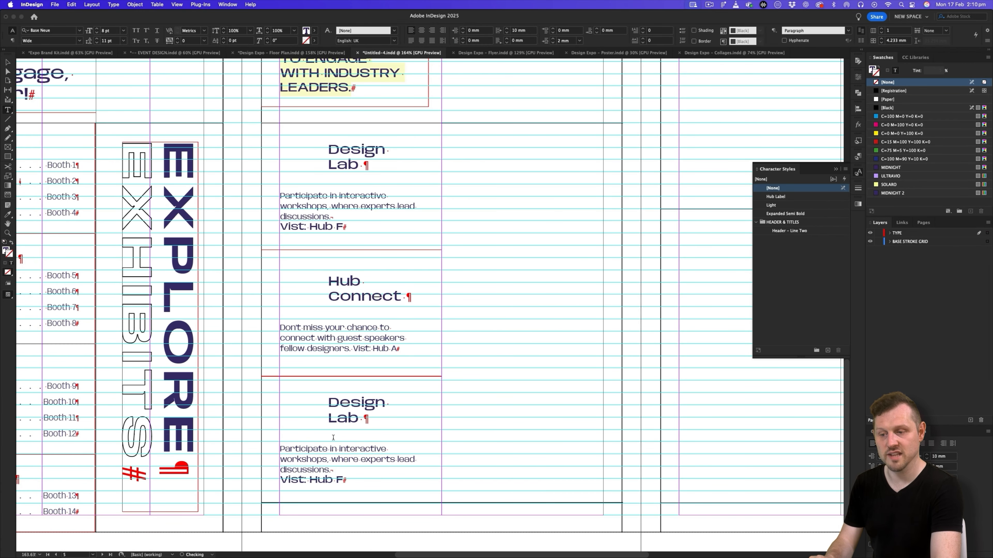
- Replace the third frame's heading with "Speakers Corner" copied from the Floor Plan Pamphlet Copy slide
key("super+Tab")
left_click_drag(714, 302, 665, 301)
key("super+c")
key("super+Tab")
double_click(353, 418)
left_click_drag(353, 418, 328, 402)
key("super+v")
- Replace the Speakers Corner body text with the slide's "Engage in thought-provoking discussions" paragraph
key("super+Tab")
left_click_drag(669, 319, 743, 338)
key("super+c")
key("super+Tab")
left_click_drag(280, 449, 376, 478)
key("super+v")
key("BackSpace")
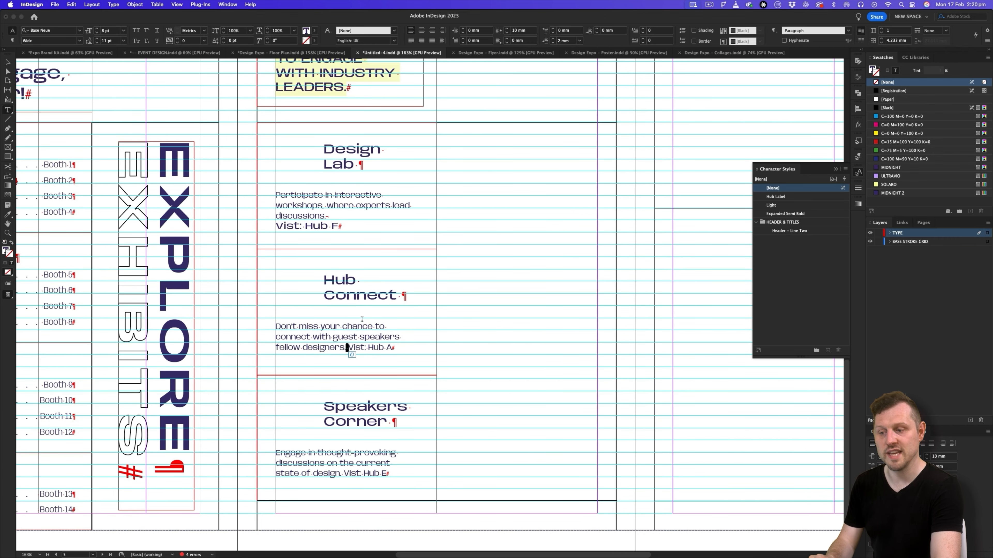
- Put "Vist: Hub A" and "Vist: Hub E" on their own lines with soft returns, apply the Hub Label character style, and preview the spread
key("shift+Return")
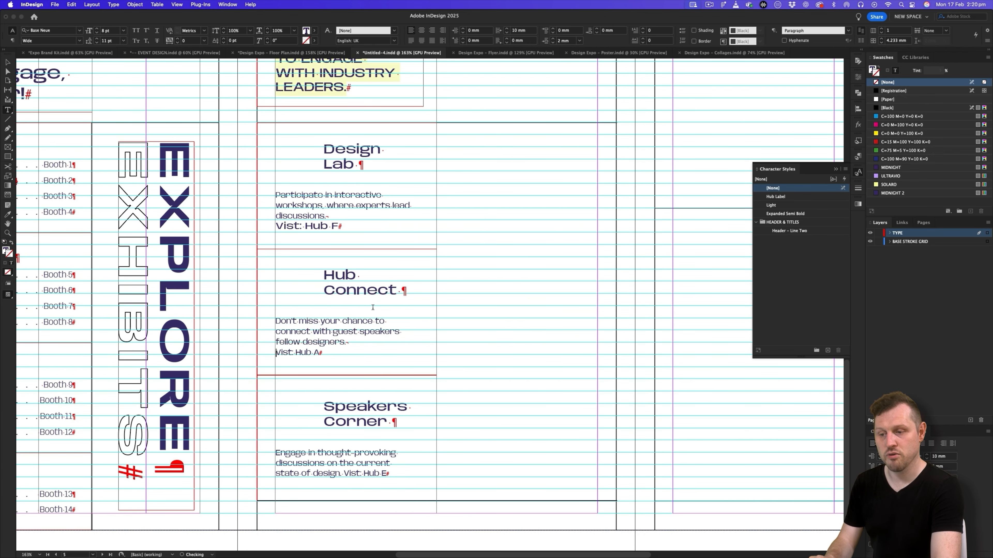
left_click(343, 474)
key("shift+Return")
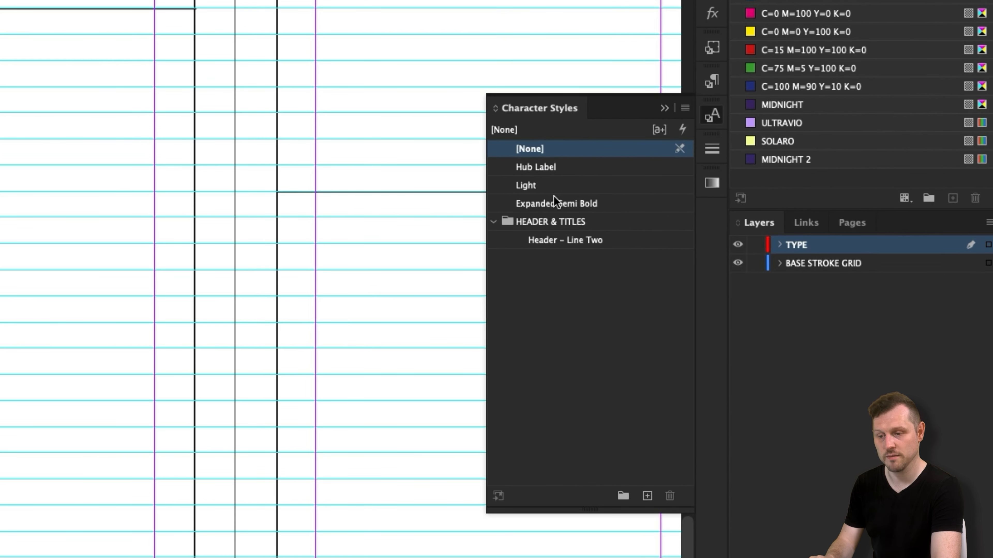
left_click(543, 172)
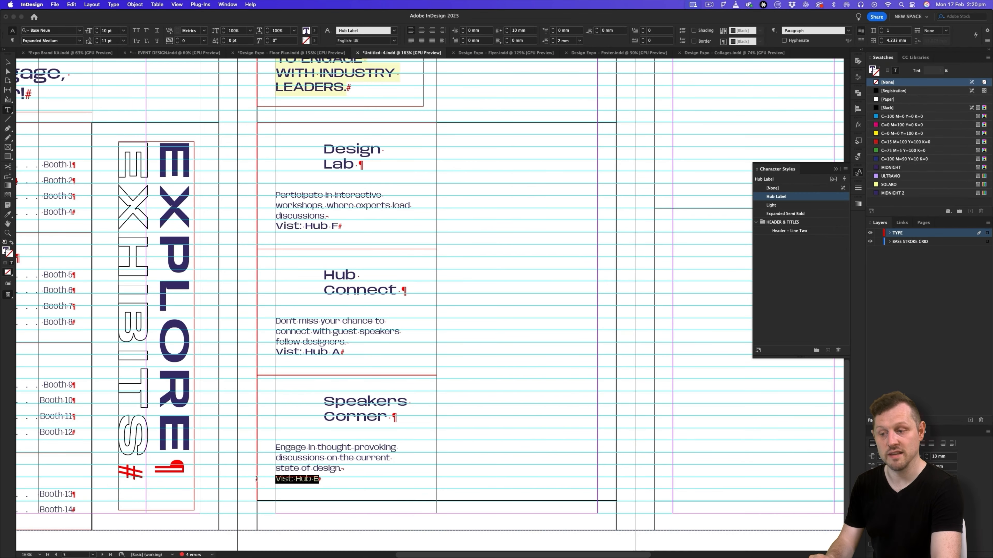
left_click(776, 196)
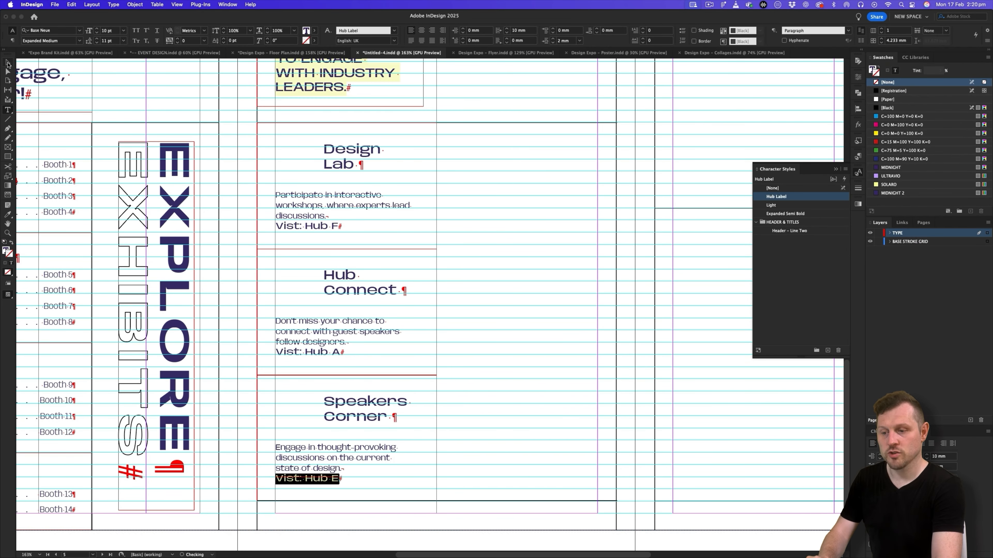
left_click(7, 64)
left_click(506, 185)
key("w")
- Override the parent page's large outer border frame on the inside spread and lock it in place
left_click_drag(517, 192, 451, 233)
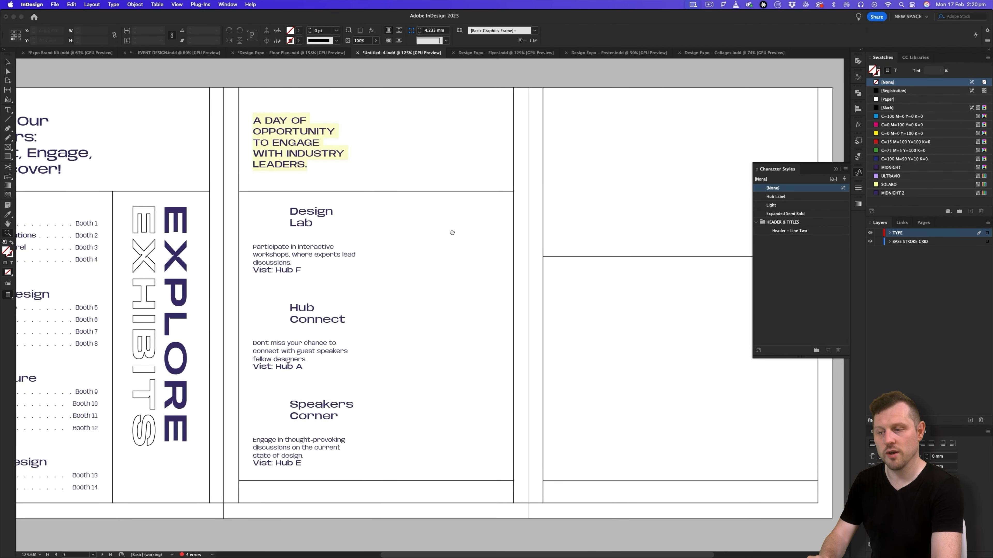
left_click_drag(384, 453, 417, 429)
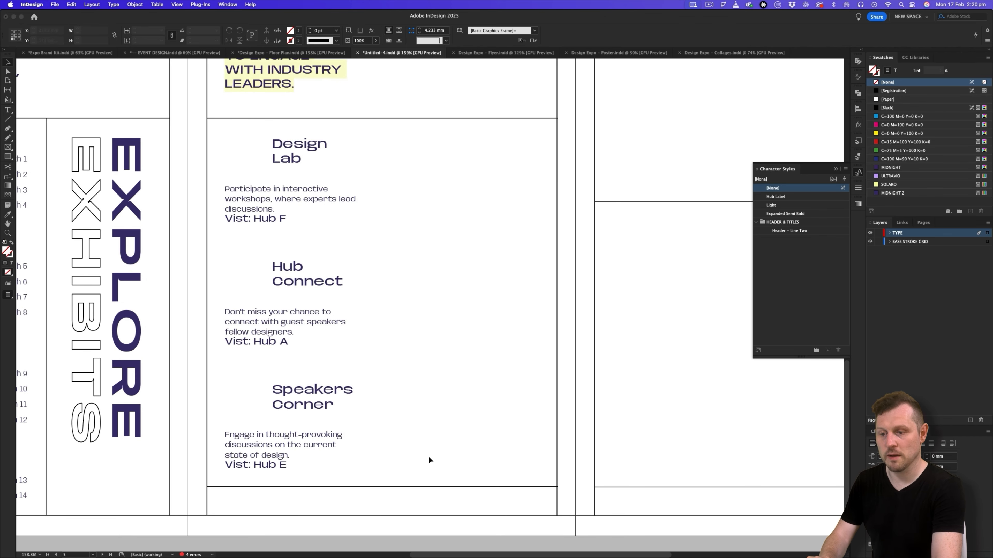
scroll(429, 457, "down", 2)
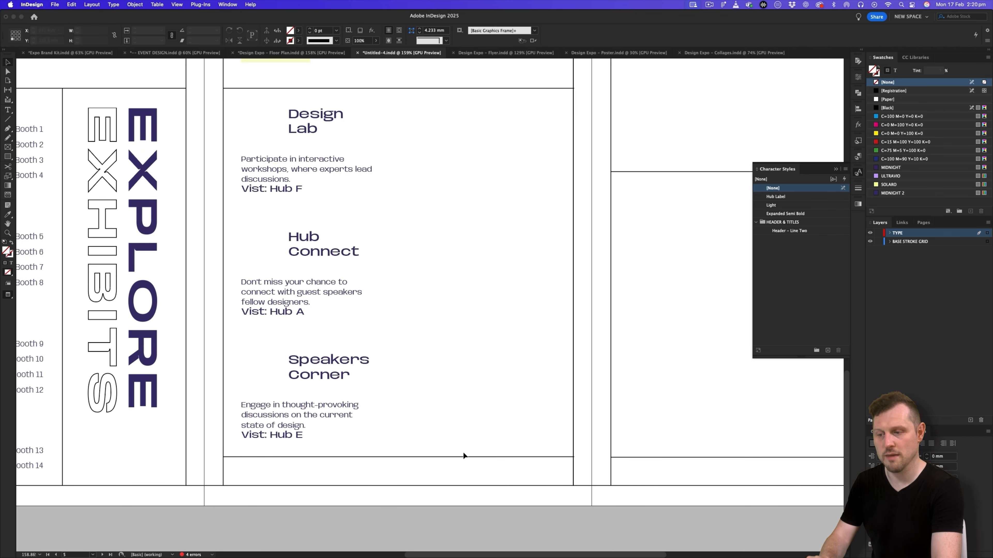
left_click(480, 456)
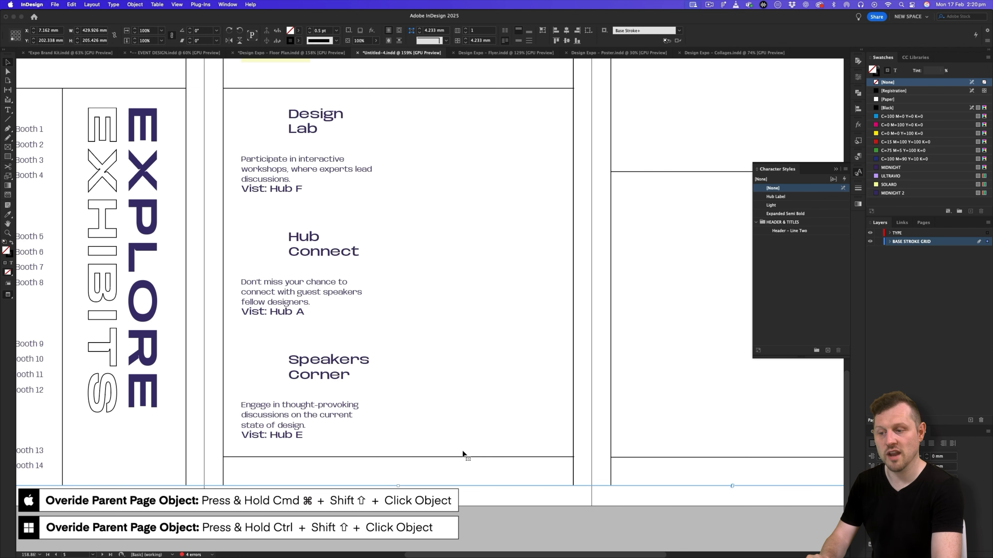
left_click_drag(442, 484, 320, 473)
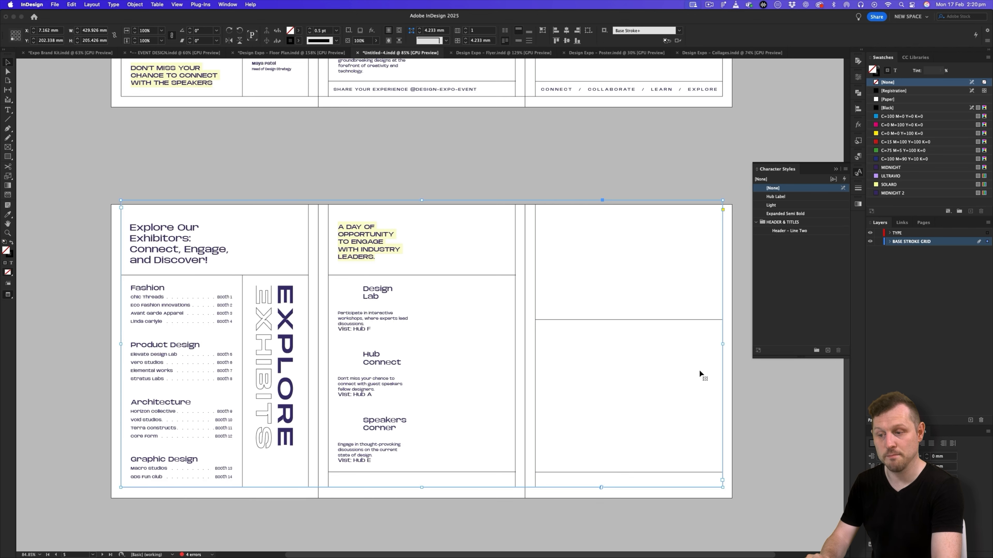
left_click_drag(438, 449, 473, 427)
key("super+l")
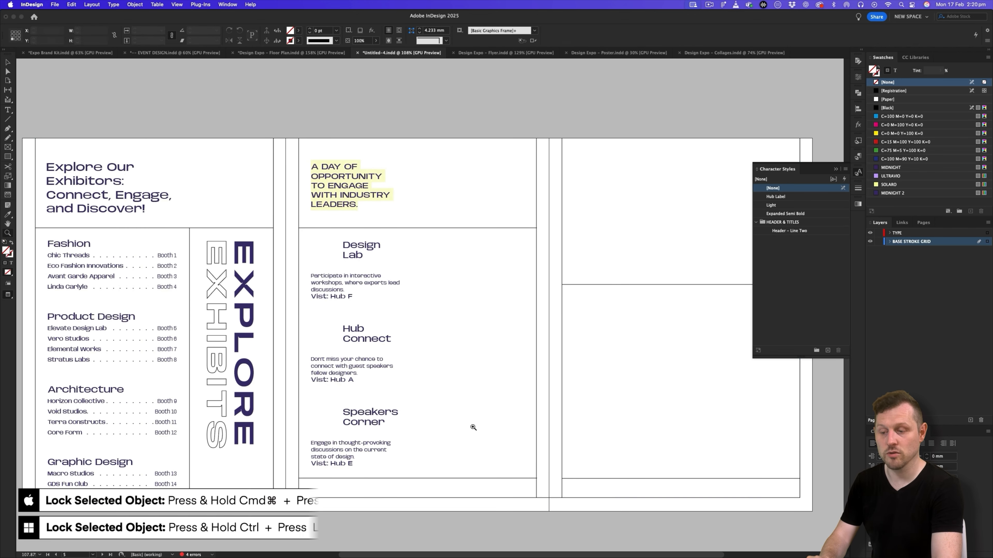
- Override the parent page's horizontal line near the foot of the middle page and delete it
left_click_drag(464, 488, 520, 455)
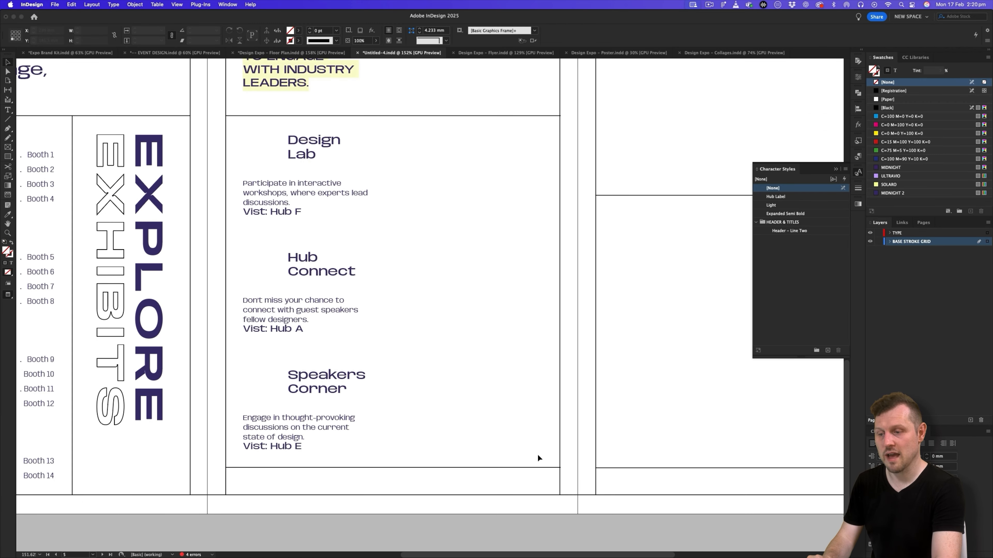
left_click(530, 467, "shift+super")
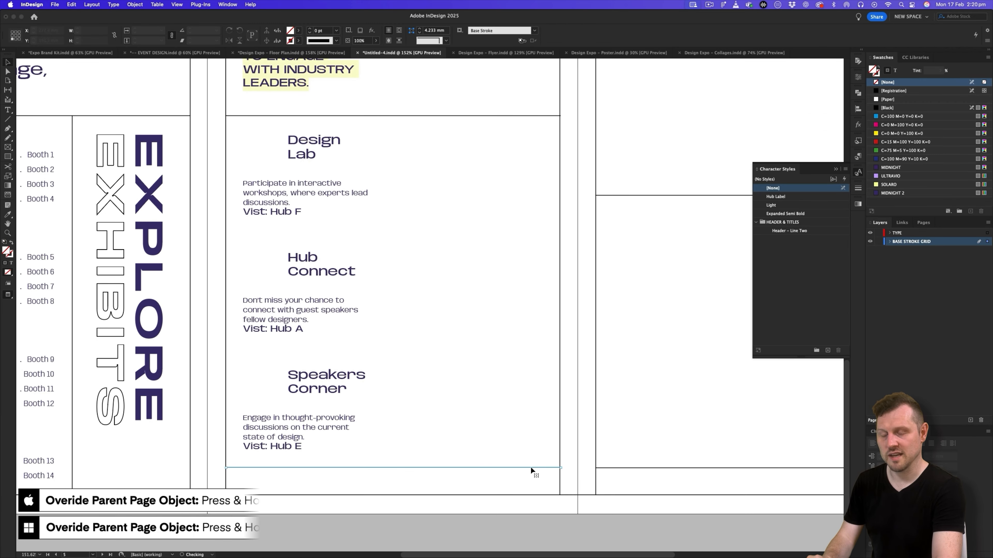
key("Delete")
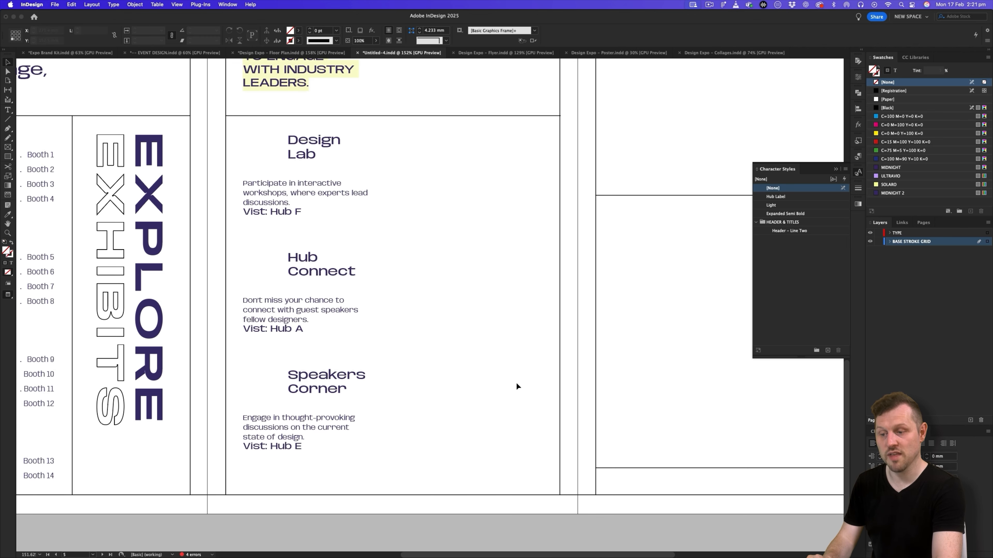
- Stretch the three stacked section frames together down to the page's lower border, about 151.6 mm high overall
key("w")
left_click_drag(460, 188, 308, 495)
key("w")
left_click(489, 321)
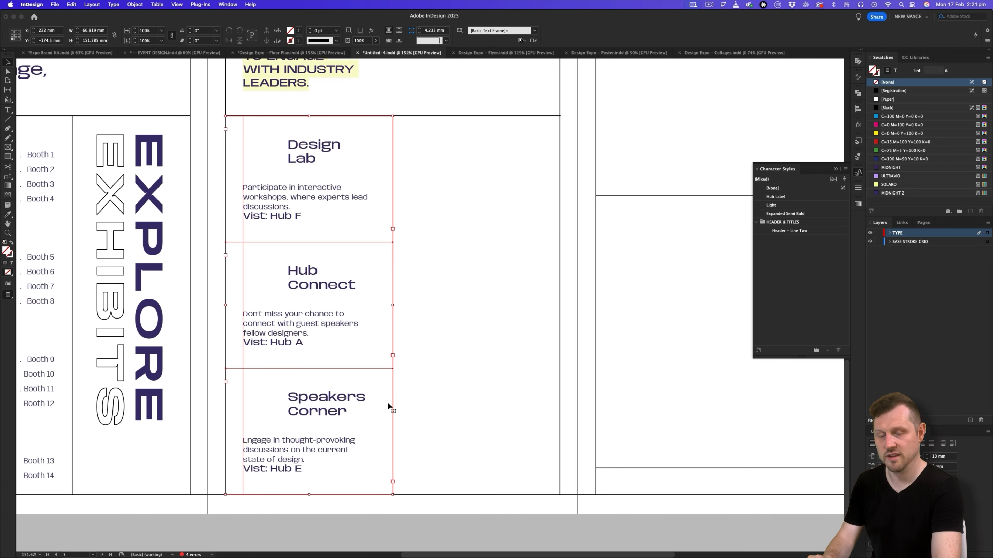
- Override the parent page's vertical line on the middle page and move it to the outer edge of the three stacked section frames
scroll(489, 215, "up", 3)
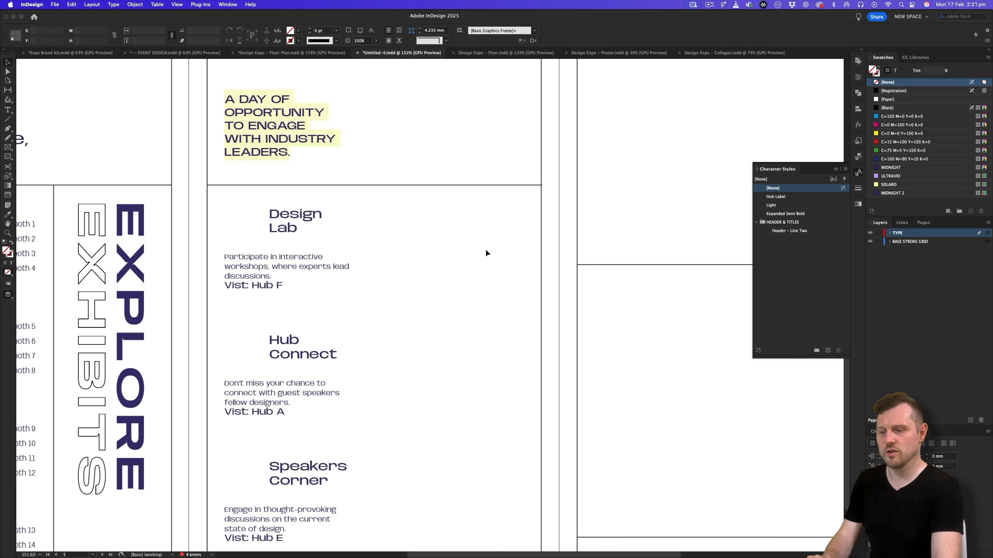
scroll(469, 240, "up", 1)
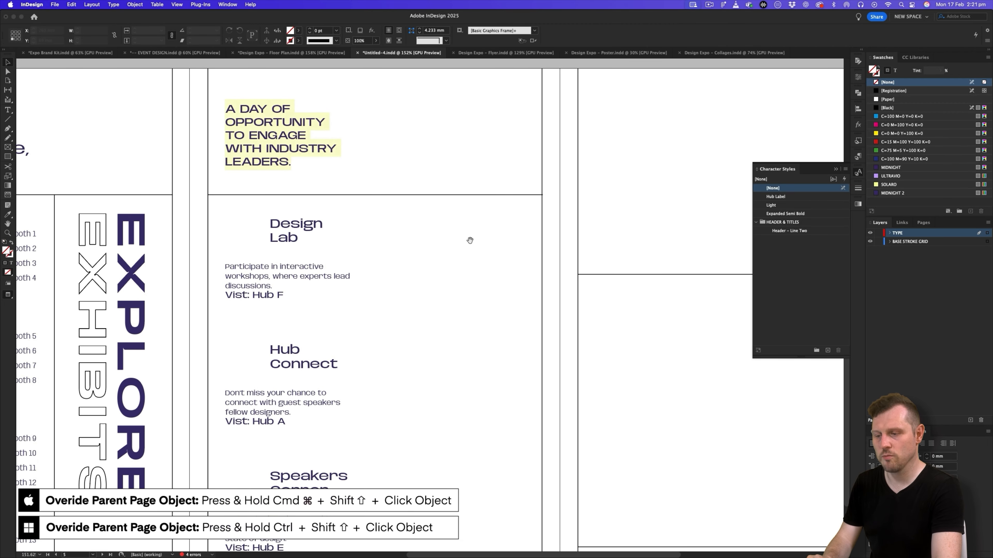
left_click(542, 246, "shift+super")
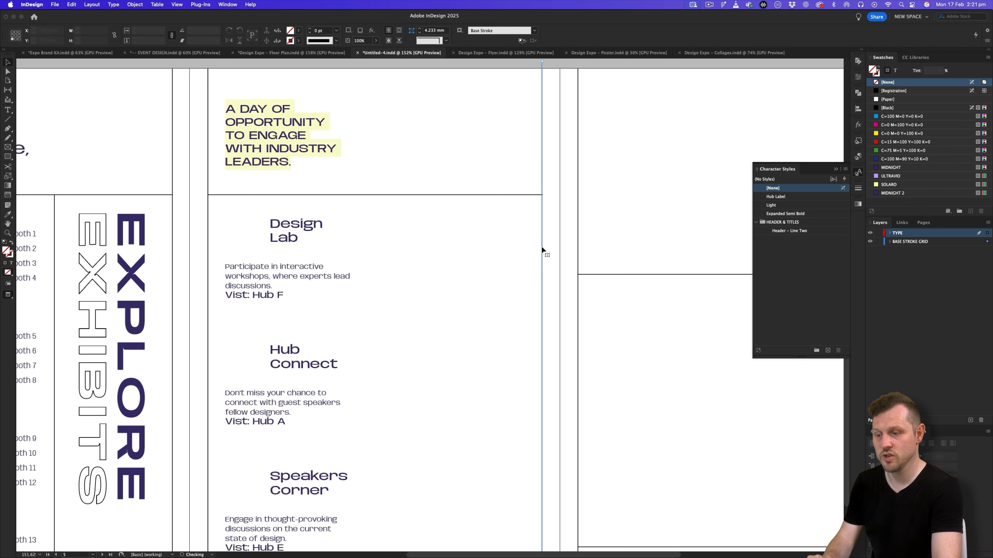
scroll(500, 325, "down", 2)
key("w")
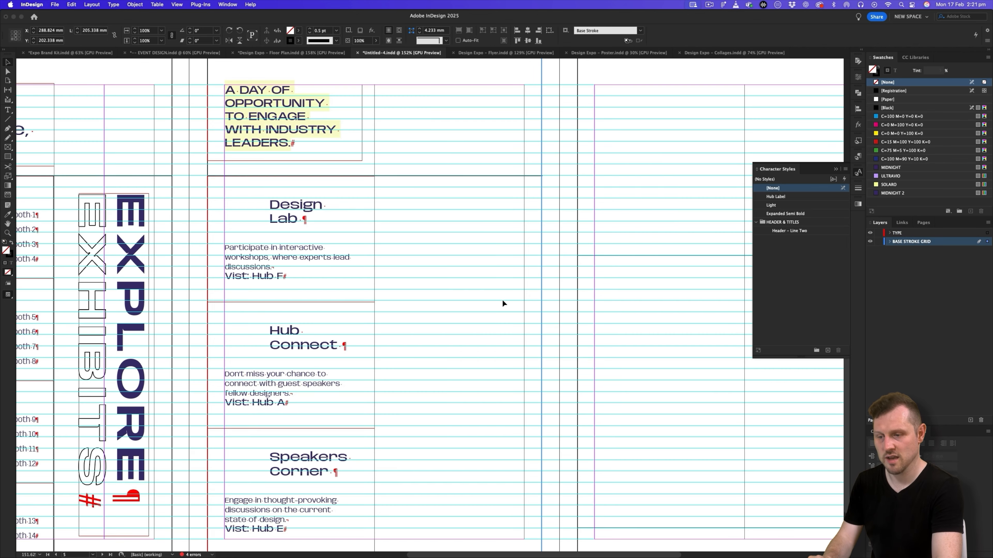
left_click_drag(542, 304, 376, 315)
left_click(452, 319)
key("w")
key("z")
left_click_drag(456, 297, 444, 315)
left_click_drag(429, 266, 477, 231)
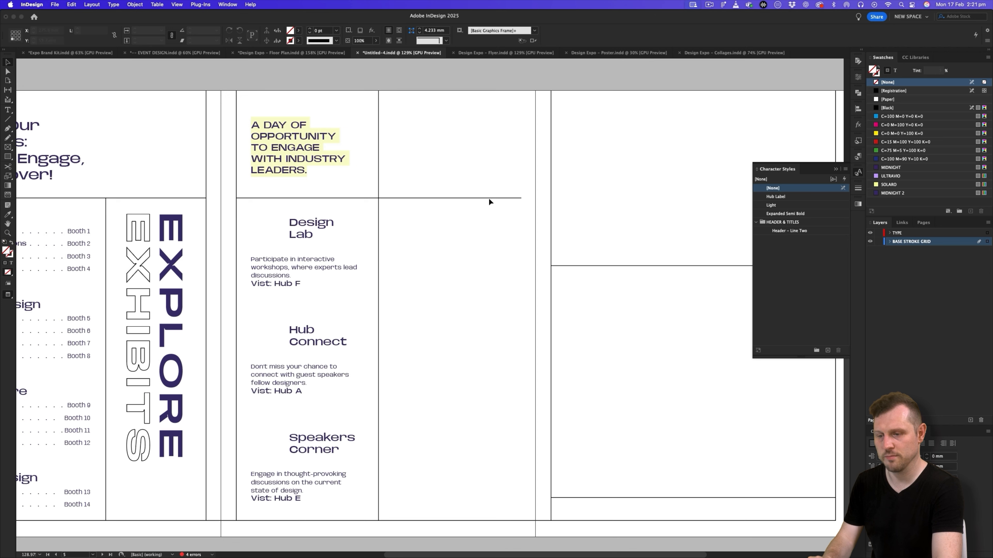
- Override the horizontal line below the highlighted intro text, lock the TYPE layer, and shorten the line to about 66.6 mm, the section column's width
left_click(461, 198, "shift+super")
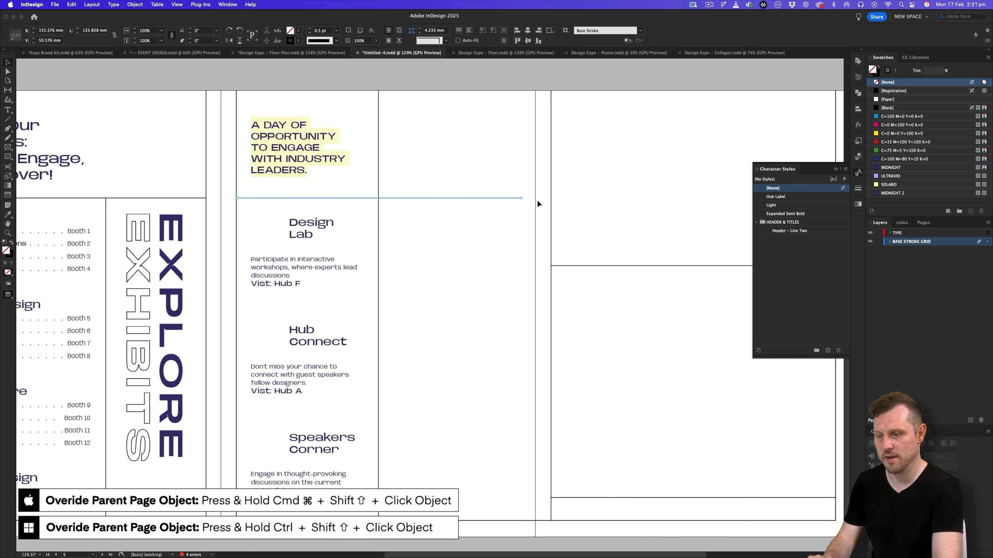
left_click_drag(522, 198, 378, 206)
key("super+z")
left_click(411, 207)
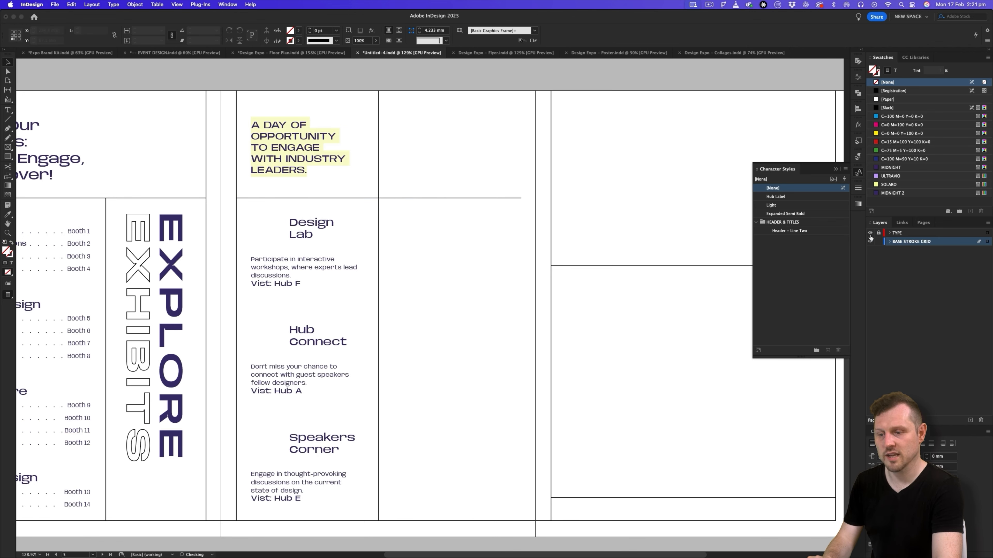
left_click_drag(522, 198, 380, 227)
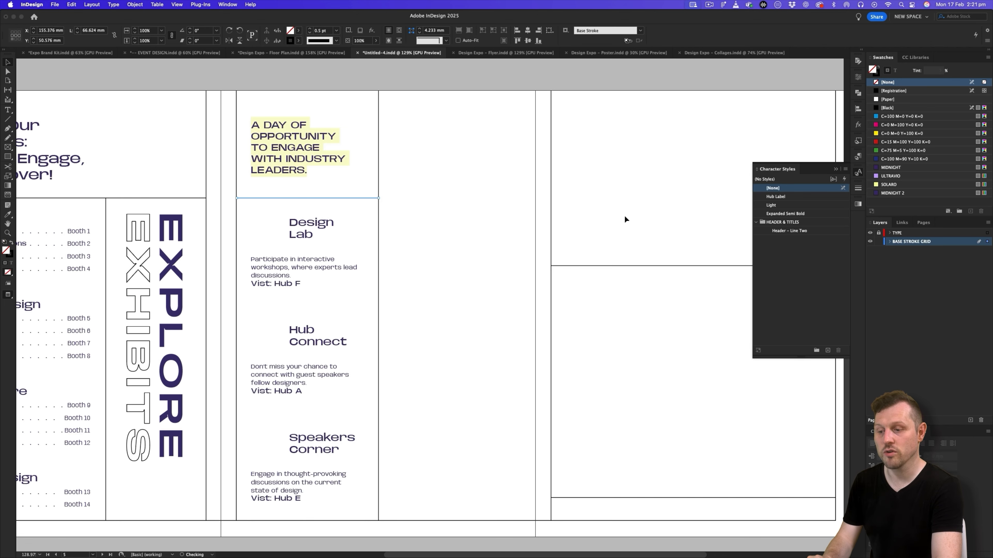
- Duplicate the shortened horizontal line as dividers below the Design Lab and Hub Connect sections, and preview the result
key("w")
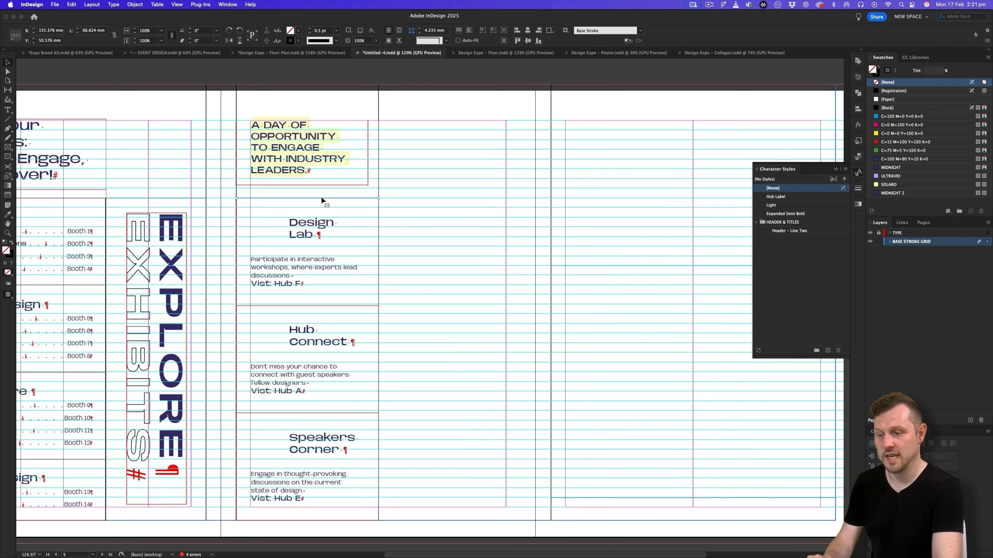
left_click_drag(320, 198, 346, 414)
key("w")
left_click(485, 330)
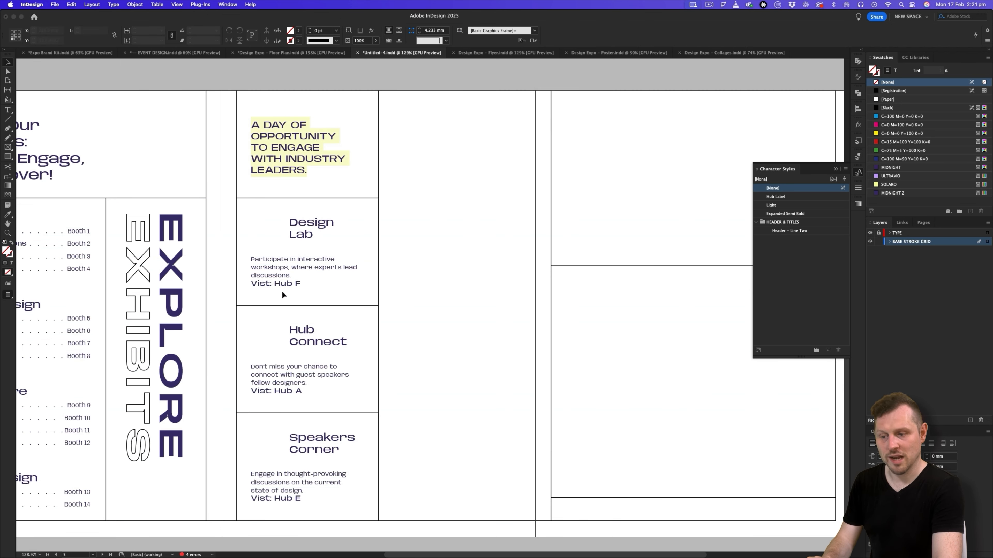
- Override the parent page's vertical line and both horizontal lines on the third page and delete them
left_click_drag(325, 287, 193, 281)
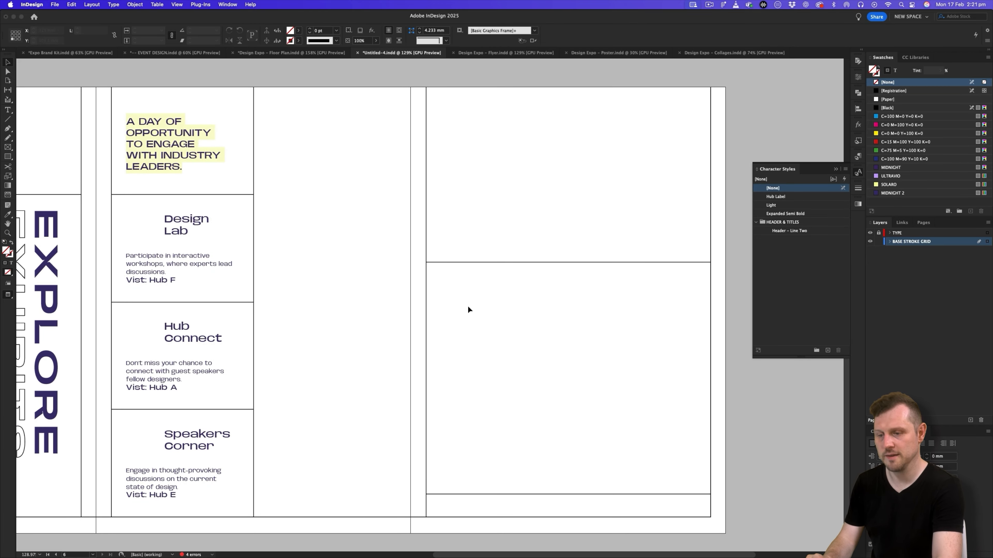
left_click(427, 279, "shift+super")
left_click(451, 263, "shift+super")
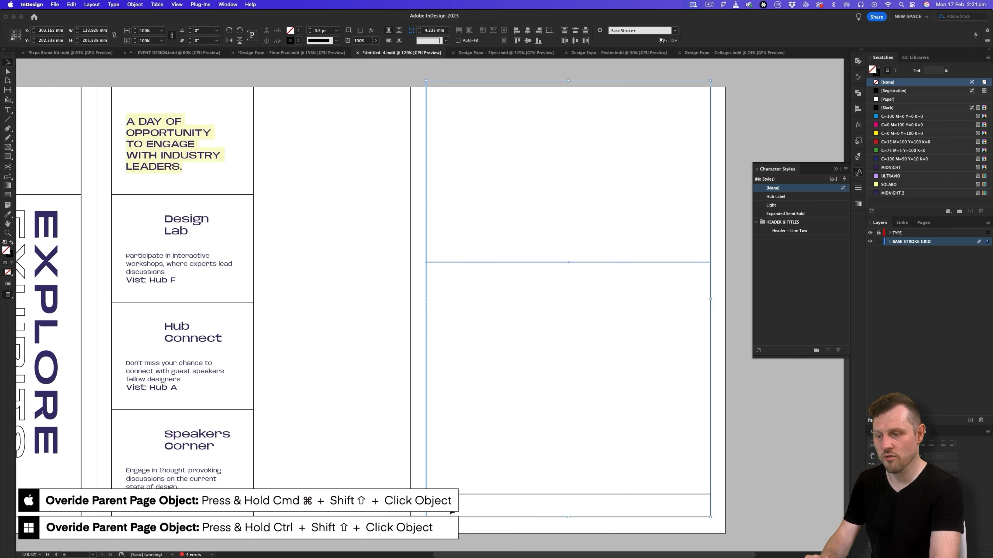
left_click_drag(375, 224, 504, 504)
key("BackSpace")
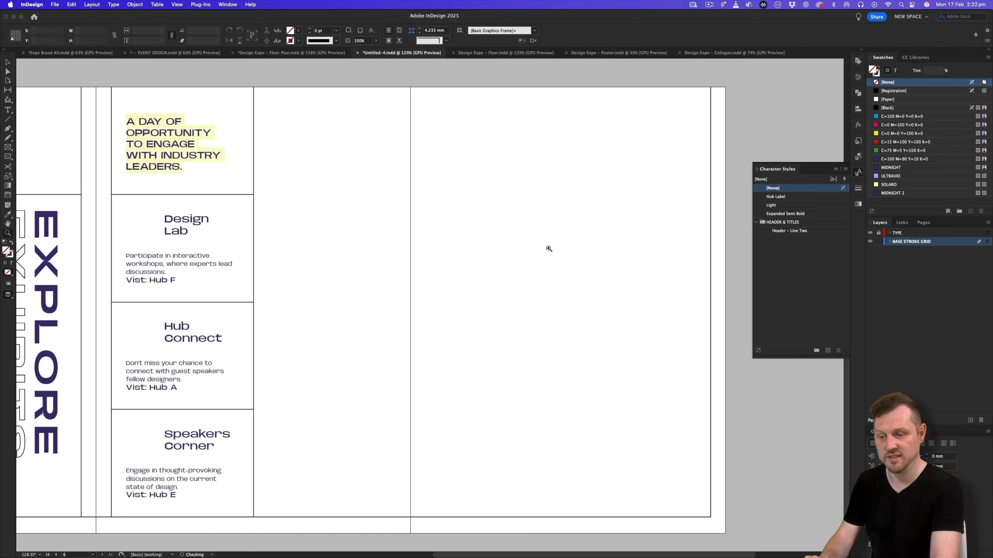
- Duplicate a horizontal divider near the foot of the map area and stretch it from the section column to the spread's outer border
left_click_drag(512, 248, 444, 270)
left_click_drag(443, 270, 421, 269)
left_click(387, 311)
left_click_drag(370, 303, 392, 300)
left_click(264, 212)
left_click_drag(264, 212, 451, 360)
left_click_drag(368, 360, 285, 393)
left_click_drag(491, 360, 689, 397)
key("w")
left_click_drag(339, 361, 682, 218)
left_click(401, 430)
key("w")
key("z")
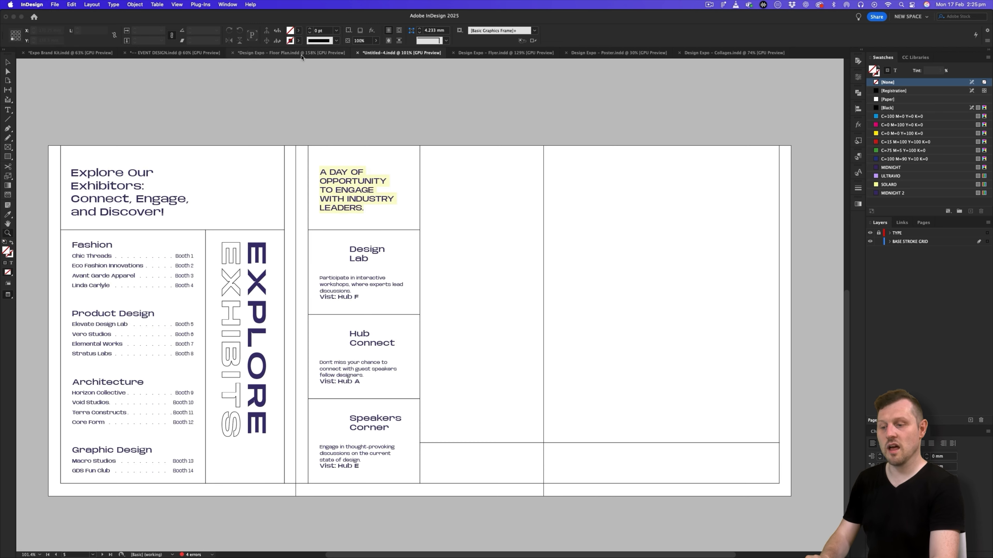
- Examine the Key table at the foot of the Design Expo floor plan document with its frame edges shown, and return to the pamphlet document
left_click(301, 54)
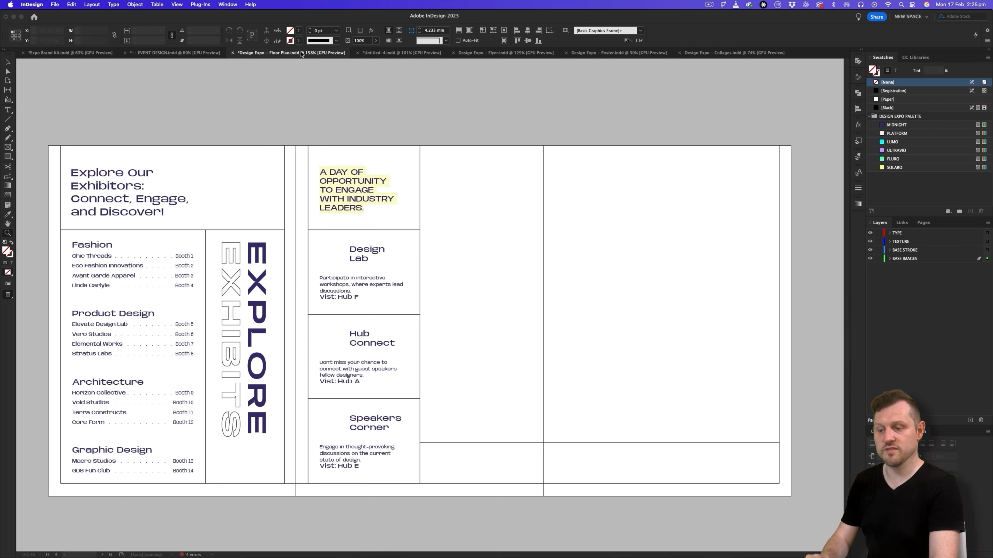
left_click_drag(651, 313, 433, 286)
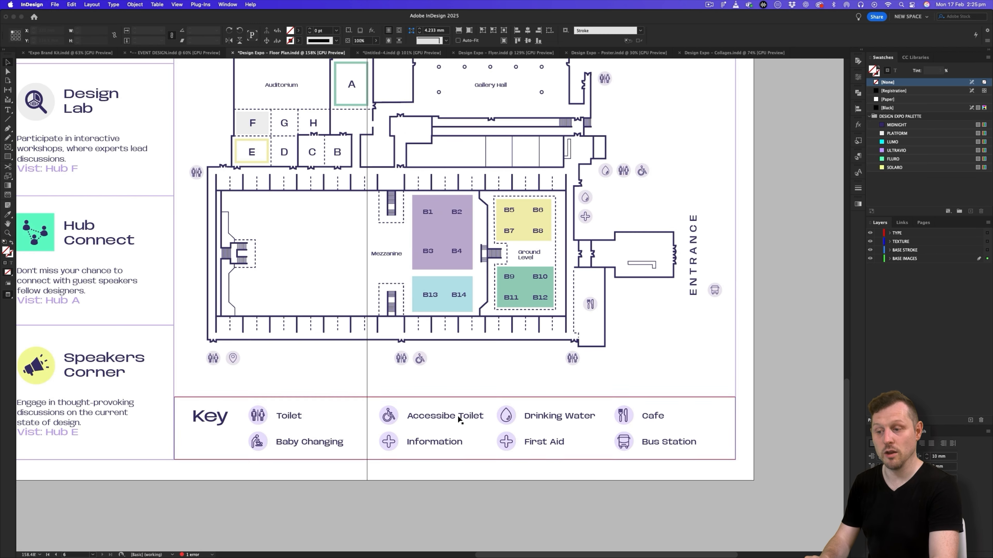
left_click(476, 511)
key("w")
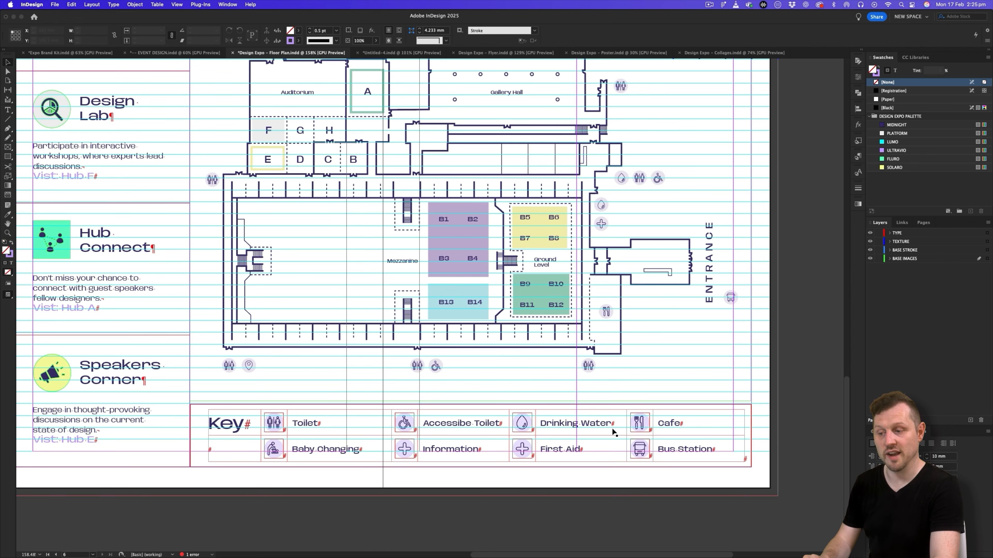
key("w")
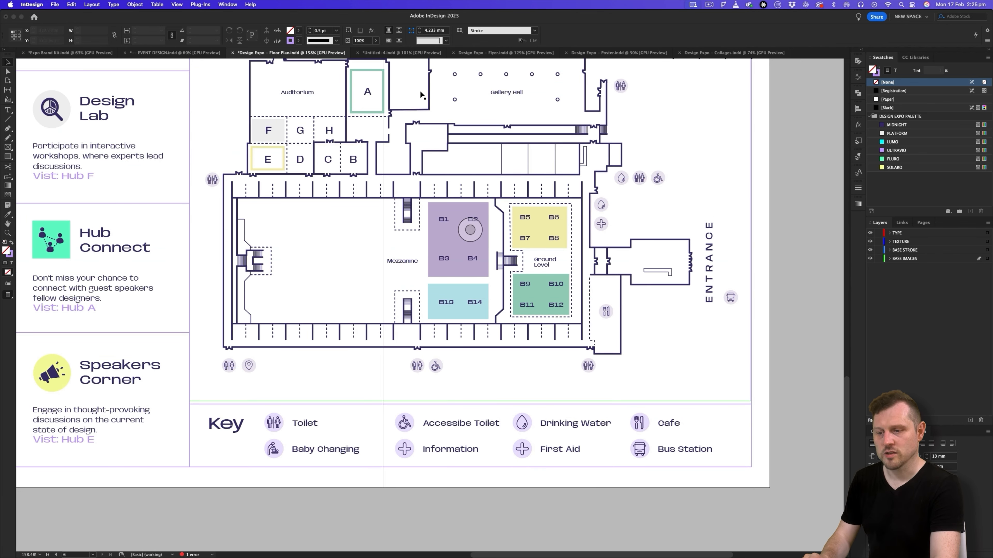
left_click(385, 54)
- Duplicate the "Explore Our Exhibitors" title frame straight across to the start of the map area
left_click_drag(582, 342, 487, 334)
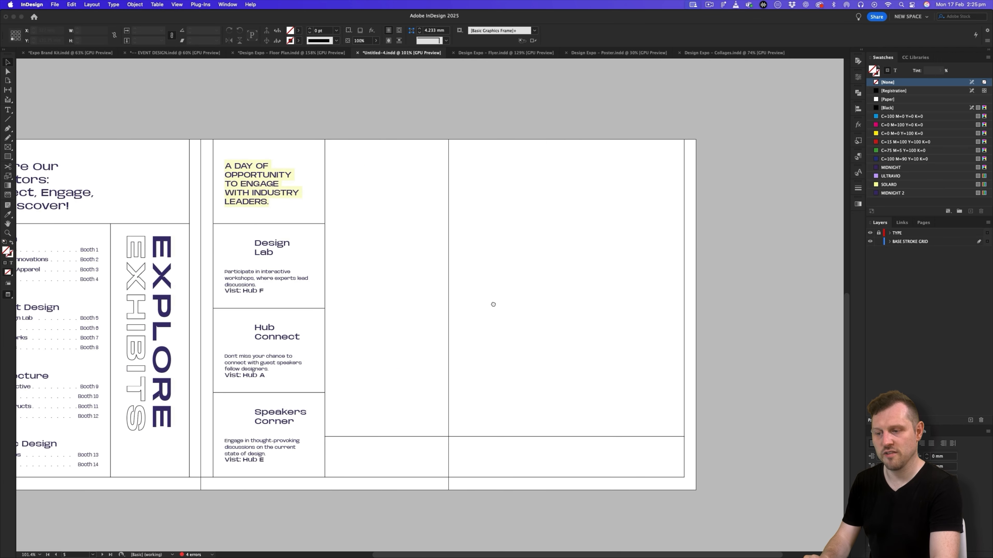
left_click(379, 408, "super")
left_click_drag(346, 429, 456, 428)
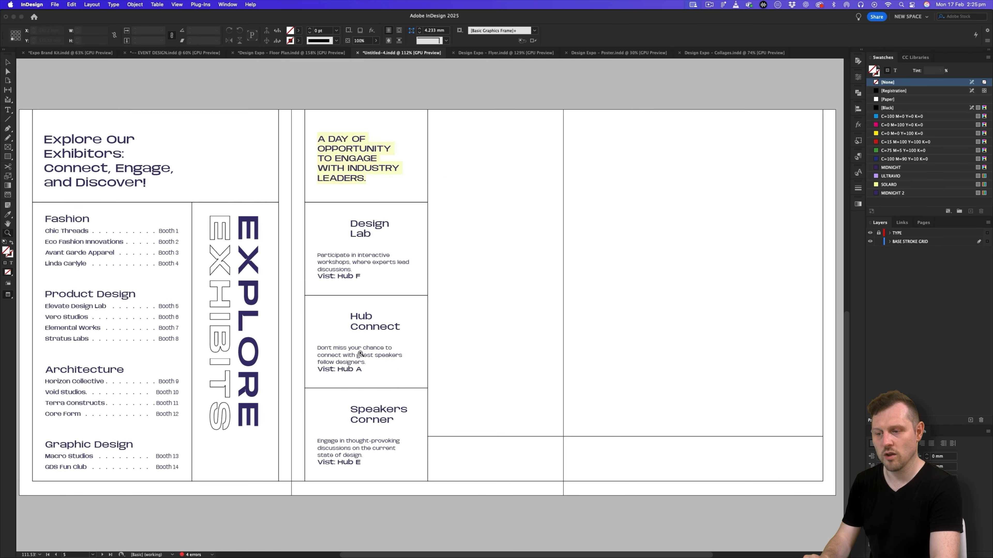
key("w")
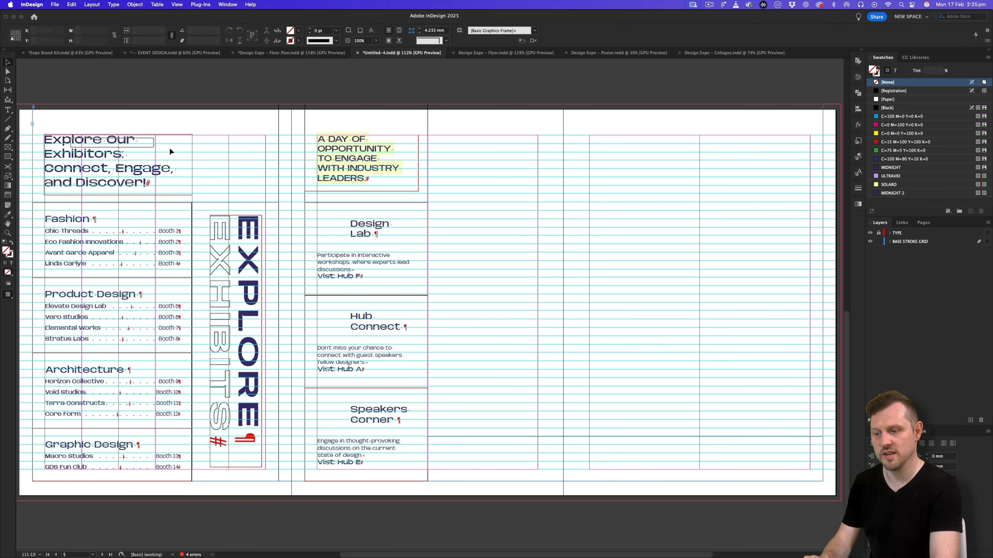
left_click_drag(355, 173, 485, 172)
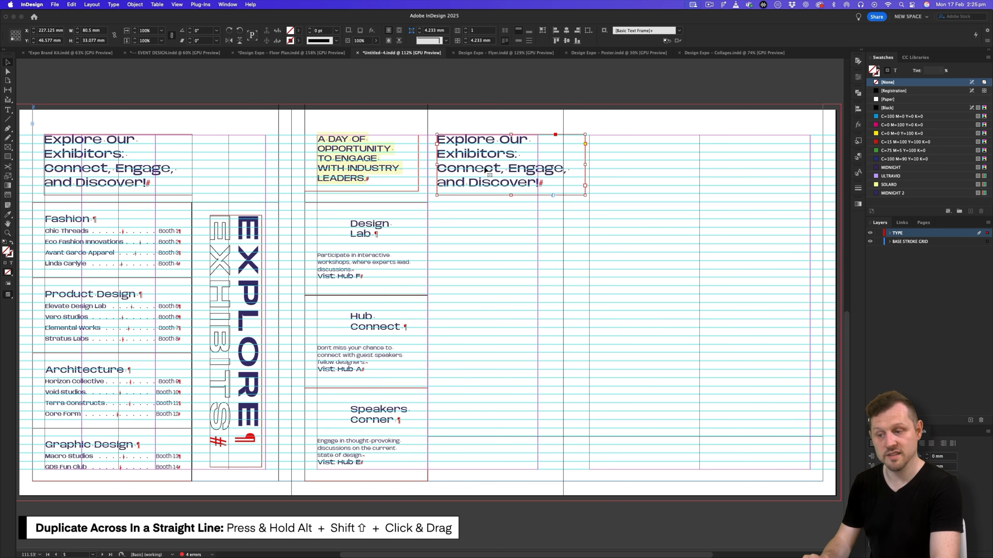
- Replace the duplicated title's text with "Map" and shrink its frame to about 46.4 × 12 mm
double_click(485, 168)
key("super+a")
type("Ma")
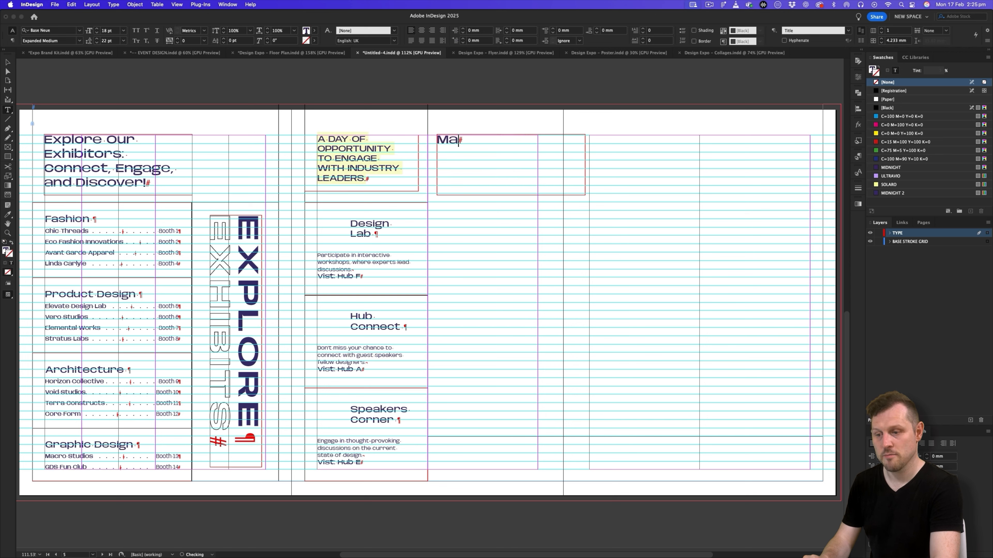
left_click(7, 62)
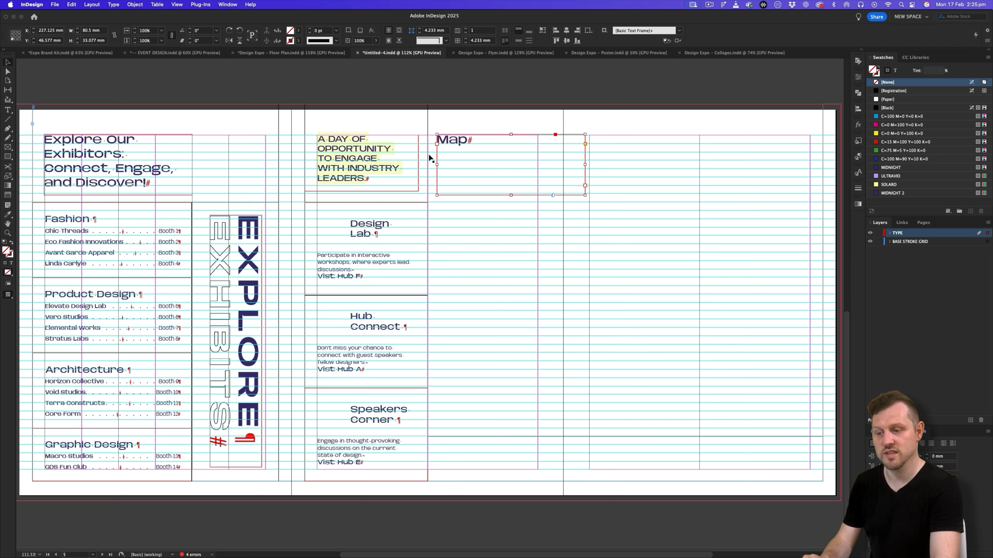
left_click_drag(585, 196, 523, 156)
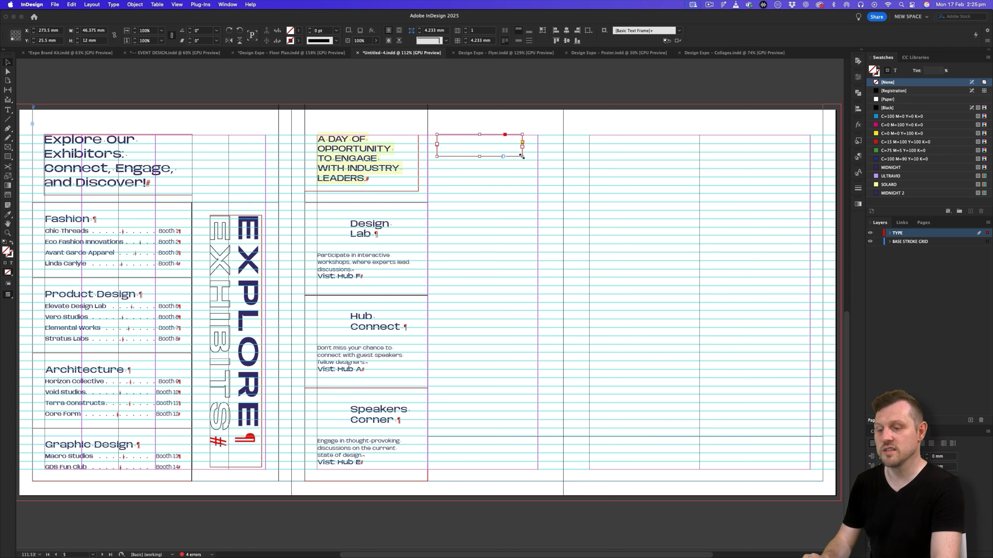
- Draw a text frame about 214.9 × 24.4 mm filling the strip below the map area's horizontal divider
scroll(430, 235, "right", 5)
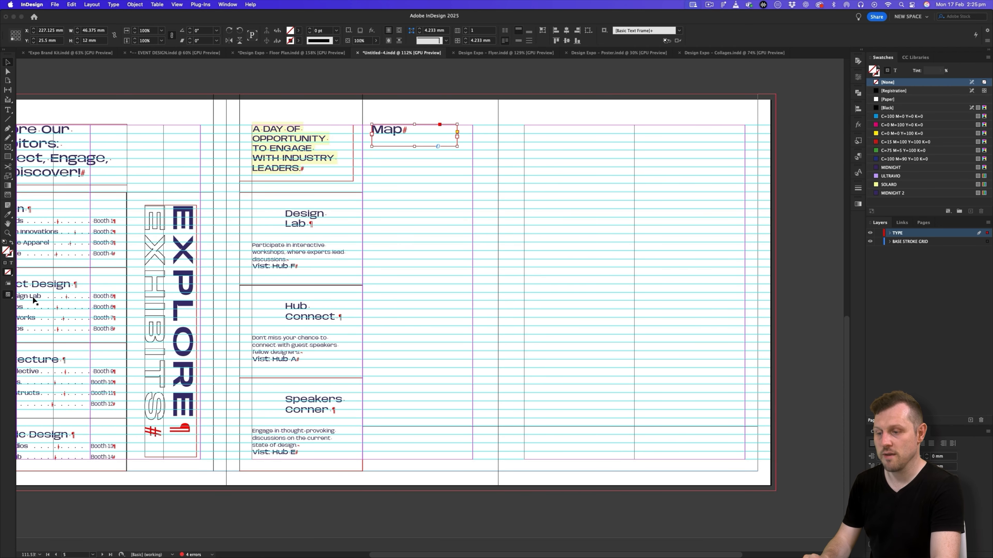
left_click(8, 110)
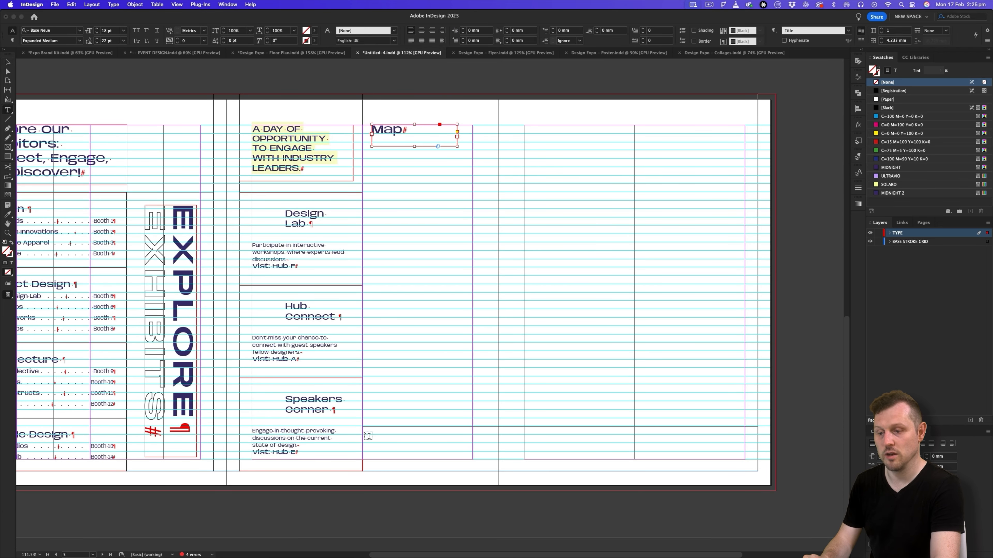
left_click_drag(363, 427, 759, 471)
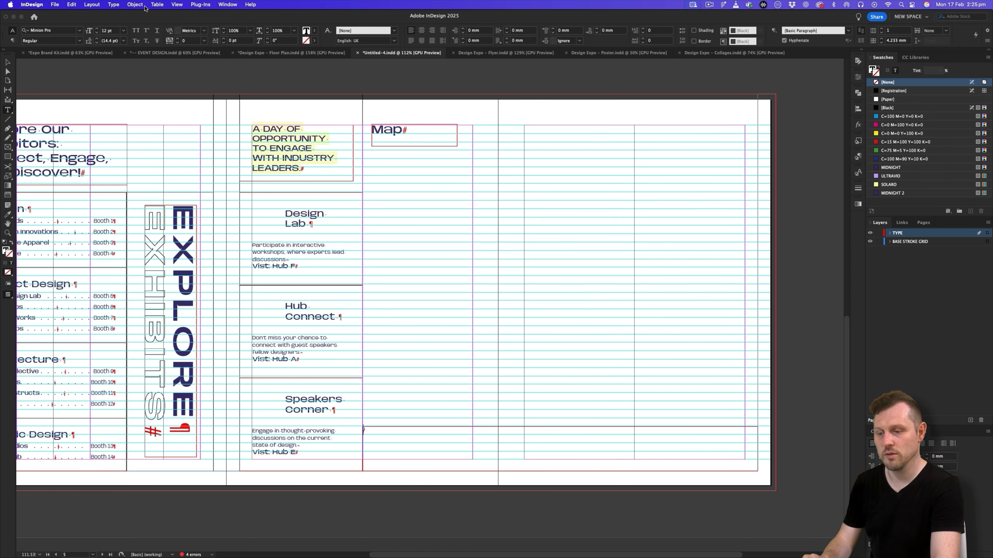
- Insert a table with 2 body rows and 9 columns in the new text frame, using the Basic Table style
left_click(157, 4)
left_click(168, 14)
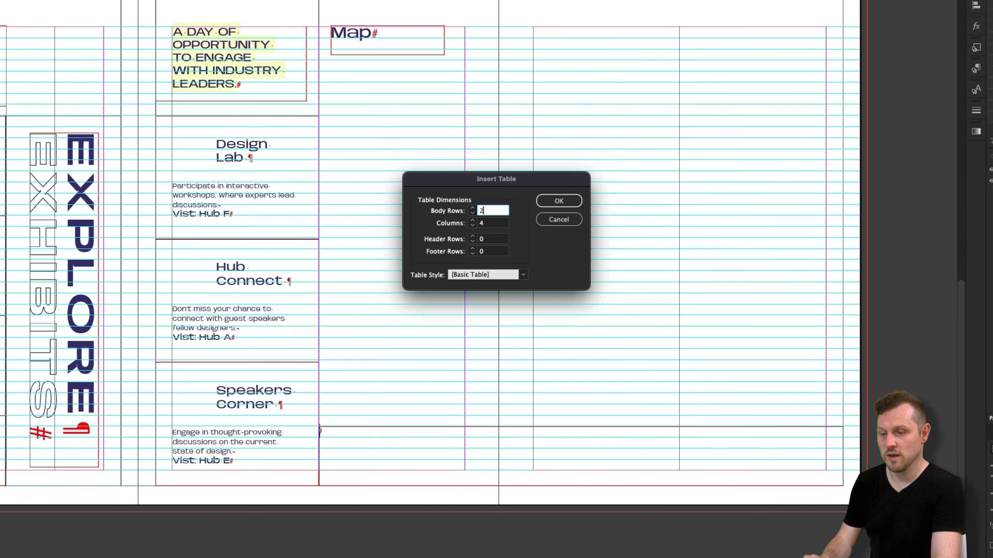
type("2")
key("Tab")
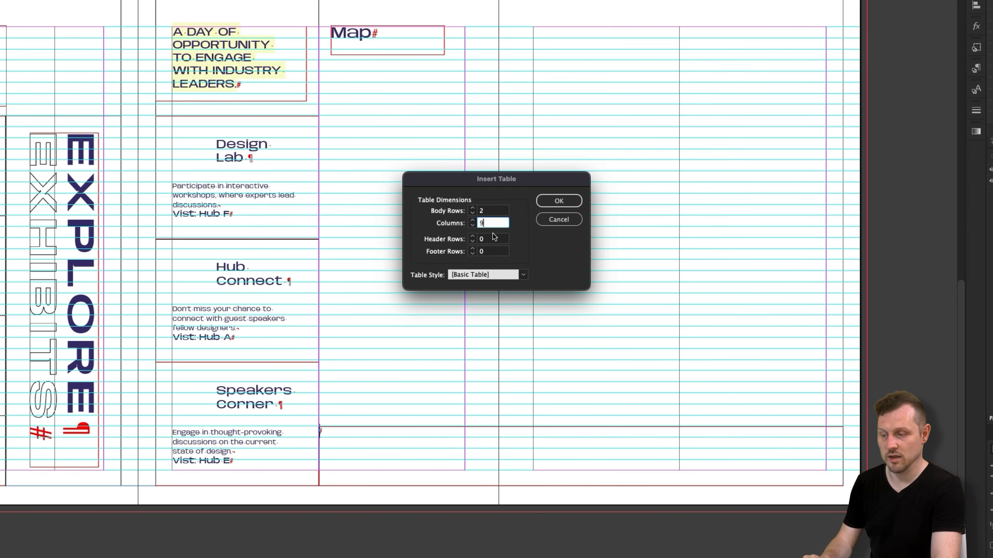
left_click(559, 200)
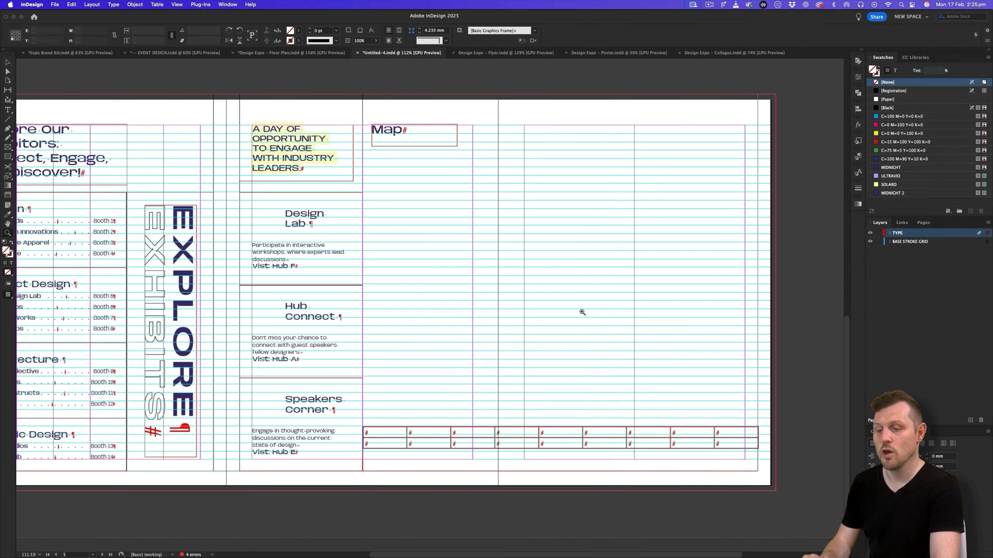
- Centre the key table vertically within its text frame below the map area
left_click_drag(654, 380, 583, 405)
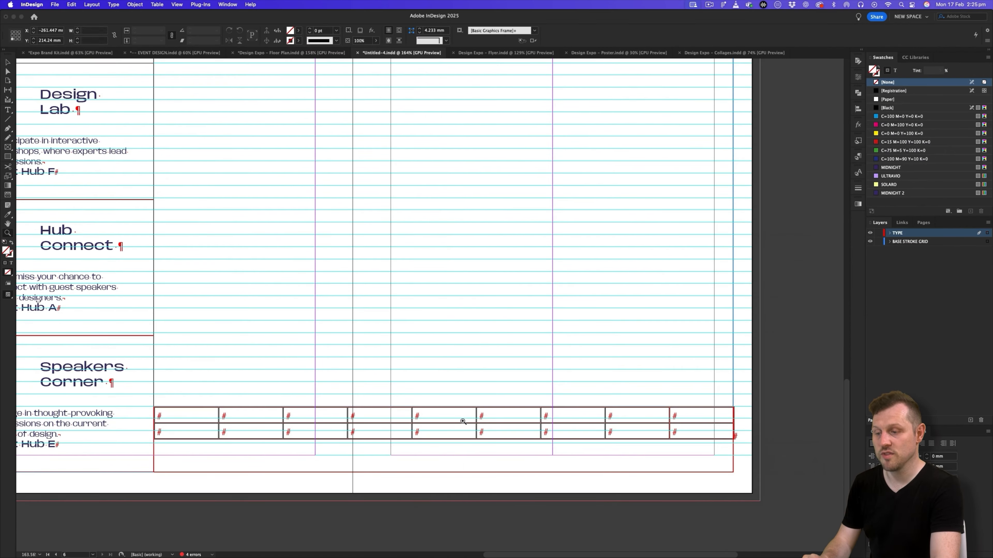
left_click_drag(463, 419, 478, 413)
key("w")
left_click_drag(409, 420, 453, 435)
key("w")
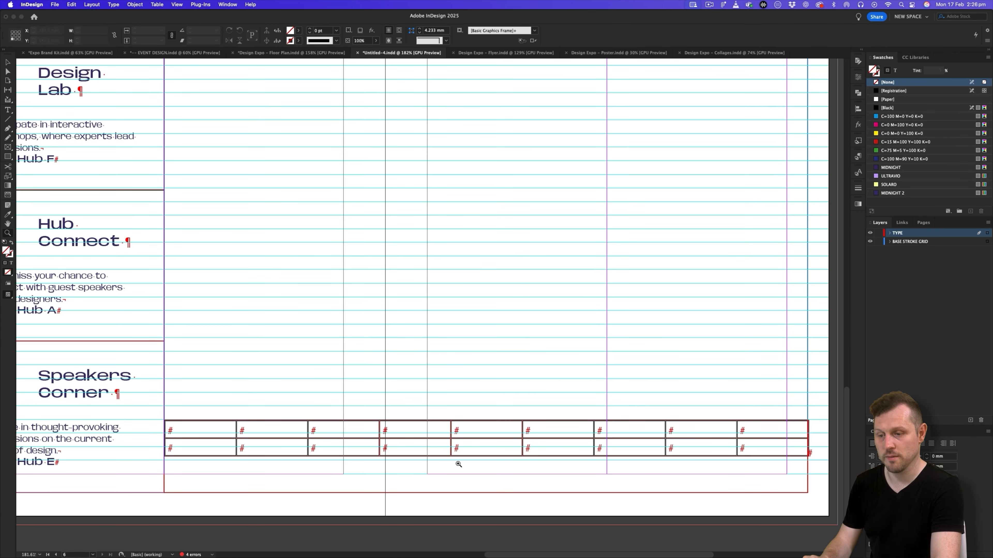
key("v")
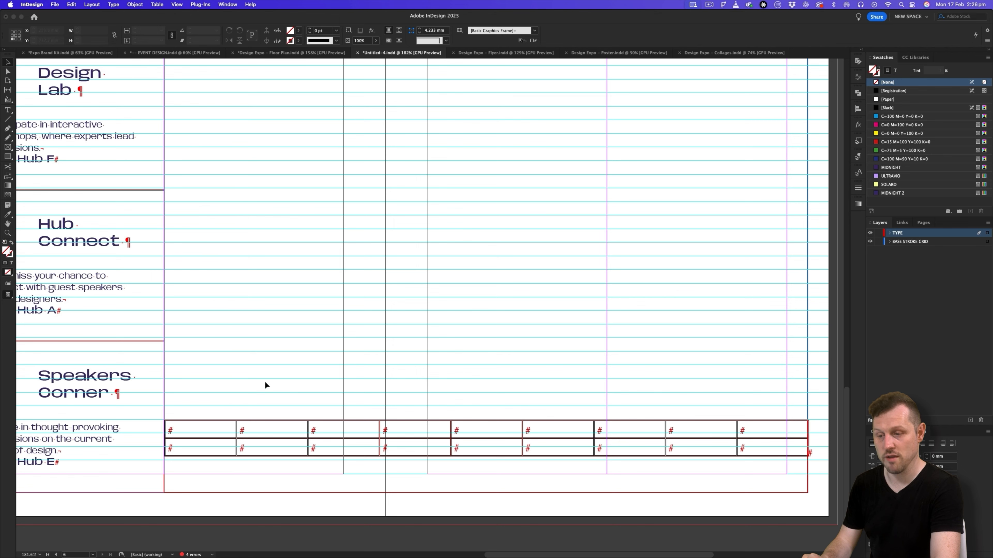
left_click(263, 435)
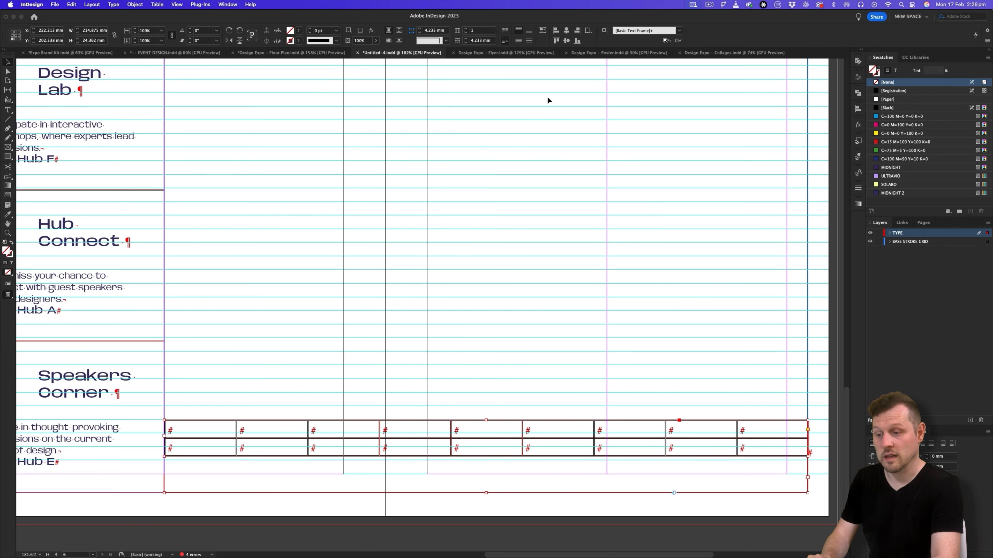
scroll(548, 102, "up", 1)
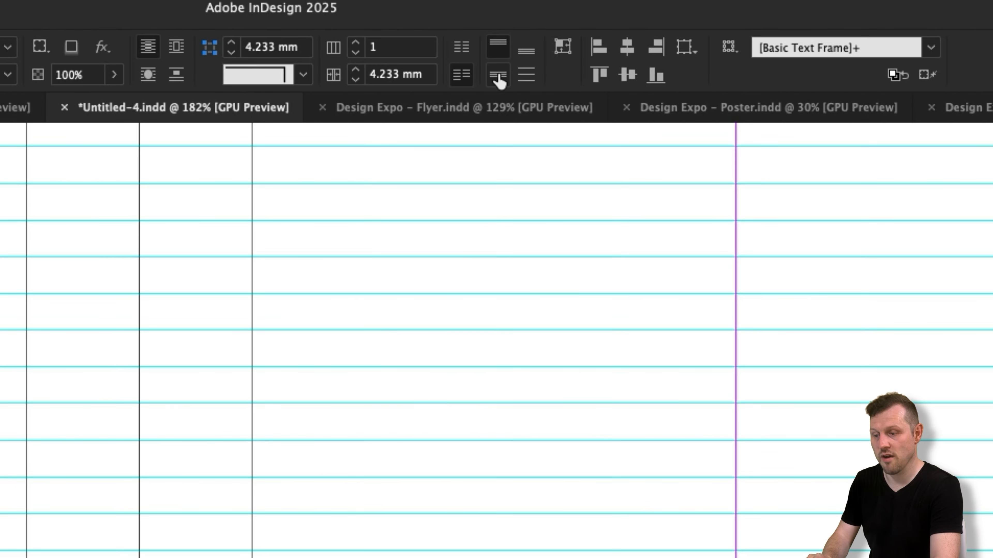
left_click(518, 41)
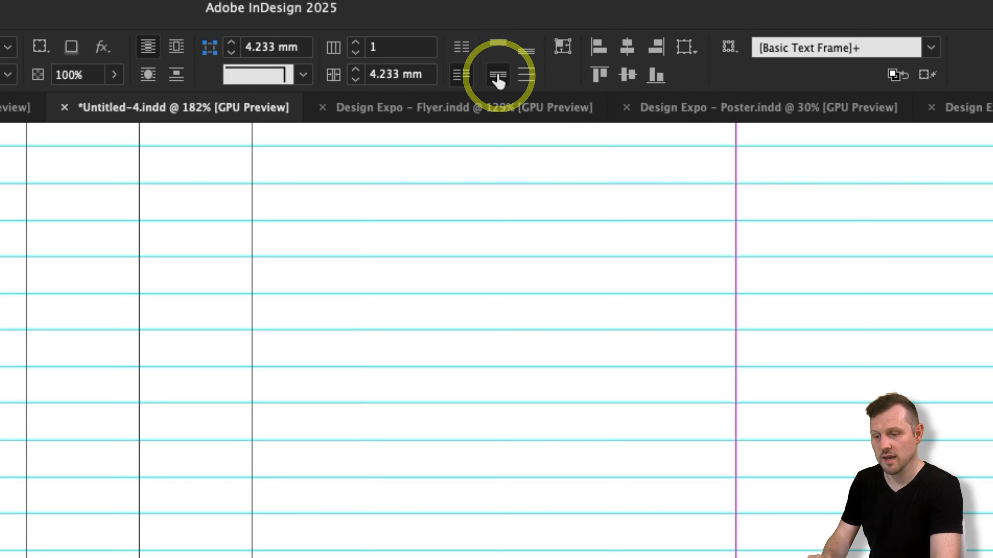
- Set the left inset spacing of the key table's text frame to 7 mm
right_click(458, 250)
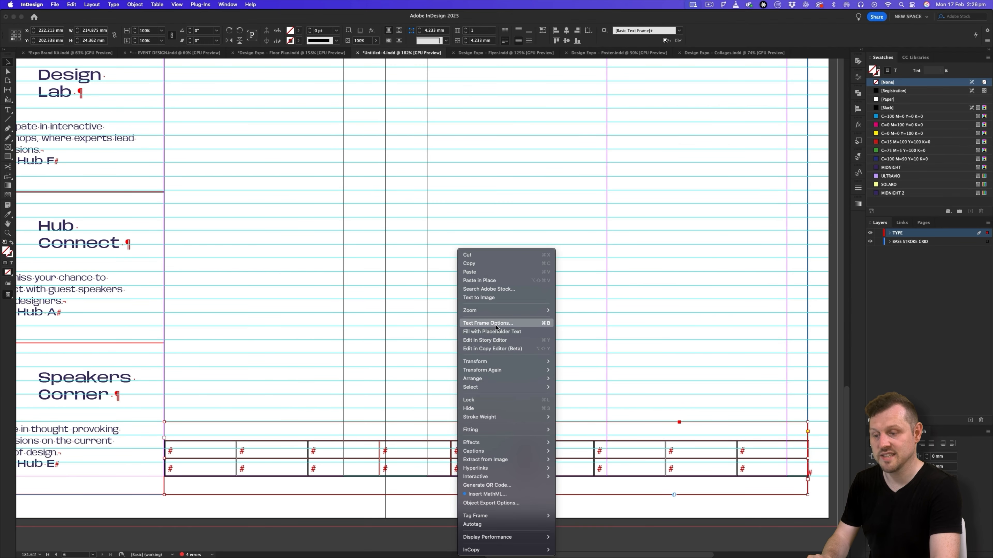
left_click(488, 323)
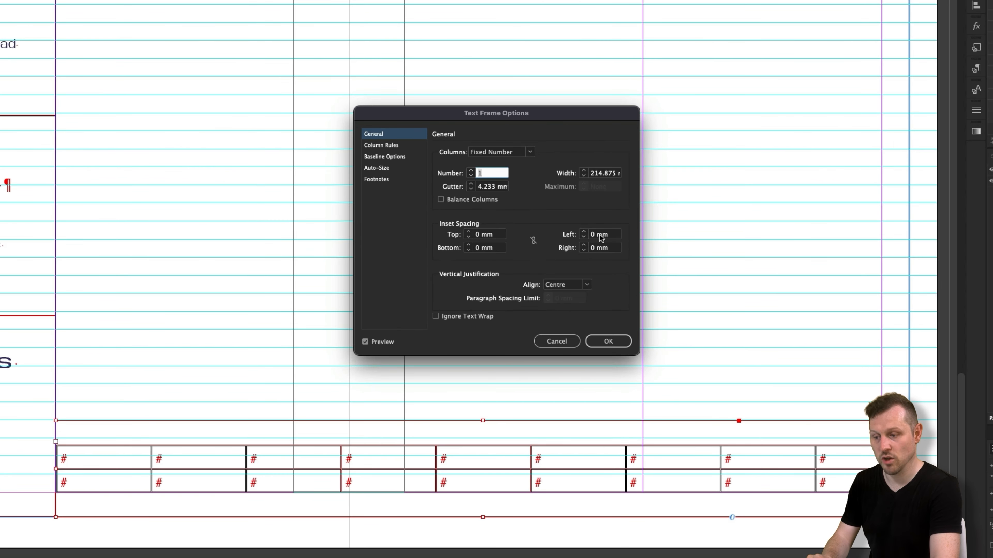
left_click(594, 245)
type("7")
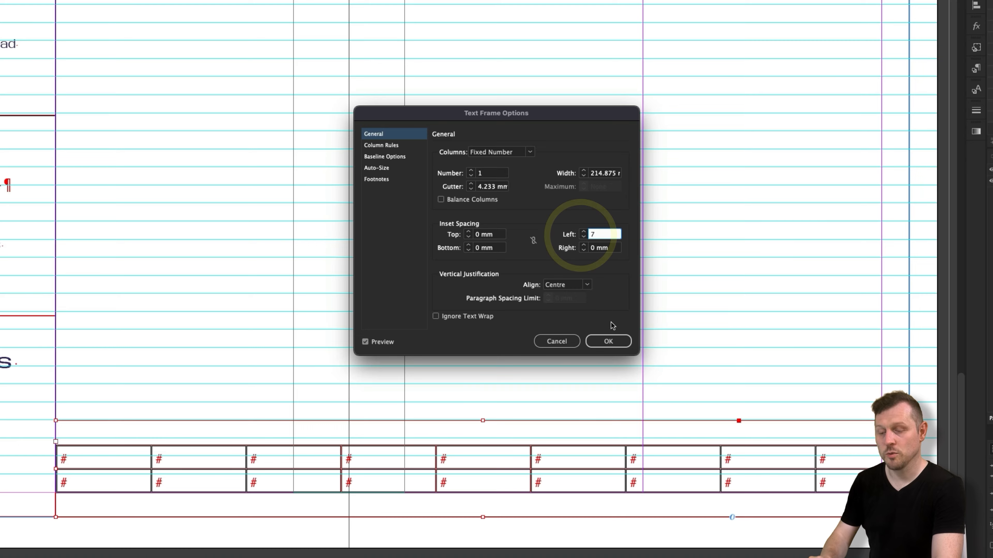
left_click(613, 341)
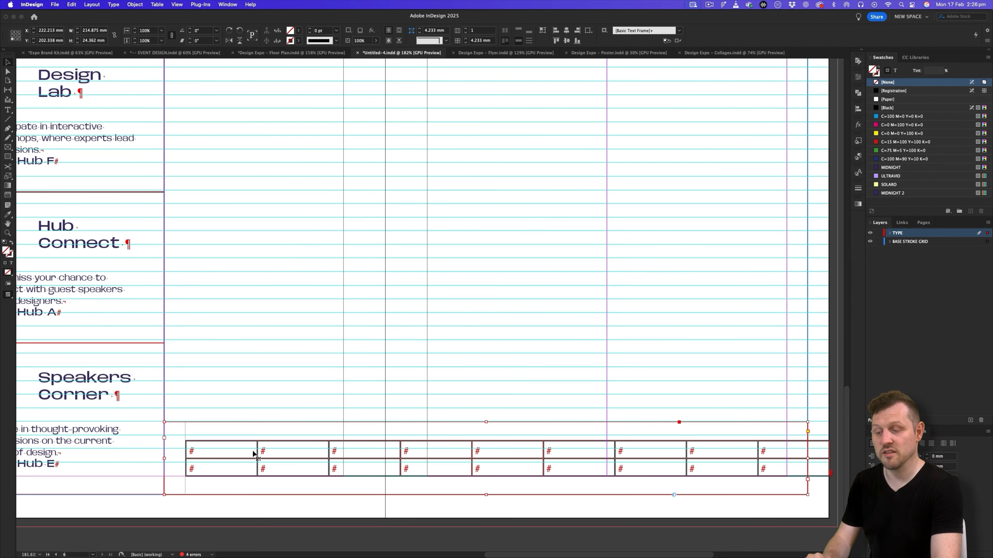
- Set the width of the key table's first column to 20 mm
double_click(253, 454)
left_click_drag(231, 450, 235, 468)
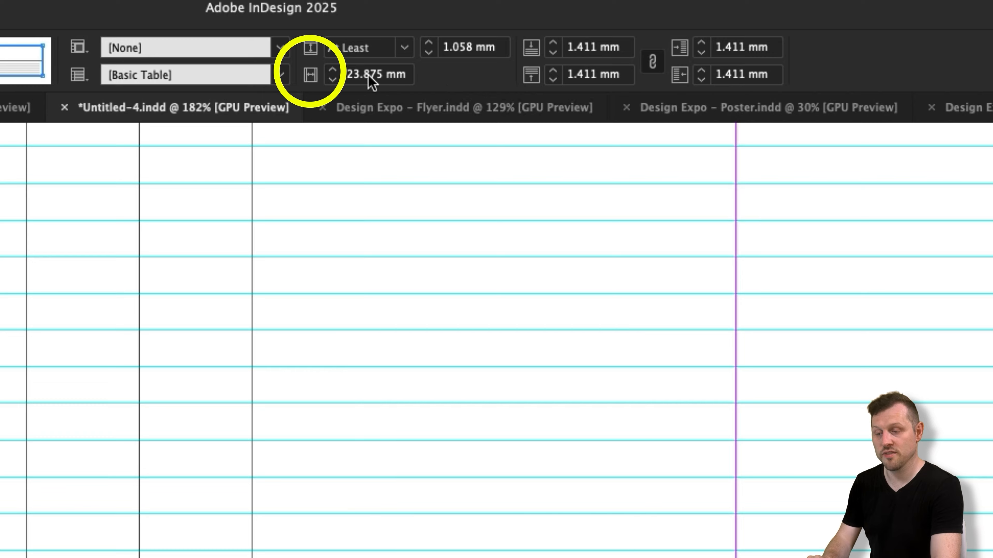
left_click(360, 74)
key("super+a")
type("20")
key("Tab")
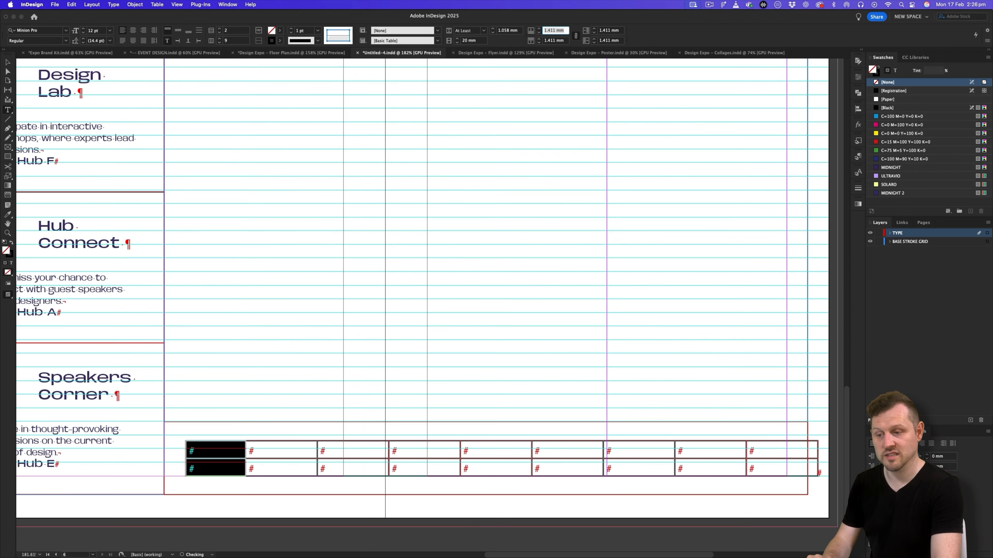
- Set the key table's second column to 10 mm wide and its third column to 40 mm
left_click_drag(294, 454, 293, 469)
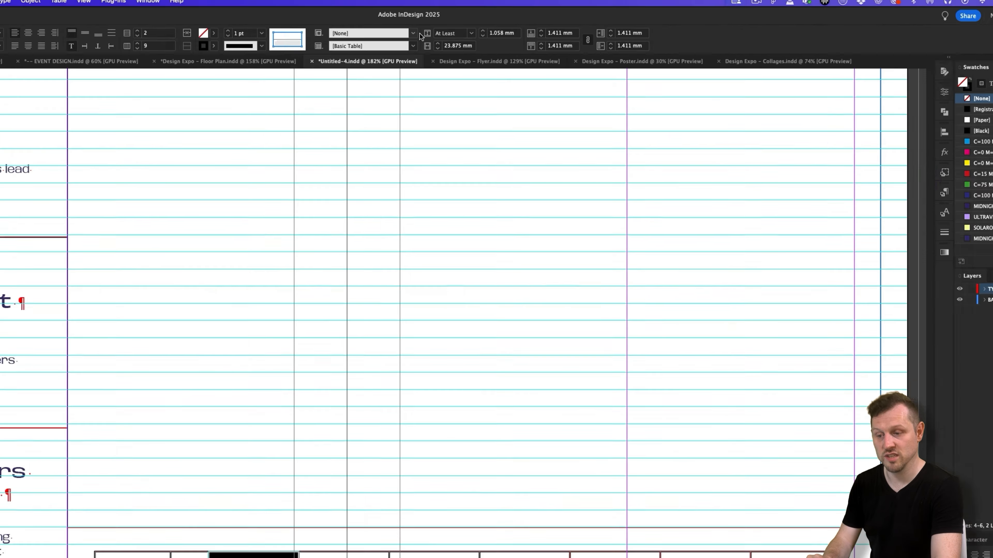
left_click(456, 47)
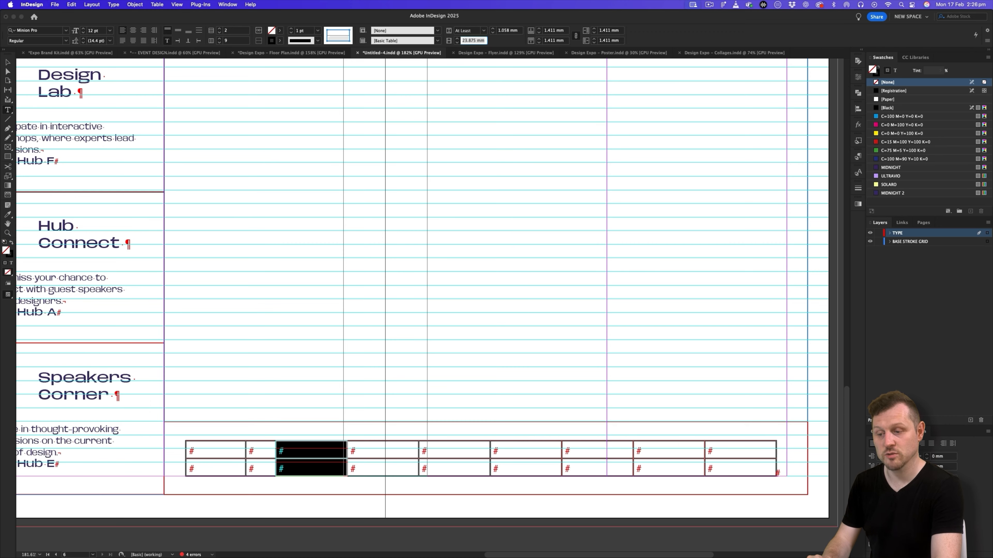
type("40")
key("Tab")
- Set the key table's fourth column to 10 mm wide and its fifth column to 35 mm
left_click_drag(410, 454, 410, 468)
left_click(467, 41)
type("1.0")
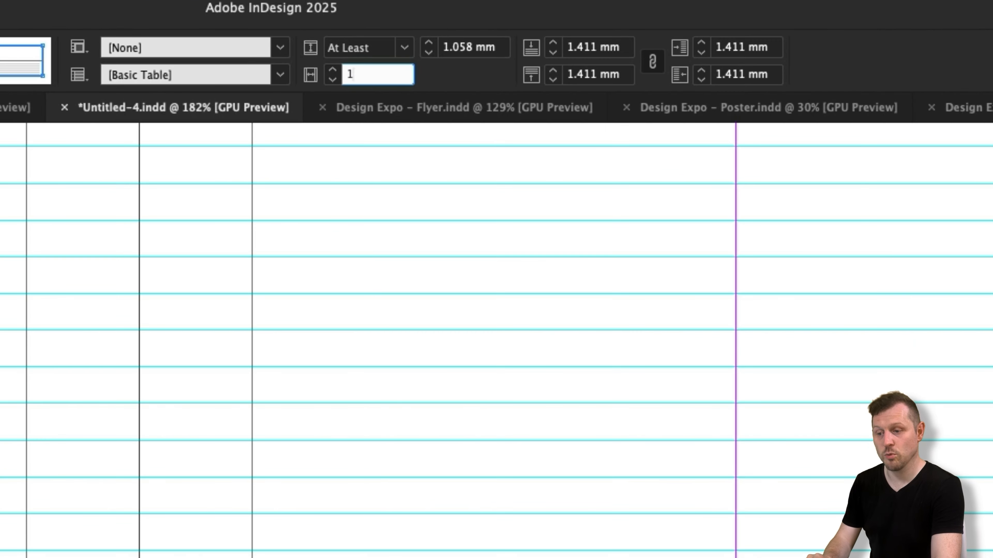
key("Return")
left_click_drag(462, 450, 461, 468)
double_click(365, 75)
type("35")
key("Return")
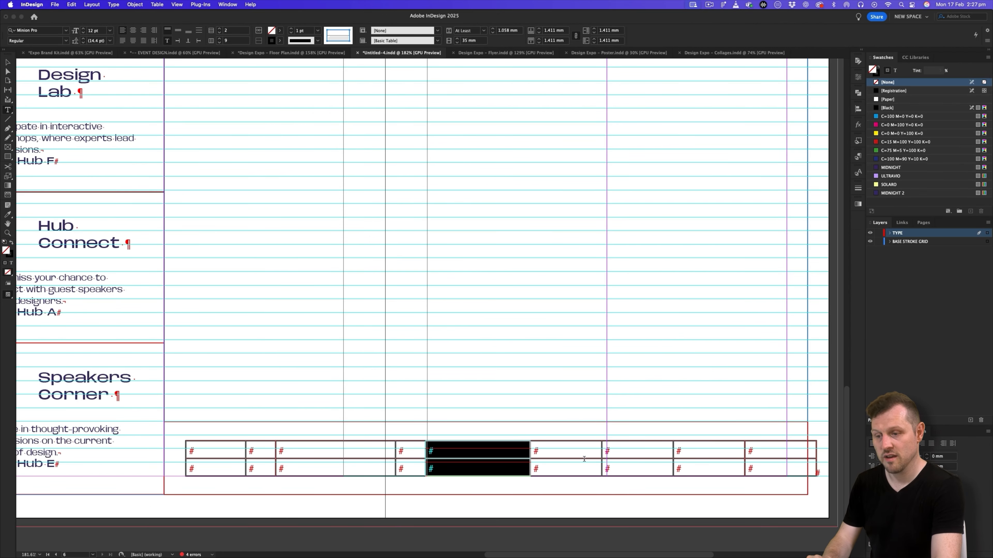
- Set the key table's sixth column to 10 mm wide and its seventh column to 35 mm
mouse_move(584, 454)
left_mouse_down()
mouse_move(567, 468)
mouse_move(593, 469)
left_mouse_up()
double_click(466, 41)
type("10")
key("Return")
double_click(470, 41)
type("35")
key("Return")
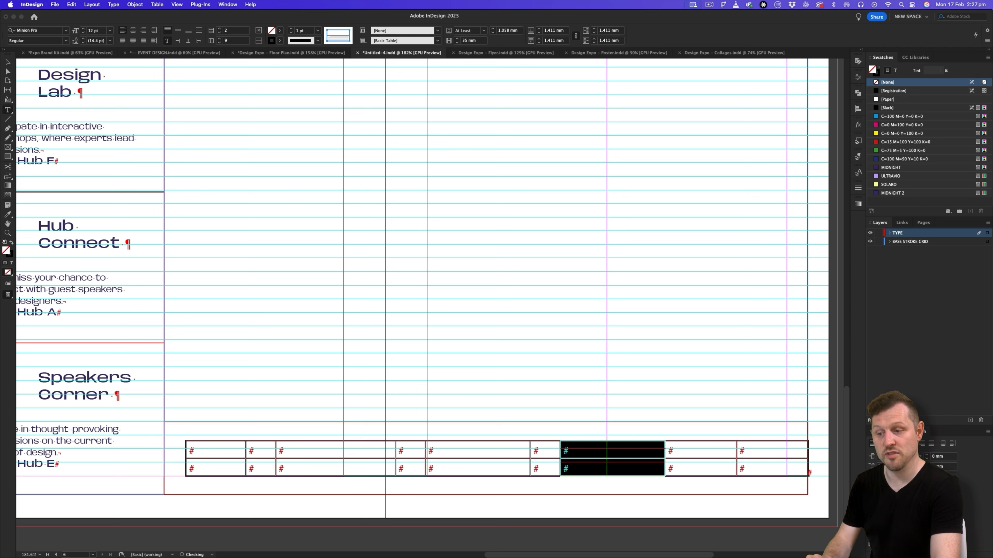
- Set the key table's eighth column to 10 mm wide and its ninth column to 35 mm
left_click_drag(684, 451, 715, 468)
double_click(473, 41)
type("10")
key("Return")
double_click(476, 40)
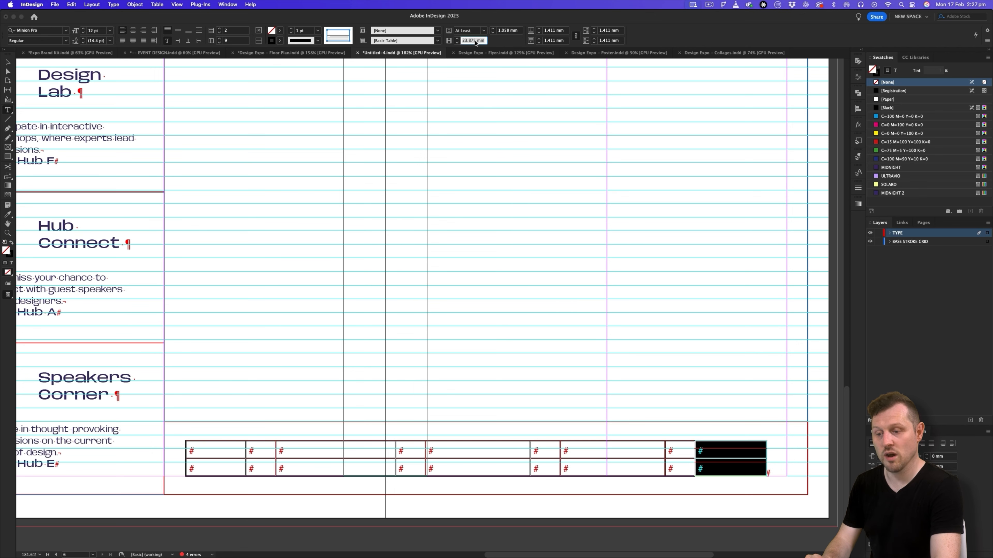
key("Return")
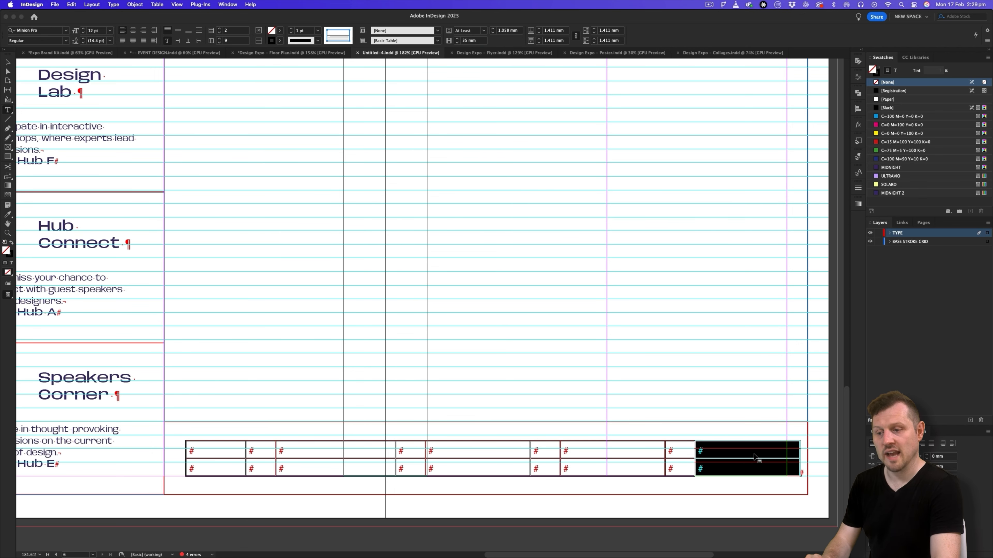
- Set all cell insets to 0 mm across the whole key table
left_click_drag(218, 451, 762, 468)
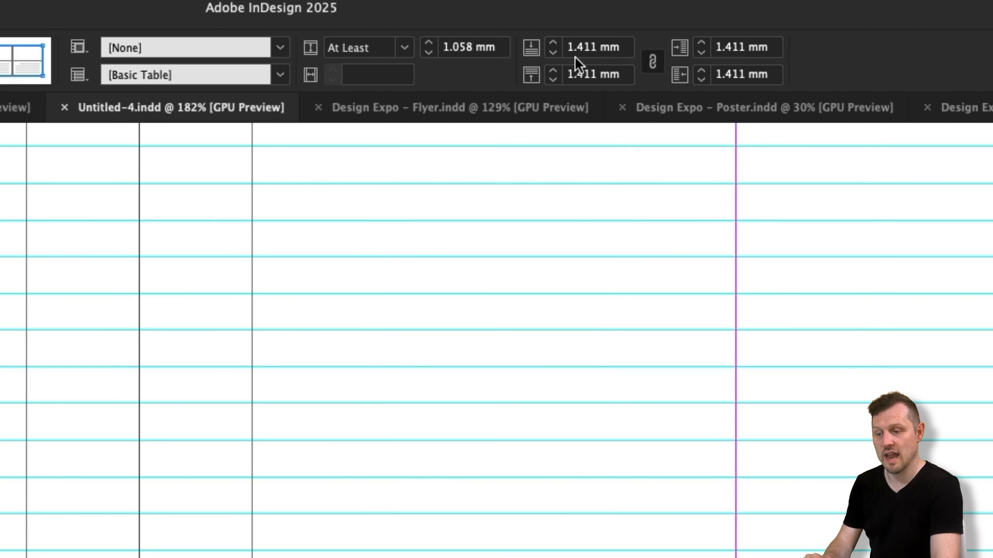
left_click(592, 46)
type("0")
key("Tab")
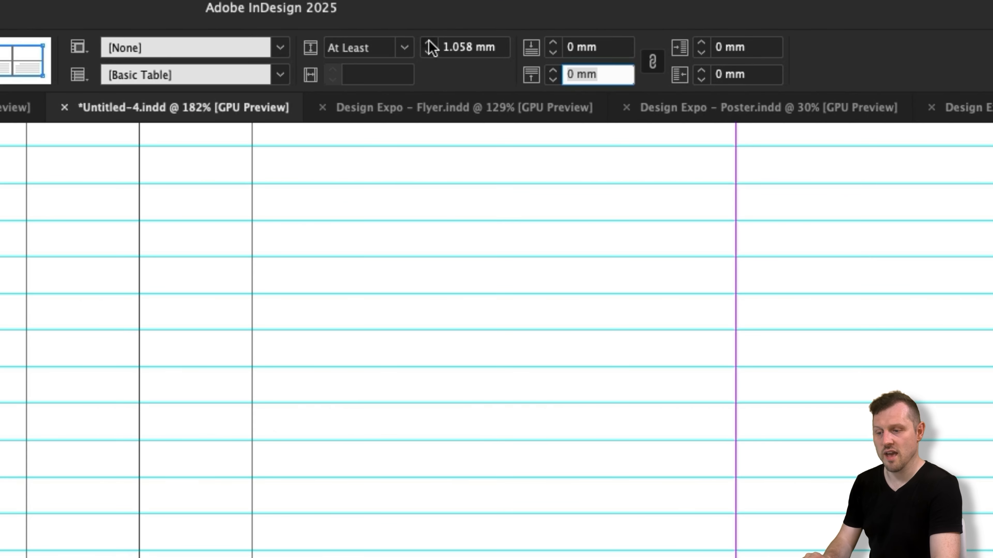
- Set the height of both key table rows to 10 mm and deselect the table
left_click(492, 28)
left_click(429, 41)
left_click(429, 42)
left_click(429, 41)
left_click(428, 41)
left_click(429, 41)
left_click(429, 41)
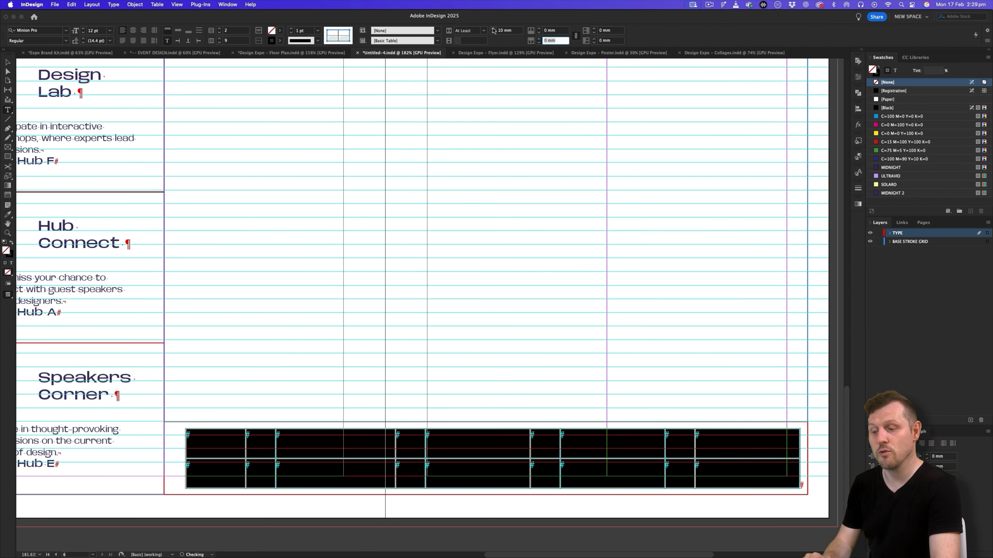
left_click(9, 64)
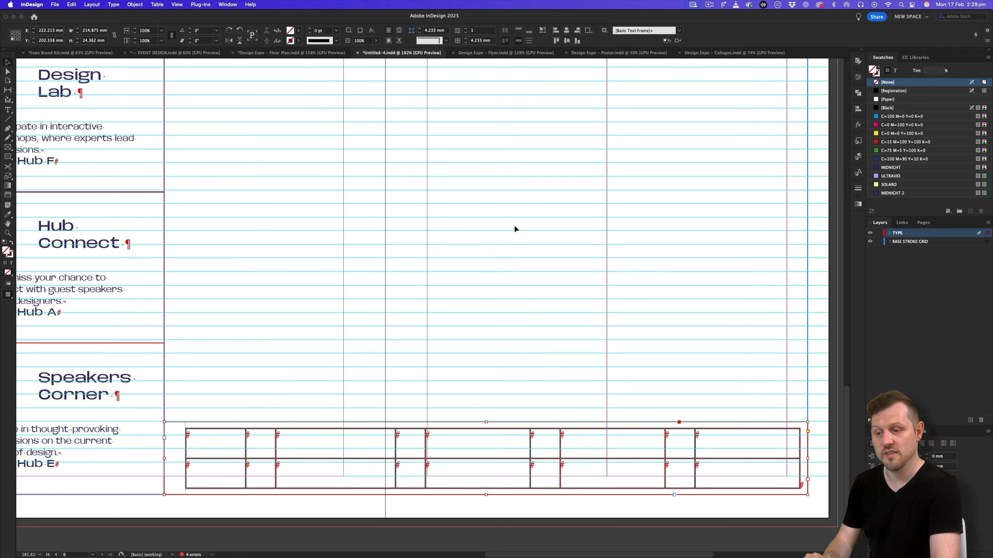
left_click(515, 227)
- Switch to the preview screen mode and enter "Key" in the table's first cell
key("w")
scroll(354, 409, "down", 2)
scroll(354, 409, "right", 2)
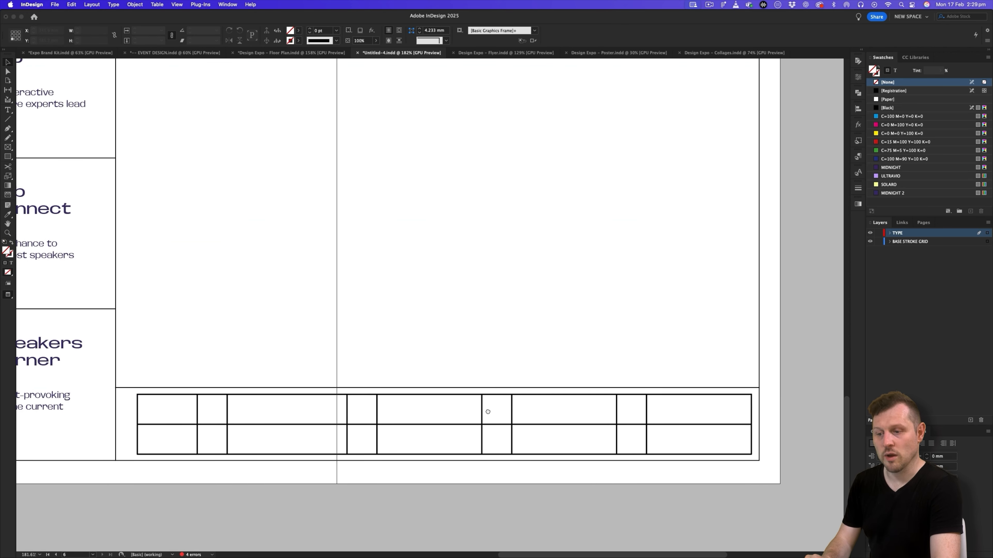
double_click(182, 409)
type("Key")
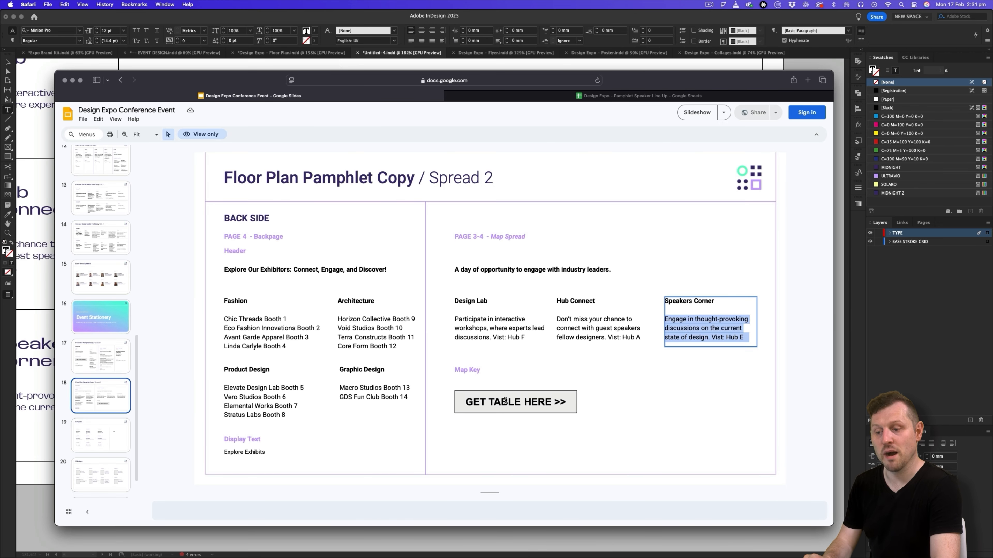
- Switch to the browser's pamphlet copy, open its linked Map Key spreadsheet and copy the Toilet and Baby Changing cells
left_click(504, 401)
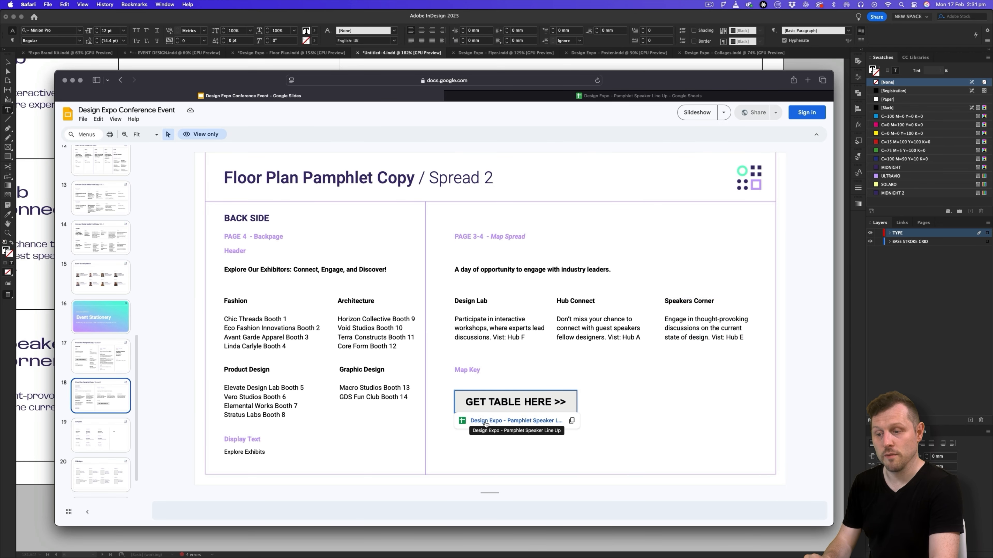
left_click(485, 421)
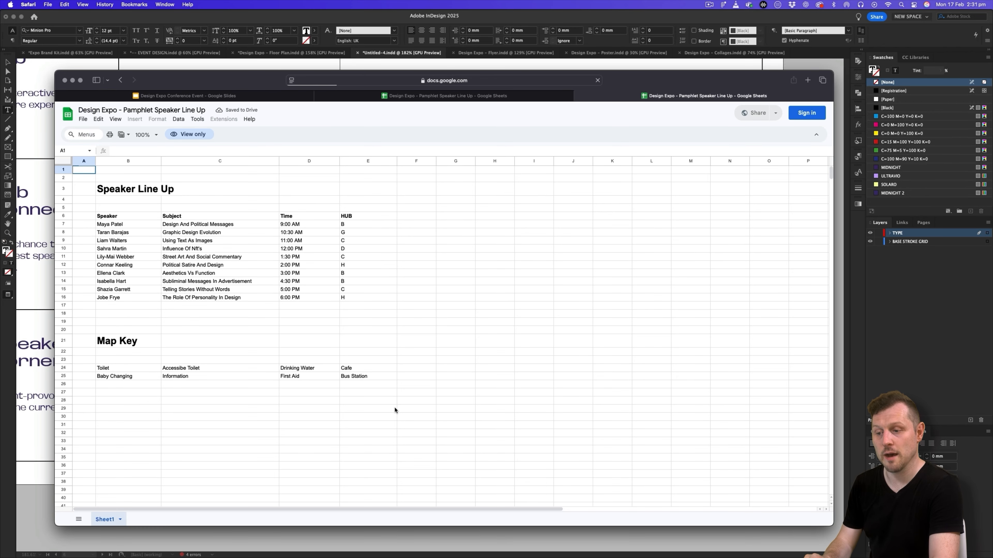
left_click_drag(143, 368, 137, 379)
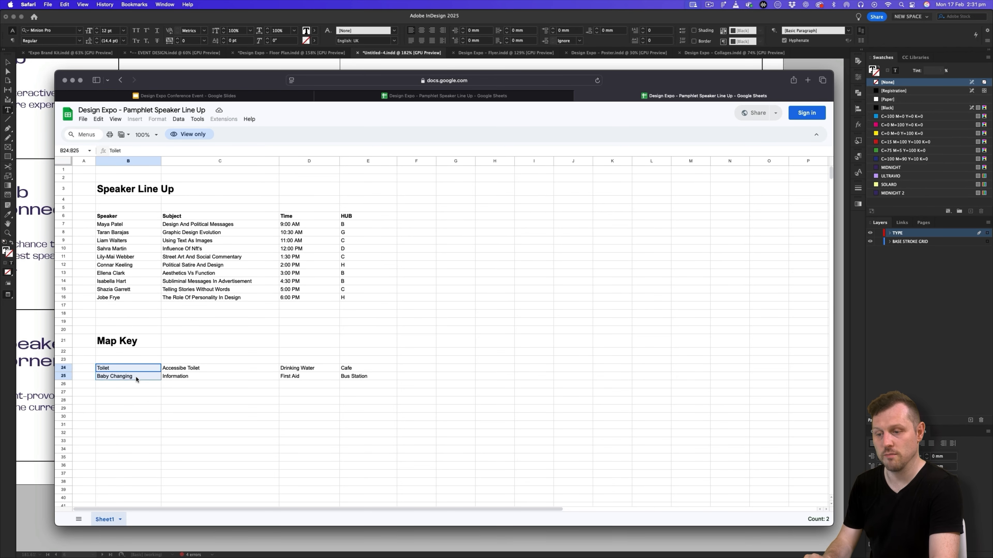
key("cmd+c")
- Return to InDesign, paste Toilet and Baby Changing into the key table's third column and set their left cell inset to 2 mm
key("cmd+Tab")
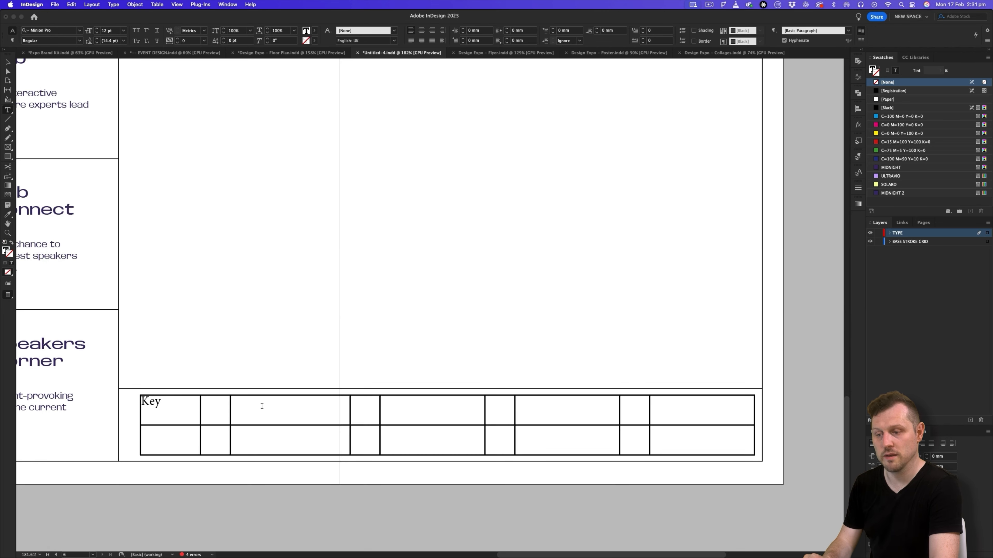
left_click_drag(262, 406, 250, 422)
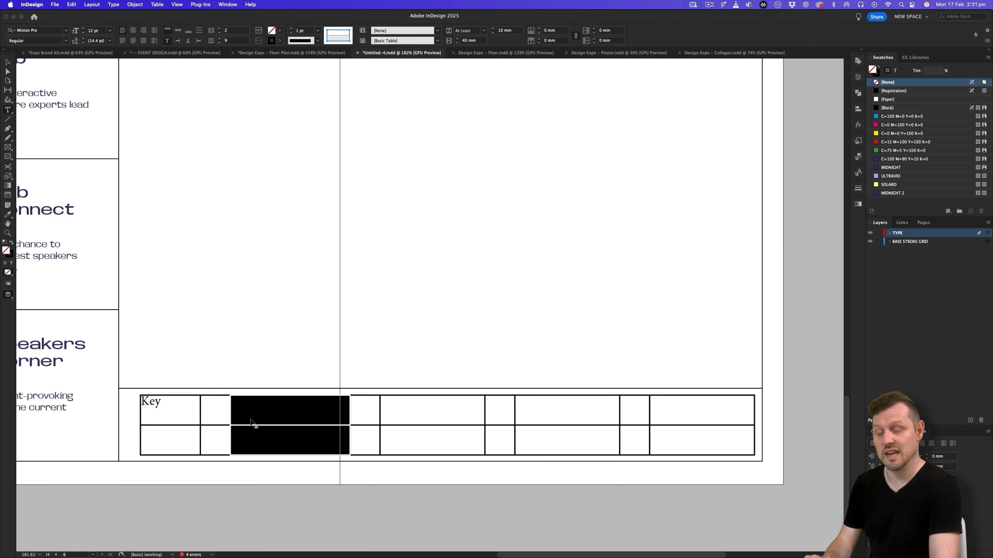
left_click(859, 160)
left_click(858, 174)
key("super+v")
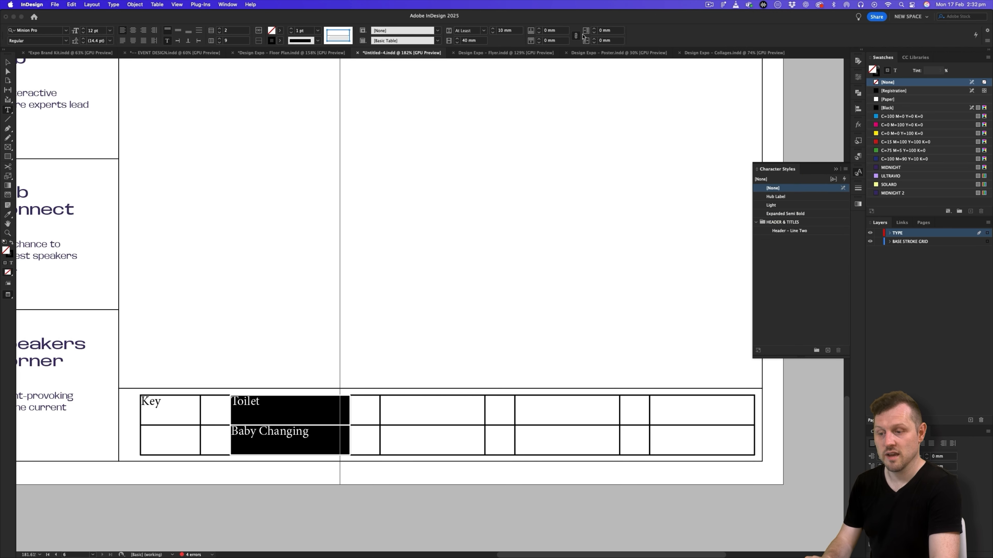
left_click(594, 28)
left_click(594, 28)
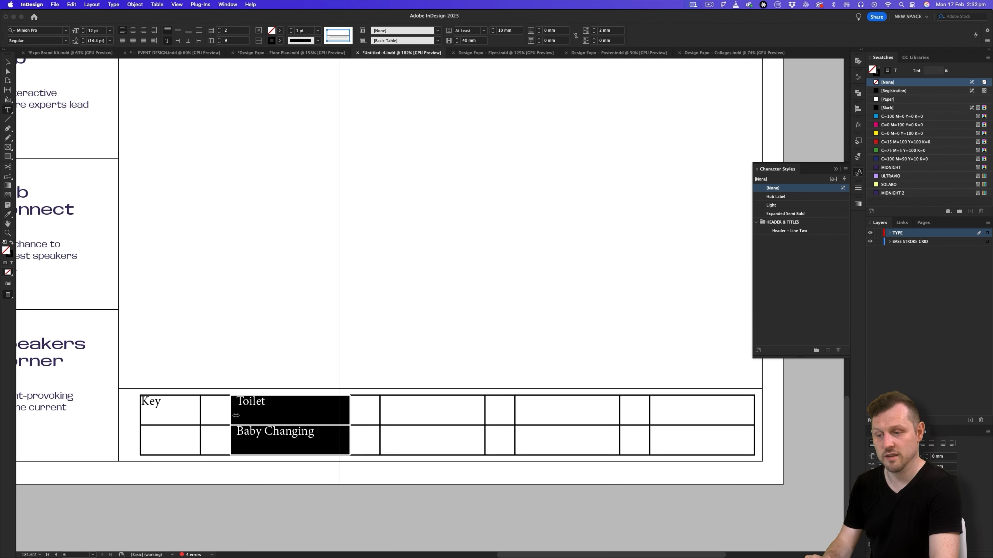
- Copy the third column's two inset cells into the key table's fifth, seventh and ninth columns
left_click(263, 417)
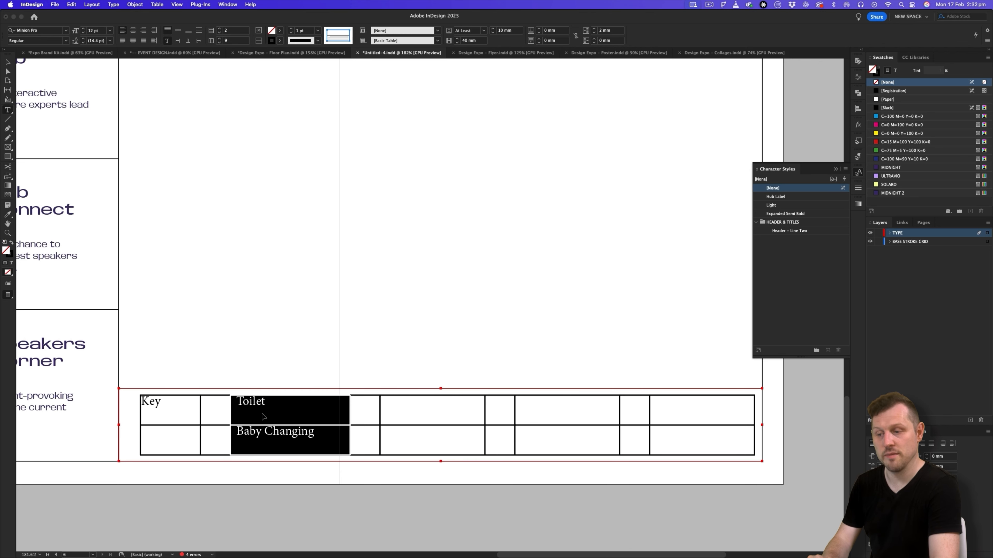
left_click_drag(405, 411, 407, 437)
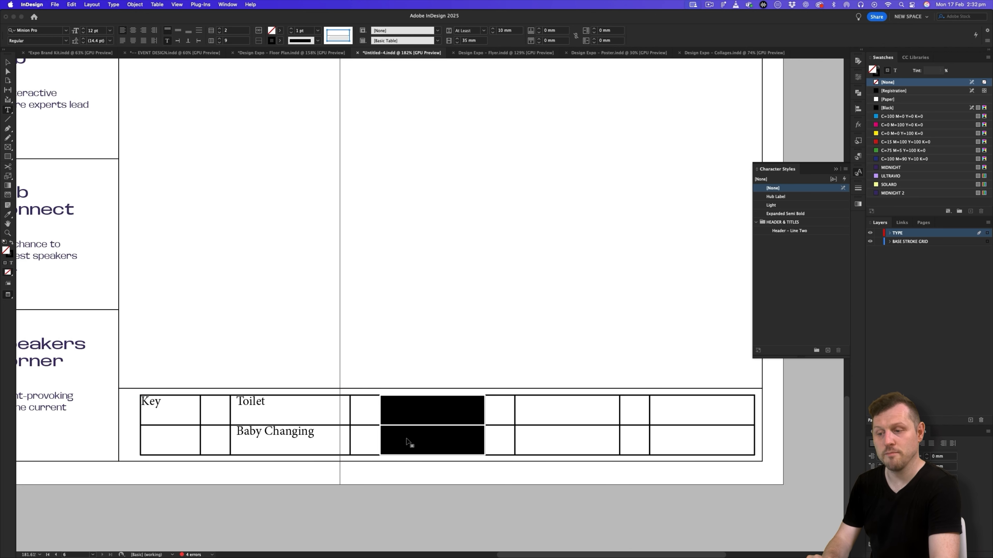
key("super+v")
left_click_drag(553, 407, 553, 438)
key("super+v")
left_click_drag(680, 417, 680, 447)
key("super+v")
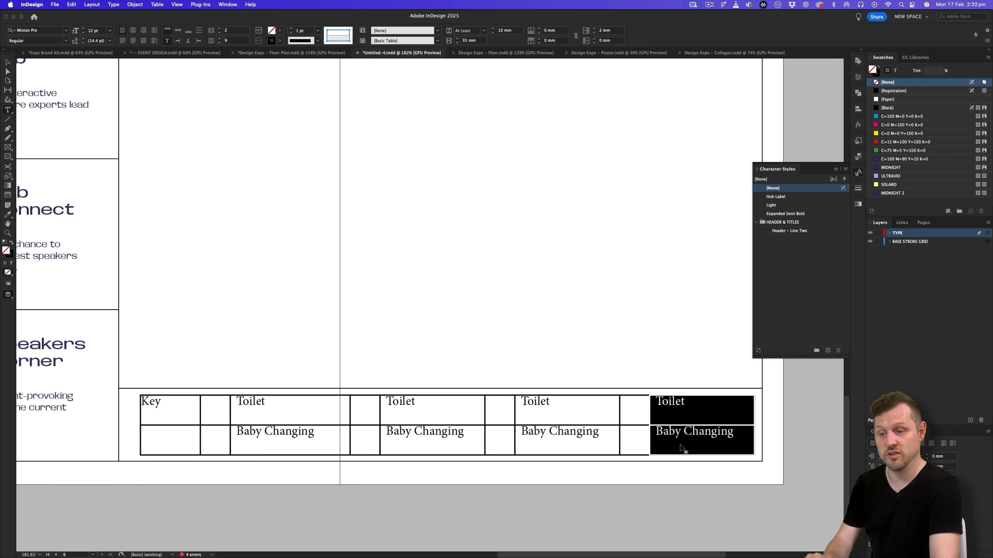
- Copy the spreadsheet's Accessibe Toilet/Information and Drinking Water/First Aid pairs into the key table's fifth and seventh columns
key("super+Tab")
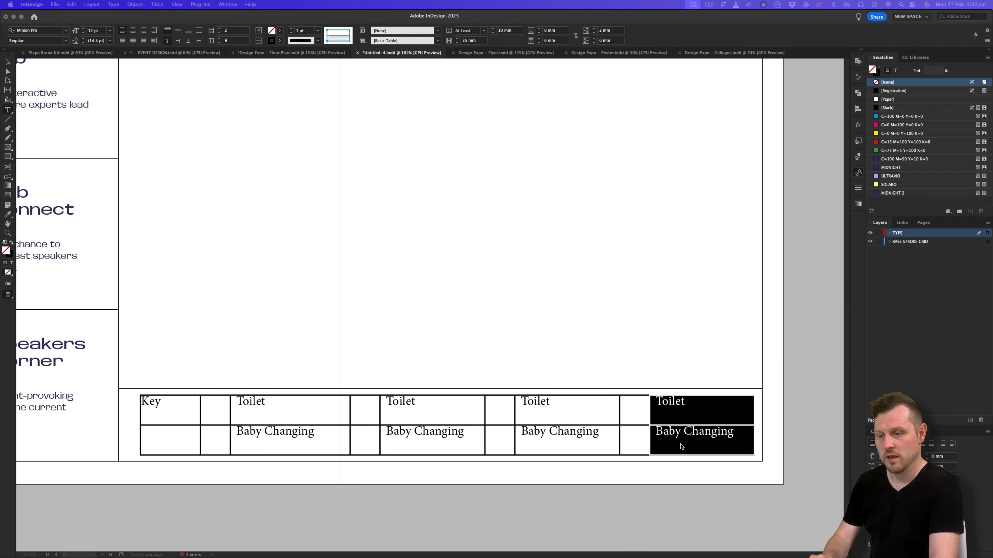
key("super+Tab")
left_click_drag(188, 368, 199, 377)
key("super+c")
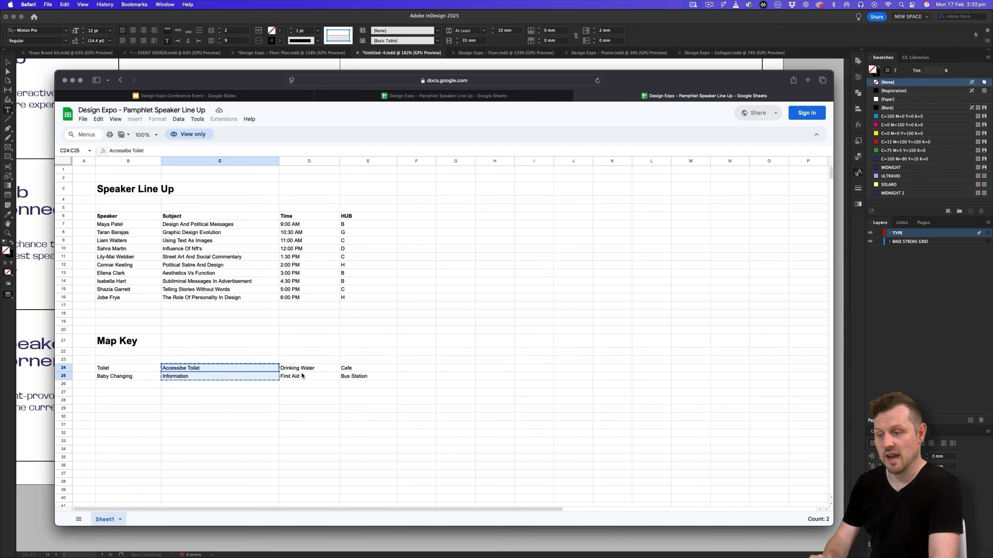
left_click_drag(297, 368, 301, 377)
key("super+c")
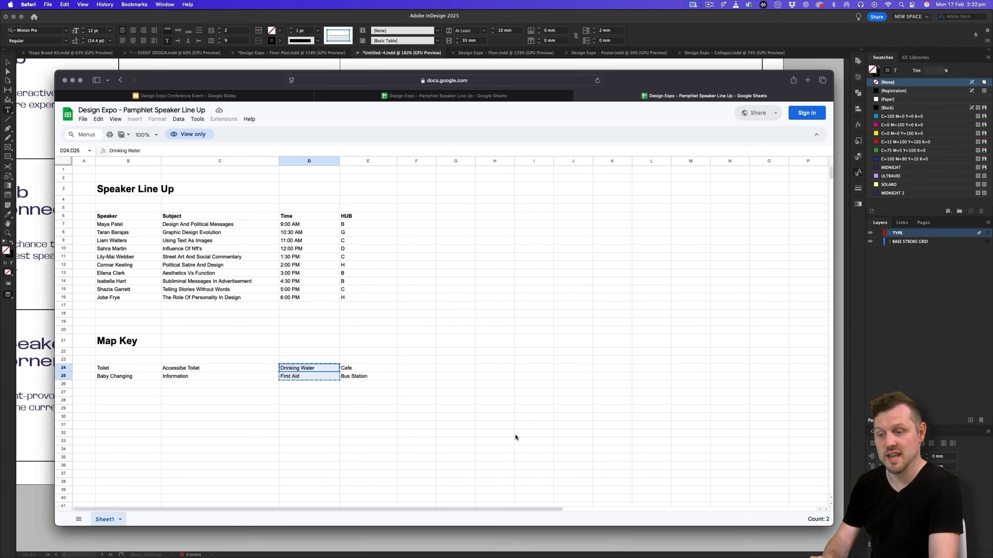
- Copy the Cafe and Bus Station cells from the spreadsheet and paste them into the key table's ninth column
left_click_drag(354, 367, 363, 379)
key("super+c")
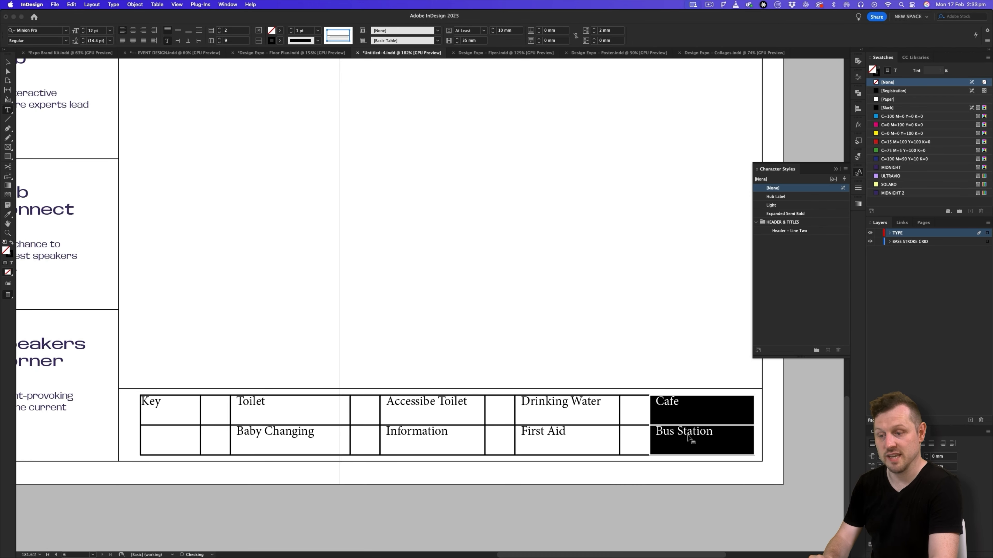
left_click_drag(664, 400, 693, 440)
key("super+v")
left_click(688, 414)
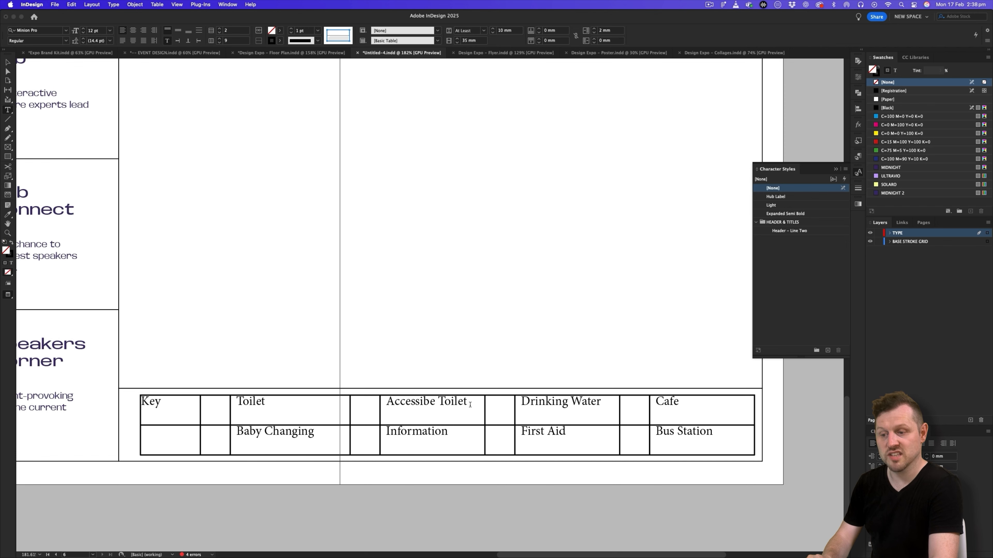
- Centre all key table text vertically and set it to Base Neue Wide Medium at 9 pt
left_click_drag(184, 404, 711, 434)
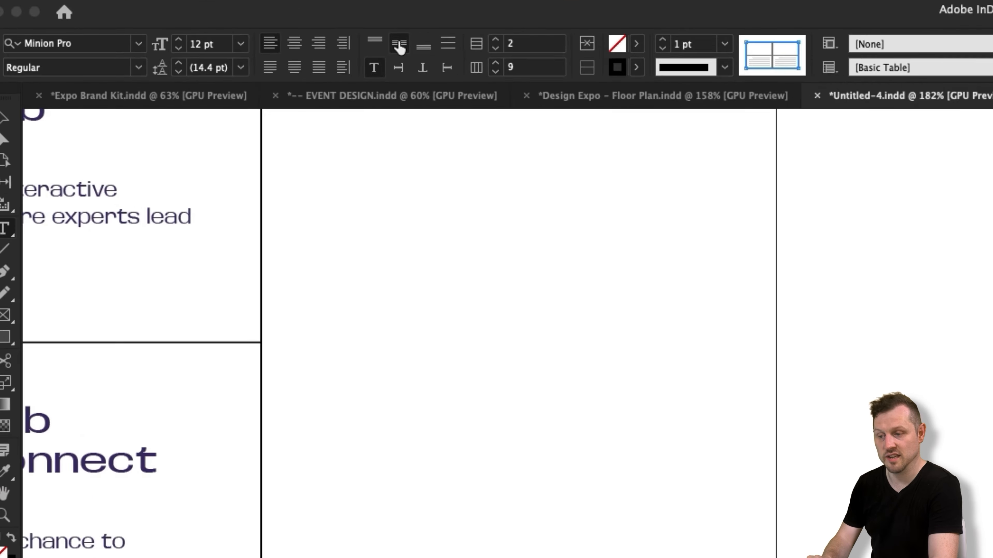
left_click(177, 31)
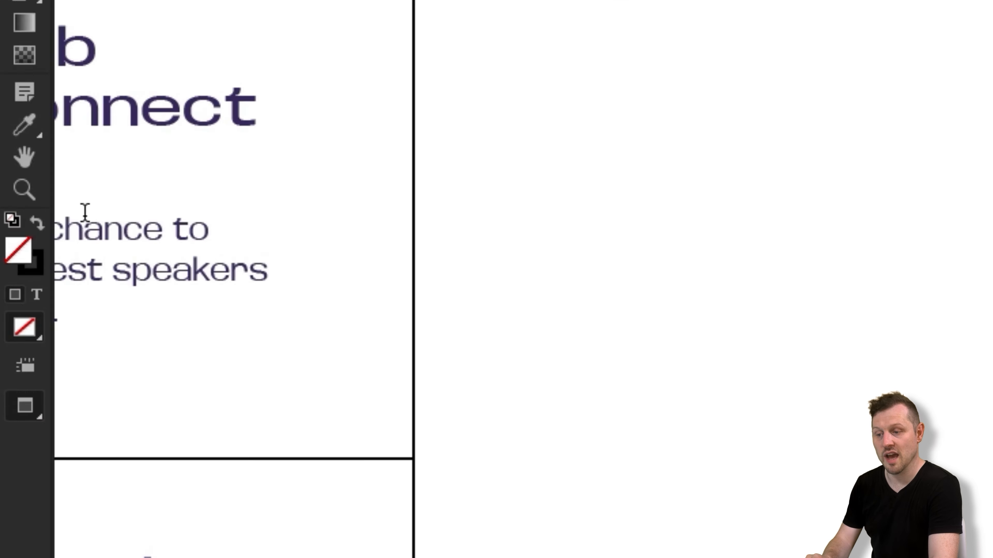
left_click(11, 262)
left_click(36, 30)
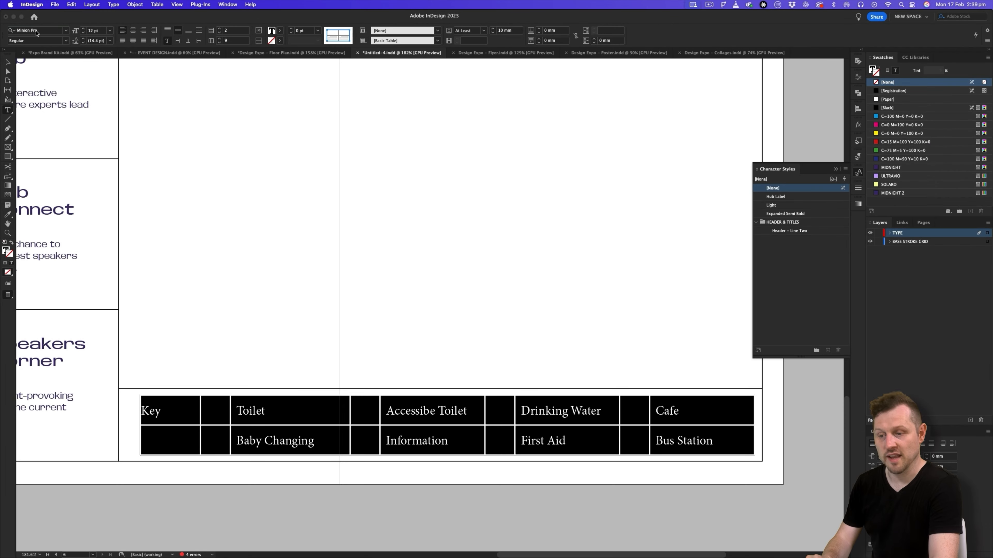
type("base n")
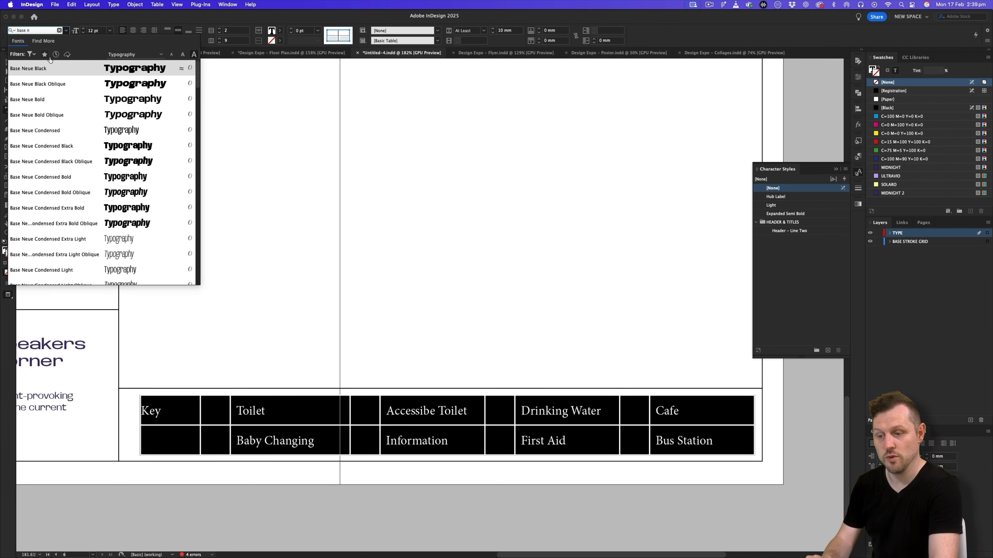
left_click(59, 71)
left_click(66, 41)
left_click(50, 194)
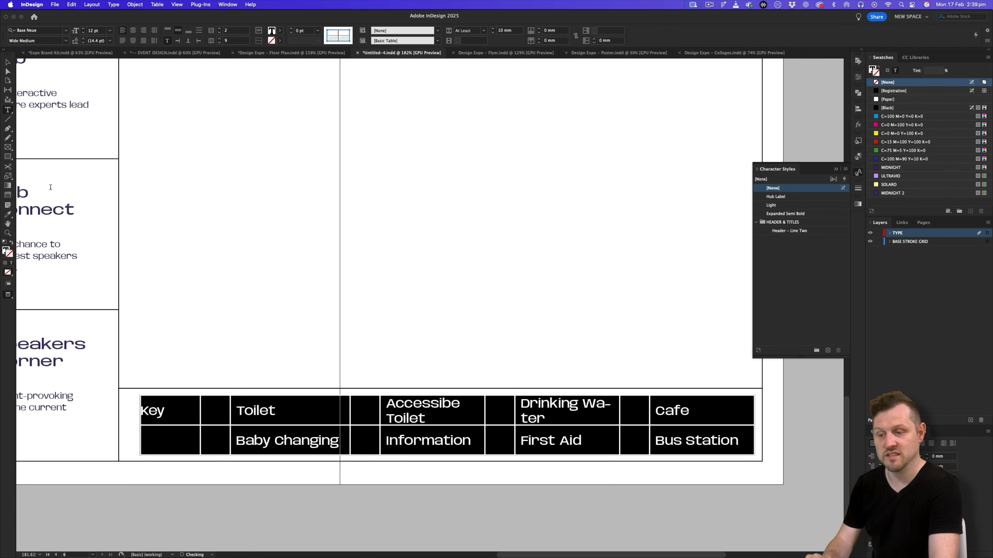
left_click(84, 32)
left_click(83, 33)
left_click(83, 33)
left_click(188, 410)
key("Escape")
- Match the Key label's formatting to the Map heading with the Eyedropper, deselect it and collapse the character styles list
key("v")
left_click(271, 225)
left_click_drag(271, 226, 392, 266)
key("v")
scroll(358, 430, "up", 3)
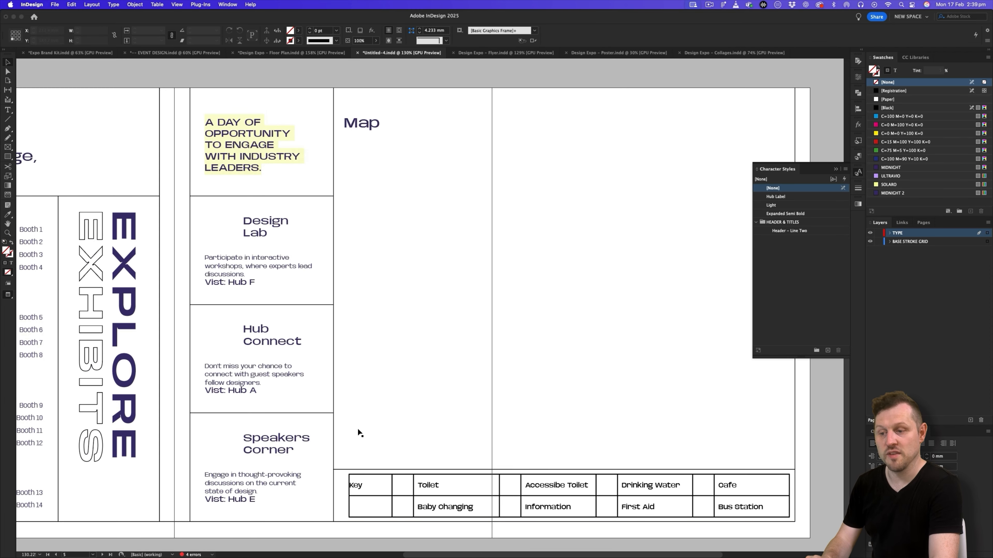
scroll(358, 428, "left", 5)
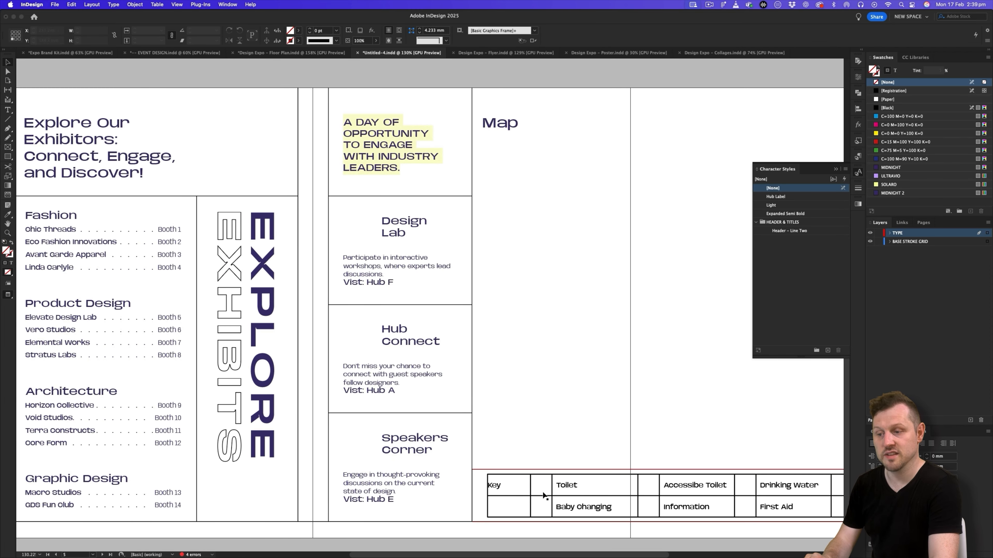
double_click(504, 491)
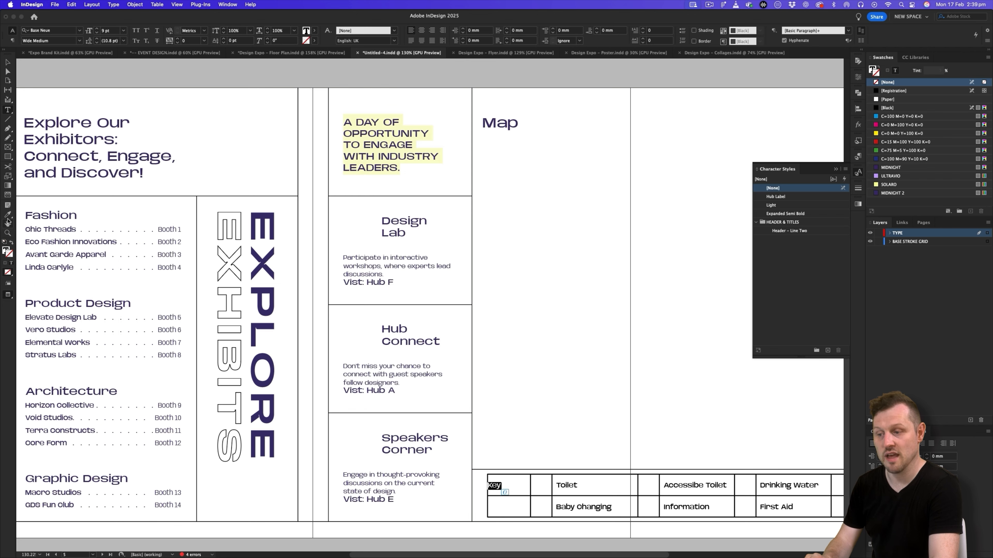
left_click(490, 117)
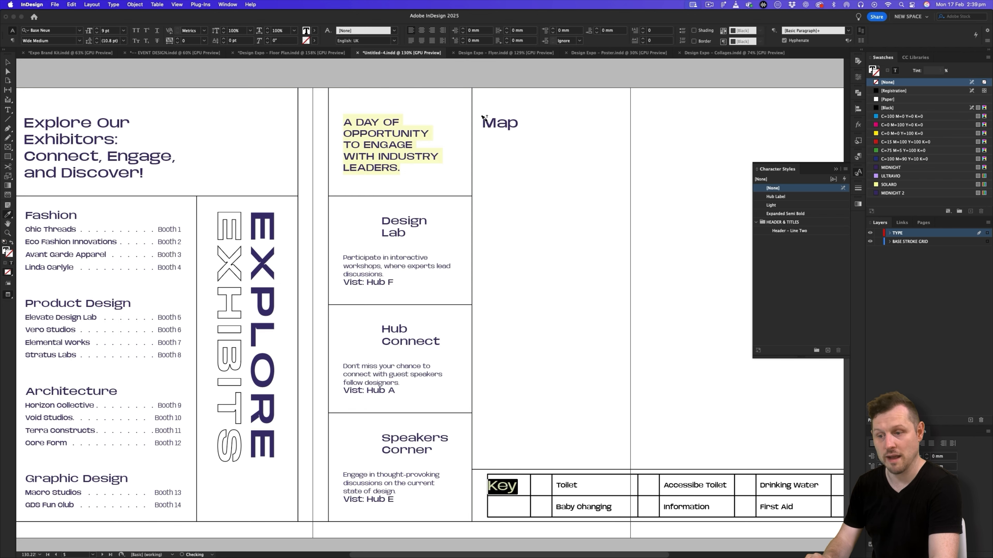
left_click(9, 64)
left_click(107, 82)
left_click_drag(685, 362, 512, 346)
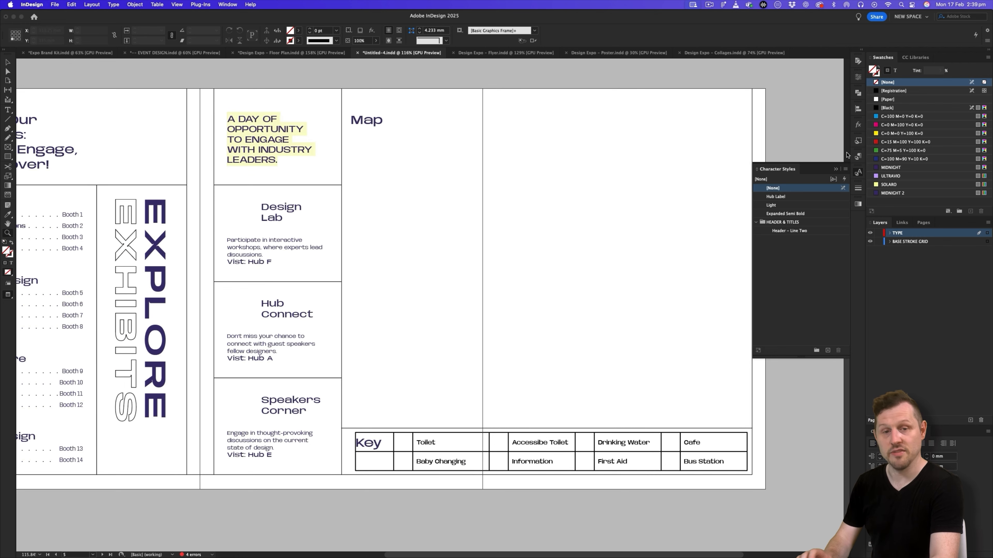
left_click(836, 170)
- Review both sides of the pamphlet and compare them with the finished Design Expo Floor Plan document
left_click_drag(556, 275, 578, 279)
left_click_drag(578, 280, 579, 290)
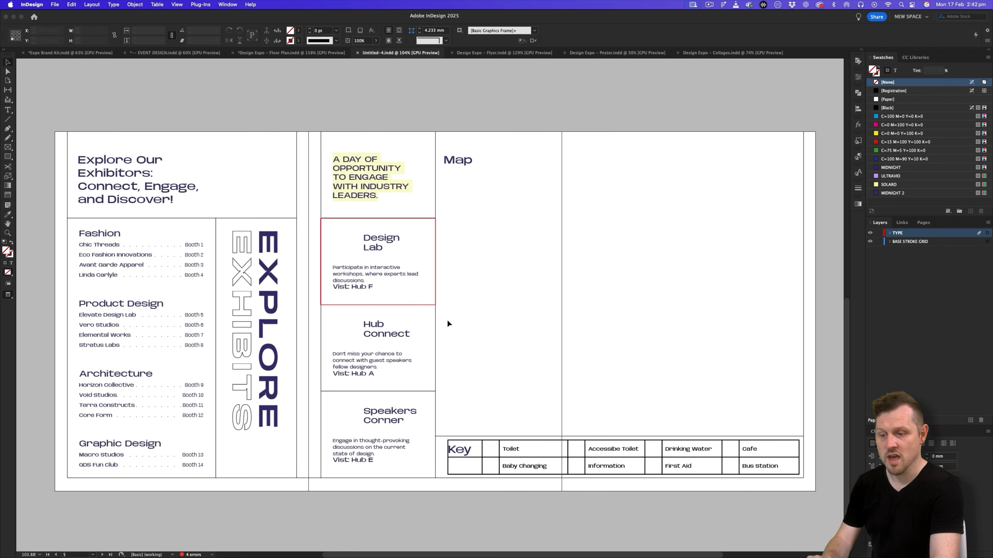
scroll(452, 320, "up", 5)
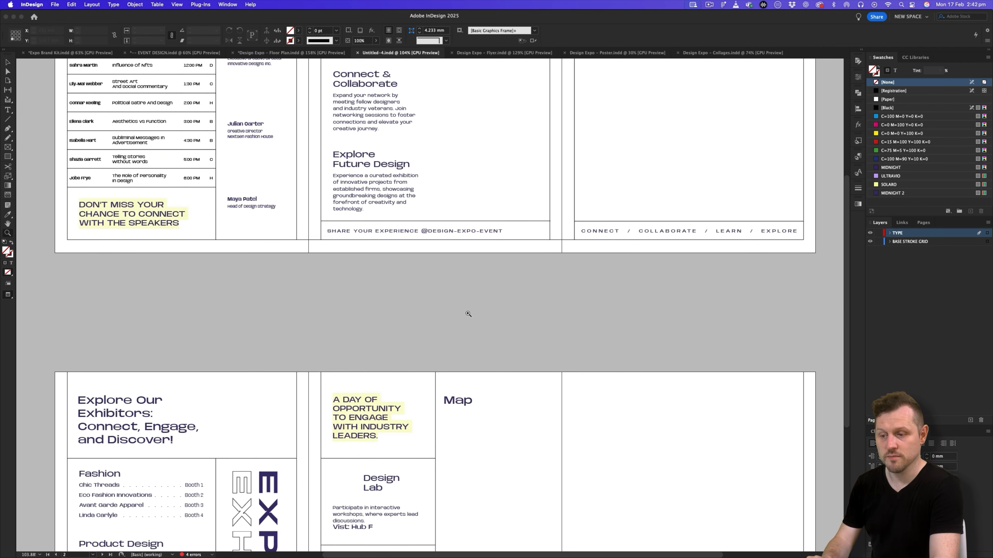
left_click_drag(468, 314, 375, 359)
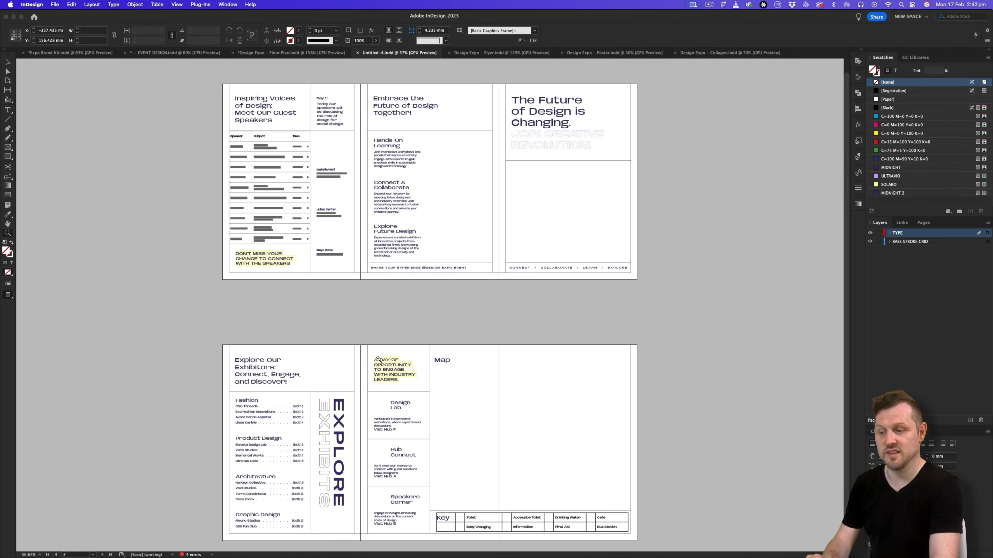
left_click_drag(518, 376, 551, 342)
left_click_drag(481, 191, 570, 125)
left_click_drag(473, 150, 487, 286)
left_click(298, 54)
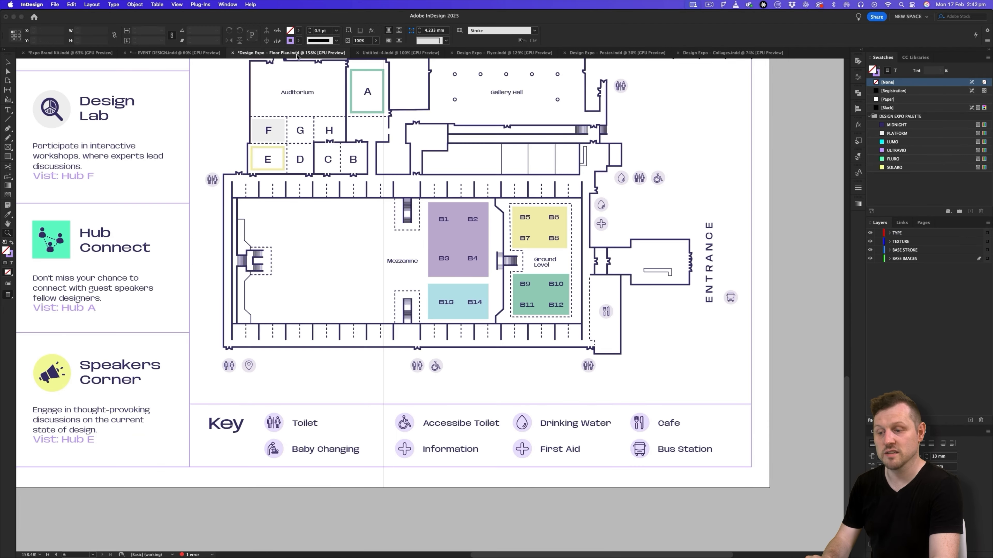
left_click_drag(413, 254, 322, 306)
left_click_drag(446, 188, 446, 196)
scroll(416, 228, "up", 5)
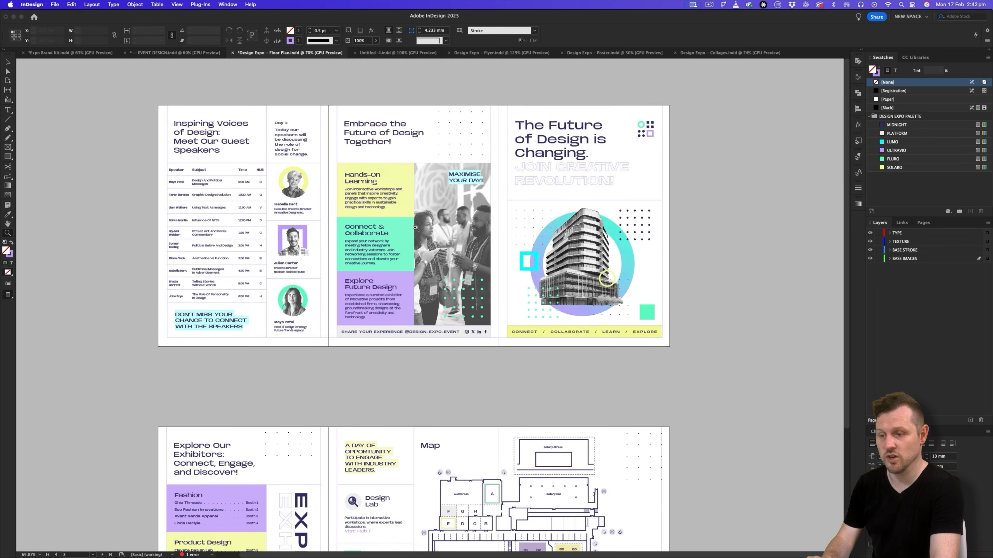
left_click(392, 55)
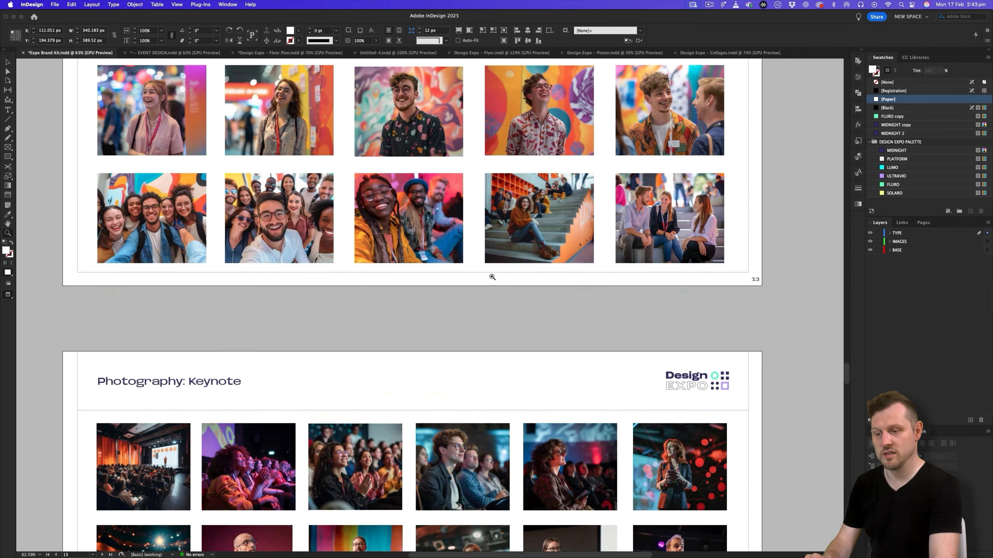
- Look through the Expo Brand Kit's Colour and Tool Kit At a Glance pages and return to the untitled pamphlet
scroll(492, 276, "up", 20)
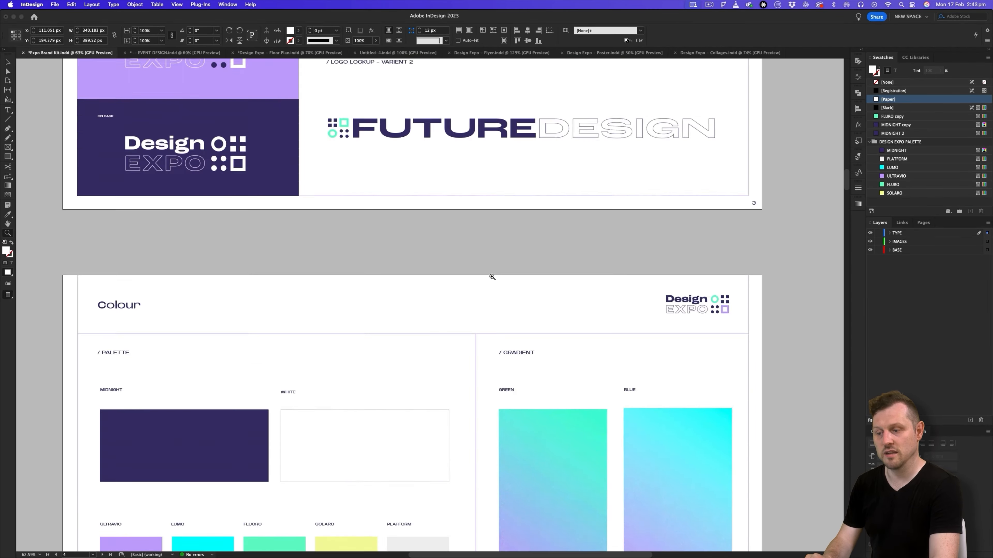
scroll(492, 277, "up", 15)
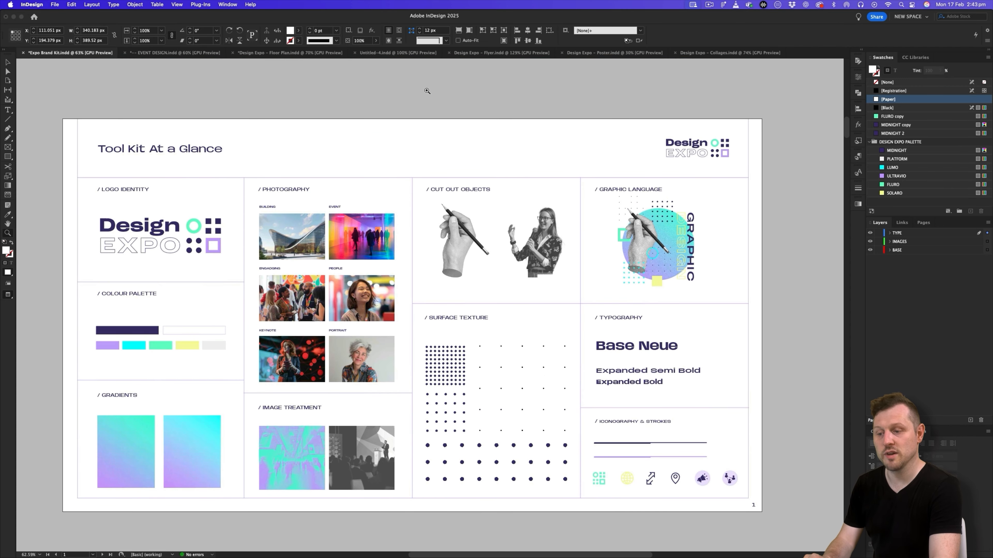
left_click(398, 53)
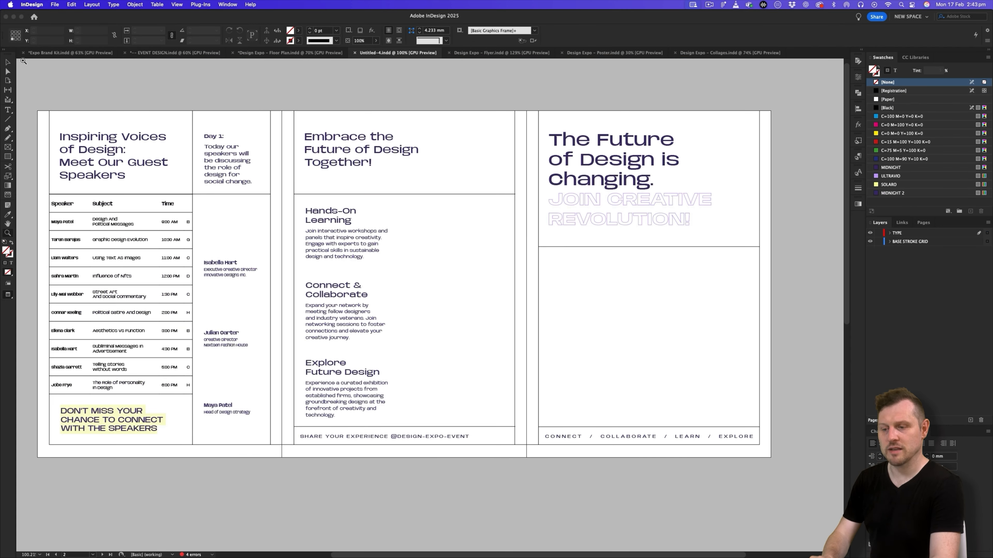
- Load the swatches from Design Expo Palette.ase in the project's 5 - Colour Swatch assets folder
left_click(987, 57)
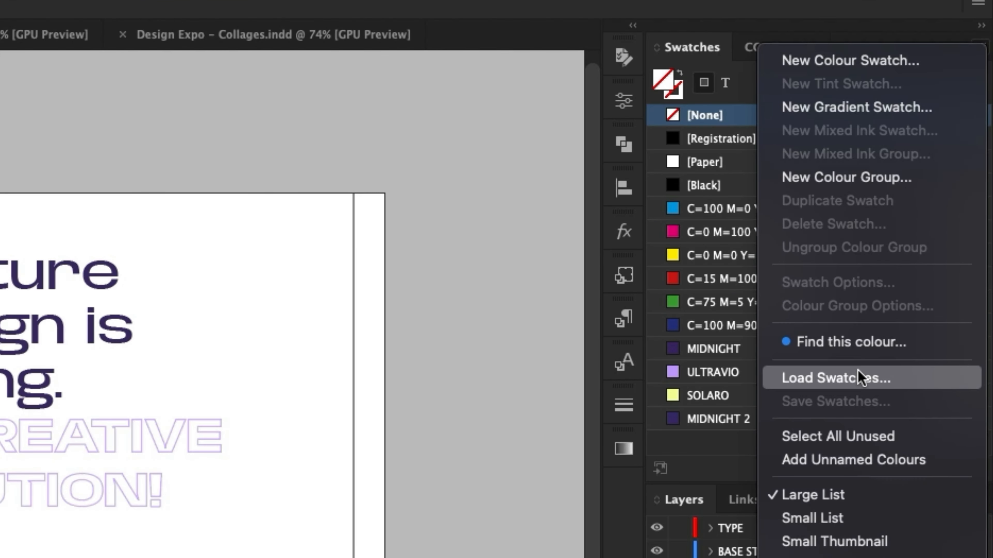
left_click(859, 377)
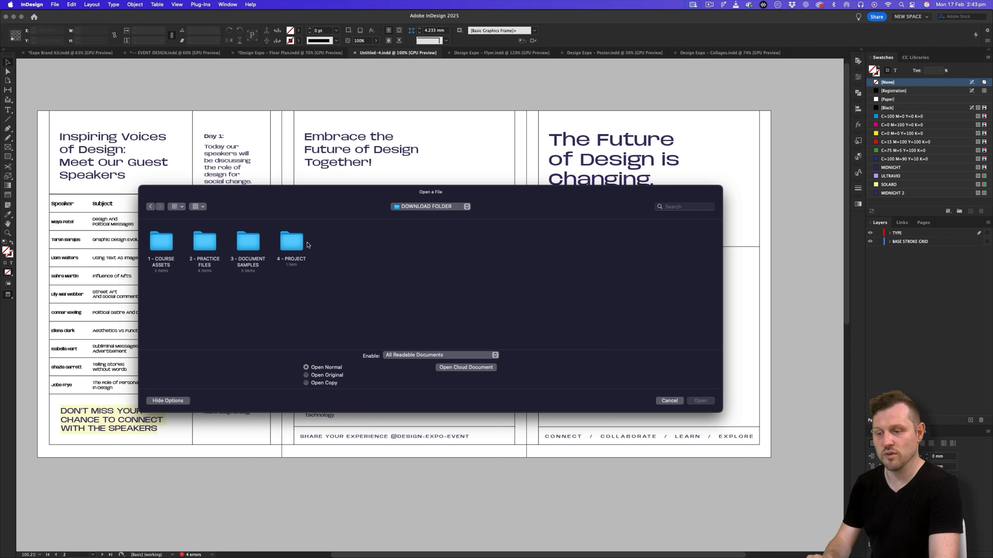
double_click(293, 243)
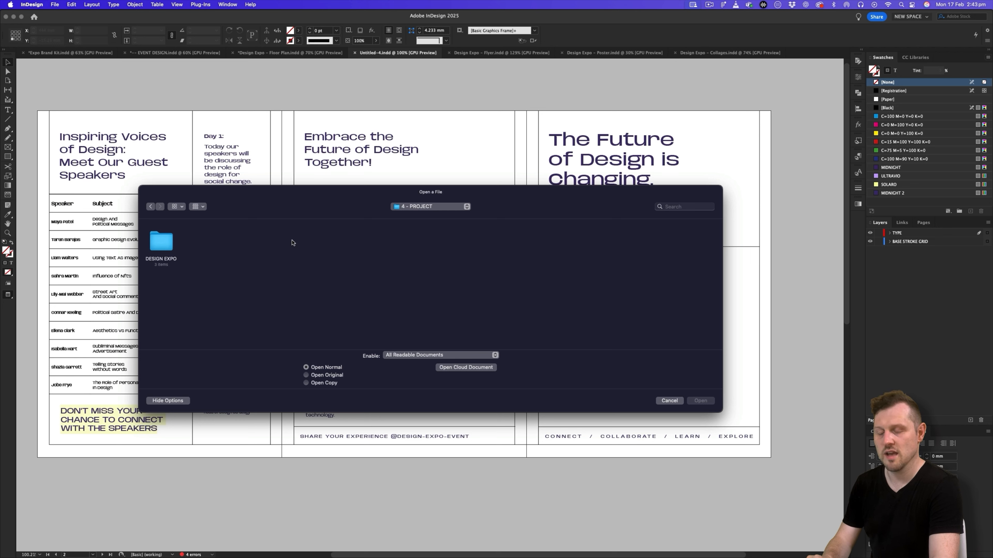
double_click(162, 241)
double_click(167, 242)
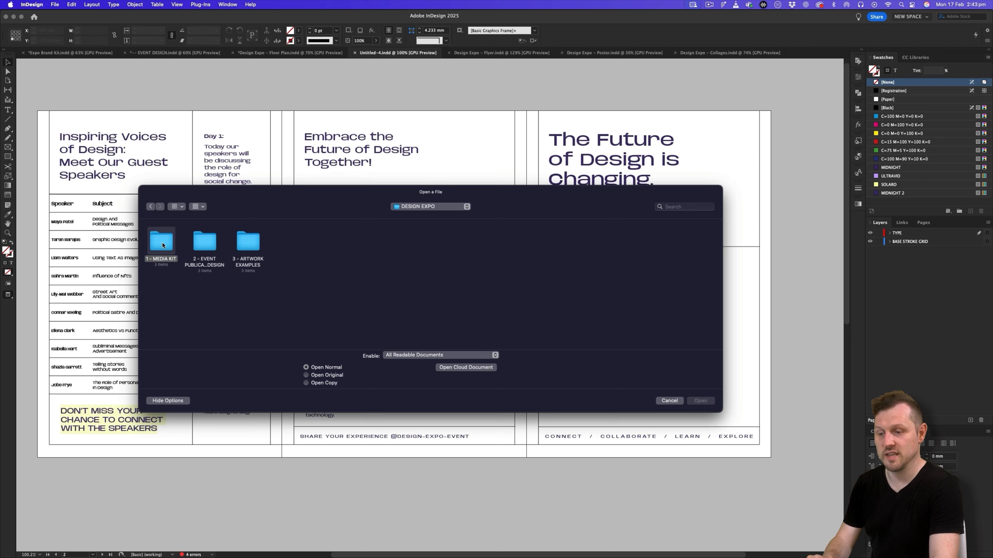
double_click(162, 243)
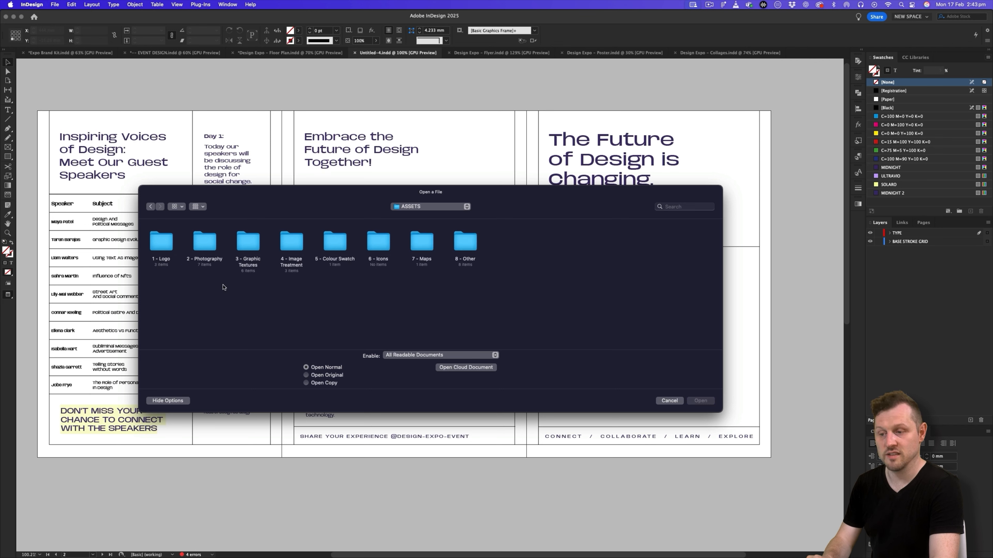
double_click(335, 245)
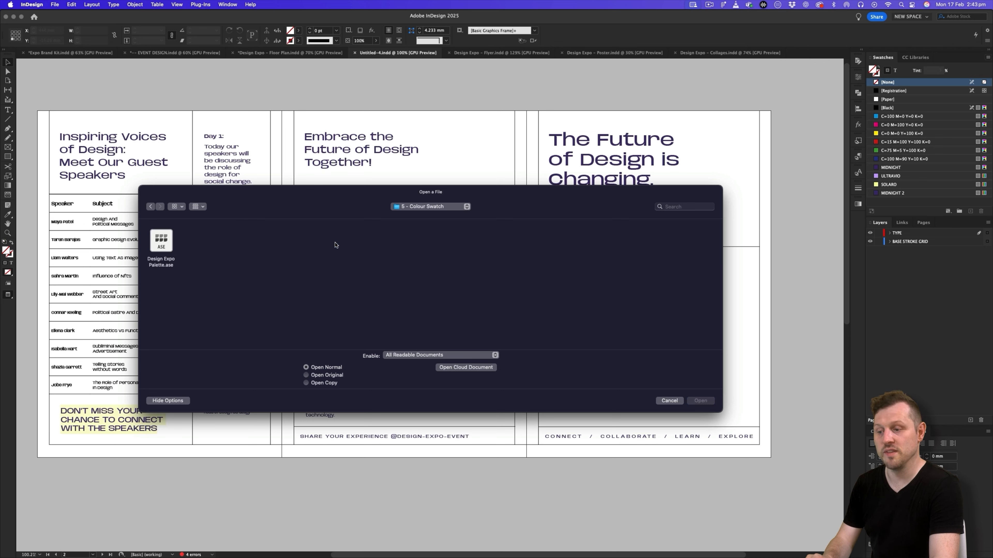
double_click(161, 241)
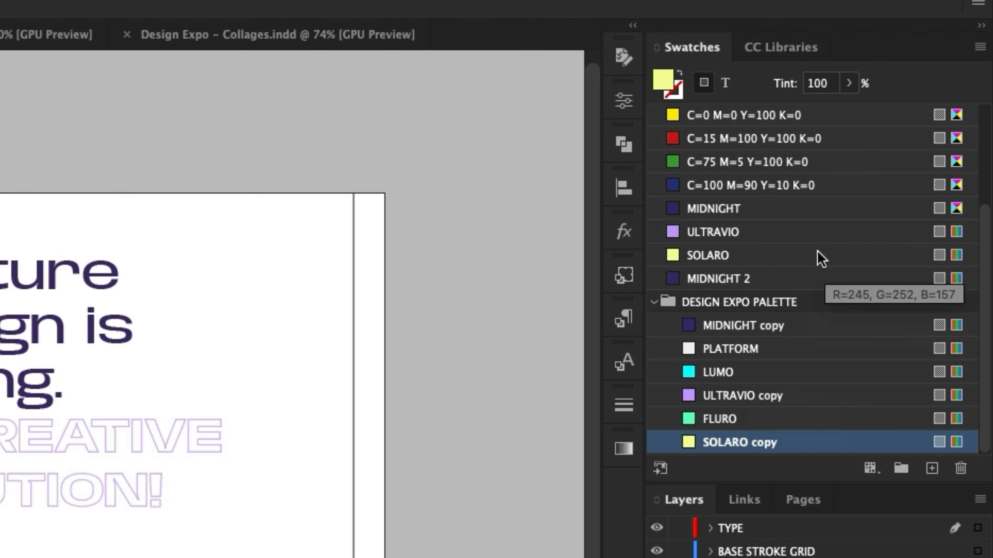
- Delete the ungrouped MIDNIGHT and MIDNIGHT 2 swatches, replacing them with MIDNIGHT copy from the Design Expo Palette group
left_click(757, 213)
left_click(778, 278, "super")
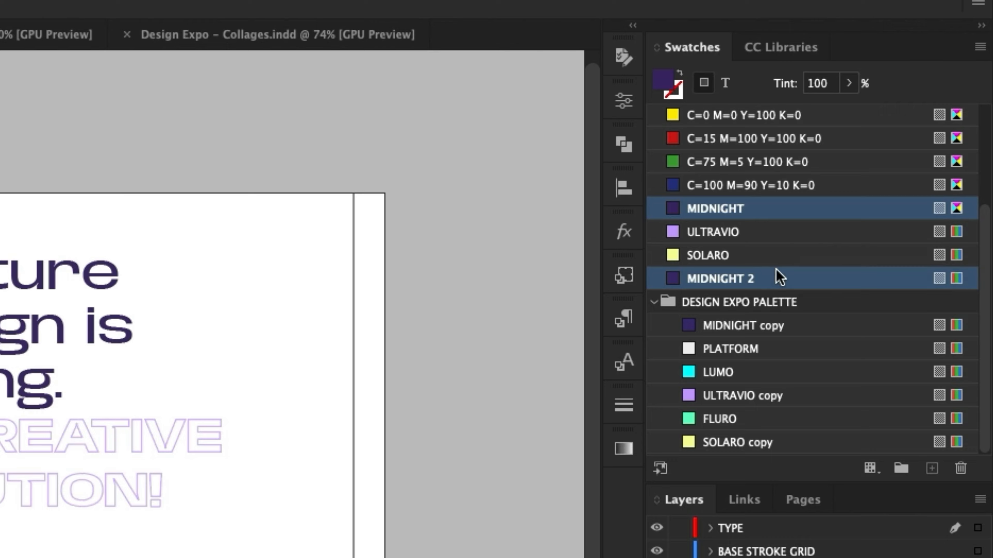
right_click(740, 280)
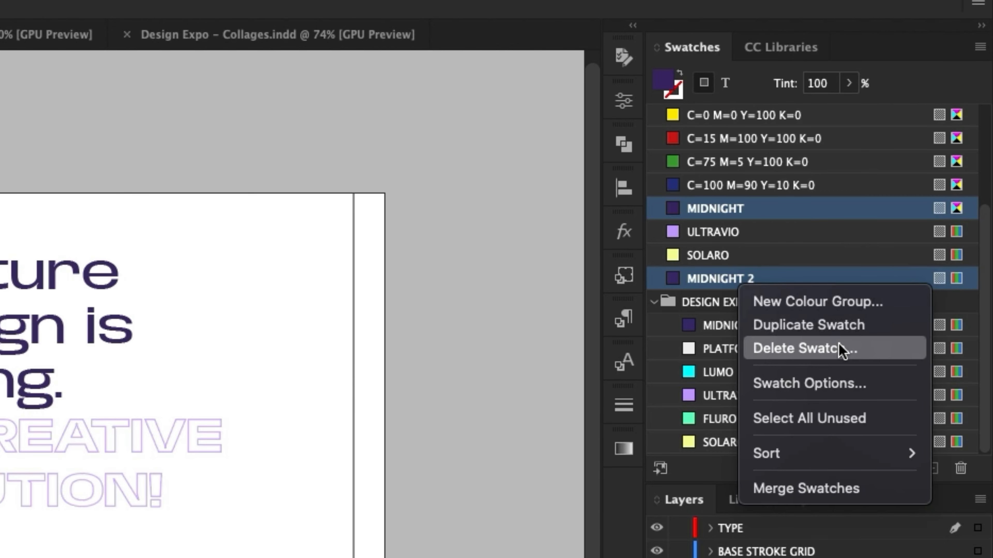
key("Escape")
left_click(530, 278)
left_click(530, 392)
left_click(544, 300)
- Delete the ungrouped ULTRAVIO and SOLARO swatches, replacing each with its copy in the Design Expo Palette group
left_click(738, 217)
left_click(963, 431)
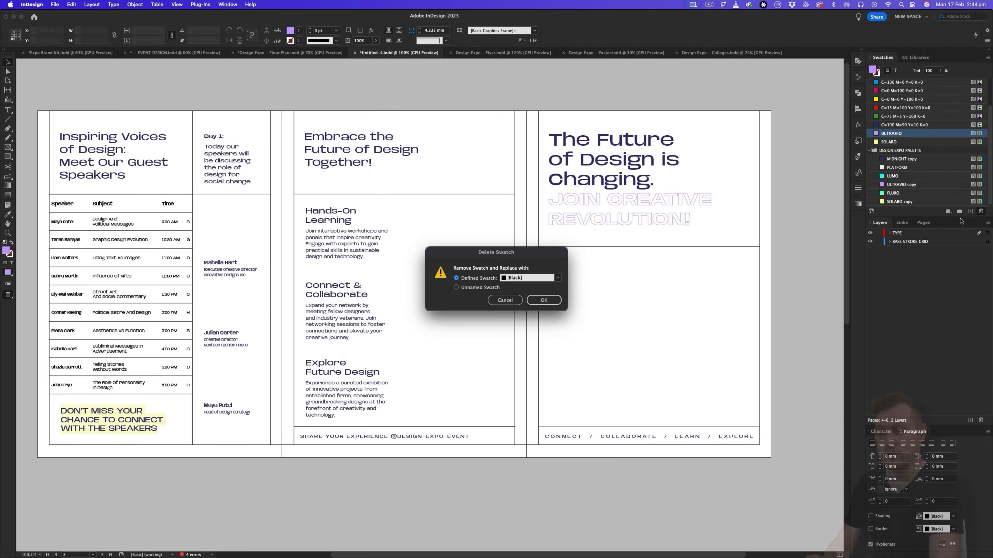
left_click(530, 278)
left_click(544, 407)
left_click(544, 301)
left_click(899, 142)
left_click(981, 211)
left_click(530, 278)
left_click(532, 417)
left_click(544, 300)
- Rename the MIDNIGHT copy swatch as MIDNIGHT
double_click(902, 159)
left_click(520, 221)
key("BackSpace")
key("BackSpace")
key("BackSpace")
key("BackSpace")
key("BackSpace")
left_click(570, 222)
- Rename the ULTRAVIO copy and SOLARO copy swatches as ULTRAVIO and SOLARO
double_click(901, 184)
left_click(524, 221)
key("BackSpace")
key("BackSpace")
key("BackSpace")
key("BackSpace")
key("BackSpace")
left_click(570, 222)
double_click(900, 202)
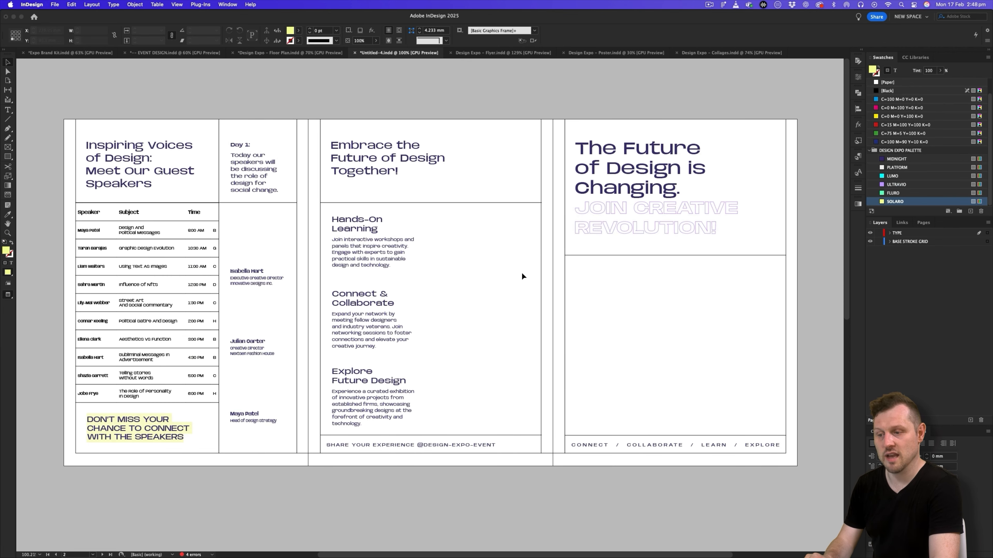
- Set the character colour of the Title and Paragraph paragraph styles to MIDNIGHT from the Design Expo Palette group
scroll(521, 272, "down", 10)
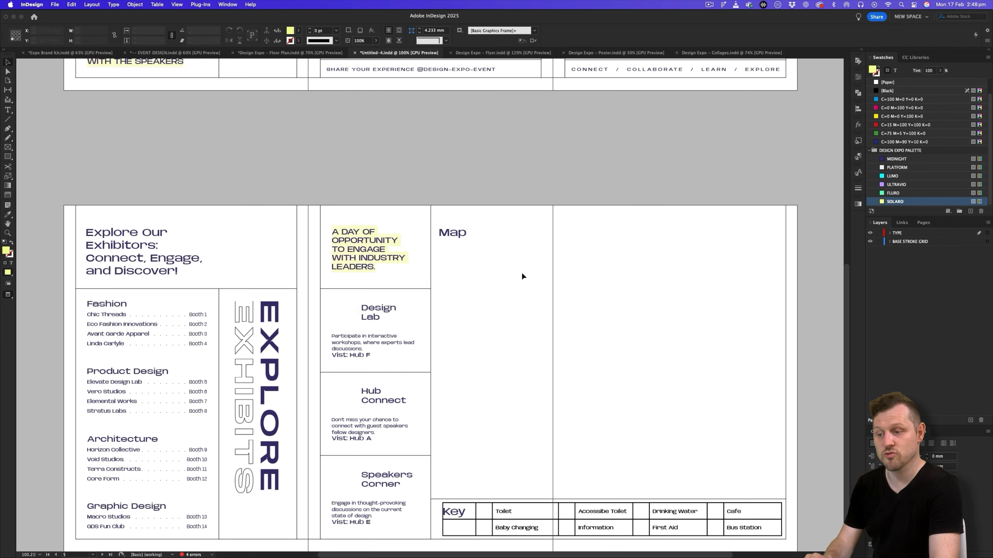
scroll(444, 308, "up", 10)
key("z")
mouse_move(464, 317)
left_mouse_down()
mouse_move(479, 313)
mouse_move(468, 317)
left_mouse_up()
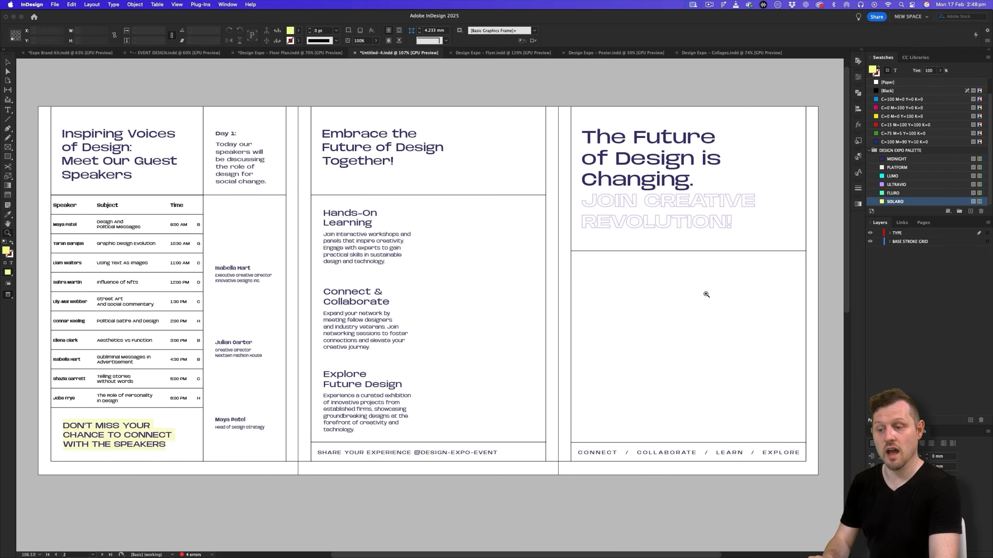
left_click(858, 157)
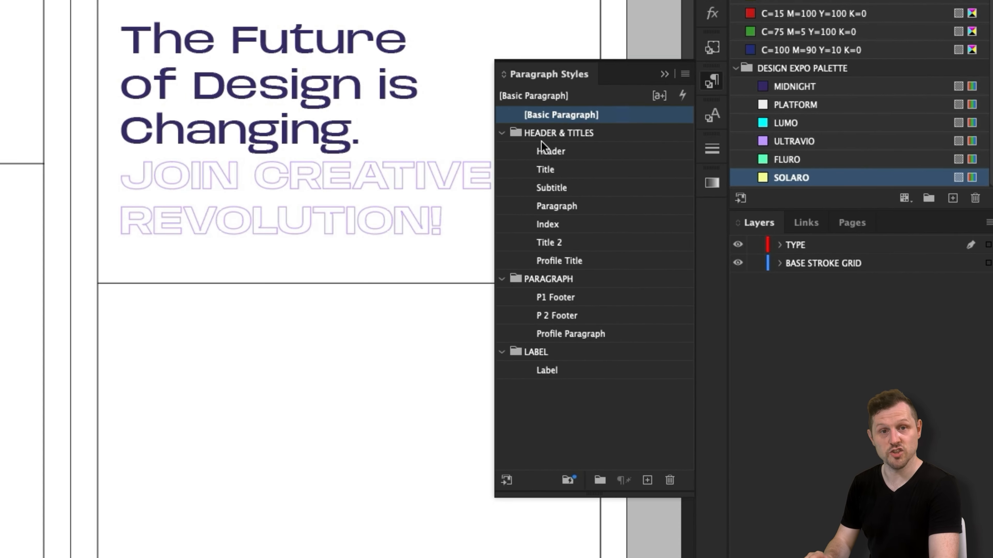
double_click(782, 189)
left_click(653, 354)
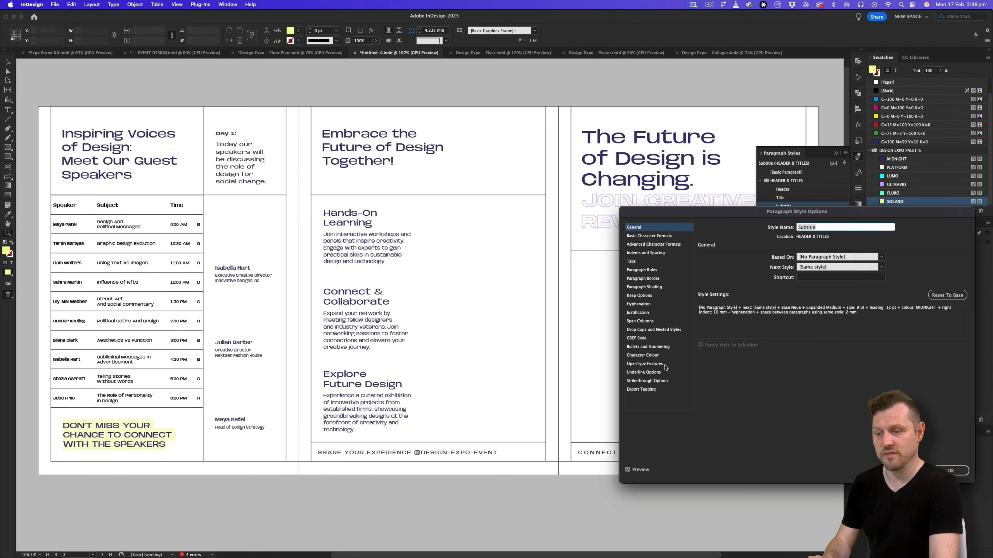
left_click(251, 507)
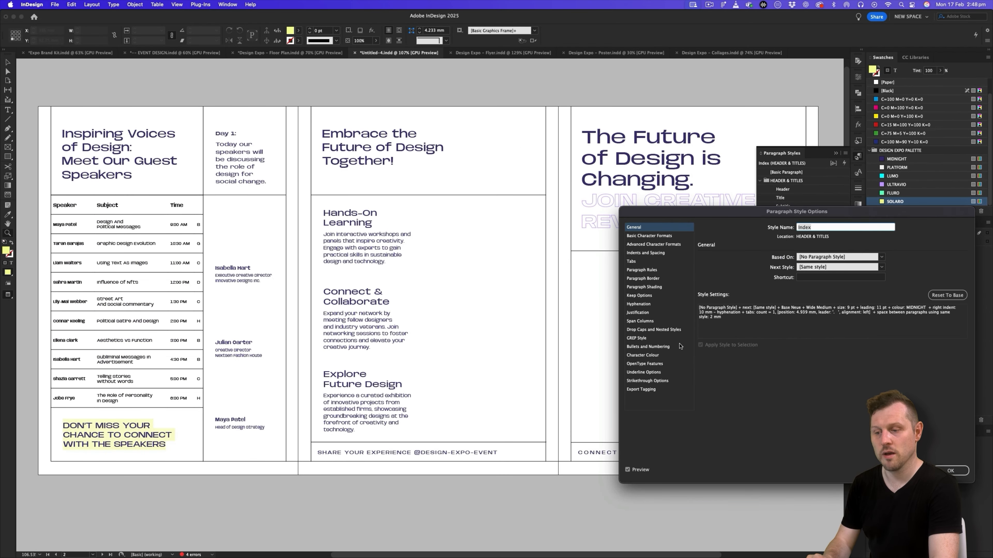
key("Return")
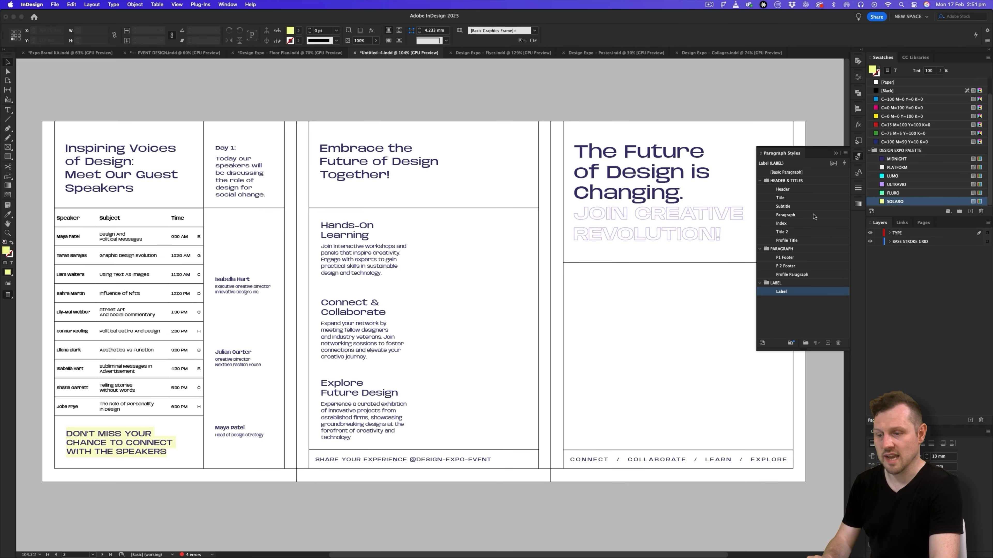
- Set the character colour of the Hub Label character style to ULTRAVIO
left_click(858, 174)
double_click(776, 197)
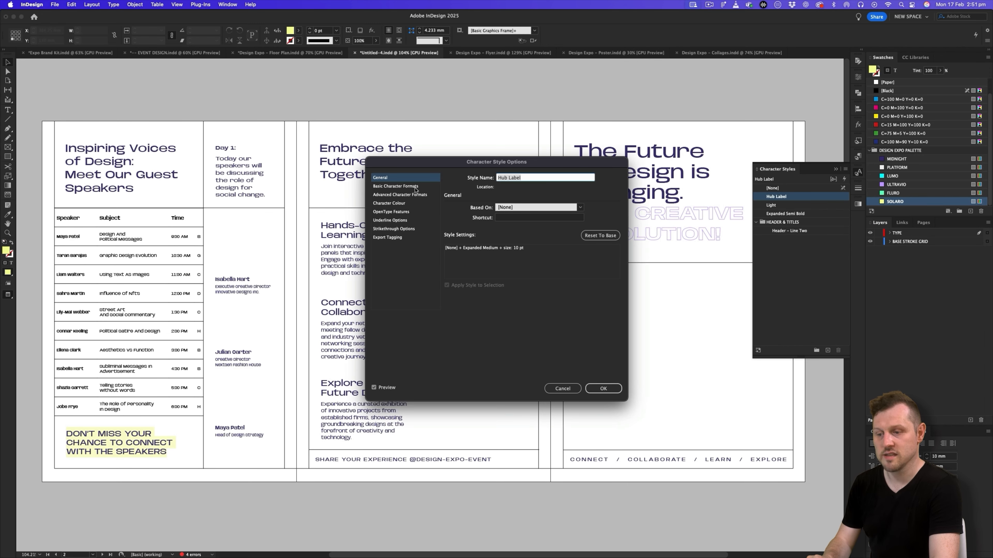
left_click(406, 203)
left_click(477, 212)
left_click(603, 389)
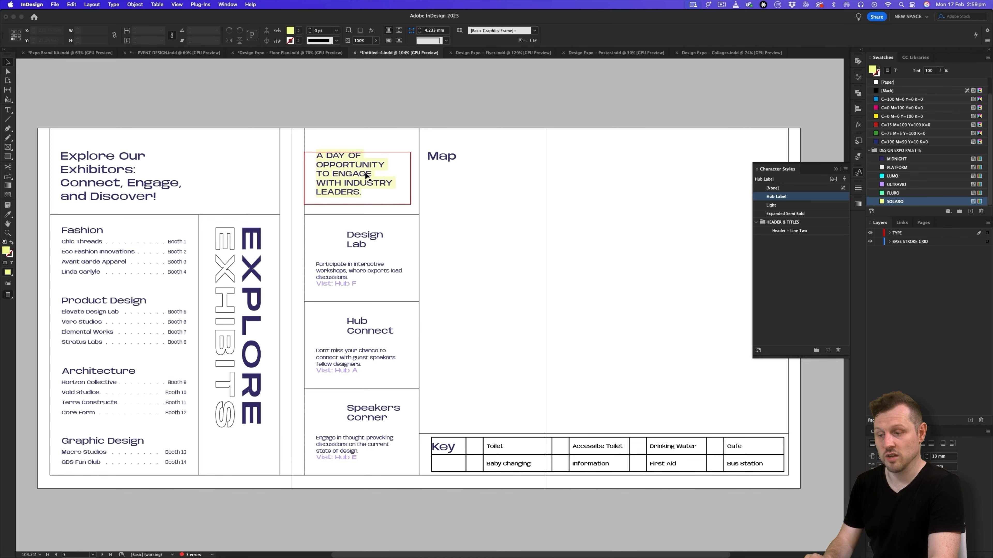
- Change the underline highlight colour of the "DON'T MISS YOUR CHANCE TO CONNECT WITH THE SPEAKERS" text to LUMO
scroll(437, 173, "up", 15)
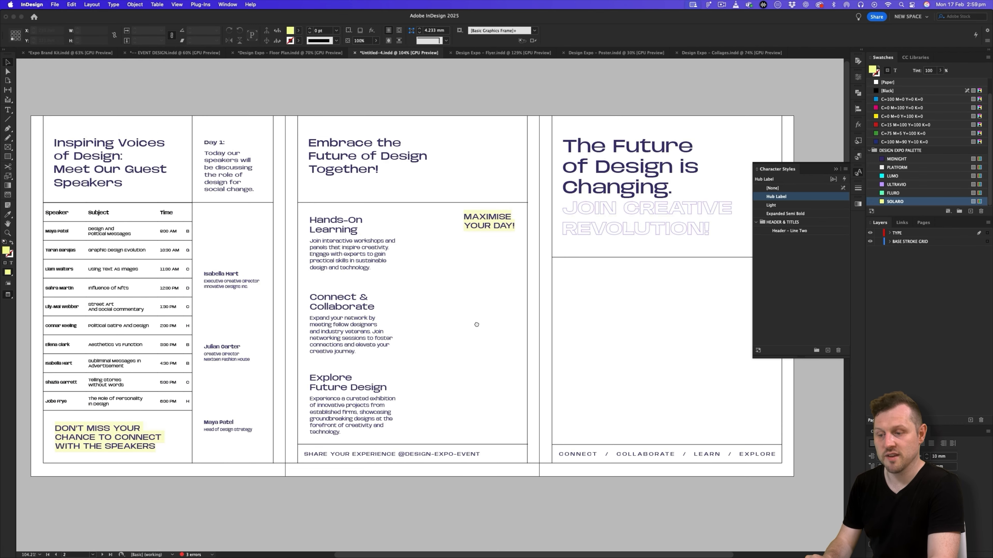
double_click(117, 440)
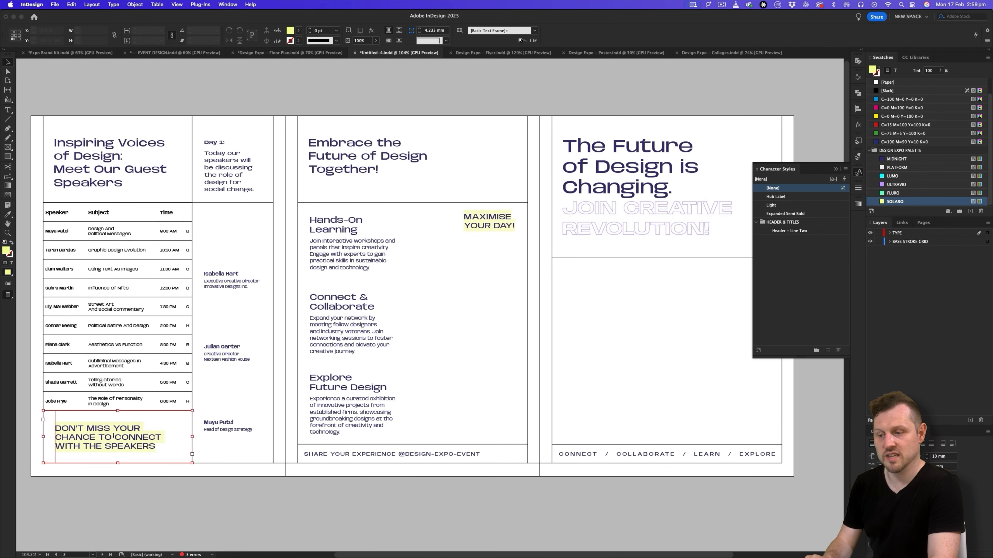
key("super+a")
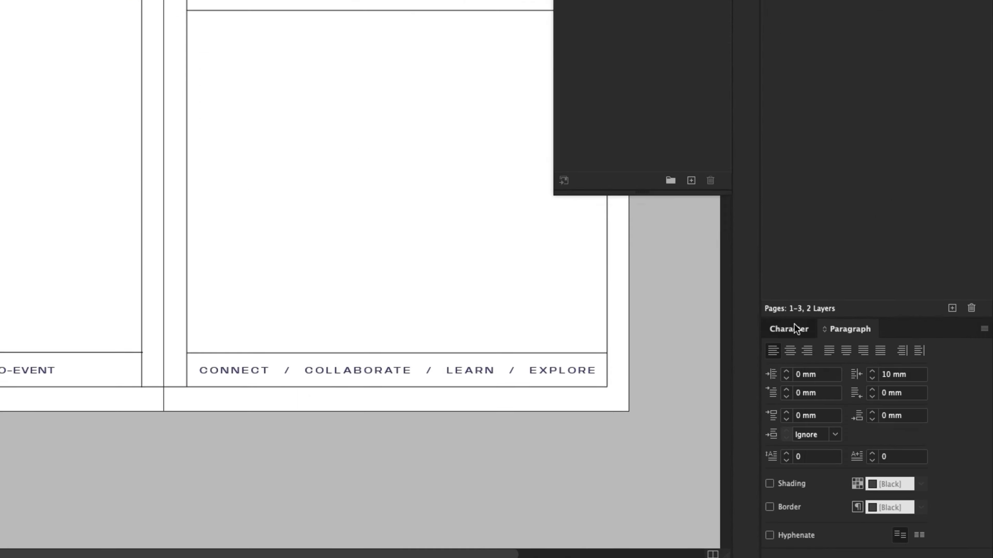
left_click(884, 431)
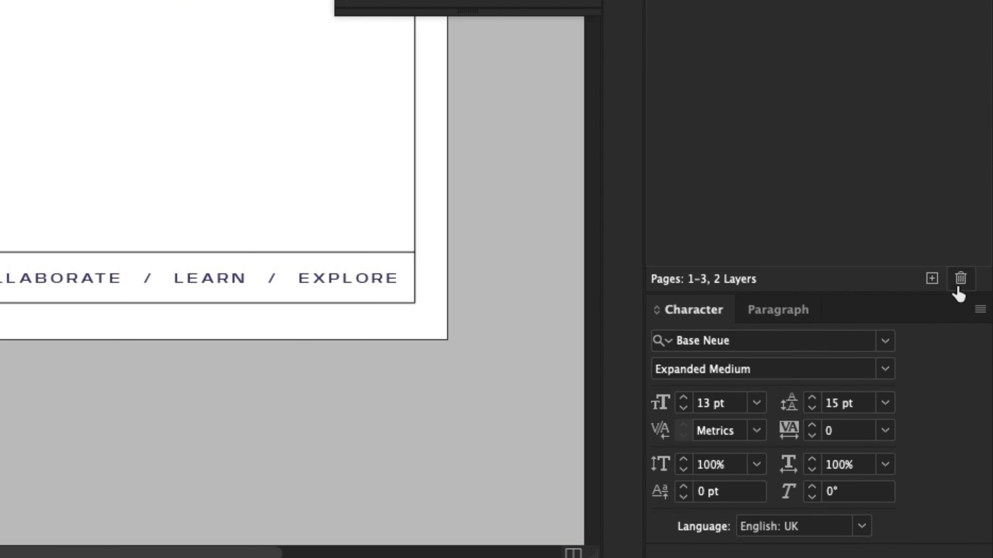
left_click(979, 309)
left_click(895, 479)
left_click(440, 254)
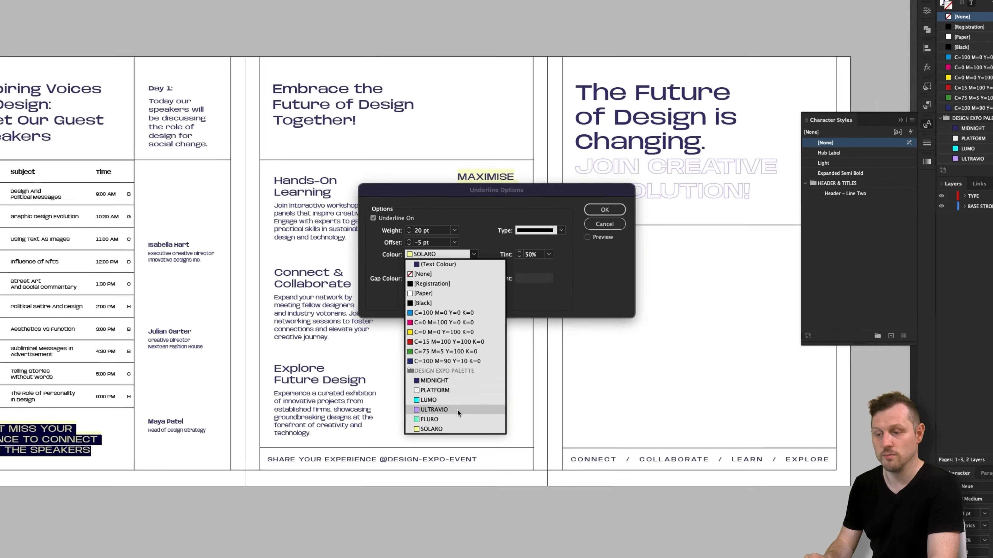
left_click(456, 398)
left_click(533, 256)
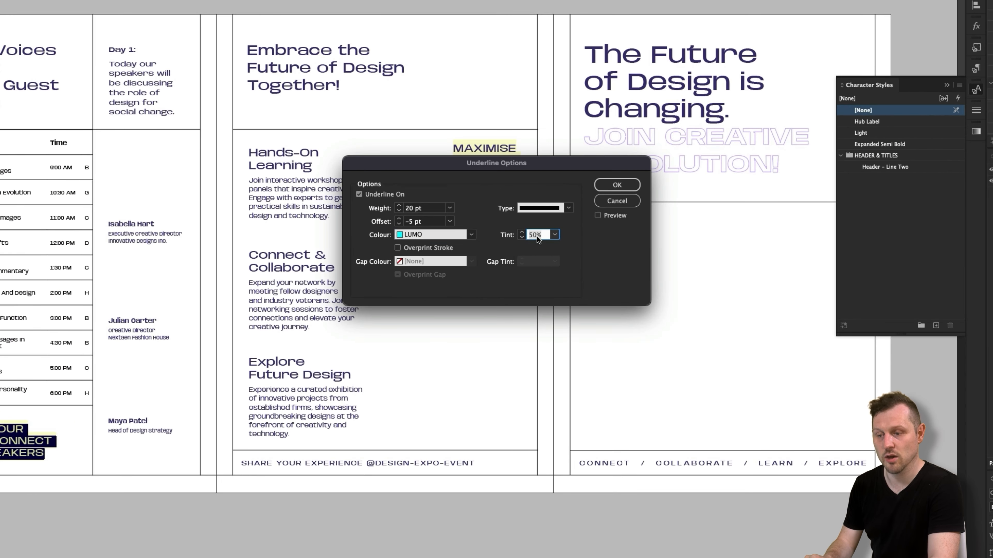
key("Return")
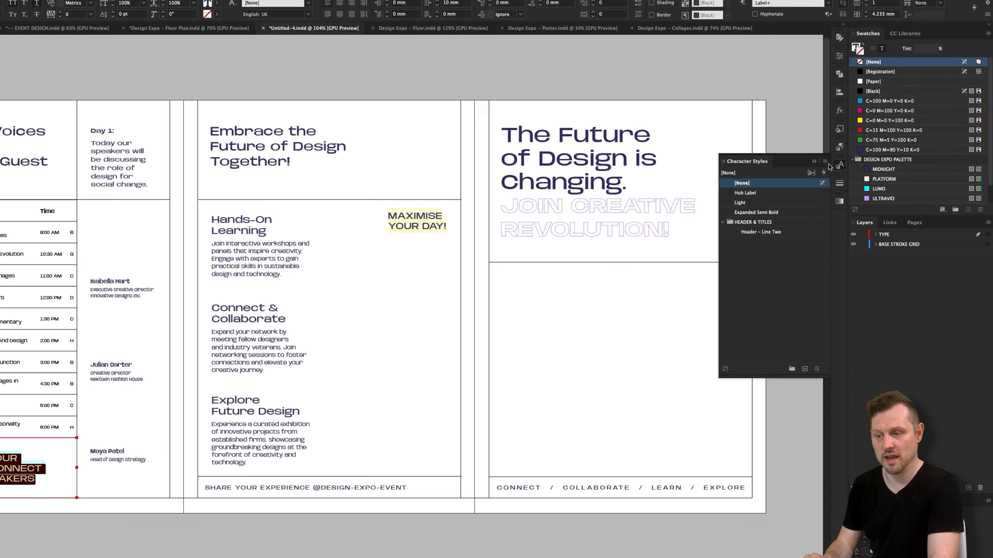
- Create a character style named Lumo from the highlighted speakers text and apply it to that text
left_click(824, 161)
left_click(860, 168)
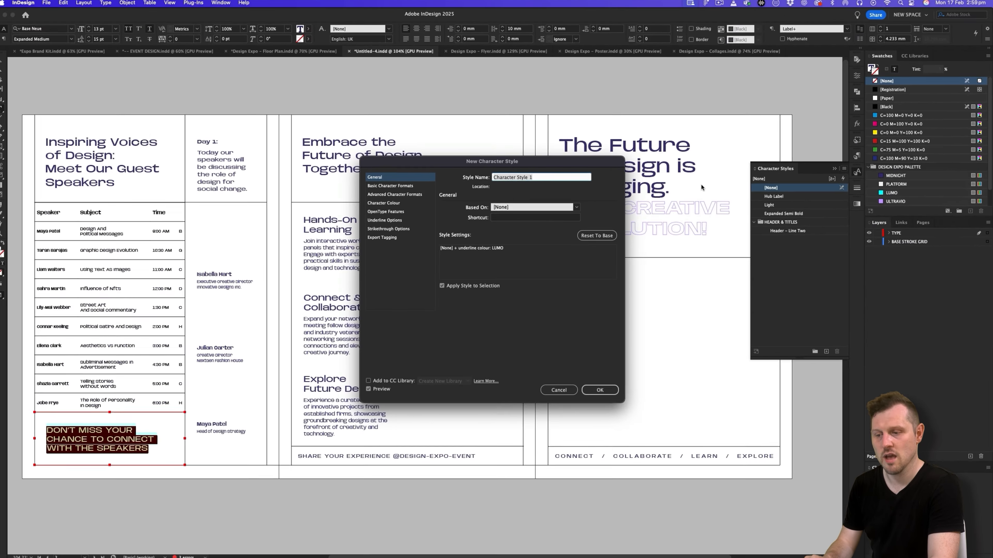
type("Lumo")
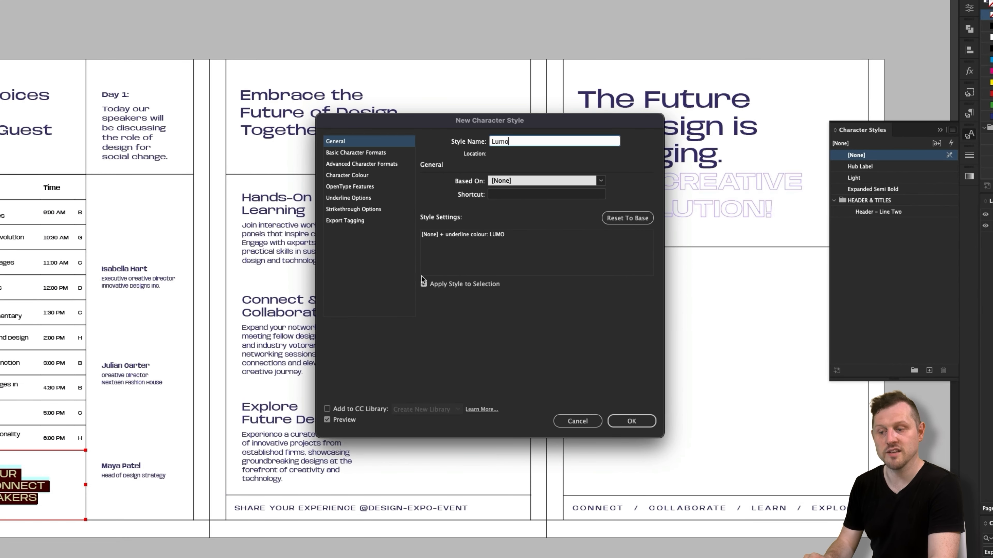
key("Return")
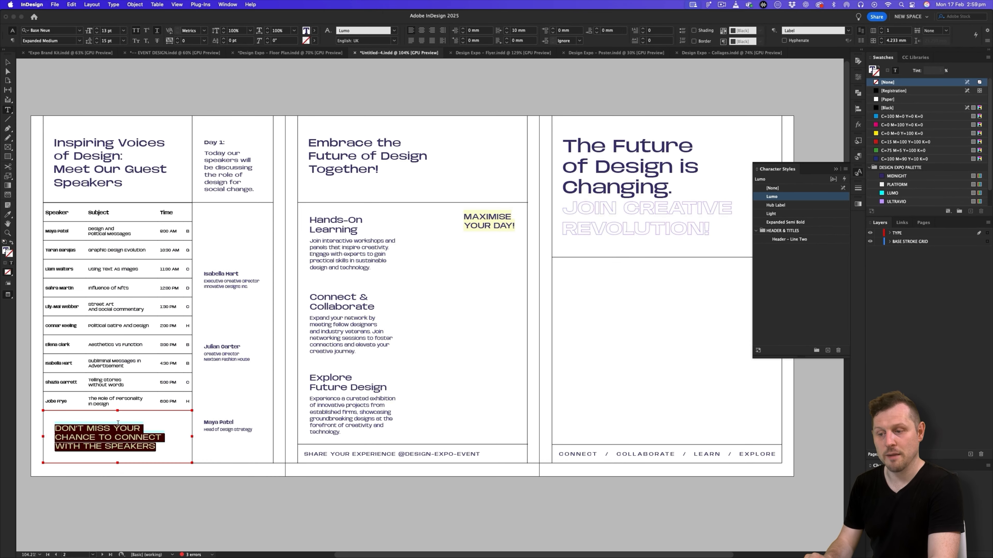
left_click(8, 62)
- Apply the Lumo character style to the "MAXIMISE YOUR DAY!" text
left_click(479, 224)
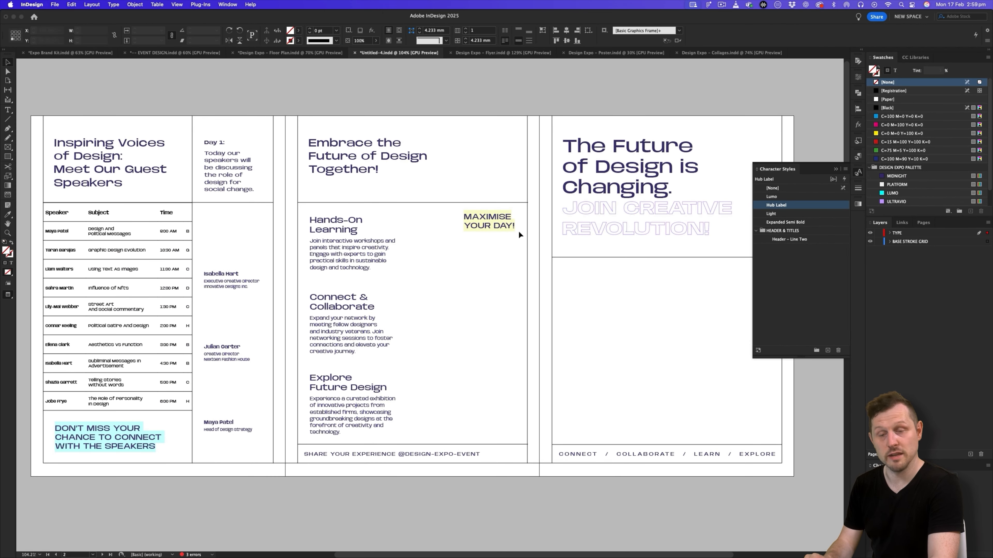
double_click(481, 222)
key("super+a")
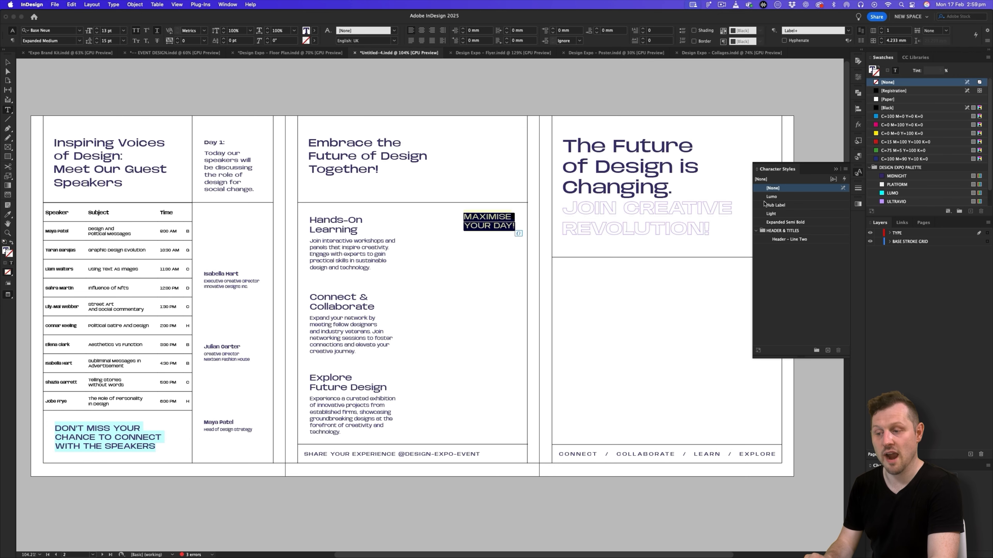
left_click(769, 197)
left_click(49, 70)
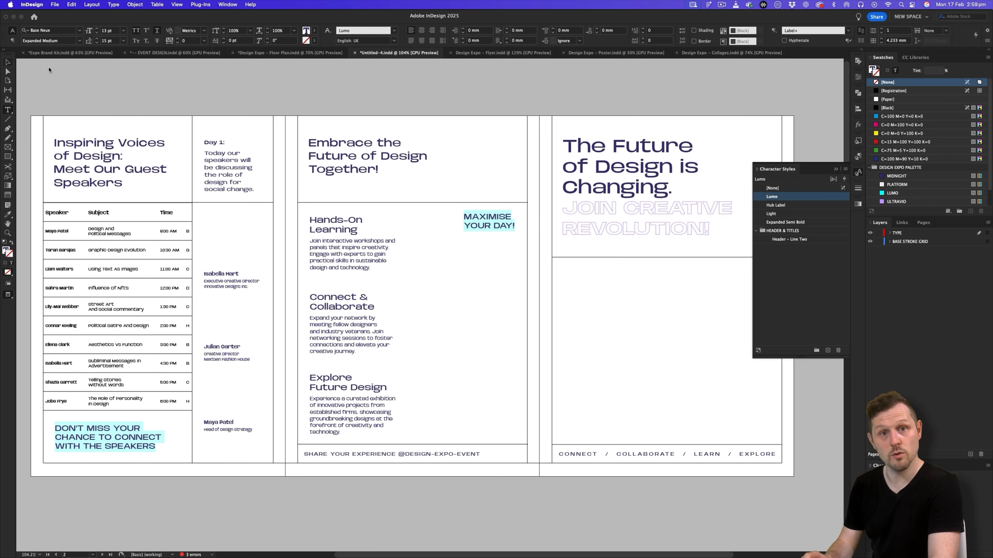
- Set the stroke colour of the Base Stroke object style to ULTRAVIO
scroll(534, 322, "up", 1)
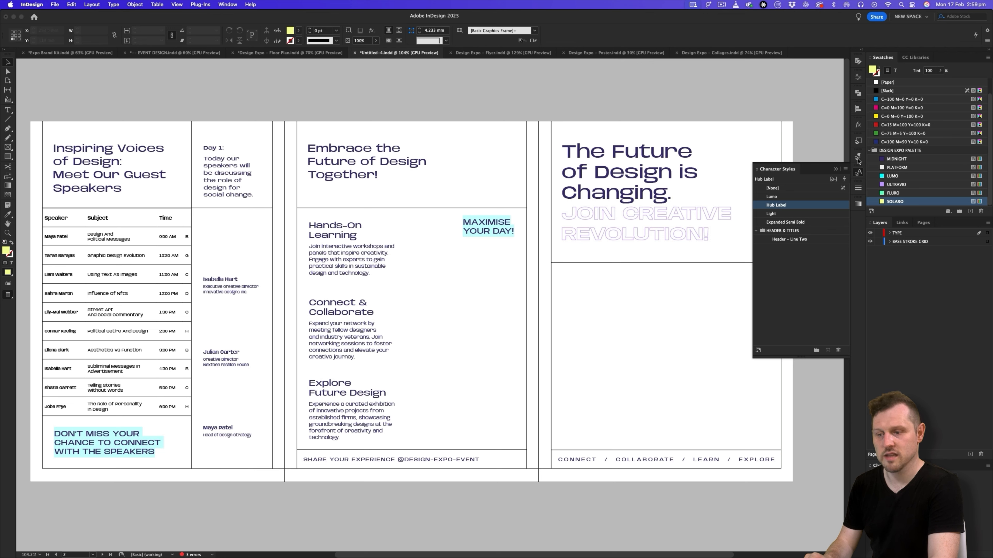
left_click(858, 142)
double_click(790, 182)
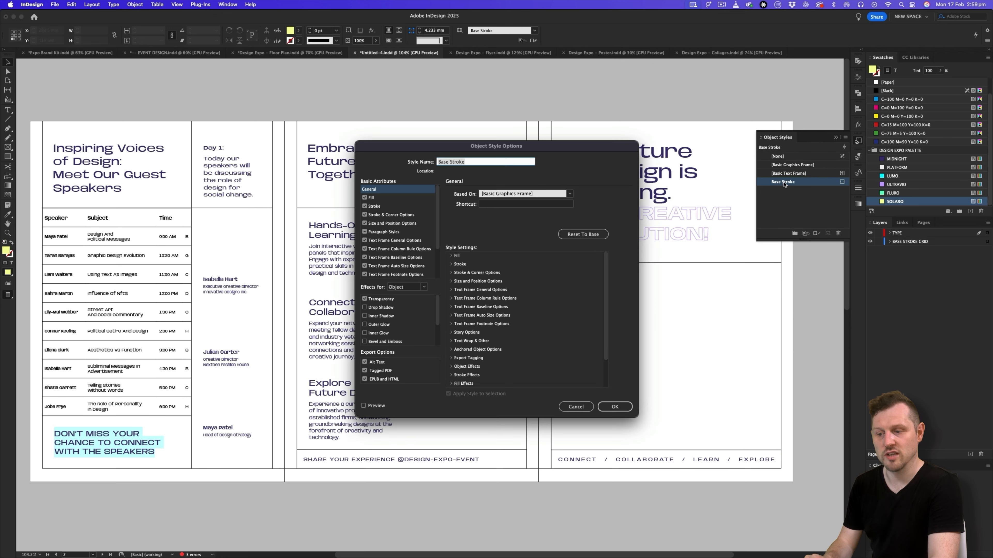
left_click(387, 199)
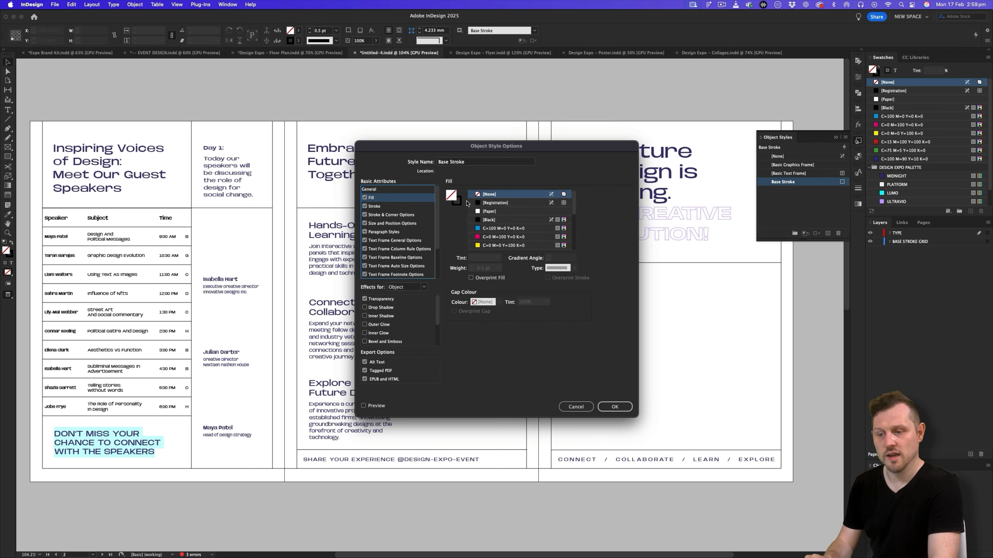
left_click(374, 206)
scroll(539, 235, "down", 5)
left_click(512, 230)
left_click(612, 407)
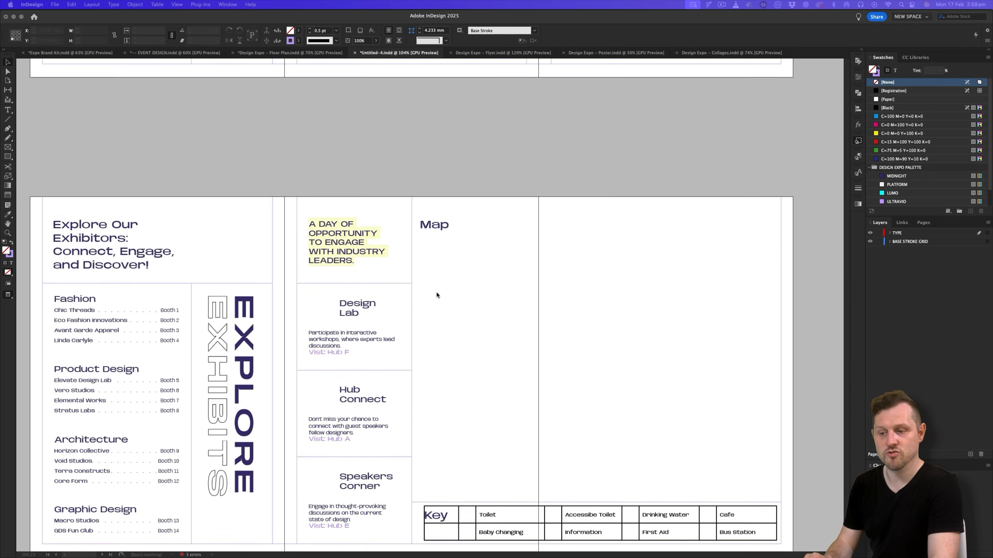
- Change the outline colour of the vertical EXHIBITS text to ULTRAVIO
scroll(437, 295, "down", 3)
double_click(224, 361)
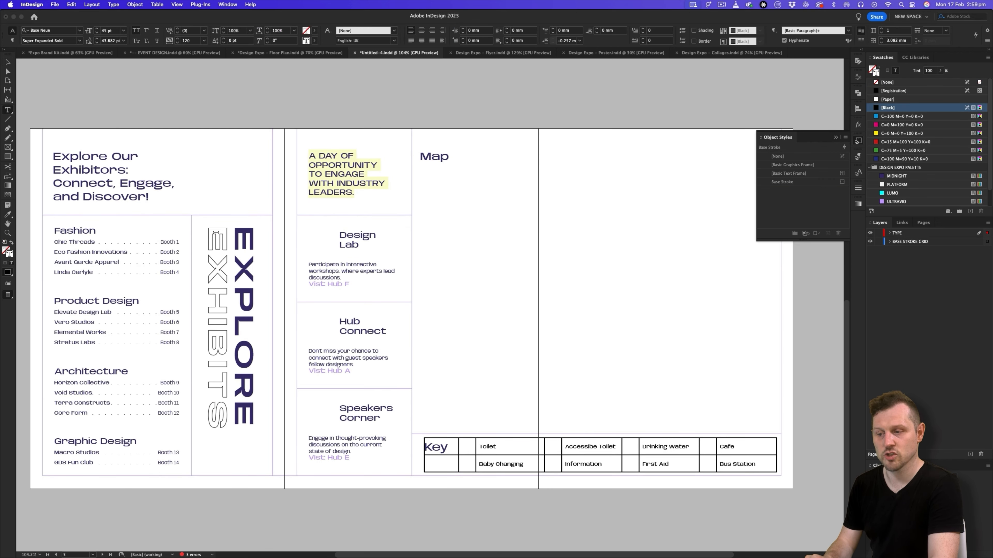
double_click(225, 361)
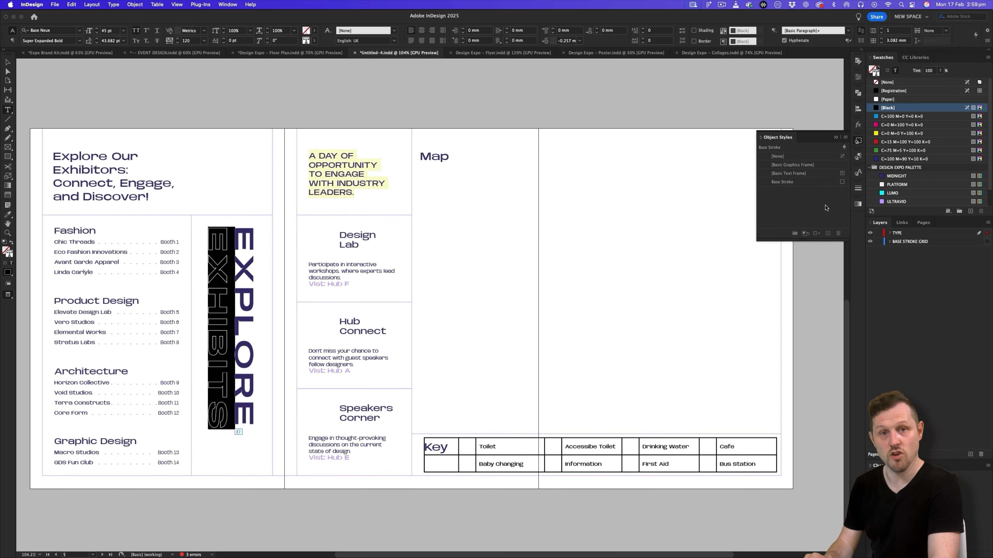
left_click(897, 202)
left_click(9, 63)
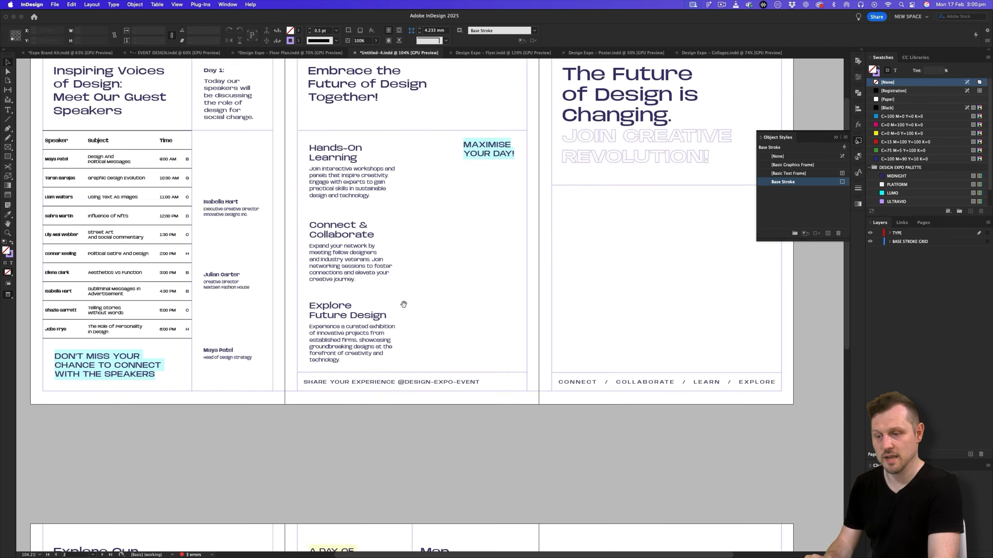
- Adjust the column widths of the speaker schedule table to fit the HUB column heading within its frame
scroll(418, 263, "up", 3)
double_click(404, 153)
left_click_drag(415, 151, 356, 159)
key("super+z")
left_click_drag(410, 161, 412, 160)
left_click_drag(428, 162, 431, 162)
left_click_drag(356, 163, 350, 164)
left_click_drag(217, 162, 207, 162)
left_click_drag(415, 160, 430, 155)
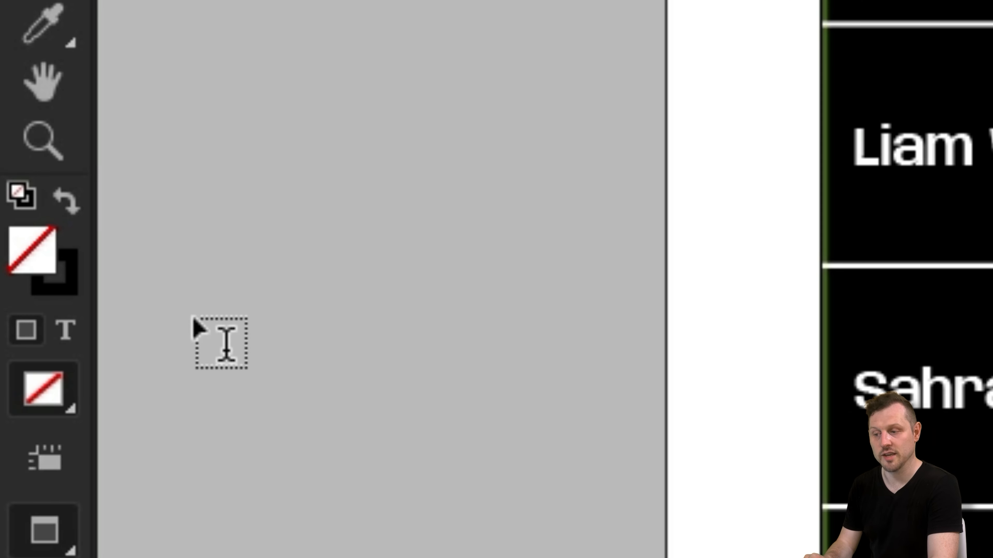
- Set the text fill of all cells in the speaker schedule table to MIDNIGHT
left_click(70, 336)
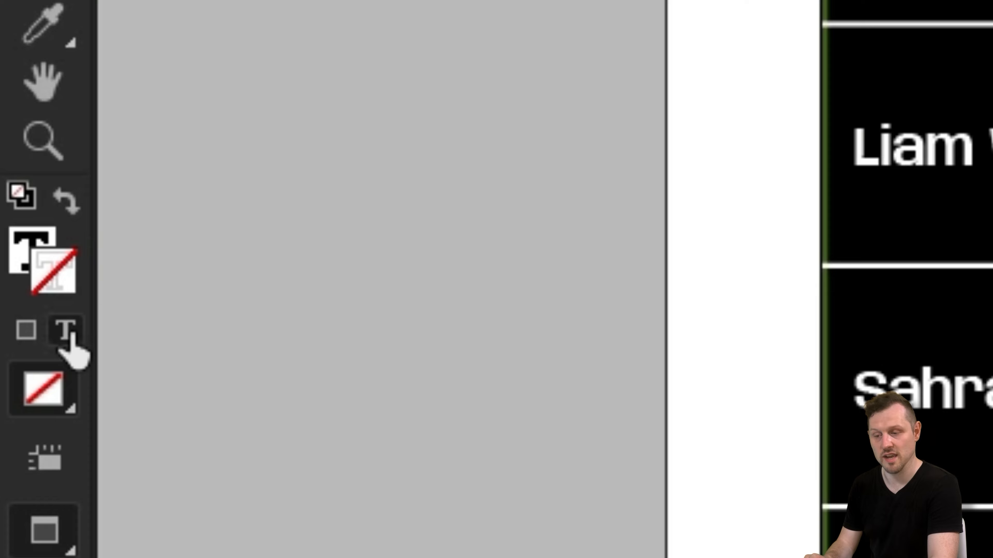
left_click(22, 270)
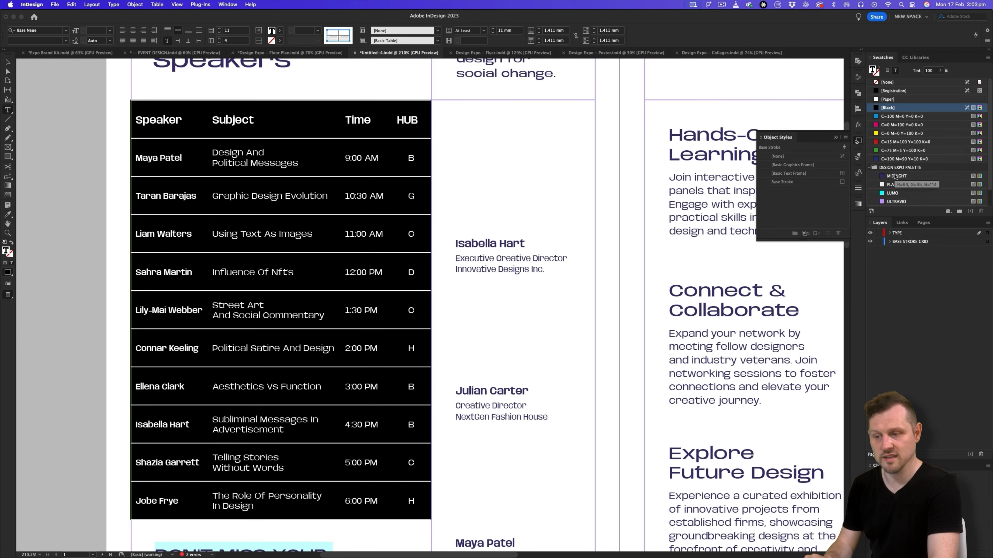
left_click(895, 176)
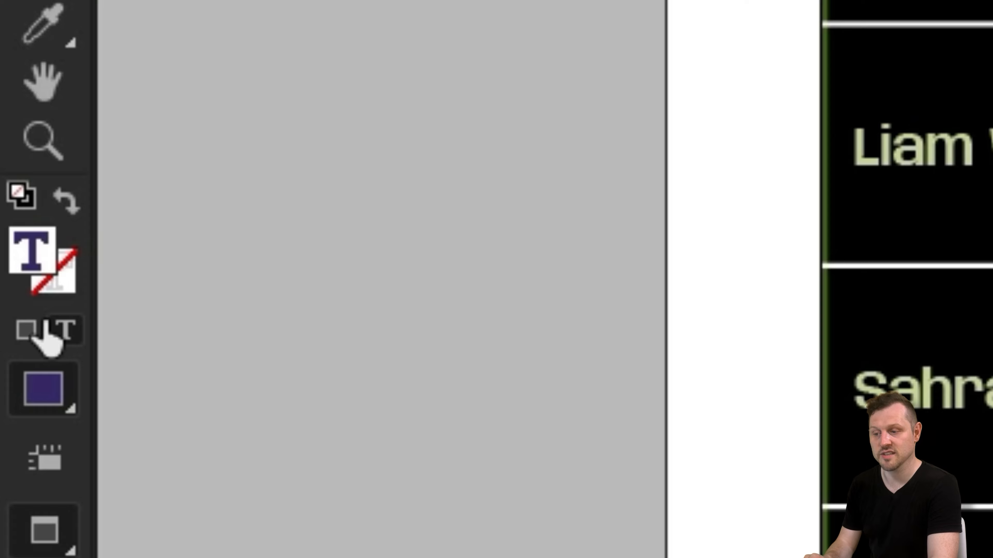
- Recolour the row lines of the speaker schedule table with the ULTRAVIO swatch
left_click(22, 335)
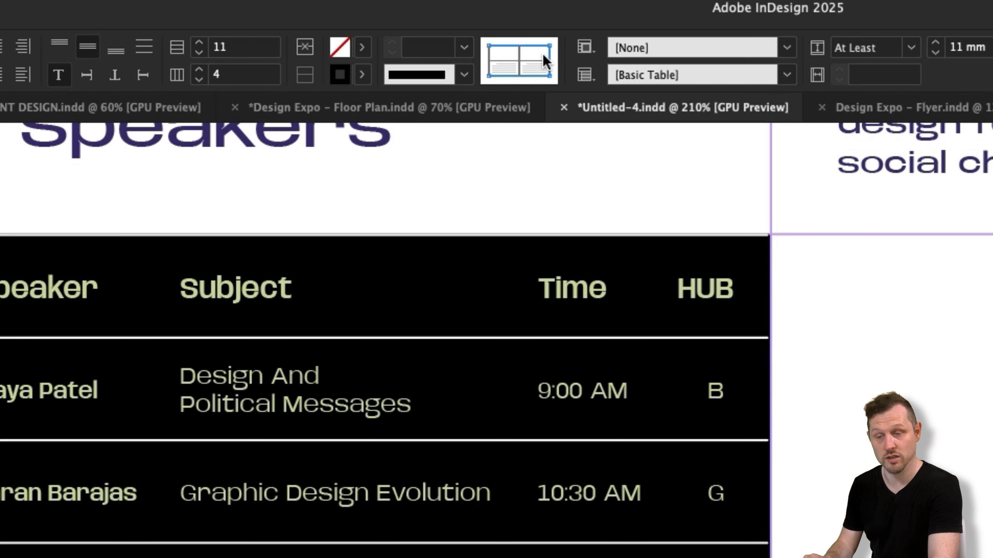
left_click(538, 62)
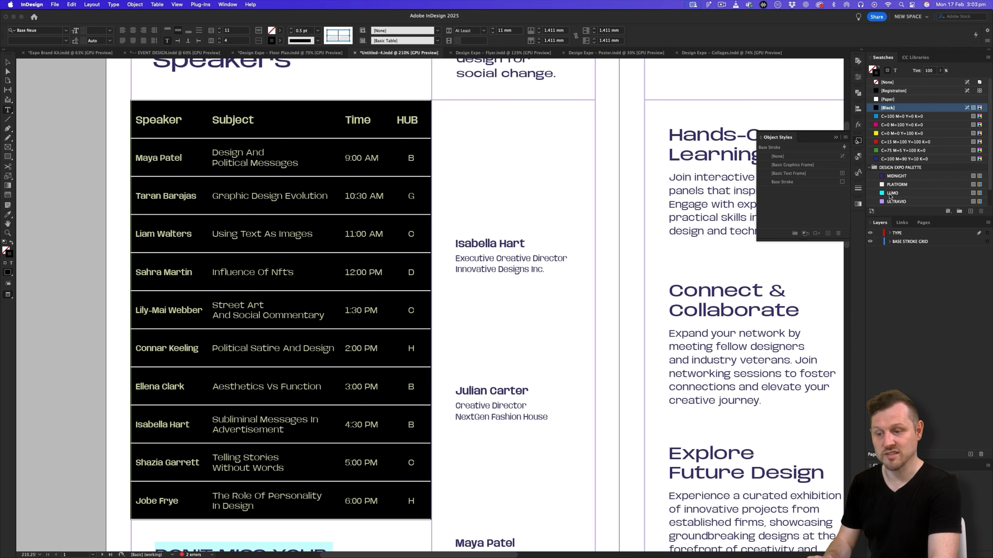
left_click(893, 201)
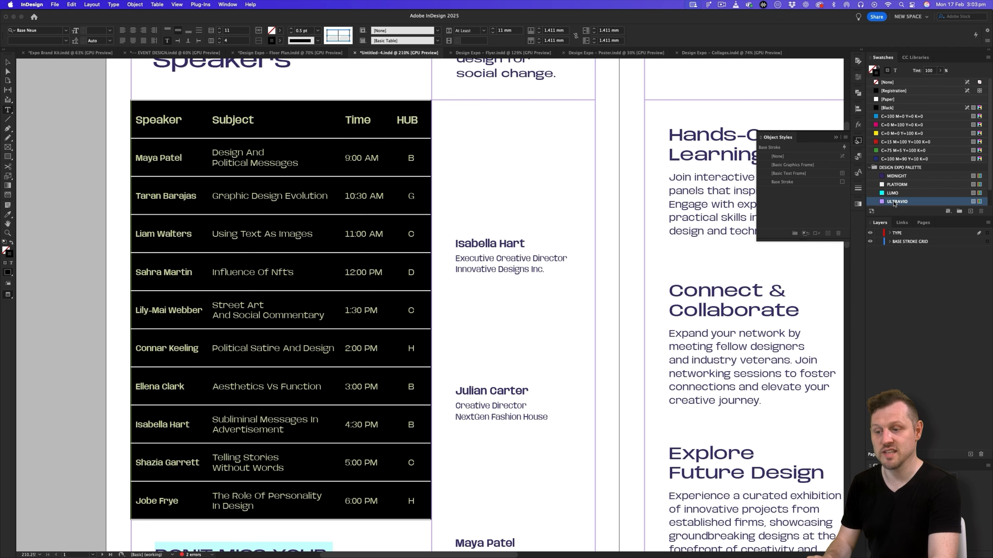
left_click(9, 61)
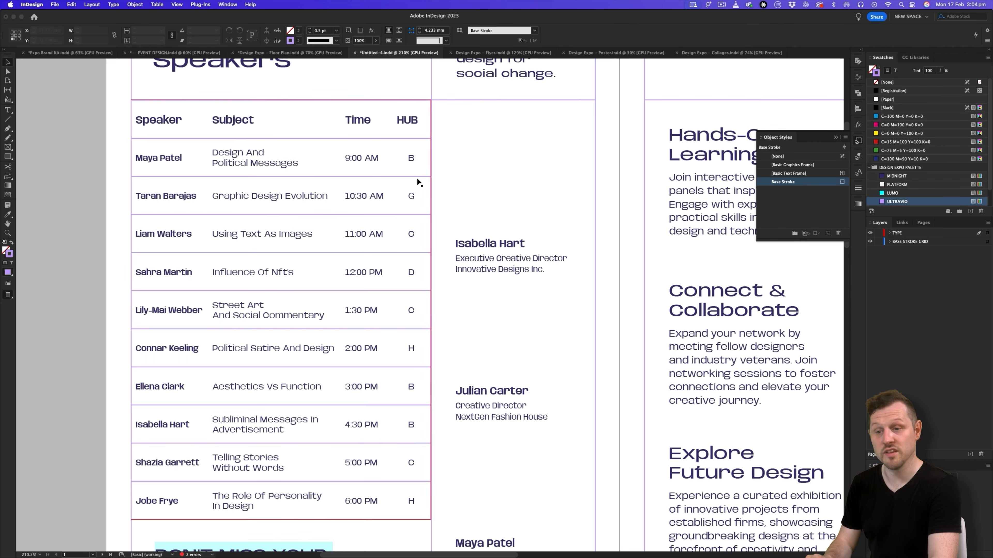
- Deselect the speaker schedule table and save the pamphlet document
left_click_drag(422, 180, 359, 211)
left_click_drag(516, 173, 324, 251)
key("super+s")
- Set the text fill of all cells in the map's Key table to the MIDNIGHT swatch
left_click_drag(590, 395, 541, 187)
left_click_drag(549, 366, 510, 153)
left_click_drag(564, 302, 509, 202)
left_click_drag(610, 443, 594, 401)
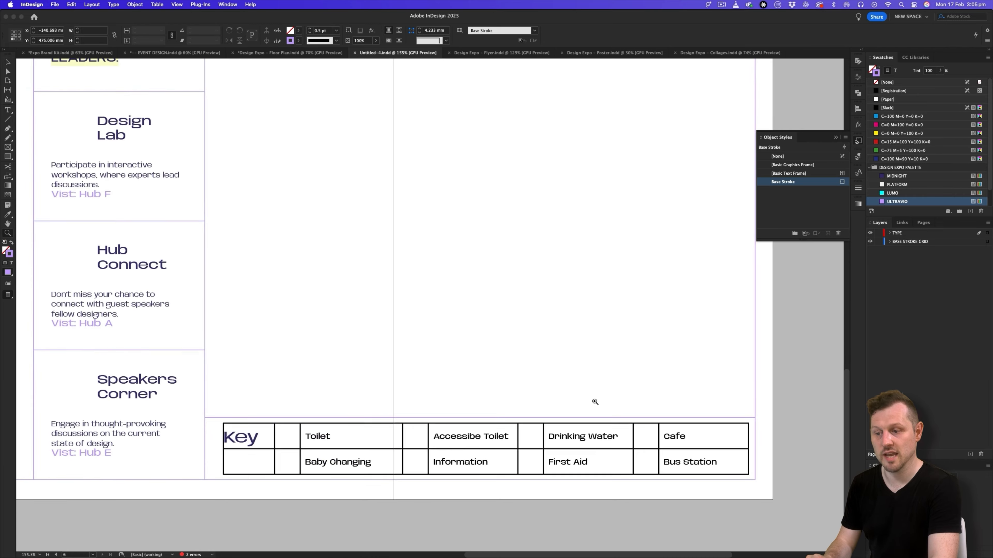
double_click(240, 425)
left_click_drag(239, 425, 674, 446)
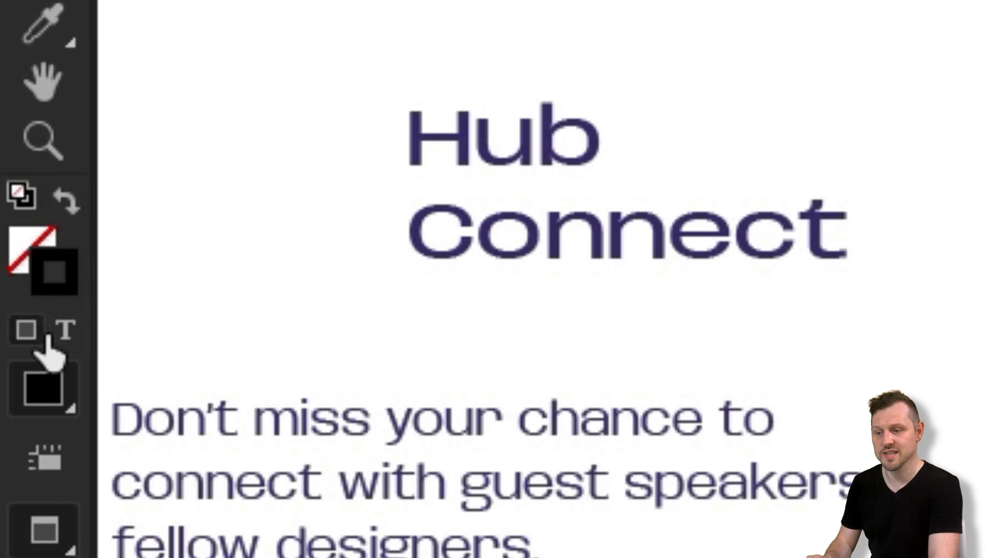
left_click(65, 332)
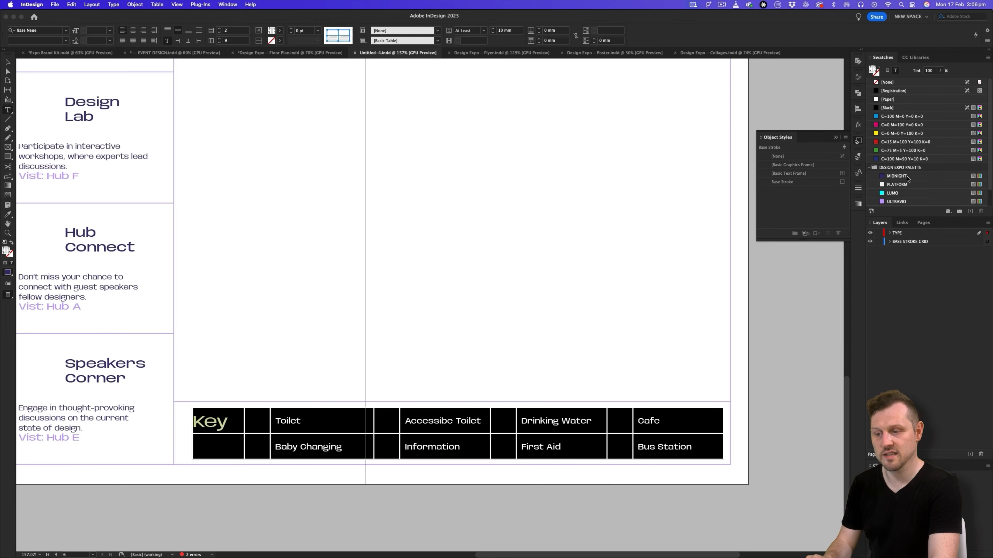
left_click(906, 178)
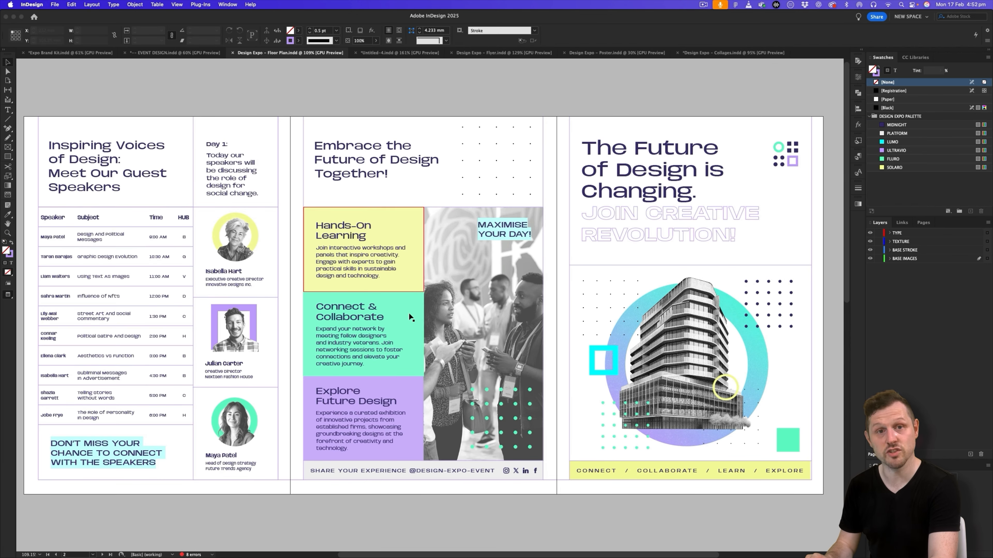
- Examine the coloured panels and footer strips on both spreads of the Design Expo Floor Plan reference document
scroll(467, 416, "down", 2)
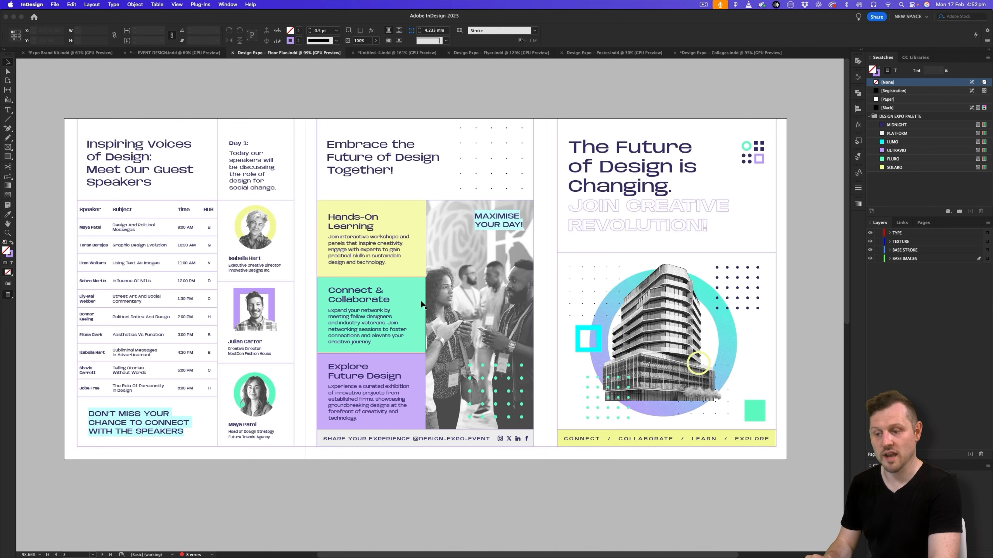
scroll(383, 269, "down", 5)
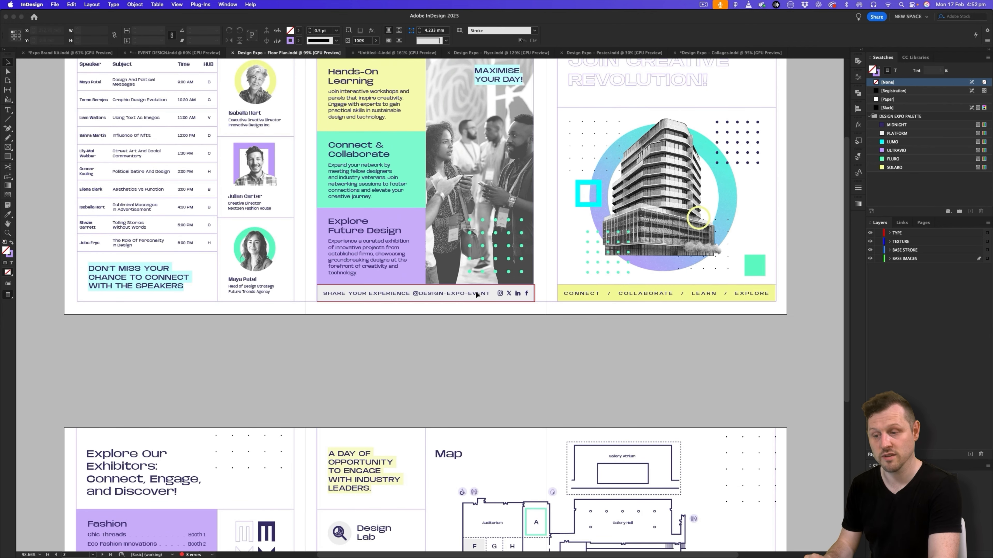
scroll(475, 291, "down", 10)
scroll(484, 235, "up", 10)
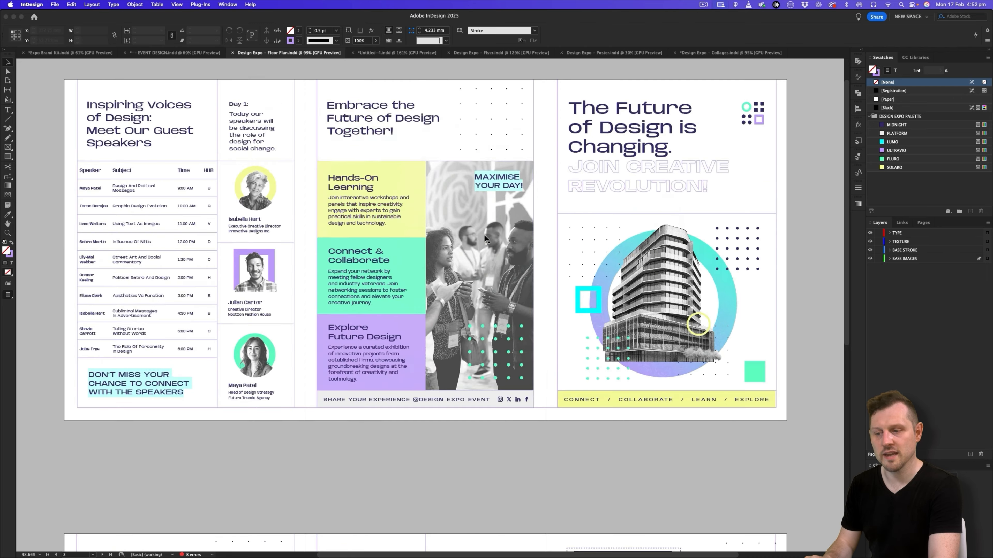
scroll(508, 223, "down", 10)
scroll(561, 213, "up", 10)
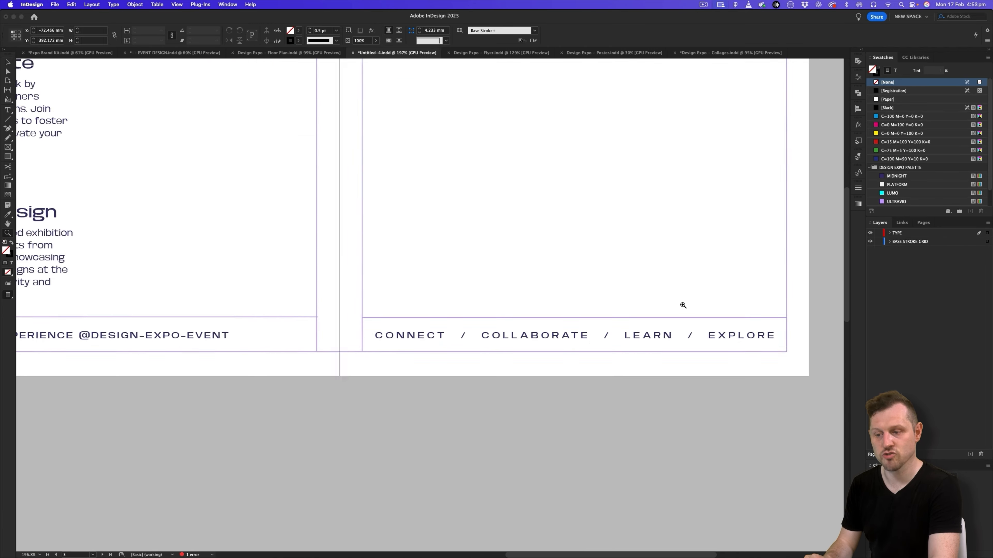
- On the BASE STROKE GRID layer, draw a frame about 133.6 x 10.6 mm behind the CONNECT / COLLABORATE footer and fill it with SOLARO
left_click(683, 305)
left_click_drag(660, 318, 587, 346)
left_click(909, 243)
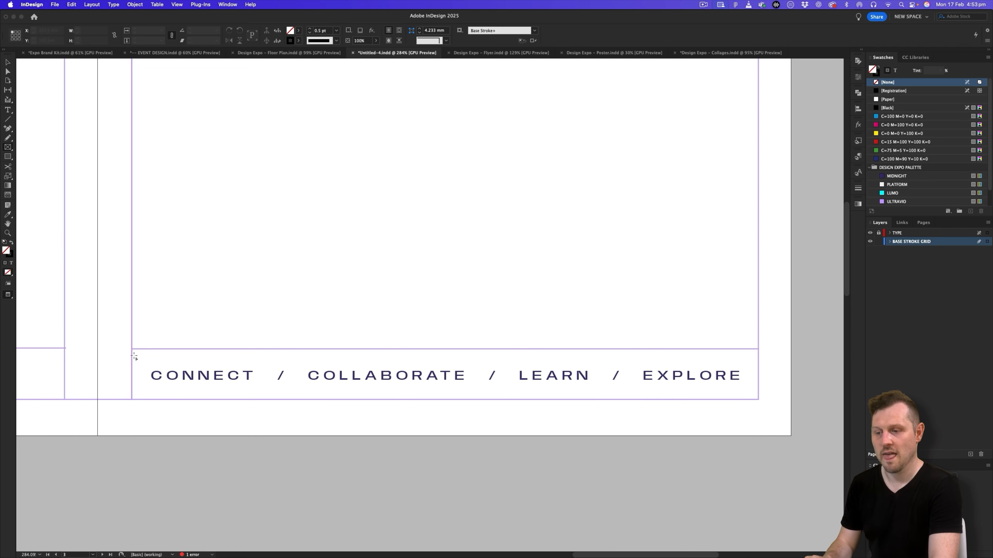
left_click_drag(133, 351, 758, 400)
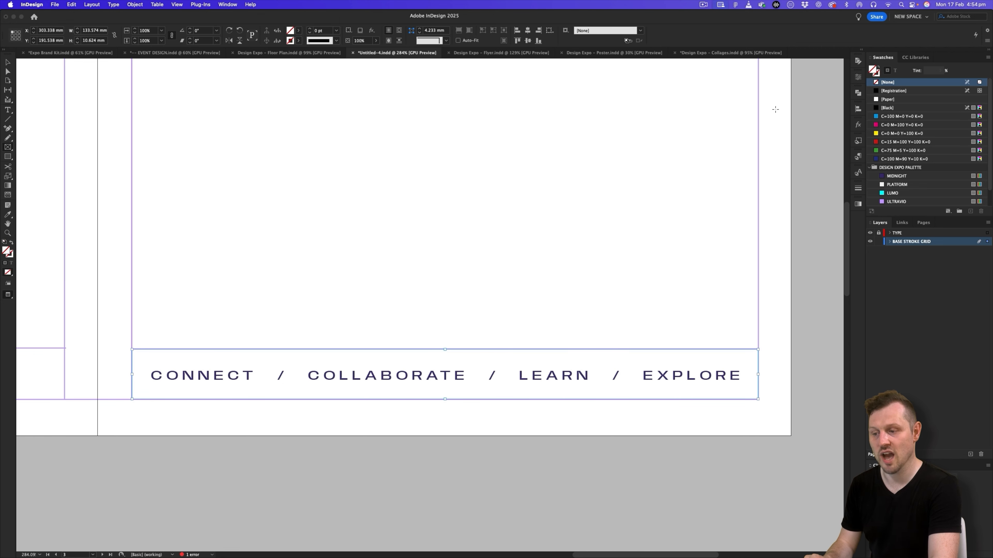
scroll(929, 129, "down", 1)
left_click(891, 202)
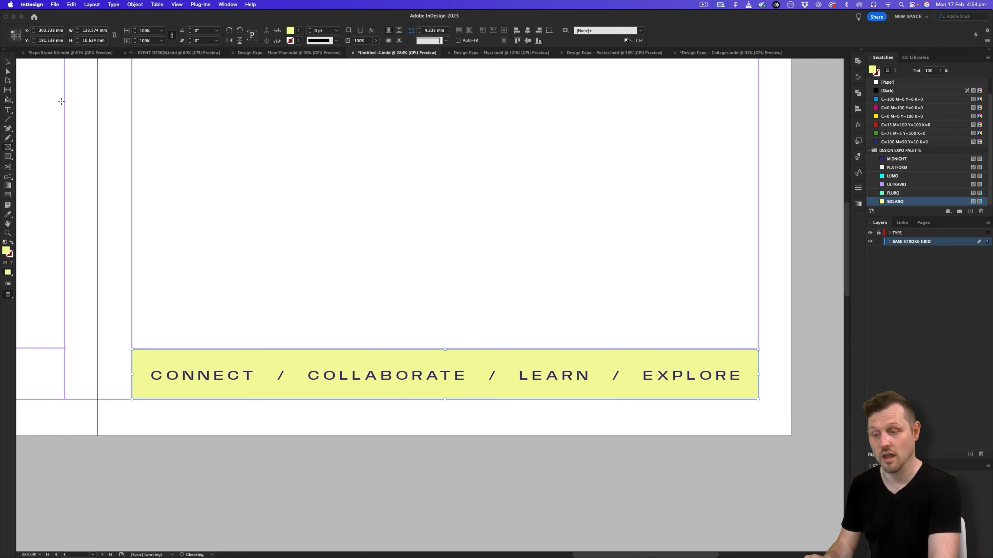
- Duplicate the SOLARO footer strip straight across onto the SHARE YOUR EXPERIENCE footer of the middle panel
left_click(116, 99)
scroll(217, 228, "down", 2)
scroll(390, 246, "left", 10)
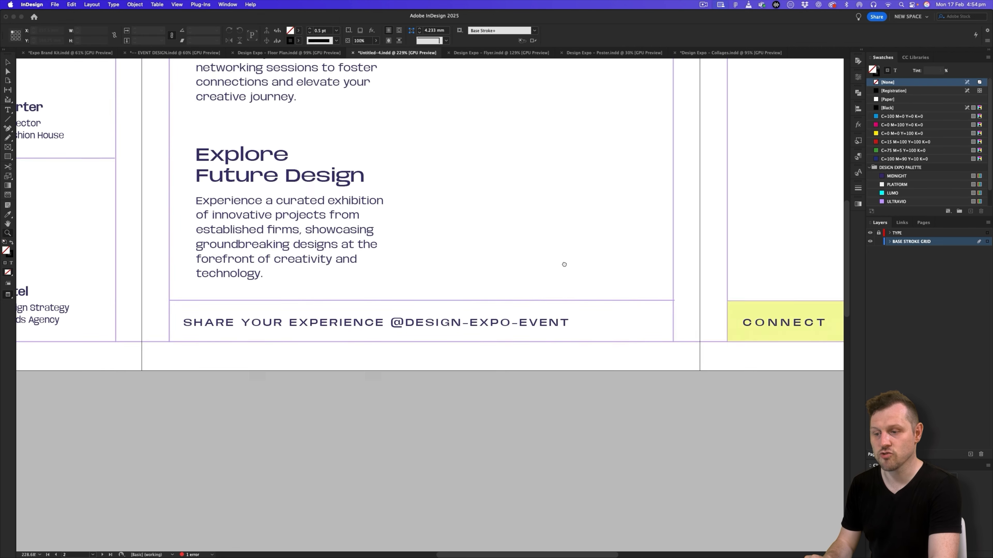
left_click_drag(782, 308, 227, 323)
scroll(203, 320, "up", 5)
left_click_drag(327, 247, 328, 243)
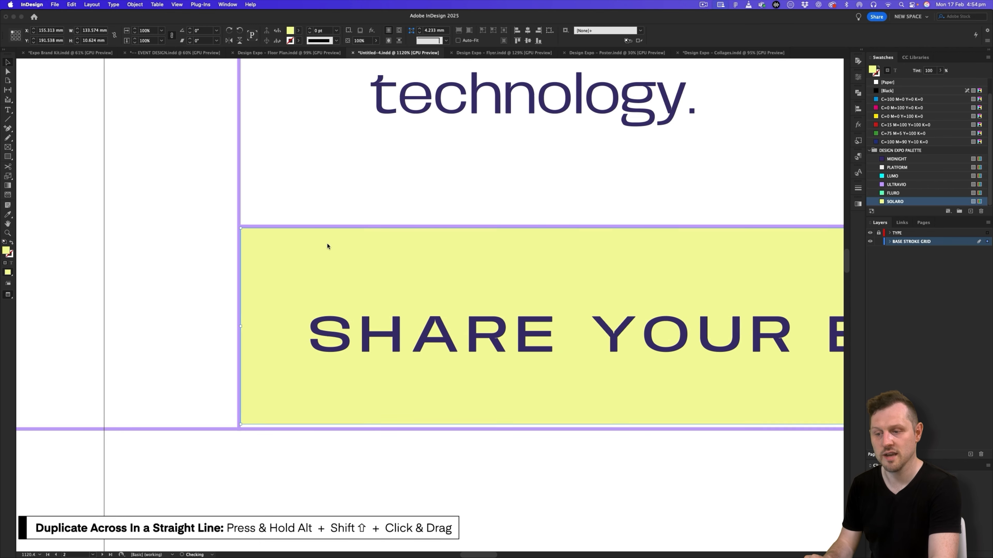
- Fit the duplicated strip to the SHARE YOUR EXPERIENCE footer, about 133.4 x 10.8 mm, and fill it with PLATFORM
left_click_drag(785, 313, 430, 249)
left_click_drag(760, 303, 505, 213)
scroll(586, 293, "right", 15)
left_click(514, 302)
left_click(507, 211)
left_click(902, 168)
left_click_drag(687, 175, 588, 414)
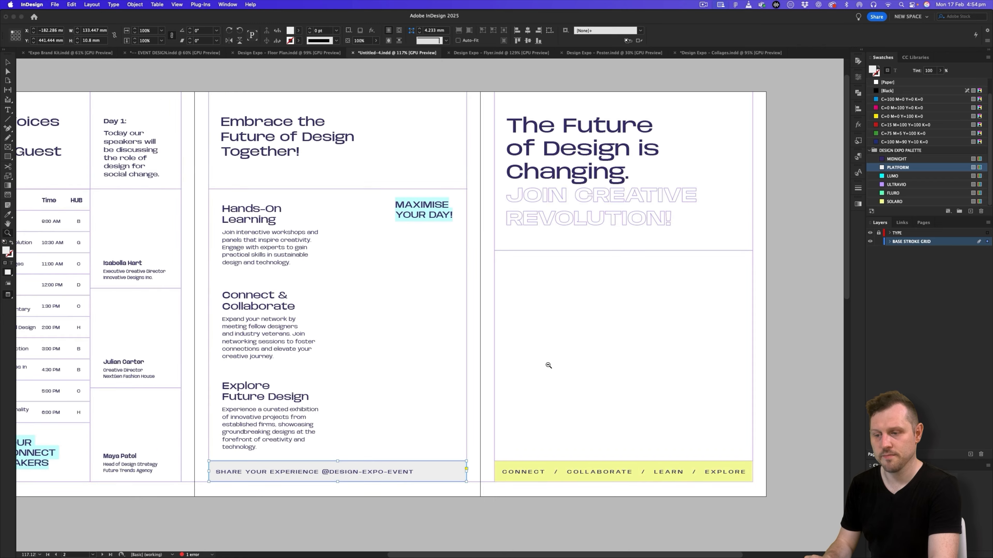
- Unlock the TYPE layer and fill the Hands-On Learning text frame with the SOLARO swatch
scroll(552, 364, "left", 5)
scroll(555, 284, "up", 3)
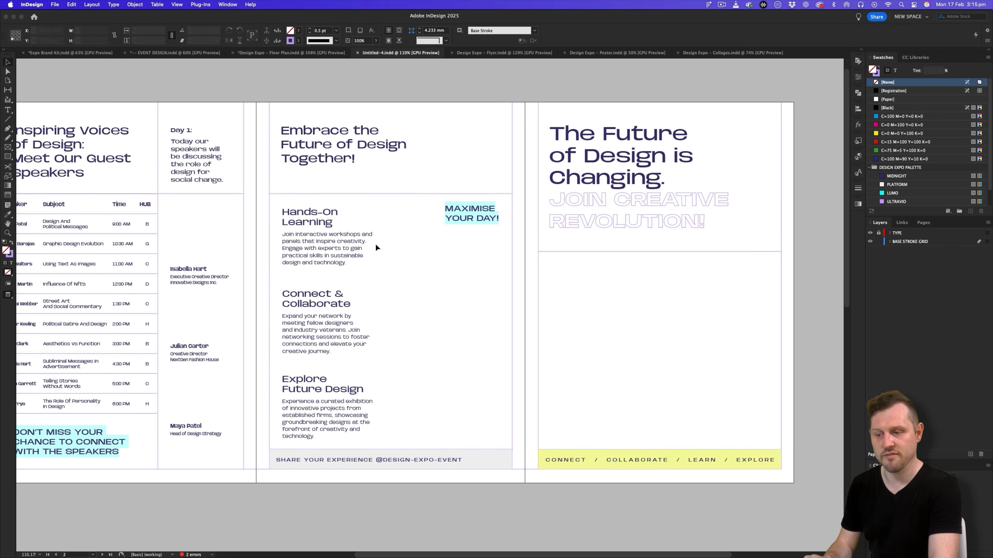
left_click(880, 235)
left_click(366, 228)
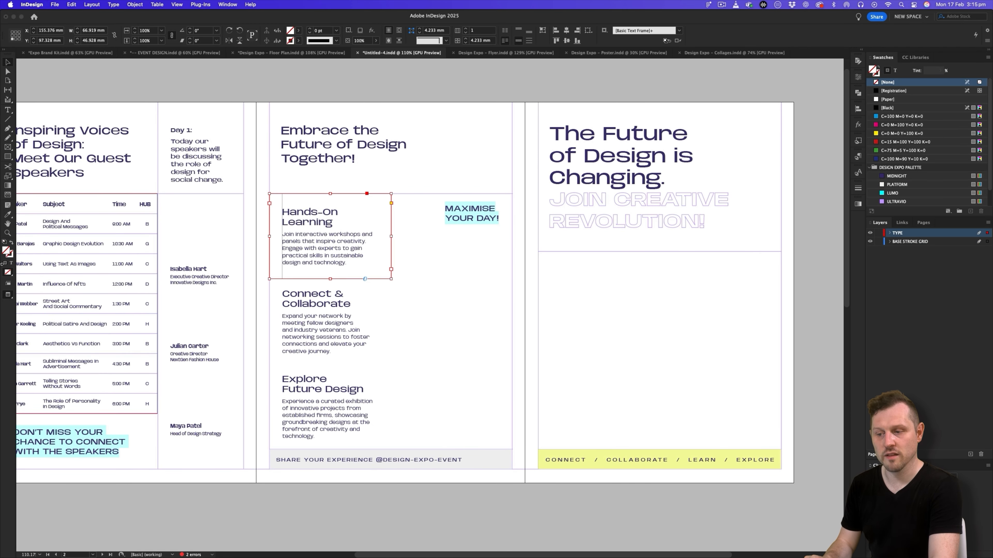
scroll(926, 173, "down", 2)
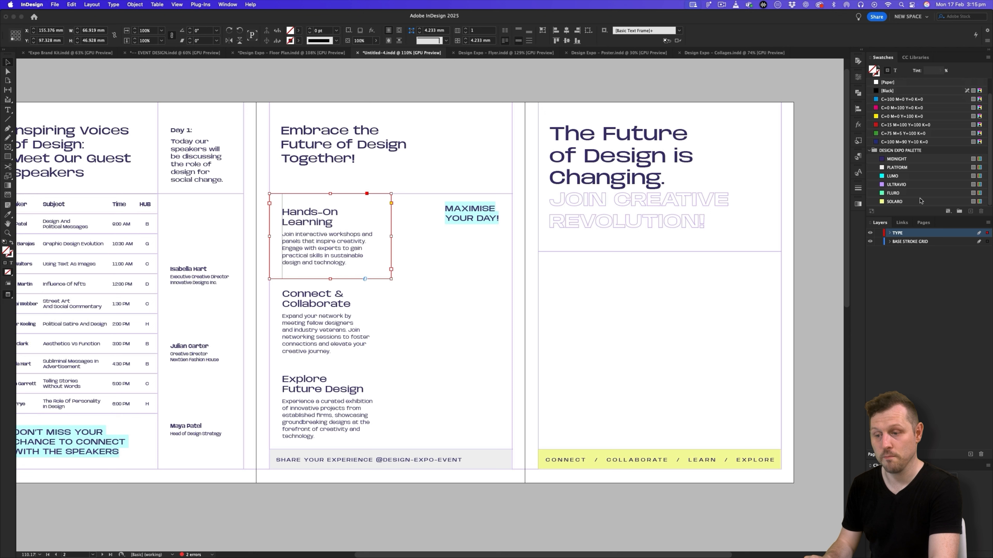
left_click(910, 202)
- Fill the Connect & Collaborate text frame with FLURO and the Explore Future Design frame with ULTRAVIO
left_click(337, 305)
scroll(947, 194, "down", 2)
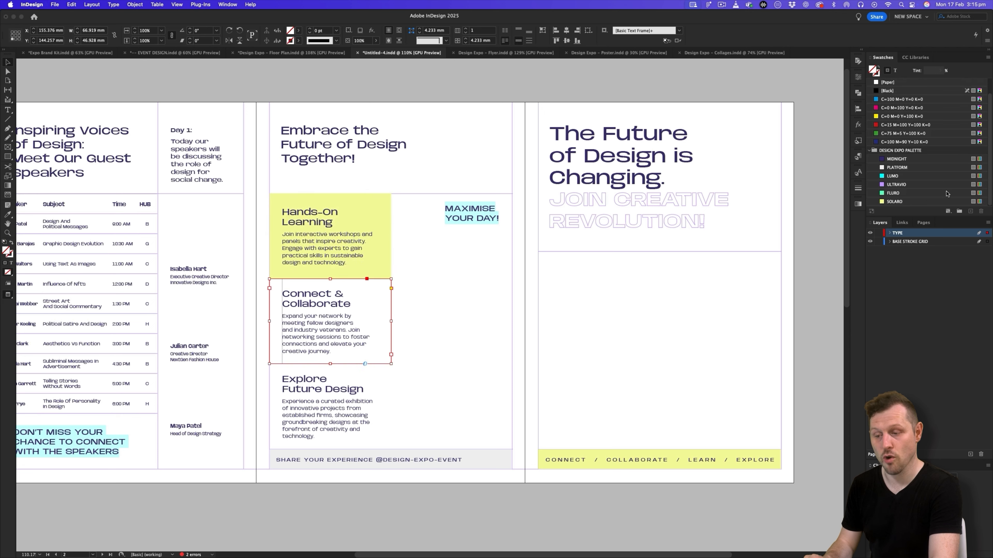
left_click(895, 193)
left_click(328, 407)
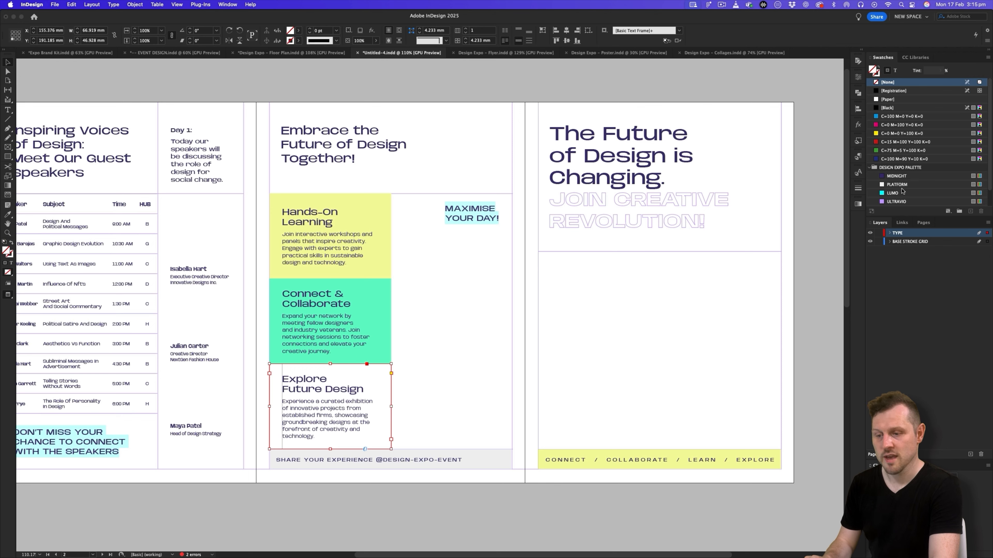
scroll(902, 191, "down", 2)
left_click(898, 186)
left_click(600, 403)
- On the exhibitors page, fill the Fashion text frame with ULTRAVIO and the Product Design frame with SOLARO
left_click_drag(414, 419, 498, 291)
scroll(498, 290, "down", 8)
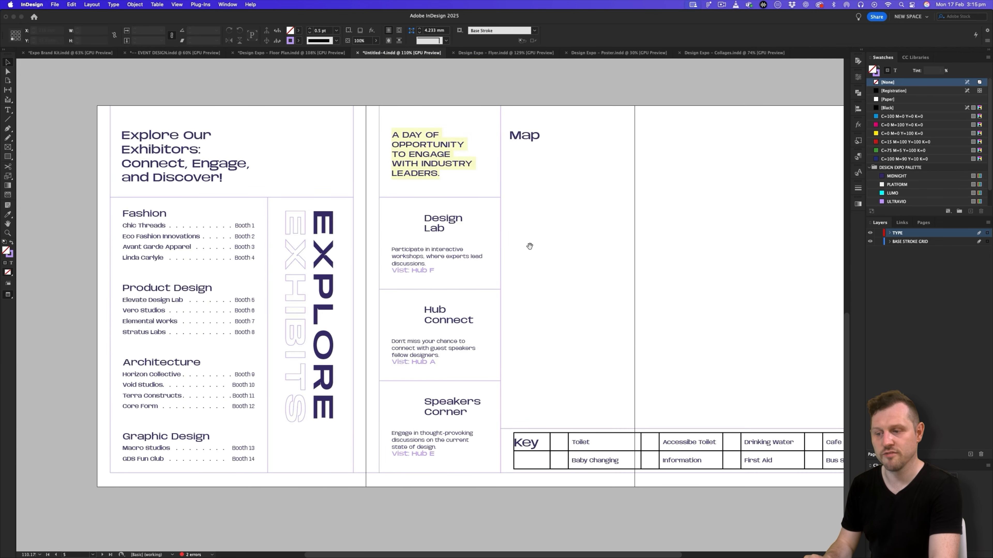
left_click(277, 297)
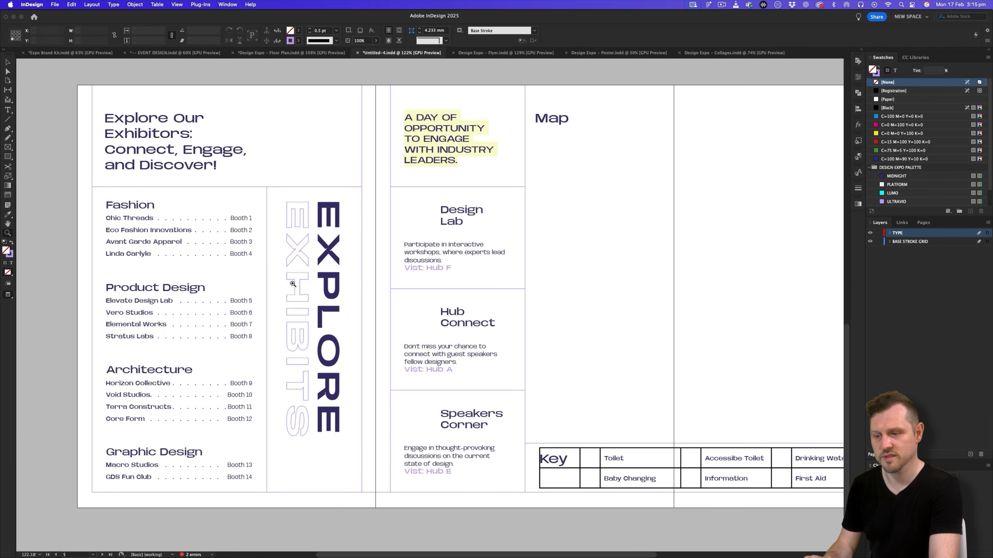
left_click(226, 219)
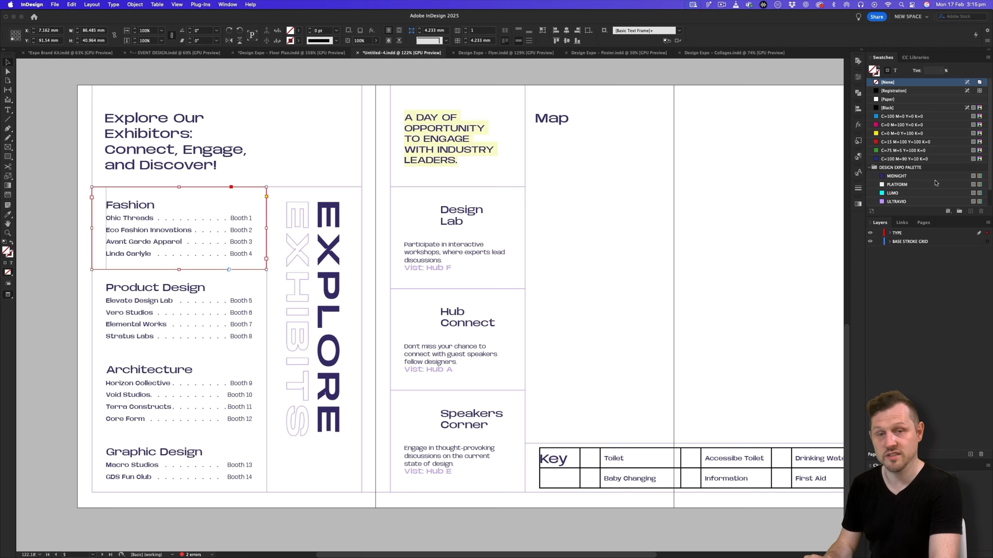
left_click(899, 202)
left_click(239, 299)
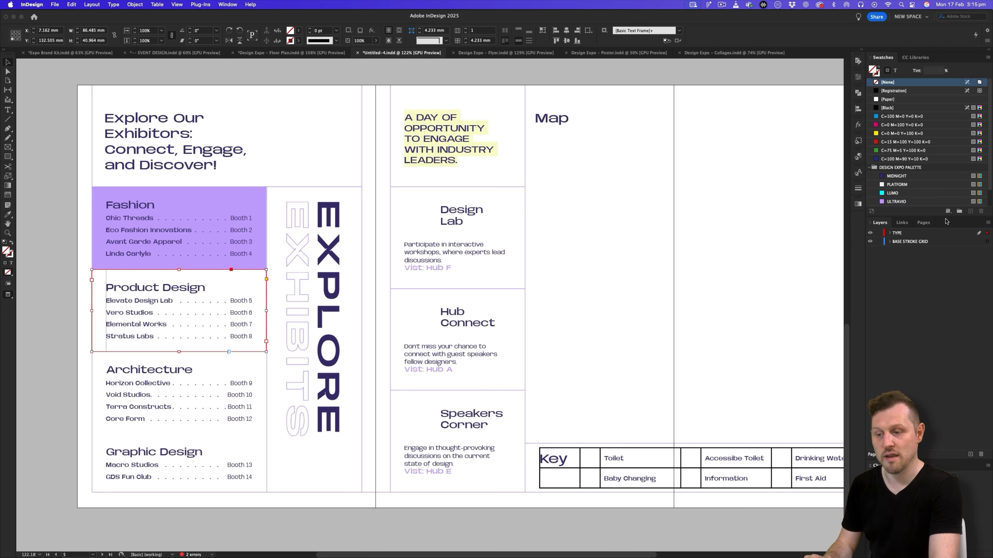
scroll(938, 196, "down", 2)
left_click(899, 201)
- Fill the Architecture text frame with FLURO and the Graphic Design frame with LUMO
left_click(235, 369)
scroll(921, 197, "down", 2)
left_click(906, 194)
left_click(233, 450)
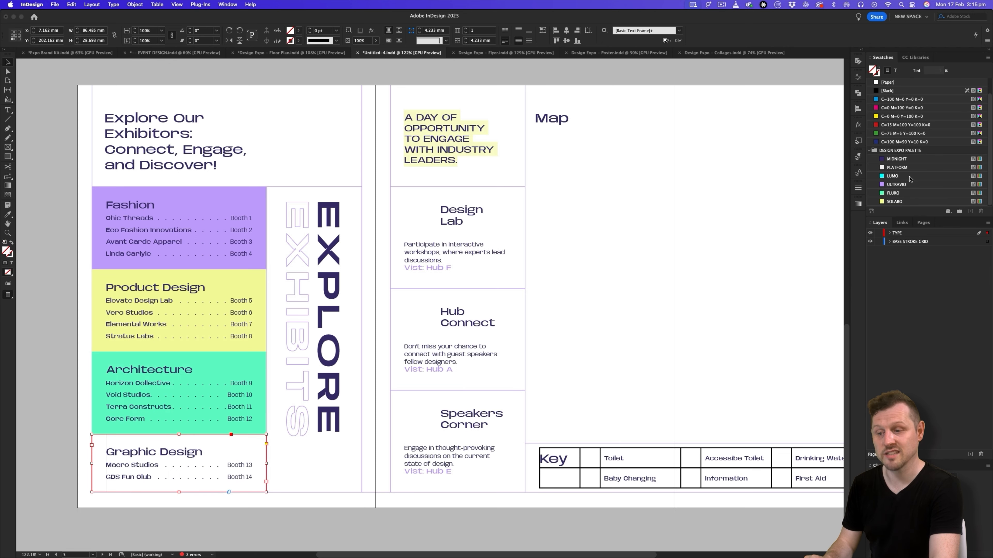
left_click(902, 176)
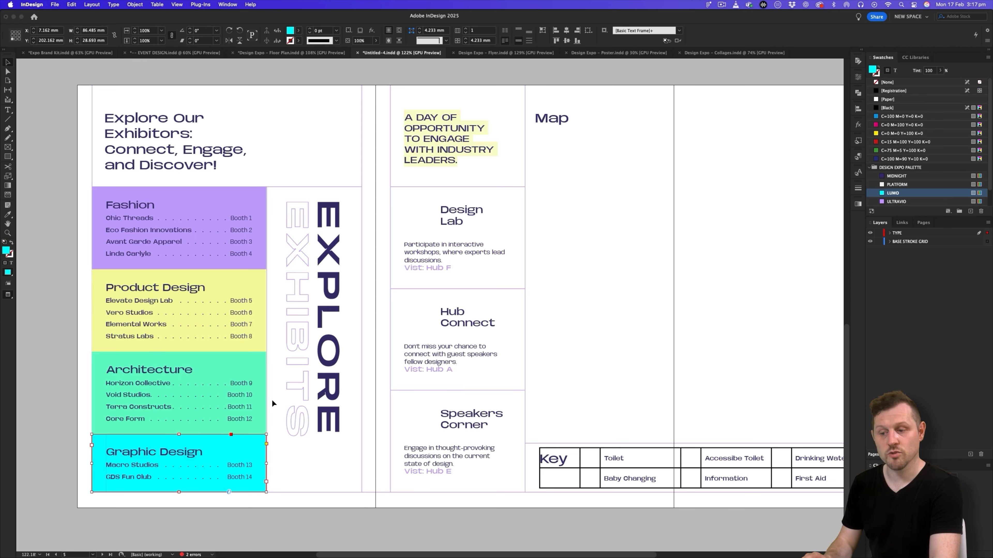
left_click(64, 365)
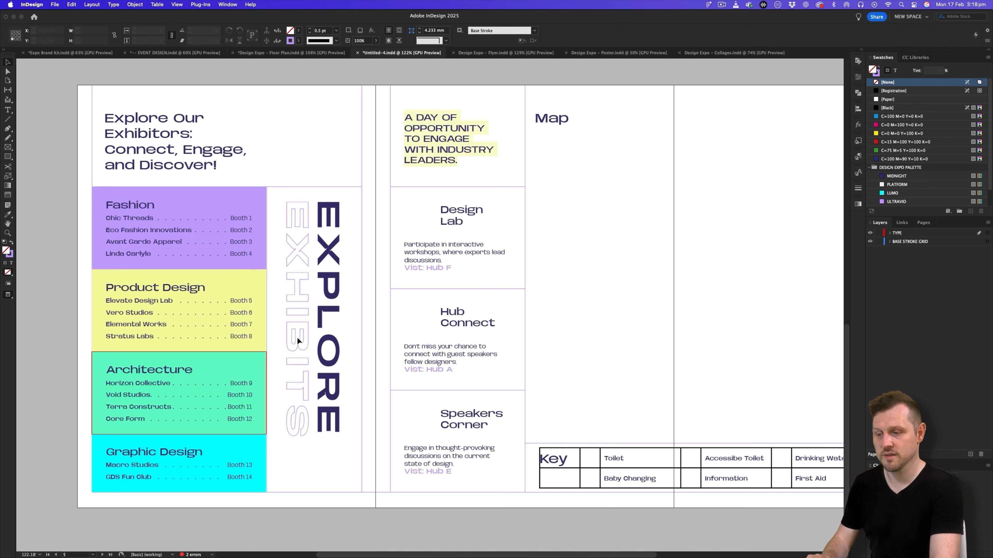
- Select the coloured exhibitor category frames together and set their fill tint to 80%
left_click(226, 205)
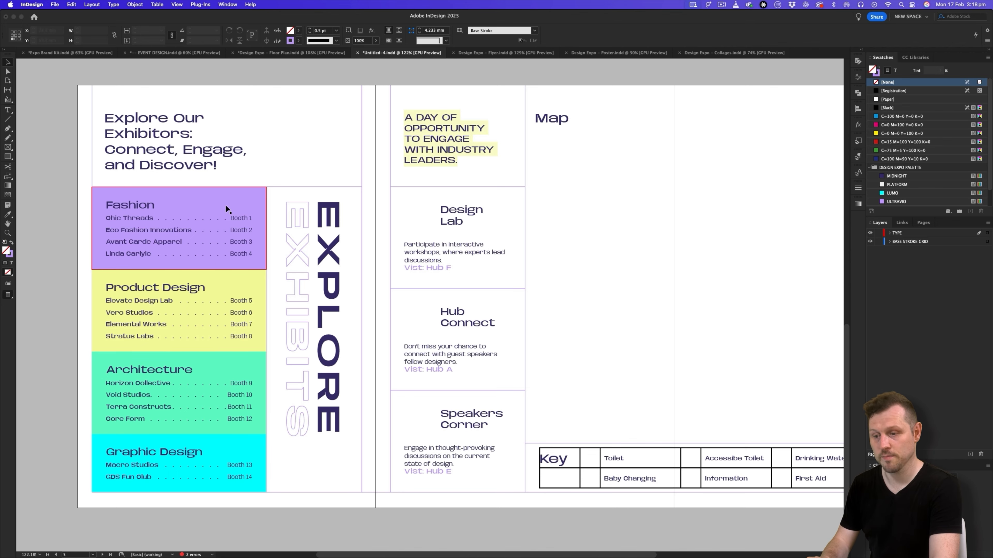
left_click(226, 367, "shift")
left_click(225, 450, "shift")
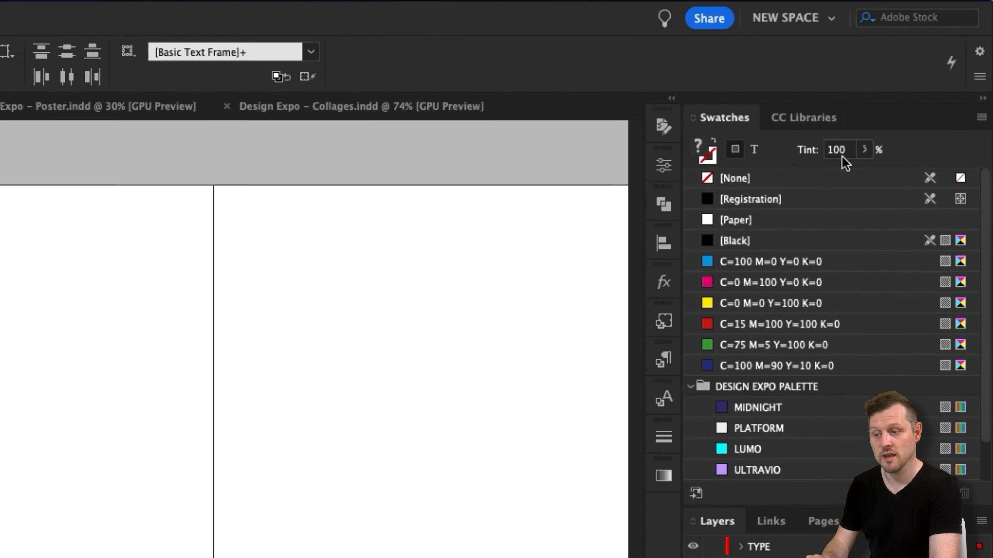
left_click(842, 155)
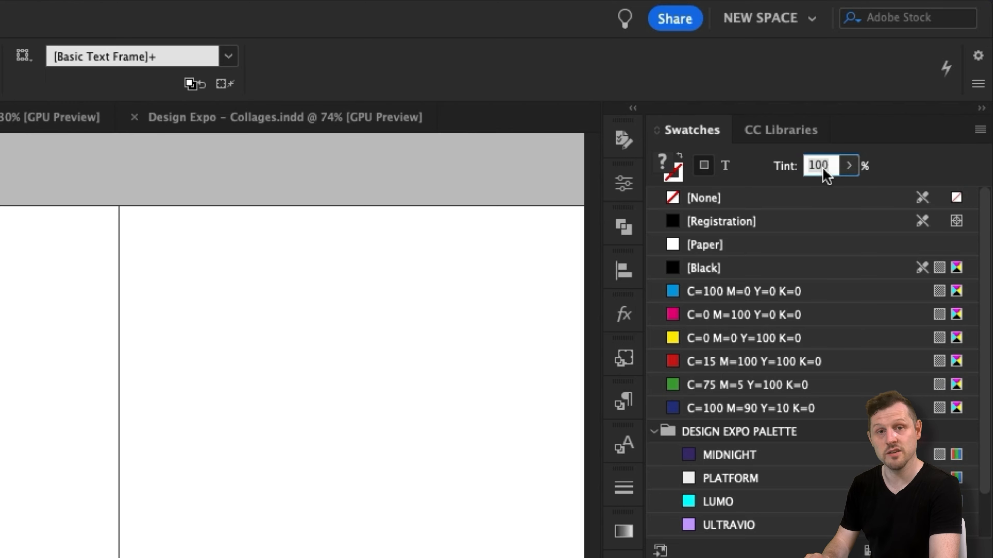
type("80")
key("Return")
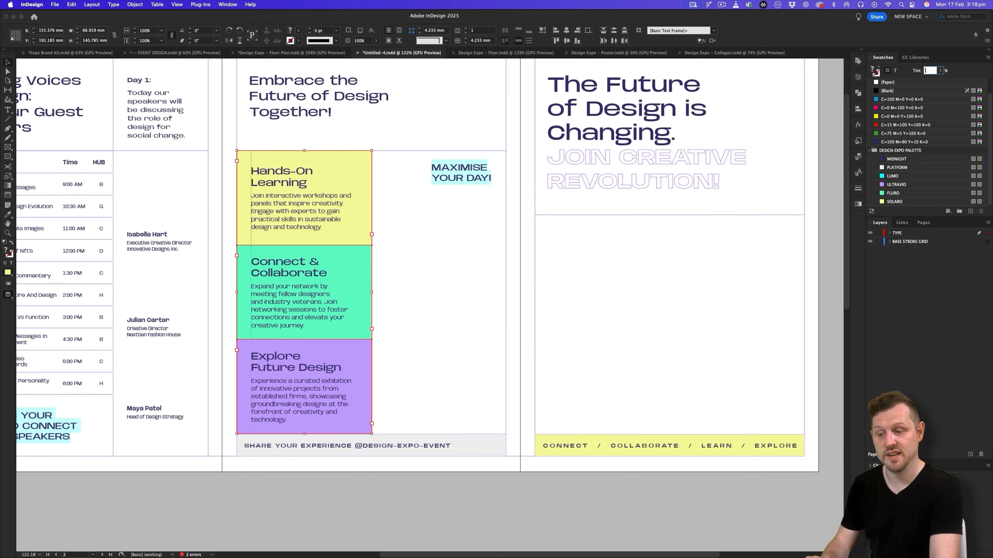
- Set the fill tint of the Hands-On Learning, Connect & Collaborate and Explore Future Design frames to 80%
type("80")
key("Return")
key("super+shift+a")
left_click_drag(262, 239, 418, 308)
left_click(464, 298)
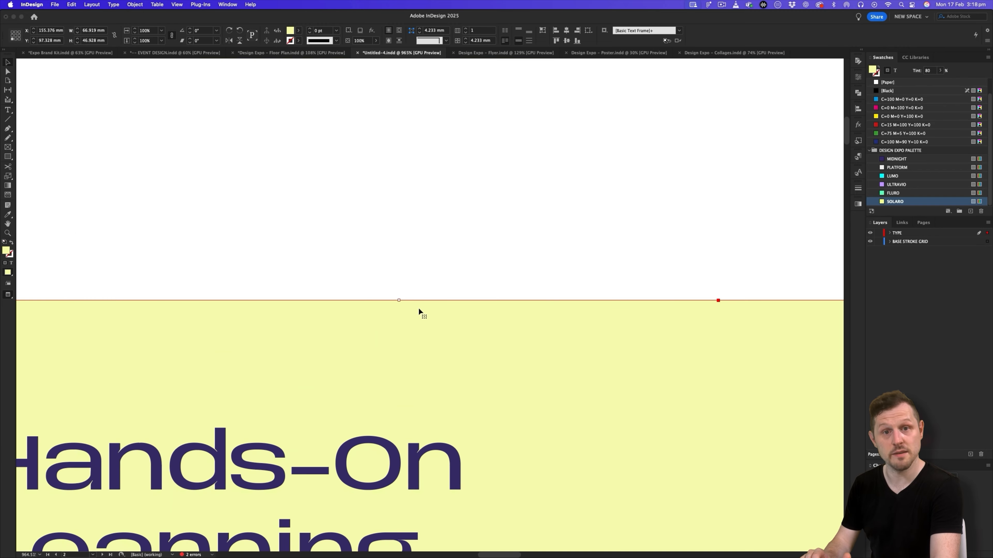
left_click(579, 243)
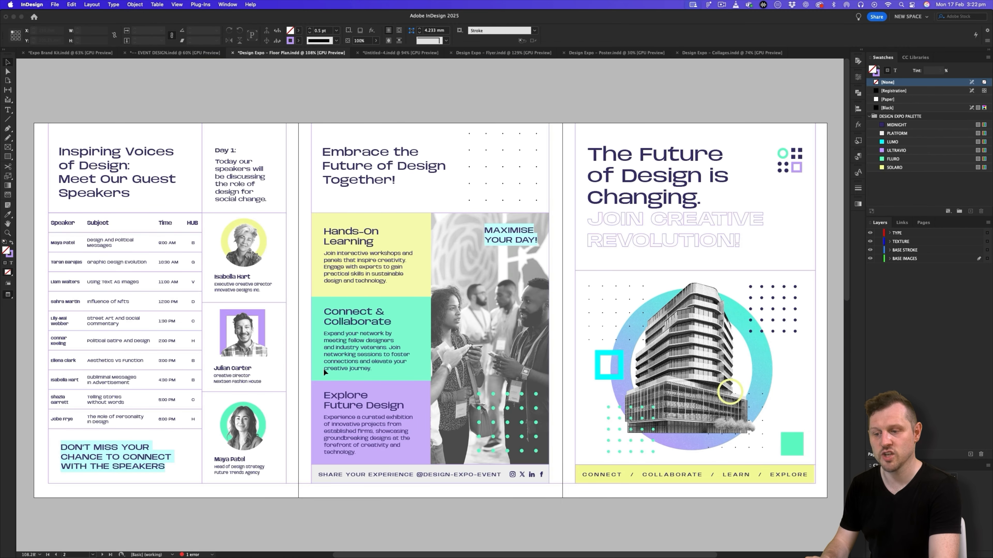
- Examine the photos, building artwork, dot patterns and speaker portraits in the Design Expo Floor Plan reference document
scroll(646, 277, "right", 2)
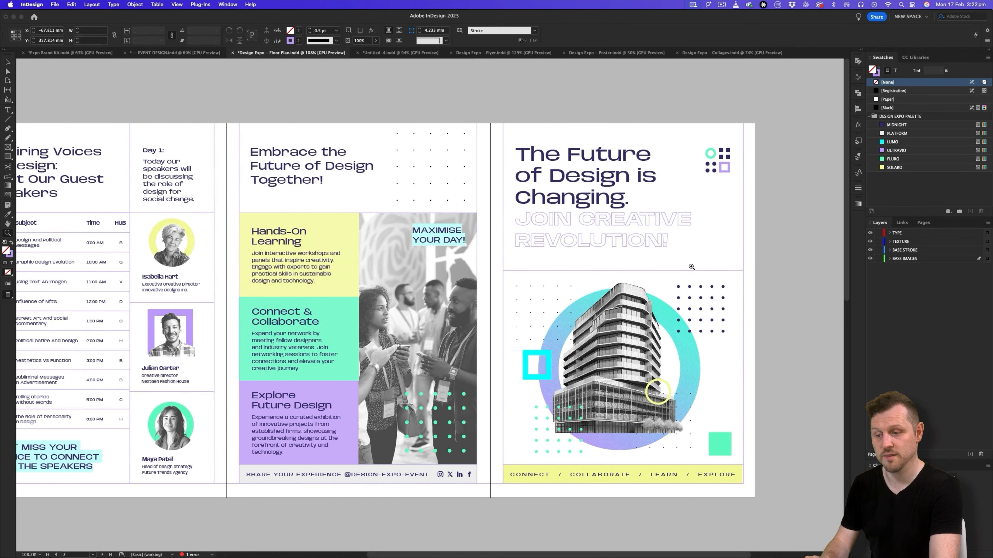
scroll(646, 278, "up", 3)
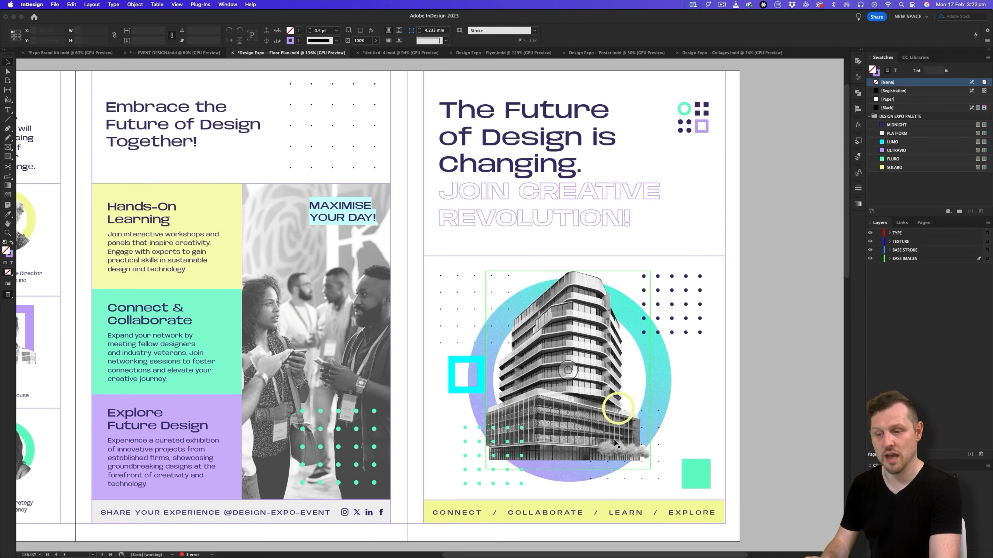
scroll(609, 391, "left", 5)
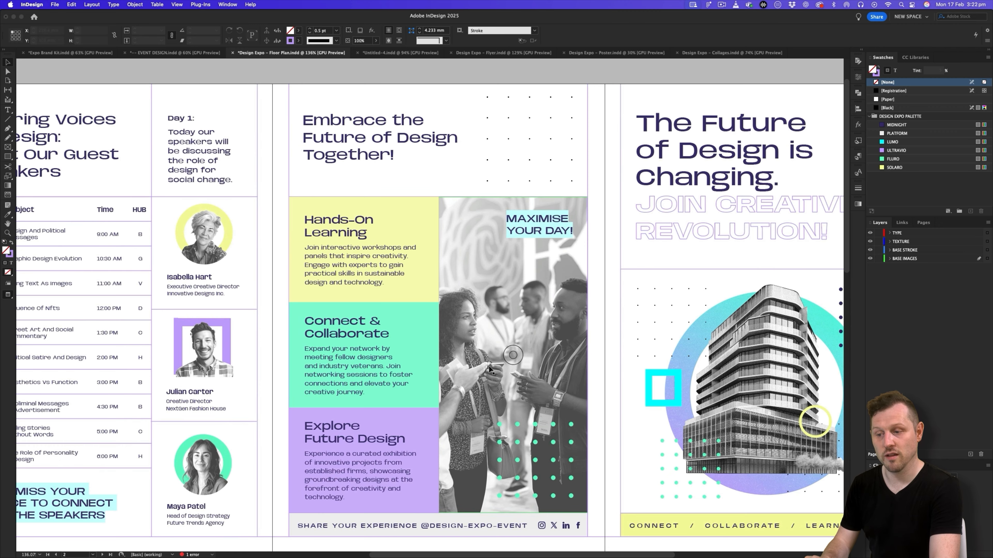
scroll(490, 369, "left", 6)
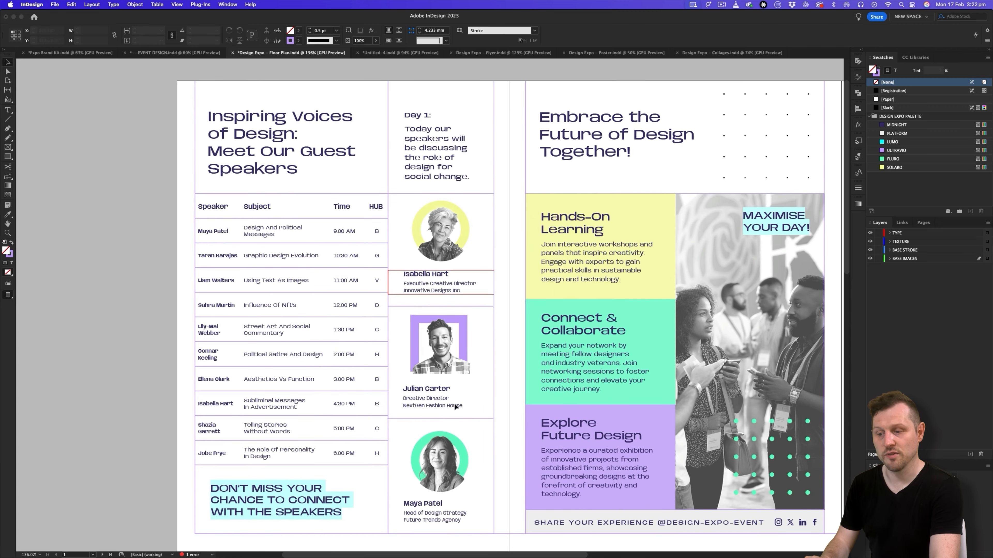
- Select and copy the logomark on the Logo & Lockups page of the Expo Brand Kit document
left_click_drag(484, 325, 411, 352)
scroll(490, 415, "down", 8)
left_click_drag(489, 415, 555, 365)
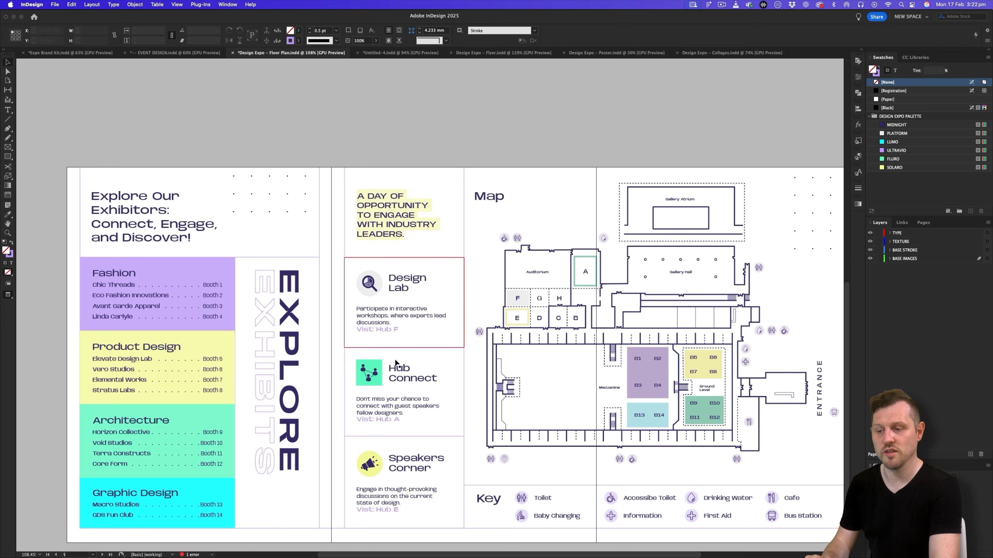
left_click(399, 55)
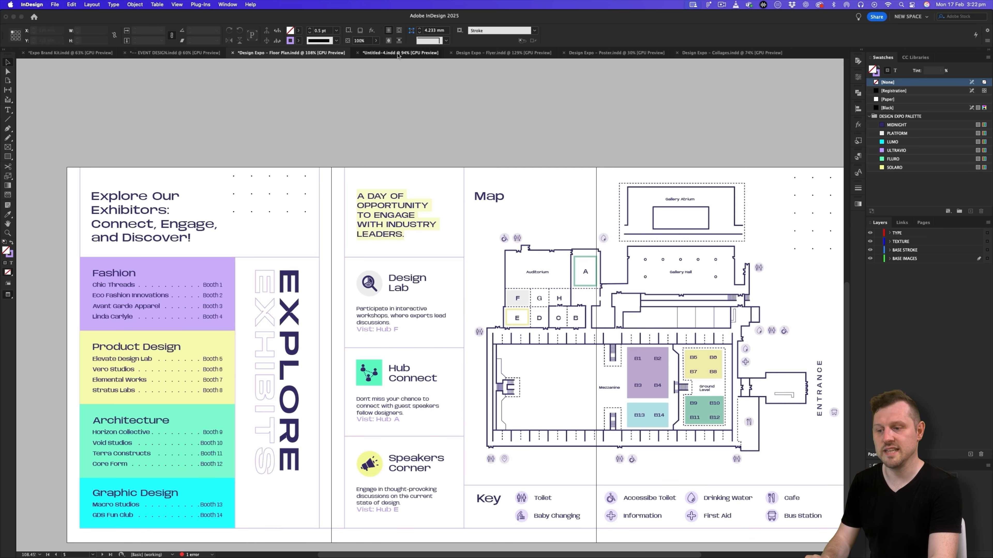
key("super+space")
mouse_move(485, 192)
left_mouse_down()
mouse_move(490, 185)
mouse_move(472, 187)
mouse_move(475, 196)
left_mouse_up()
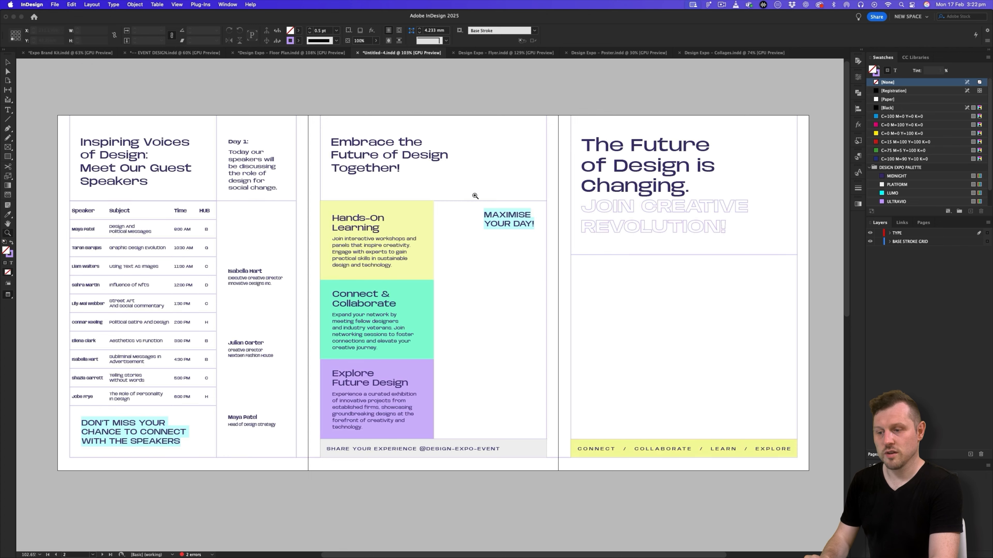
left_click(69, 55)
scroll(458, 201, "down", 10)
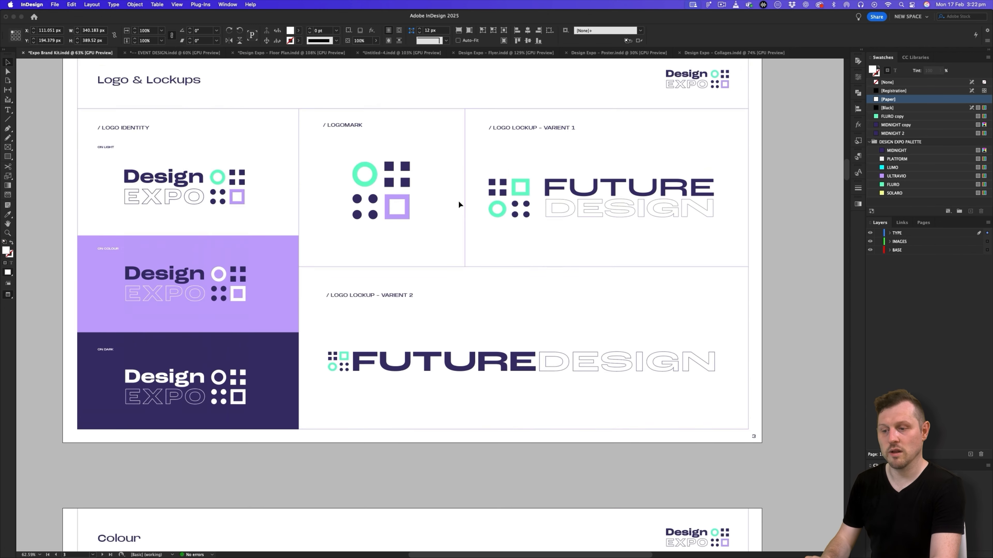
scroll(458, 201, "up", 3)
left_click(375, 240)
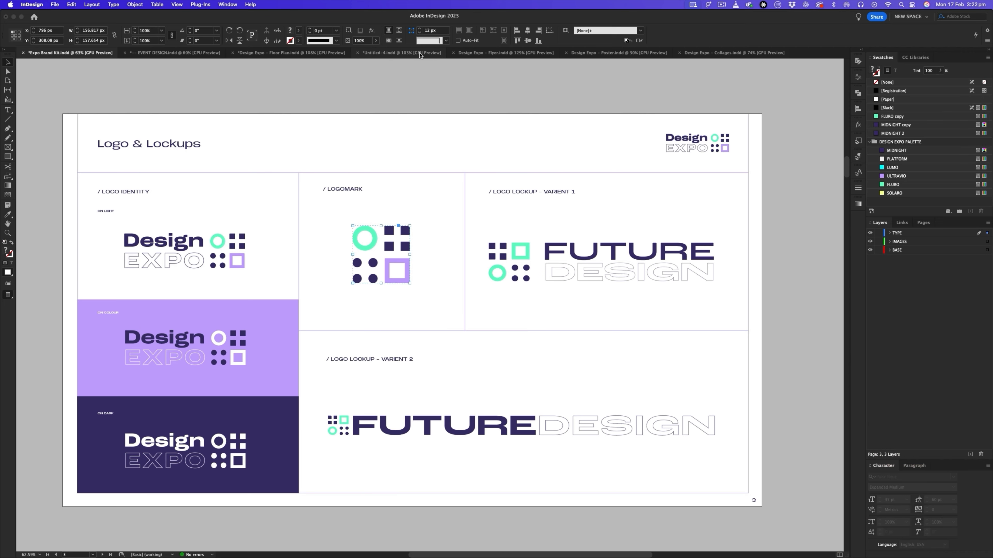
- Add a layer named BASE IMAGES to the untitled pamphlet and place it beneath the BASE STROKE GRID layer
left_click(402, 52)
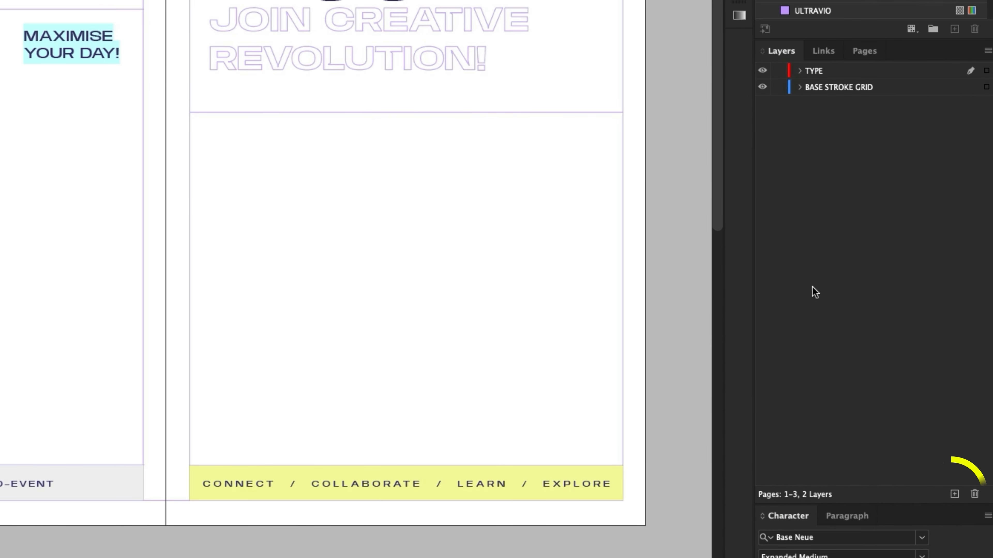
left_click(945, 490)
double_click(818, 71)
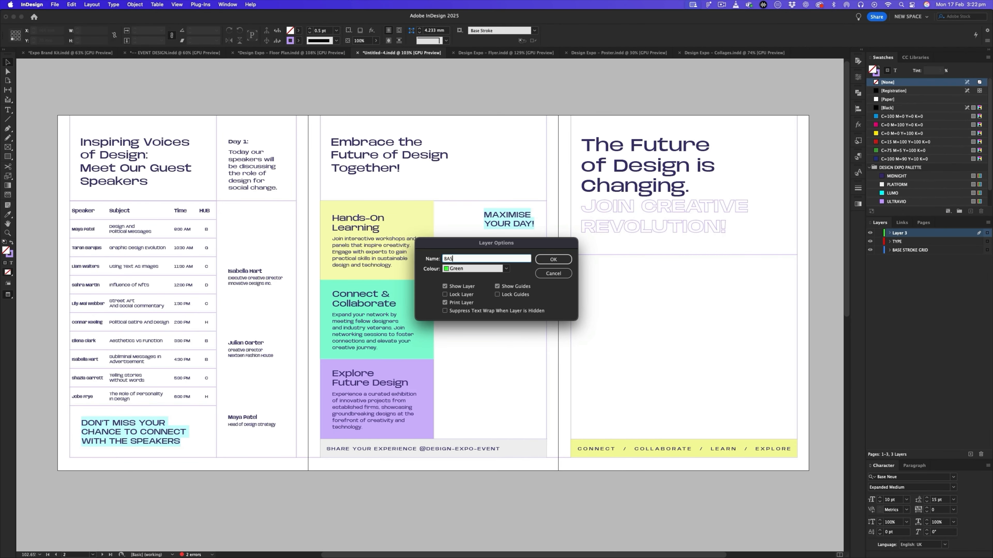
key("Return")
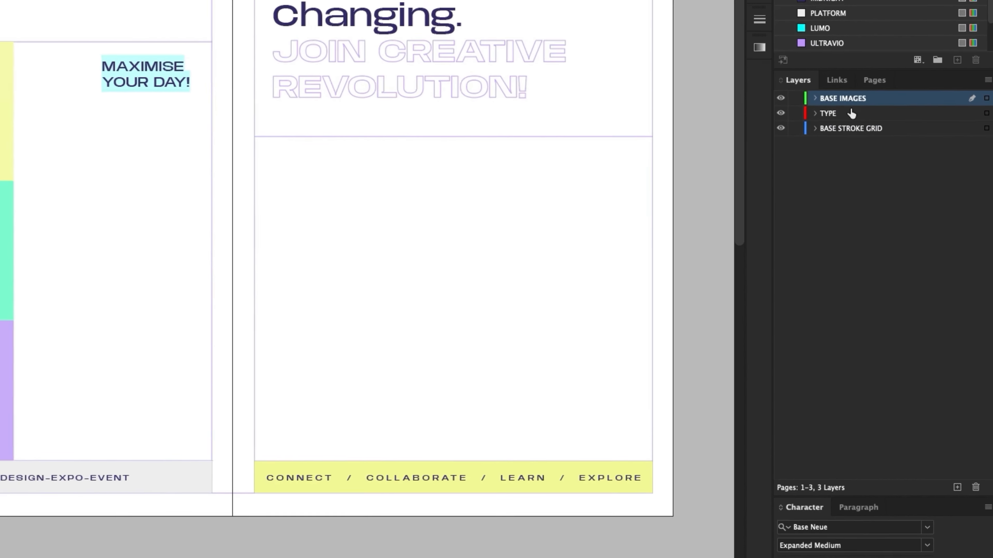
left_click_drag(831, 102, 840, 115)
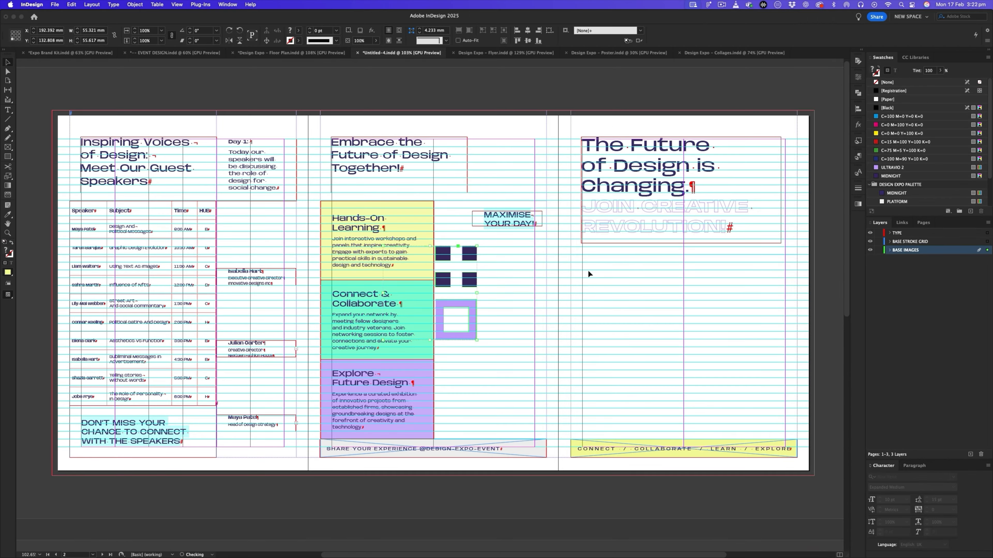
- Paste the logomark onto the front cover, align it with the upper-right margin and scale it to about 14 mm wide
scroll(588, 271, "up", 2)
left_click_drag(441, 286, 831, 150)
left_click_drag(817, 195, 517, 251)
key("z")
left_click(511, 245)
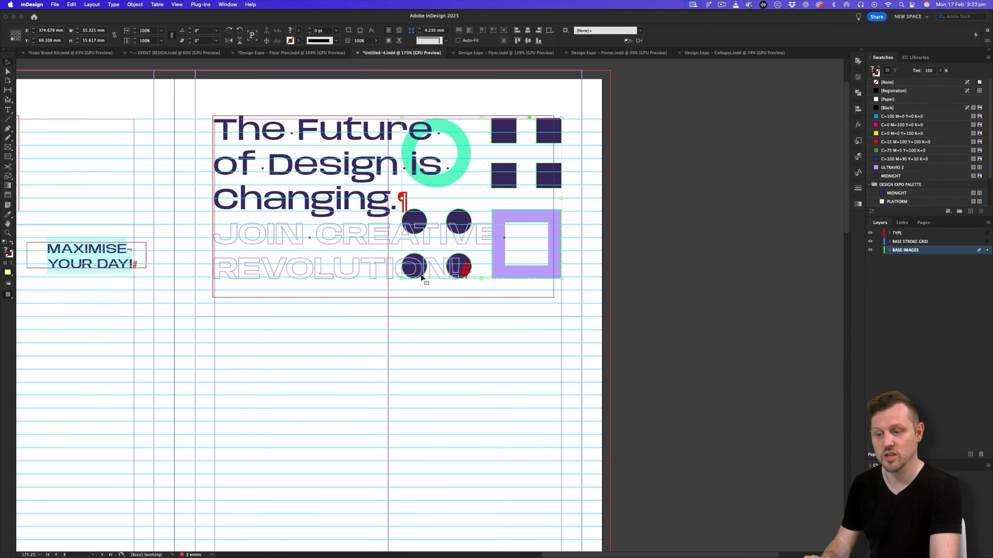
left_click_drag(401, 279, 520, 158)
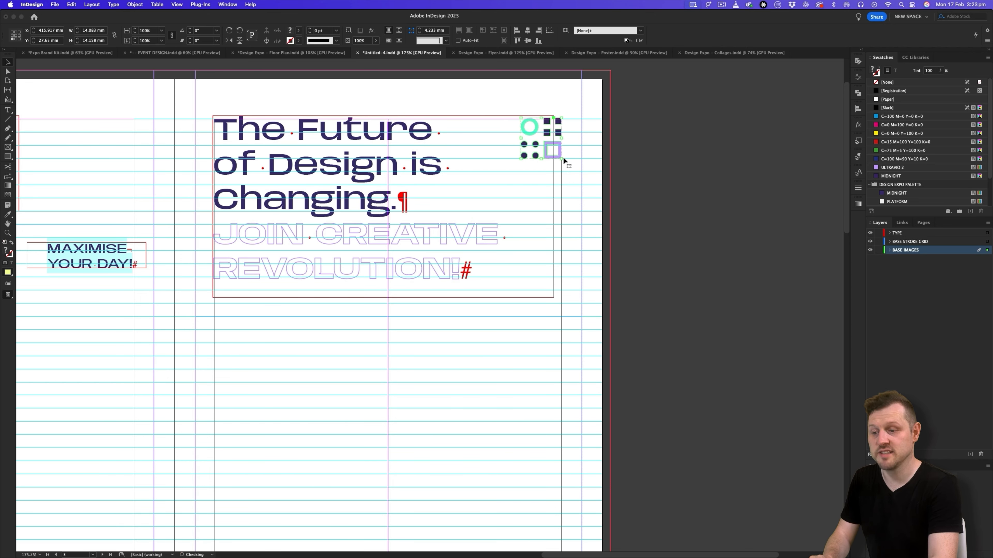
left_click(669, 160)
key("w")
- Examine the building collage and its dot patterns on the front cover of the Design Expo Floor Plan reference
key("z")
left_click_drag(548, 222, 499, 237)
left_click_drag(457, 288, 498, 299)
key("v")
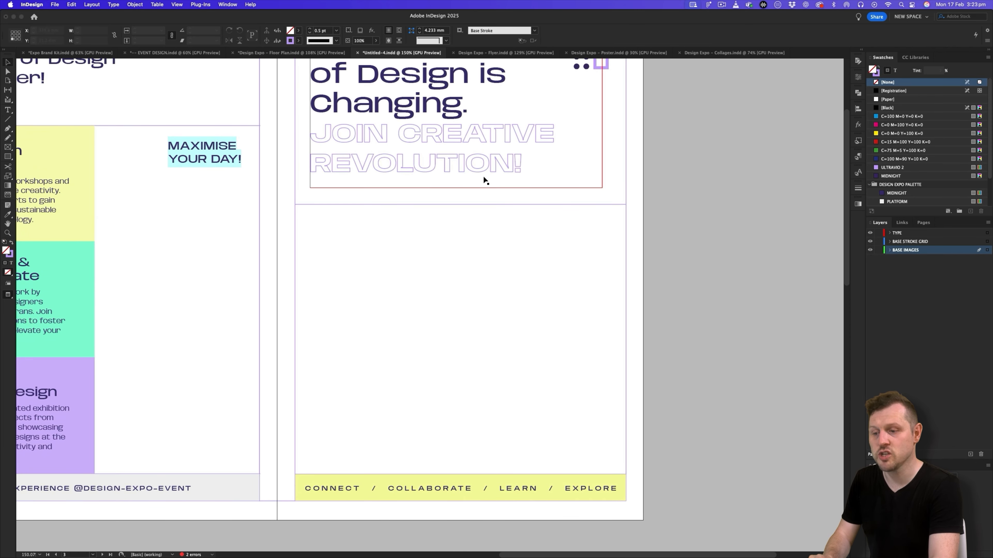
left_click(291, 53)
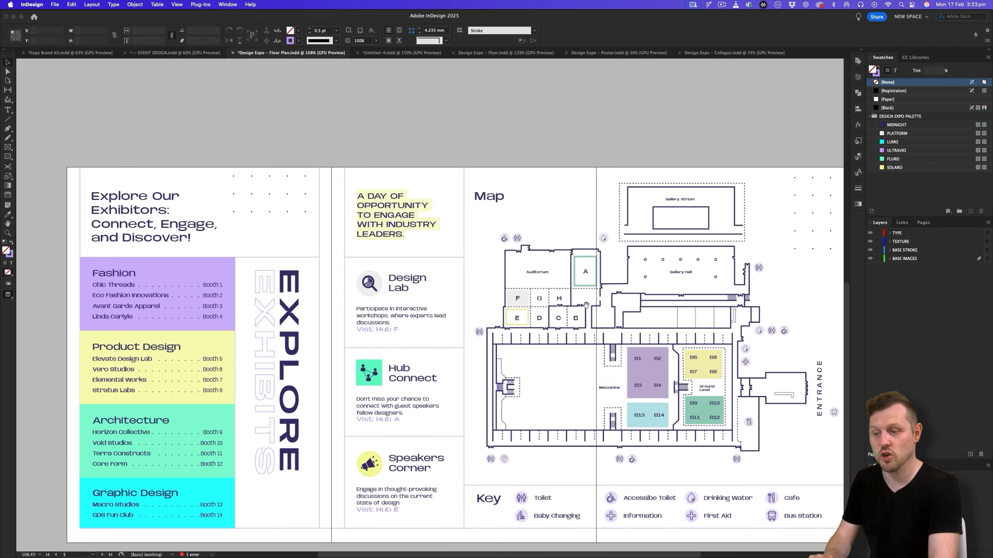
left_click_drag(586, 305, 459, 461)
left_click_drag(629, 87, 566, 328)
key("z")
left_click_drag(553, 291, 586, 296)
left_click_drag(585, 296, 568, 295)
key("v")
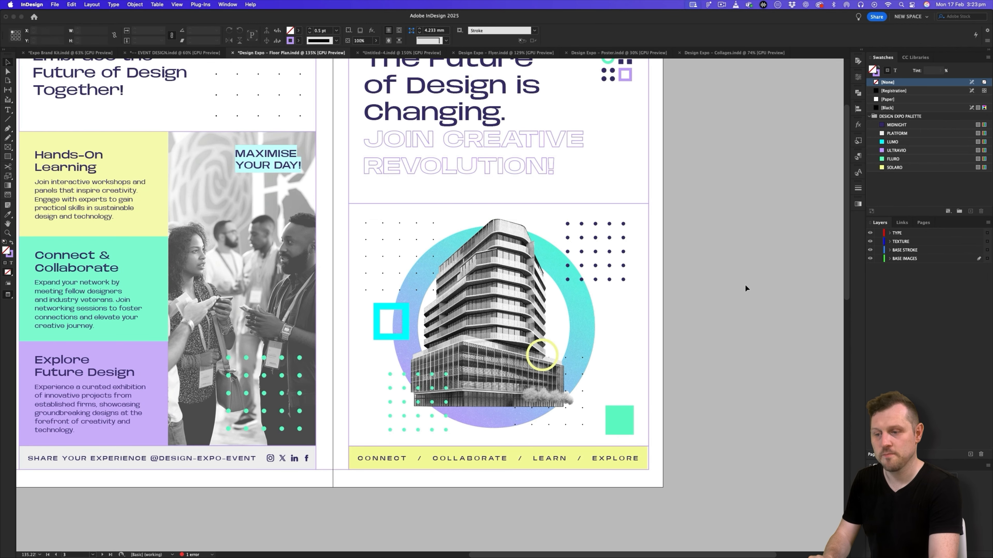
- Open the source file of the linked Graphic Design collage from the Graphic Collage page of the Expo Brand Kit
left_click(85, 52)
scroll(358, 221, "down", 20)
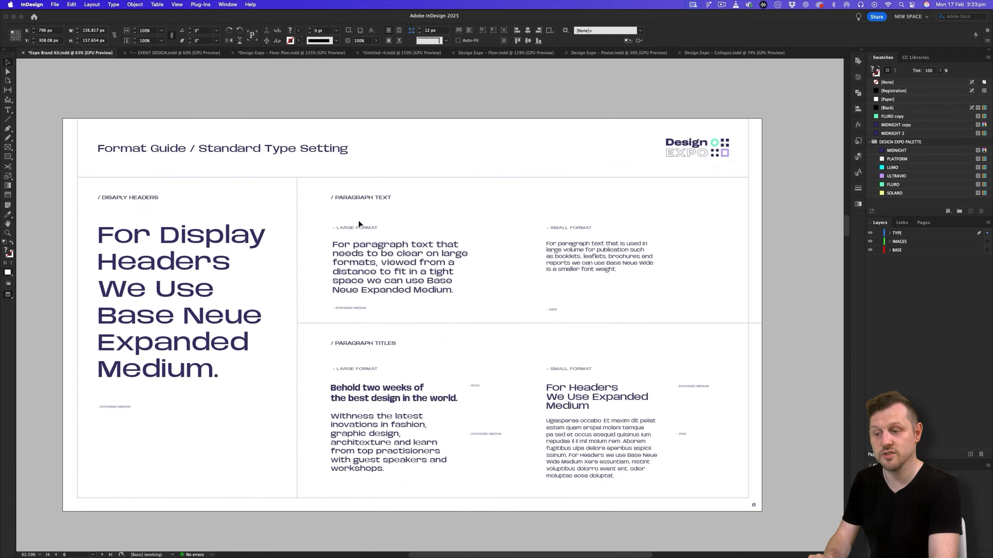
scroll(358, 221, "down", 20)
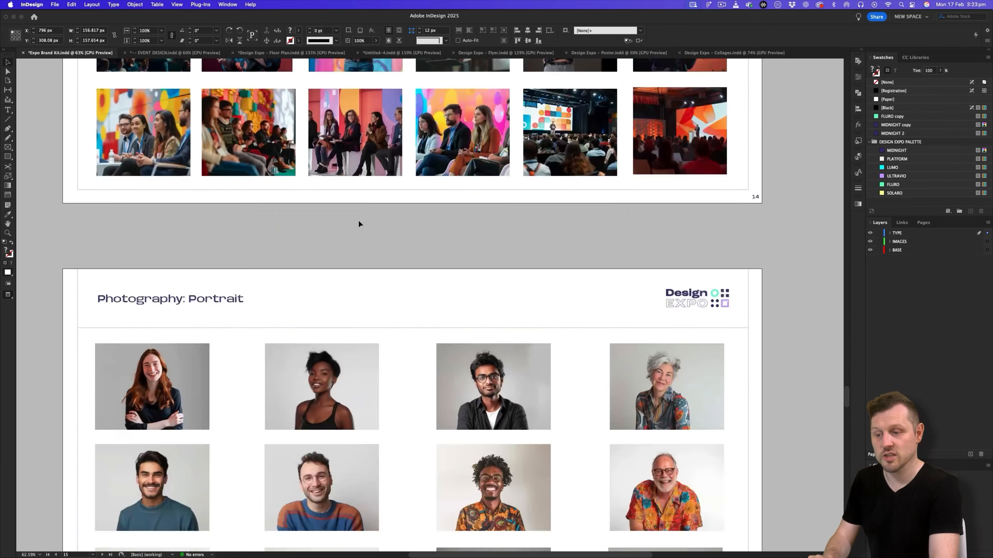
scroll(358, 220, "down", 5)
scroll(359, 221, "up", 1)
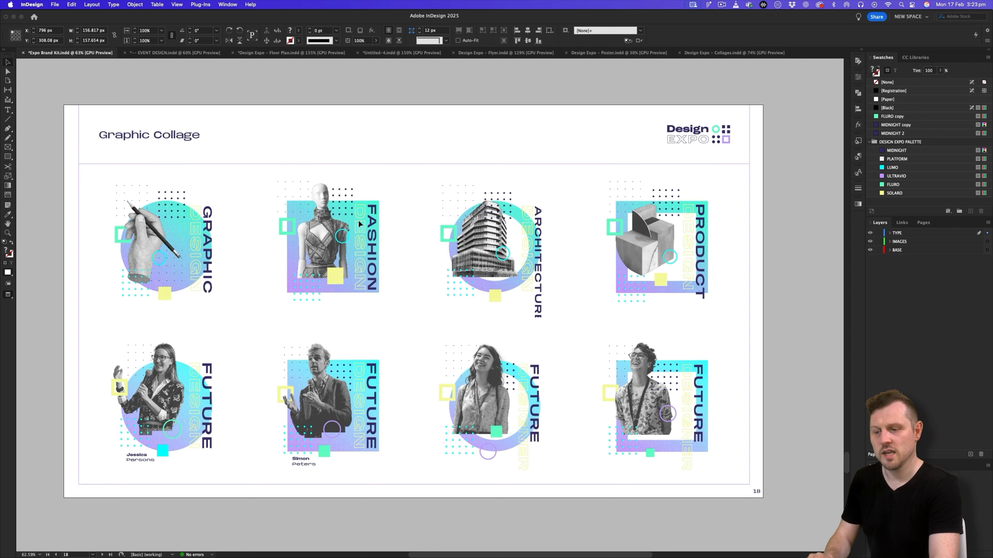
left_click(164, 195)
double_click(161, 228)
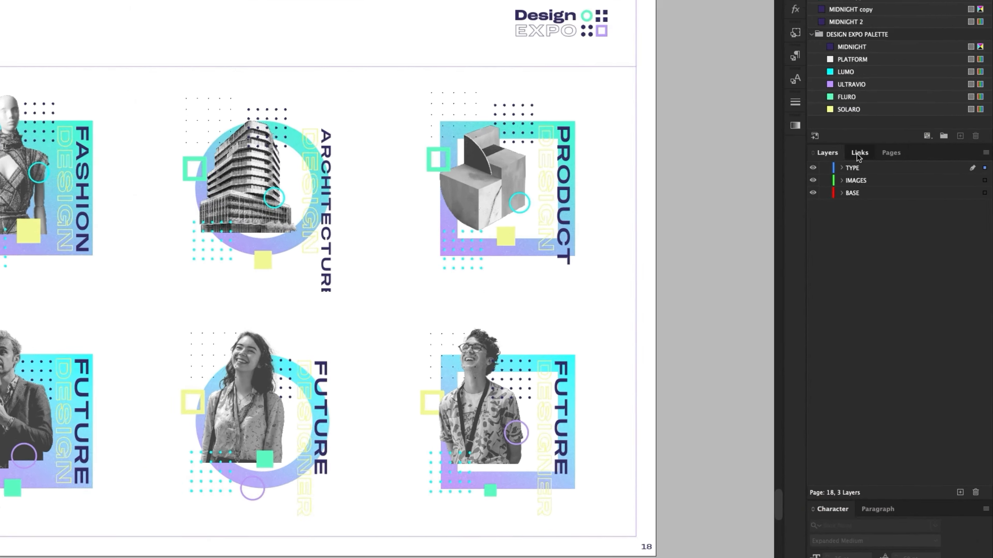
left_click(902, 222)
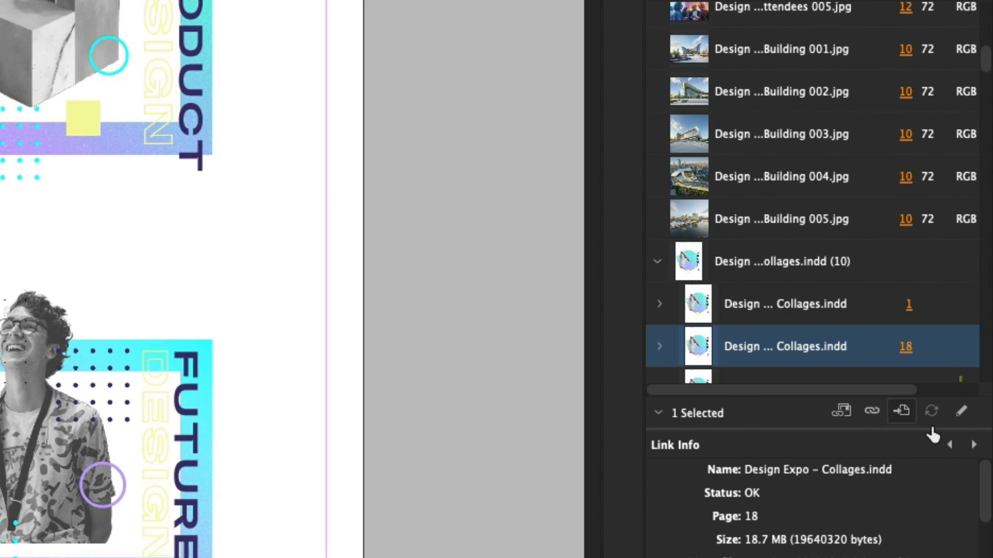
left_click(961, 410)
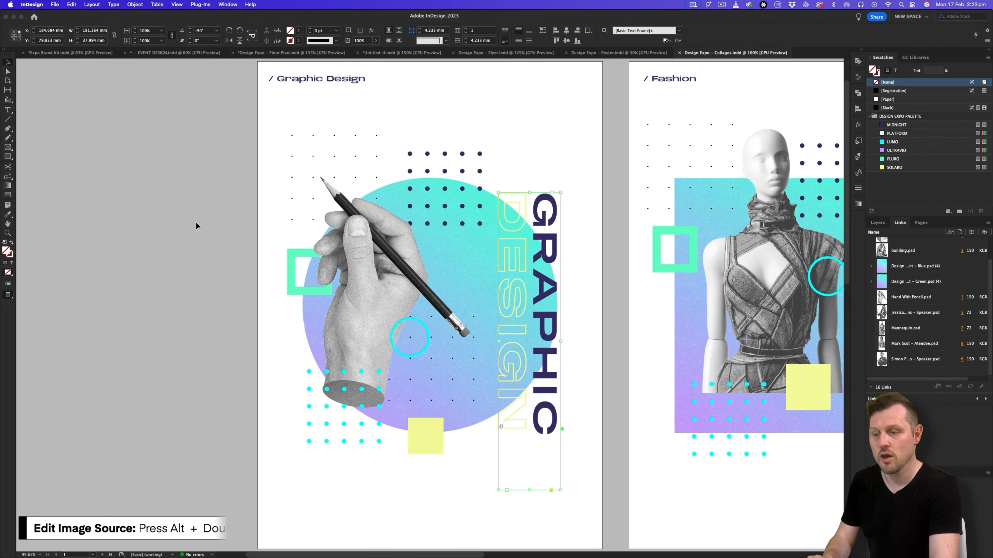
- Bring up the Architecture collage in the Design Expo – Collages document and hide the TYPE layer
left_click_drag(520, 196, 405, 244)
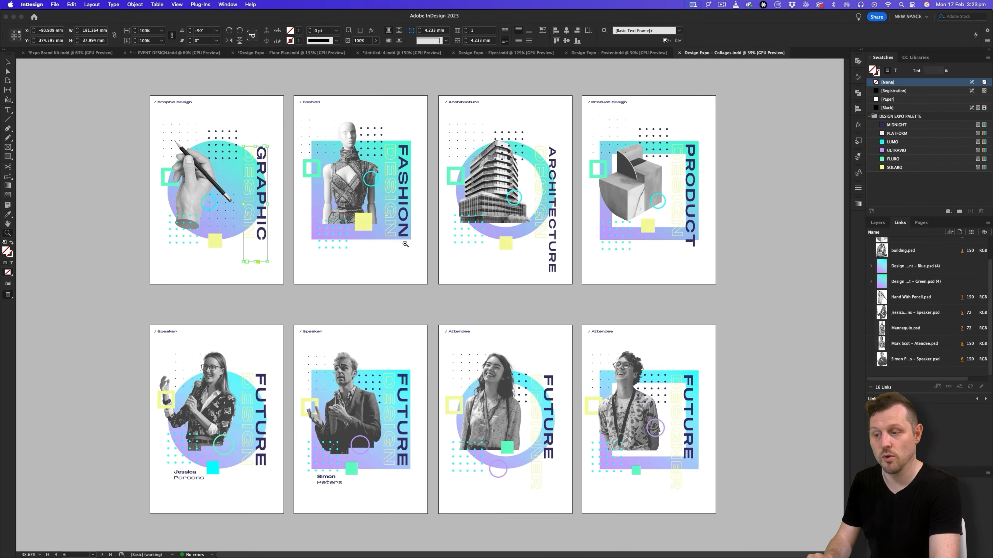
left_click(463, 310)
scroll(463, 310, "right", 1)
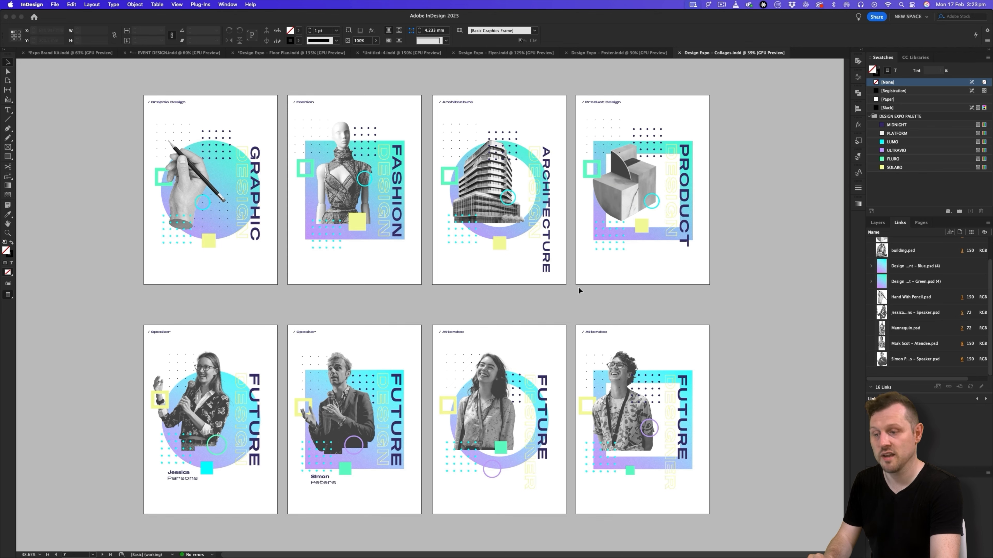
key("z")
left_click_drag(475, 177, 529, 263)
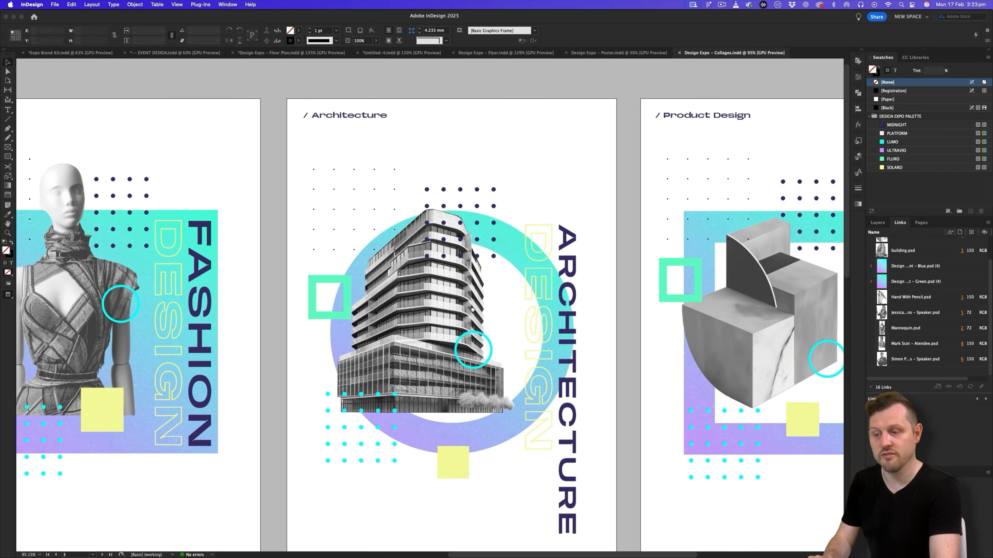
scroll(460, 292, "down", 3)
scroll(460, 292, "right", 2)
left_click(871, 223)
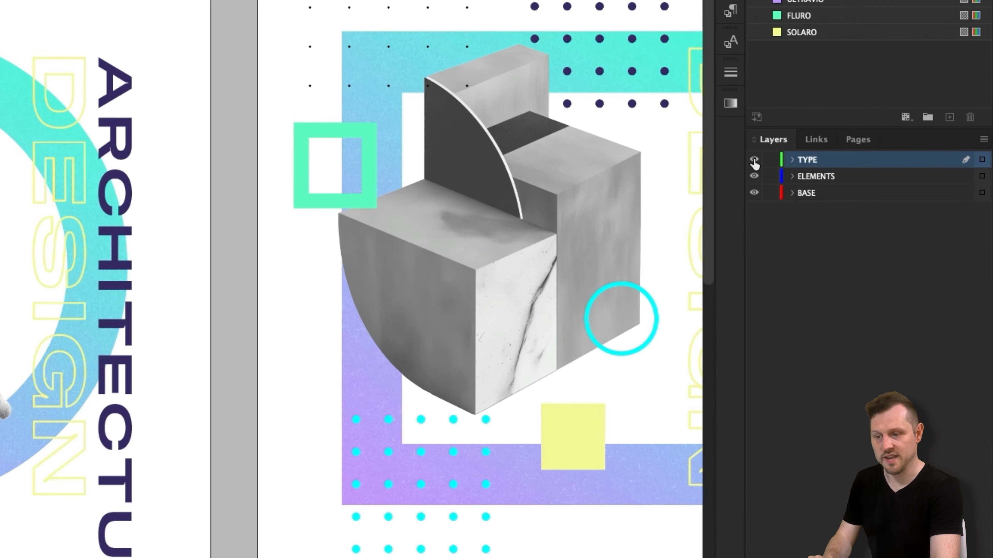
left_click(657, 97)
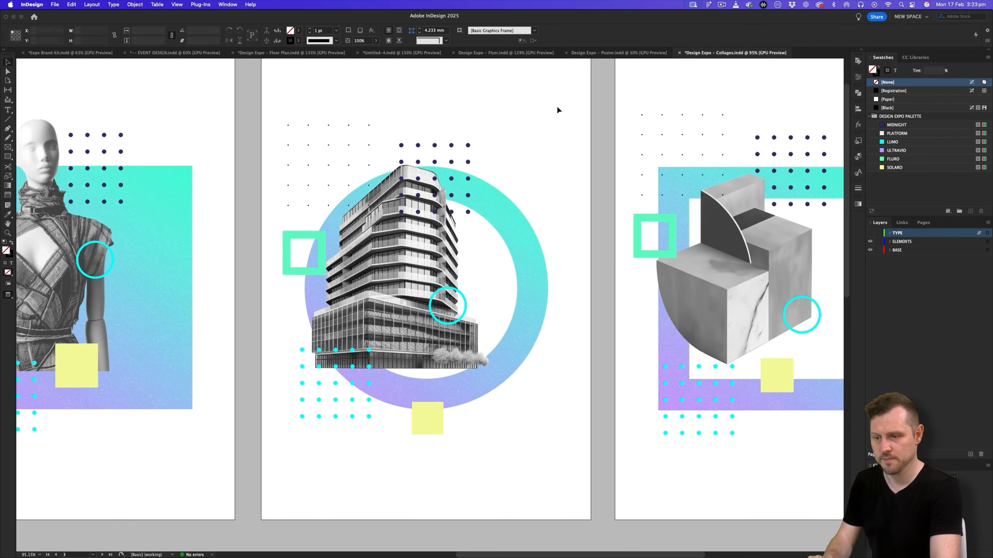
- Copy all elements of the Architecture collage and paste them onto the pamphlet's BASE IMAGES layer
left_click_drag(547, 120, 290, 457)
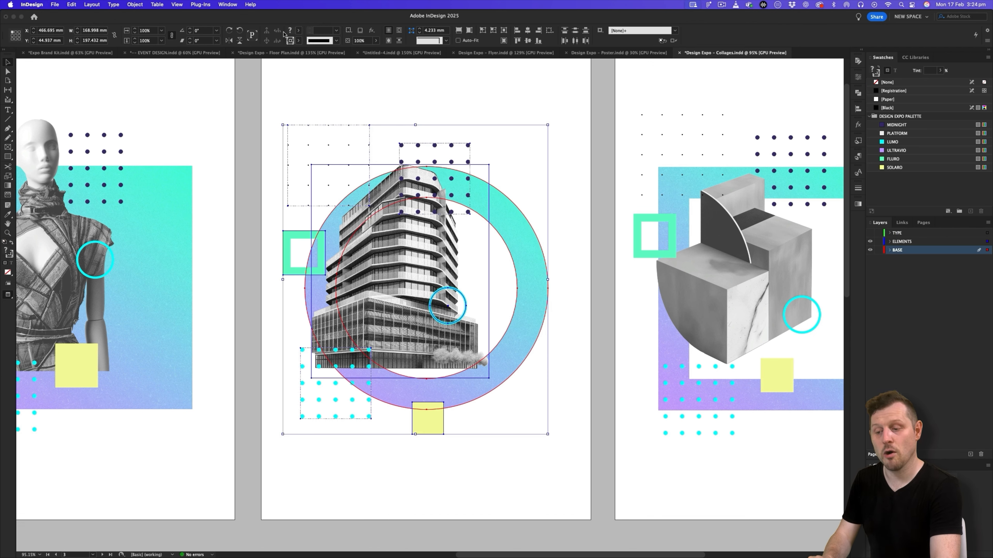
left_click(385, 53)
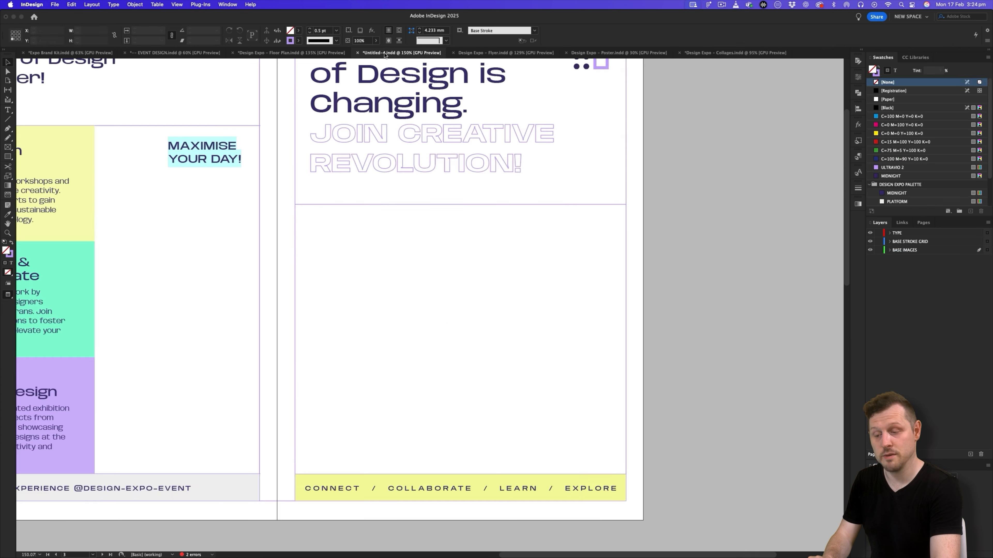
left_click(903, 251)
key("super+v")
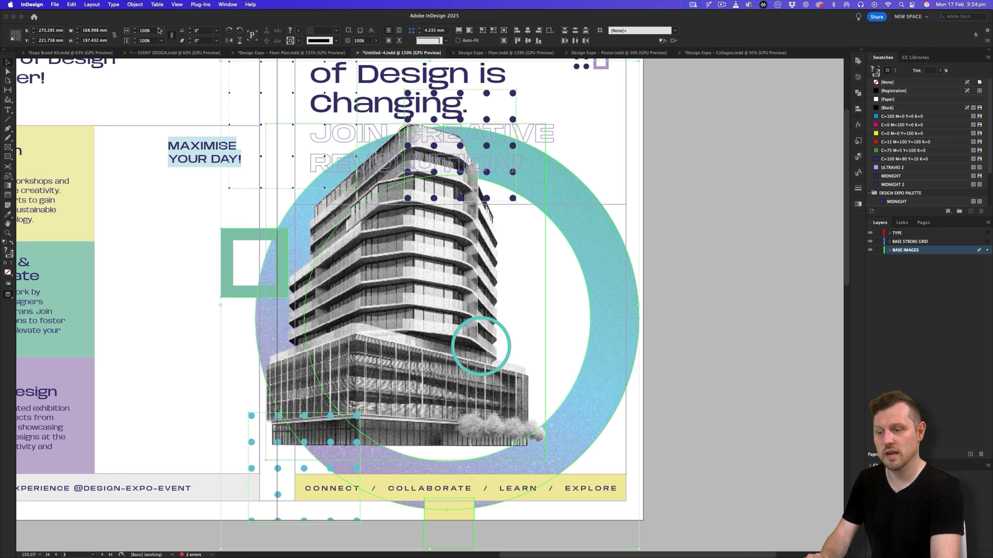
- Change the pamphlet's transparency blend space to Document RGB
left_click(76, 5)
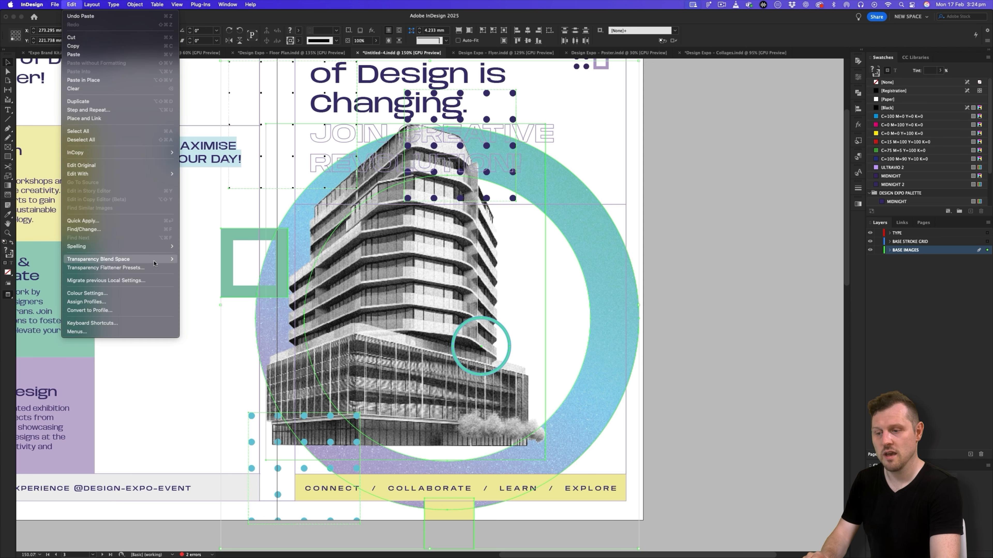
mouse_move(159, 261)
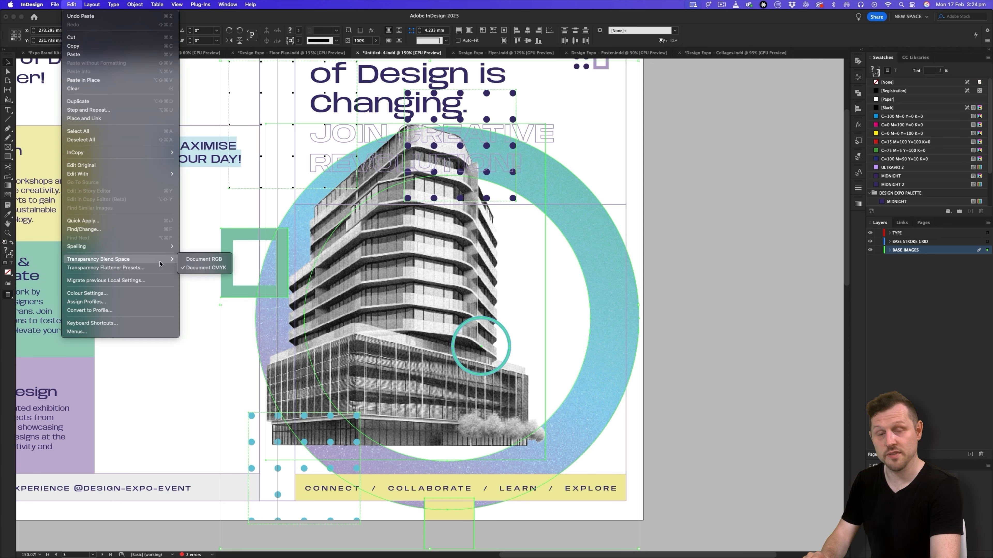
left_click(202, 260)
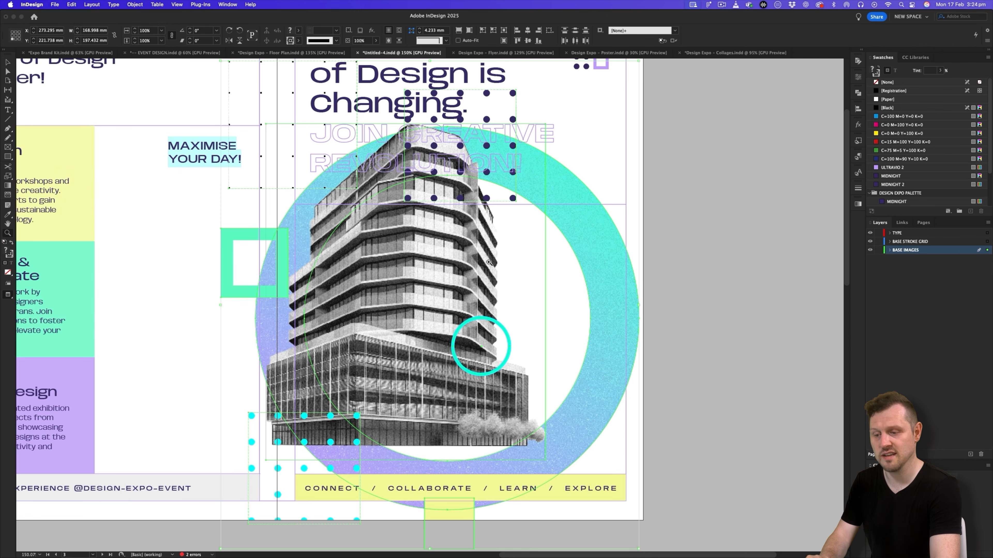
- Fit the building collage into the front cover's lower panel and arrange the outlined square and dot grids around the building
scroll(488, 254, "down", 4)
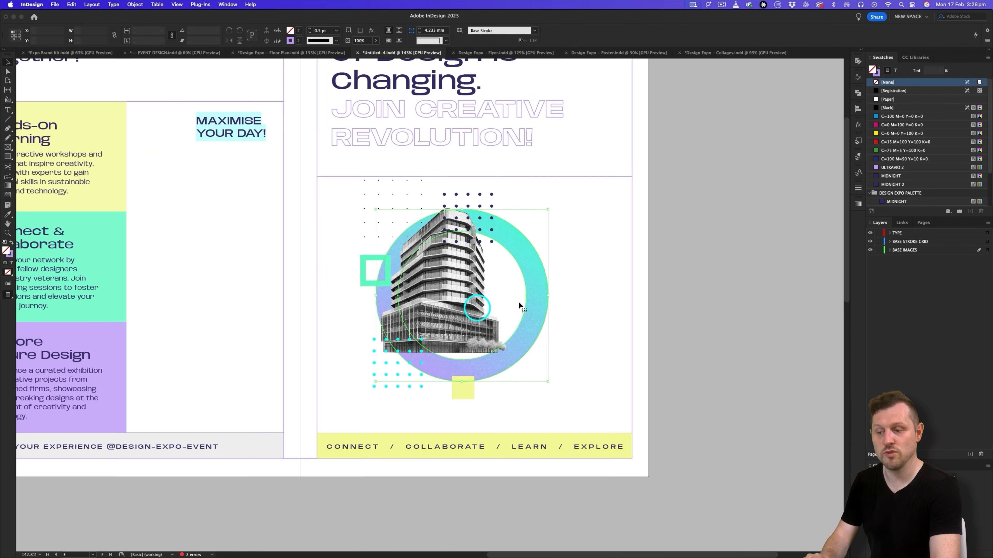
left_click_drag(442, 285, 447, 274)
left_click_drag(363, 270, 360, 293)
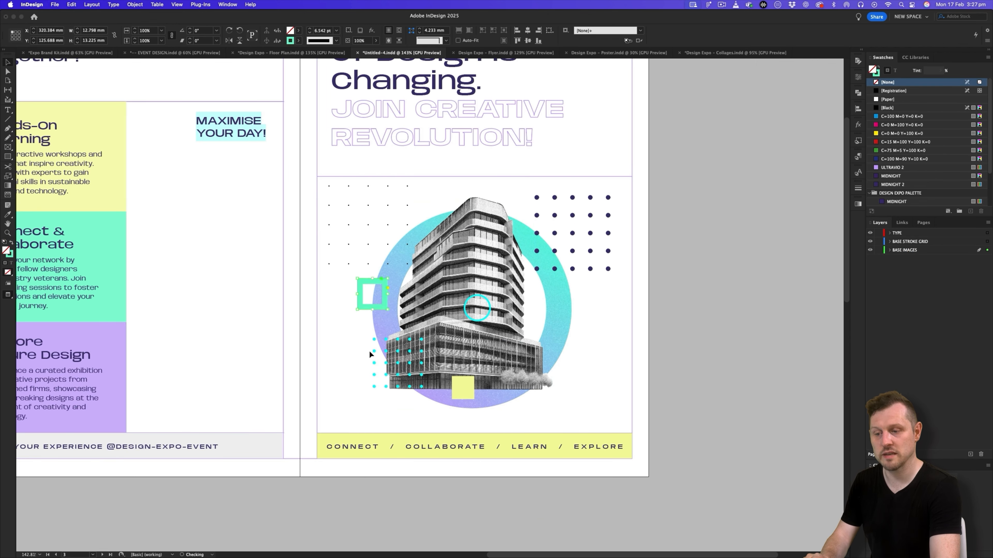
left_click_drag(373, 389, 354, 406)
left_click_drag(386, 372, 382, 380)
- Move the solid square to the panel's lower-right corner in FLURO, and position a fine dot grid copy and the thin circle beside the building
left_click_drag(463, 388, 625, 418)
left_click(893, 193)
left_click_drag(388, 186, 395, 195)
left_click_drag(394, 196, 545, 337, "alt")
left_click_drag(491, 415, 497, 407)
left_click_drag(487, 317, 524, 337)
left_click_drag(545, 305, 534, 316)
- Recolour the lower-left dot grid with FLURO and the outlined square with ULTRAVIO
left_click(368, 363)
left_click(893, 193)
left_click(384, 290)
left_click(894, 185)
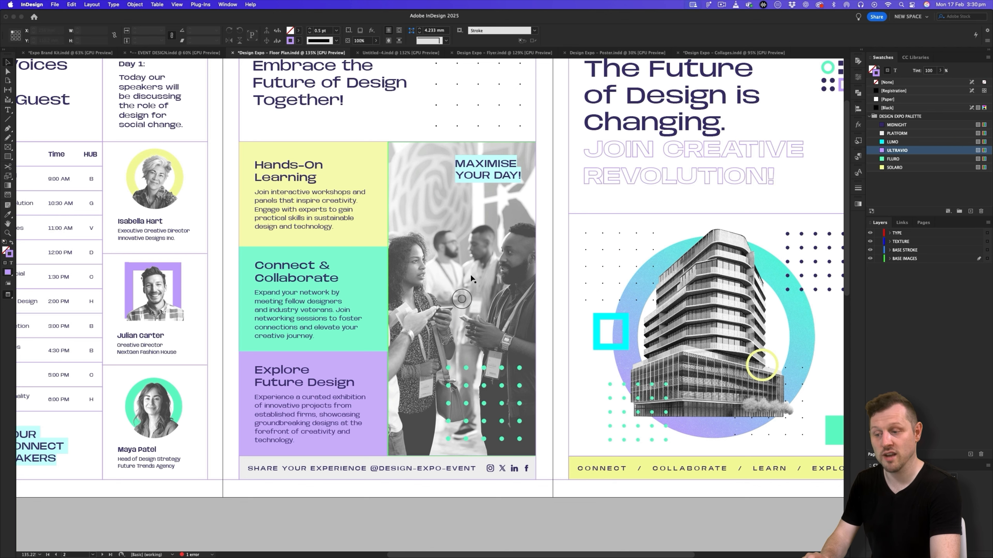
left_click(394, 52)
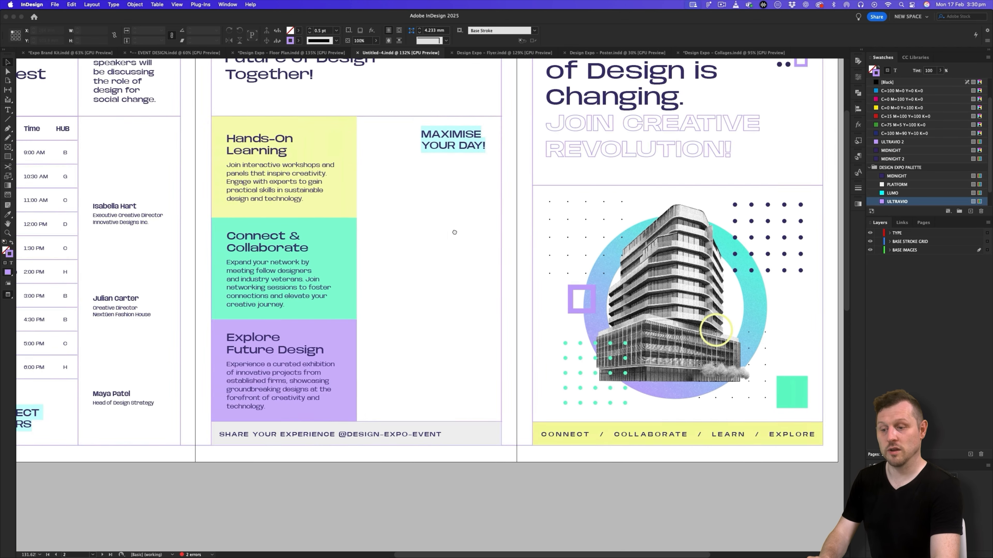
- Draw an image frame about 66.5 × 140.6 mm beside the three coloured text blocks and place the greyscale Attendees 002.psd photo in it
left_click_drag(454, 232, 460, 232)
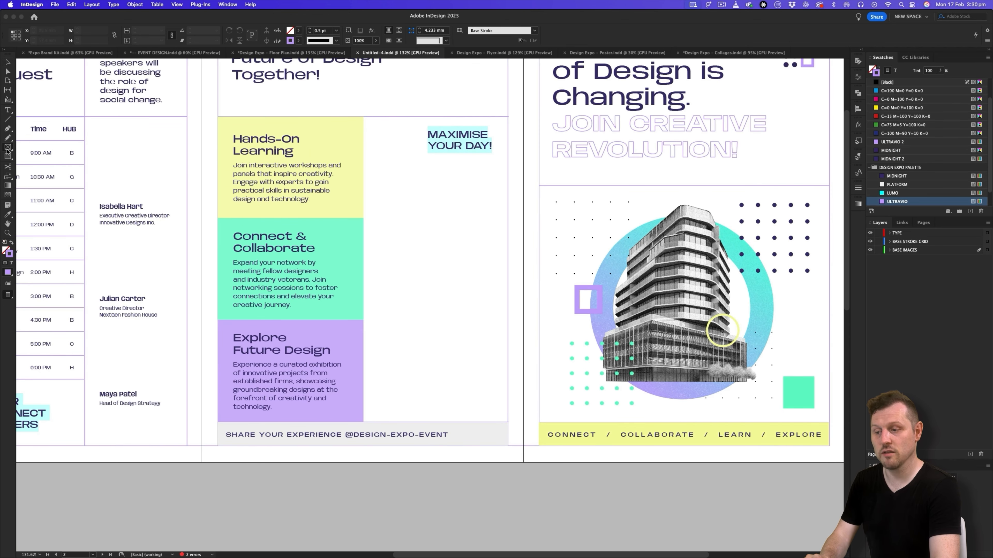
mouse_move(363, 117)
left_mouse_down()
mouse_move(469, 366)
mouse_move(507, 422)
left_mouse_up()
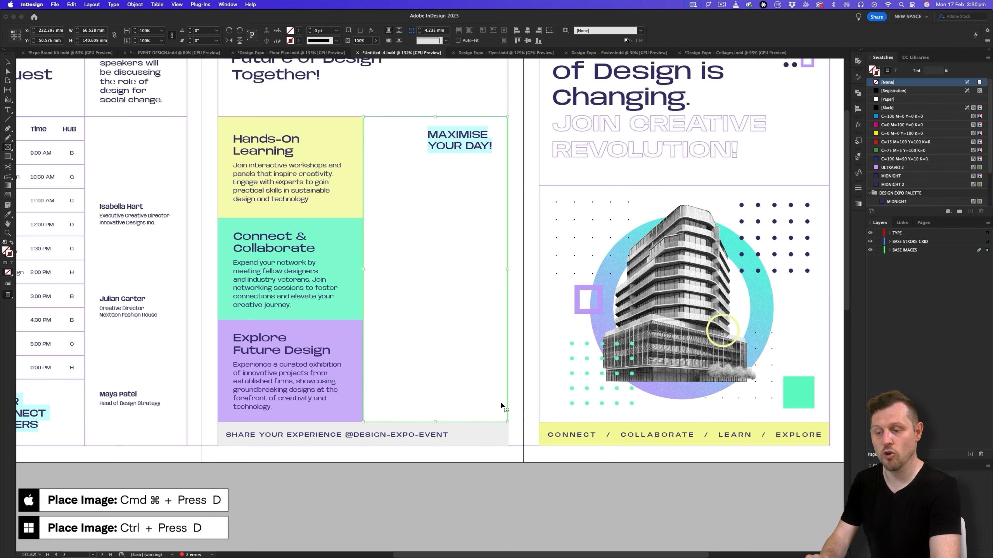
key("super+d")
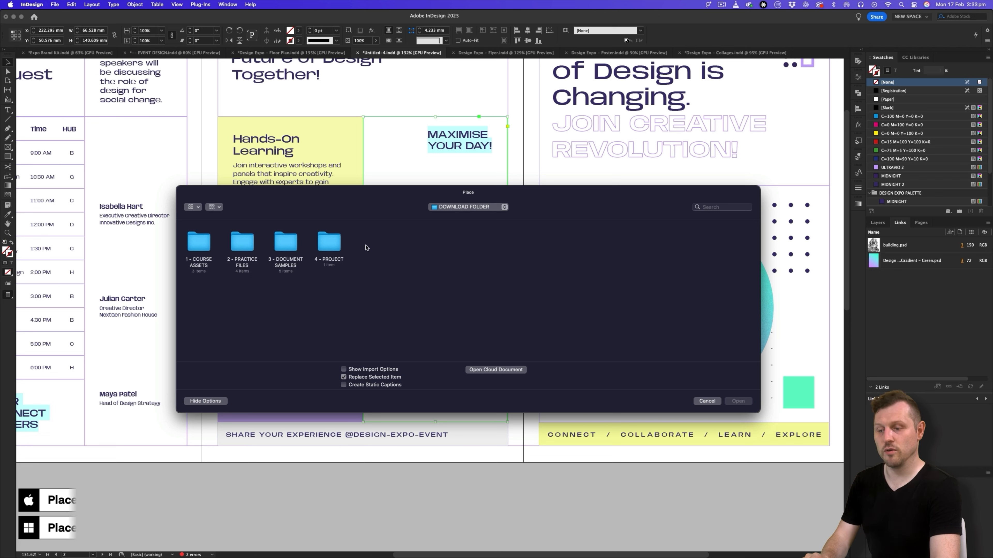
double_click(329, 244)
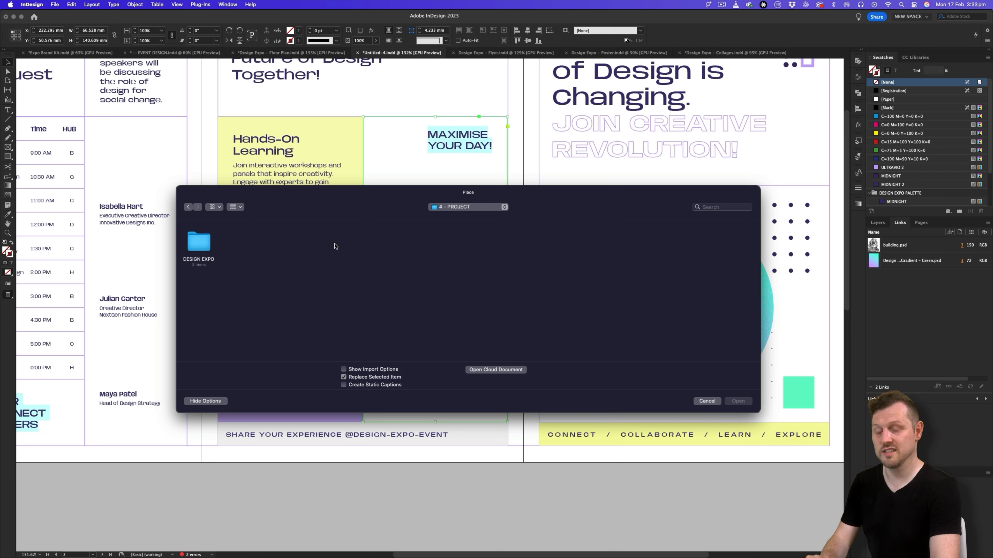
double_click(196, 245)
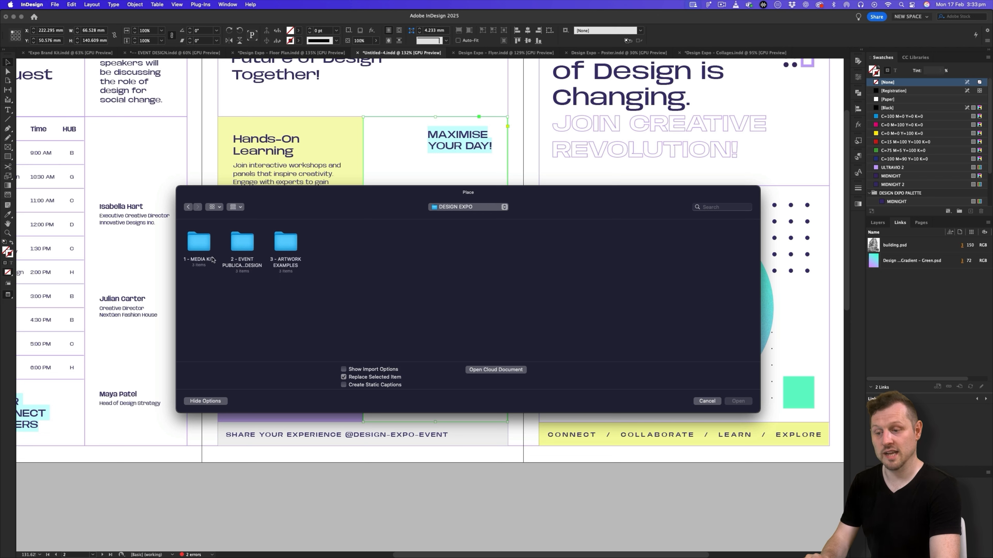
double_click(200, 245)
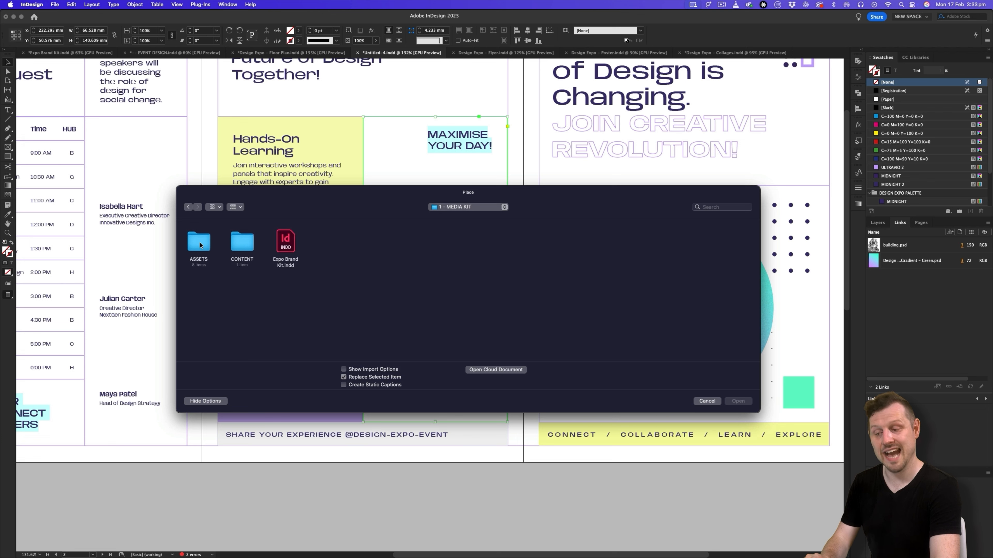
double_click(204, 246)
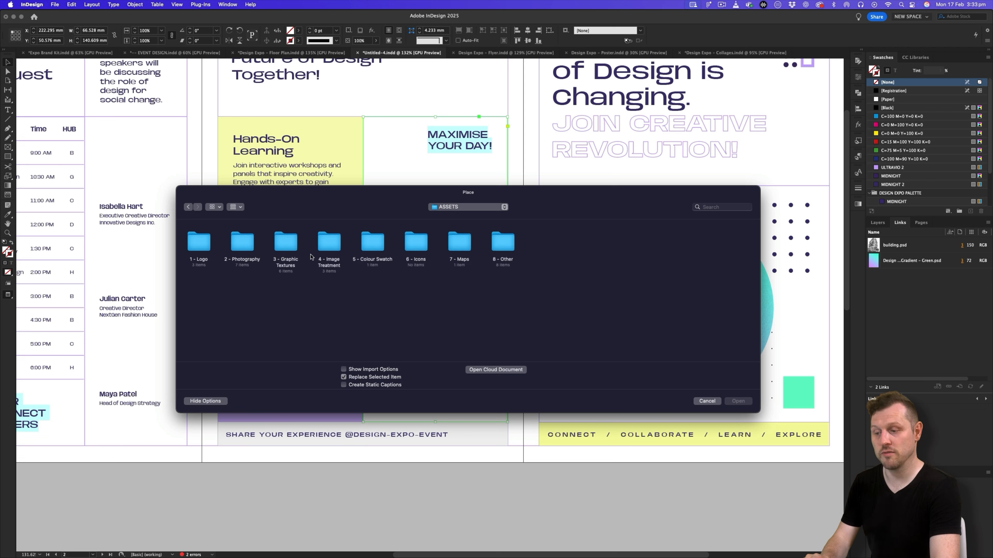
double_click(334, 250)
double_click(267, 246)
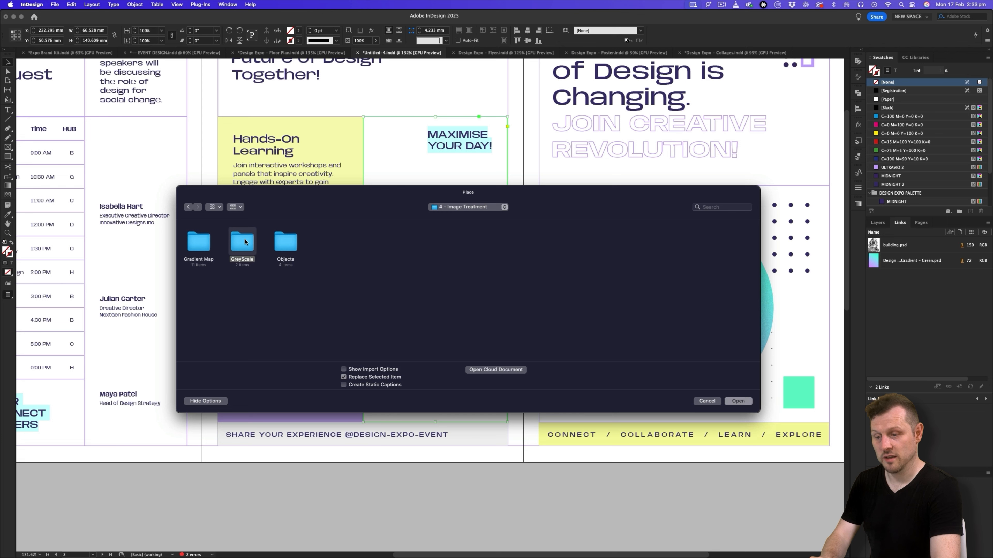
left_click(246, 236)
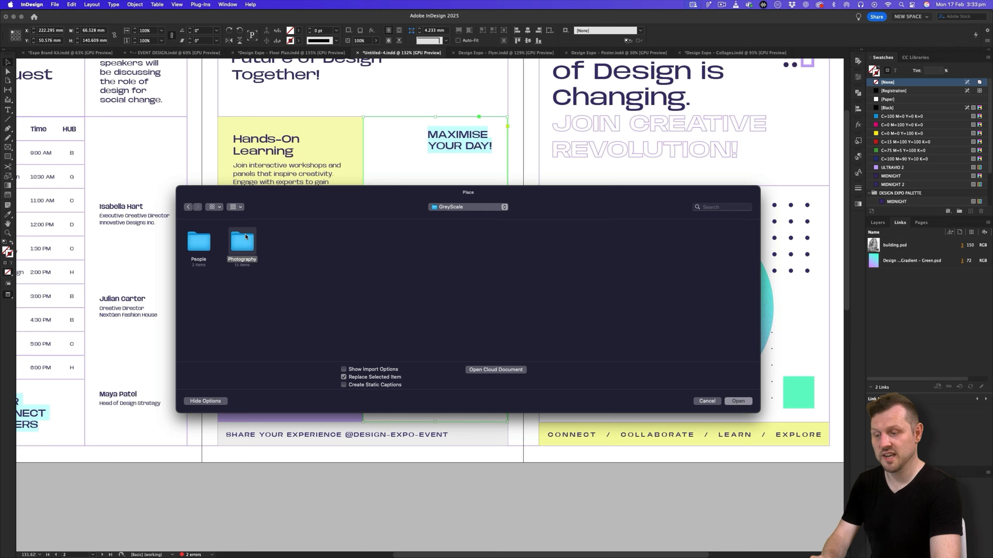
double_click(253, 245)
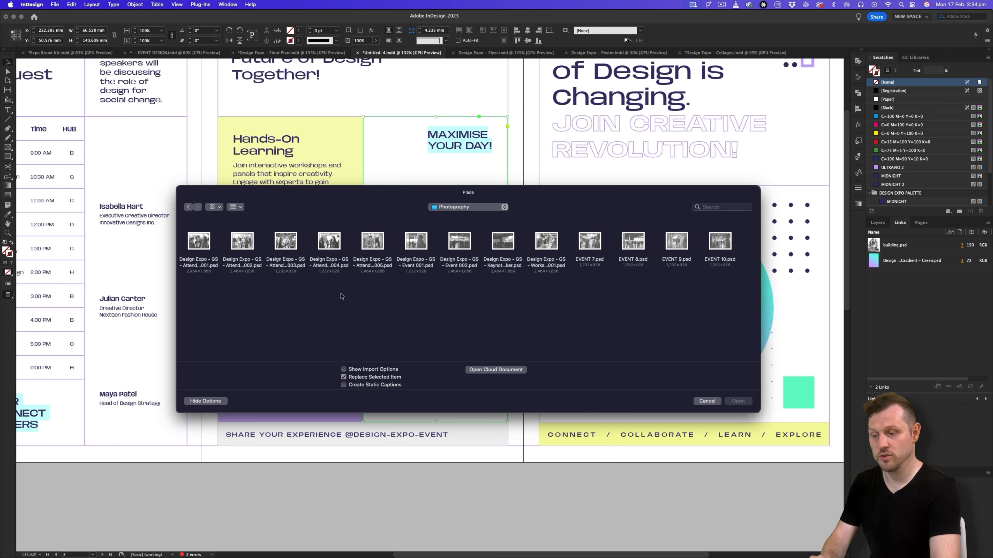
double_click(246, 245)
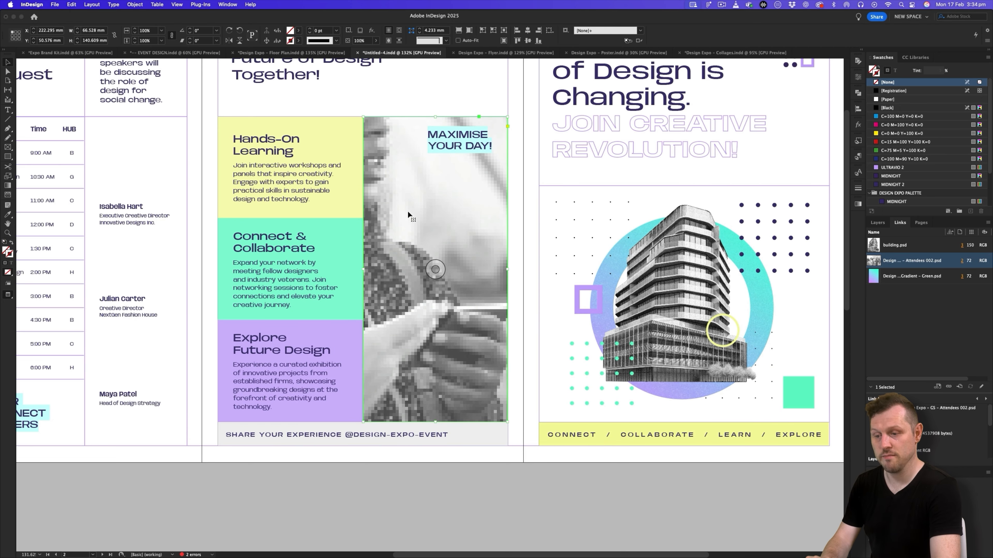
- Fill the frame proportionally with the attendees photo and shift the image horizontally within it to frame the talking group
right_click(442, 225)
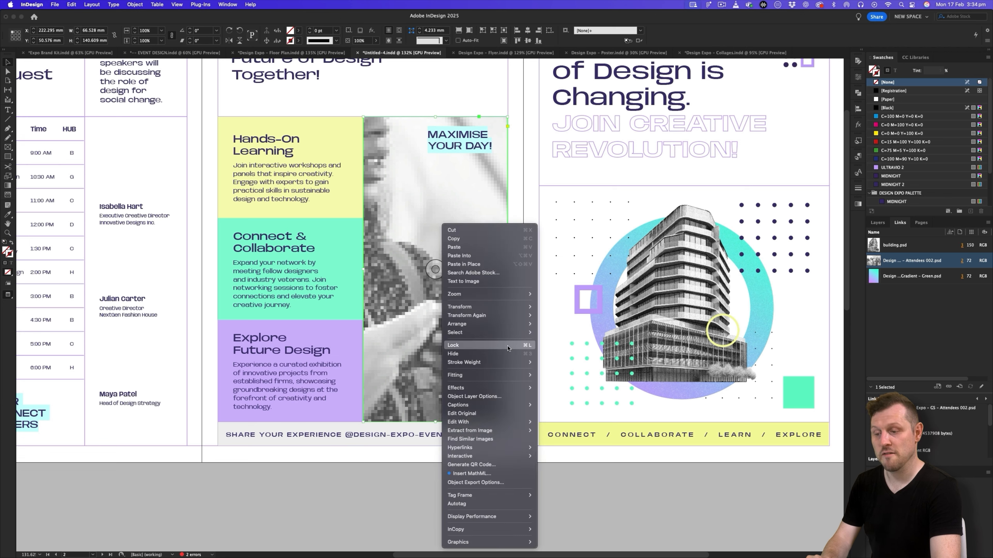
mouse_move(510, 376)
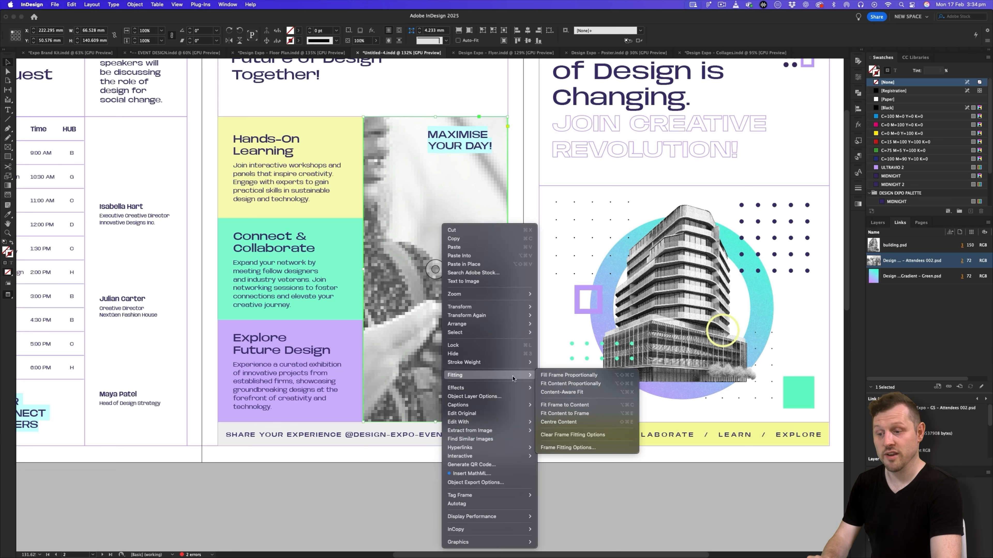
left_click(567, 376)
key("a")
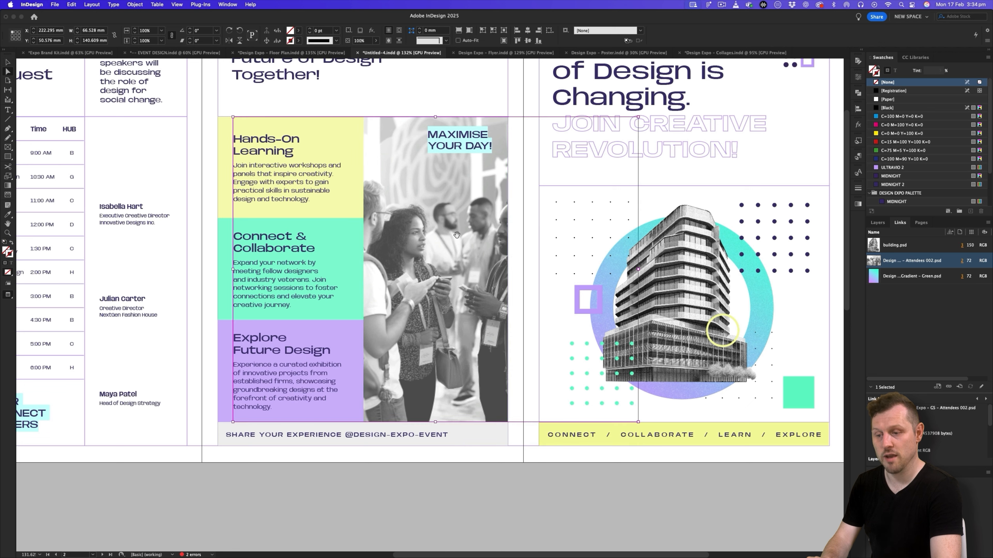
left_click_drag(488, 237, 472, 237)
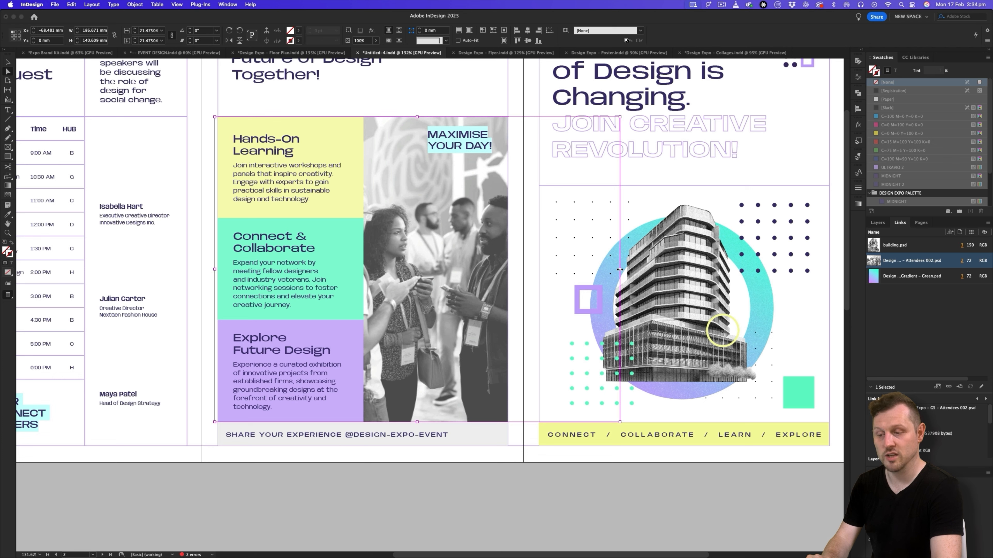
mouse_move(620, 269)
left_mouse_down()
mouse_move(650, 266)
mouse_move(626, 269)
left_mouse_up()
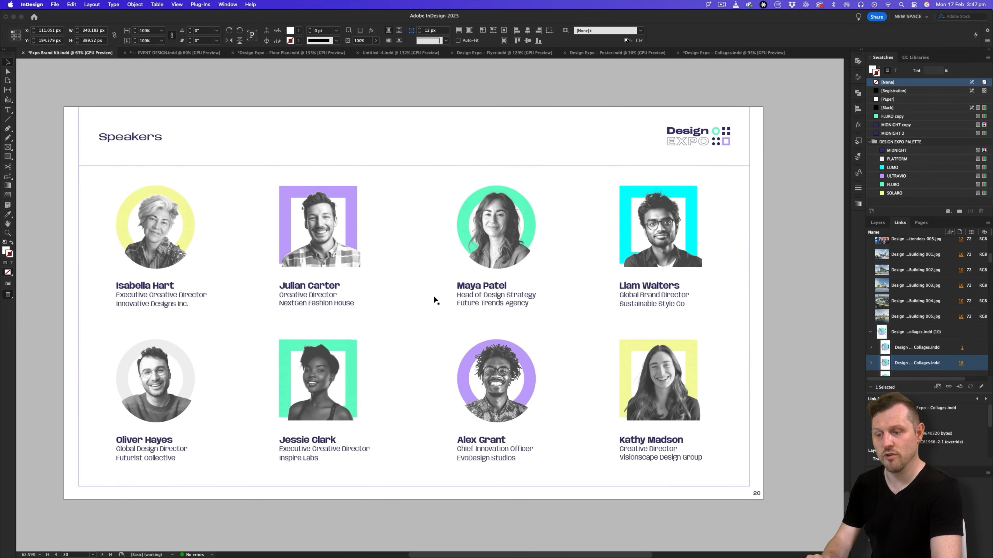
- Go to the Speakers page of the Expo Brand Kit document and clear the selection
left_click(416, 242)
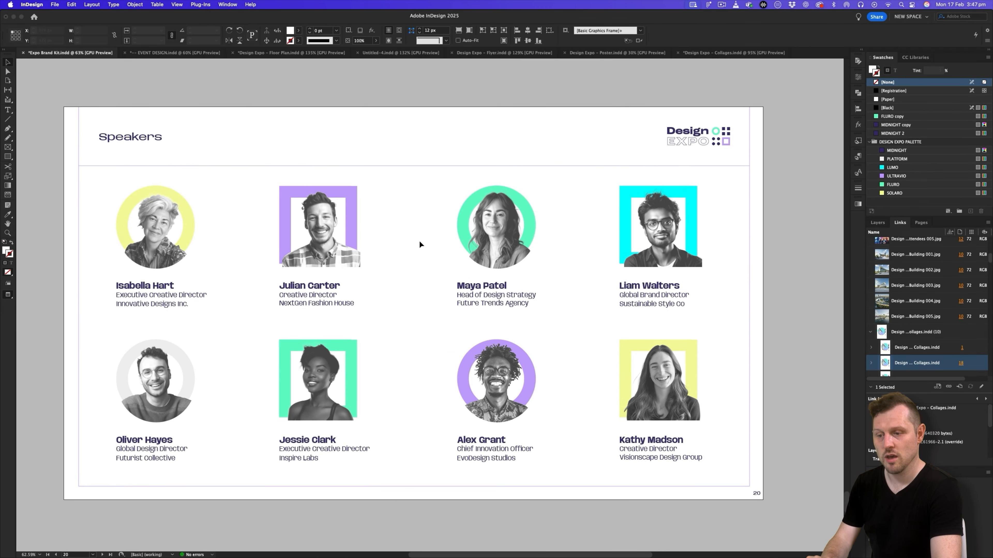
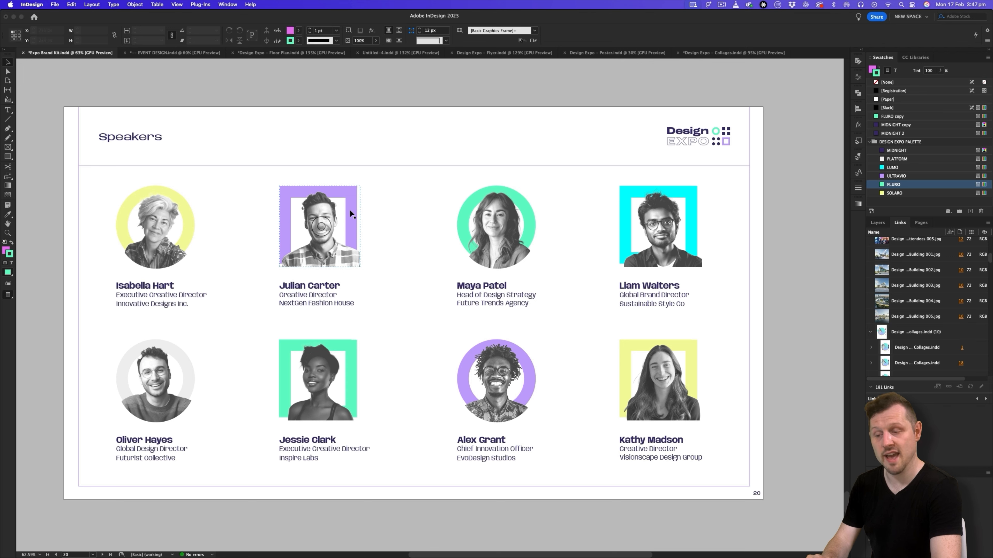
- Copy the first three speaker portraits in the upper row of Expo Brand Kit.indd and paste them into the Untitled-4 brochure
double_click(351, 187)
key("Escape")
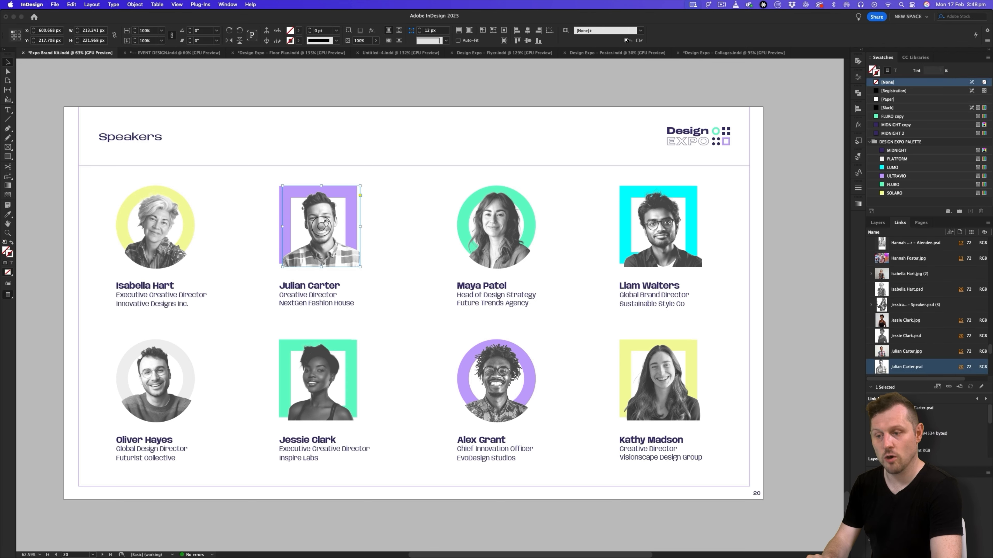
left_click(414, 204)
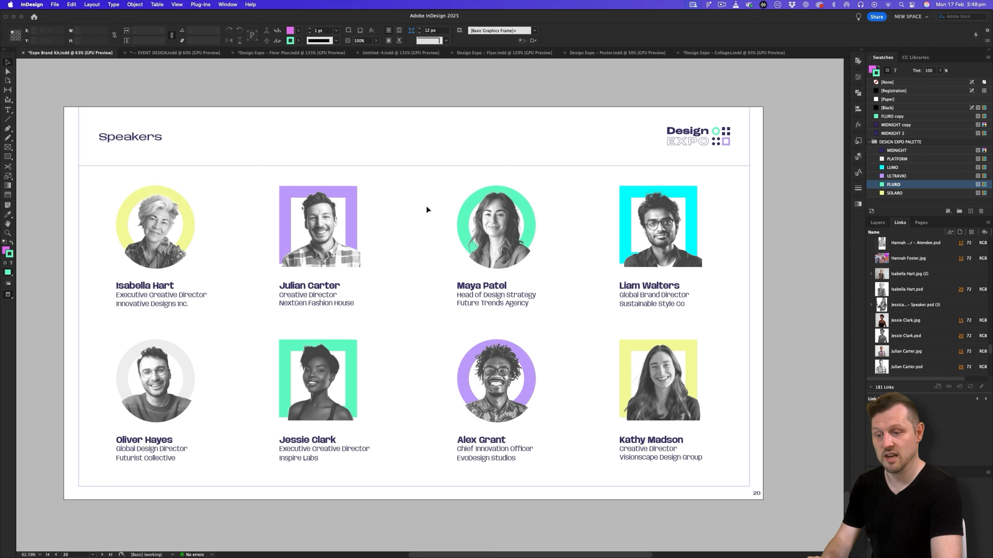
scroll(427, 209, "up", 1)
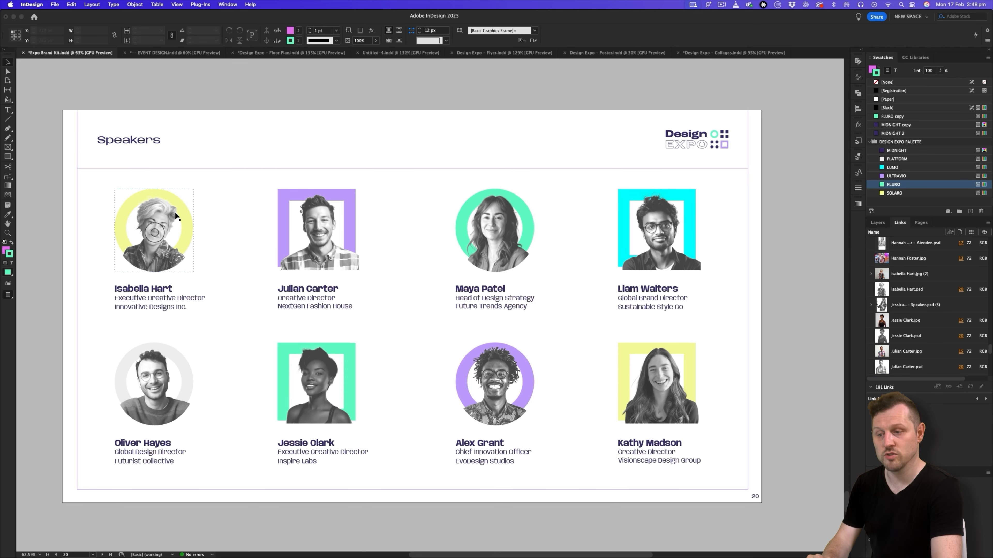
left_click(180, 229)
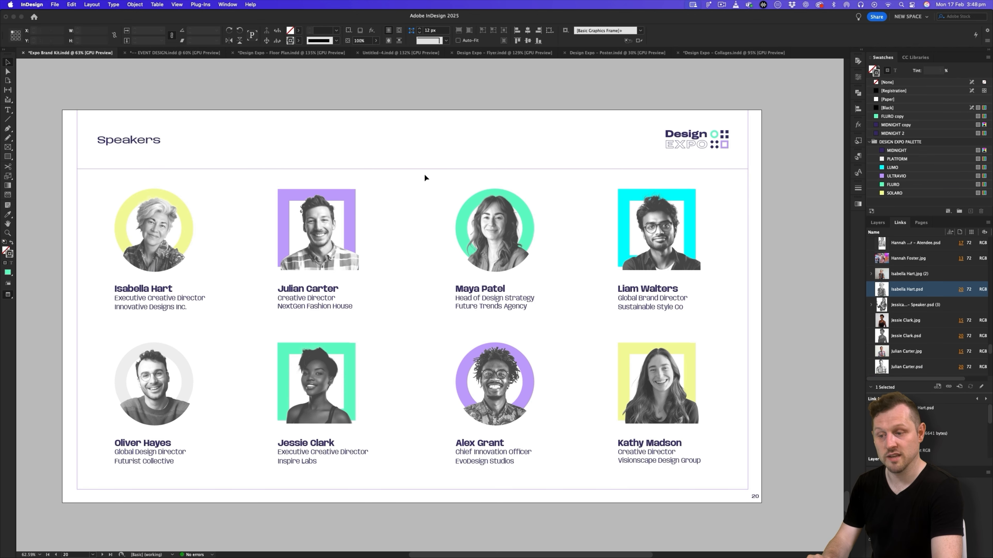
left_click(311, 197, "shift")
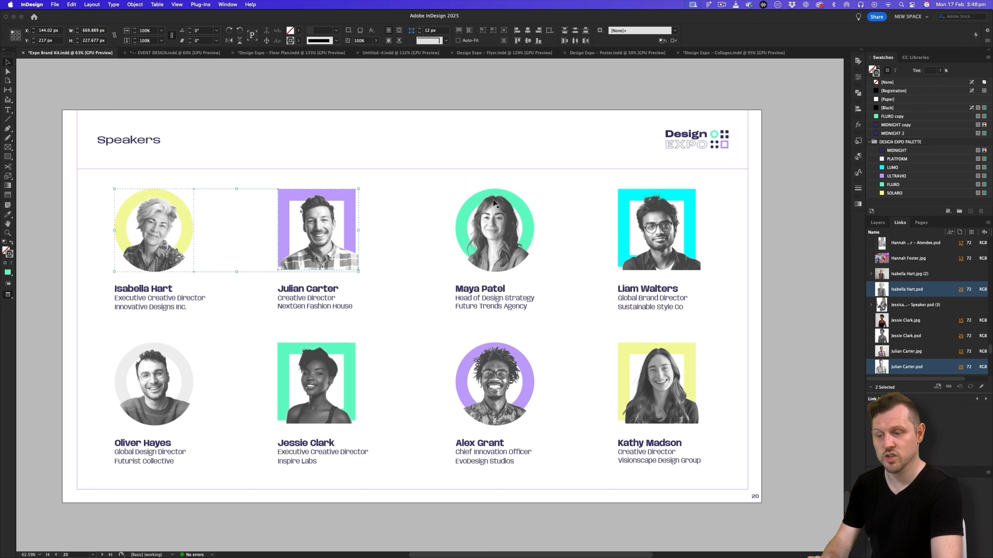
left_click(494, 232, "shift")
left_click(382, 53)
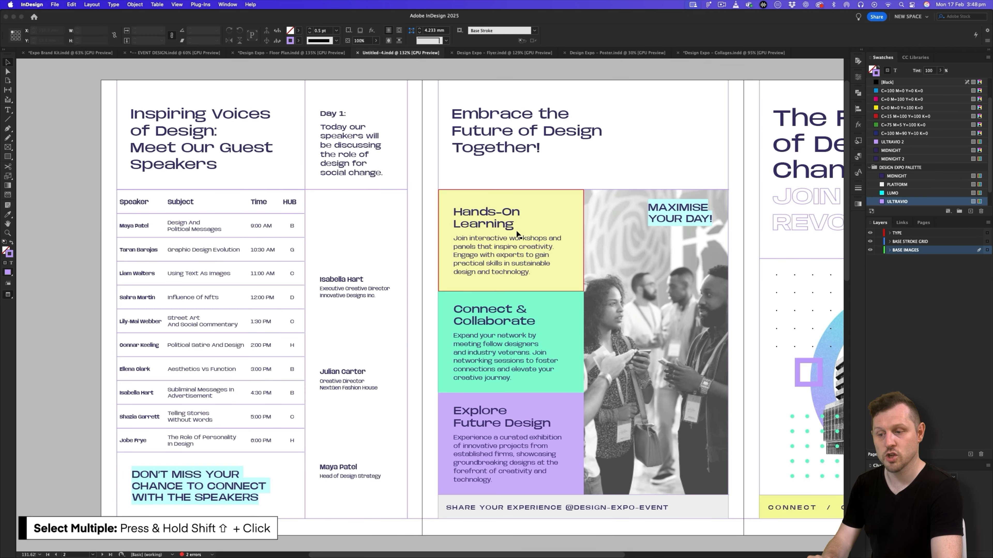
key("super+v")
key("w")
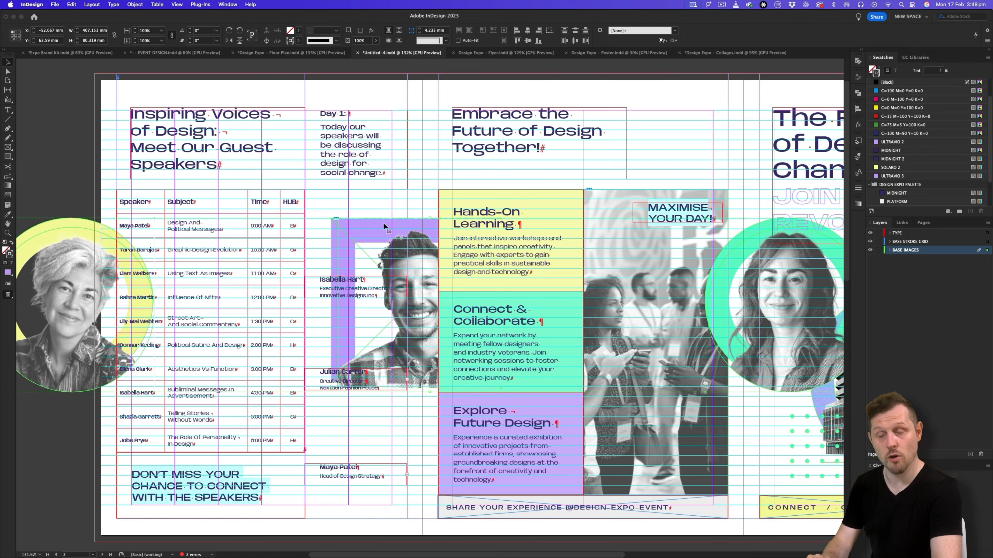
- Scale the three pasted portraits down with the Scale tool and move them into the narrow speaker column beside the schedule table
scroll(434, 224, "down", 3)
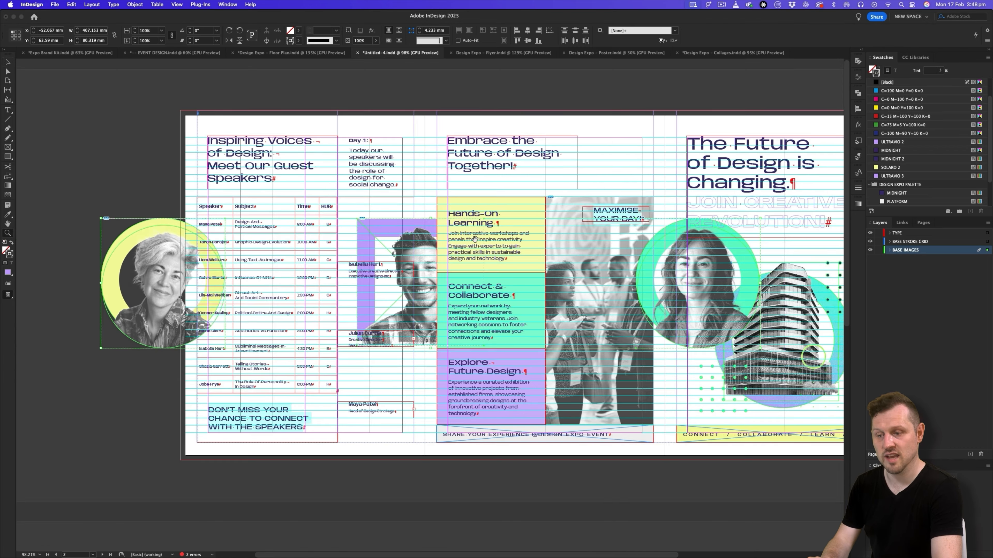
key("s")
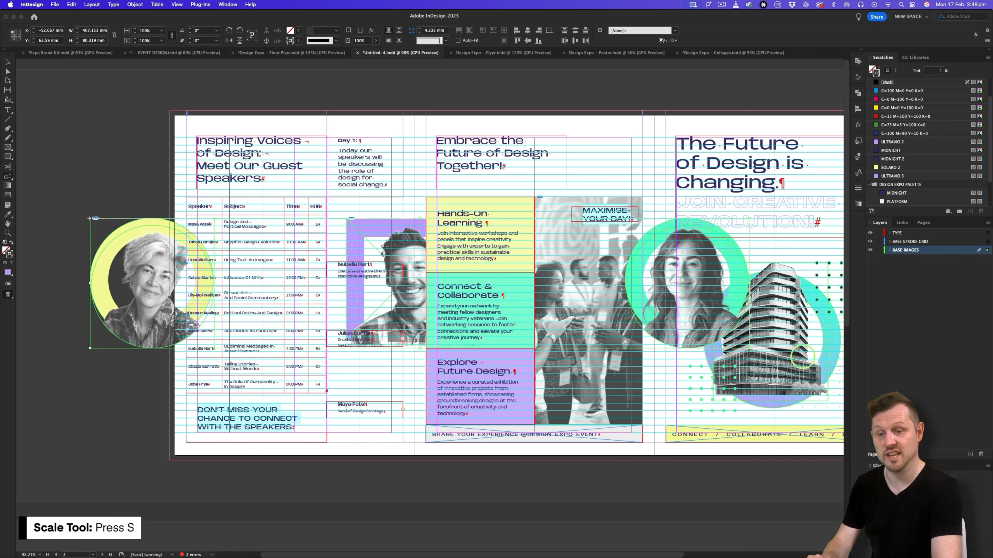
left_click_drag(777, 380, 305, 252)
key("v")
left_click_drag(117, 237, 375, 236)
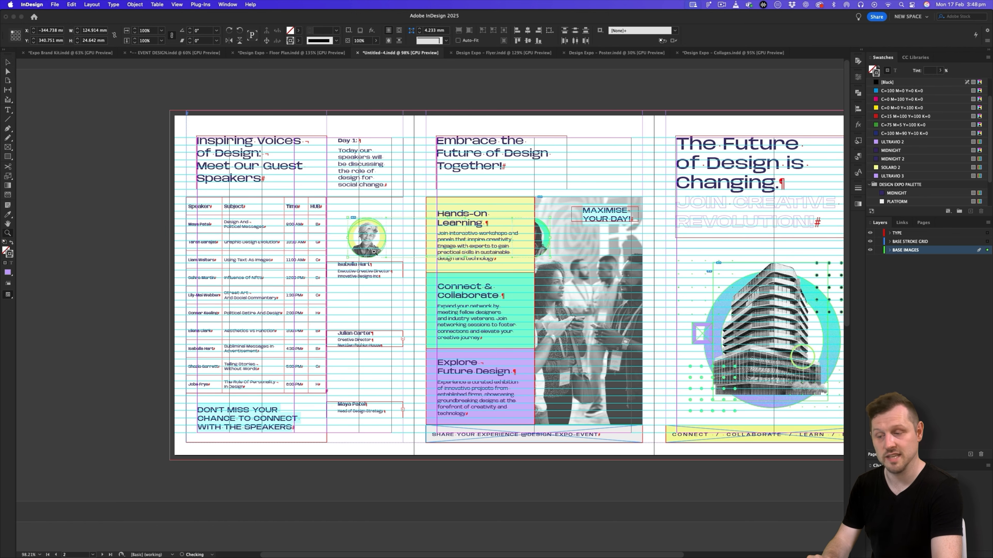
- Arrange the three portraits in one vertical line, each above its matching speaker caption
scroll(375, 236, "up", 2)
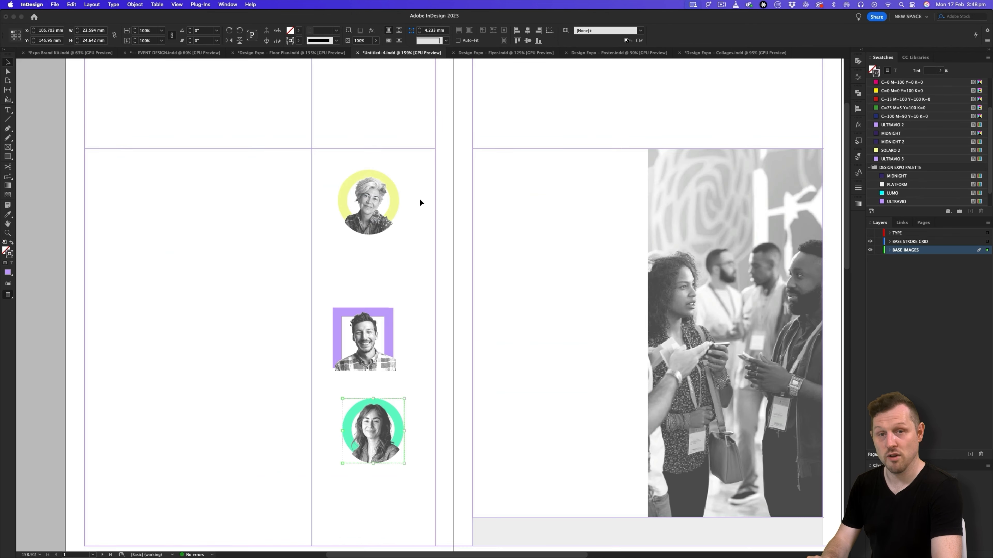
left_click_drag(420, 199, 401, 234)
scroll(411, 289, "down", 2)
left_click_drag(403, 363, 404, 344)
left_click_drag(403, 462, 402, 432)
left_click_drag(404, 351, 403, 334)
scroll(395, 309, "up", 2)
left_click(405, 232)
left_click(404, 429, "shift")
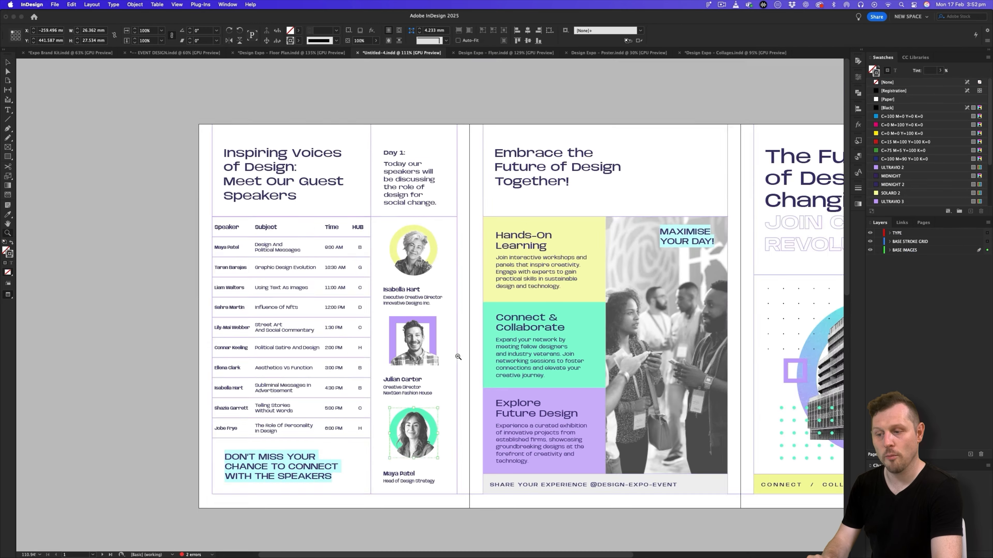
- With the TYPE layer locked, duplicate a stroke from the grid and place divider lines beneath the first two speakers
scroll(492, 443, "down", 10)
left_click(879, 241)
left_click(879, 233)
left_click(508, 374)
key("super+c")
scroll(508, 374, "up", 6)
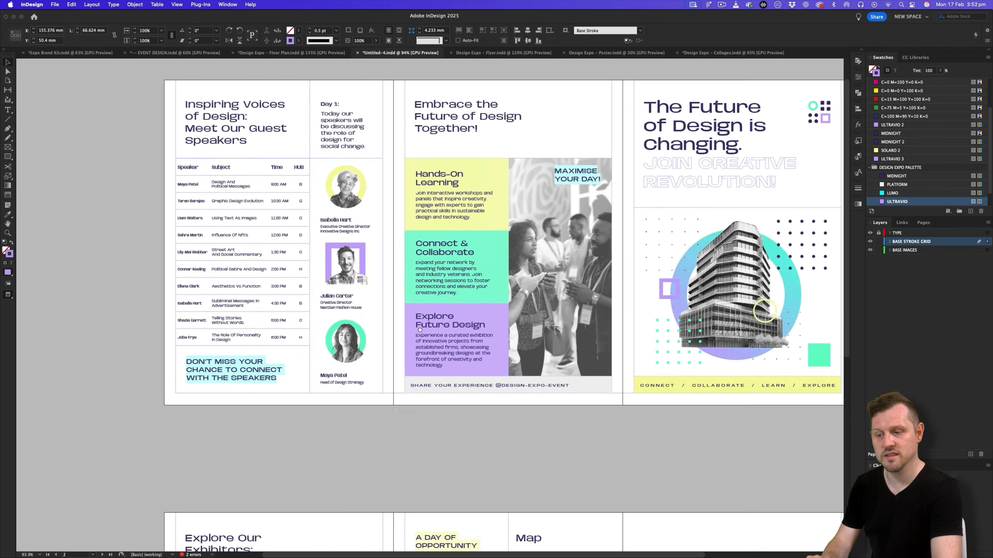
scroll(366, 168, "up", 5)
key("super+v")
left_click_drag(435, 315, 383, 326)
left_click_drag(487, 325, 402, 319)
- Move the third portrait down, unlock the TYPE layer and adjust the speaker captions beneath their portraits
left_click_drag(339, 399, 339, 408)
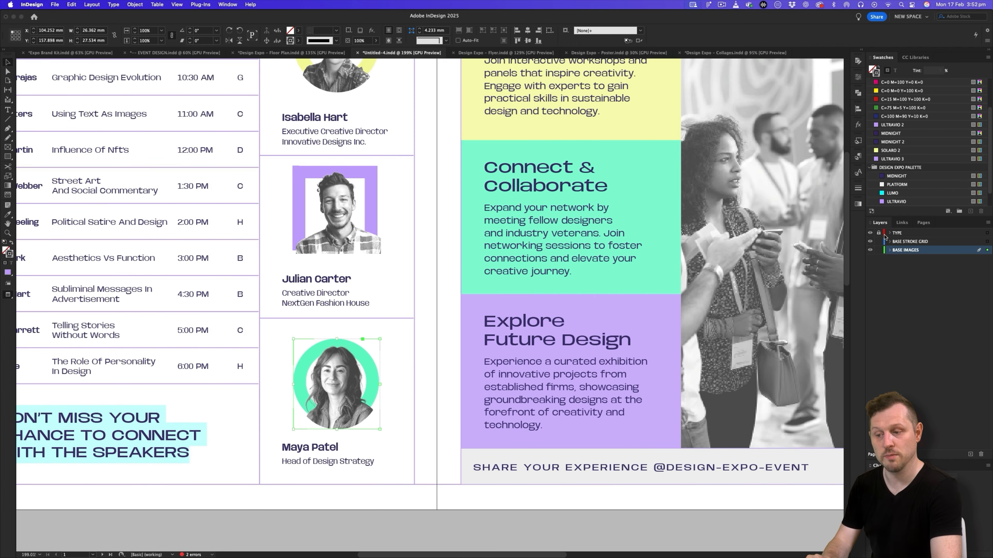
left_click(879, 233)
left_click(344, 453)
left_click(364, 400, "shift")
key("Down")
scroll(391, 313, "down", 3)
left_click(406, 262)
left_click(388, 237)
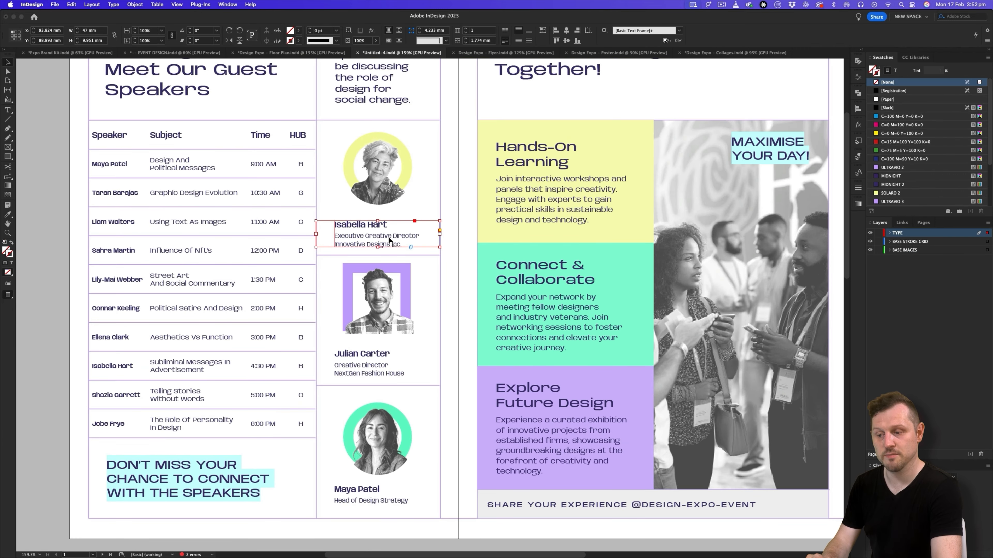
left_click(385, 354)
- Check the footer icons in the Floor Plan document, then copy the four social media icons from Expo Brand Kit into Untitled-4
scroll(385, 371, "left", 2)
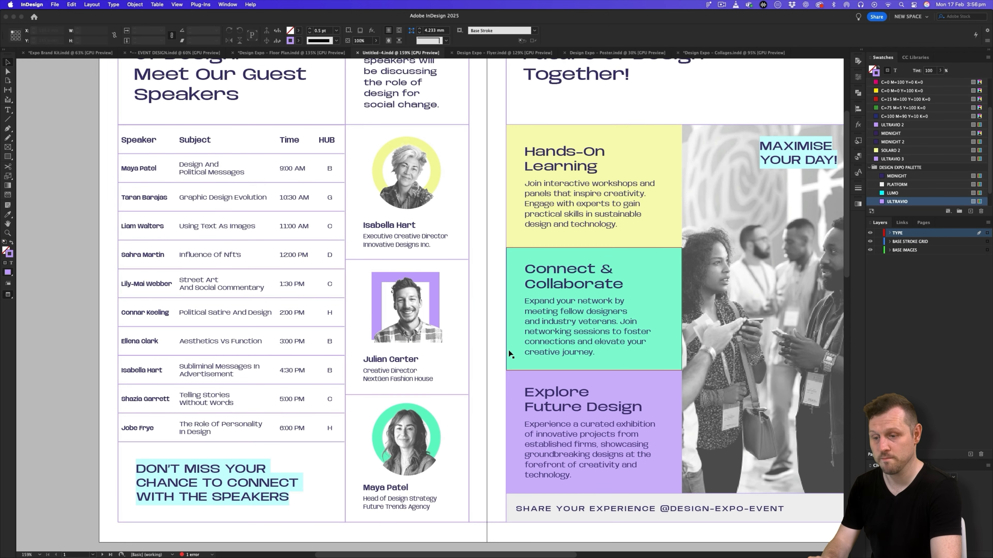
scroll(646, 339, "right", 10)
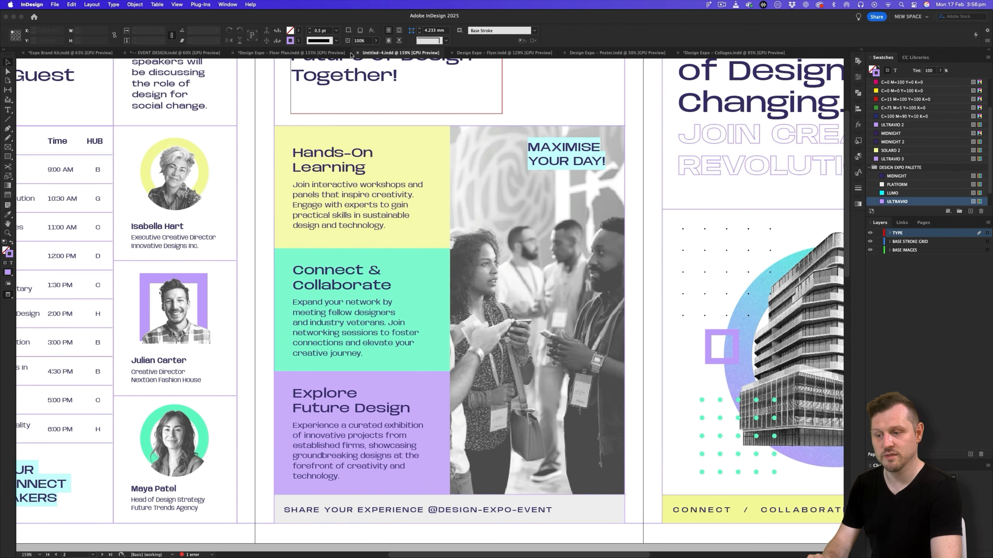
left_click(349, 54)
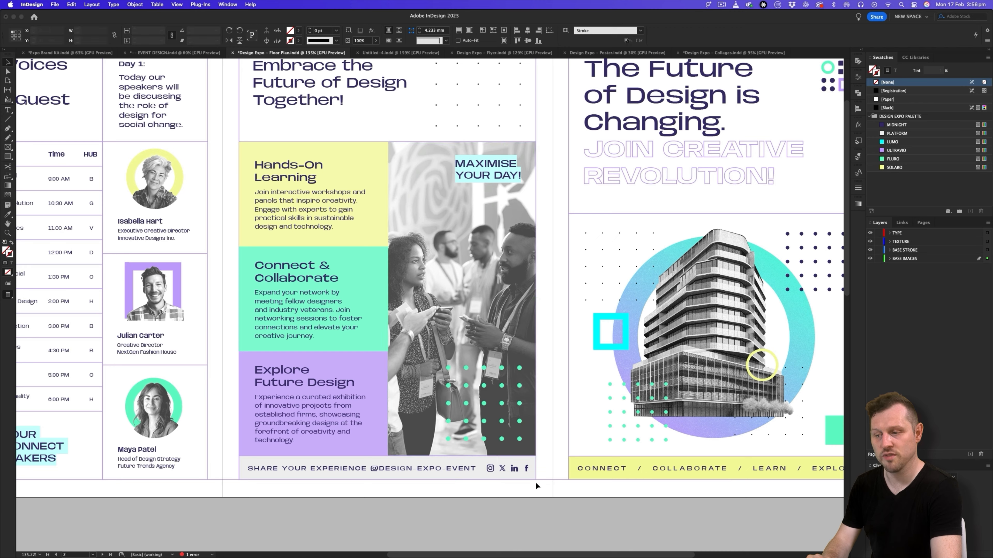
left_click(505, 464)
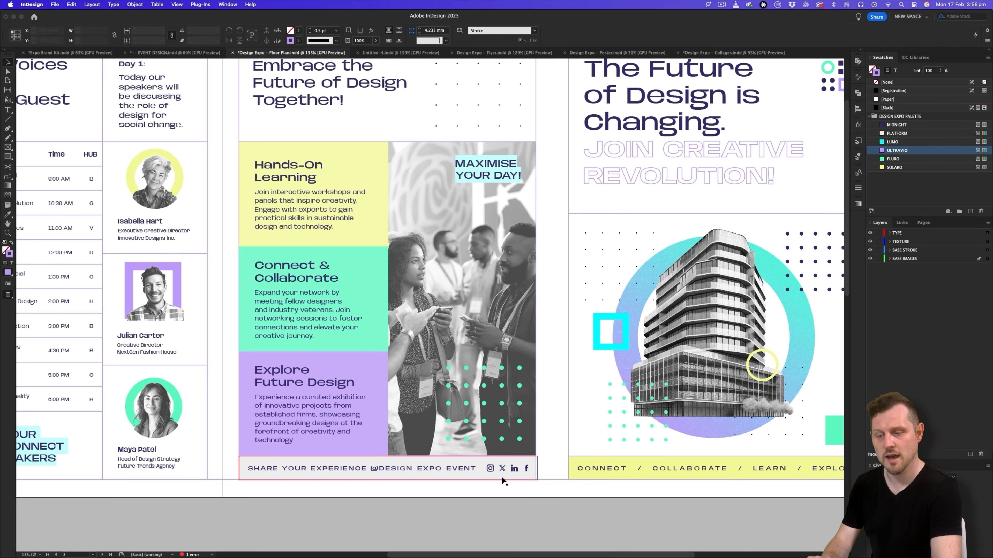
left_click(379, 53)
left_click(54, 53)
scroll(484, 303, "down", 20)
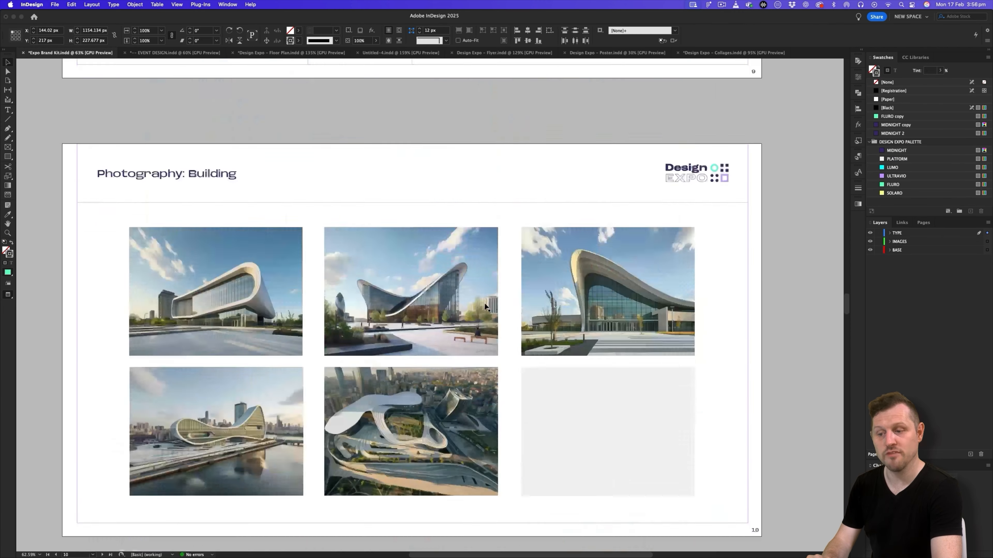
scroll(484, 303, "up", 5)
scroll(446, 328, "up", 3)
left_click_drag(279, 336, 420, 464)
left_click(398, 53)
scroll(554, 317, "down", 3)
key("super+v")
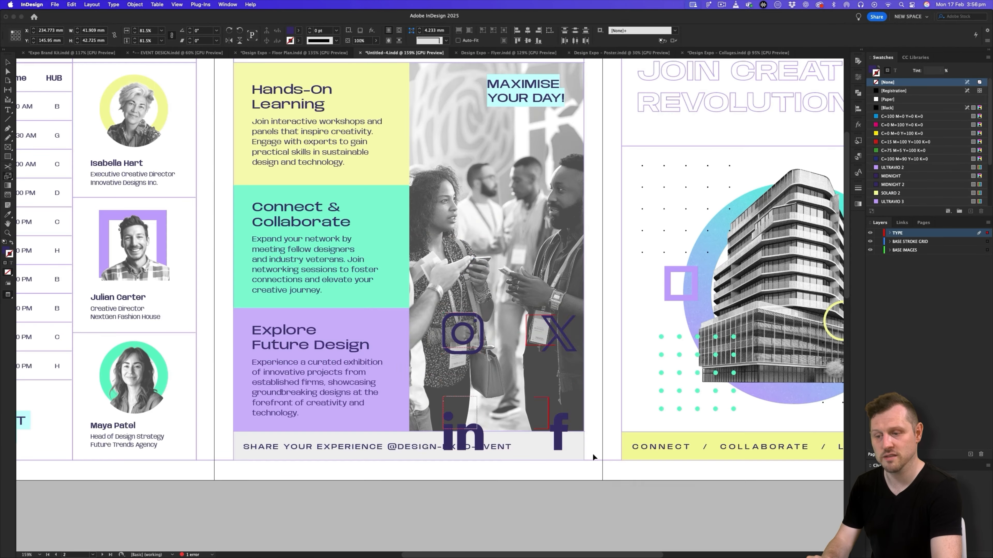
- Shrink the pasted Instagram, X, LinkedIn and Facebook icons and arrange them in a single row
left_click_drag(581, 455, 475, 348)
scroll(508, 392, "up", 3)
left_click_drag(246, 140, 391, 350)
left_click(430, 430)
left_click_drag(435, 402, 437, 355)
left_click_drag(409, 385, 463, 357)
left_click_drag(471, 393, 375, 348)
- Space the social icons evenly, then scale and nudge the row to fit the grey footer bar beside the share text
left_click(575, 41)
key("s")
left_click_drag(524, 414, 501, 402)
key("Right")
key("Right")
key("Down")
key("Down")
key("Down")
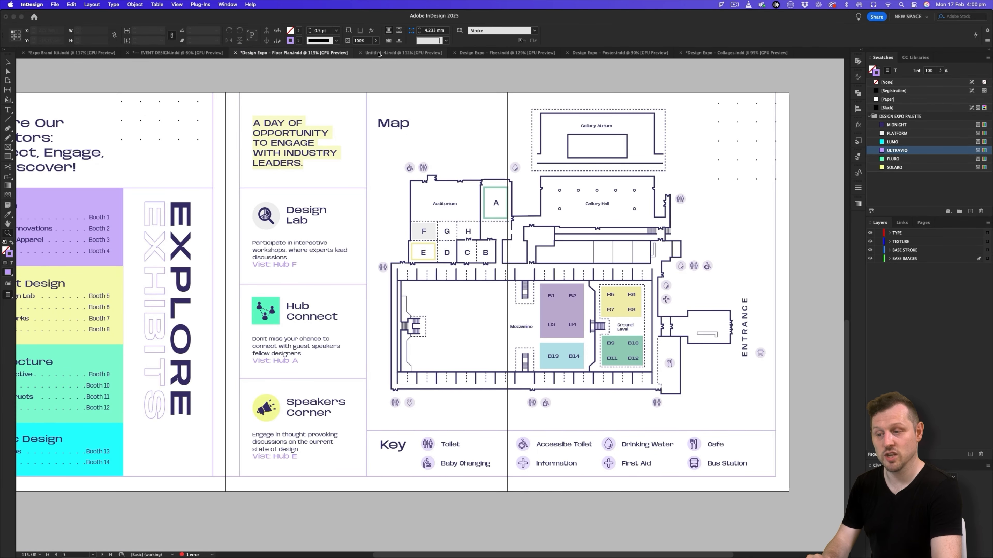
- On the BASE IMAGES layer of Untitled-4, draw an image frame about 215 by 178 mm over the map area above the key table
left_click(378, 53)
left_click_drag(590, 359, 549, 140)
left_click_drag(598, 253, 550, 197)
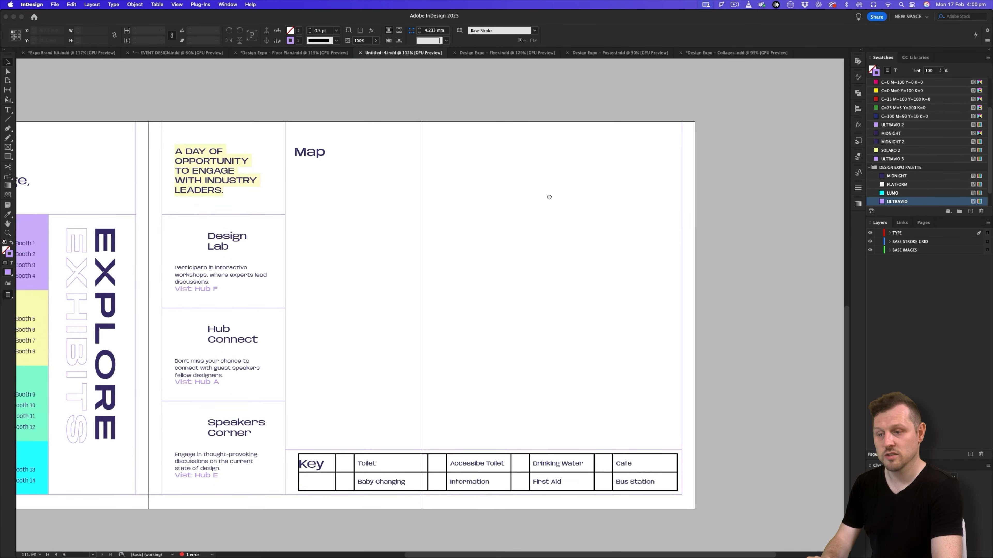
left_click(920, 251)
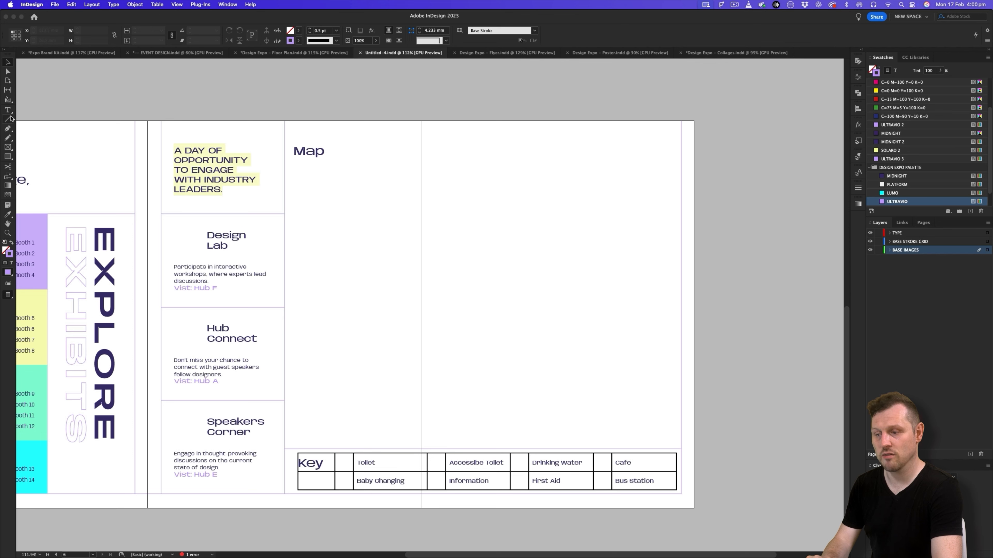
left_click(7, 148)
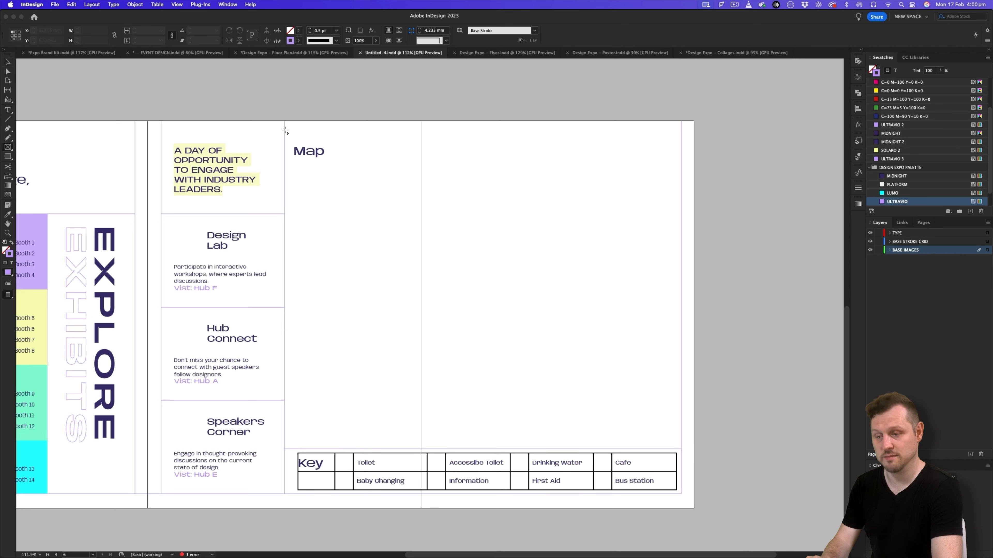
left_click_drag(285, 122, 681, 450)
- Place the venue floor map from the media kit's 7 - Maps assets folder into the new frame
key("super+d")
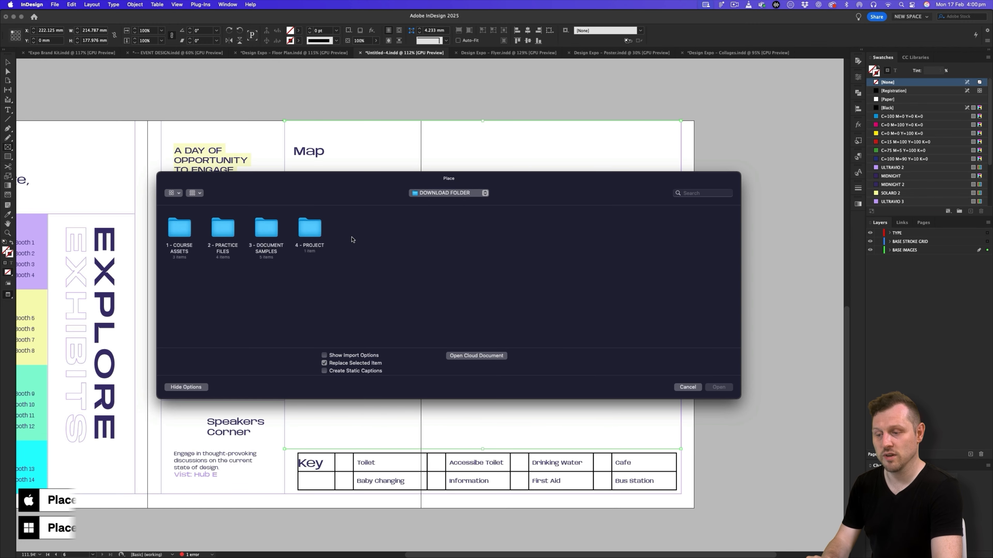
double_click(311, 232)
double_click(184, 229)
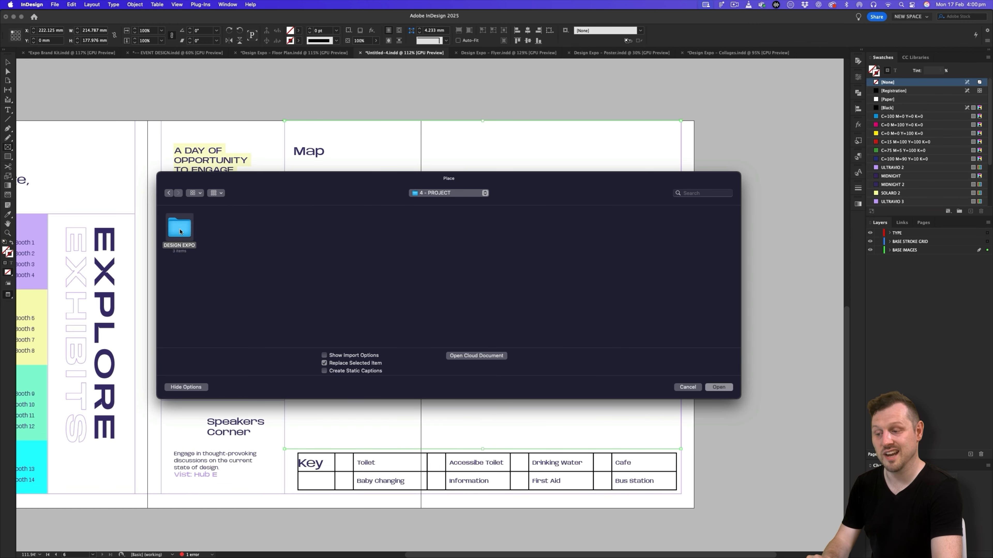
left_click(181, 234)
double_click(181, 234)
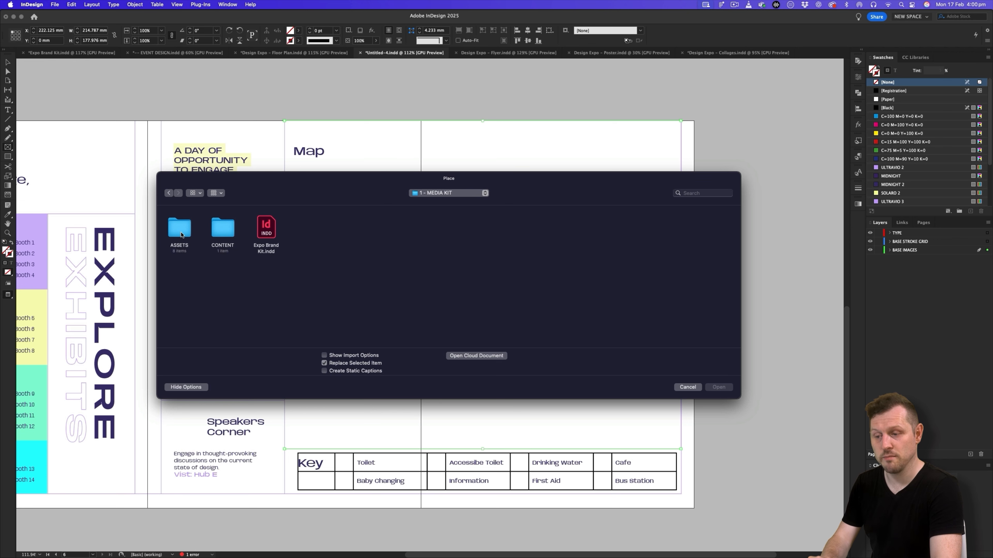
double_click(181, 234)
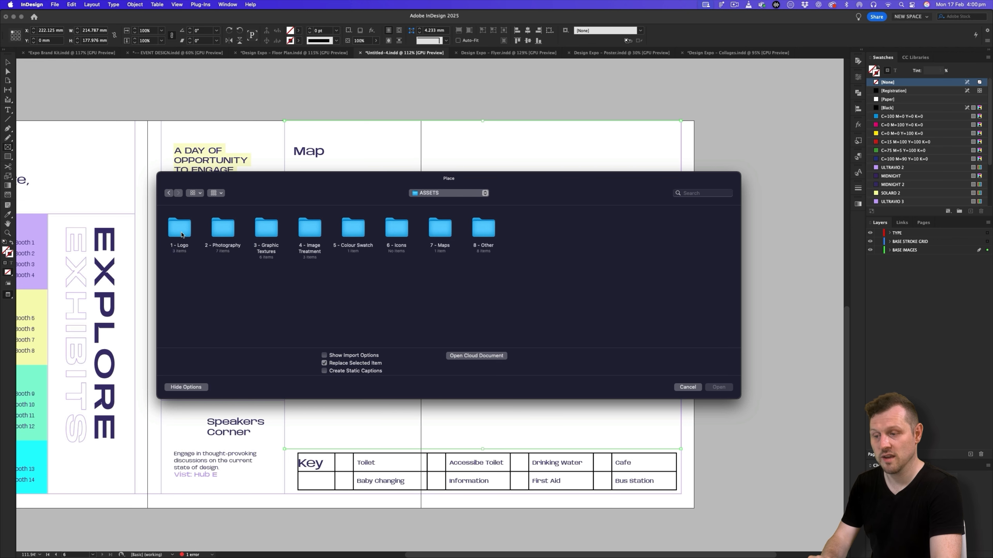
double_click(444, 231)
left_click(180, 229)
double_click(180, 229)
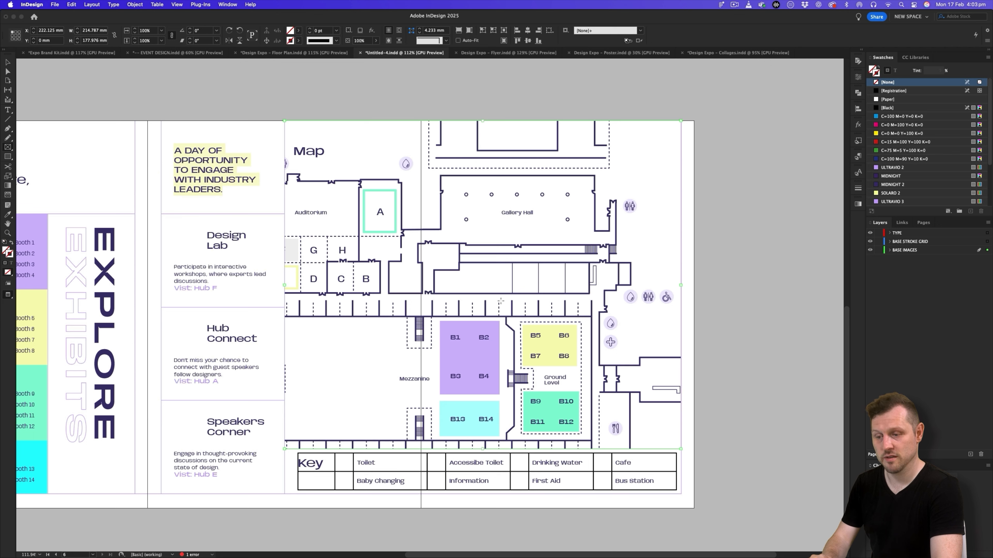
key("v")
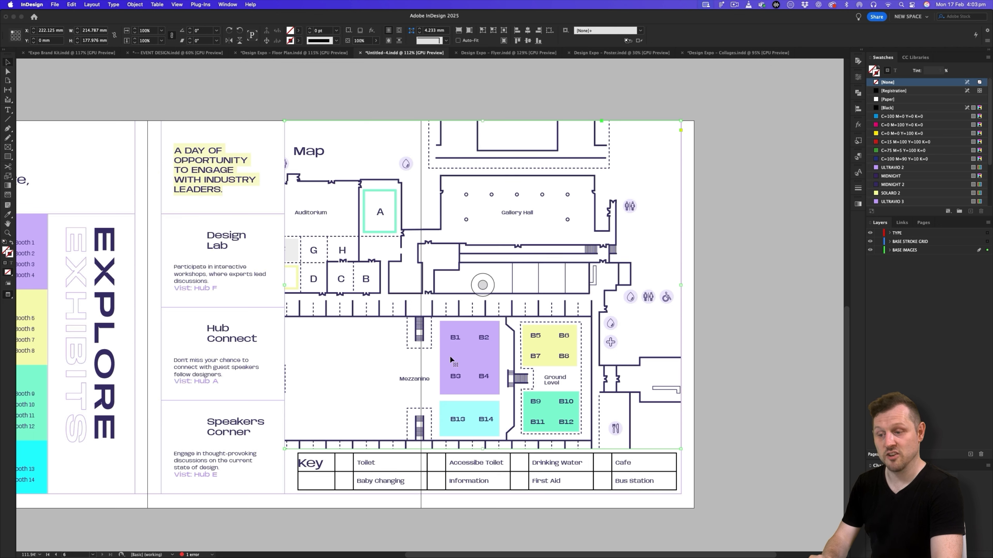
- Apply the Fill Frame Proportionally fitting option to the placed map
right_click(463, 260)
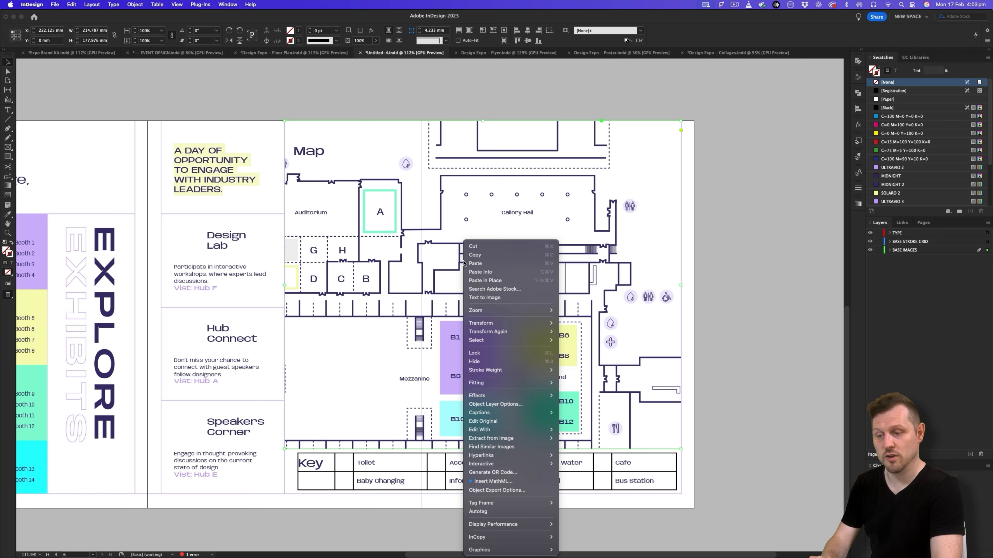
mouse_move(526, 387)
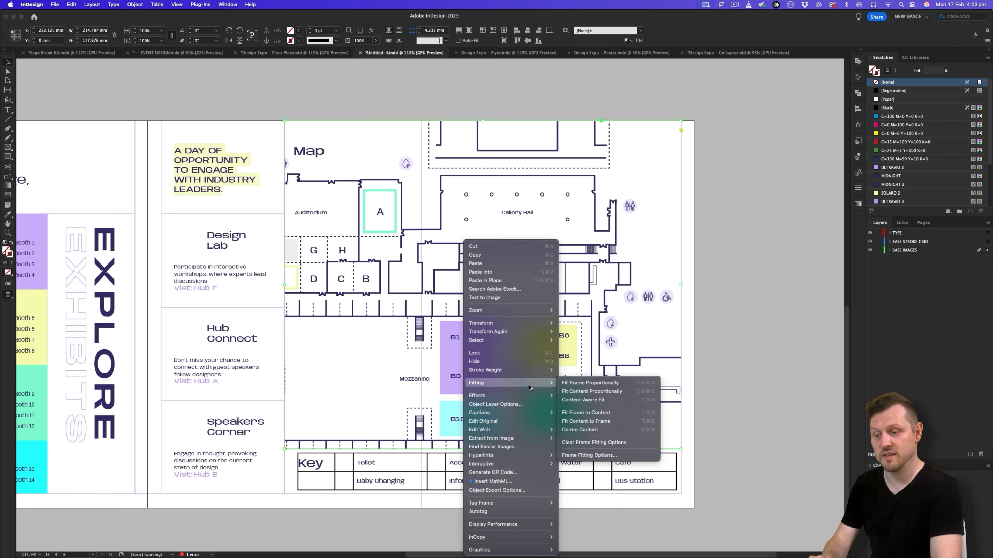
left_click(606, 385)
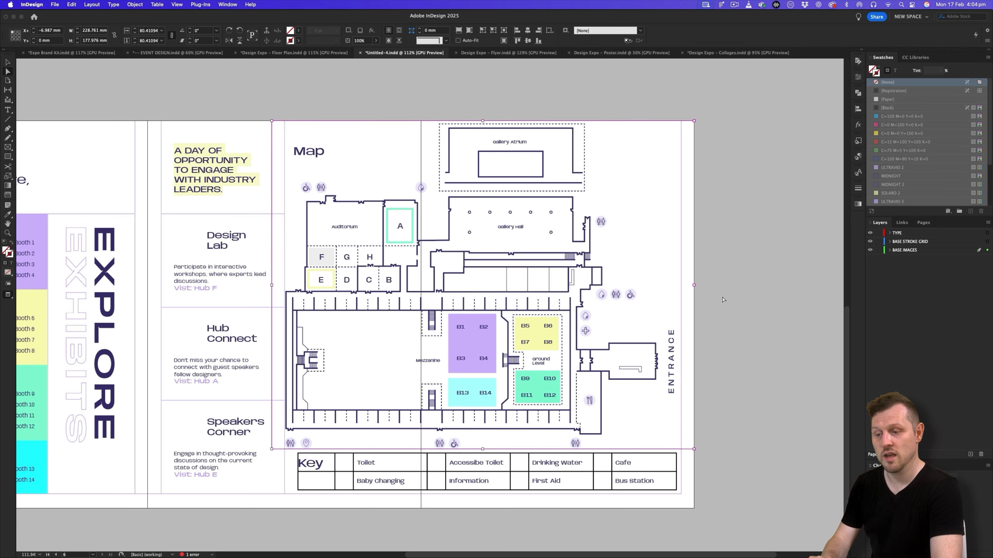
- Scale the map down inside its frame to leave space around it, nudge it up and left, and deselect it
left_click_drag(694, 285, 665, 287)
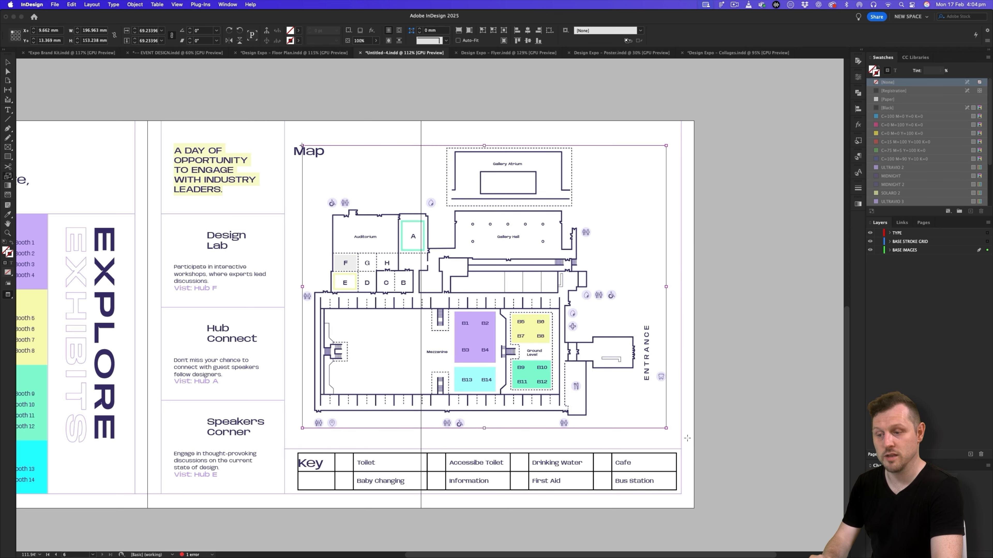
left_click_drag(687, 439, 693, 442)
key("Up")
key("Up")
key("Left")
key("Left")
key("super+shift+a")
key("z")
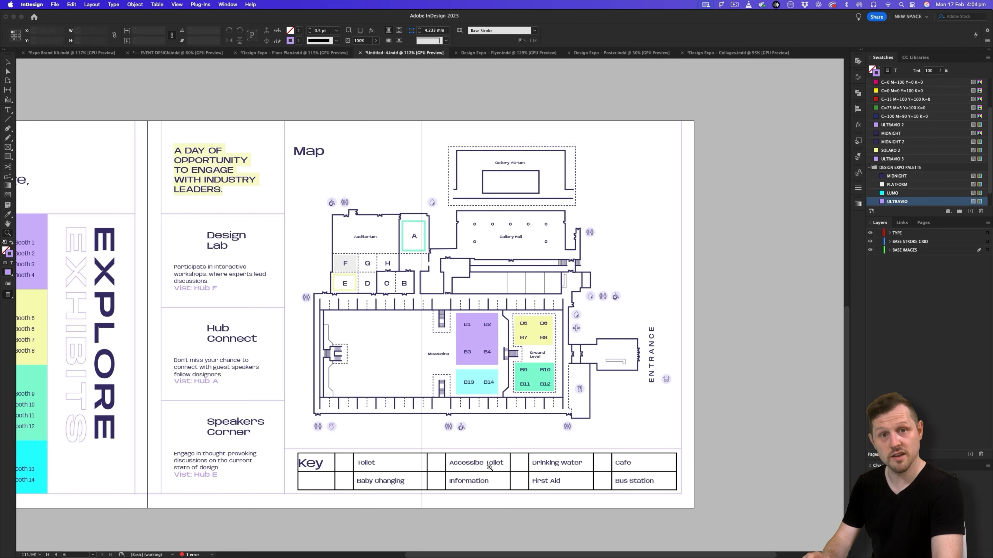
- Select the chart magnifier icon together with its lilac circle in the Expo Brand Kit document for copying
left_click(489, 468)
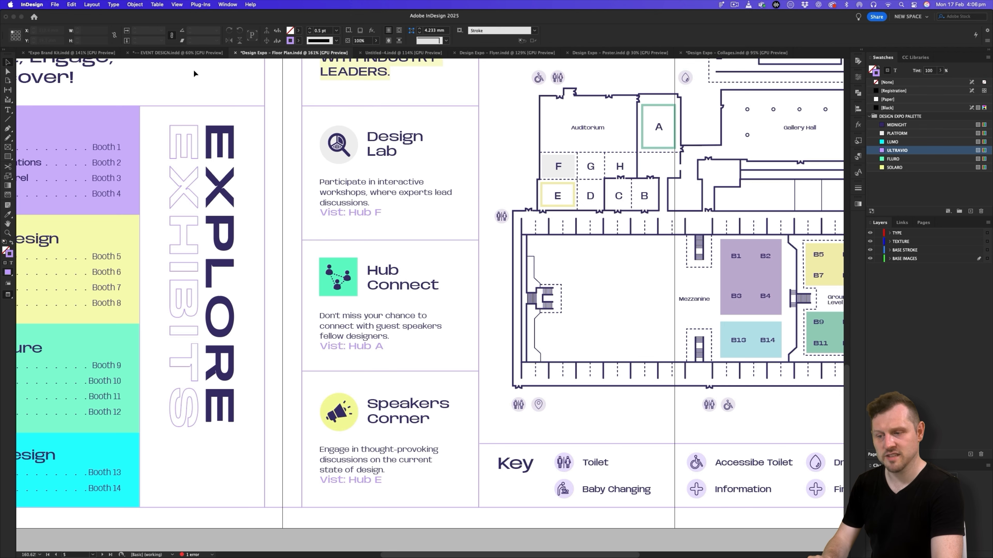
left_click(77, 53)
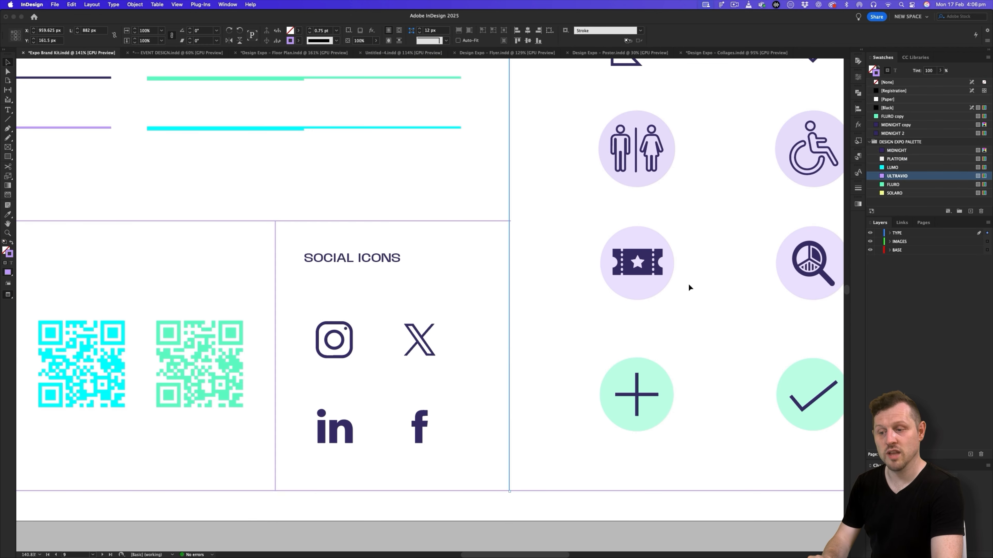
left_click_drag(710, 275, 587, 304)
left_click_drag(725, 250, 453, 303)
mouse_move(563, 289)
left_mouse_down()
mouse_move(619, 292)
mouse_move(560, 298)
left_mouse_up()
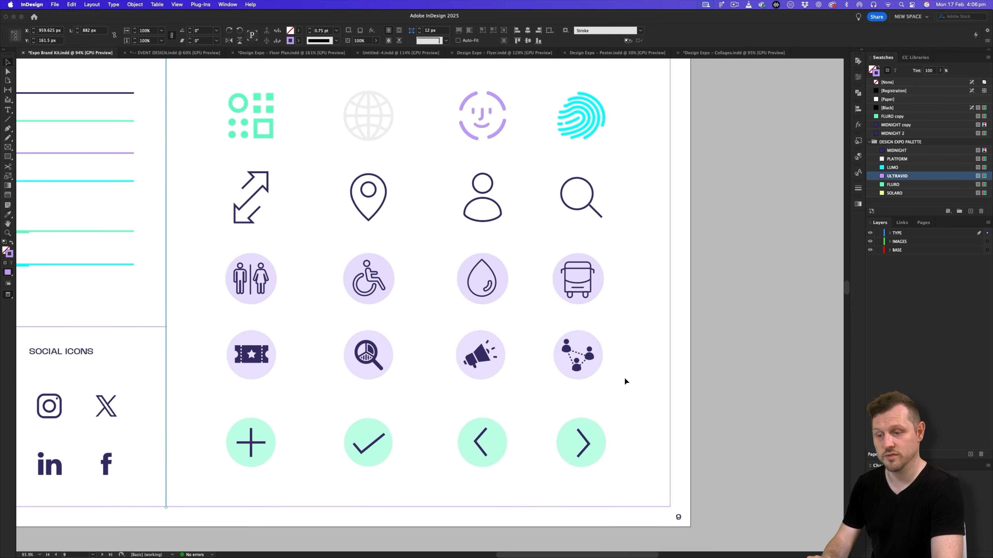
left_click(381, 369)
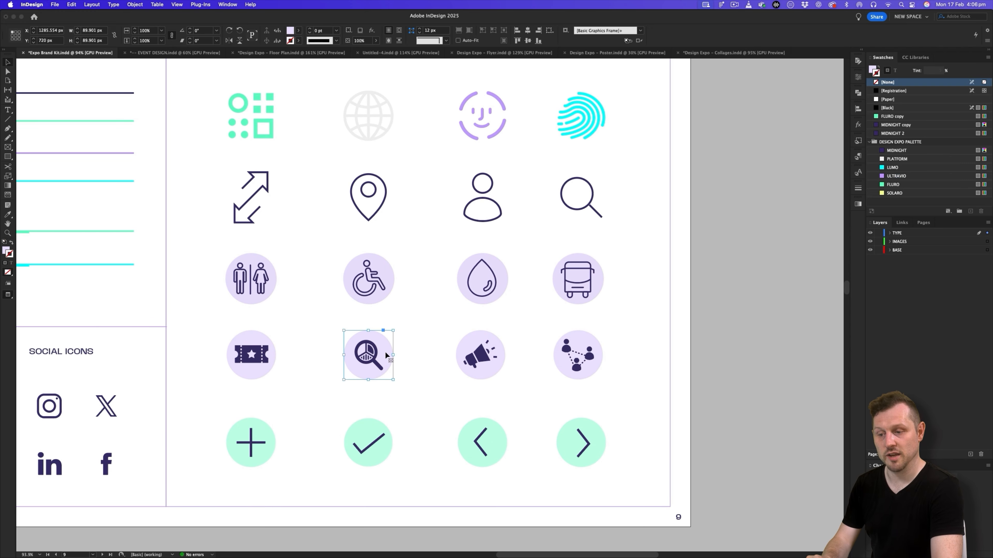
left_click(368, 357)
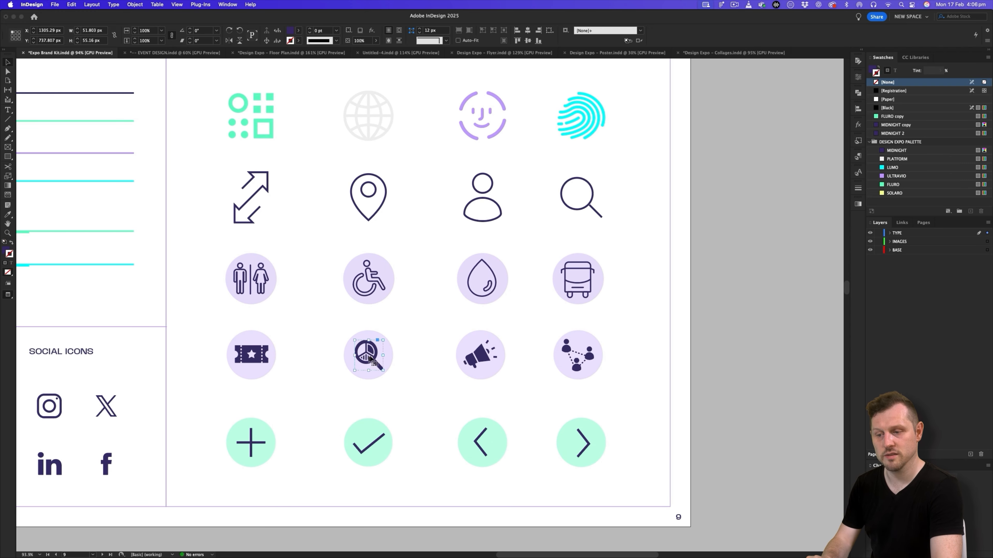
left_click(388, 359)
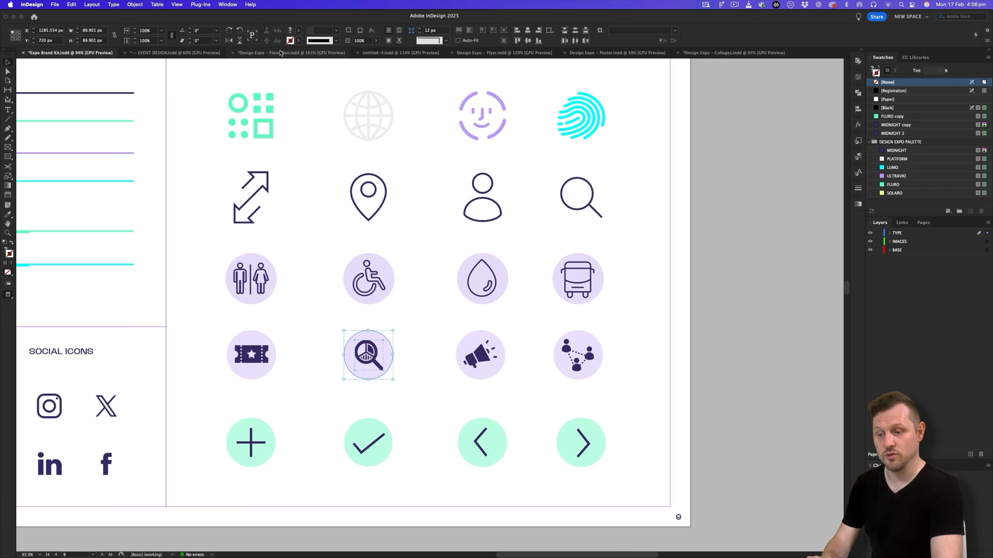
- Paste the magnifier icon on Untitled-4's BASE IMAGES layer, beside the Design Lab heading, and scale its circle to about 13 mm
left_click(407, 53)
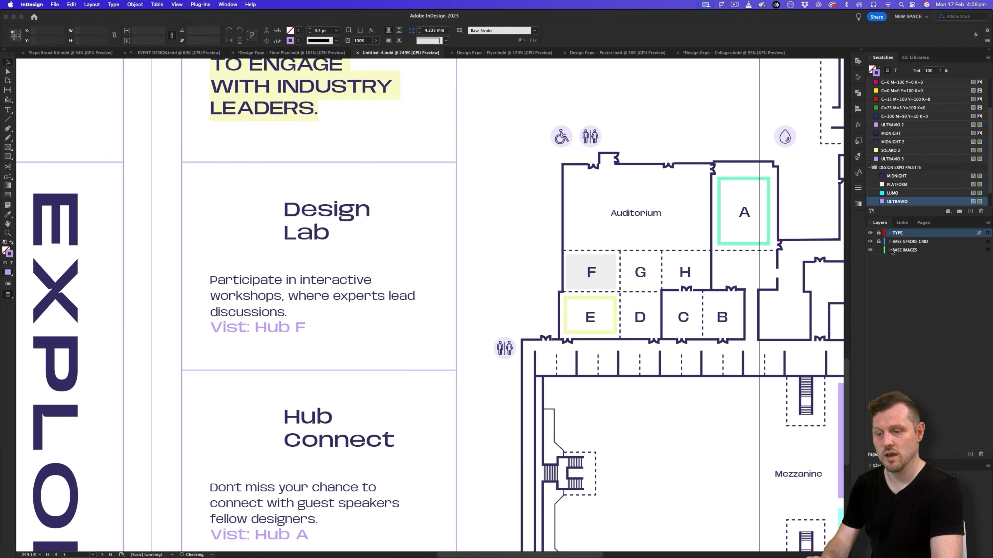
left_click(895, 251)
key("super+v")
left_click_drag(484, 317, 330, 277)
key("s")
left_click_drag(335, 325, 275, 235)
key("Up")
- Copy the connected people icon with its circle from the Expo Brand Kit document
key("super+Tab")
key("super+Tab")
left_click(68, 52)
left_click_drag(547, 323, 625, 387)
key("super+c")
- Paste the connected people icon into Untitled-4 beside the Hub Connect heading, with its circle scaled to about 14 mm
left_click(384, 52)
left_click_drag(333, 395, 410, 206)
key("super+v")
left_click_drag(540, 407, 442, 314)
key("v")
left_click_drag(400, 274, 322, 245)
left_click_drag(427, 190, 426, 279)
key("Down")
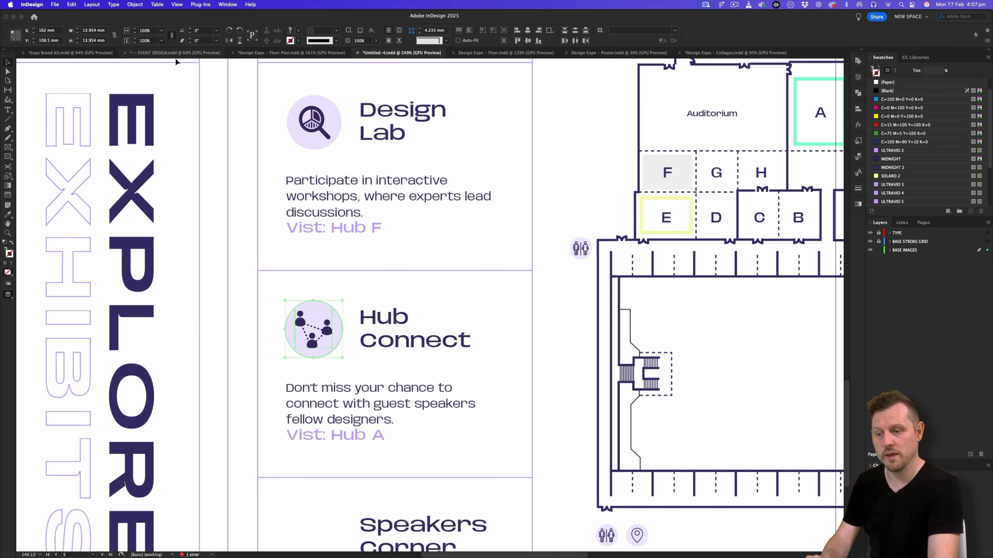
- Copy the megaphone icon with its circle from the Expo Brand Kit and paste it beside Untitled-4's Speakers Corner heading, about 14.5 mm wide
left_click(110, 53)
left_click_drag(457, 313, 529, 389)
key("super+c")
left_click(385, 53)
left_click_drag(398, 450, 431, 234)
key("super+v")
left_click_drag(455, 347, 398, 387)
key("e")
left_click_drag(438, 410, 378, 354)
key("v")
key("w")
key("e")
key("v")
key("w")
- Scale the Hub Connect icon and its circle down to about 13.5 mm
scroll(429, 291, "down", 2)
left_click_drag(381, 276, 398, 376)
left_click(377, 239, "shift")
key("s")
left_click_drag(398, 443, 397, 435)
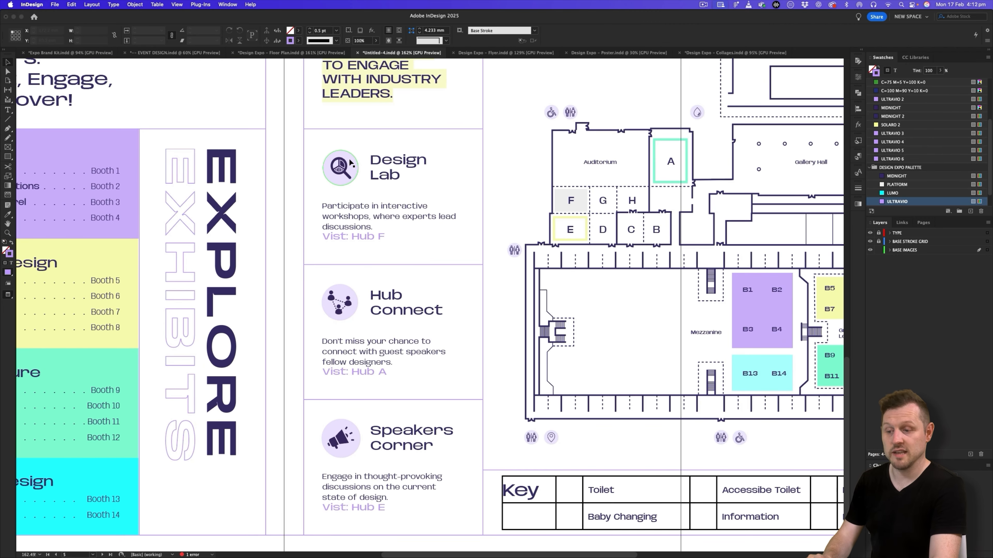
- Fill the icon circles with palette swatches: PLATFORM for Design Lab, FLURO for Hub Connect and SOLARO for Speakers Corner
left_click(350, 164)
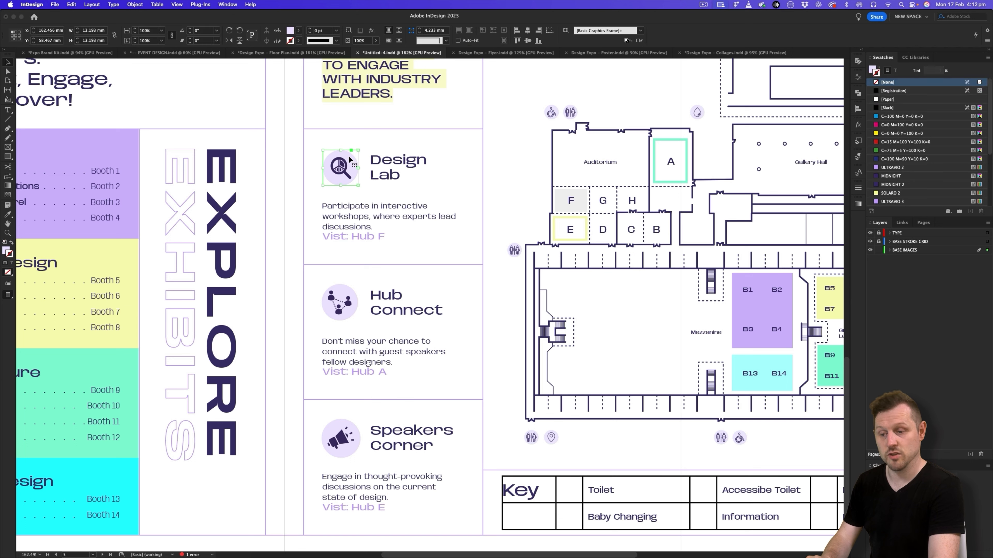
scroll(898, 176, "down", 2)
left_click(897, 168)
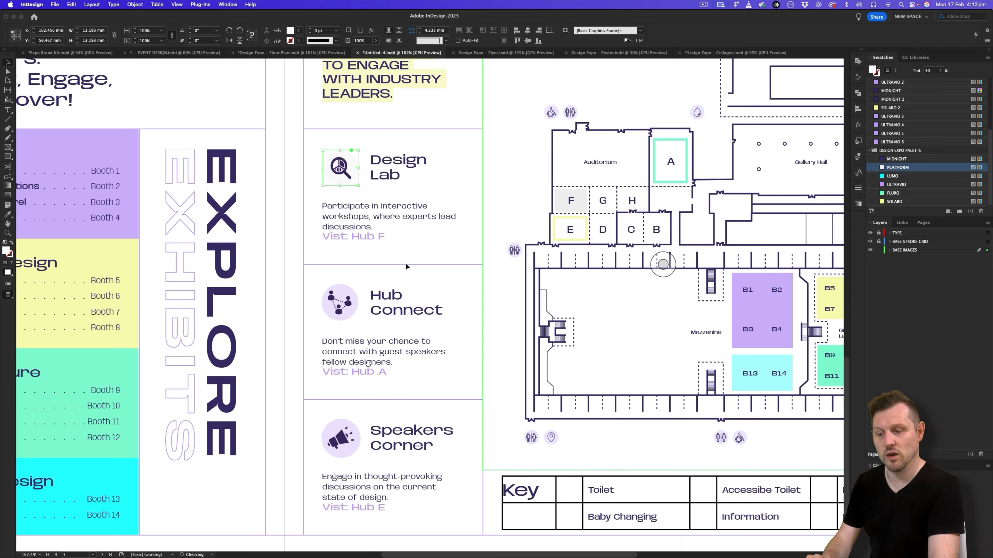
left_click(350, 312)
left_click(893, 193)
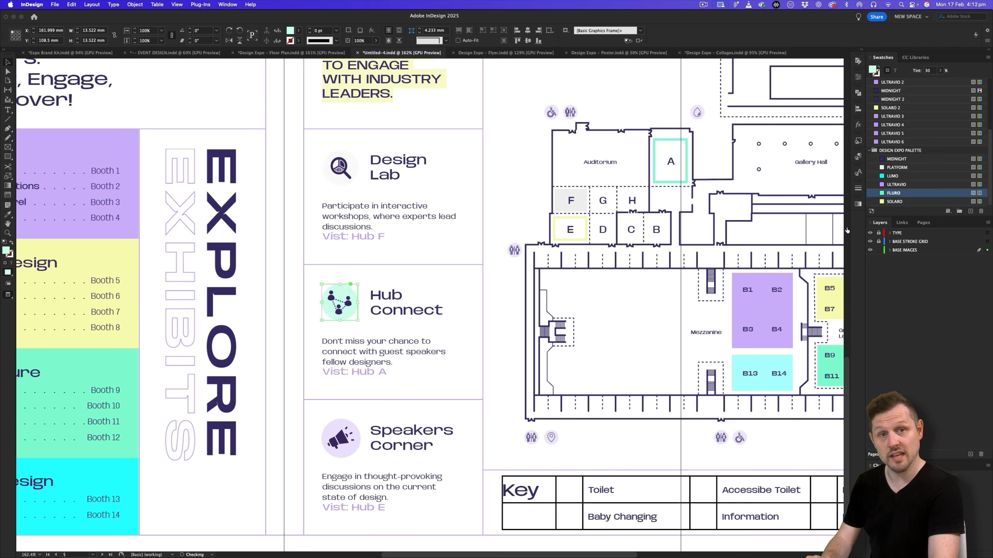
left_click(351, 421)
left_click(894, 201)
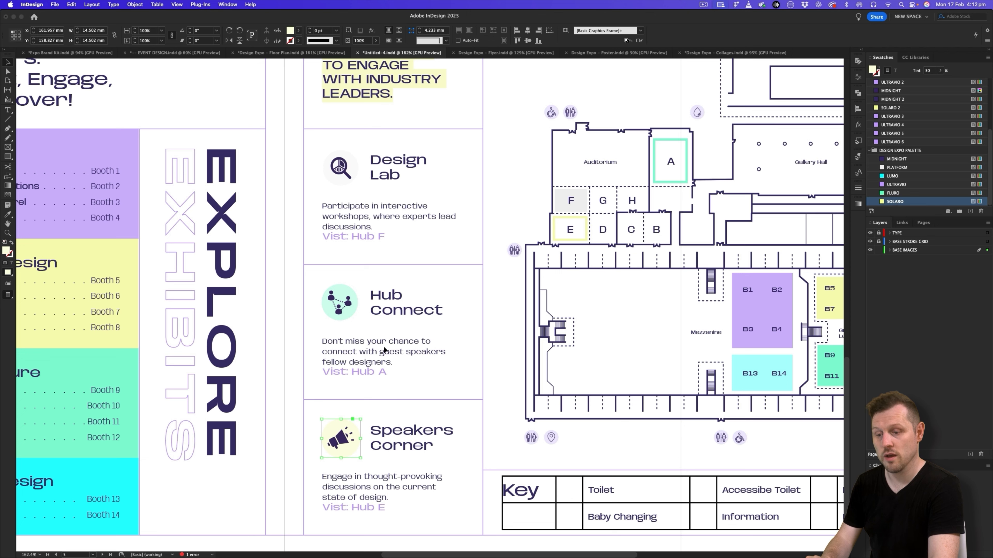
- Convert the circle behind the Hub Connect icon to a Rectangle shape
left_click(349, 290)
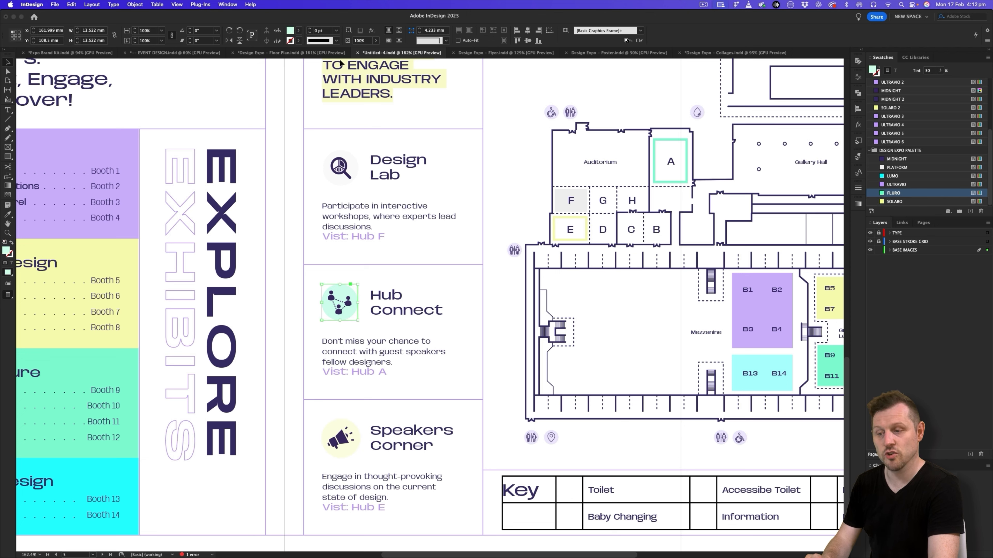
left_click(132, 5)
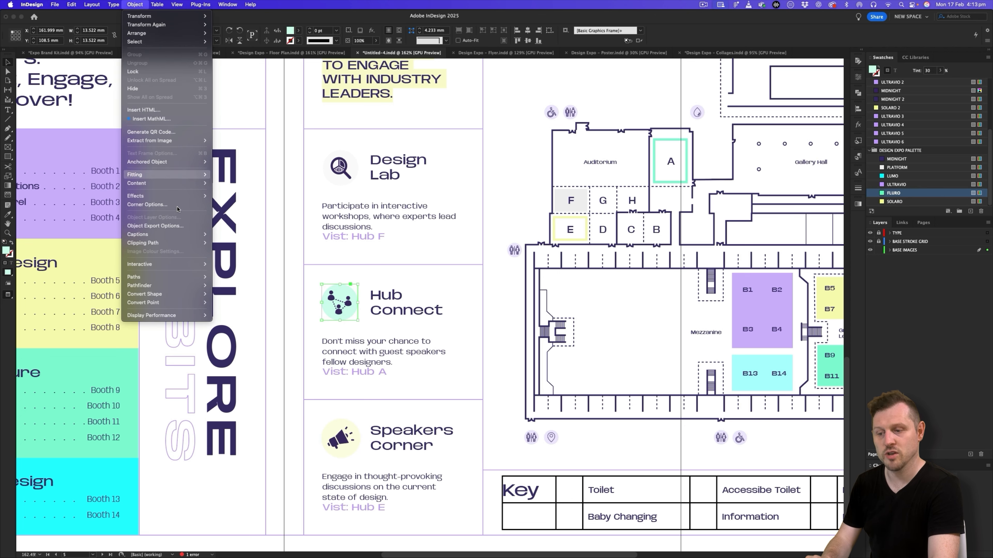
mouse_move(188, 294)
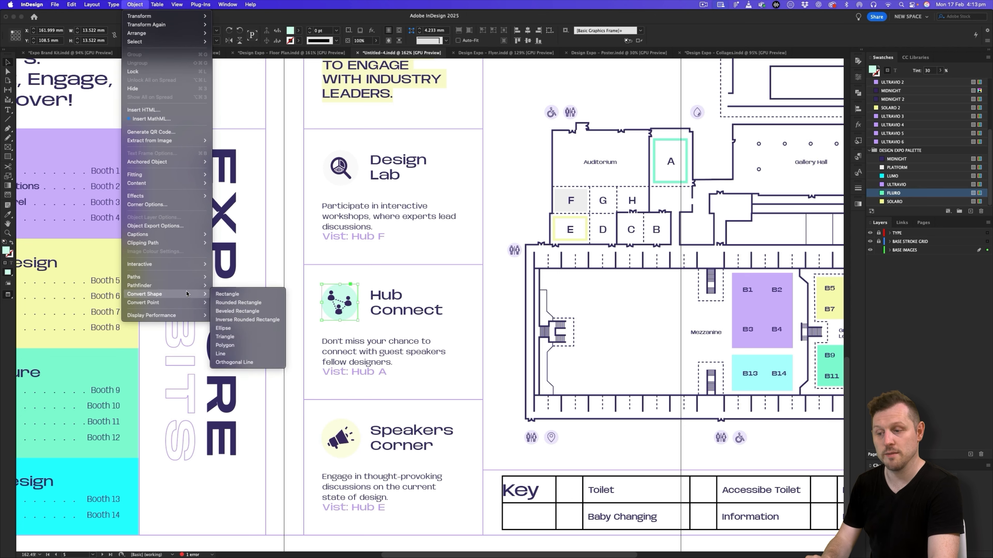
left_click(239, 295)
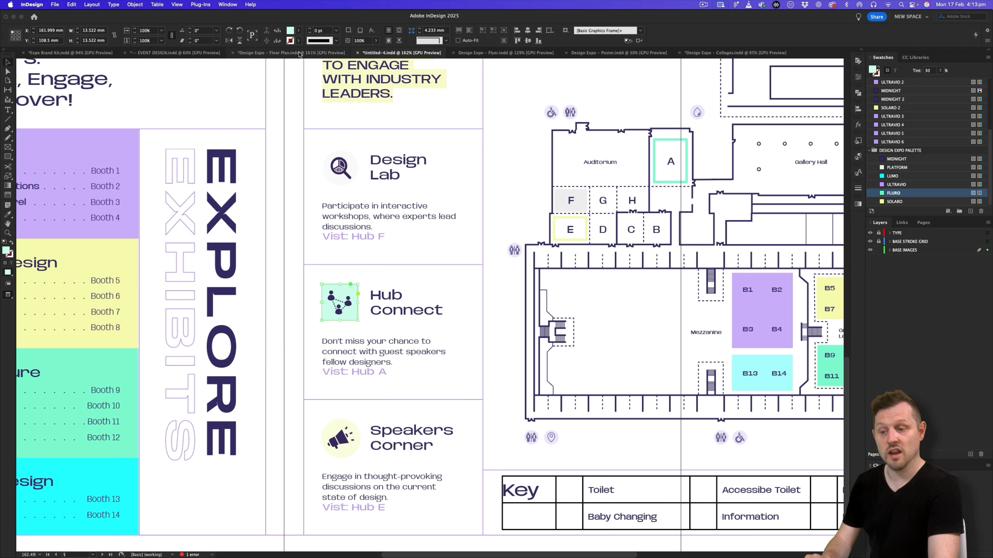
- Set the fill tint of all three icon background shapes to 100% and deselect them
left_click(335, 177)
left_click(337, 305, "shift")
left_click(339, 434, "shift")
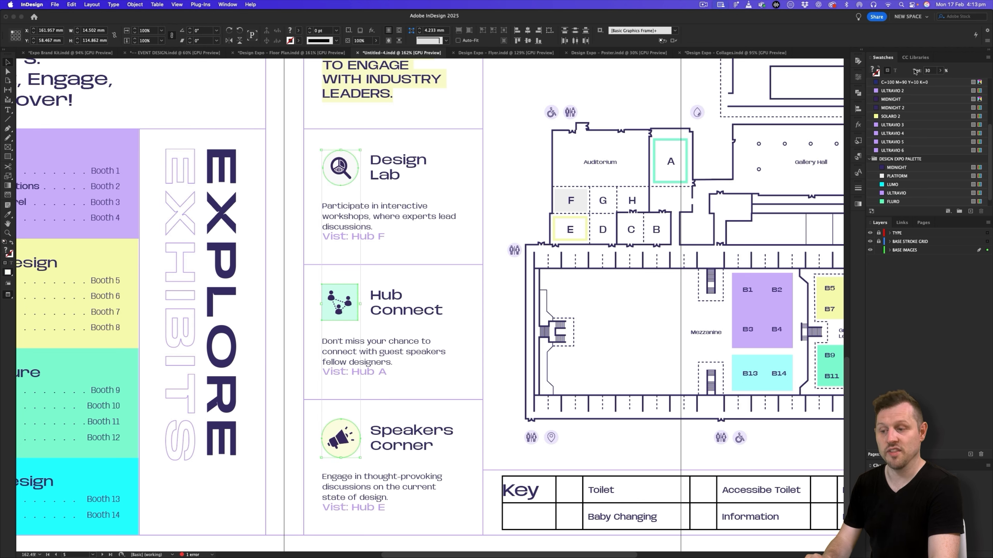
type("100")
key("Return")
left_click(491, 170)
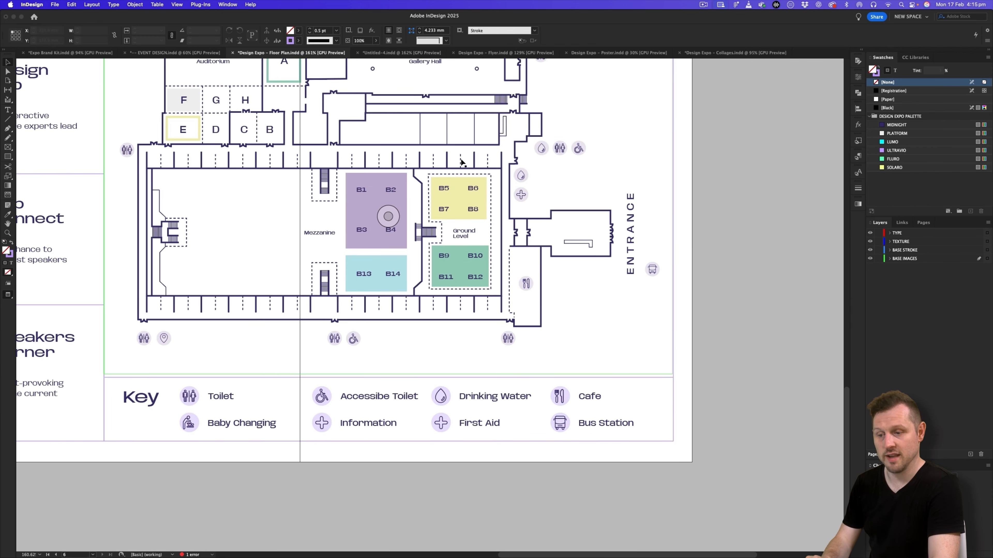
- In Untitled-4, load the toilet icon from the media kit's 6 - Icons assets folder for placing
left_click(386, 53)
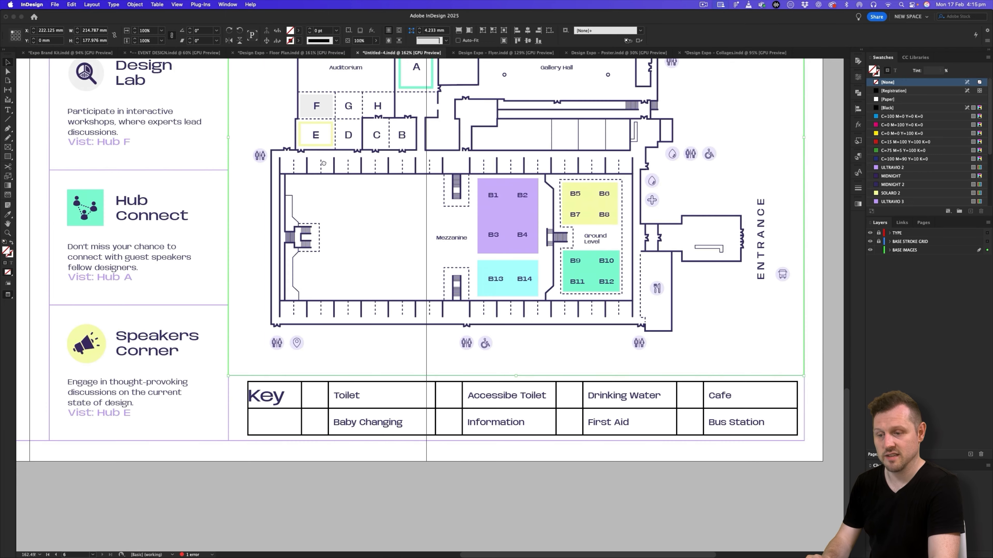
left_click(556, 484)
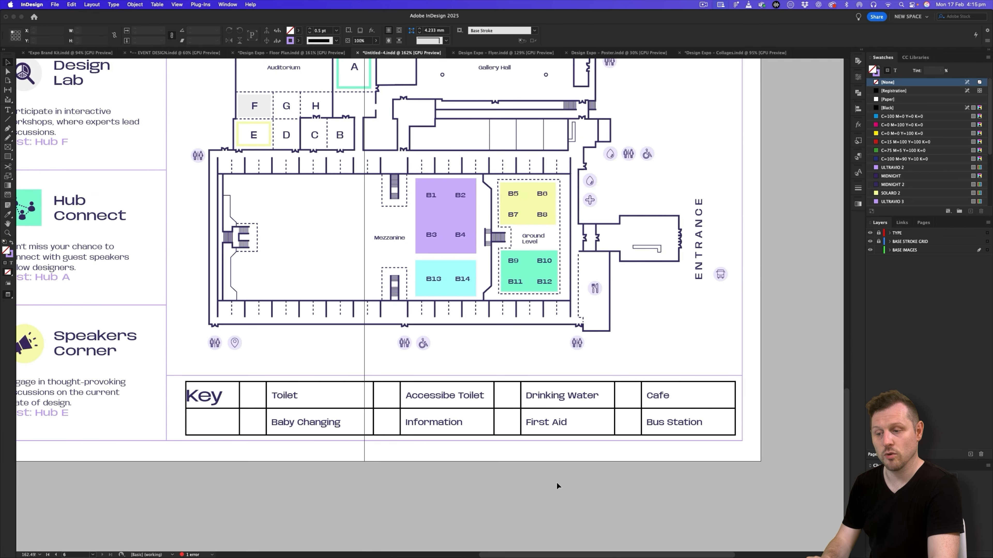
key("super+d")
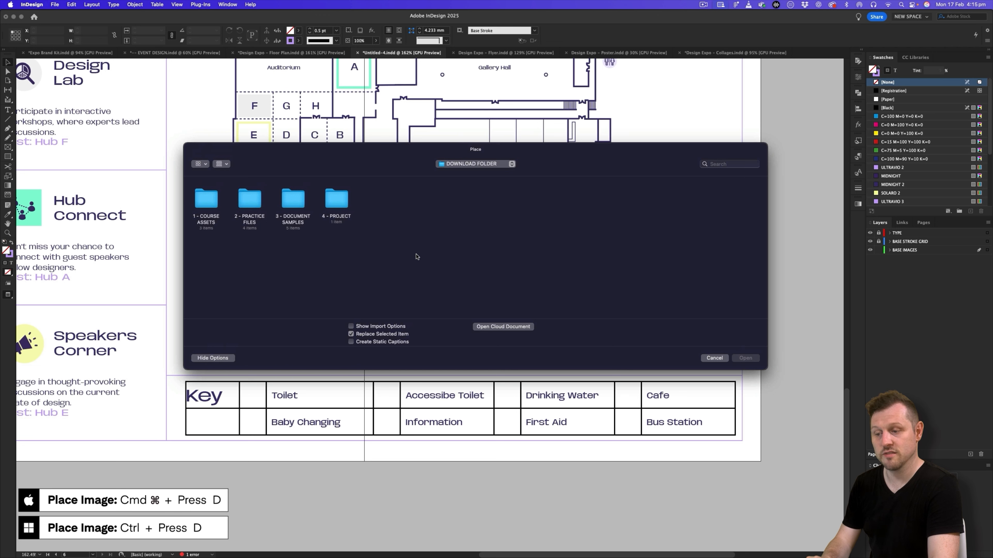
double_click(337, 199)
double_click(212, 203)
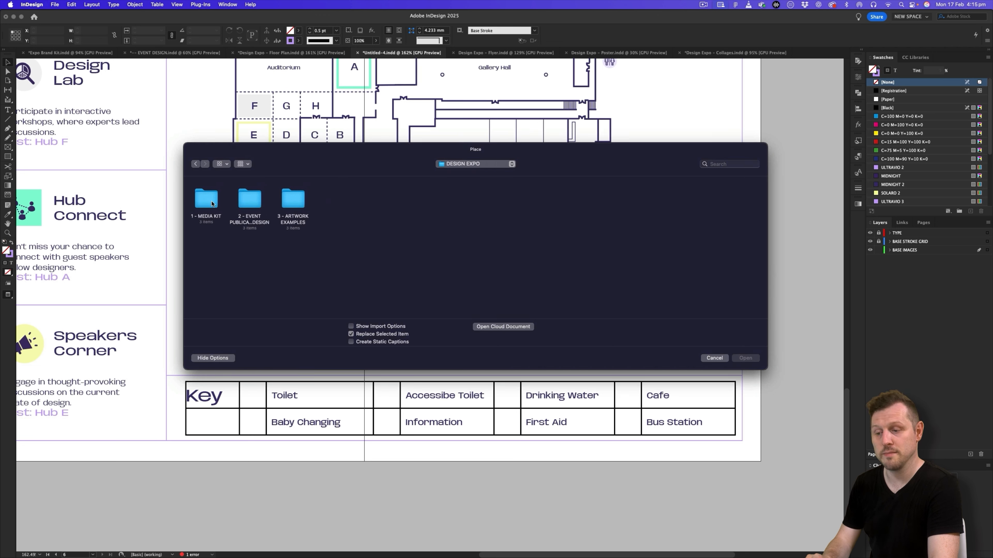
double_click(212, 203)
double_click(213, 204)
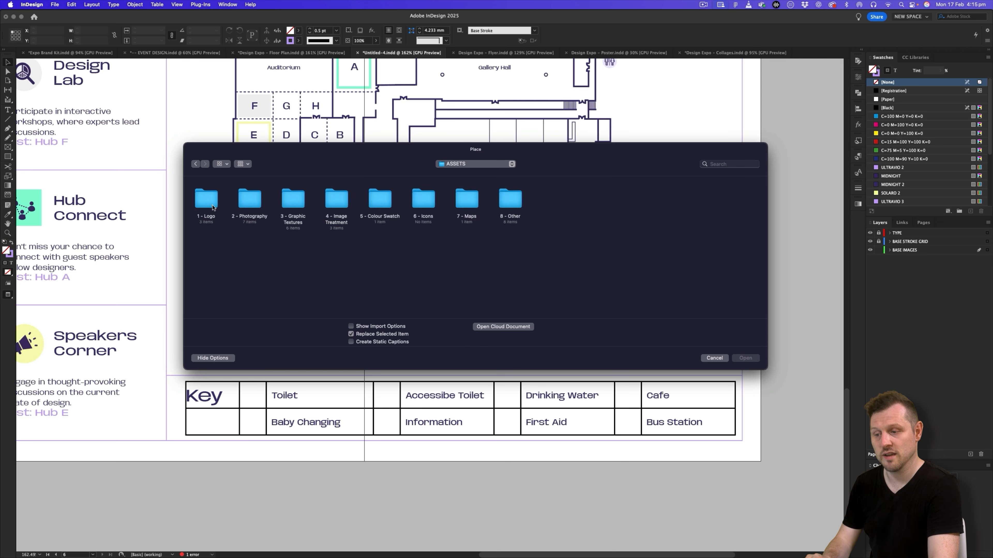
double_click(423, 201)
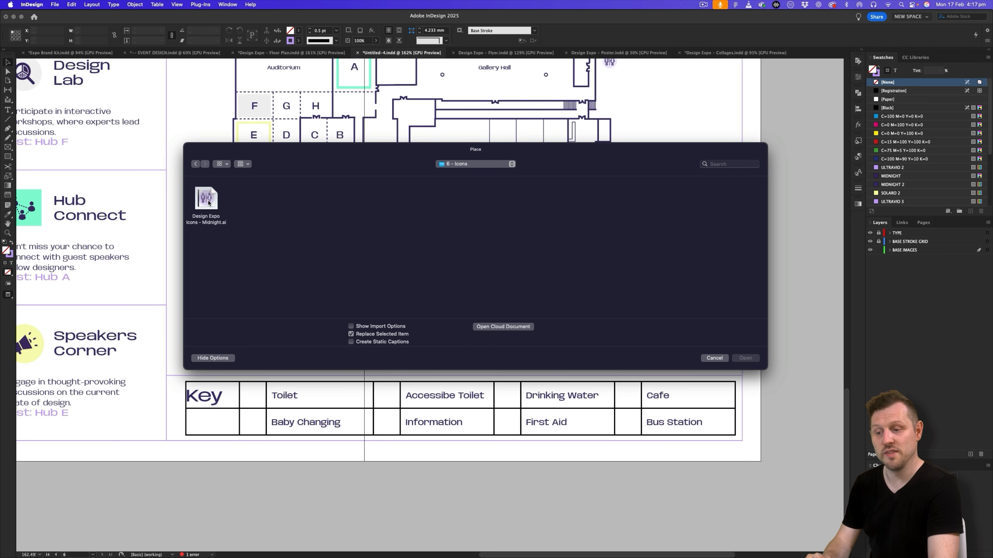
double_click(206, 200)
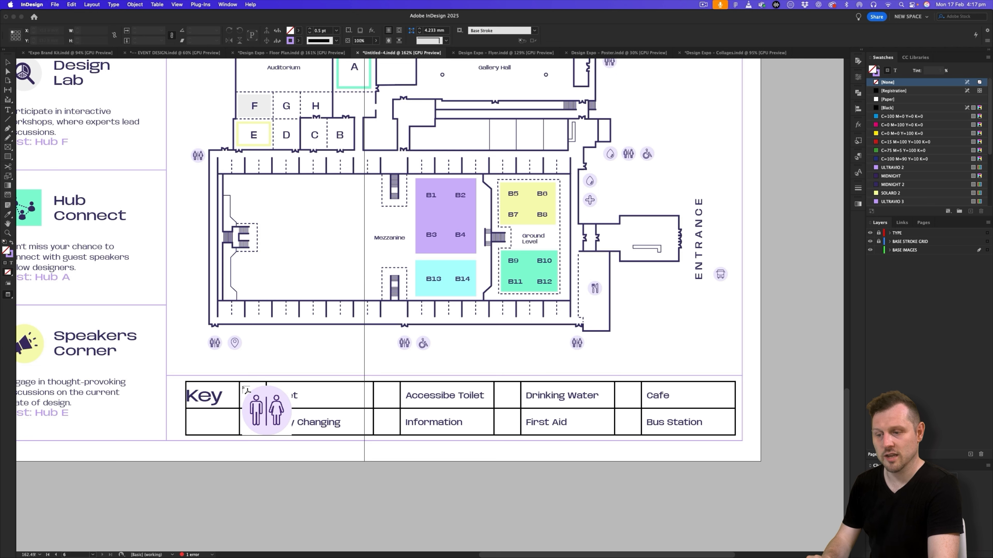
- Place the toilet icon about 8 mm wide over the empty key table cell beside Toilet and nudge it into position
left_click_drag(242, 385, 262, 406)
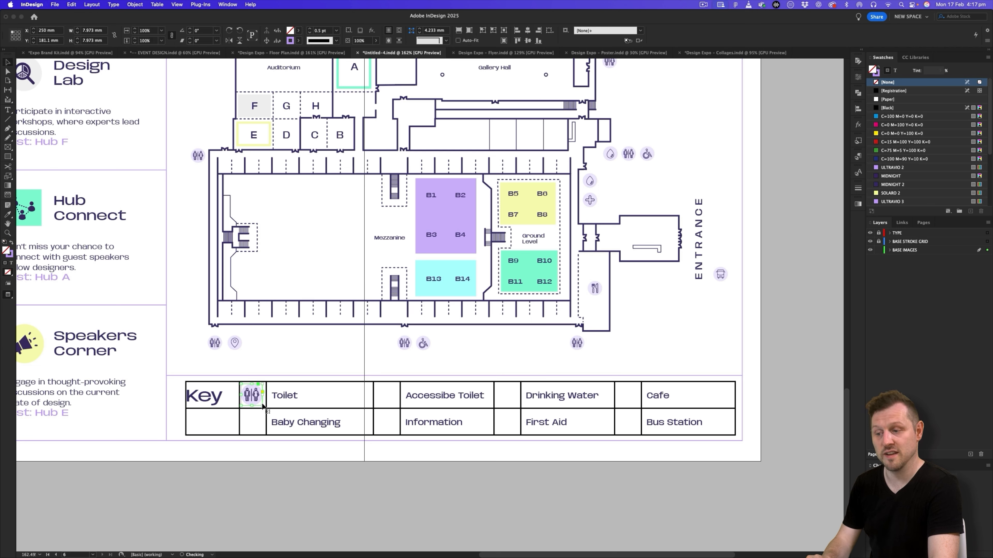
scroll(245, 397, "up", 5)
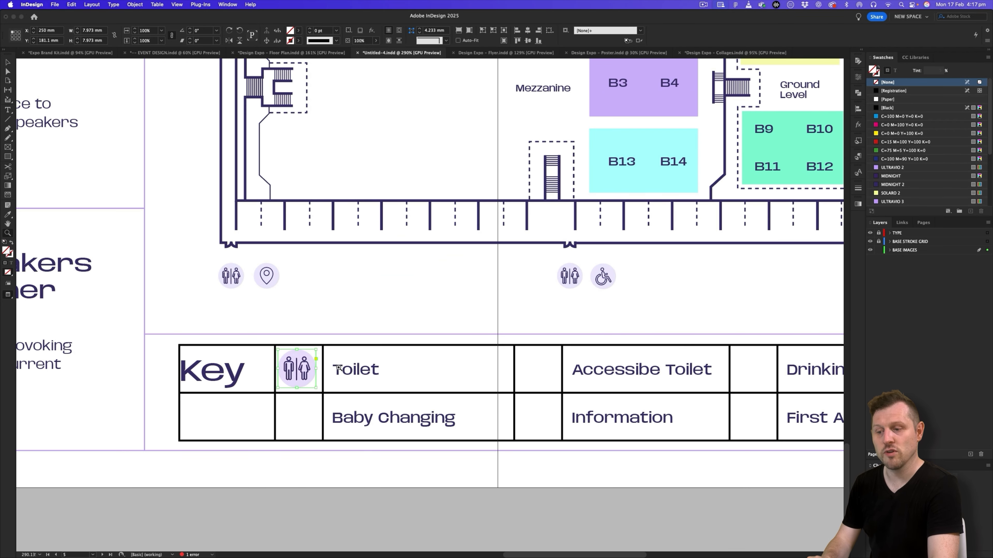
left_click_drag(308, 363, 312, 363)
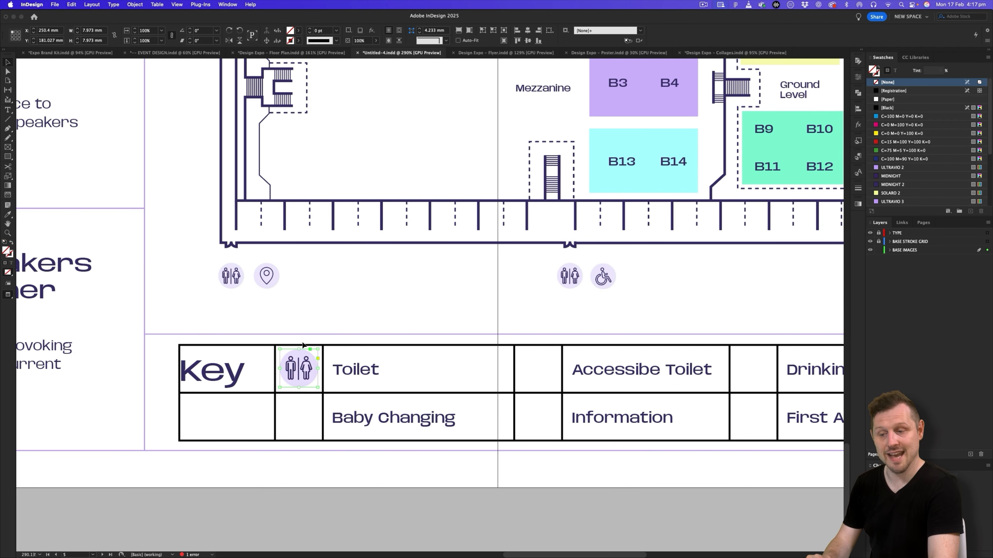
- Cut the toilet icon, unlock the TYPE layer and start text editing in the key table cell beside Toilet
key("super+x")
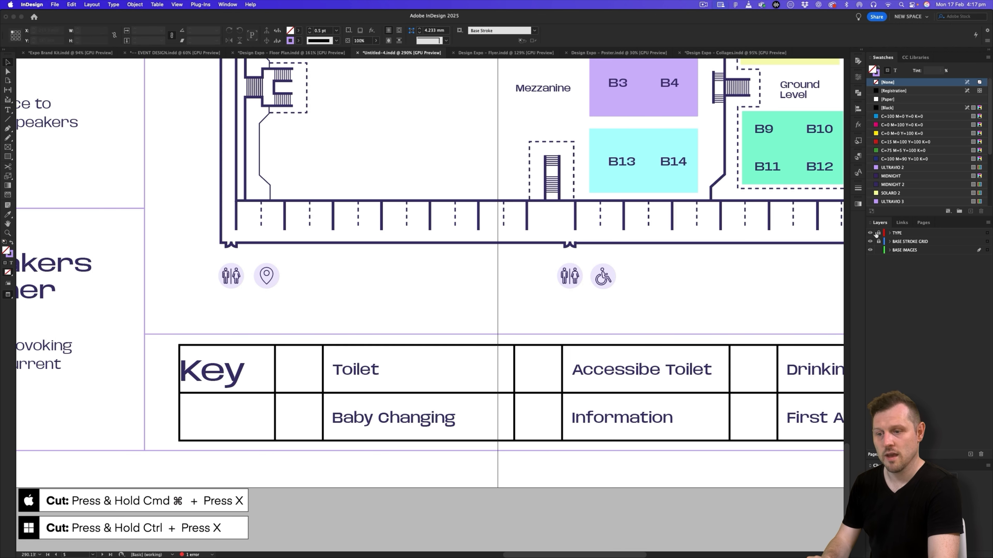
double_click(302, 372)
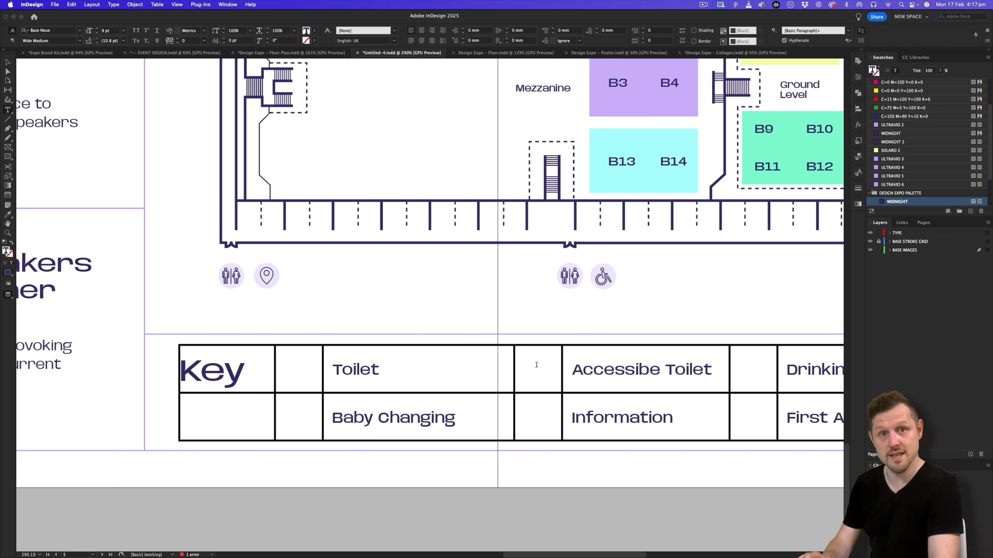
left_click(534, 375)
key("super+v")
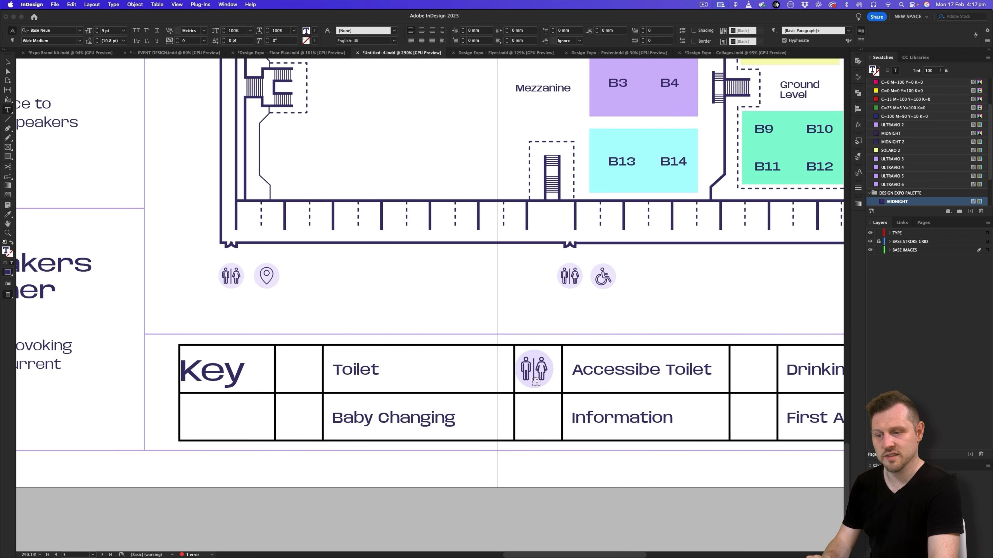
key("super+z")
- Paste the toilet icon inline into the key table cells beside Toilet and Baby Changing
left_click(294, 371)
key("super+v")
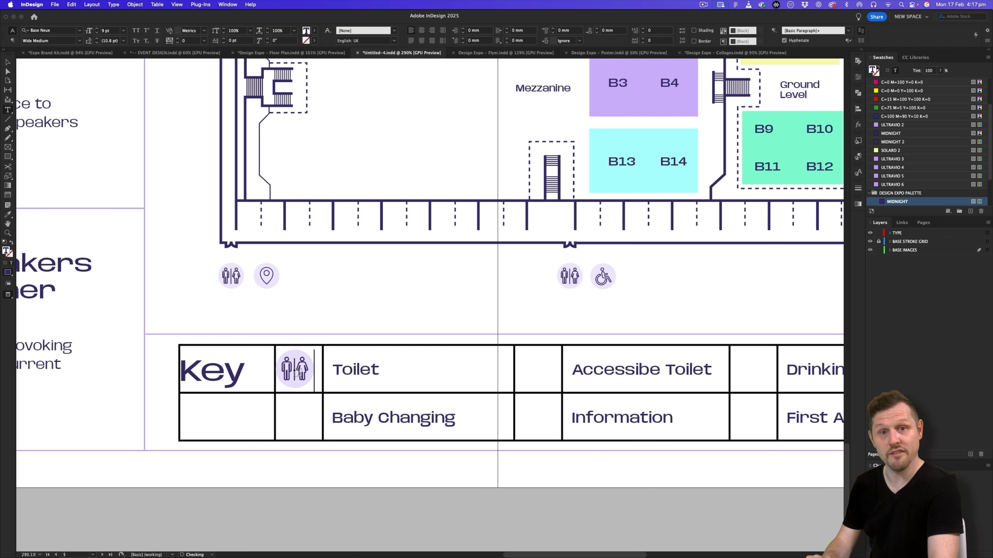
left_click(290, 416)
key("super+v")
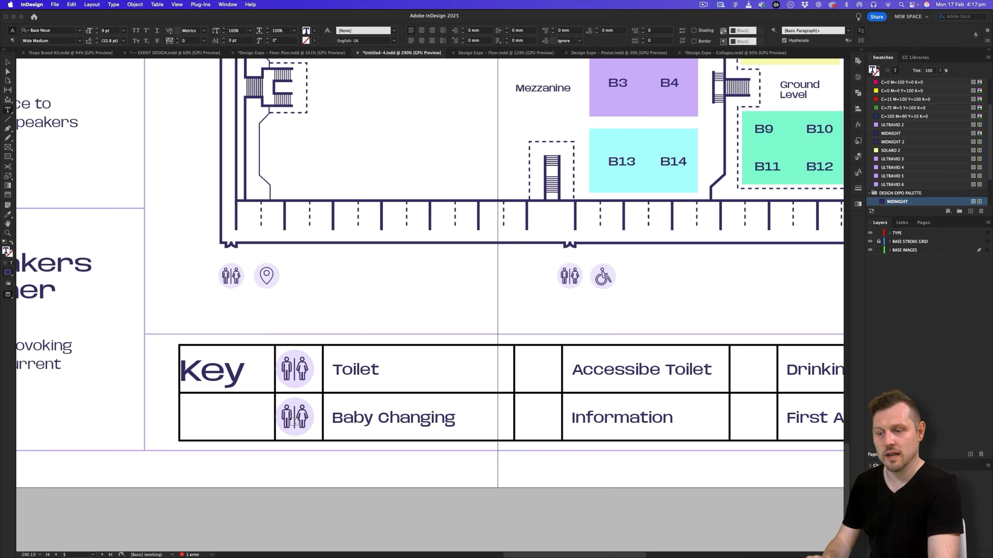
- Centre-align the contents of the two icon cells beside Toilet and Baby Changing horizontally
left_click_drag(317, 355, 320, 419)
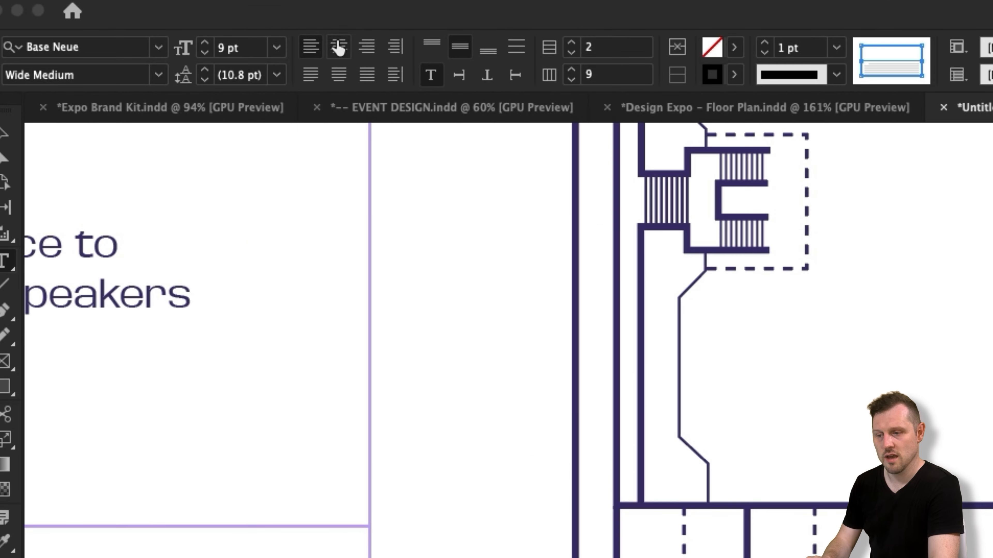
left_click(133, 30)
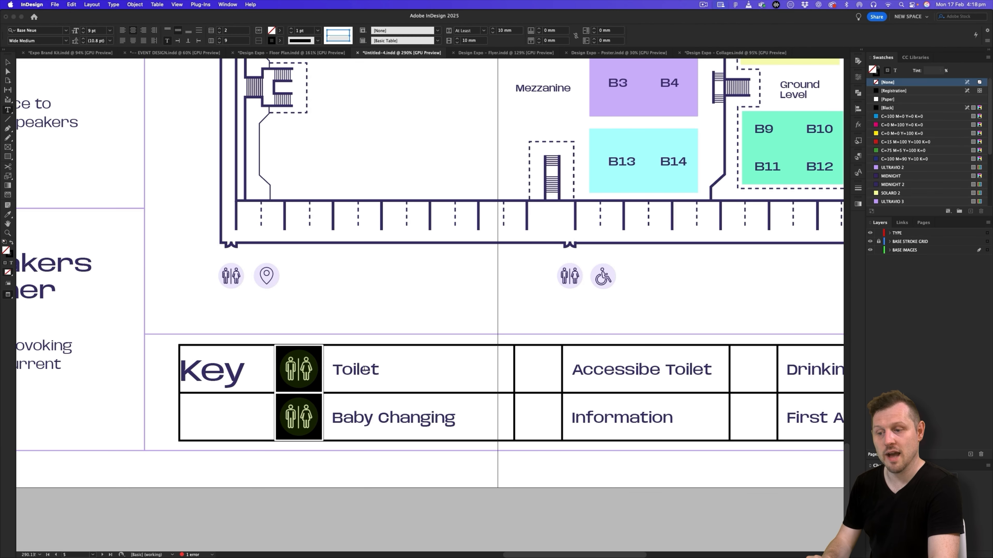
- Paste the toilet icon inline into the key table cells beside Accessibe Toilet, Information, Drinking Water, First Aid, Cafe and Bus Station
scroll(363, 369, "right", 6)
scroll(430, 359, "left", 3)
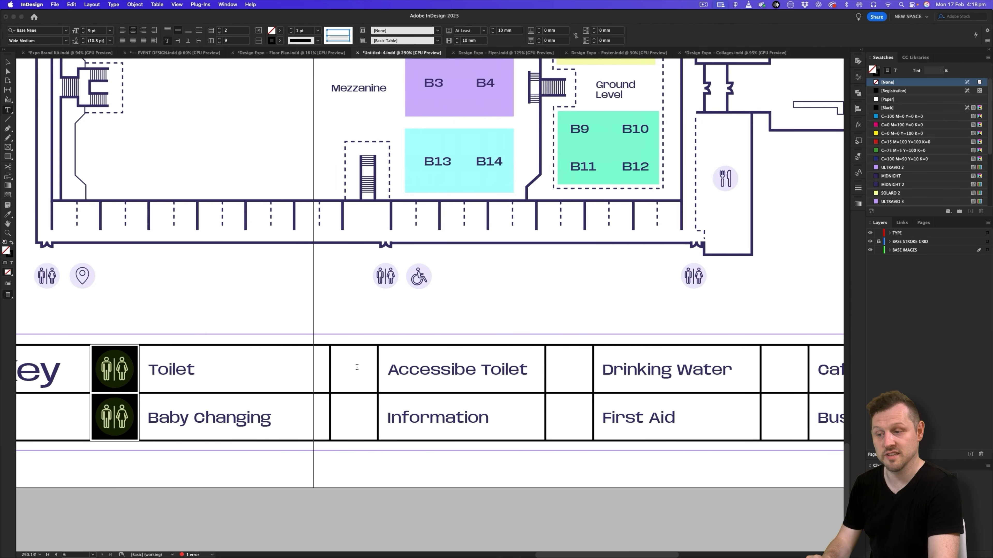
left_click_drag(357, 366, 359, 410)
key("super+v")
left_click_drag(563, 408, 569, 366)
key("super+v")
left_click_drag(782, 356, 784, 418)
key("super+v")
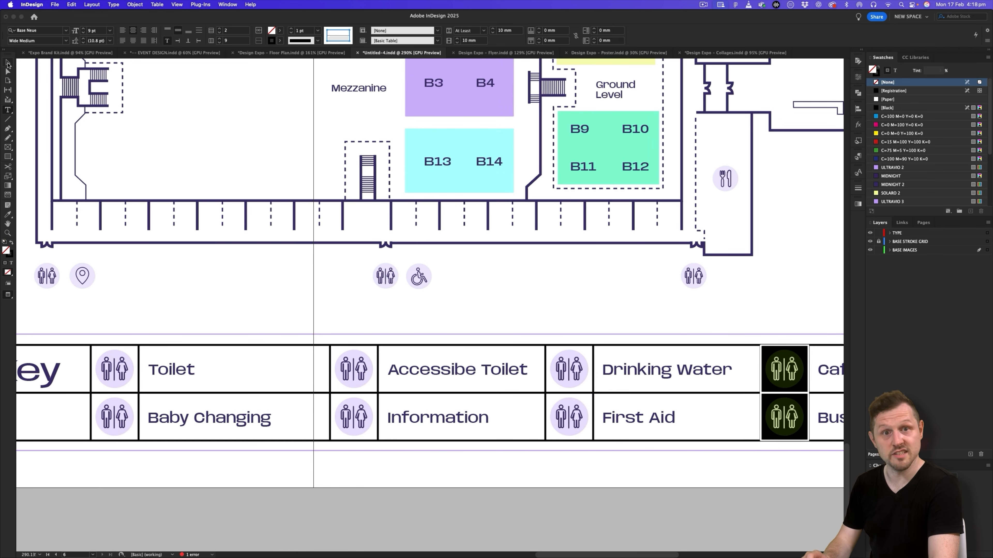
- Select the icon beside Baby Changing and start replacing it with Design Expo Icons - Midnight.ai from the media kit's Icons folder
left_click(8, 64)
left_click_drag(424, 335, 397, 349)
left_click_drag(464, 360, 434, 365)
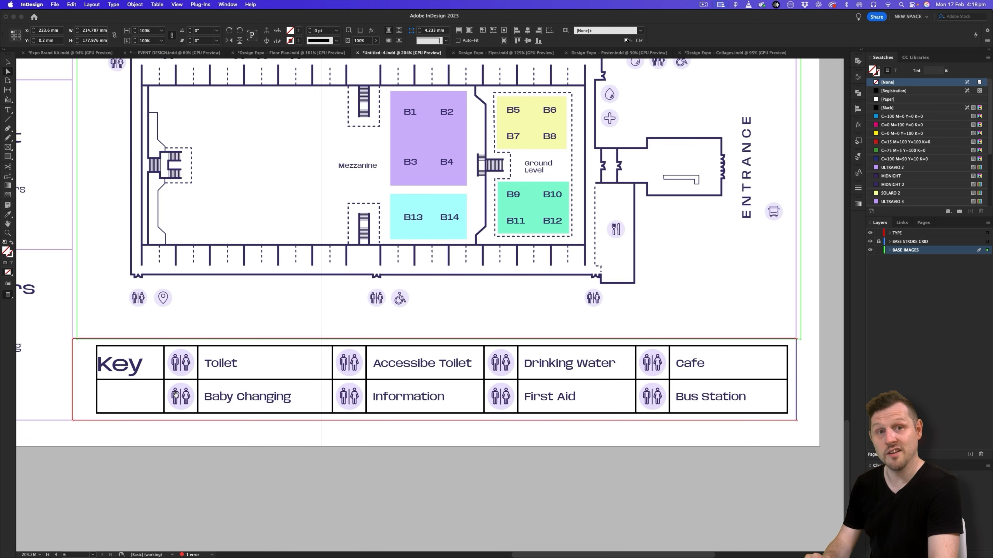
left_click(181, 394)
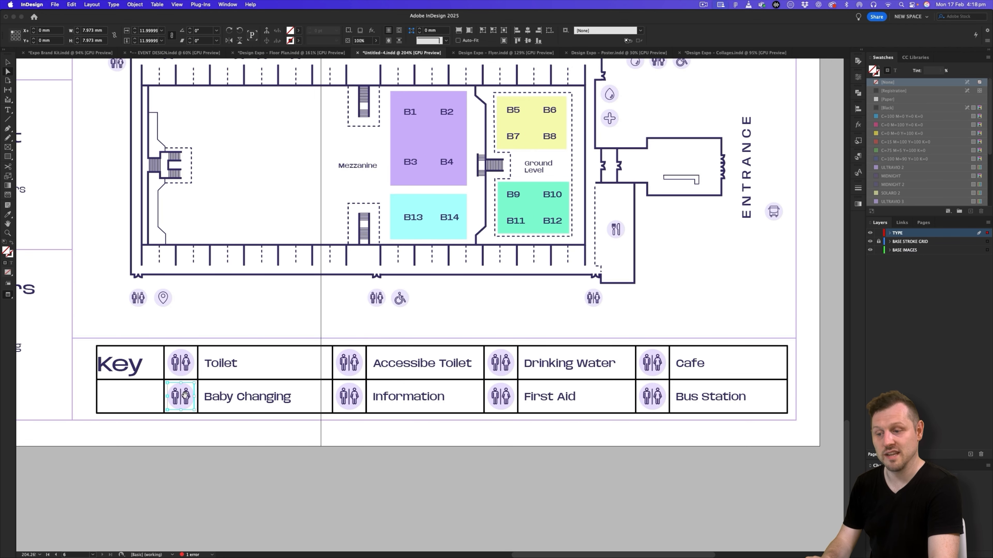
key("super+d")
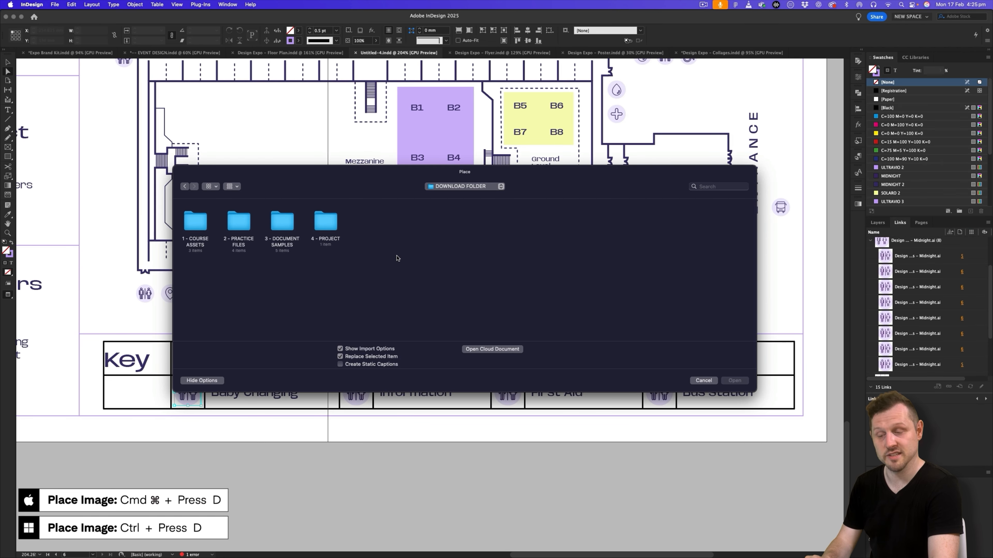
double_click(327, 226)
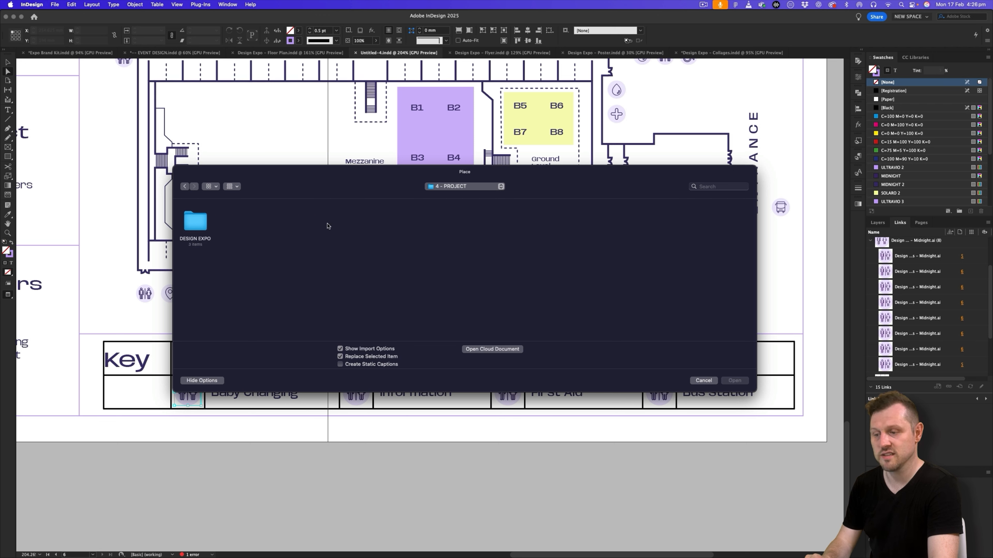
double_click(191, 222)
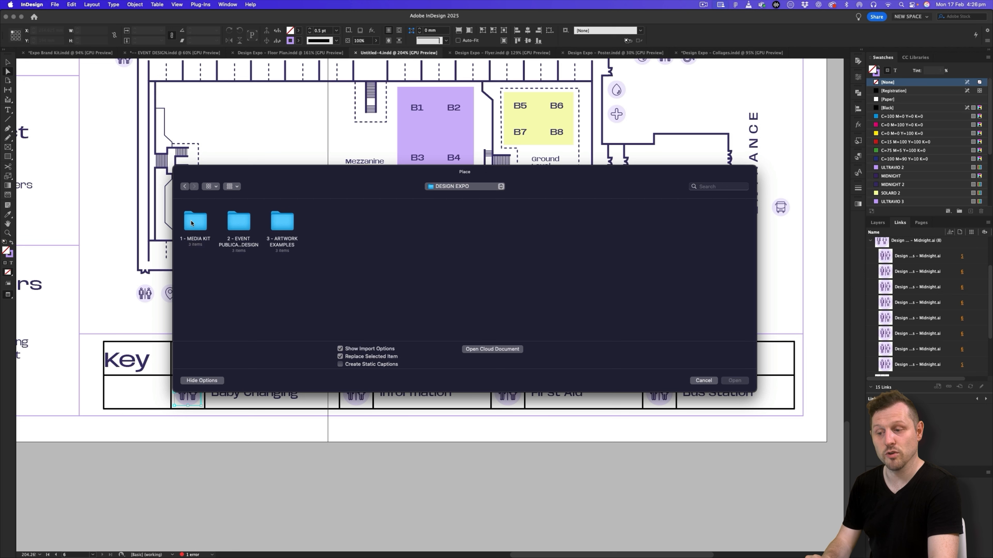
double_click(192, 222)
double_click(196, 225)
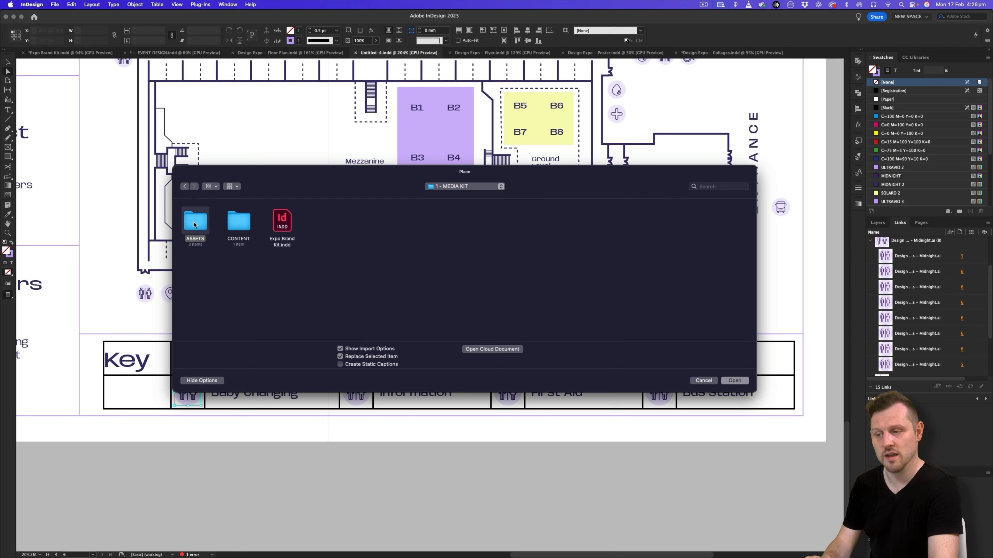
double_click(414, 225)
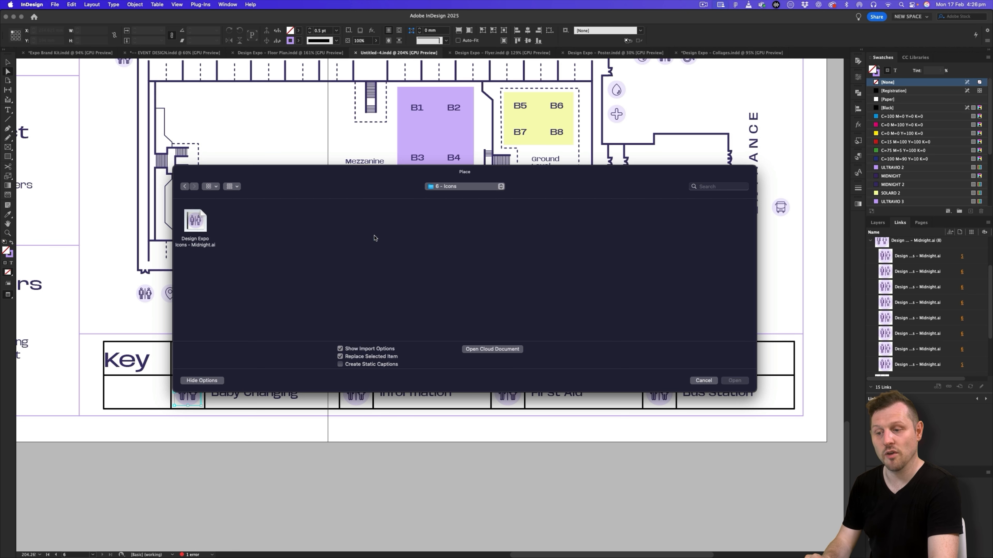
left_click(200, 223)
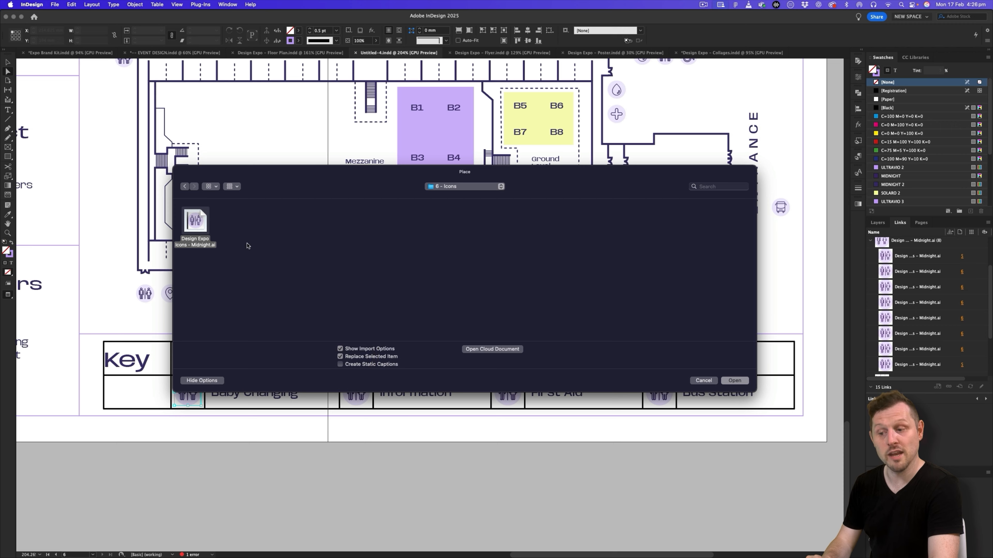
double_click(197, 223)
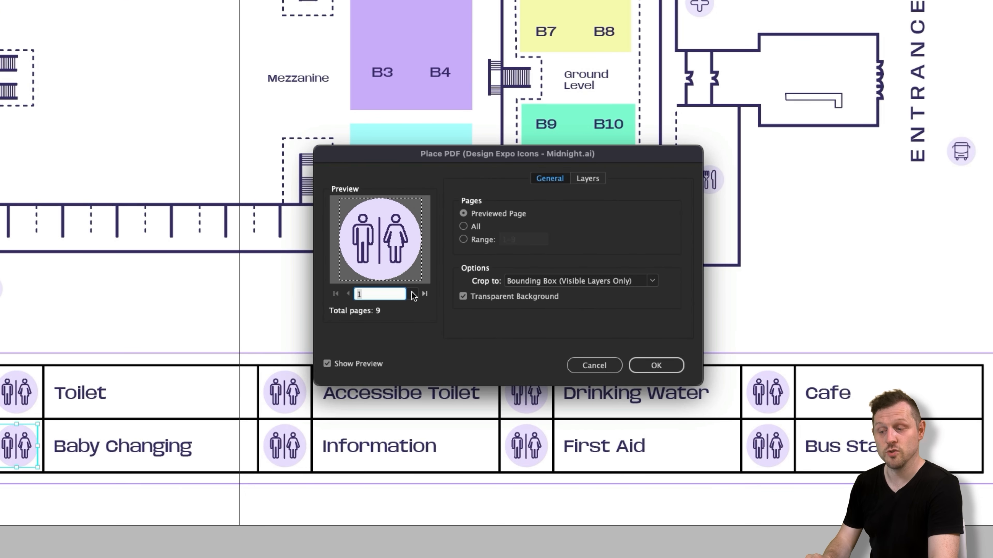
- Import page 3 of the icons file, the baby changing symbol, as the replacement for the selected icon
left_click(412, 293)
left_click(412, 293)
left_click(412, 293)
left_click(412, 293)
left_click(412, 293)
left_click(412, 293)
left_click(412, 293)
left_click(349, 294)
left_click(349, 294)
left_click(349, 294)
left_click(349, 293)
left_click(349, 294)
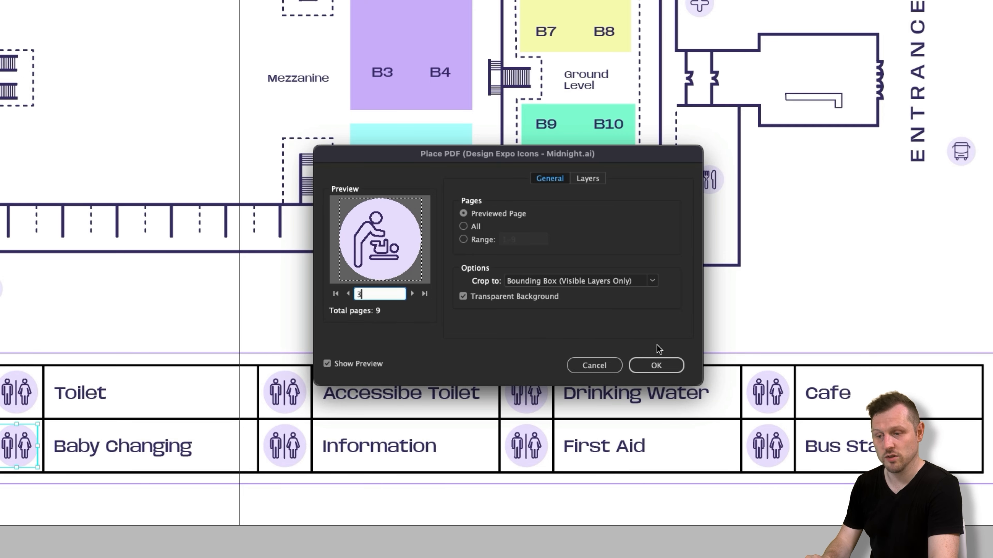
left_click(652, 360)
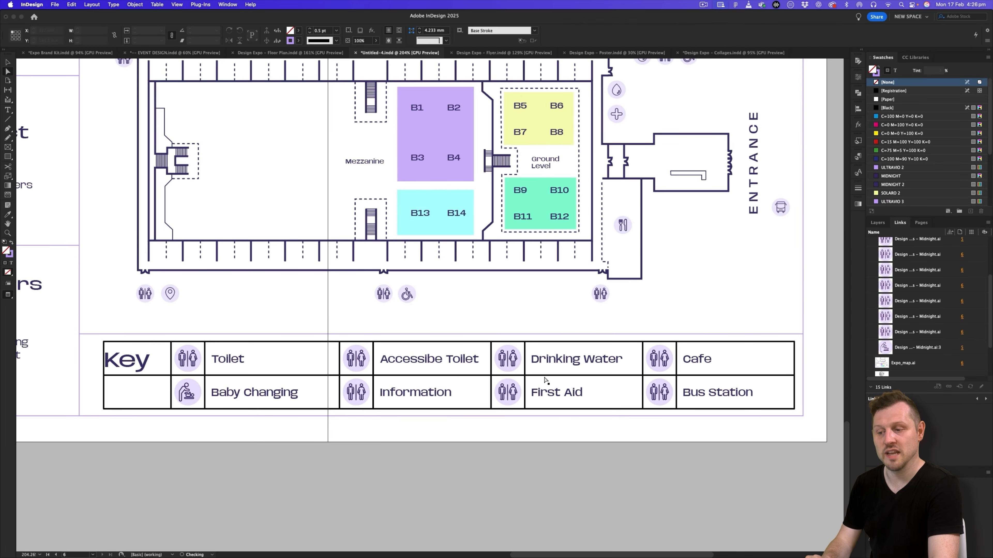
- Replace the icon beside Accessibe Toilet with the wheelchair symbol from page 2 of Design Expo Icons - Midnight.ai
left_click(356, 359)
key("super+d")
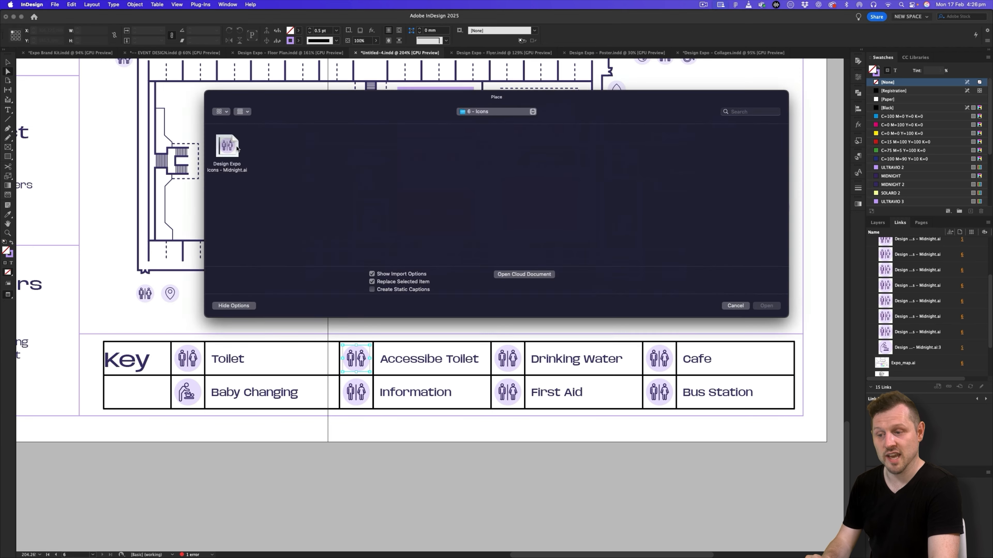
double_click(228, 151)
left_click(437, 297)
- Replace the icon beside Drinking Water with the water drop from page 4 of Design Expo Icons - Midnight.ai
left_click(437, 297)
left_click(395, 297)
left_click(589, 340)
- Replace the icon beside Information with the information symbol from page 6 of Design Expo Icons - Midnight.ai
left_click(356, 392)
key("super+d")
double_click(229, 151)
triple_click(437, 297)
double_click(436, 297)
left_click(587, 345)
left_click(508, 358)
key("super+d")
double_click(229, 151)
- Replace the icon beside Bus Station with the bus symbol from page 8 of Design Expo Icons - Midnight.ai
left_click(437, 296)
triple_click(436, 296)
left_click(396, 297)
left_click(589, 341)
- Replace the icon beside First Aid with the cross symbol from page 9 of Design Expo Icons - Midnight.ai
left_click(512, 389)
key("super+d")
double_click(228, 151)
triple_click(436, 298)
left_click(436, 298)
triple_click(437, 298)
left_click(437, 297)
left_click(588, 342)
- Replace the icon beside Cafe with the cutlery symbol from page 7 of Design Expo Icons - Midnight.ai
left_click(656, 356)
key("super+d")
double_click(228, 151)
triple_click(436, 297)
triple_click(436, 298)
left_click(588, 342)
left_click(658, 391)
key("super+d")
double_click(229, 151)
triple_click(436, 296)
double_click(437, 297)
left_click(437, 297)
left_click(436, 297)
left_click(588, 342)
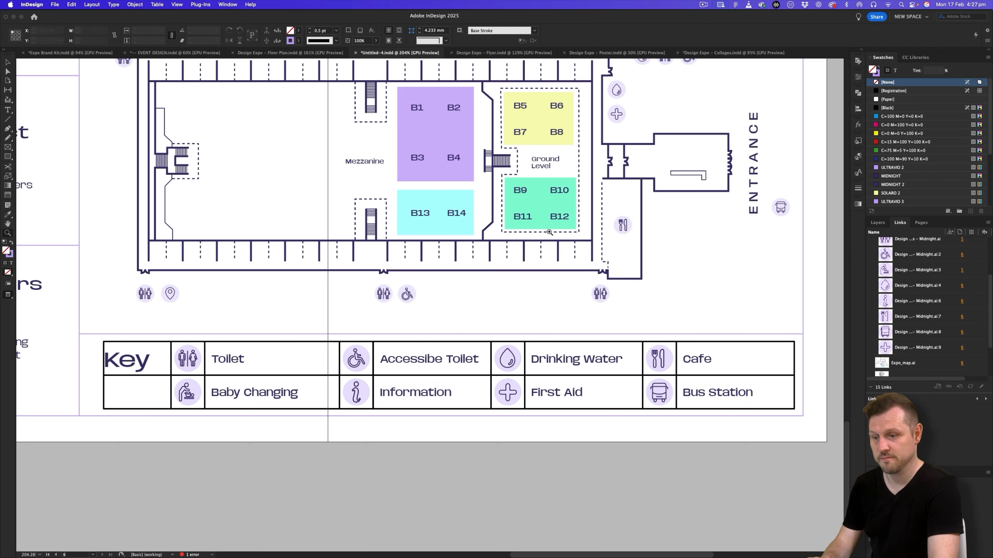
- Select all cells of the key table and set their border stroke weight to 0 pt
key("super+0")
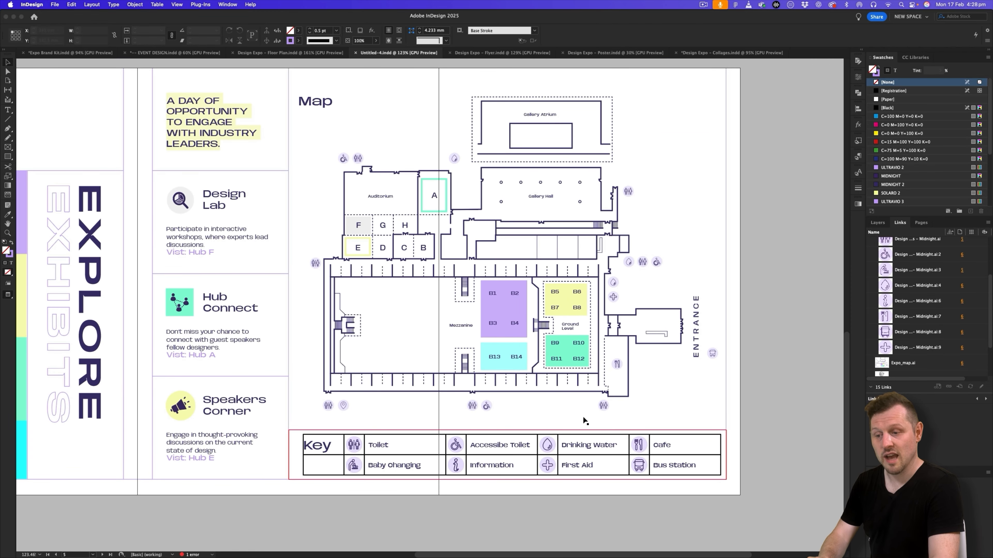
scroll(564, 430, "up", 3)
left_click_drag(564, 429, 487, 391)
key("v")
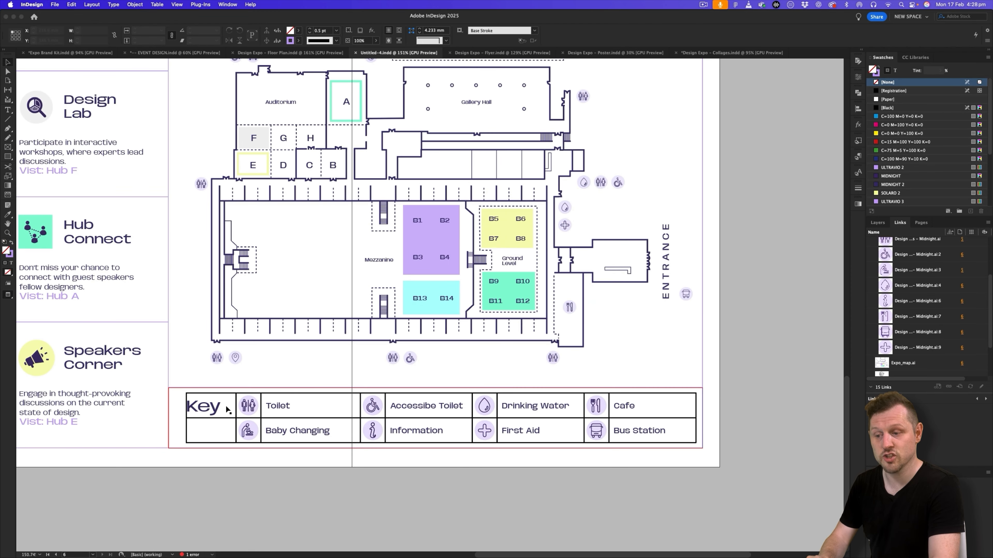
double_click(226, 409)
left_click_drag(226, 408, 644, 427)
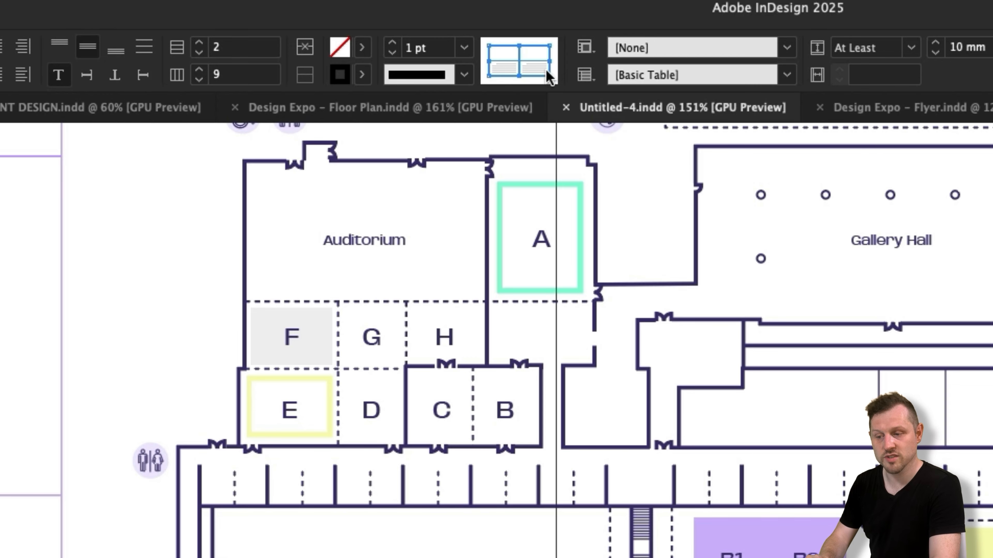
left_click(465, 47)
left_click(455, 70)
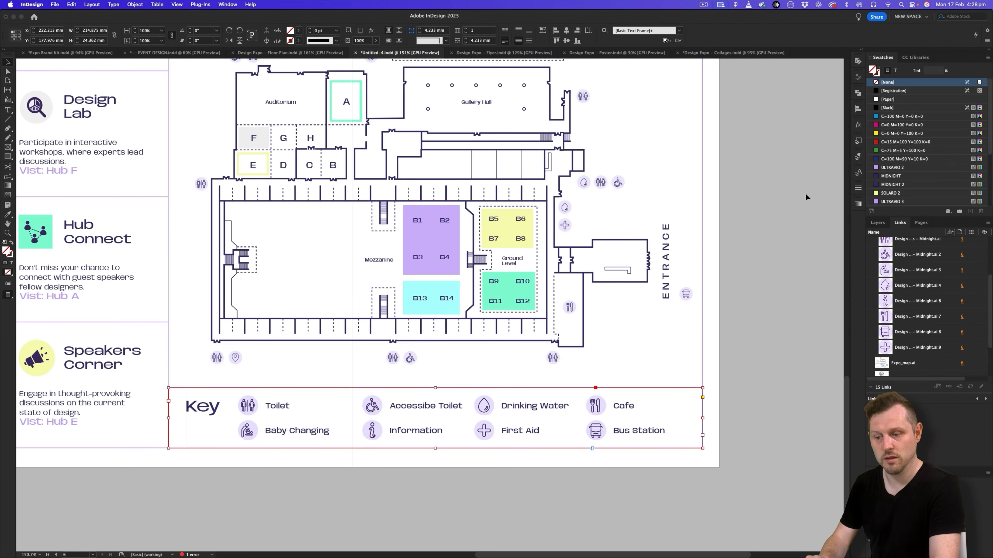
left_click(805, 198)
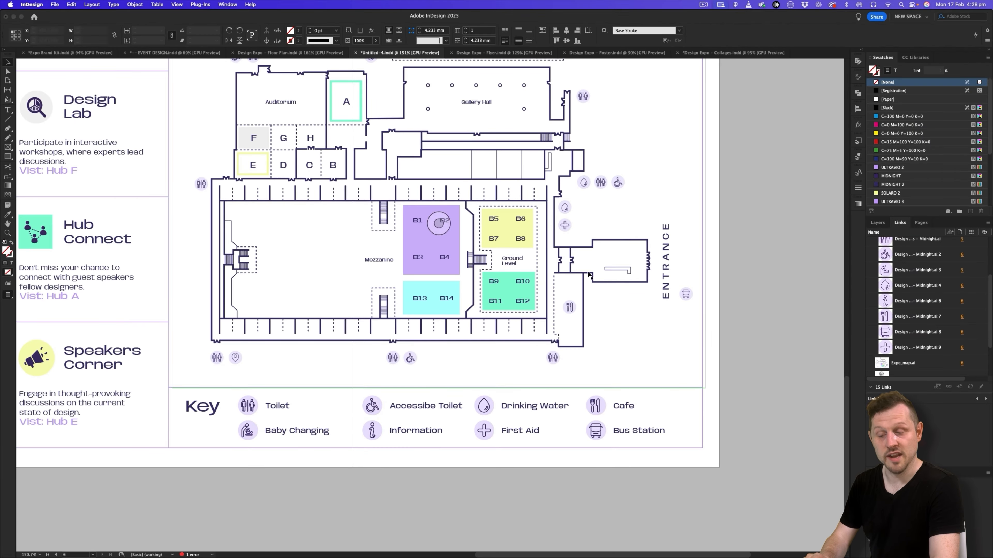
- Review both brochure spreads and compare them with the dot textures in the reference document Design Expo - Floor Plan.indd
left_click_drag(438, 223, 336, 219)
left_click_drag(377, 344, 491, 333)
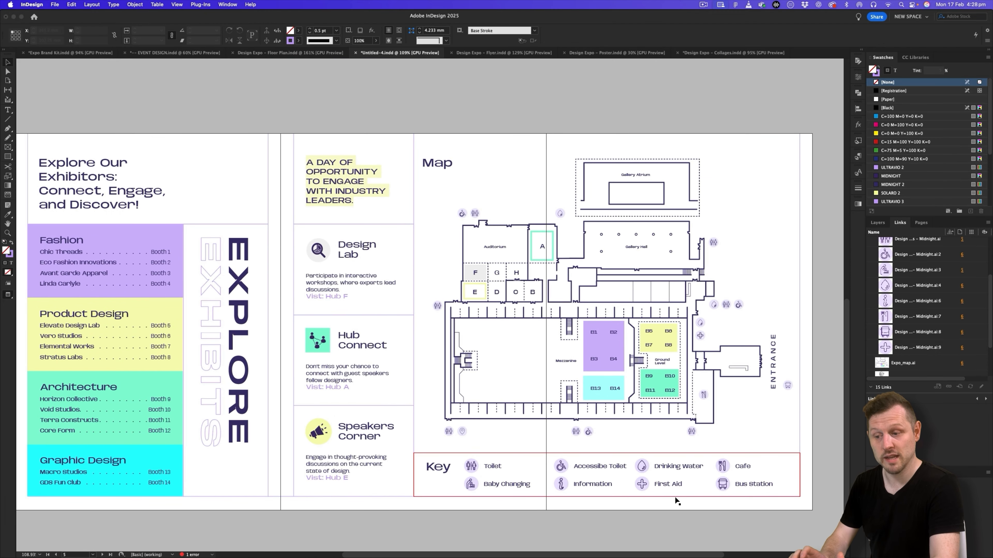
left_click_drag(459, 333, 451, 332)
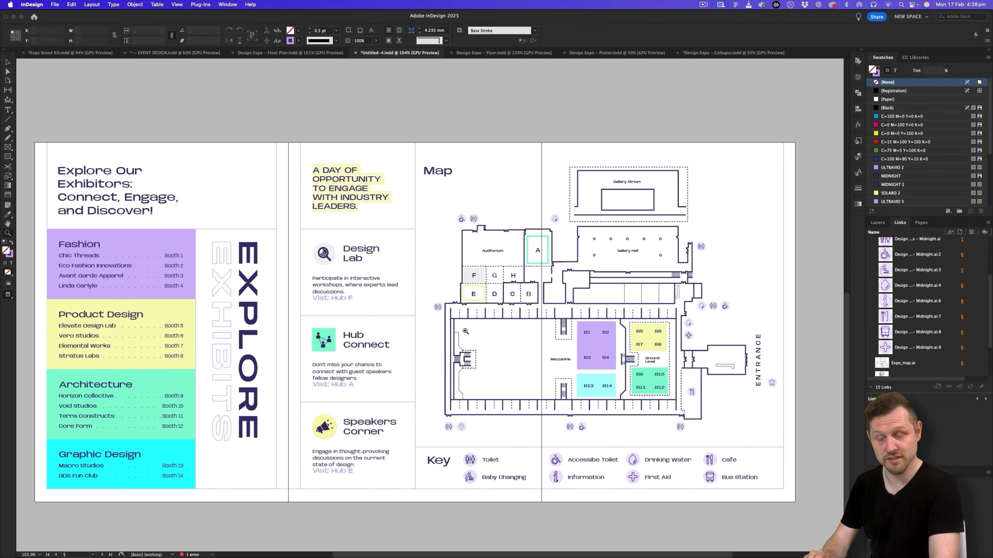
scroll(465, 331, "up", 10)
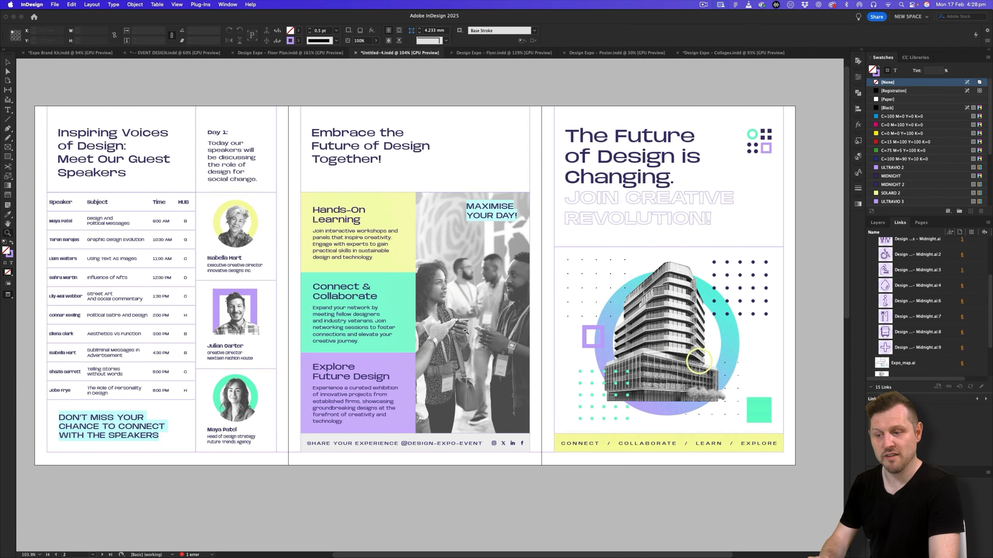
scroll(465, 331, "down", 3)
left_click(293, 53)
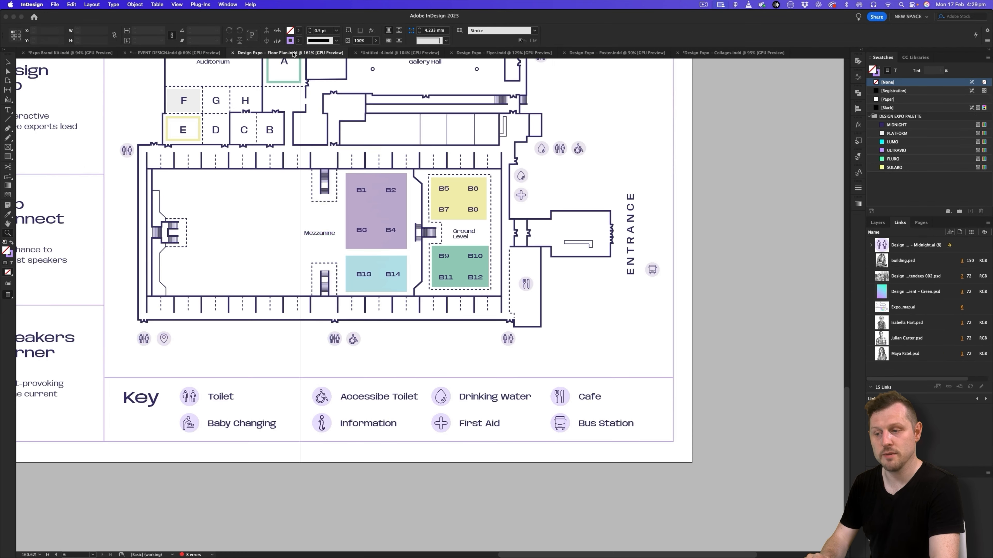
scroll(419, 203, "down", 5)
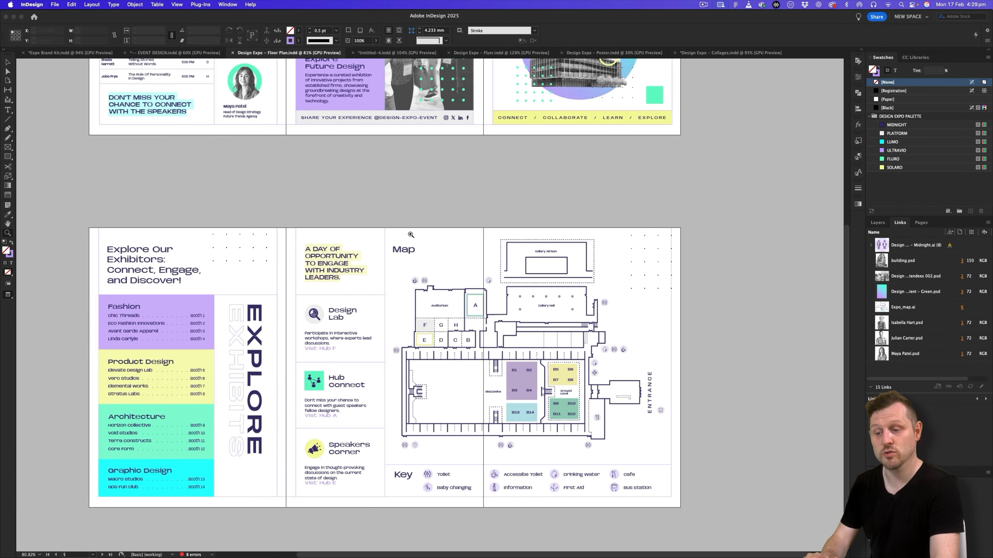
scroll(410, 233, "up", 6)
scroll(354, 239, "up", 3)
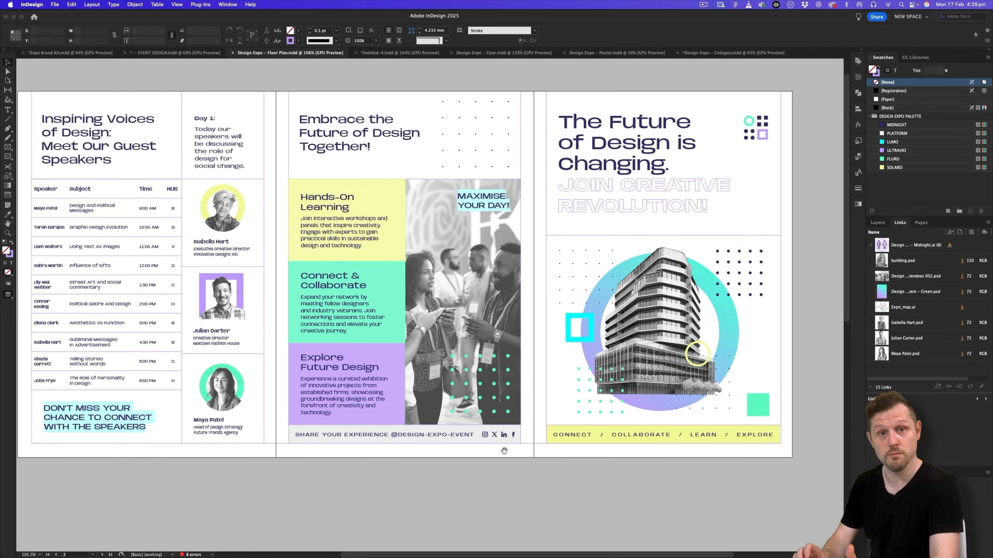
scroll(520, 314, "down", 5)
scroll(520, 314, "down", 5)
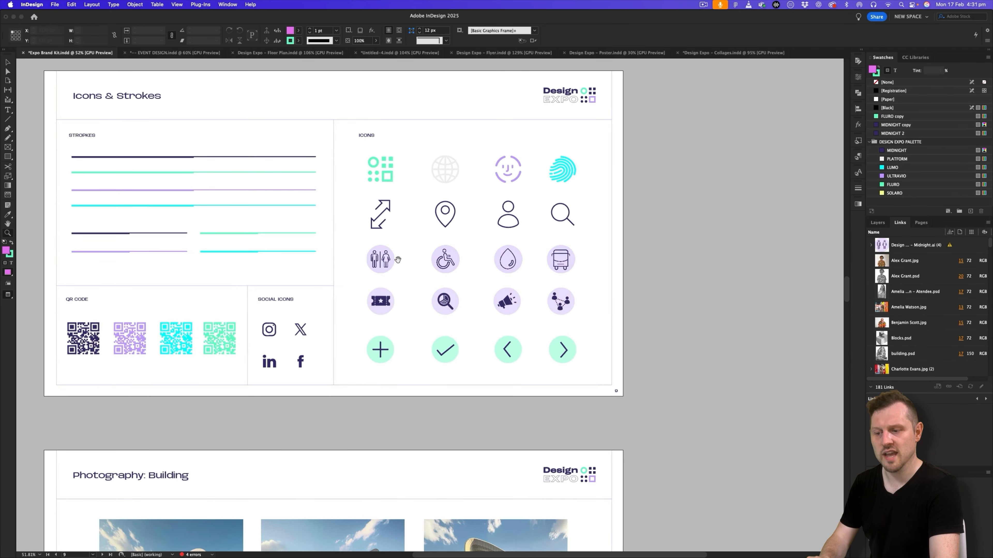
scroll(478, 259, "up", 3)
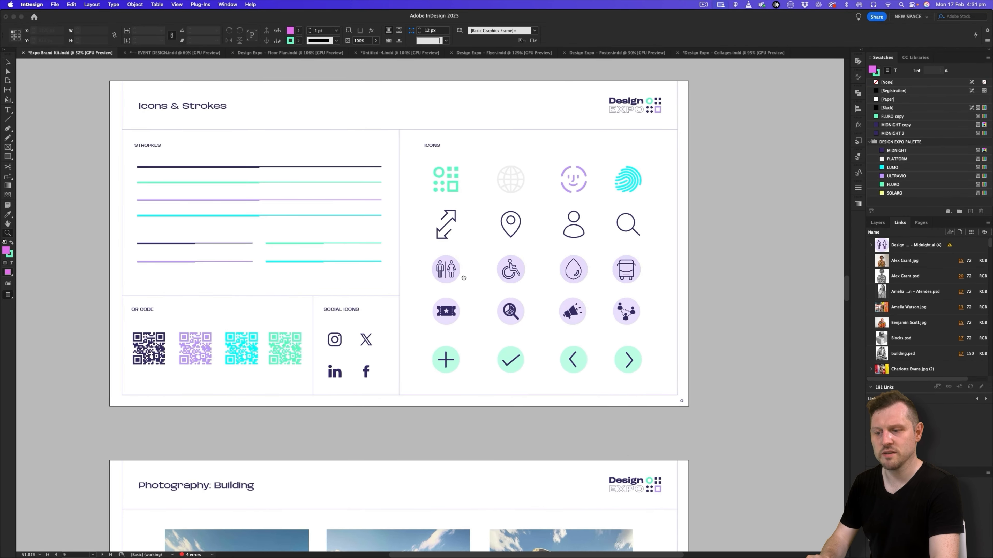
- Copy the small dot pattern from the Texture Samples page of Expo Brand Kit.indd and return to the Untitled-4 brochure
scroll(479, 258, "up", 10)
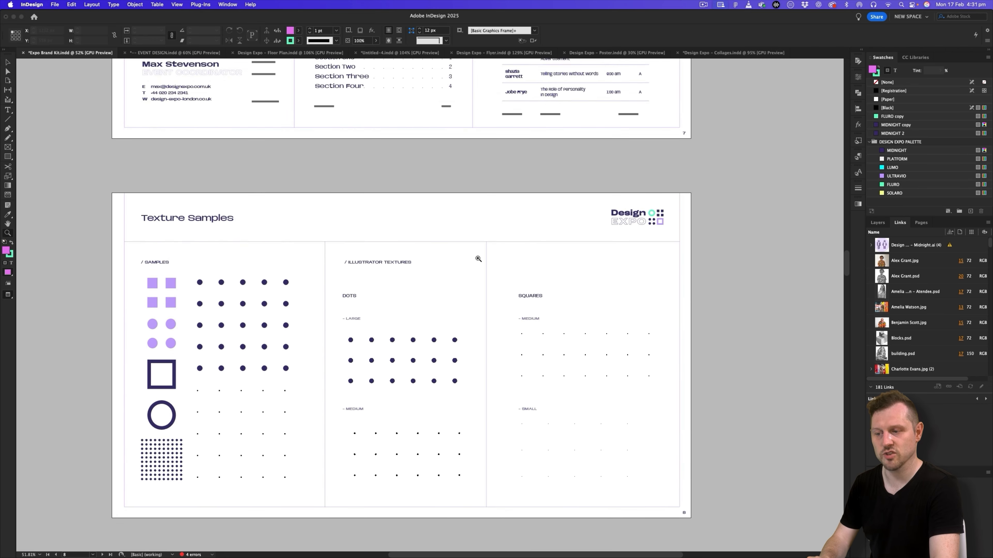
scroll(438, 261, "up", 1)
key("v")
left_click(262, 331)
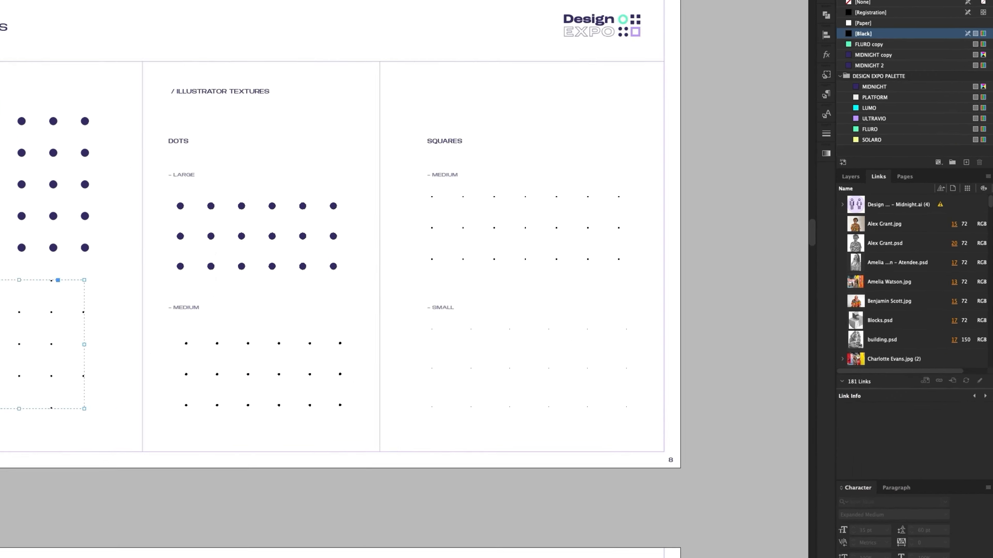
left_click(397, 53)
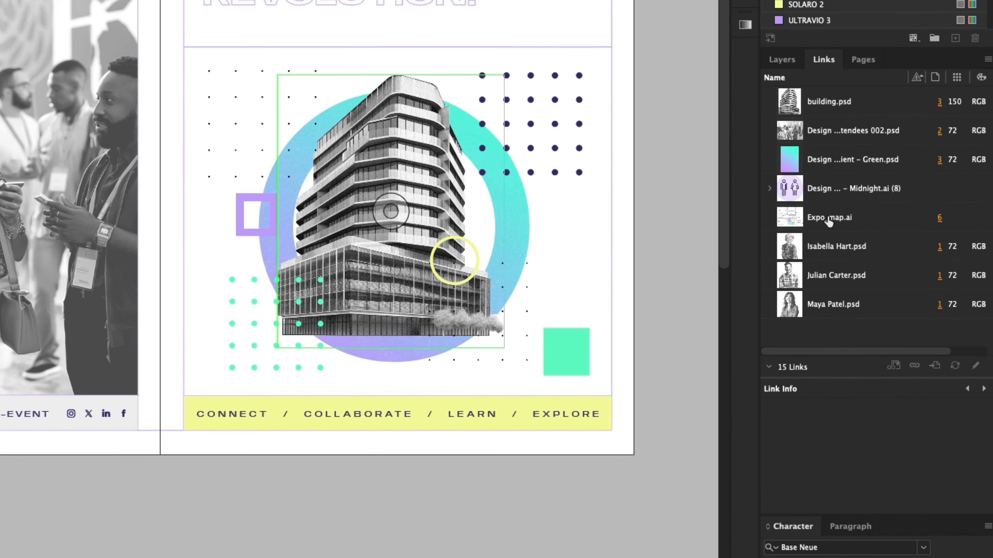
- Create a new layer named TEXTURE and move it directly below the TYPE layer
left_click(878, 223)
left_click(970, 461)
double_click(819, 74)
type("TEXTURE")
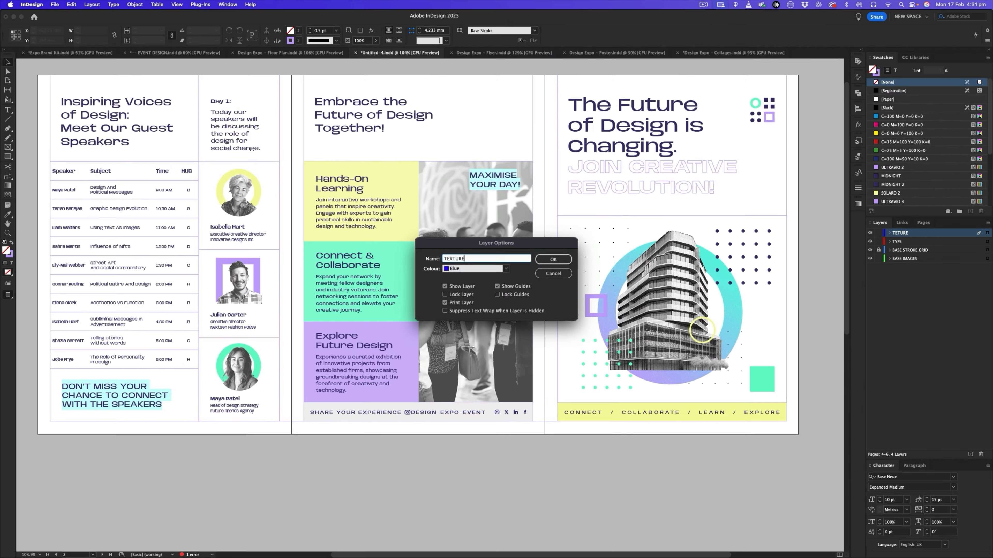
key("Return")
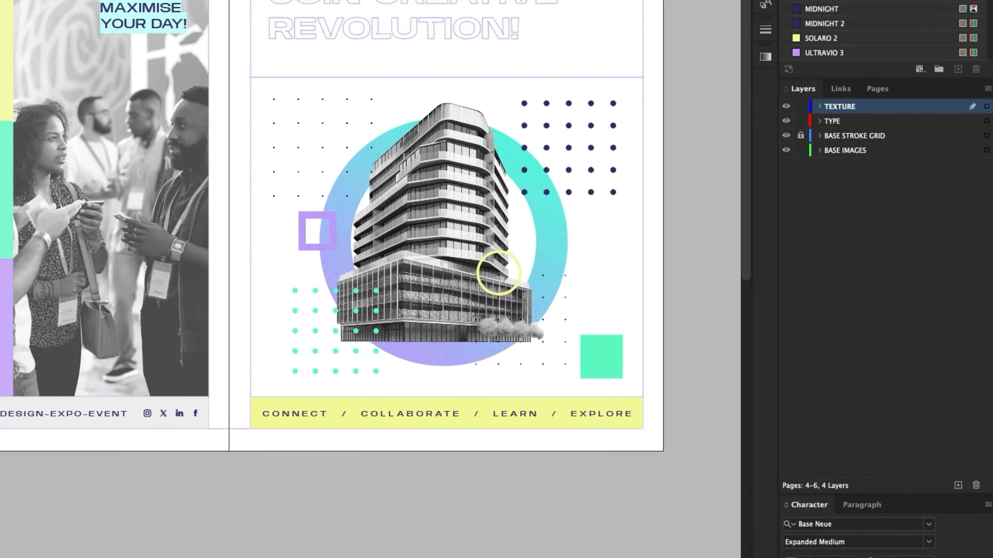
left_click_drag(899, 234, 896, 244)
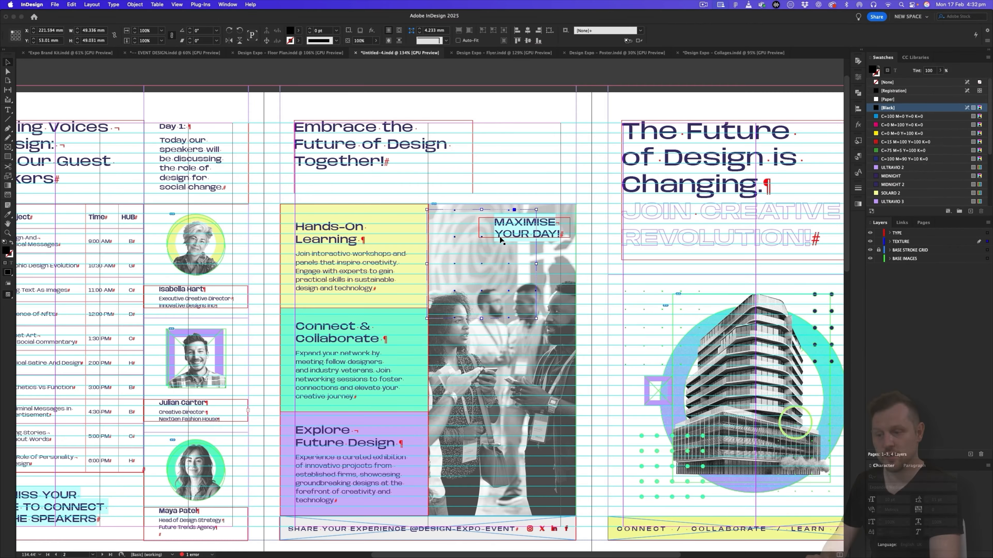
- Place the small dot pattern beside the "Embrace the Future of Design Together!" heading, scaled proportionally to about 39 mm wide
key("super+alt+apostrophe")
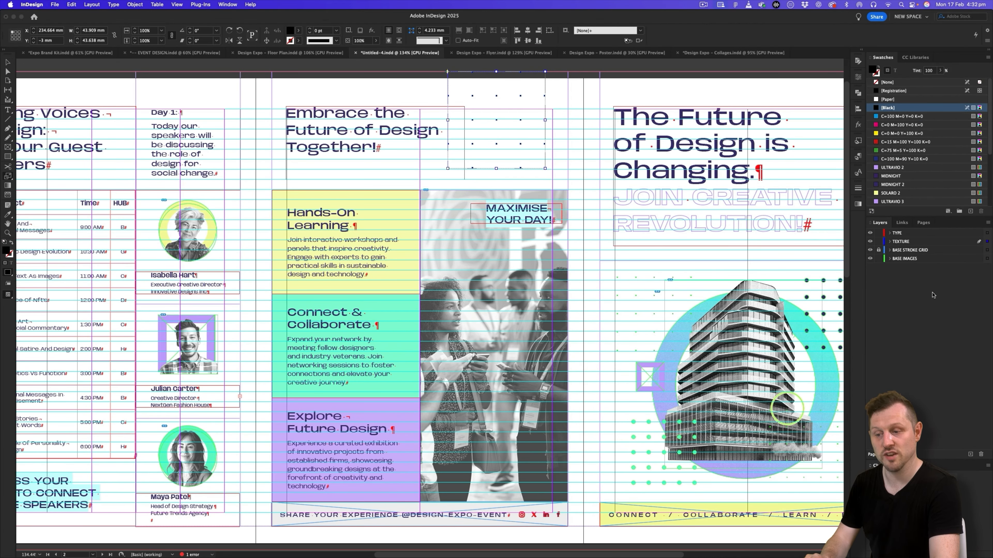
key("v")
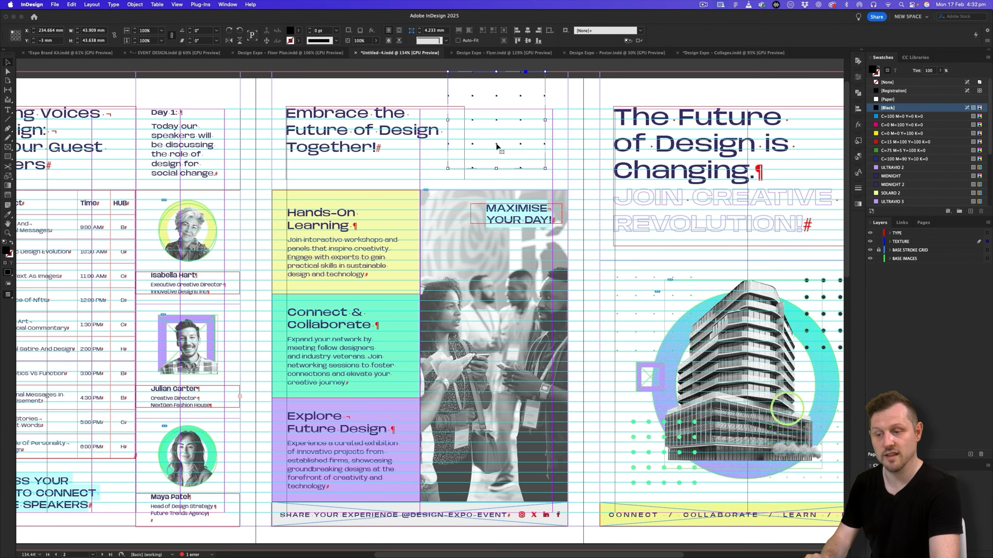
left_click_drag(545, 120, 578, 122)
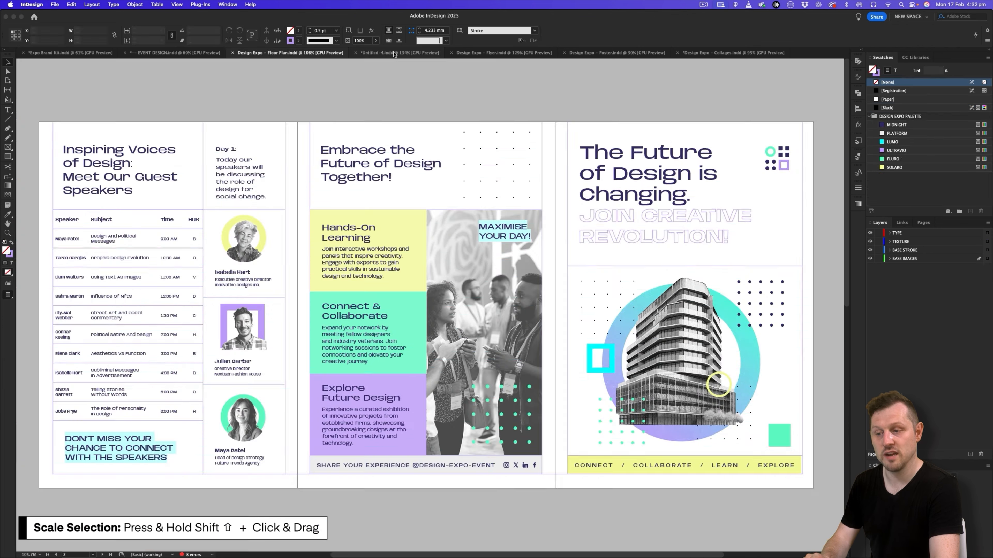
left_click(394, 53)
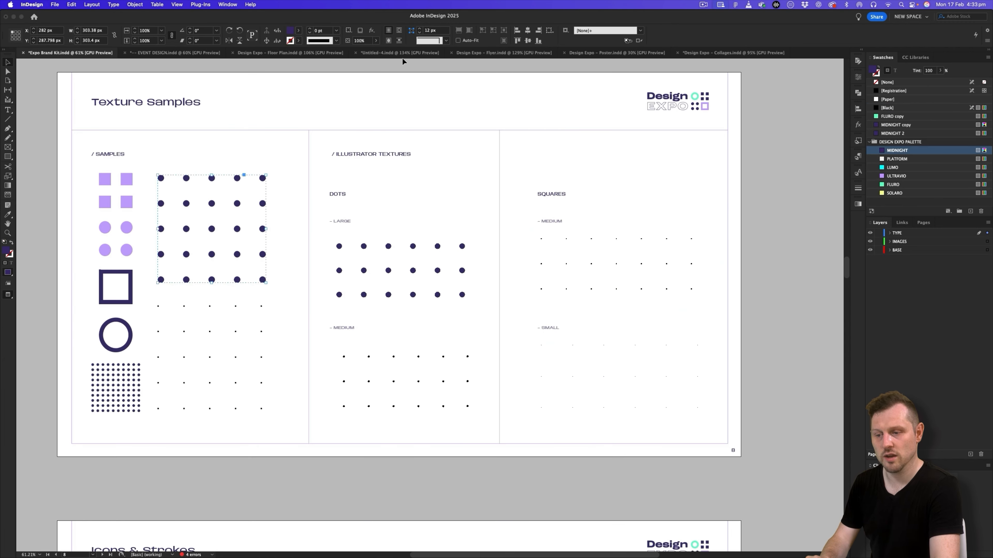
- Paste the large dot pattern into the brochure and scale it to about 37 mm over the lower-right corner of the crowd photo
left_click(402, 54)
key("super+v")
left_click_drag(548, 425, 418, 295)
left_click_drag(410, 206, 561, 401)
left_click_drag(462, 383, 487, 409)
- Fill the large dots on the photo with FLURO and reduce the pattern to about 33 mm within the photo's lower-right corner
scroll(899, 187, "down", 5)
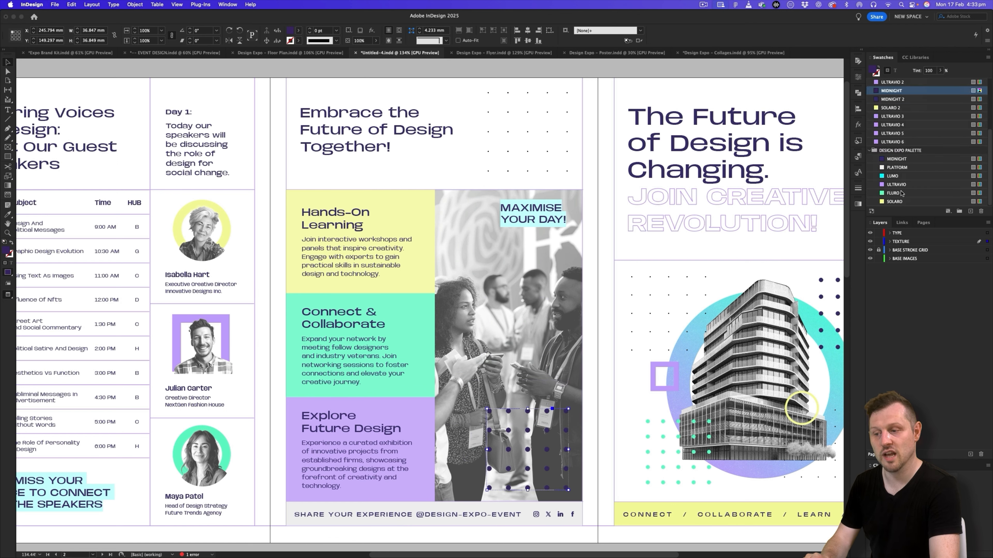
left_click(902, 193)
left_click_drag(546, 450, 546, 445)
left_click_drag(567, 485, 559, 478)
left_click_drag(540, 443, 546, 453)
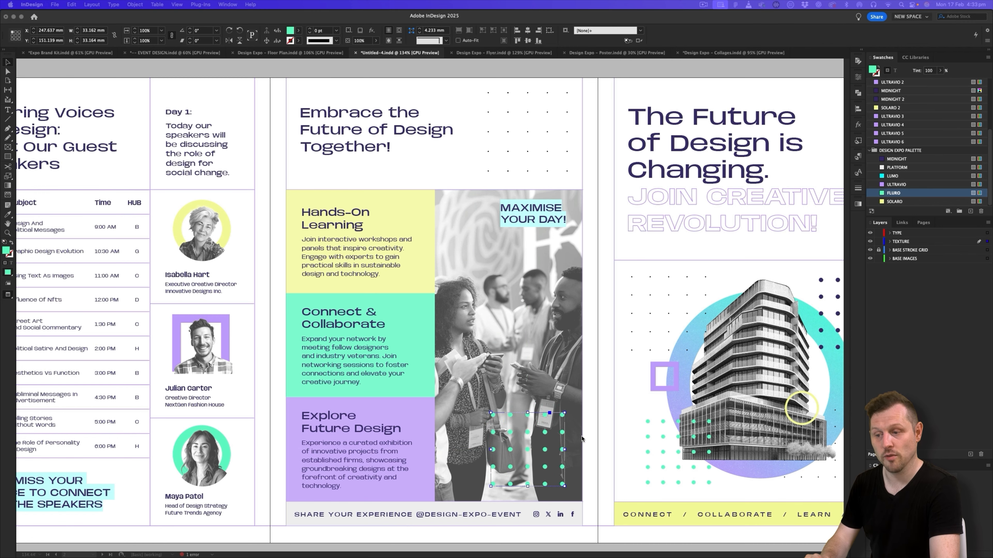
- Copy the small dot pattern beside the middle panel's heading and paste it at the upper-right corner of the Map page
left_click(549, 137)
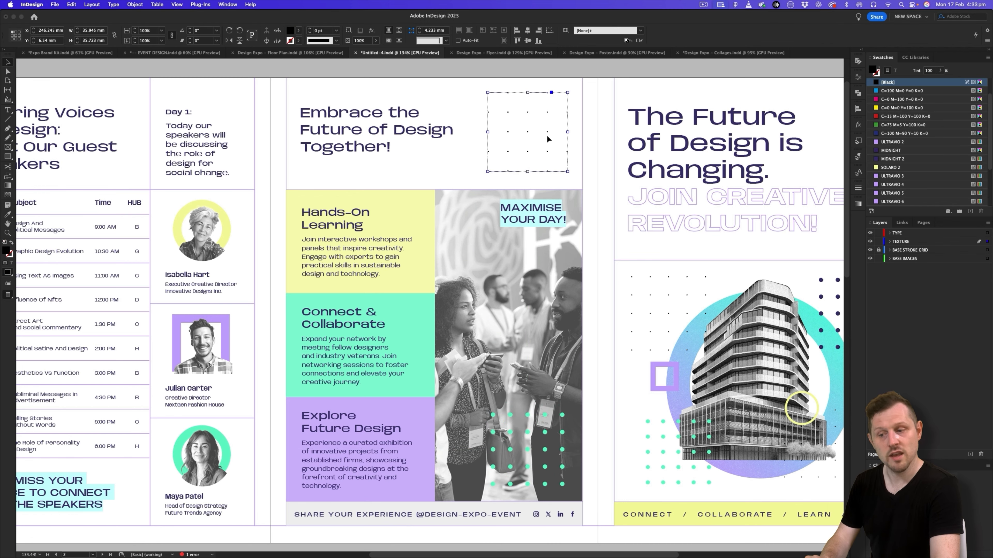
scroll(525, 331, "down", 12)
scroll(526, 331, "right", 7)
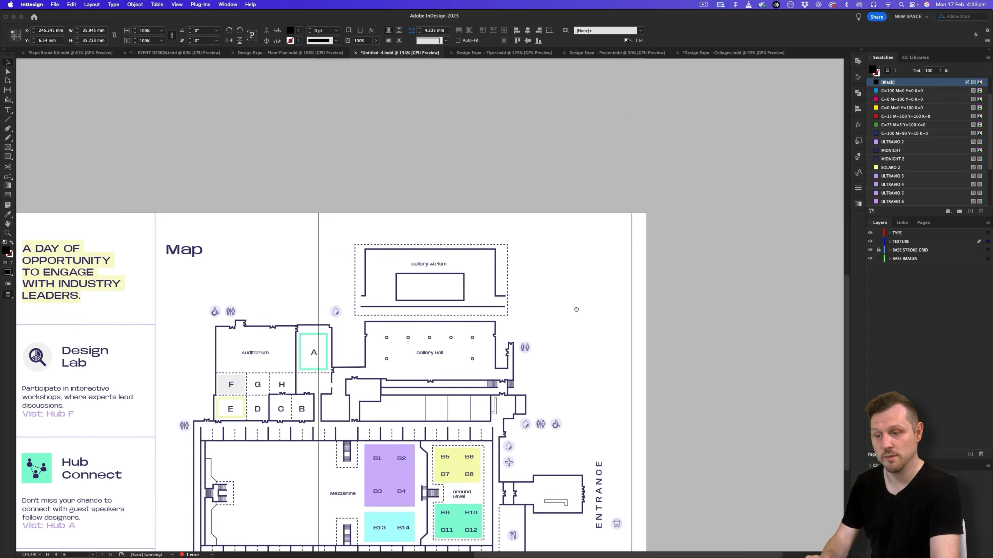
key("super+v")
key("w")
left_click_drag(455, 109, 604, 284)
key("w")
- Check the reference document Design Expo - Floor Plan.indd, then enlarge the Map page's dot pattern proportionally to about 45 mm wide
left_click(332, 52)
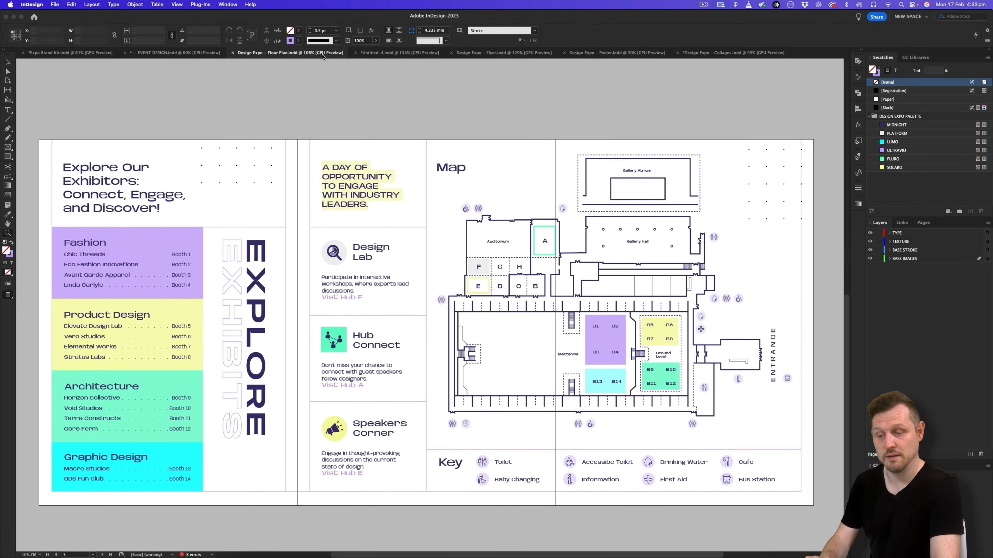
left_click(382, 53)
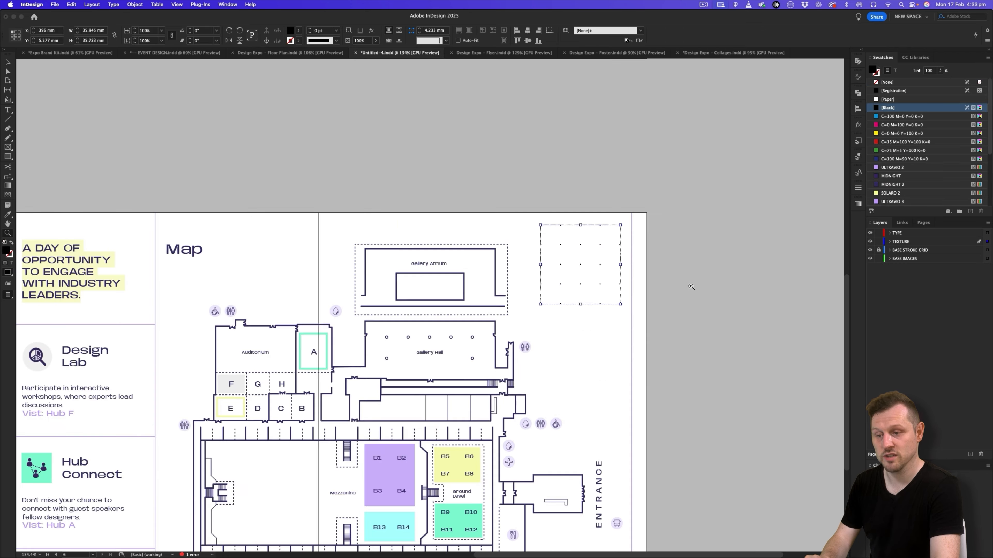
left_click_drag(617, 331, 644, 356)
key("v")
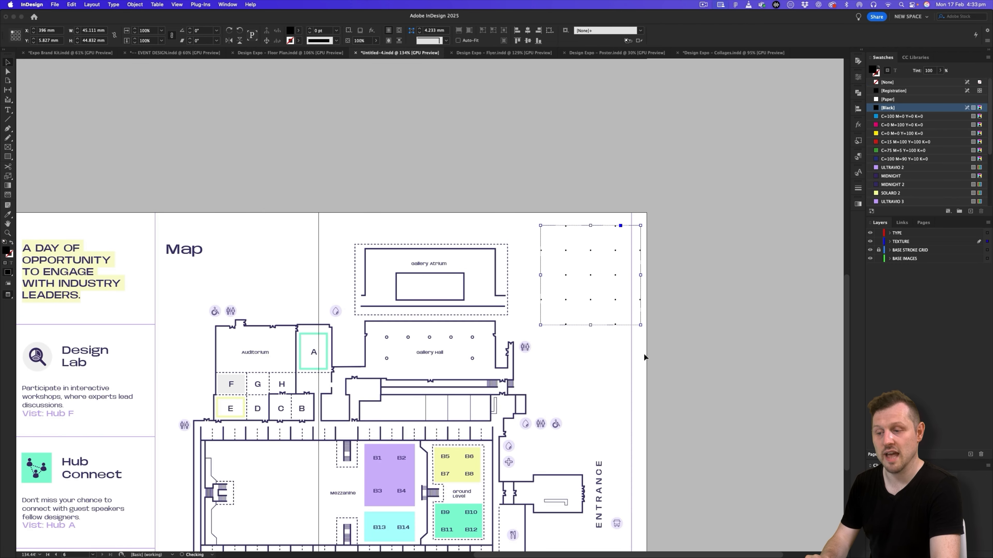
left_click(645, 356)
- Review the added dot textures on the map spread and the cover spread
key("z")
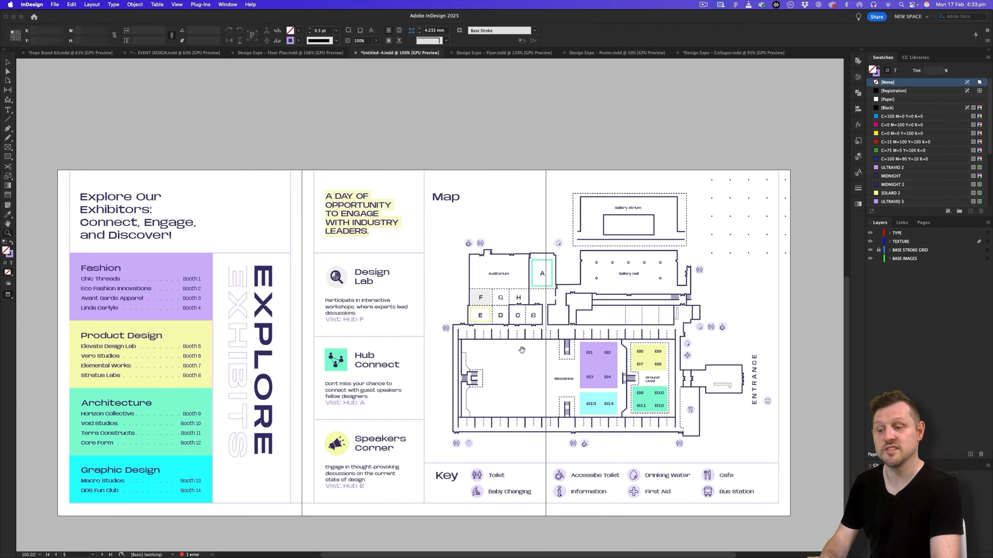
key("z")
mouse_move(522, 316)
left_mouse_down()
mouse_move(497, 319)
mouse_move(534, 324)
left_mouse_up()
scroll(524, 338, "up", 5)
scroll(524, 339, "up", 2)
scroll(533, 322, "up", 3)
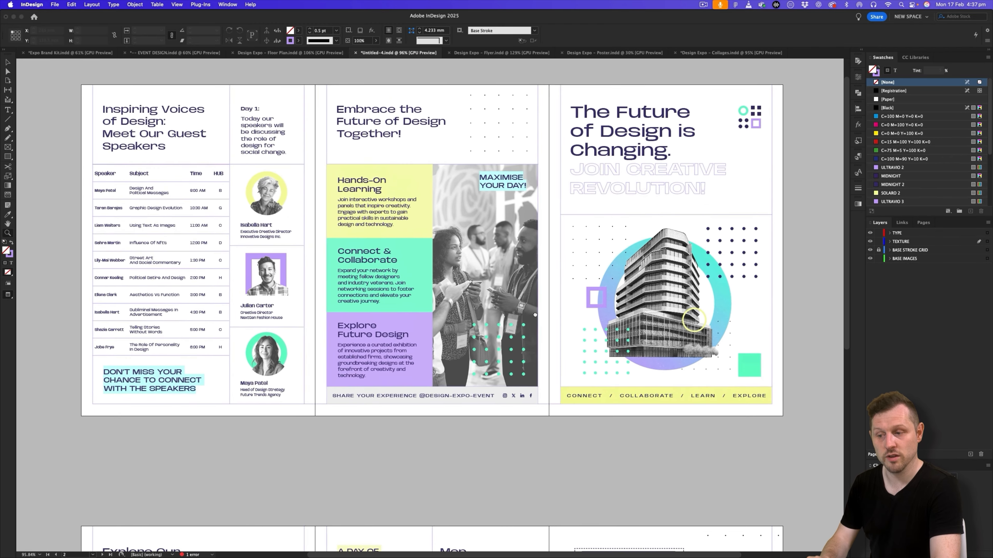
key("v")
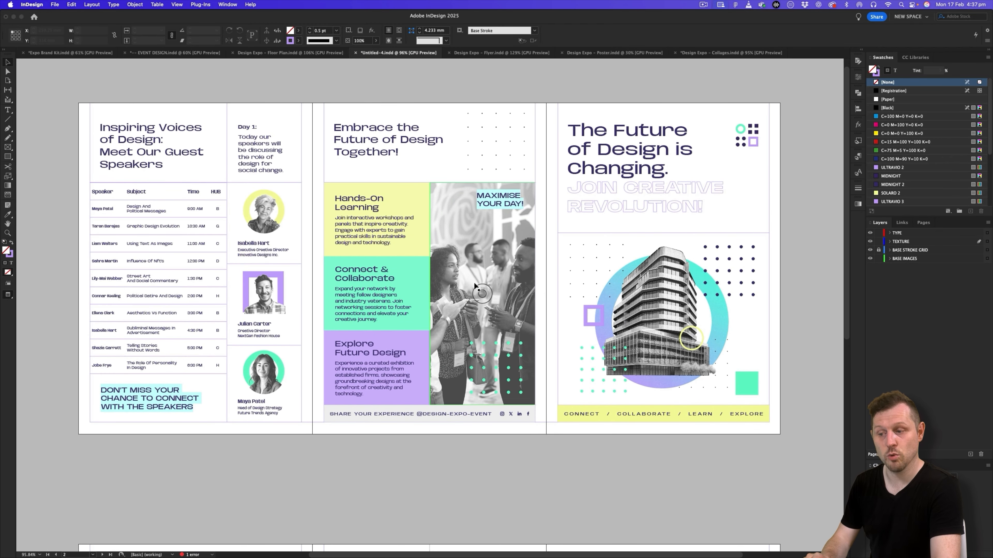
left_click_drag(496, 262, 503, 267)
- Look through the document's swatches, paragraph styles, character styles and object styles to see how they are organised
scroll(909, 157, "down", 5)
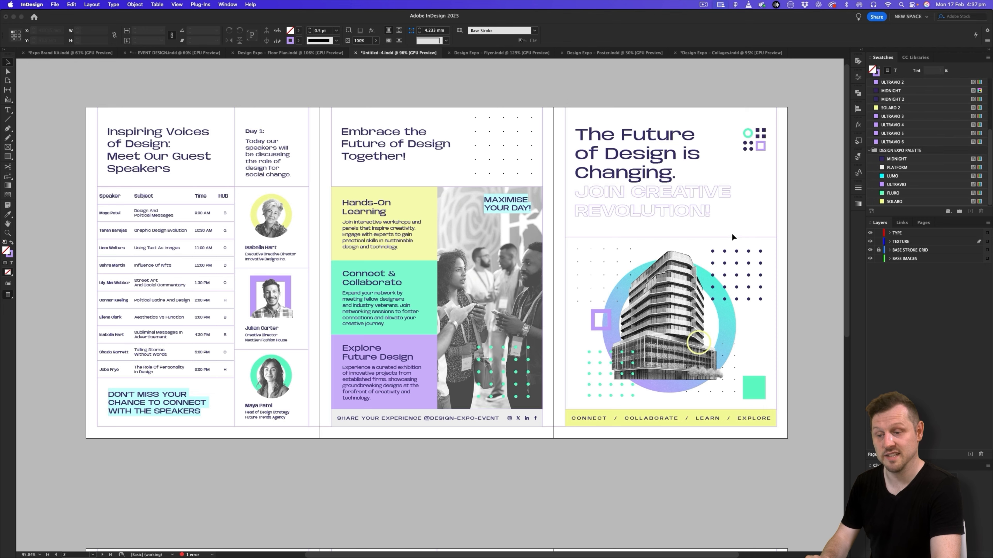
left_click(858, 157)
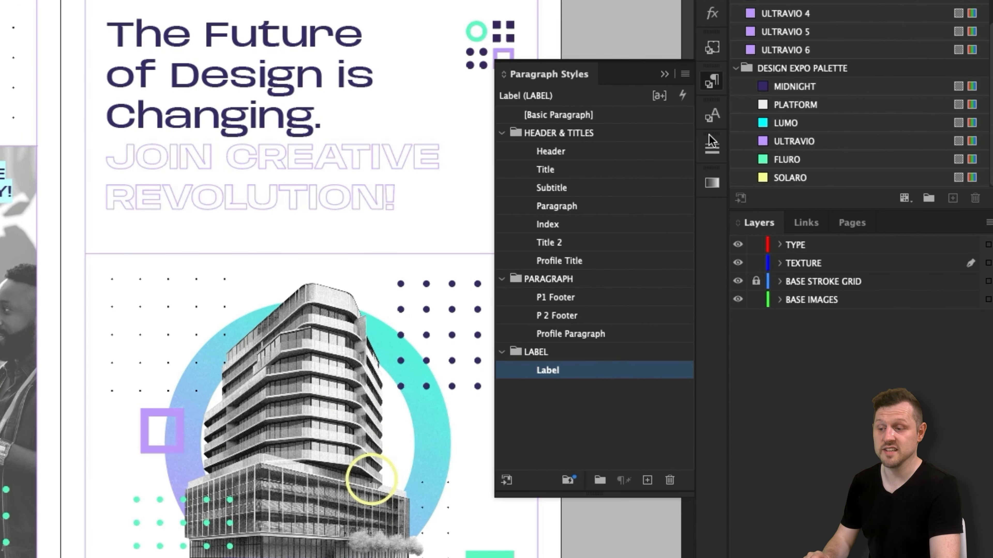
left_click(858, 172)
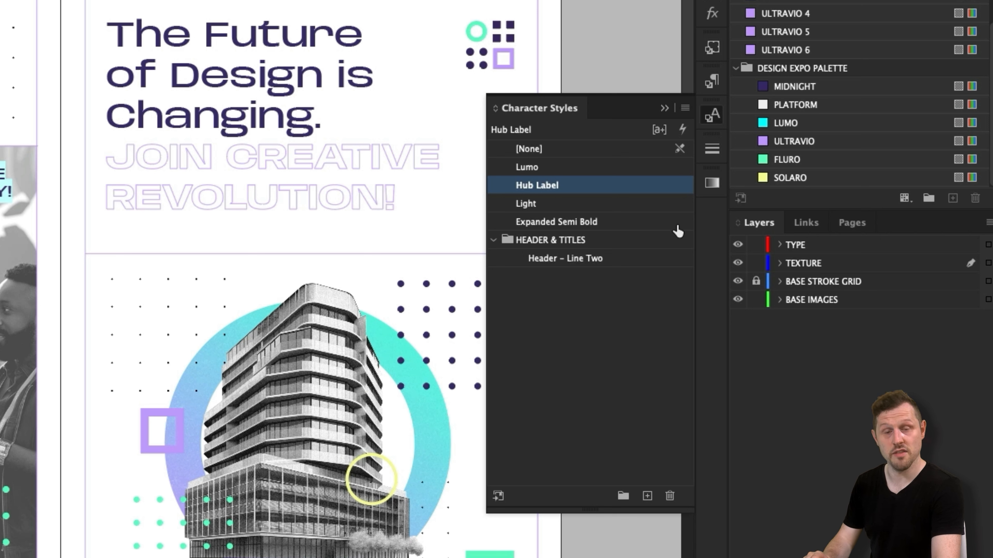
left_click(712, 155)
left_click(715, 49)
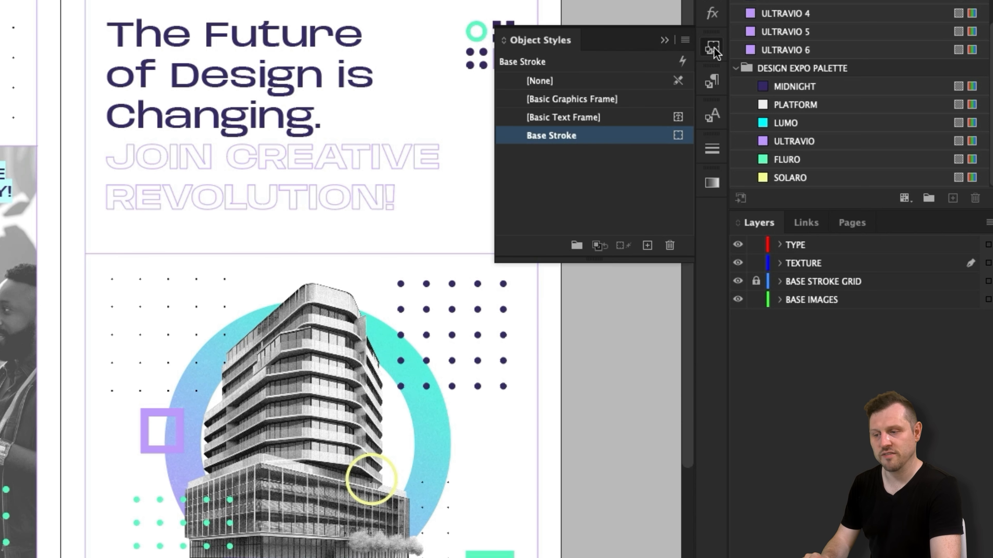
- Move the Paragraph and Index paragraph styles into the PARAGRAPH group and place Profile Paragraph directly below Paragraph
left_click(712, 82)
left_click(587, 406)
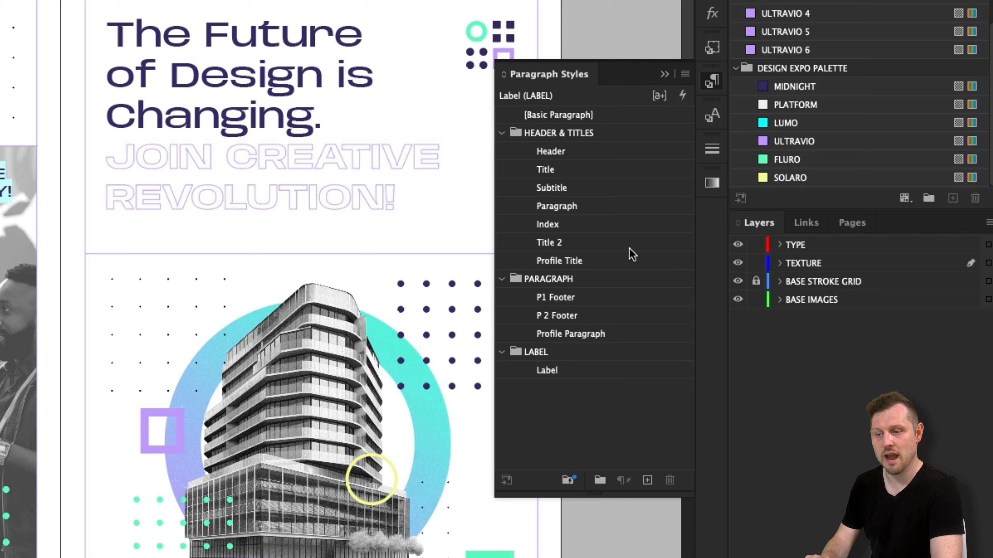
left_click(578, 207)
left_click(548, 212)
key("Return")
left_click_drag(587, 205, 563, 279)
left_click_drag(555, 211, 557, 262)
left_click_drag(569, 319, 571, 280)
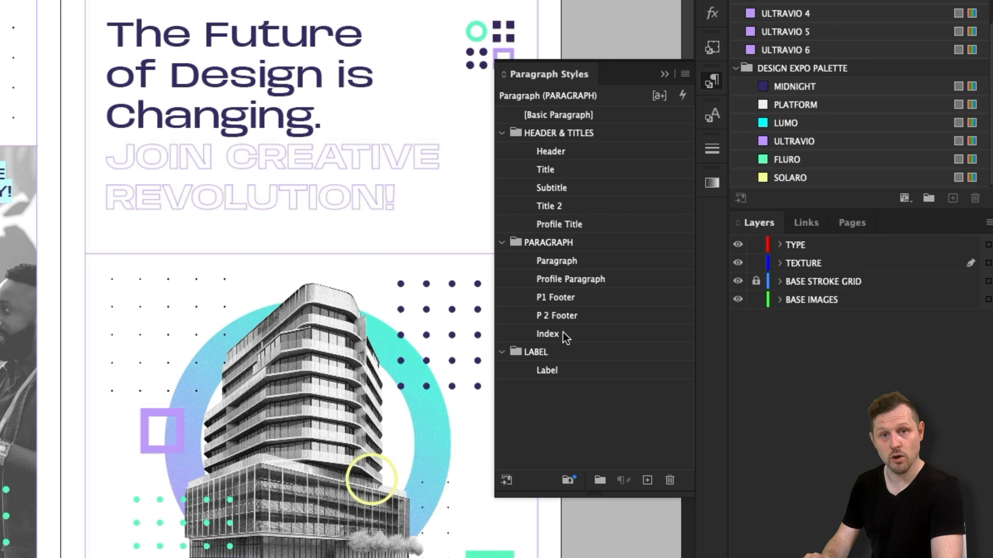
- Create a character style group named WEIGHTS and move the Expanded Semi Bold and Light styles into it
left_click(711, 115)
left_click(623, 495)
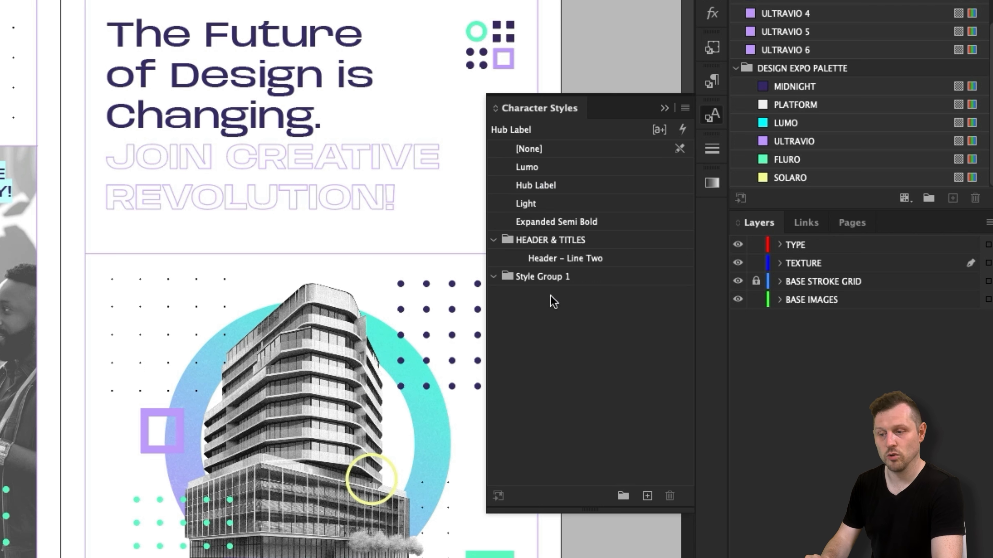
double_click(549, 278)
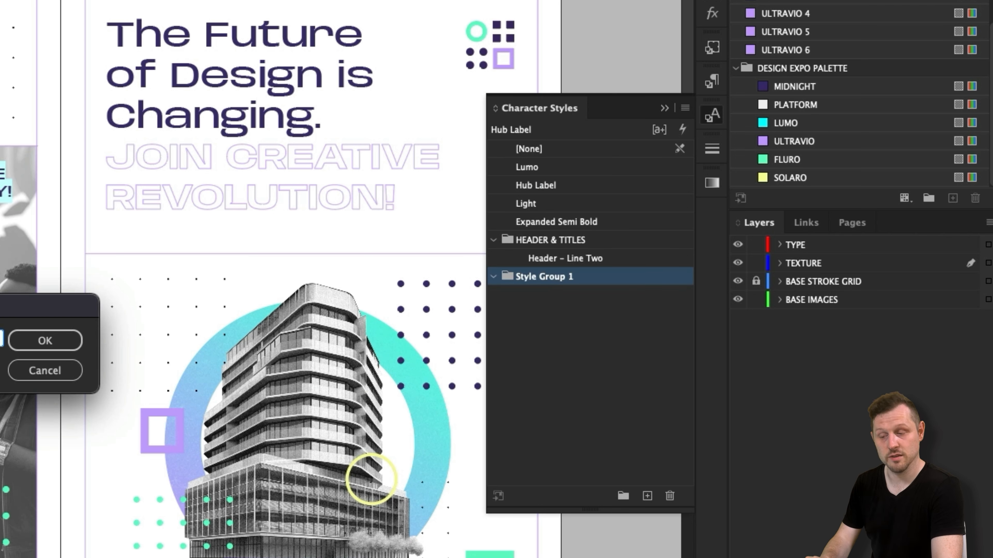
left_click(64, 340)
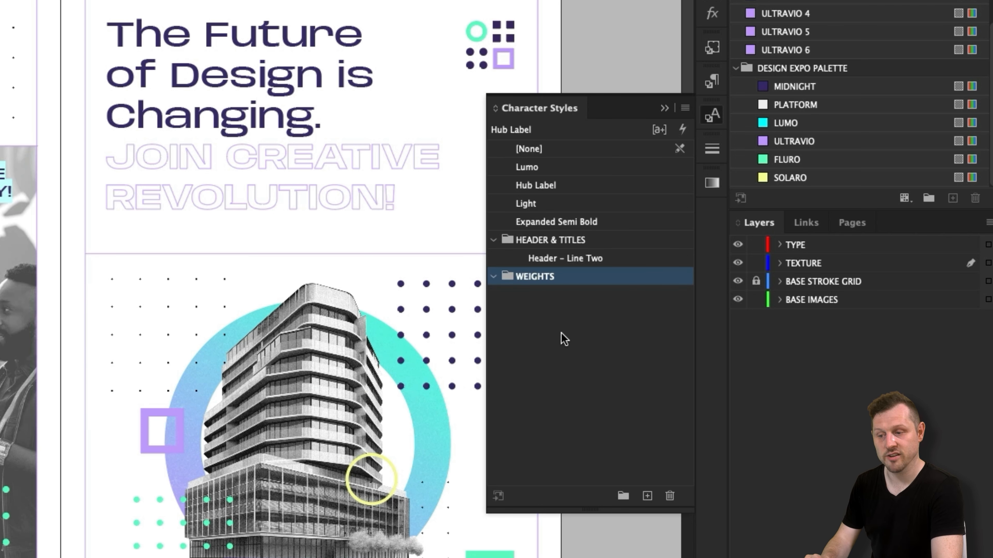
left_click_drag(551, 222, 527, 274)
left_click_drag(528, 203, 526, 257)
- Create a character style group named LABEL COLOURS and move the Hub Label and Lumo styles into it
left_click(623, 496)
double_click(537, 296)
key("Return")
left_click_drag(535, 185, 551, 297)
left_click_drag(526, 167, 559, 290)
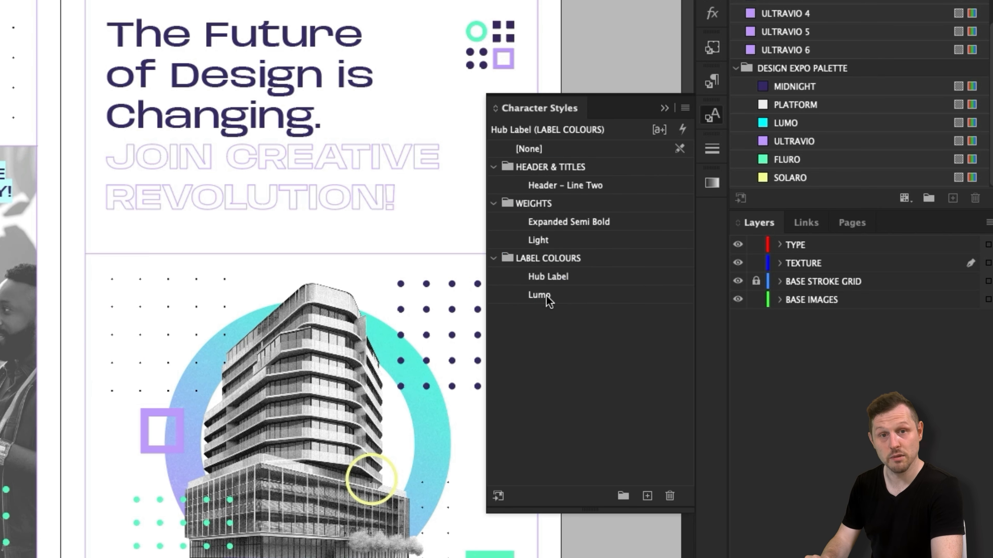
- Create an object style group named STROKES and move the Base Stroke style into it
left_click(712, 47)
double_click(554, 154)
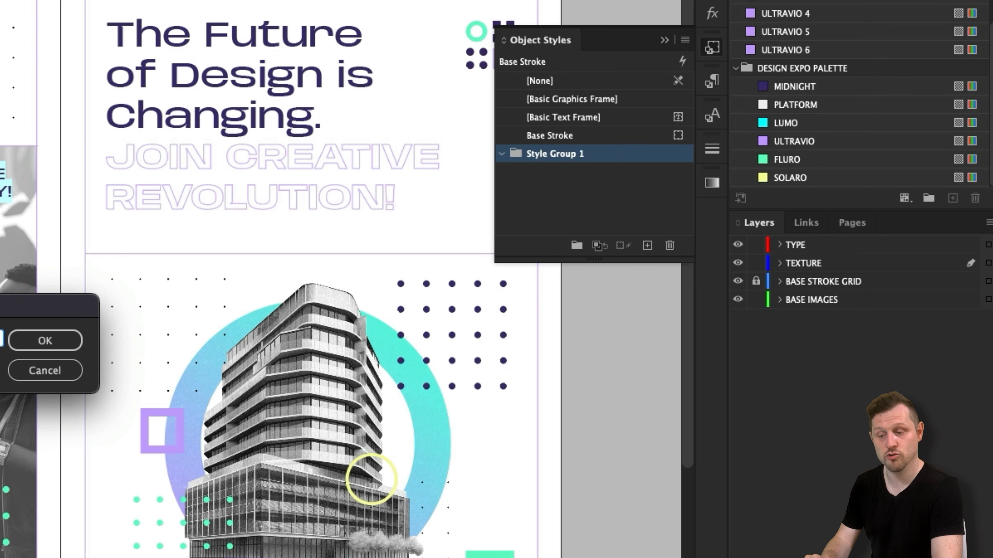
key("Return")
left_click_drag(545, 135, 543, 156)
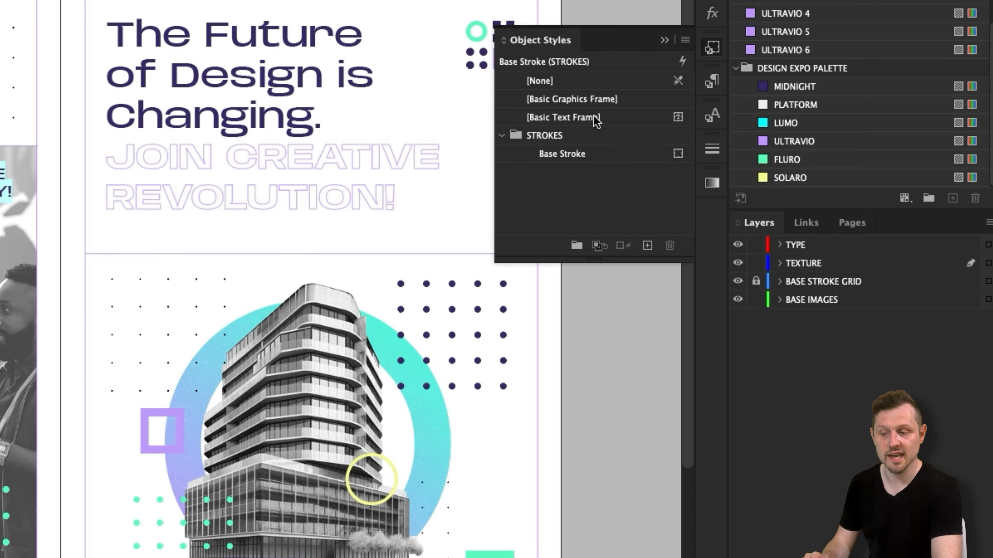
- Start exporting the brochure and choose the PDF folder inside 4 - PUBLISH as the destination
key("z")
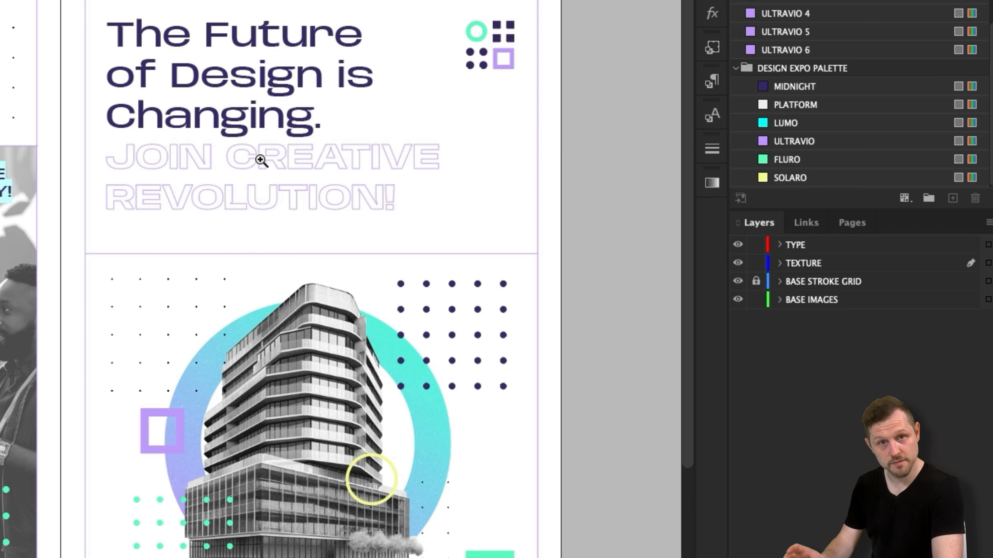
left_click_drag(259, 159, 211, 164)
scroll(244, 364, "down", 2)
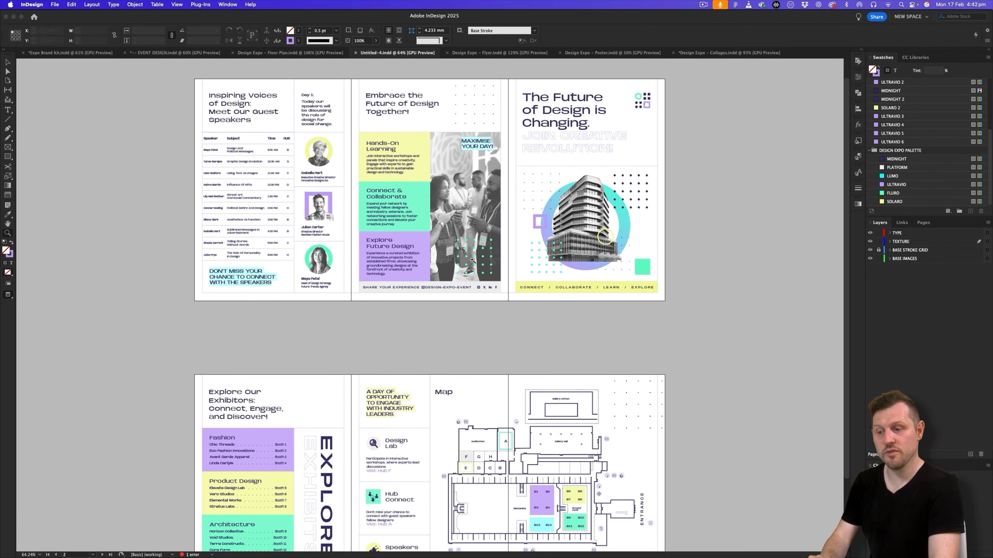
scroll(474, 261, "up", 2)
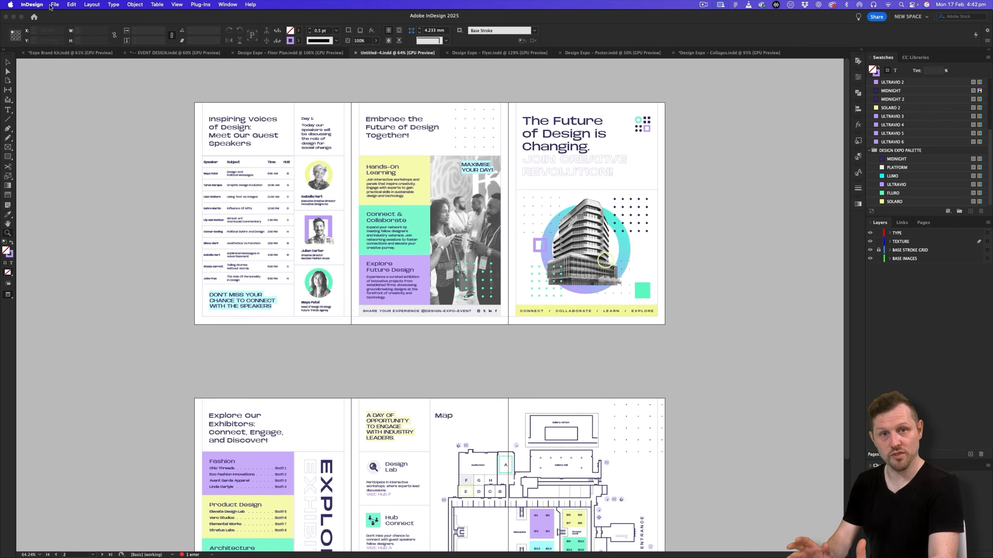
left_click(54, 4)
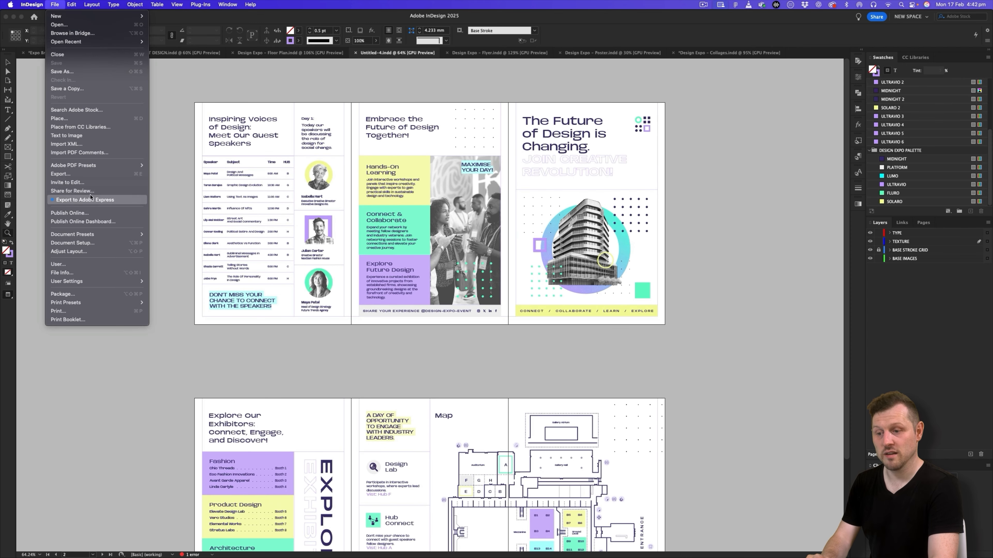
left_click(112, 177)
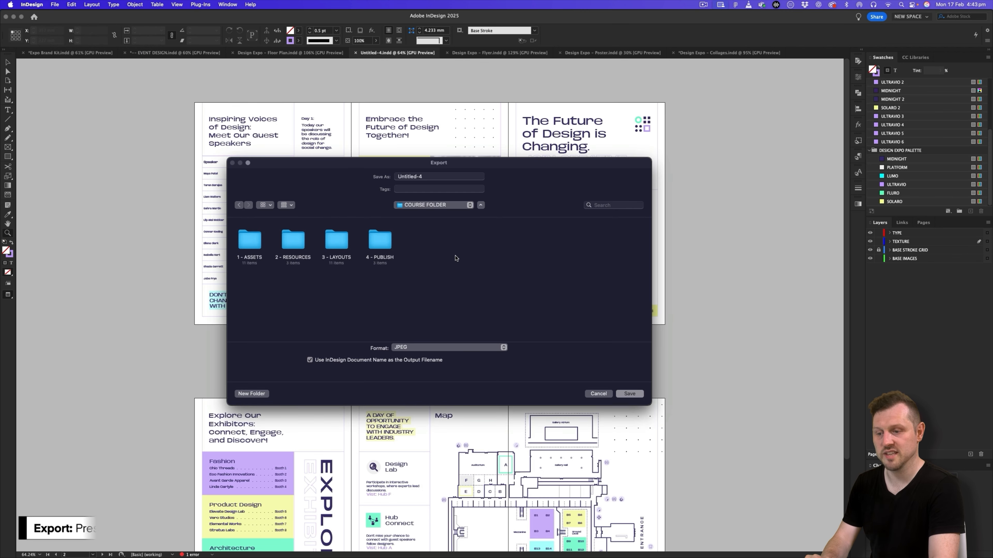
double_click(380, 238)
double_click(337, 242)
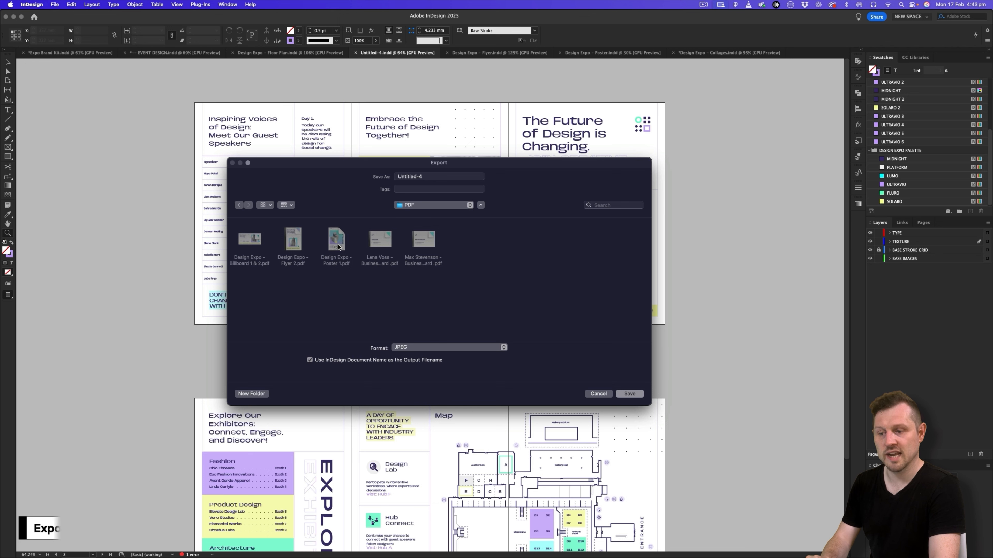
- Name the export Design Expo - Pamphlet, set its format to Adobe PDF (Print) and proceed to the PDF export settings
left_click_drag(428, 177, 381, 177)
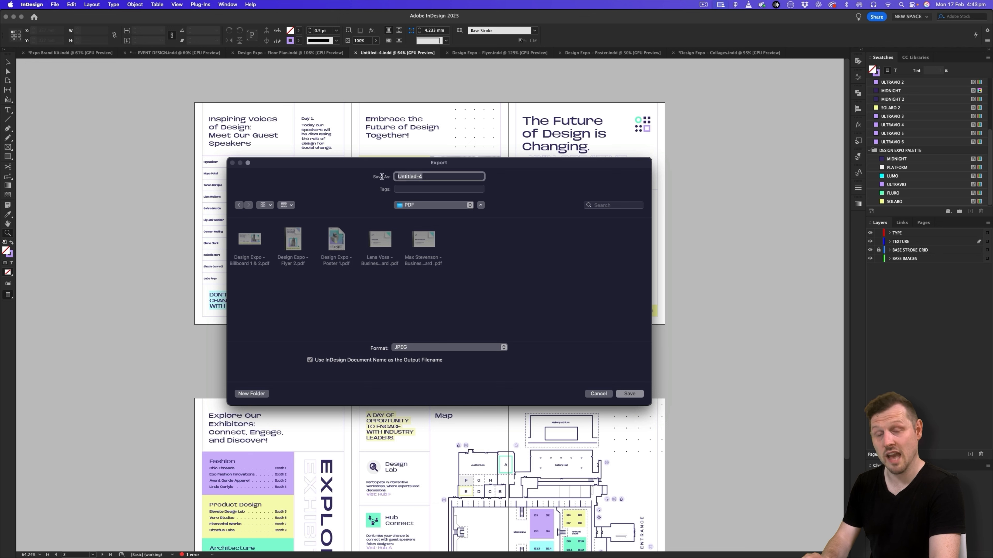
type("Design Expo - Pamphlet")
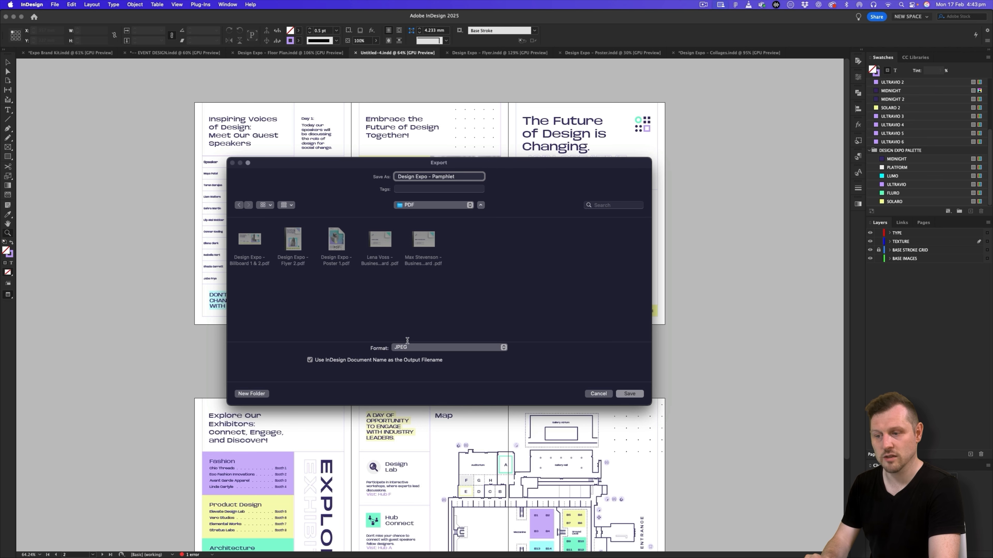
left_click(409, 347)
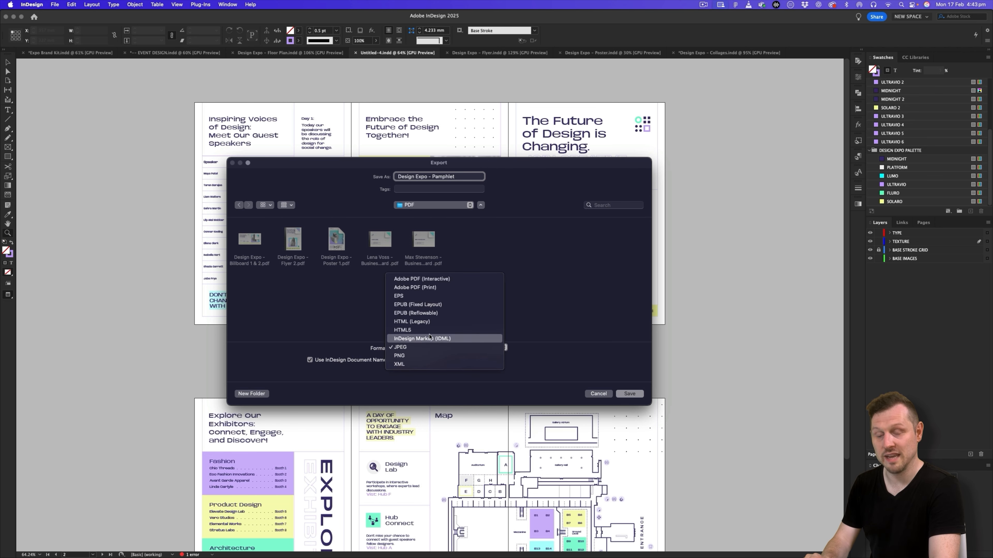
left_click(435, 288)
left_click(629, 394)
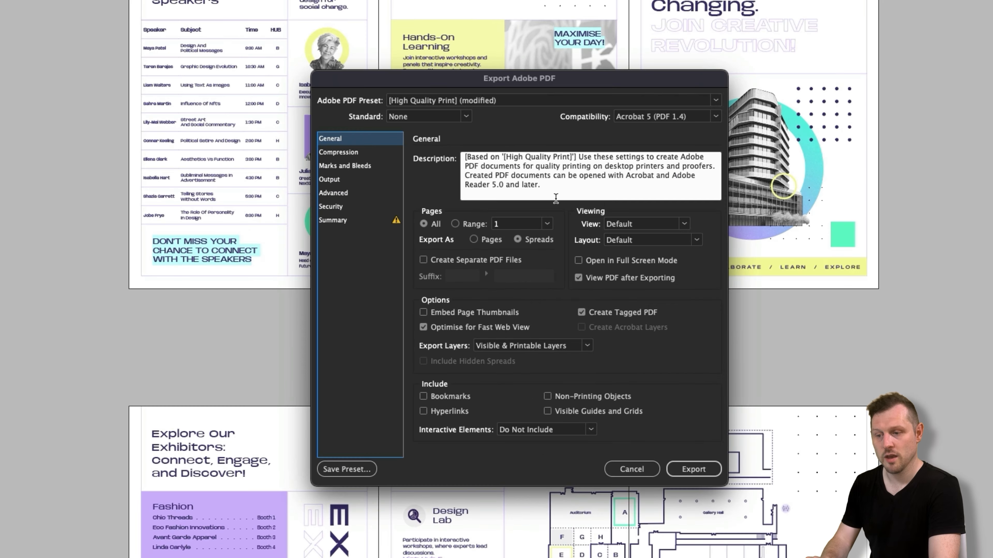
- Keep the High Quality Print preset for the PDF export and set the PDF's view to Fit Width
left_click(530, 103)
left_click(479, 128)
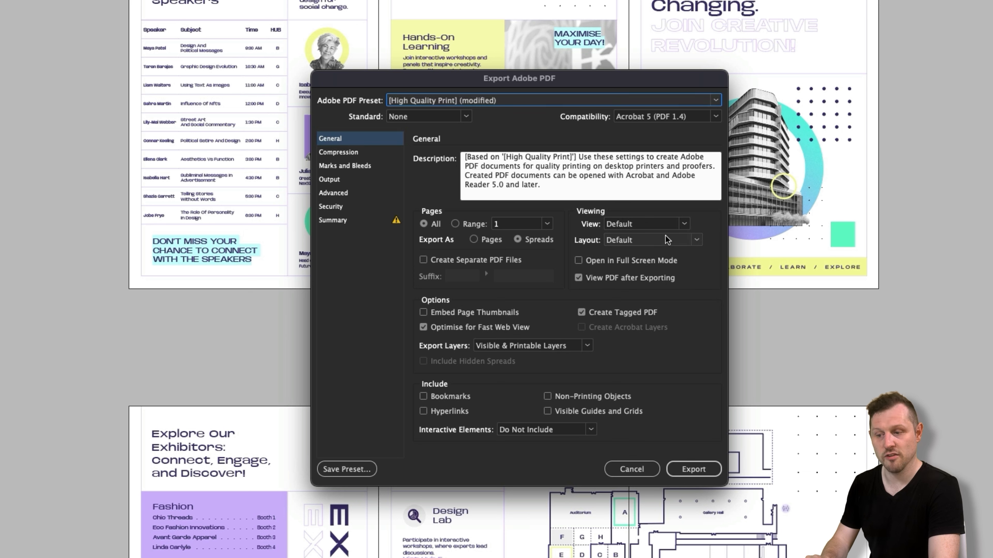
left_click(685, 224)
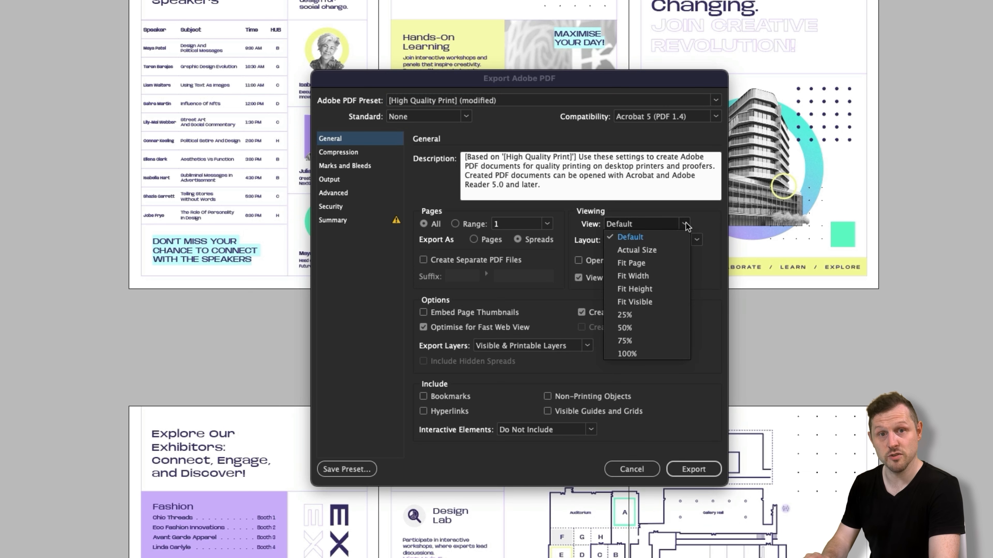
left_click(658, 277)
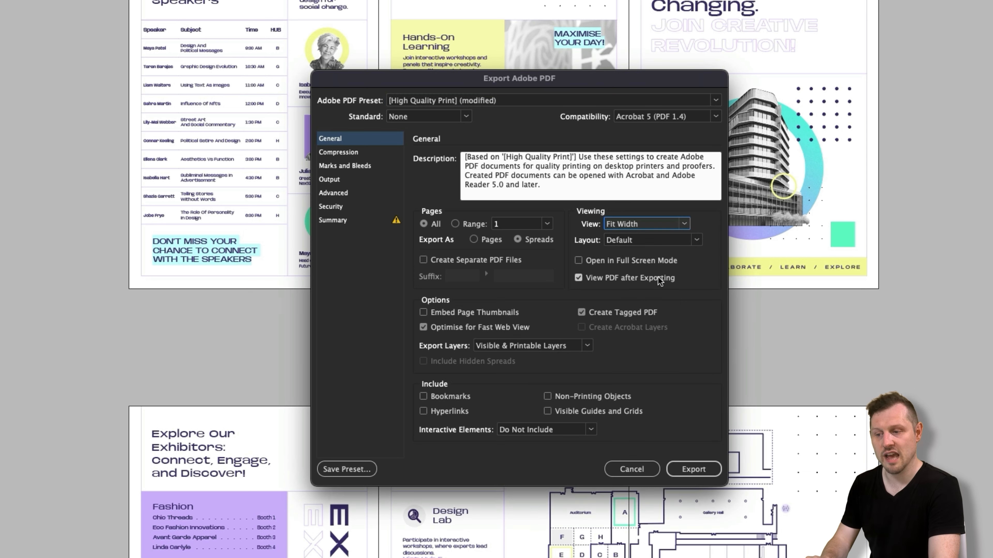
- Check that crop marks and the document bleed settings are enabled for the PDF, and export it
left_click(344, 166)
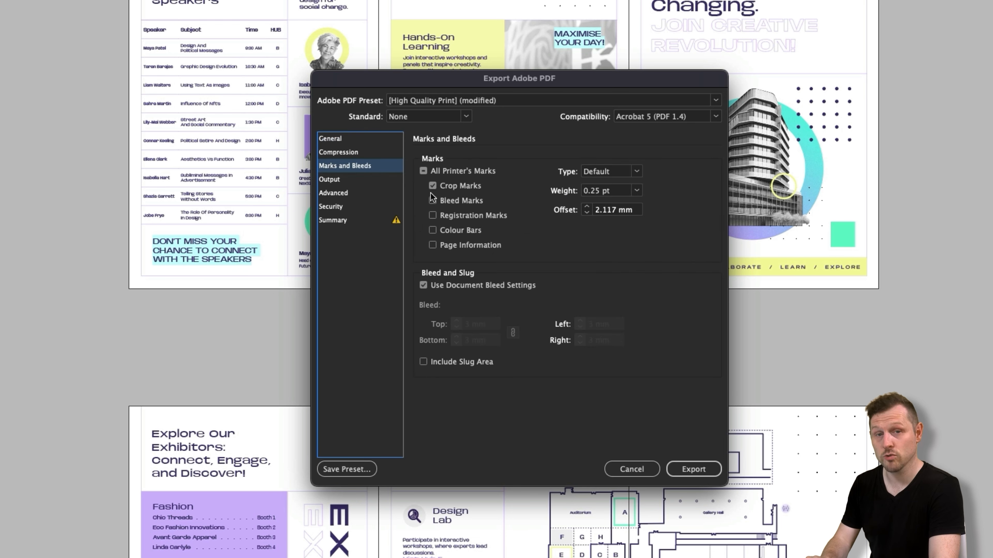
left_click(424, 286)
left_click(424, 286)
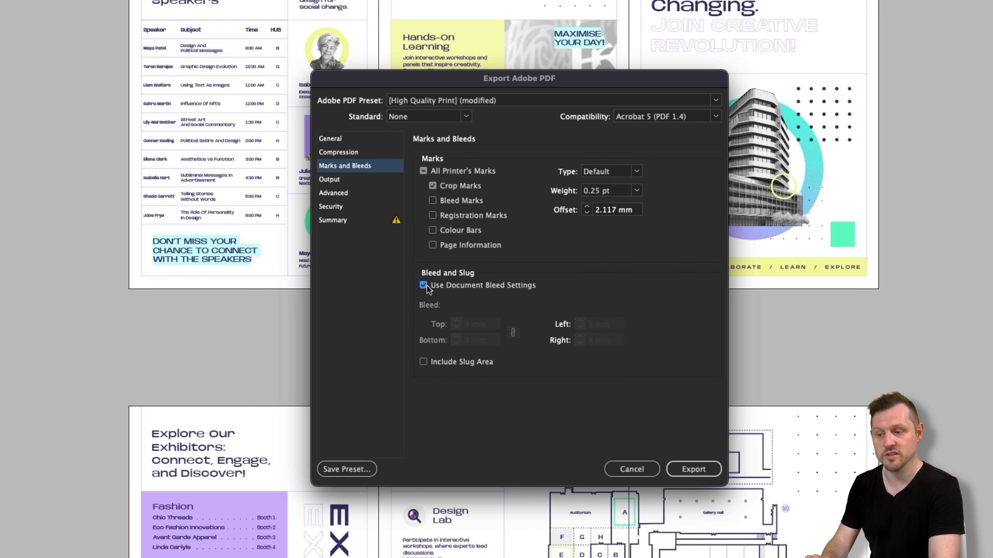
left_click(693, 469)
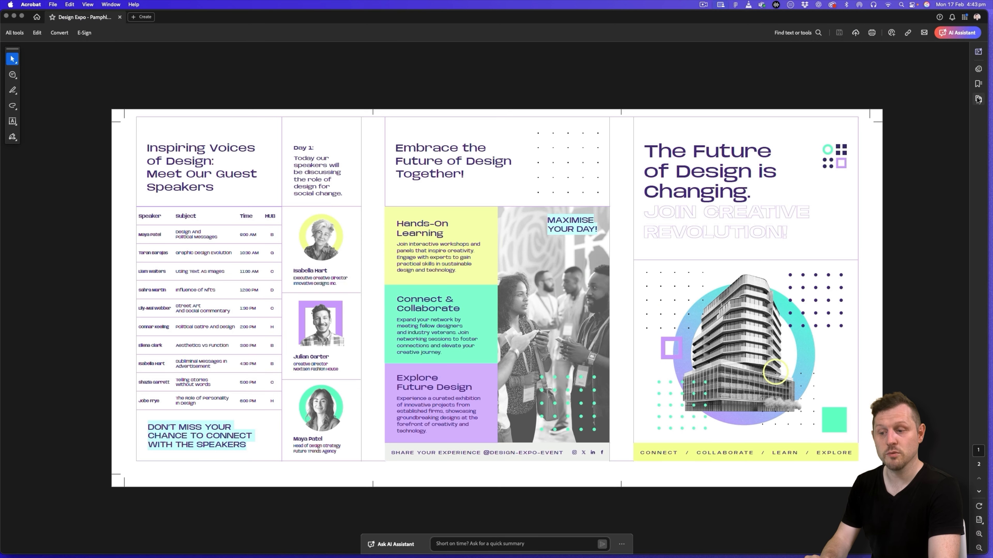
- Show the page thumbnails of the exported PDF in Acrobat and review page 2, returning to page 1
left_click(978, 99)
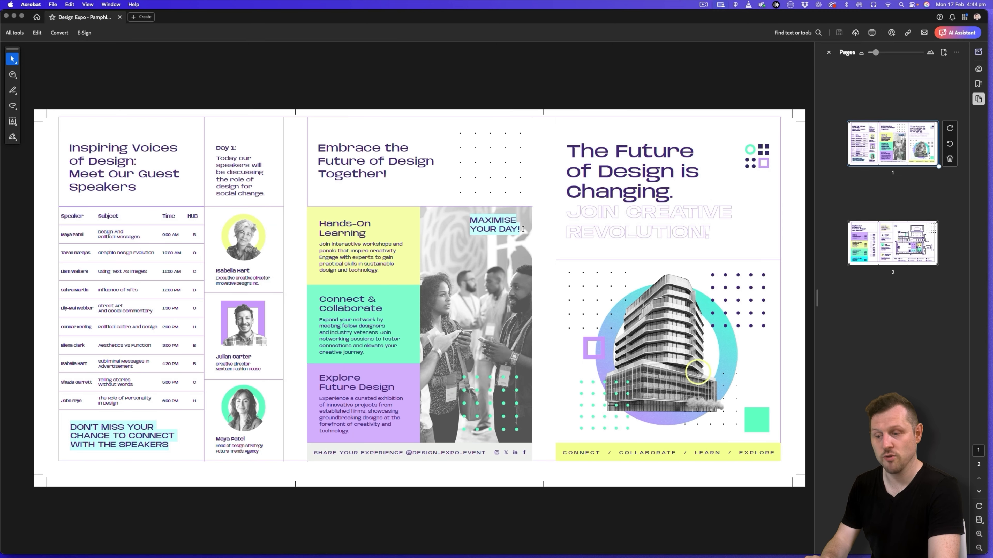
left_click(877, 235)
left_click(854, 161)
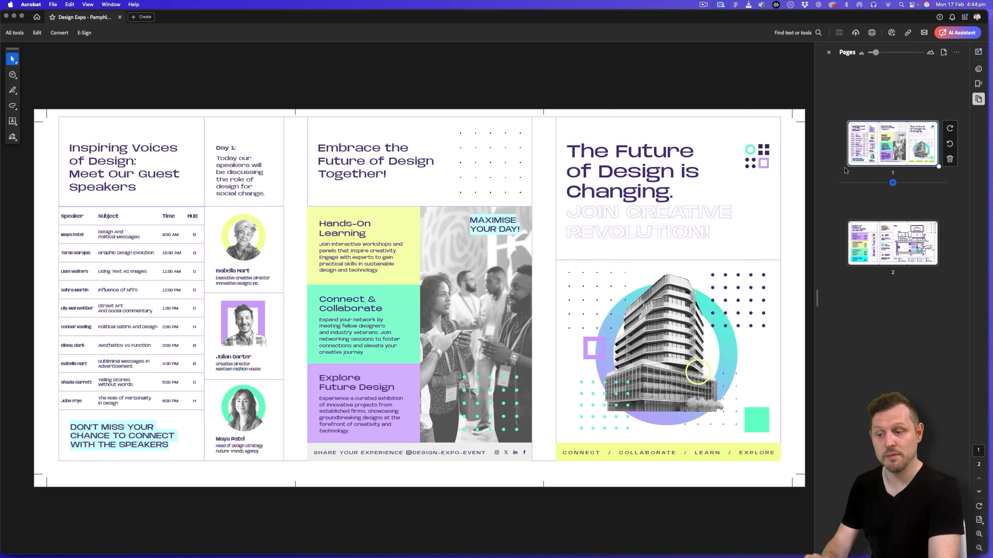